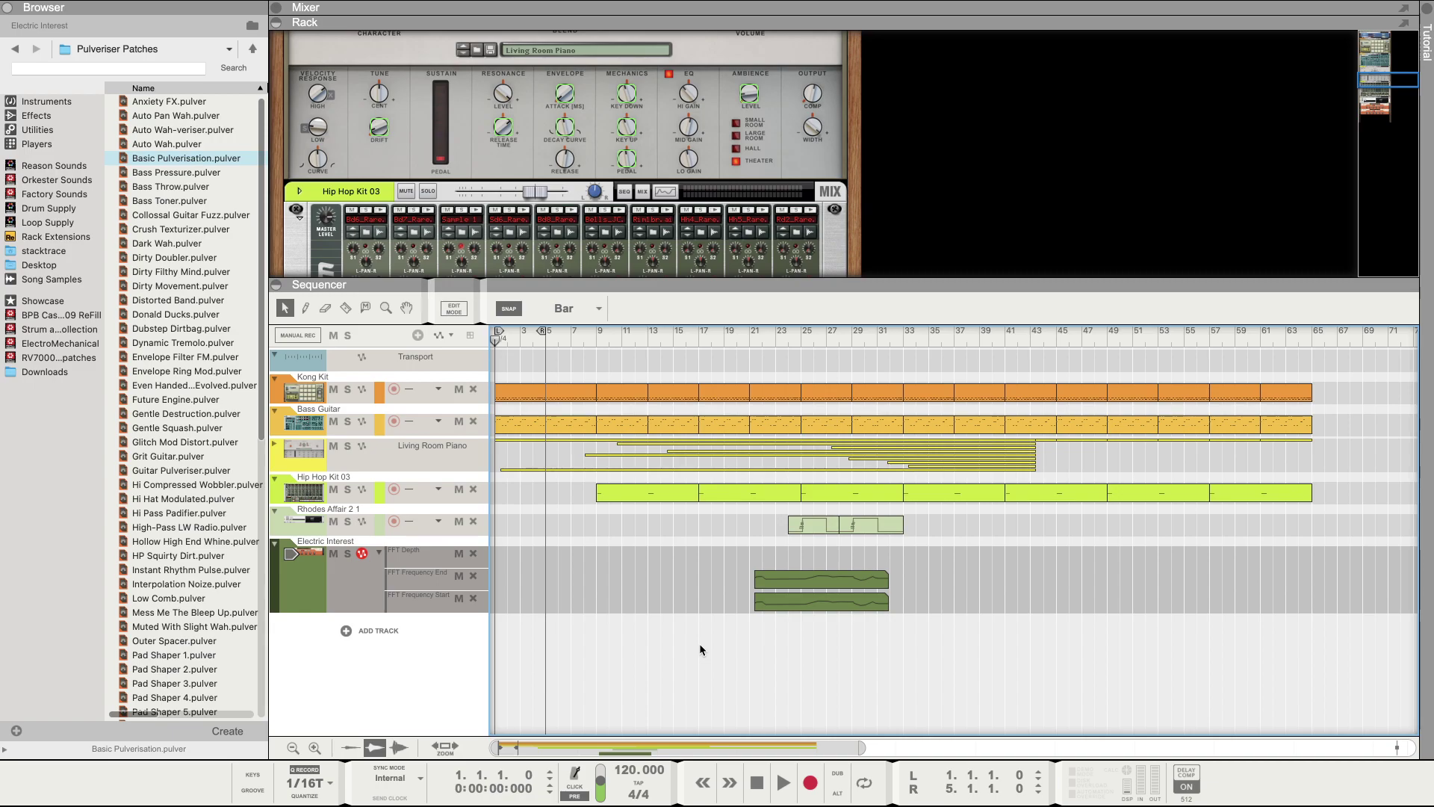
Step: Search the web in Safari for "satoshi tomiie", look over the results, and return to the Reason song
mouse_move(267, 803)
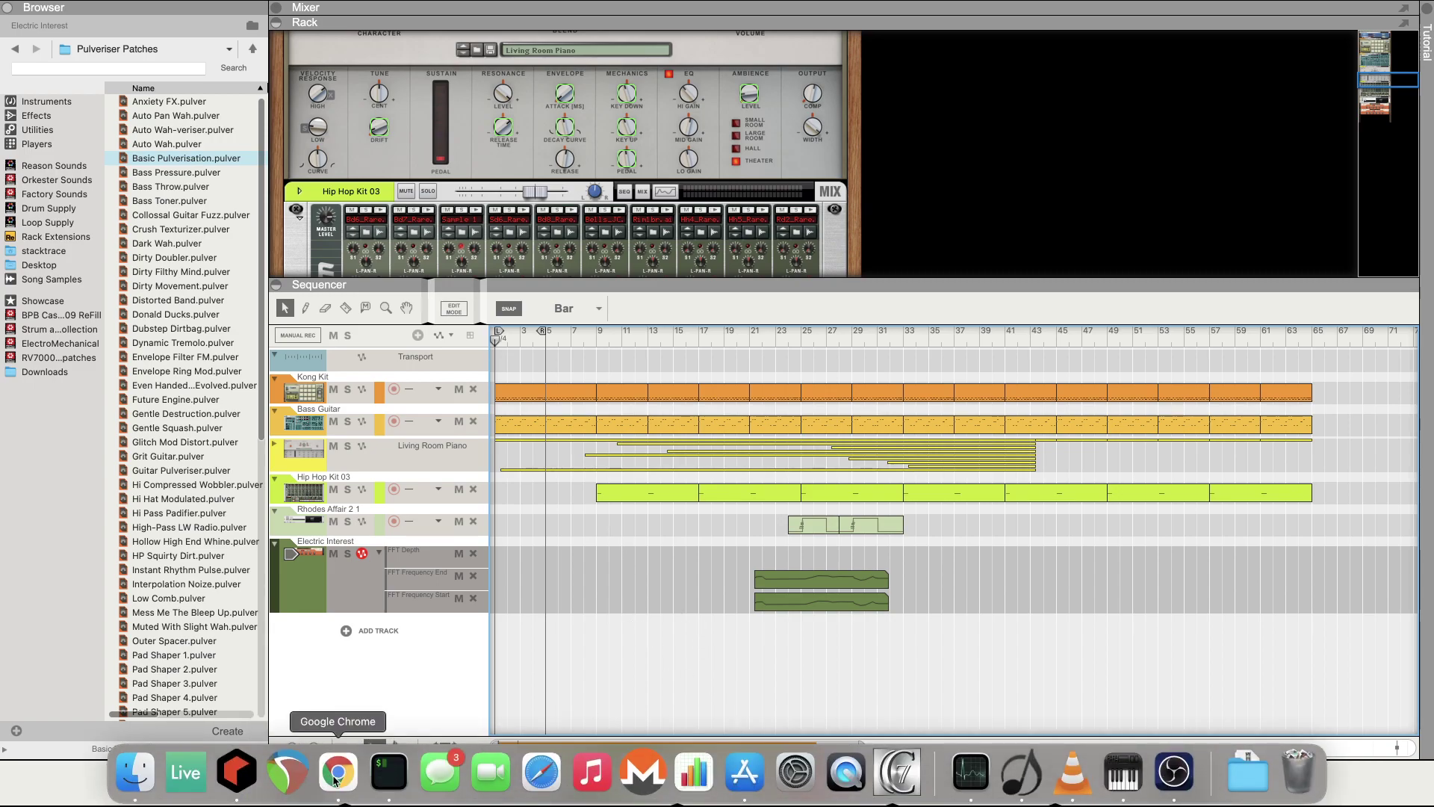
click(542, 772)
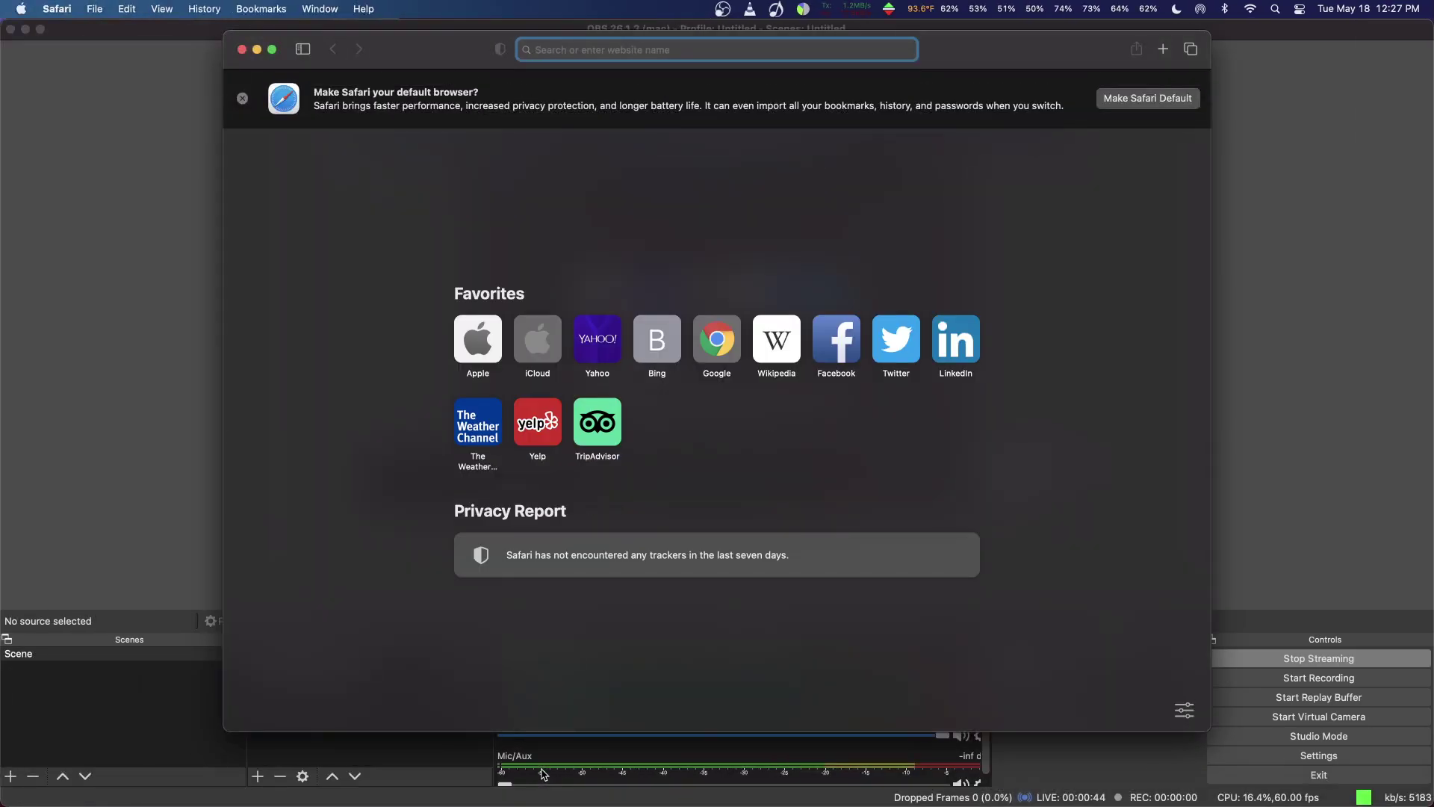
text(satoshi tomiie)
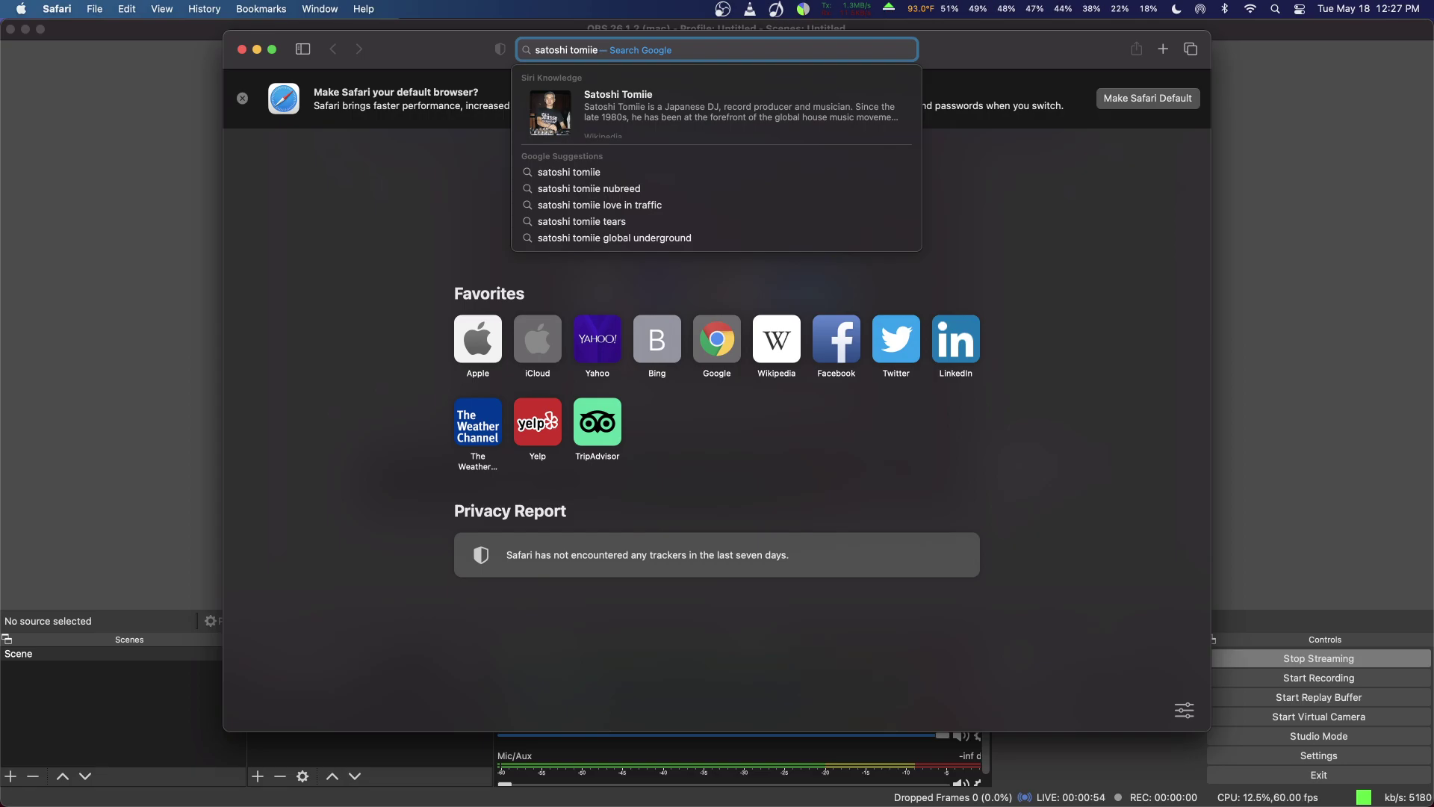
click(590, 175)
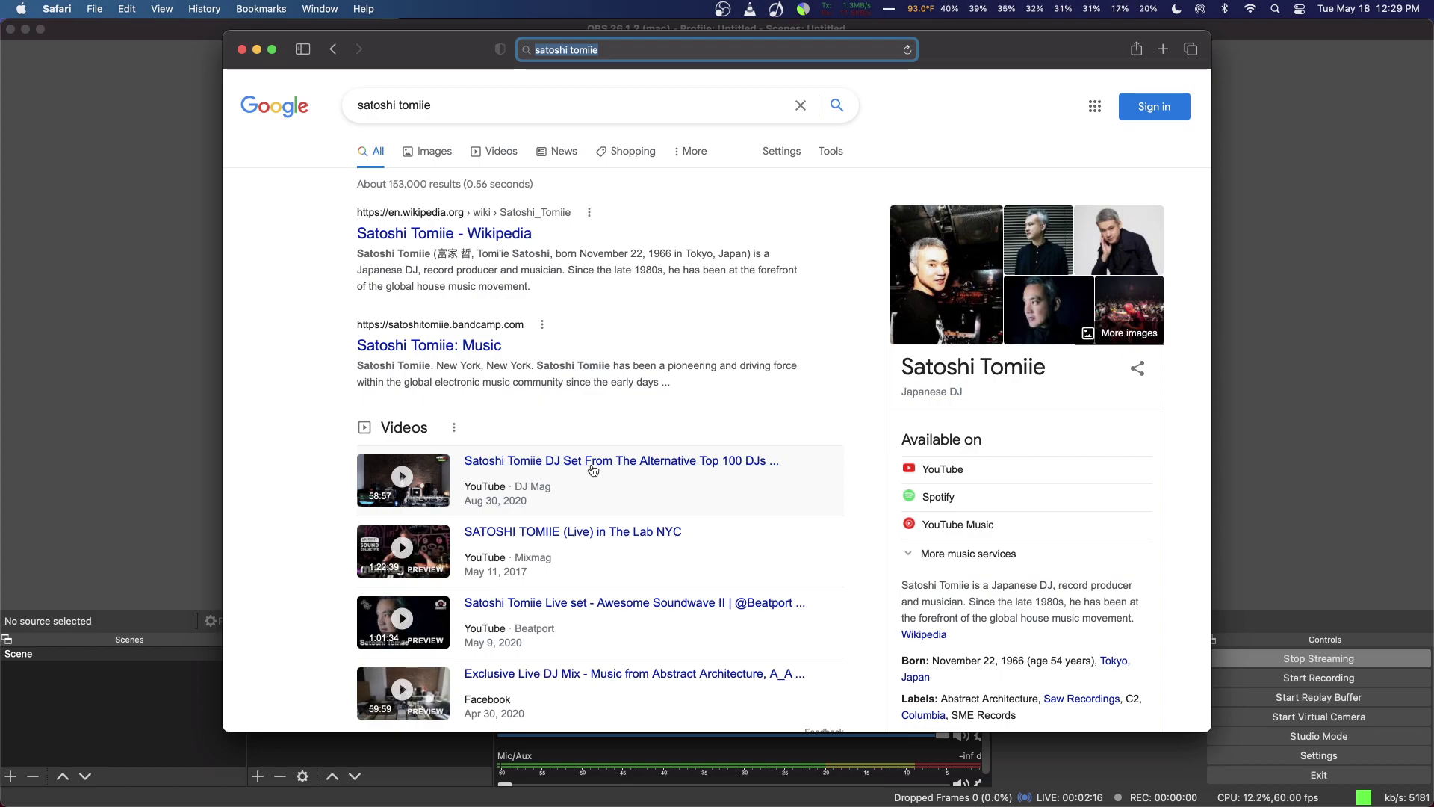
key(super+Tab)
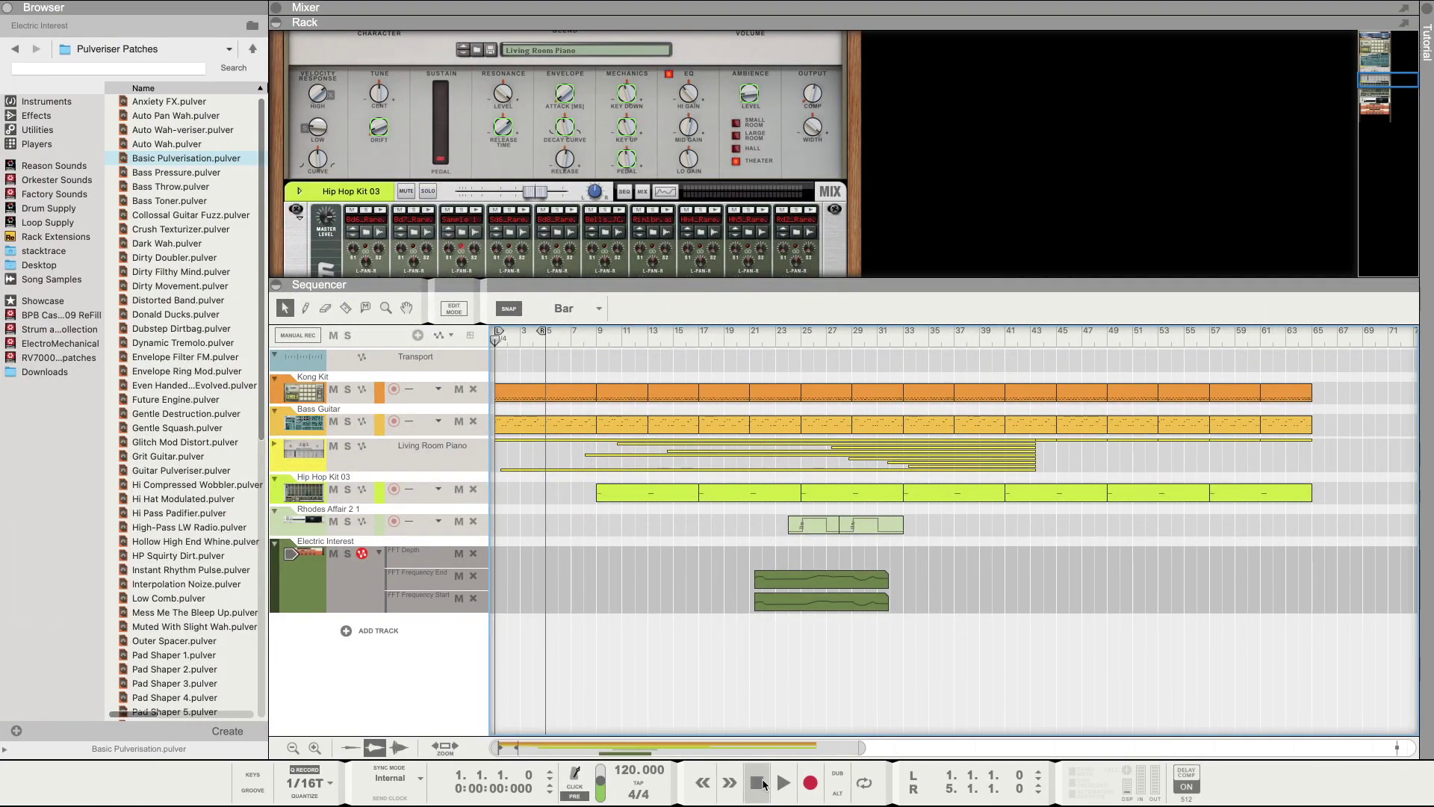
Step: Play the song from the start while adjusting the Living Room Piano's microphone blend and character, and stop playback
click(782, 785)
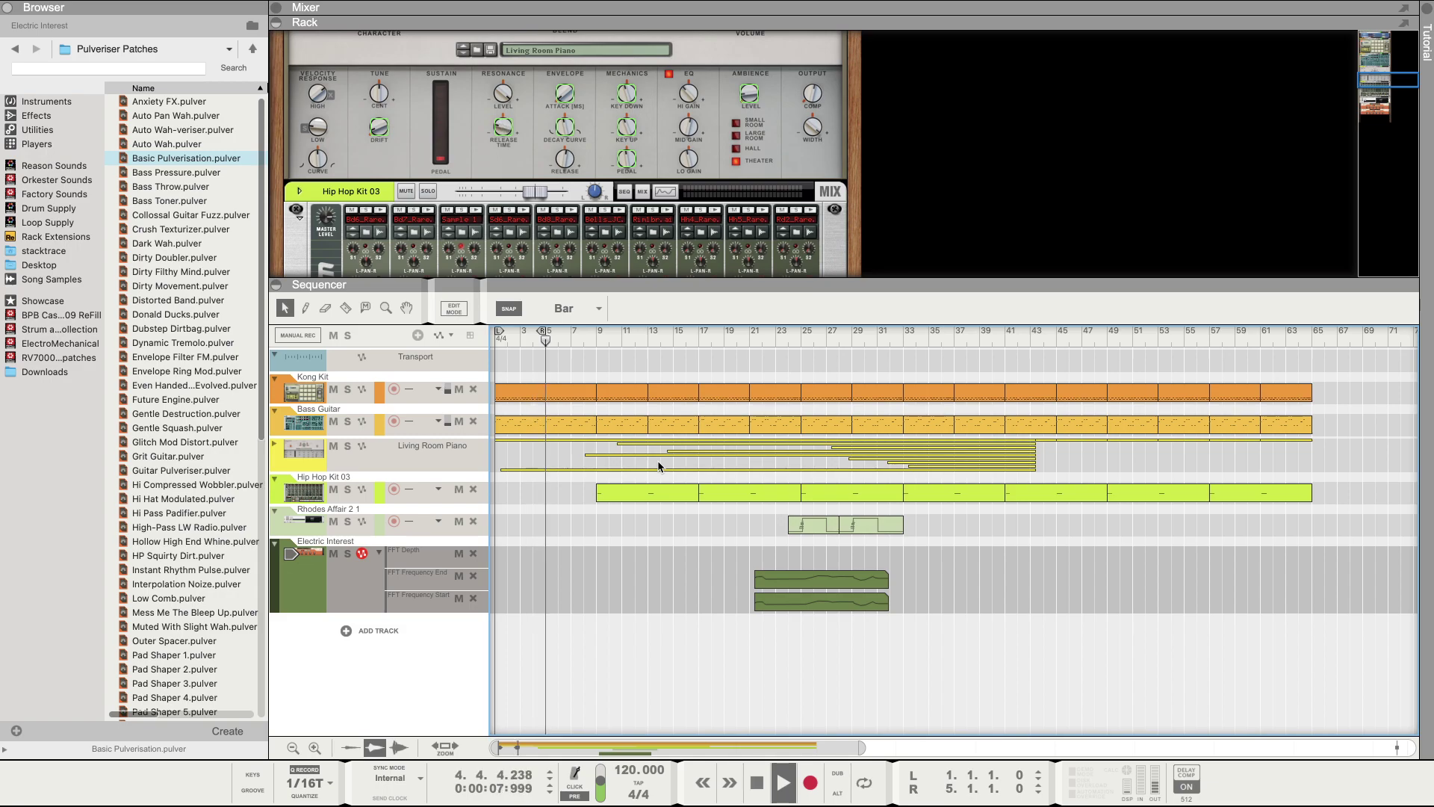
click(440, 463)
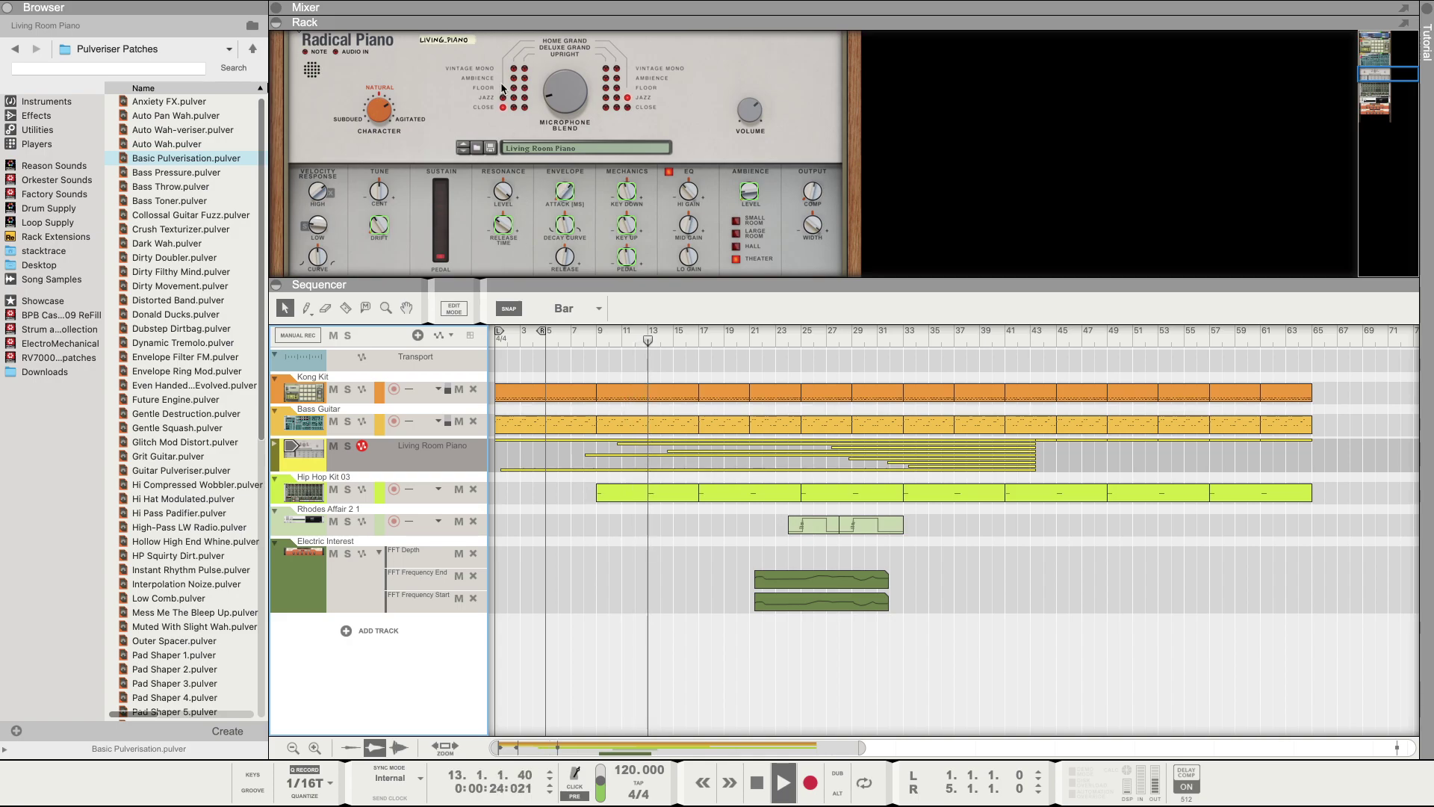
click(555, 105)
mouse_move(555, 106)
mouse_down()
mouse_move(564, 65)
mouse_move(563, 105)
mouse_up()
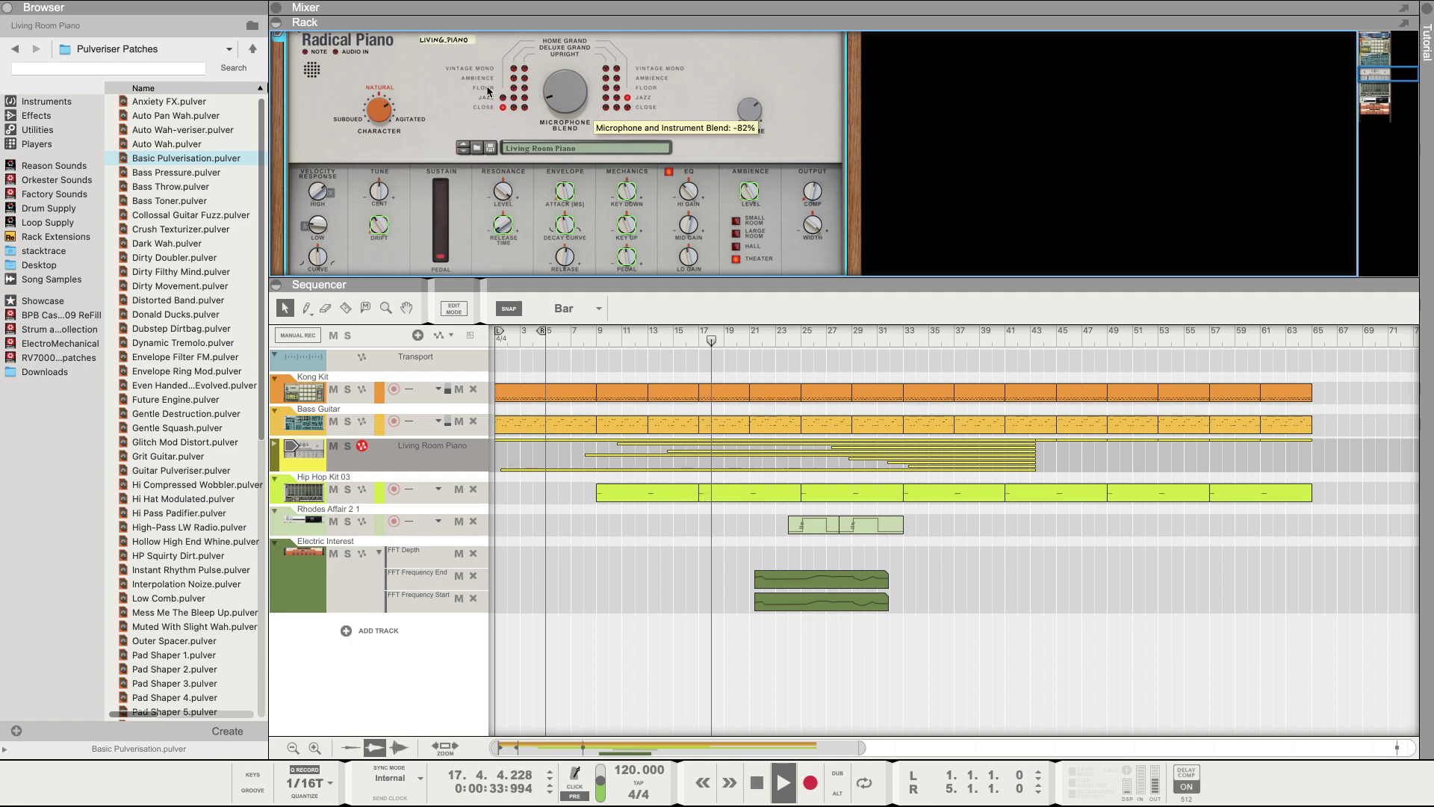
drag(376, 112, 371, 112)
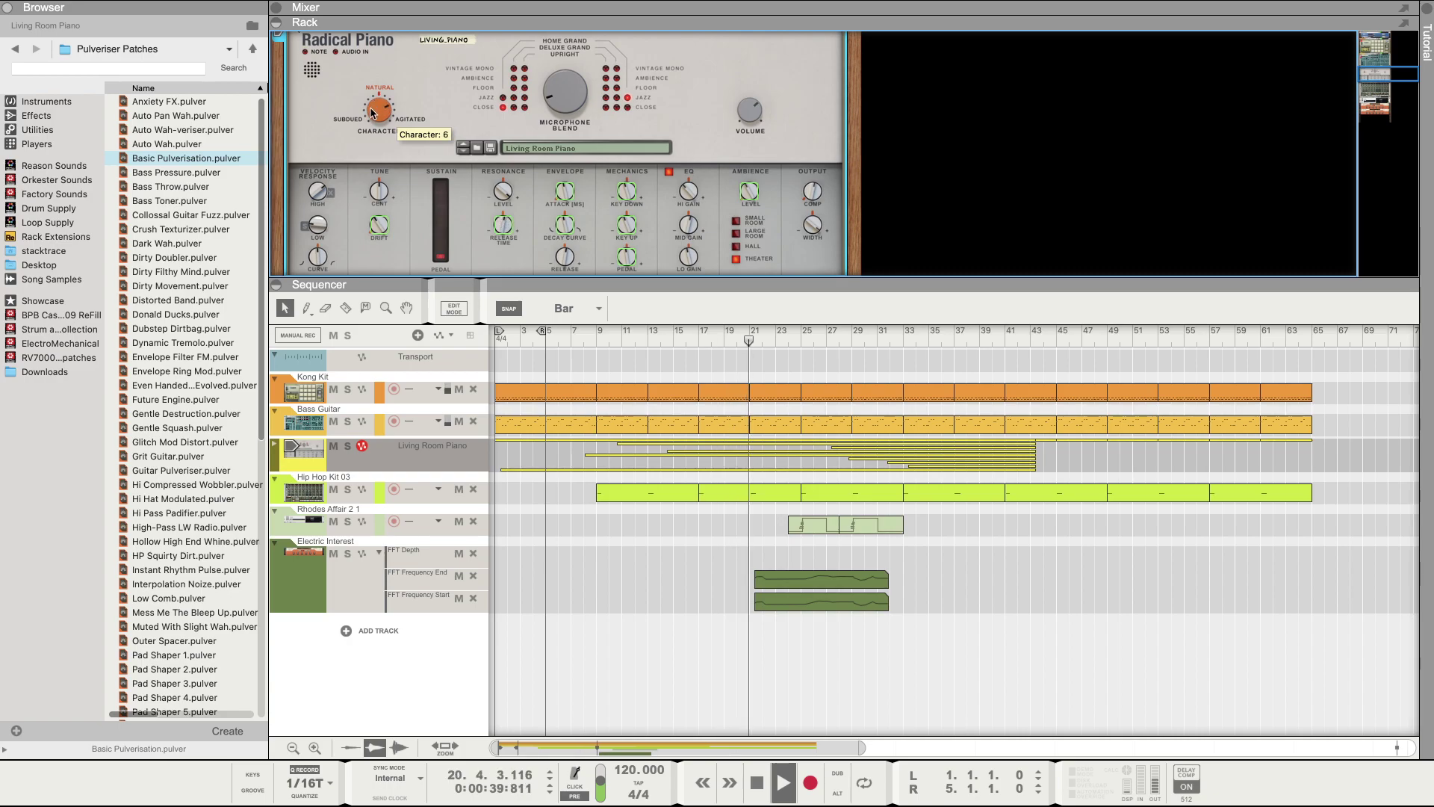
drag(371, 112, 370, 108)
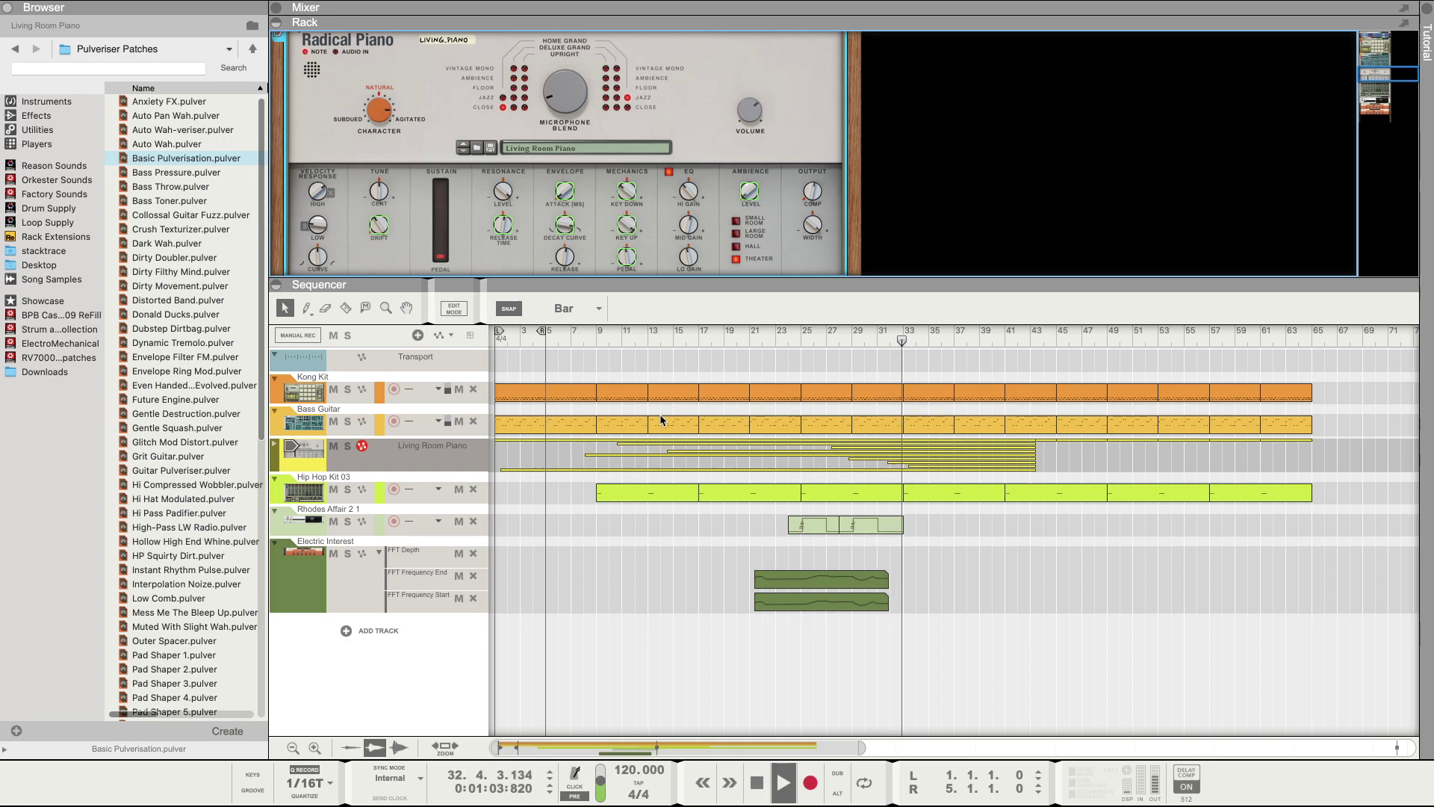
key(space)
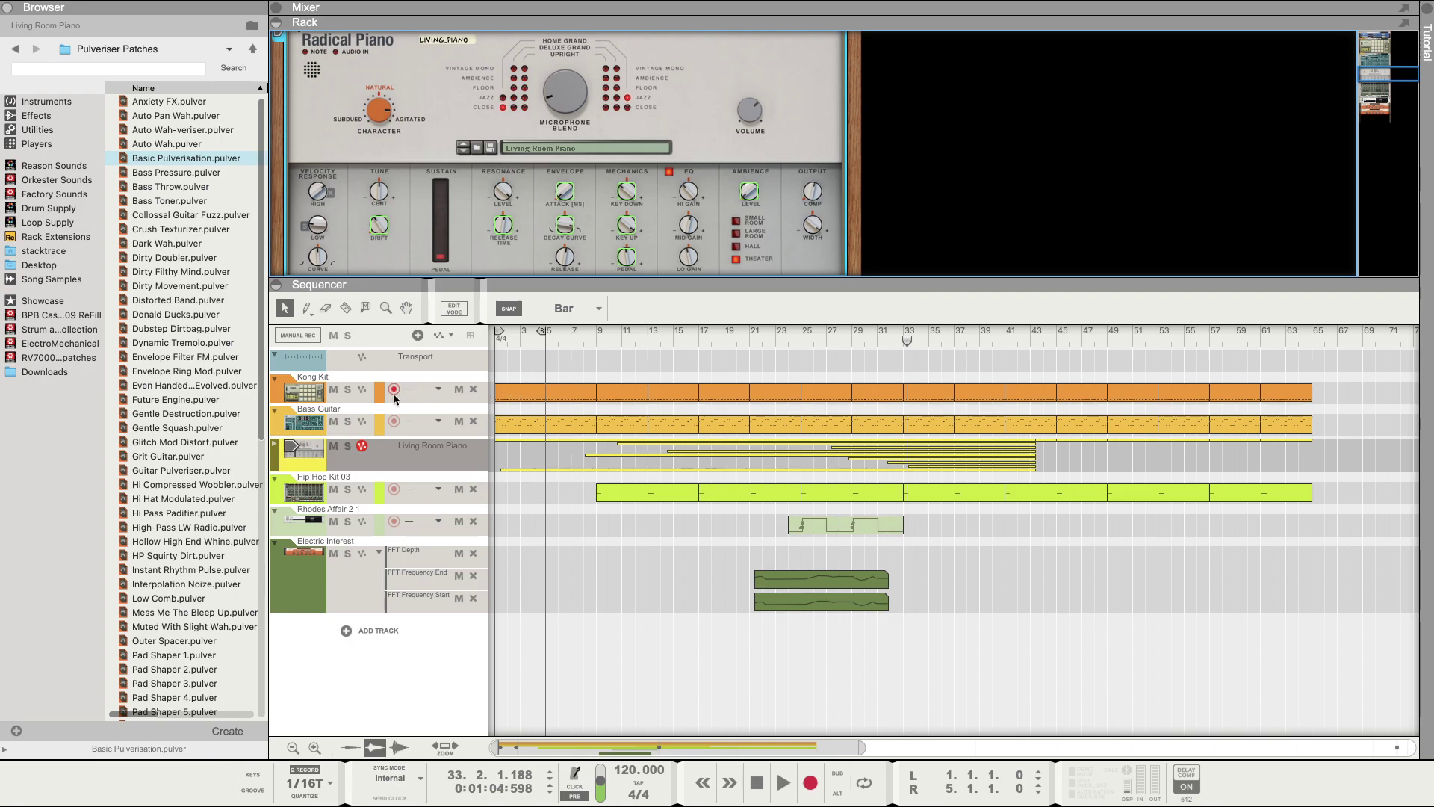
Step: Solo the Kong Kit track and play it from bar 6
click(348, 391)
click(561, 343)
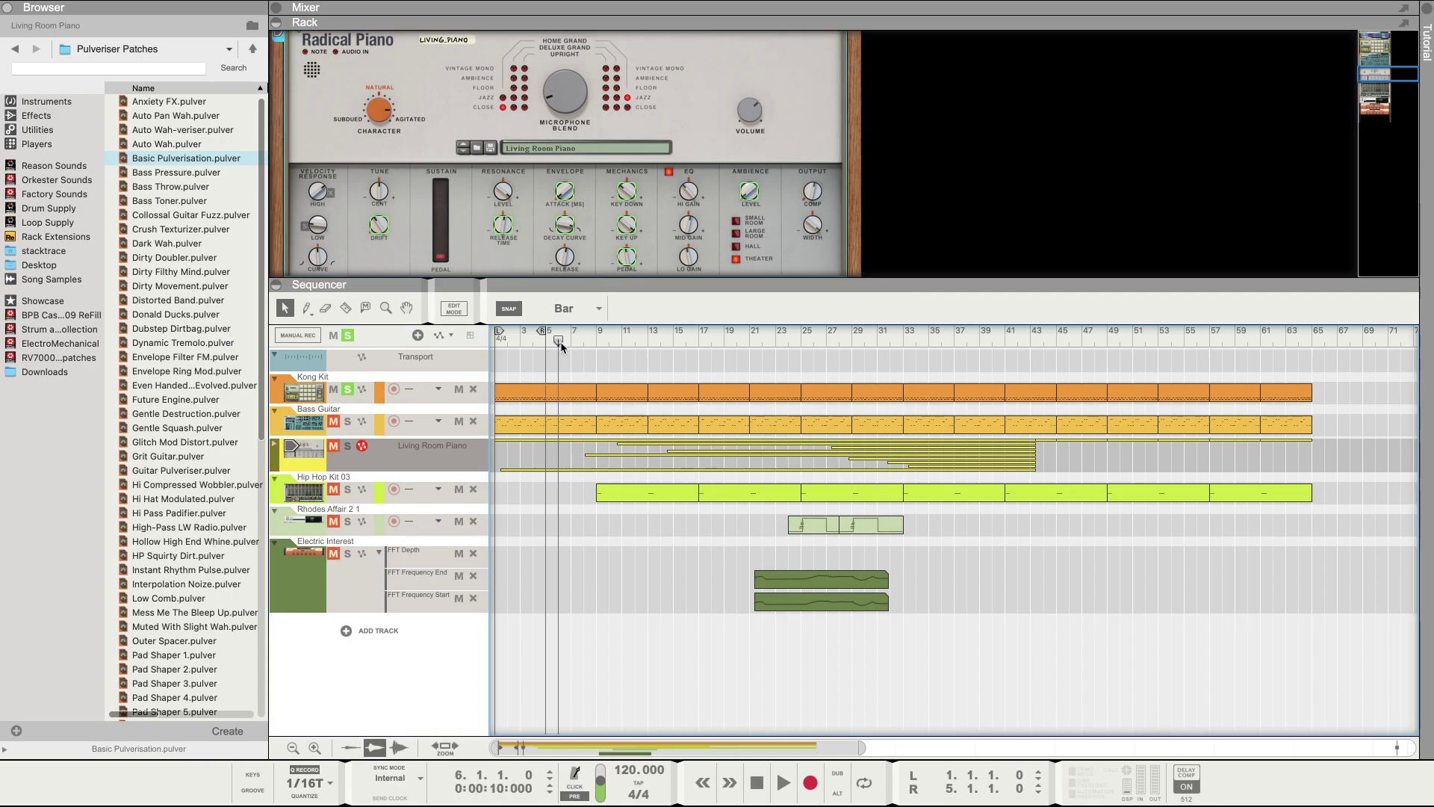
key(space)
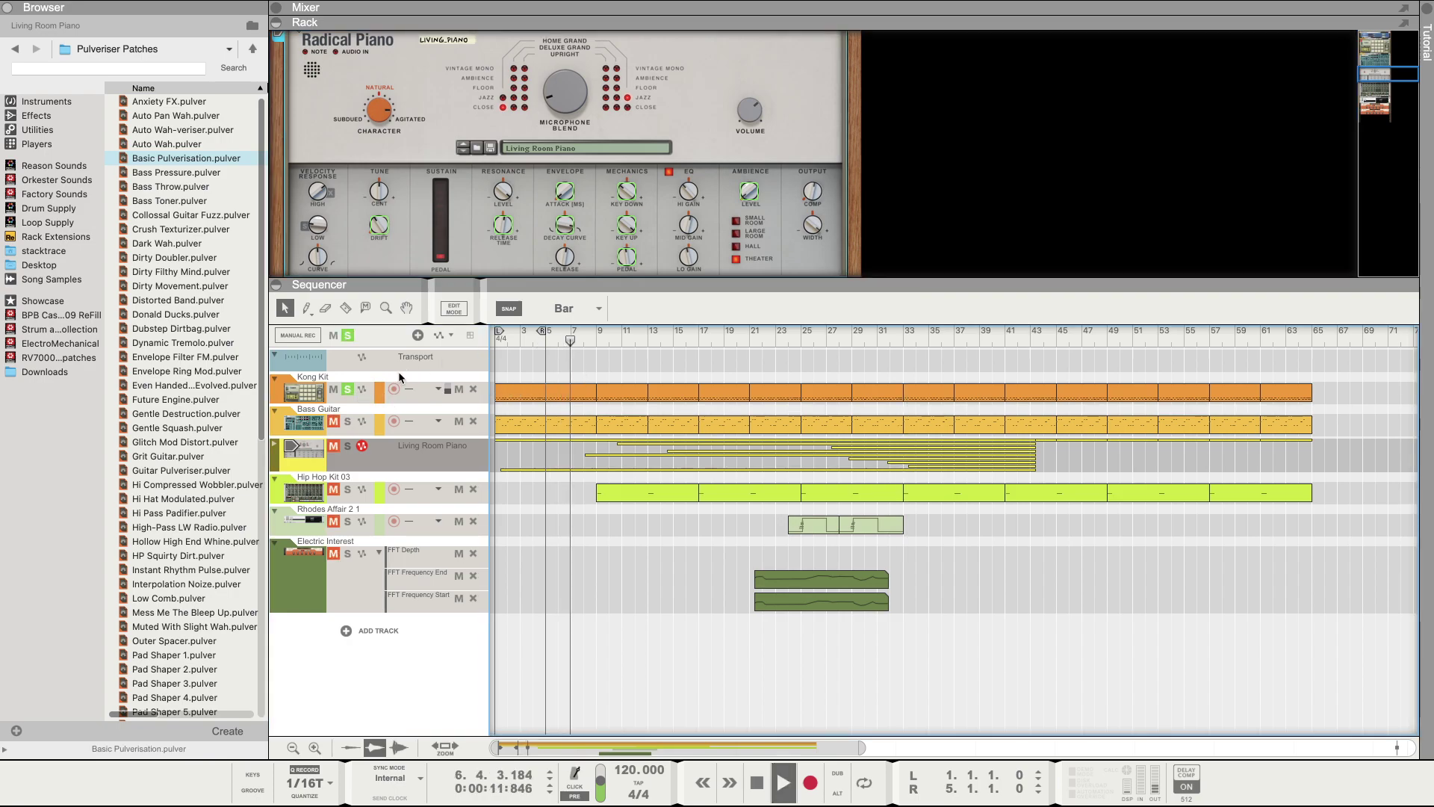
Step: Show the Kong Kit device in the rack and adjust the decay offset of drum 1
click(313, 396)
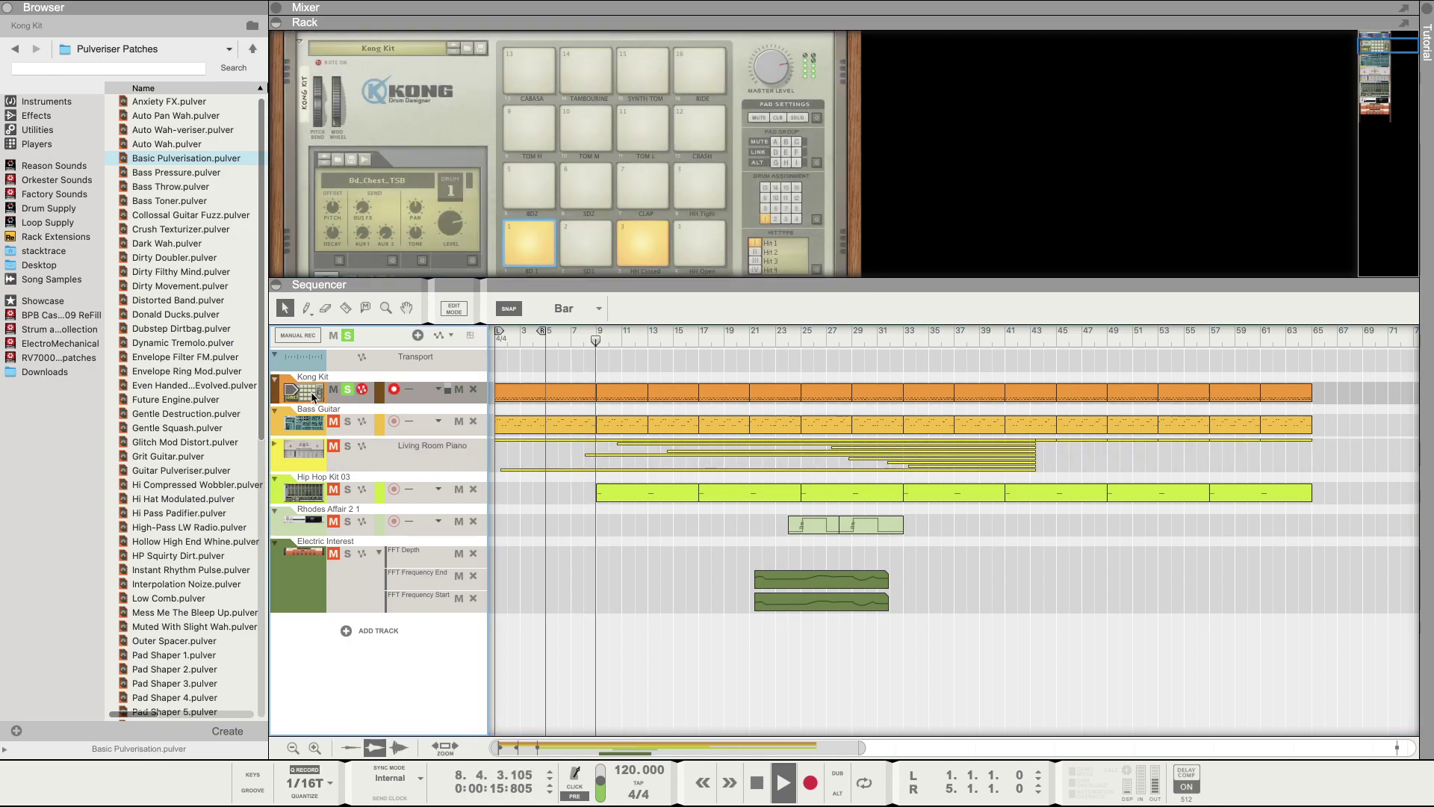
click(628, 241)
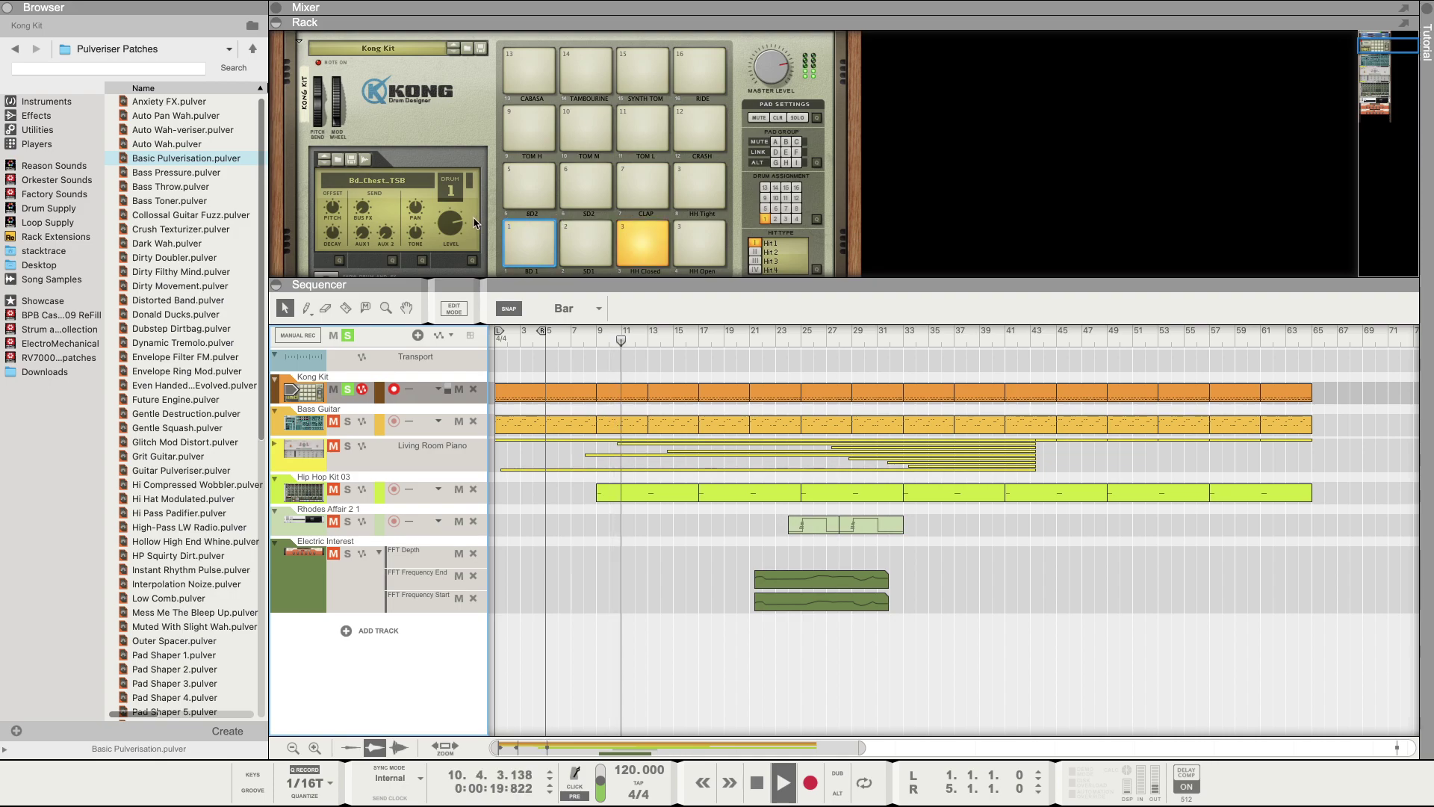
click(542, 231)
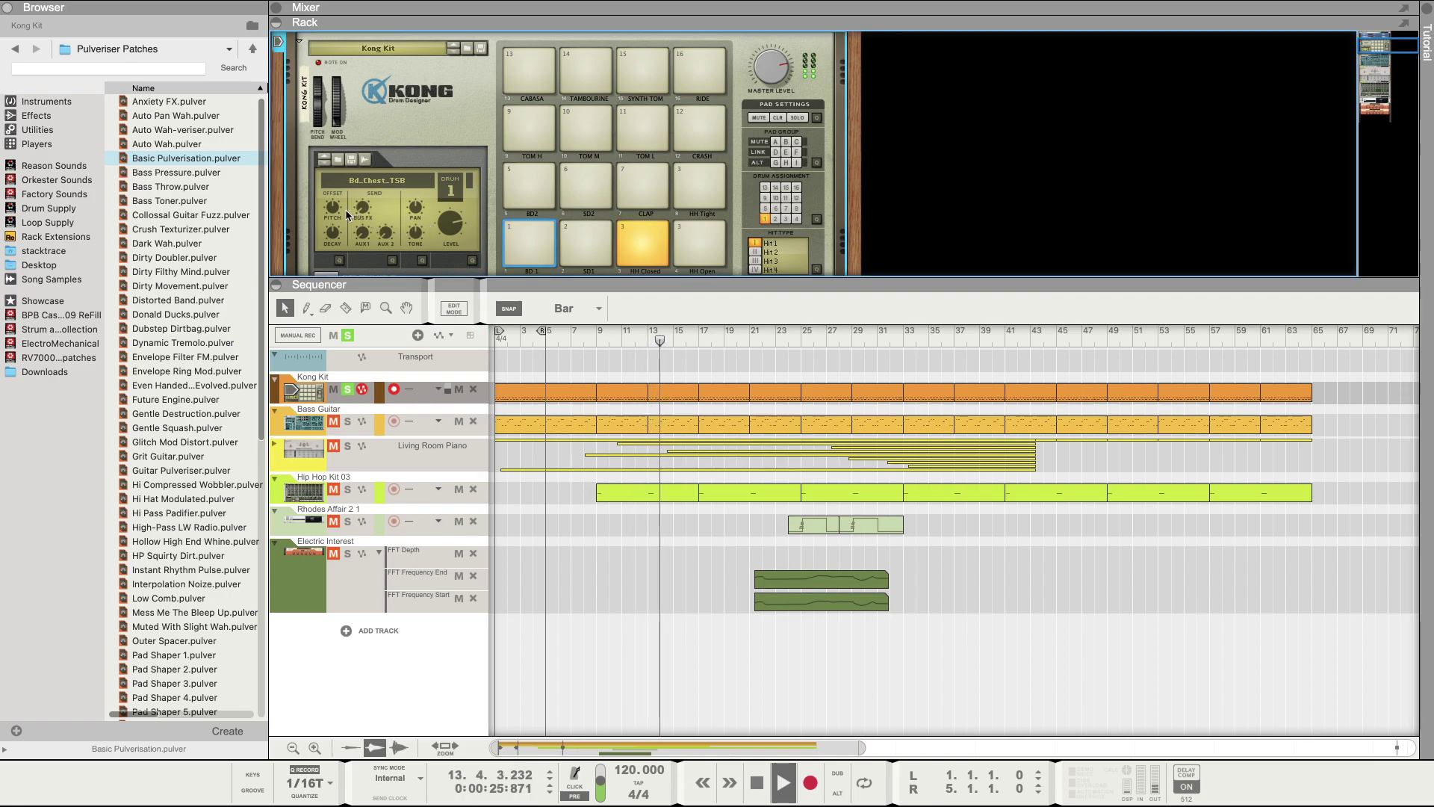
drag(333, 234, 329, 251)
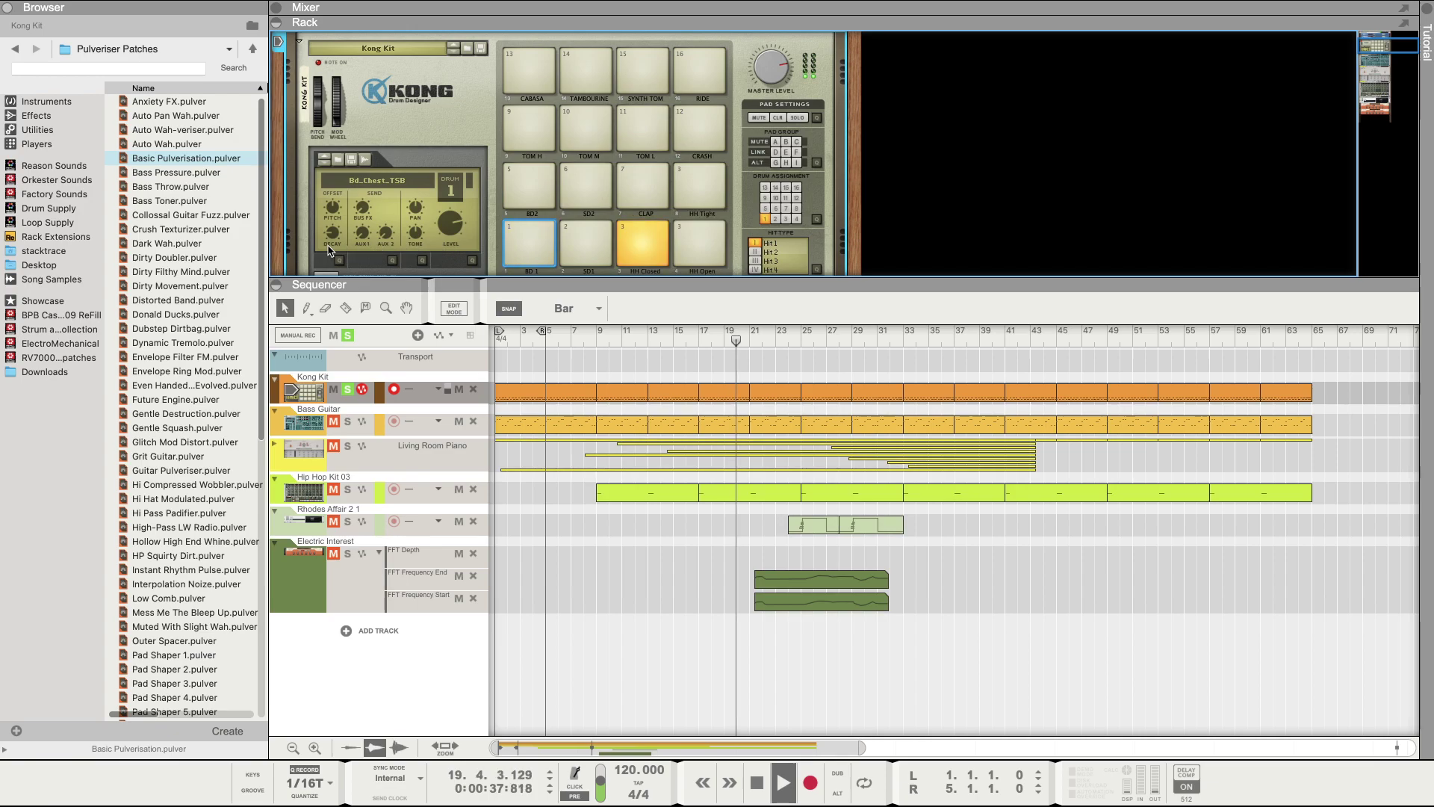
Step: Stop playback and return the song position to bar 1
key(space)
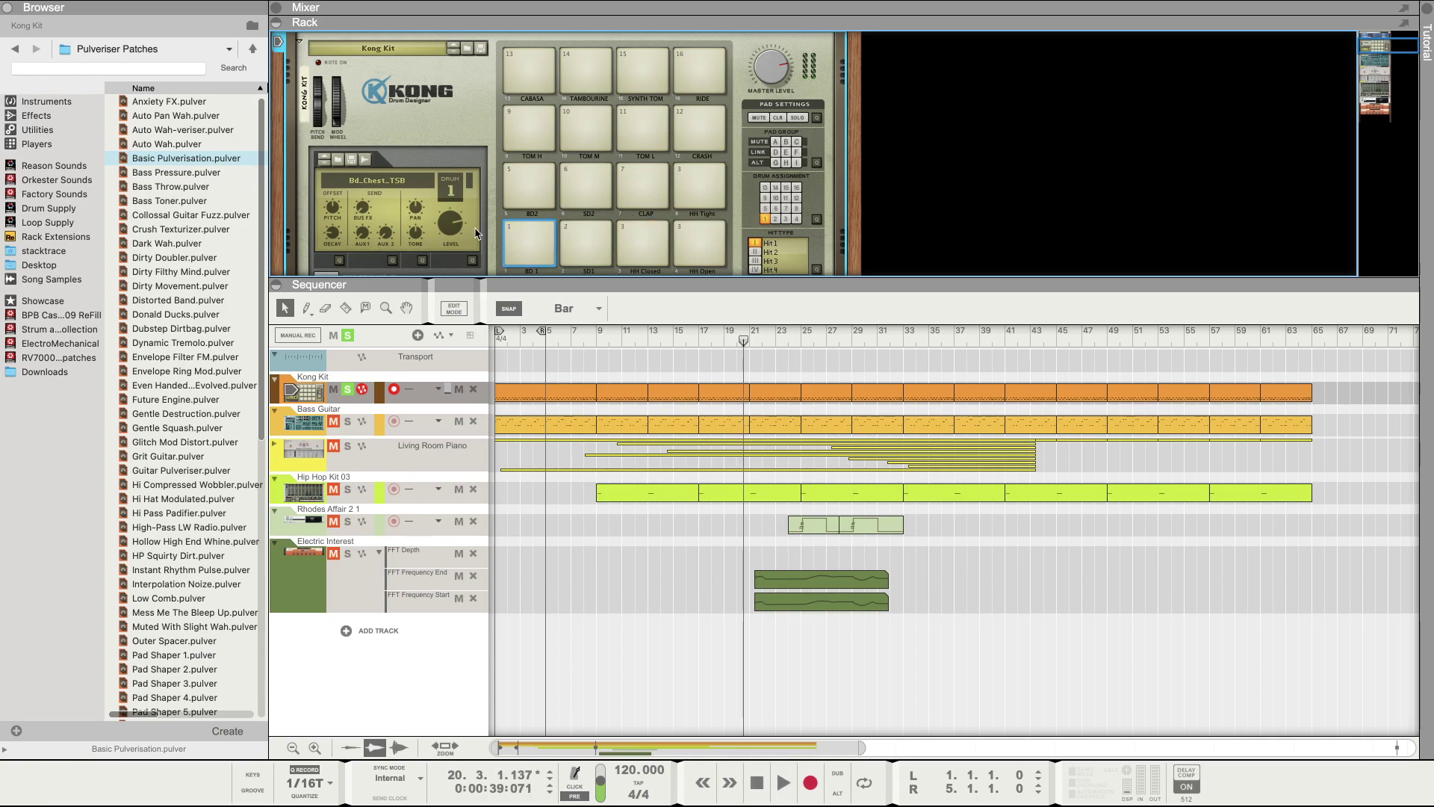
click(595, 345)
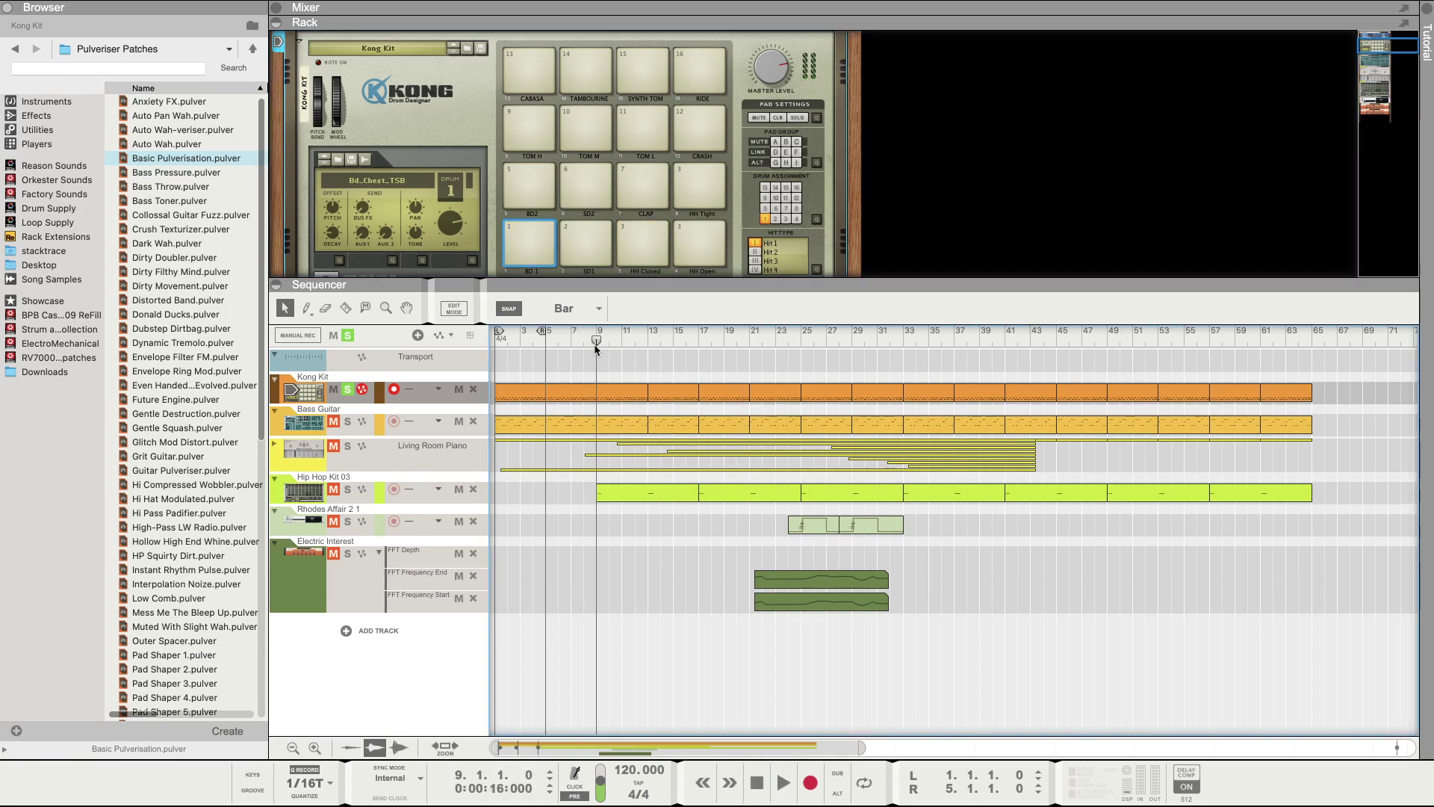
click(495, 347)
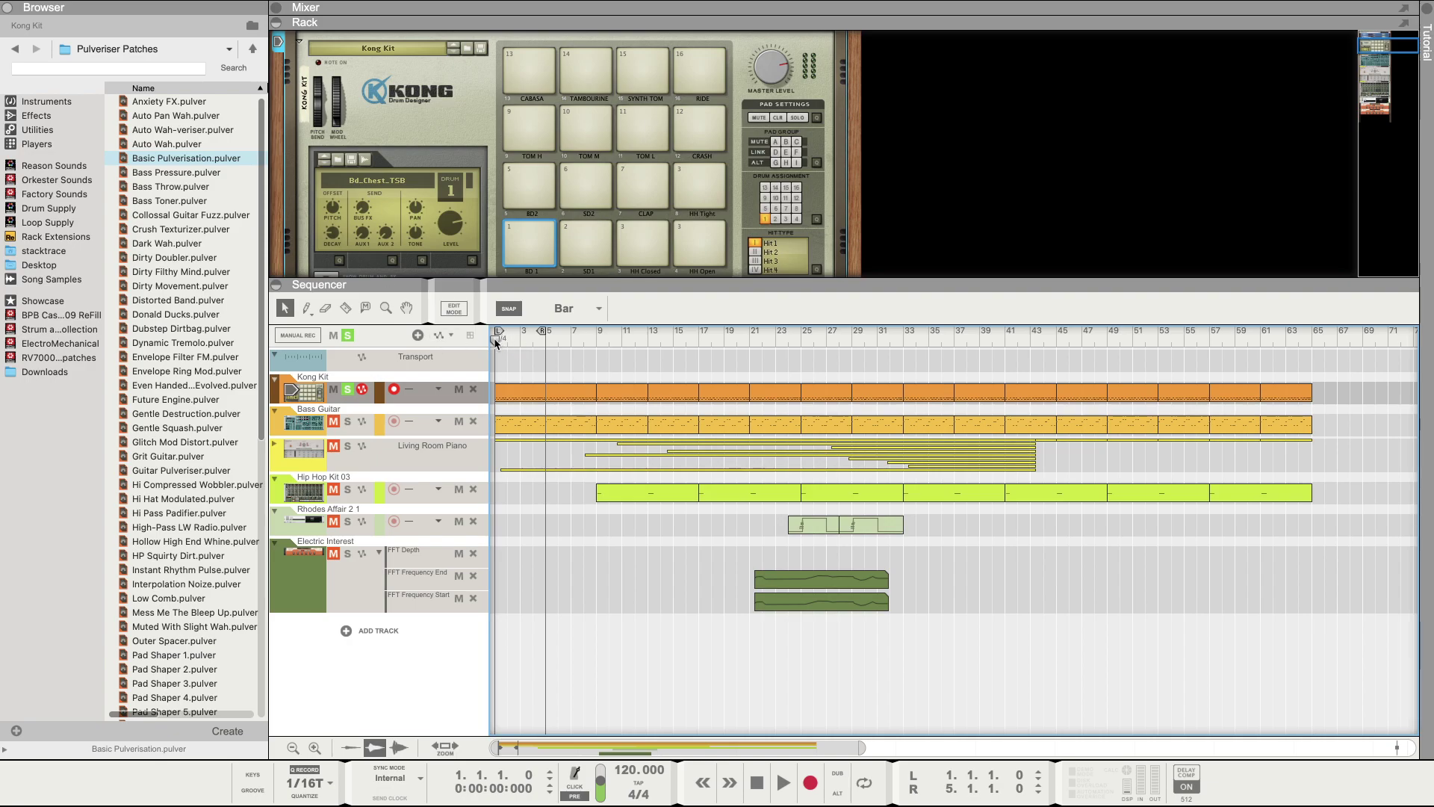
right_click(336, 236)
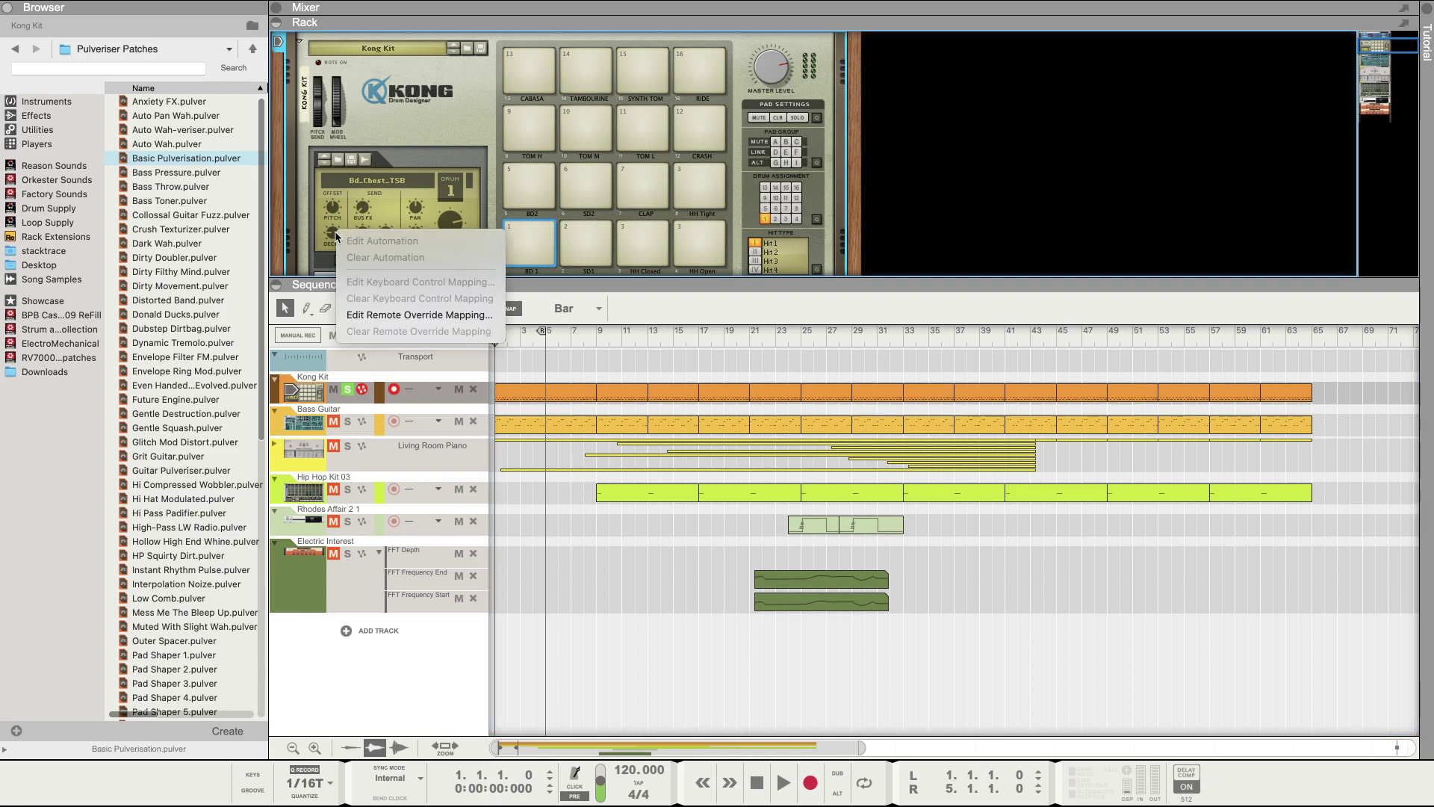
click(333, 236)
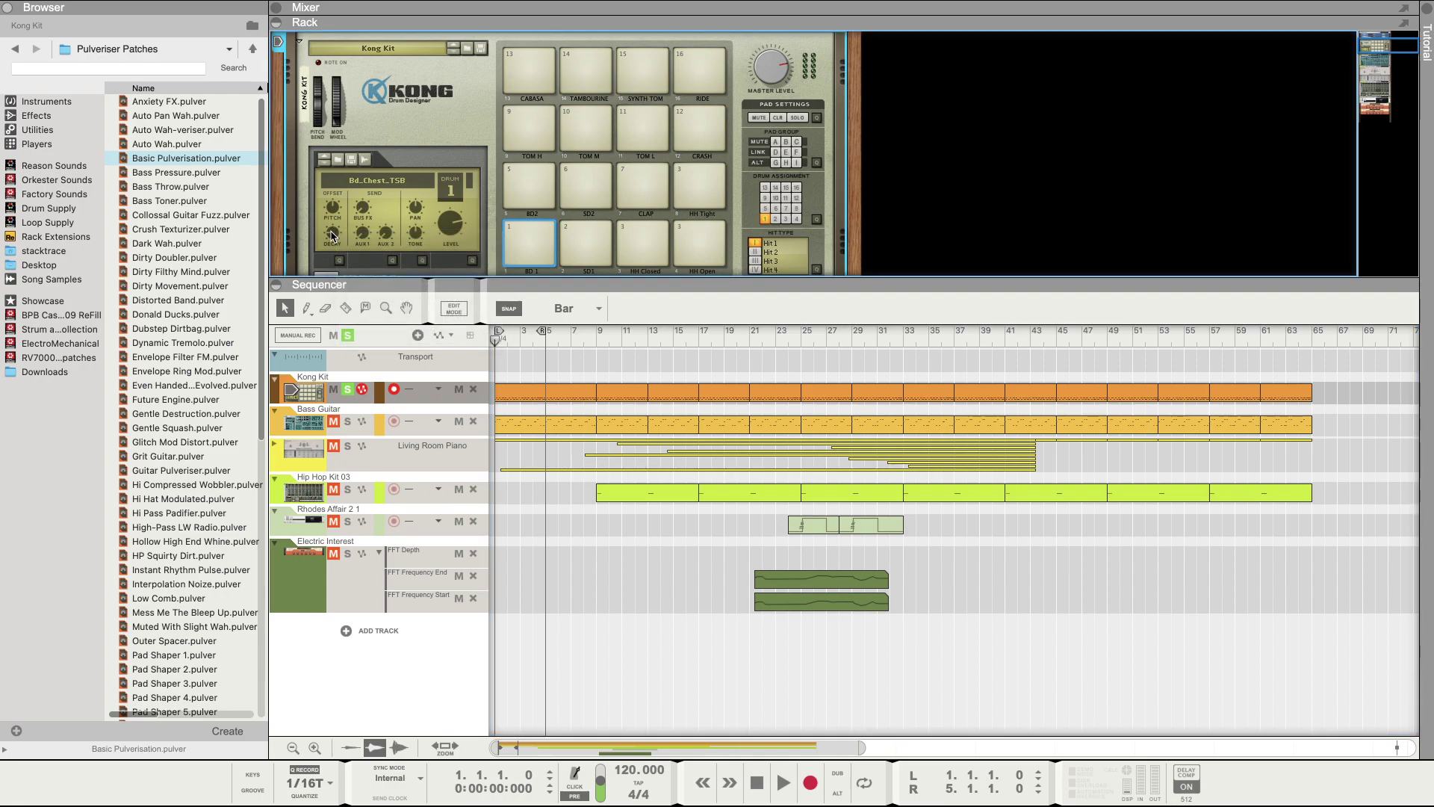
right_click(334, 235)
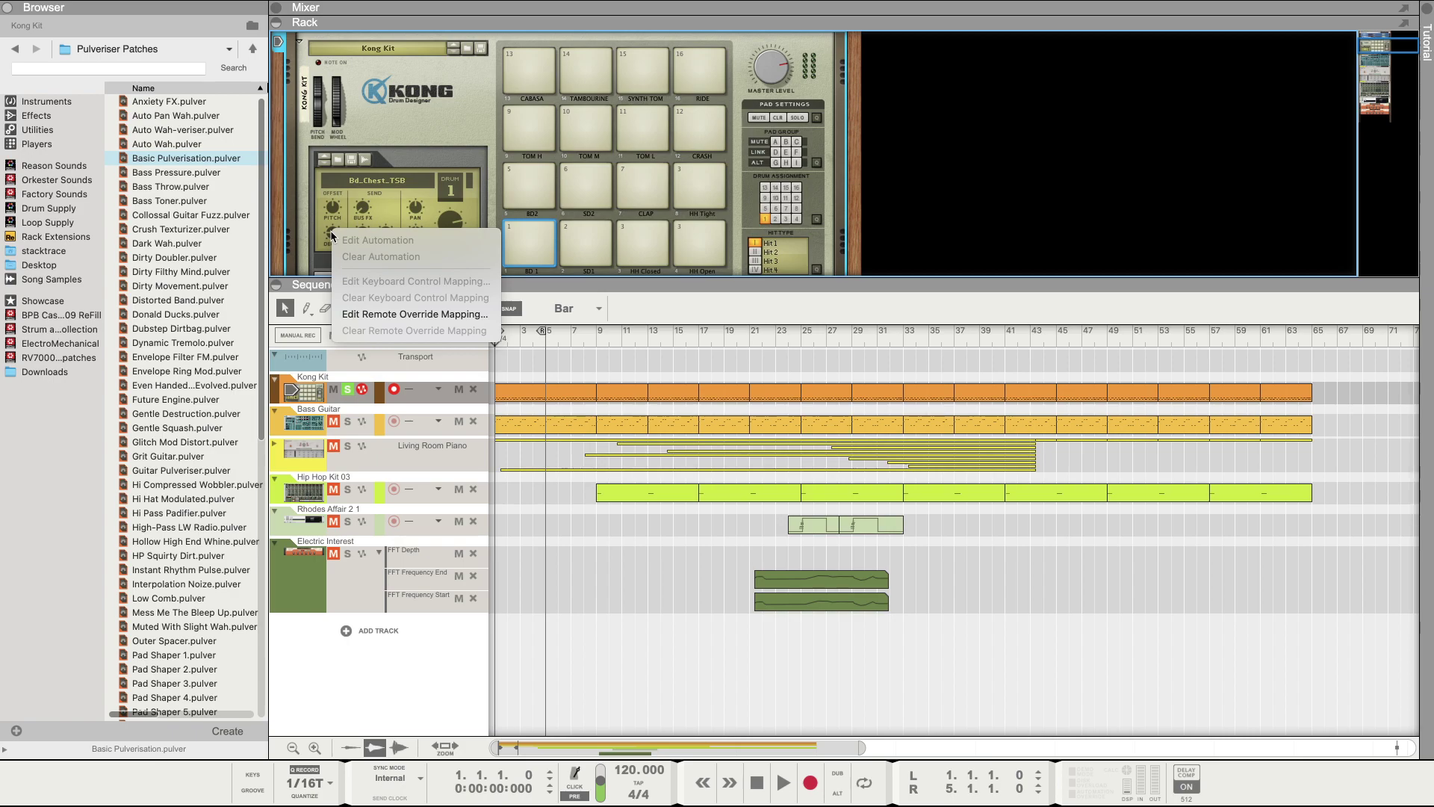
click(388, 128)
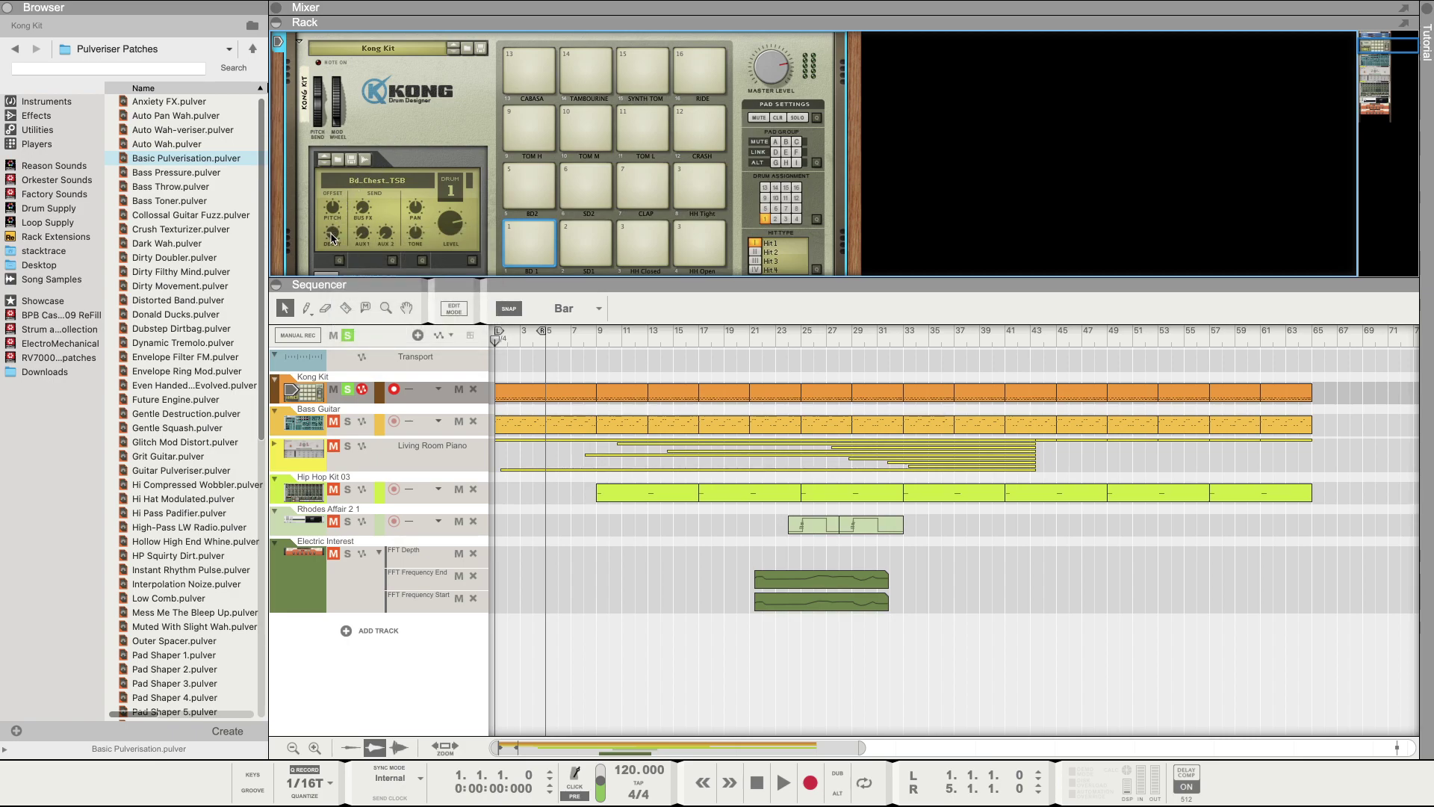
Step: Play the soloed Kong Kit from bar 1 while adjusting drum 1's pitch and tone offsets, and stop playback
mouse_move(333, 233)
key(space)
drag(334, 239, 333, 216)
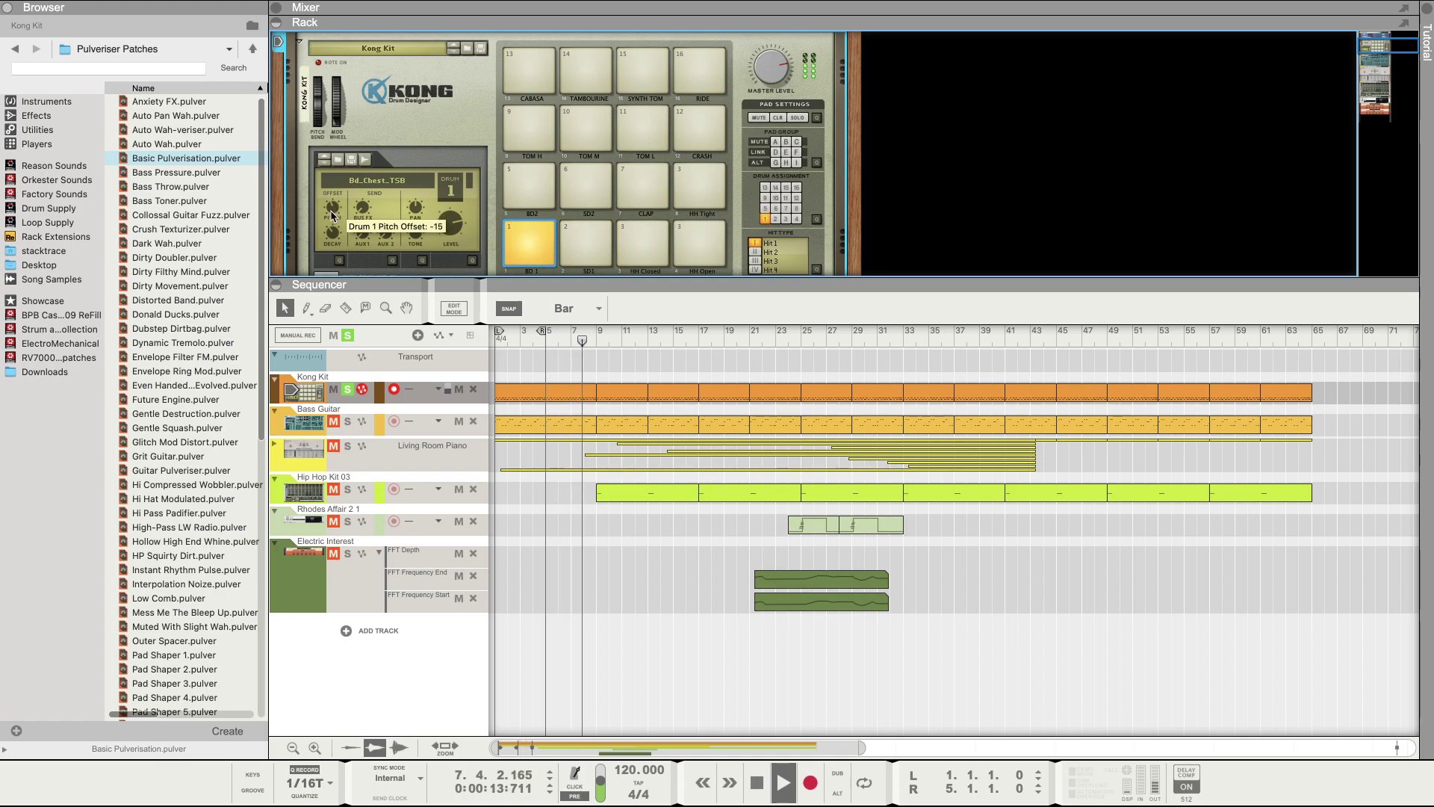
mouse_move(330, 236)
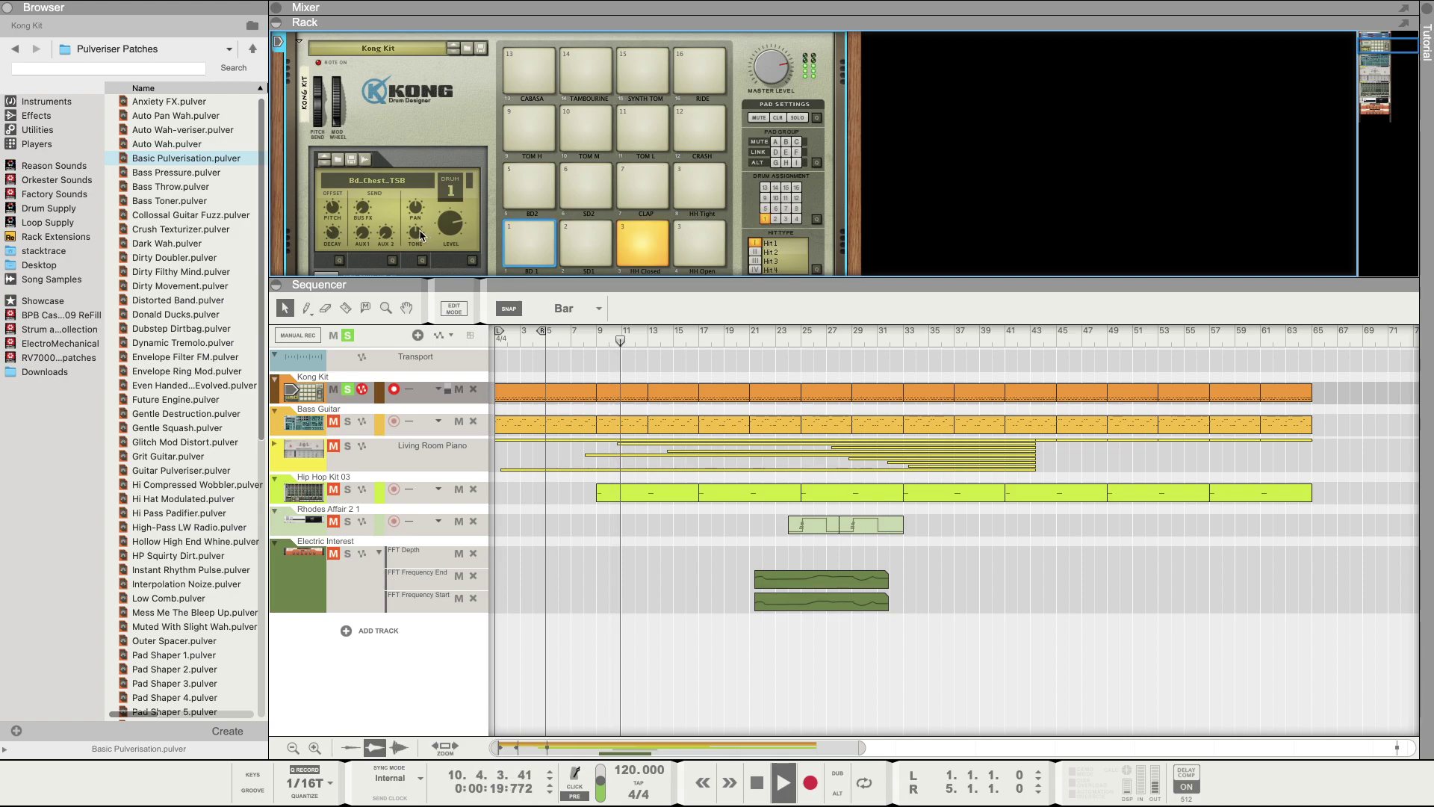
mouse_move(424, 235)
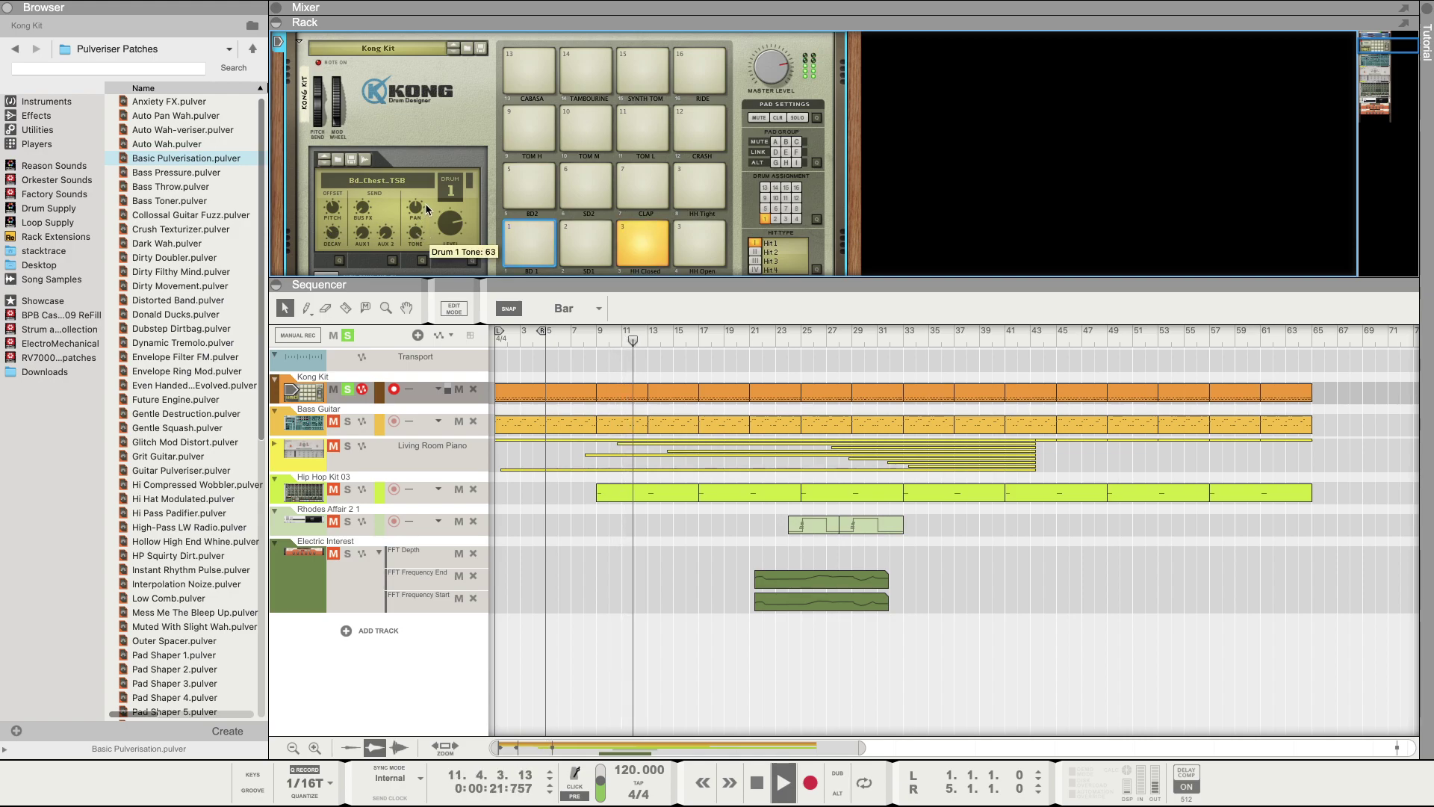
mouse_move(425, 210)
mouse_down()
mouse_move(404, 258)
mouse_move(403, 225)
mouse_up()
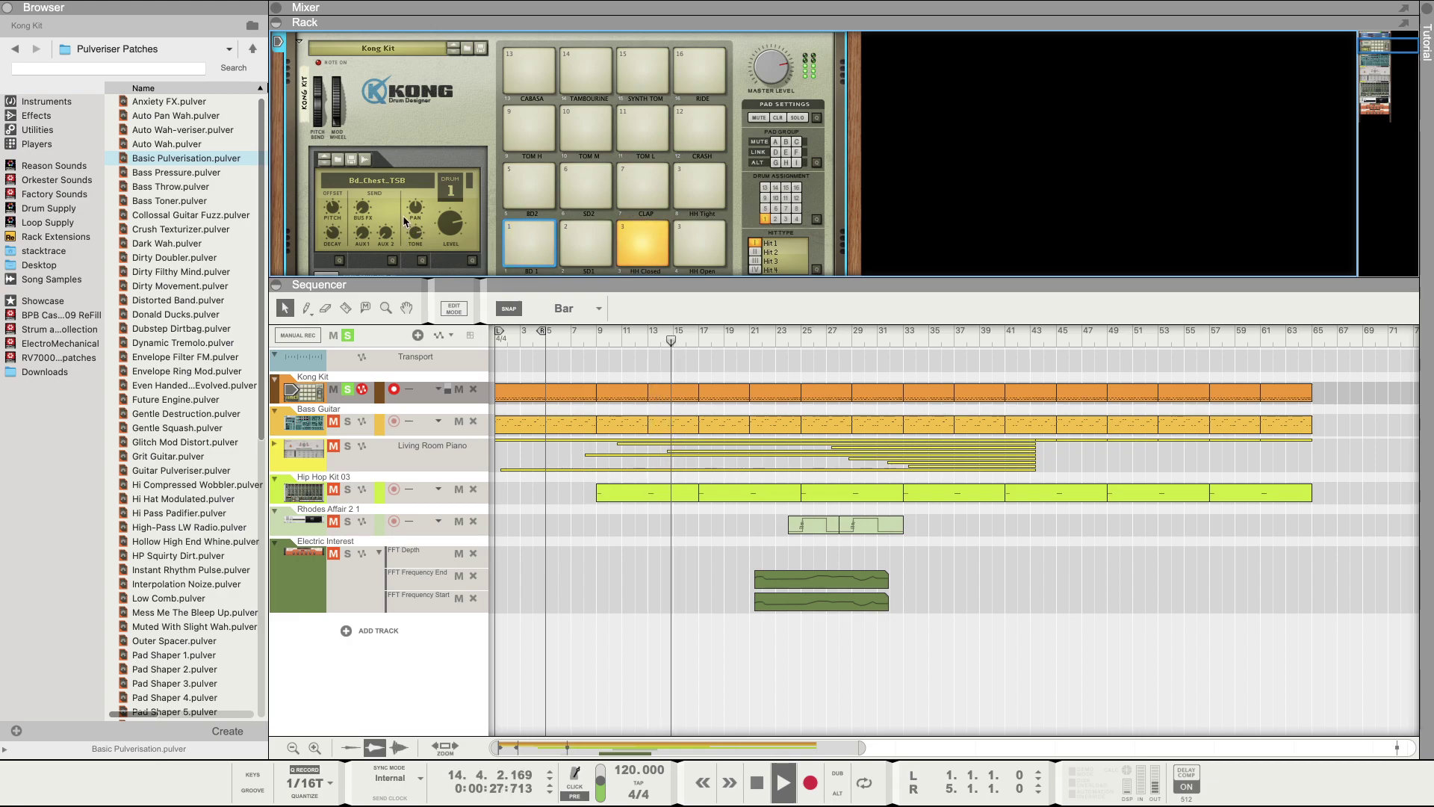
key(space)
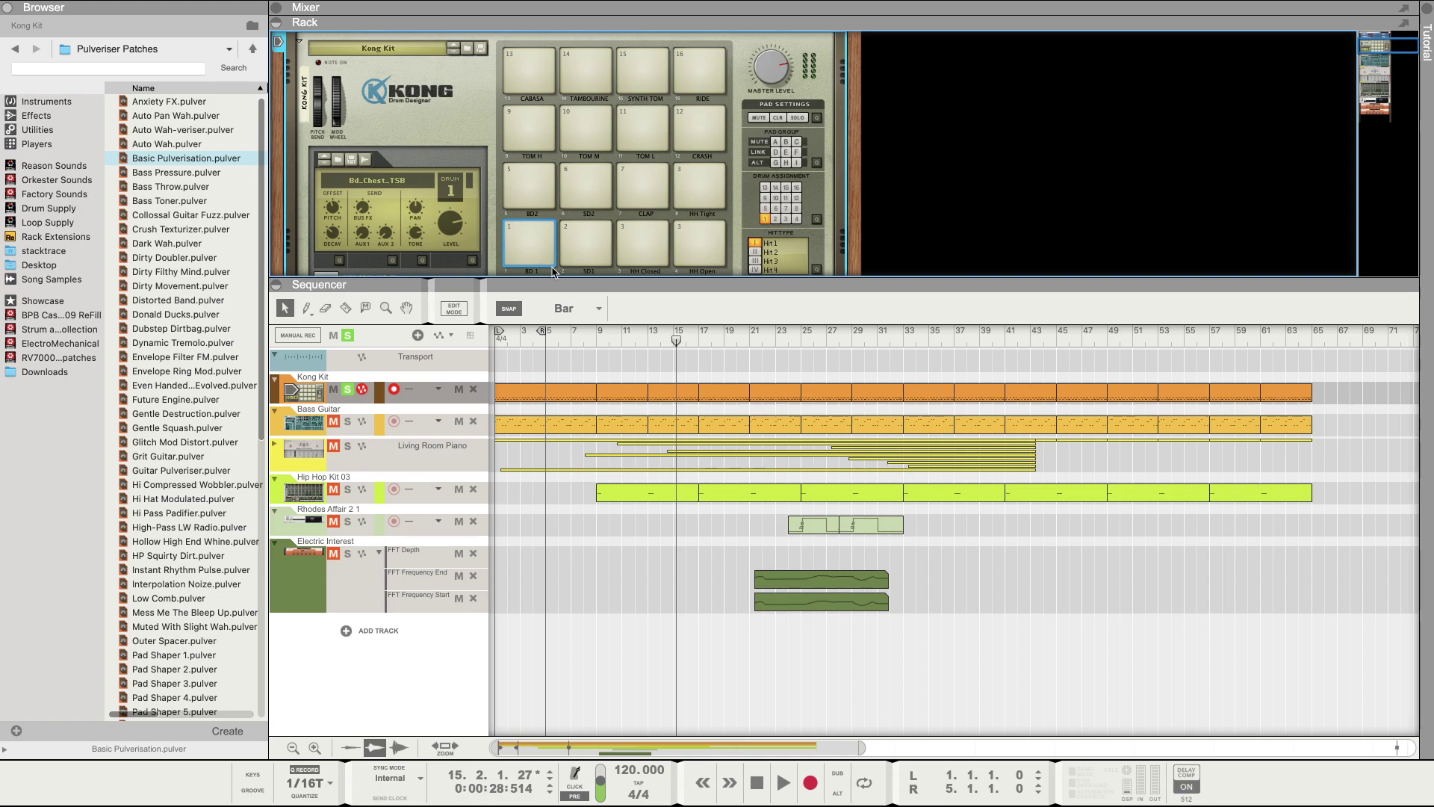
Step: Open the first Kong Kit clip for note editing and select its first BD 1 note
double_click(532, 389)
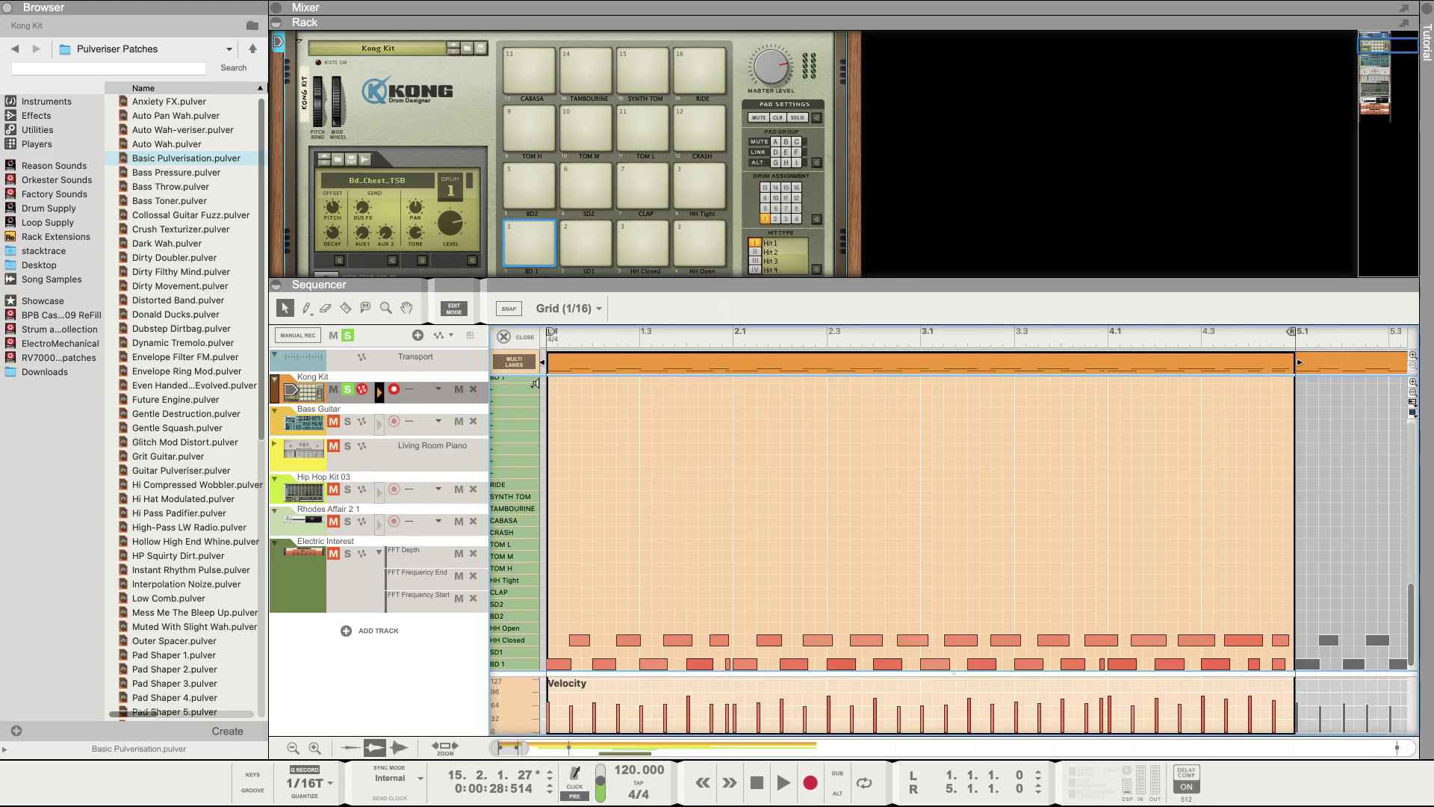
click(553, 665)
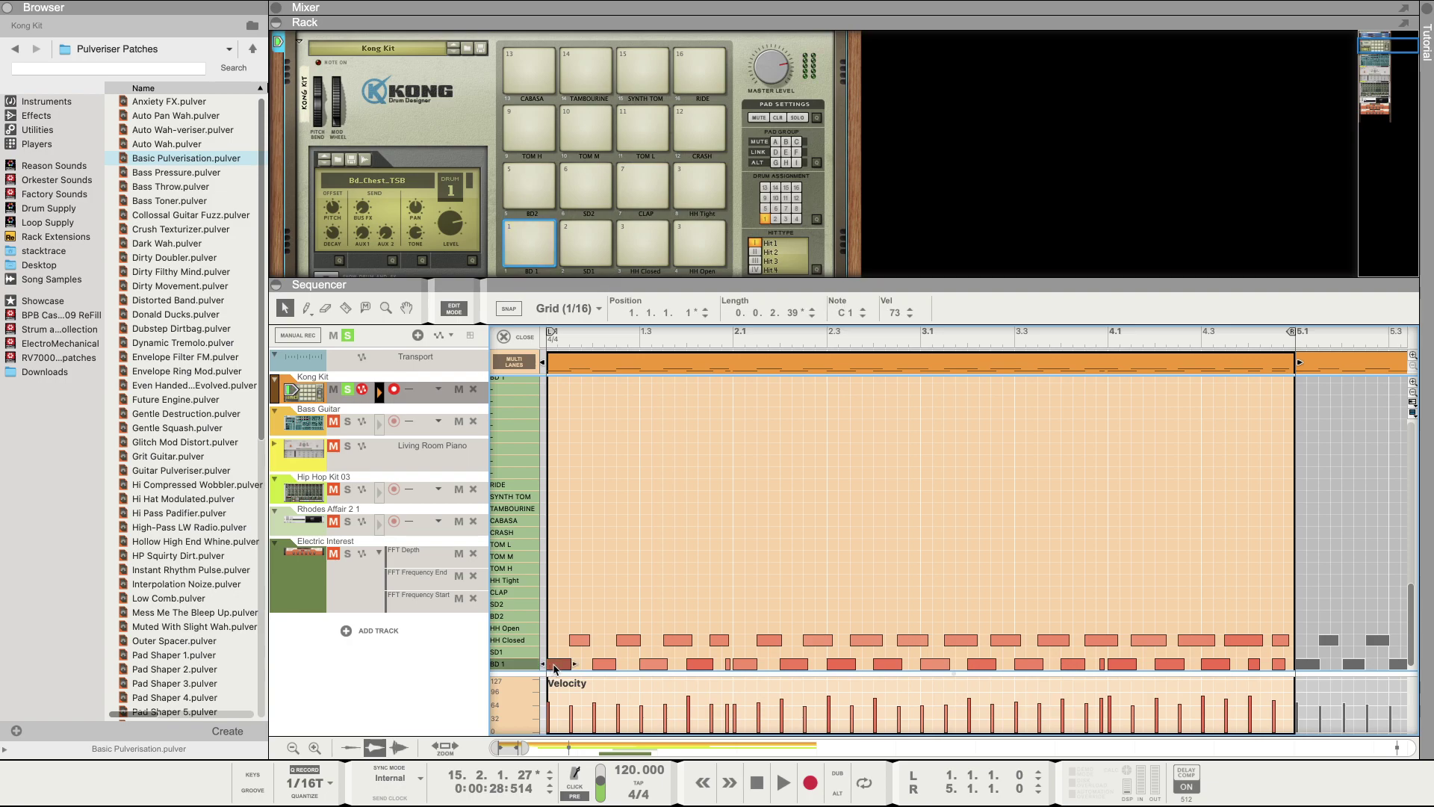
Step: Show Kong's Drum and FX section and examine the NN-Nano sampler settings for drum 1
scroll(439, 238, down, 3)
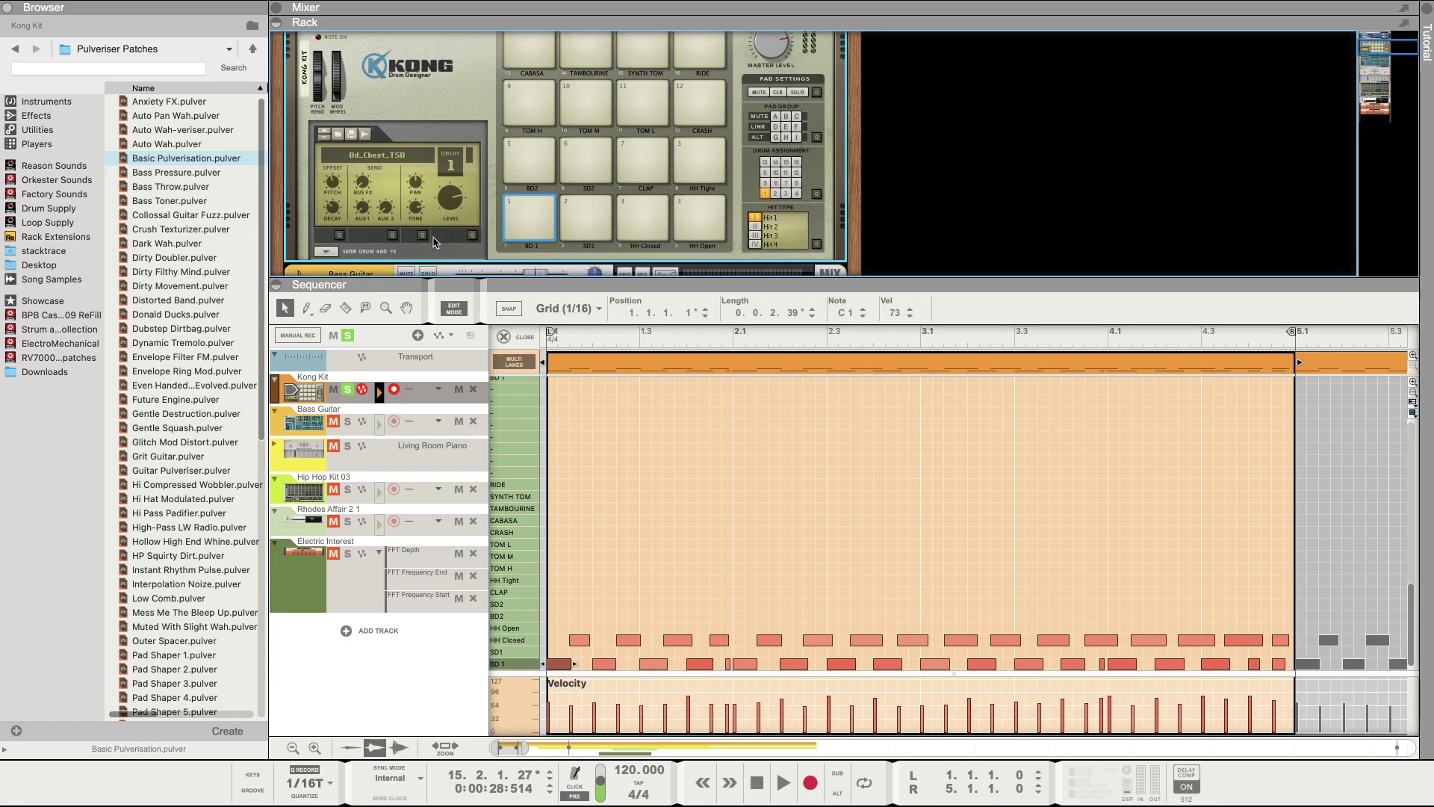
click(327, 219)
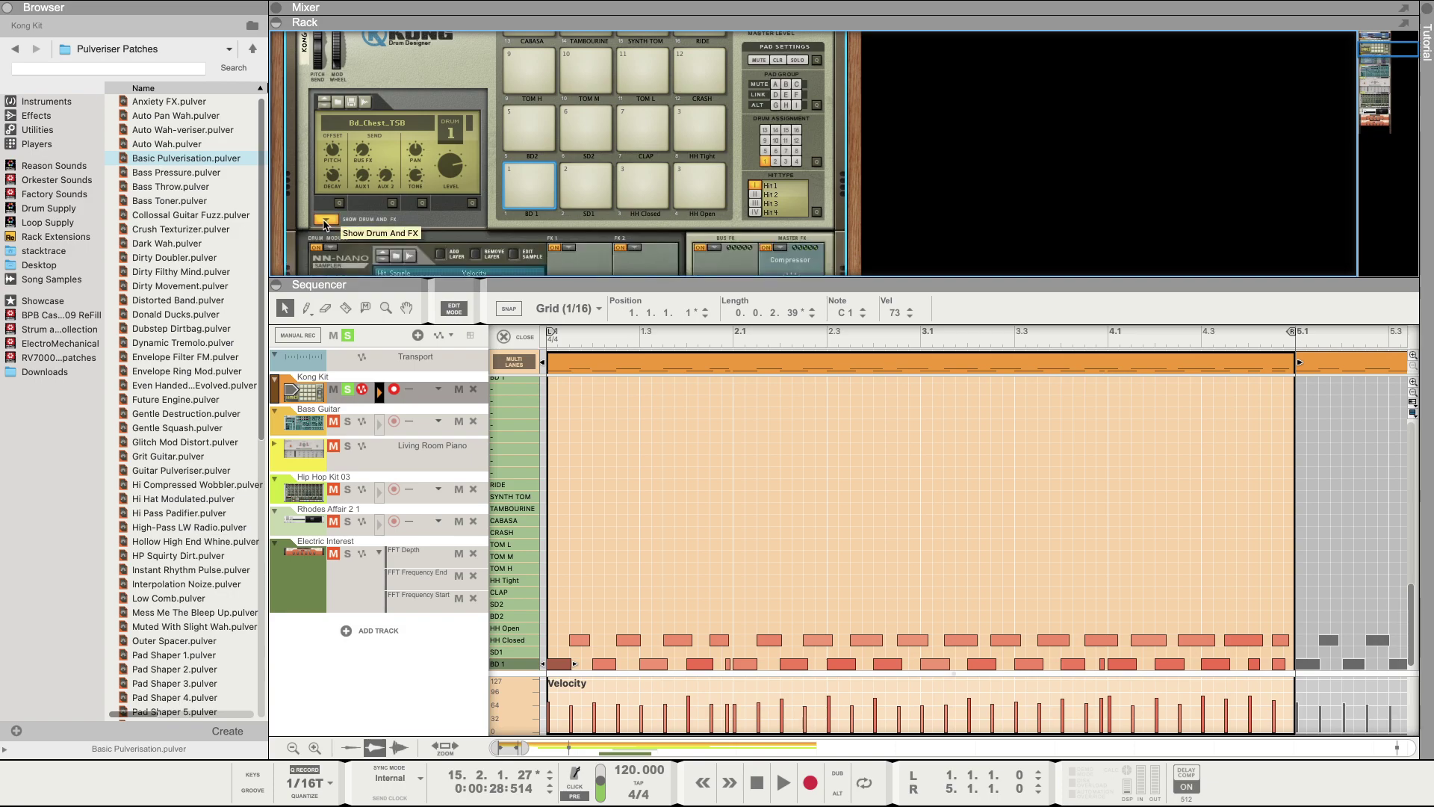
scroll(424, 218, down, 3)
scroll(424, 218, down, 1)
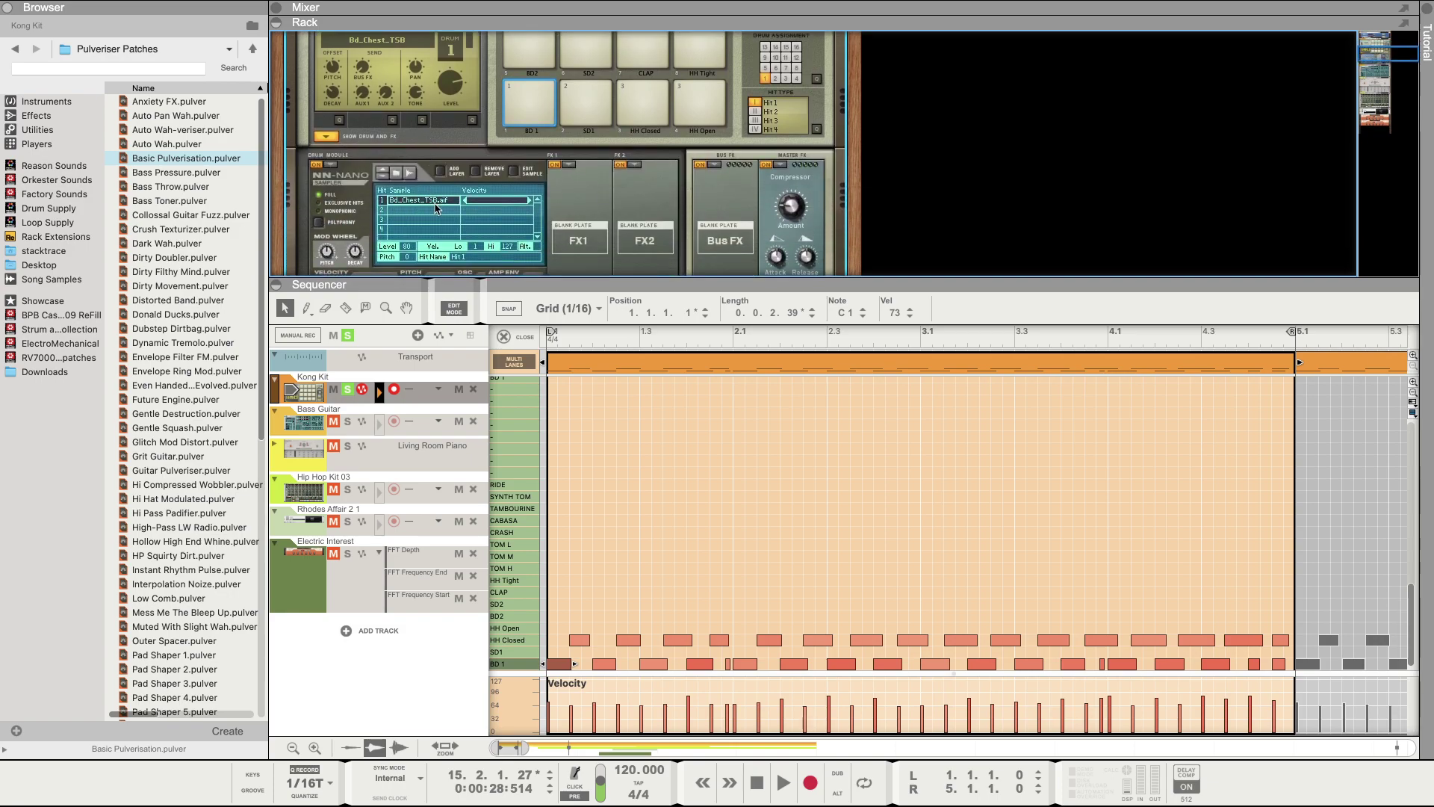
scroll(437, 208, down, 4)
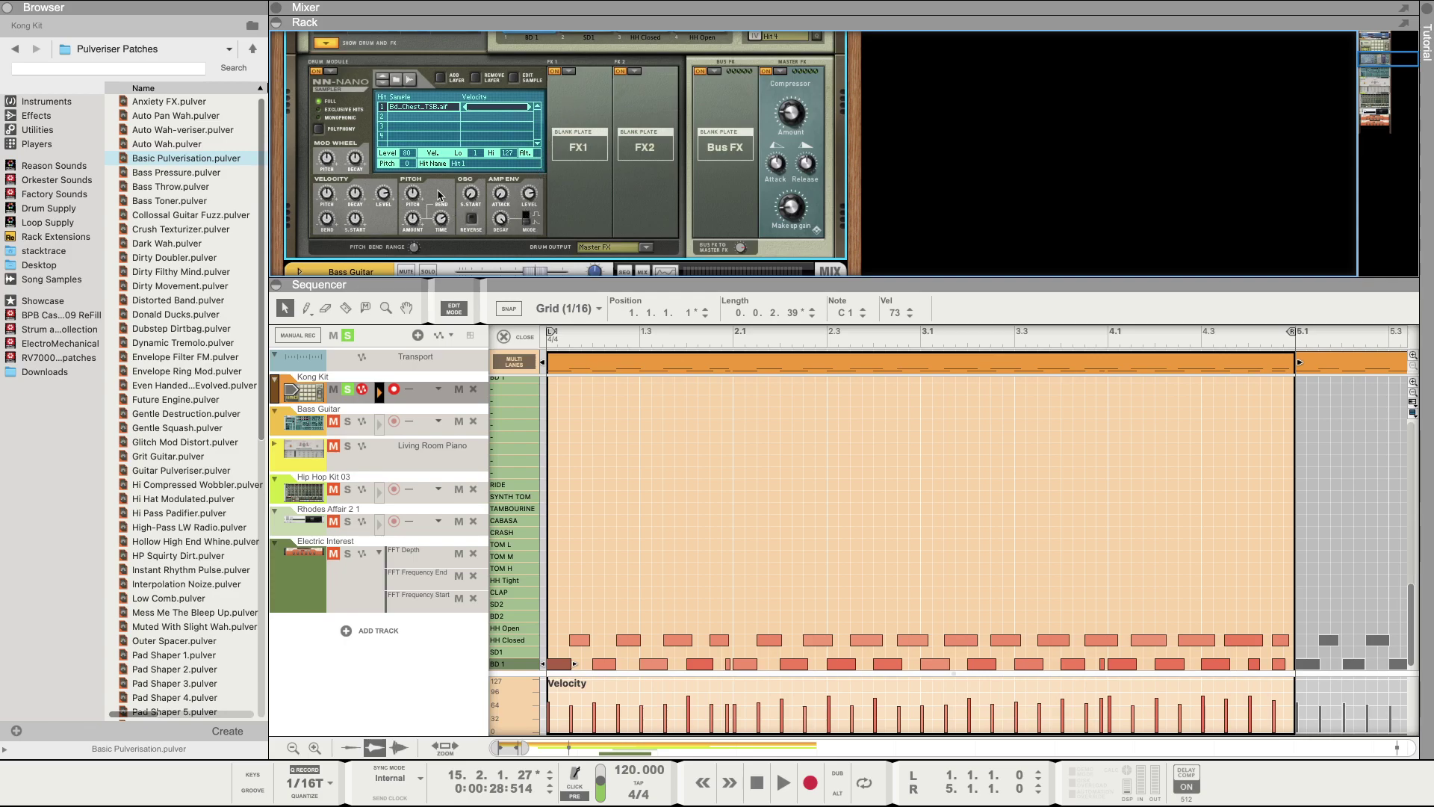
Step: Play a short passage of the opened Kong Kit clip starting in the second half of bar 1, and stop playback
scroll(438, 195, down, 1)
scroll(438, 195, up, 2)
scroll(439, 195, up, 1)
scroll(439, 195, up, 1)
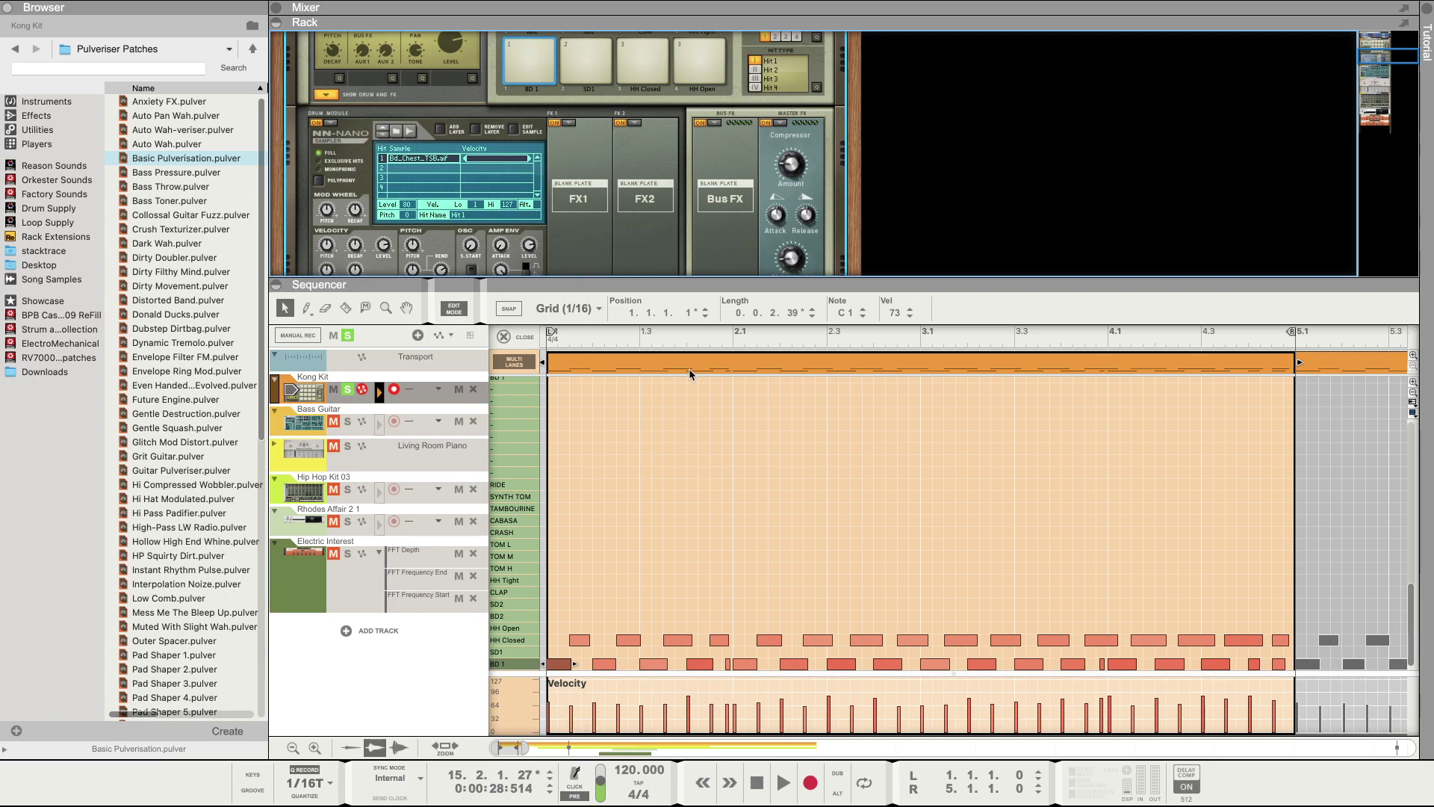
click(687, 340)
key(space)
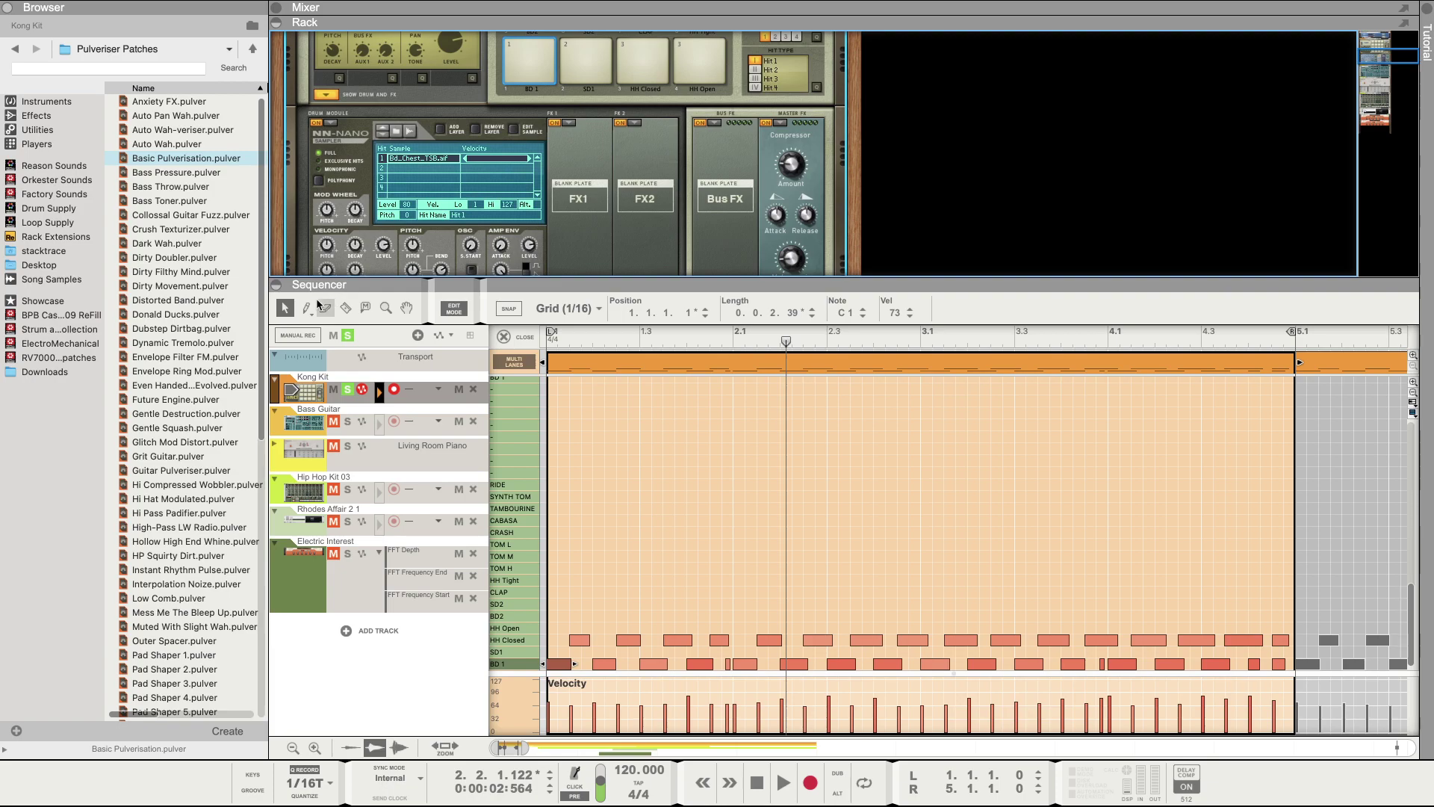
Step: Even out the note velocities across bars 1 to 4 of the Kong Kit clip with the Pencil tool, lowering the first note to 68
click(310, 309)
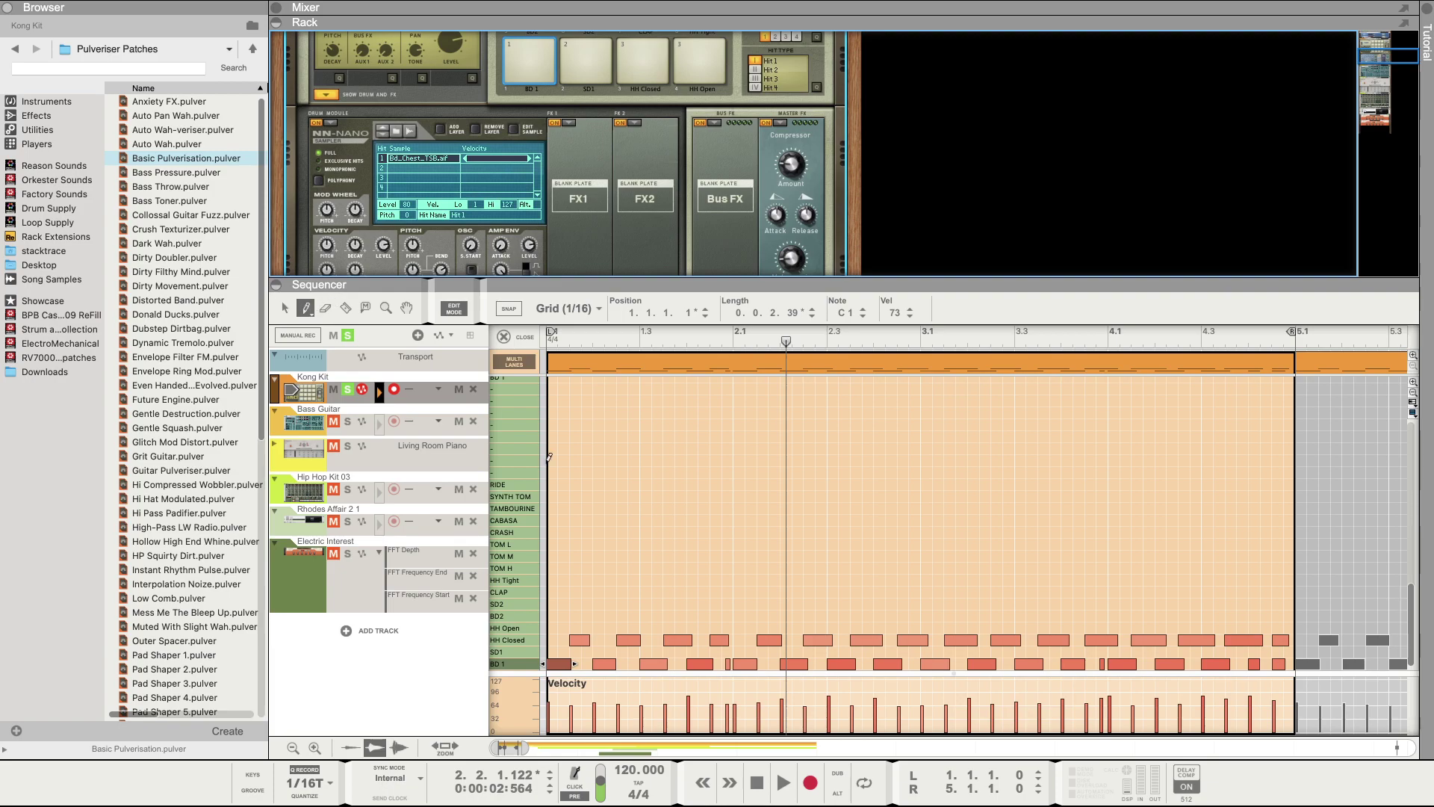
click(731, 708)
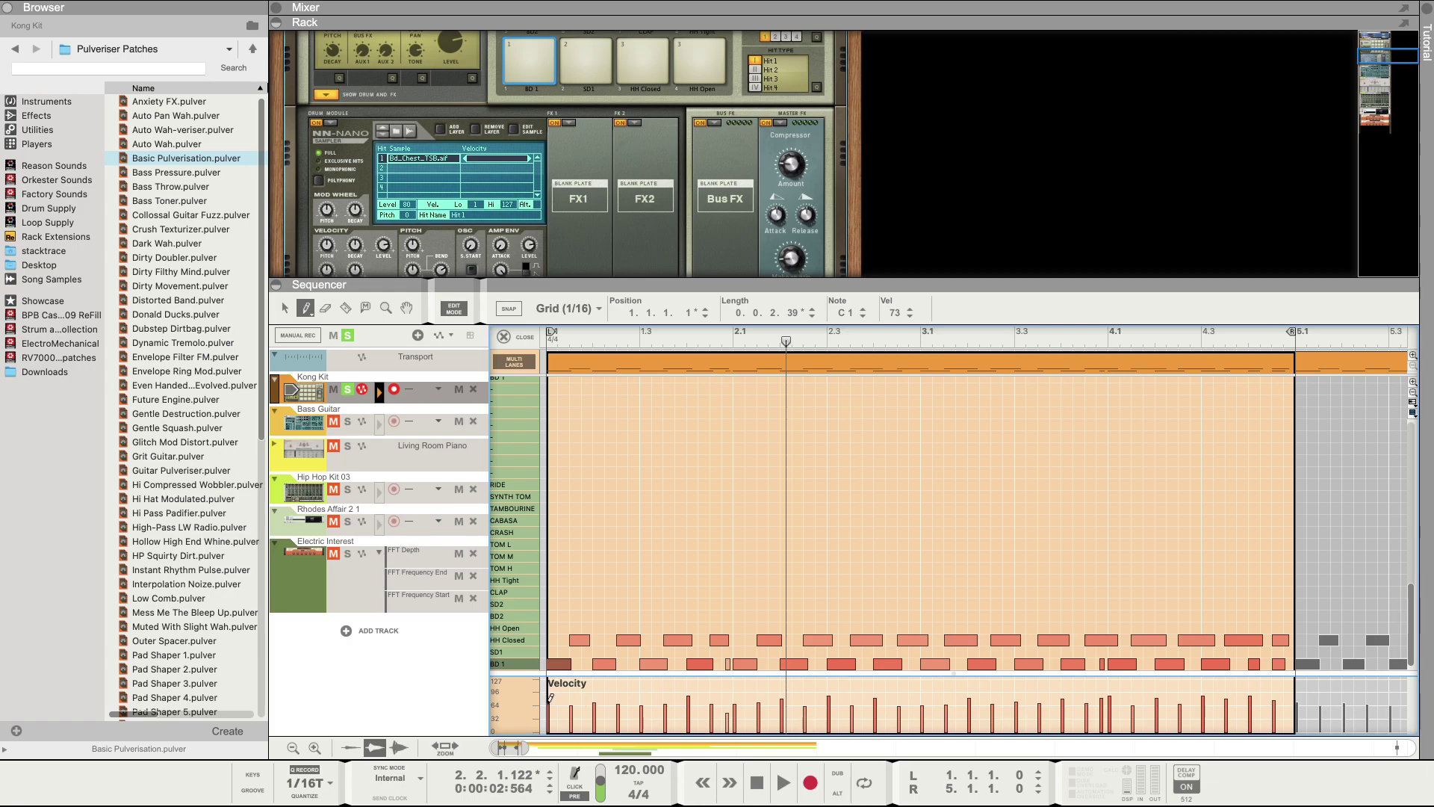
drag(567, 693, 572, 703)
drag(673, 700, 693, 700)
drag(776, 701, 973, 695)
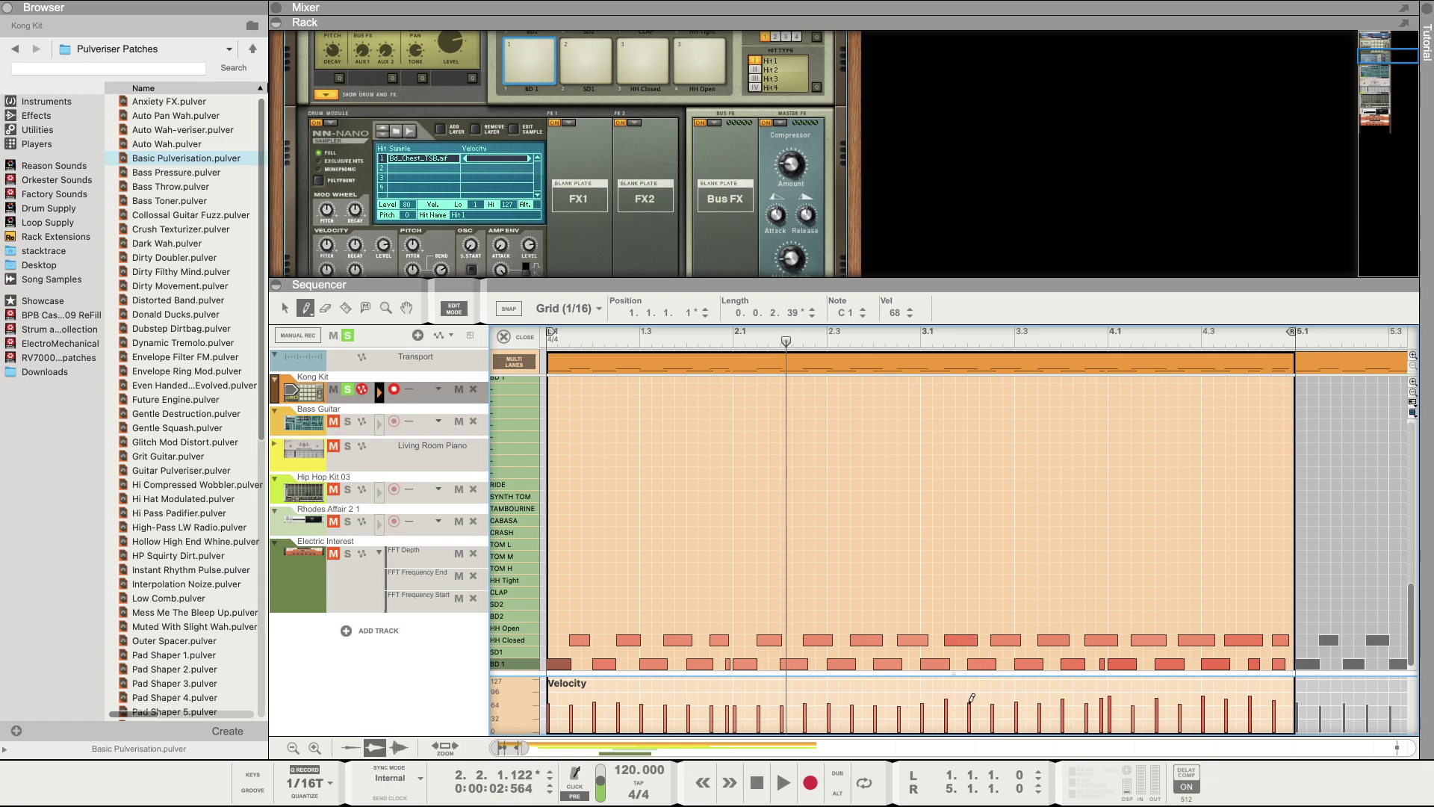
click(948, 701)
click(1016, 702)
click(1061, 700)
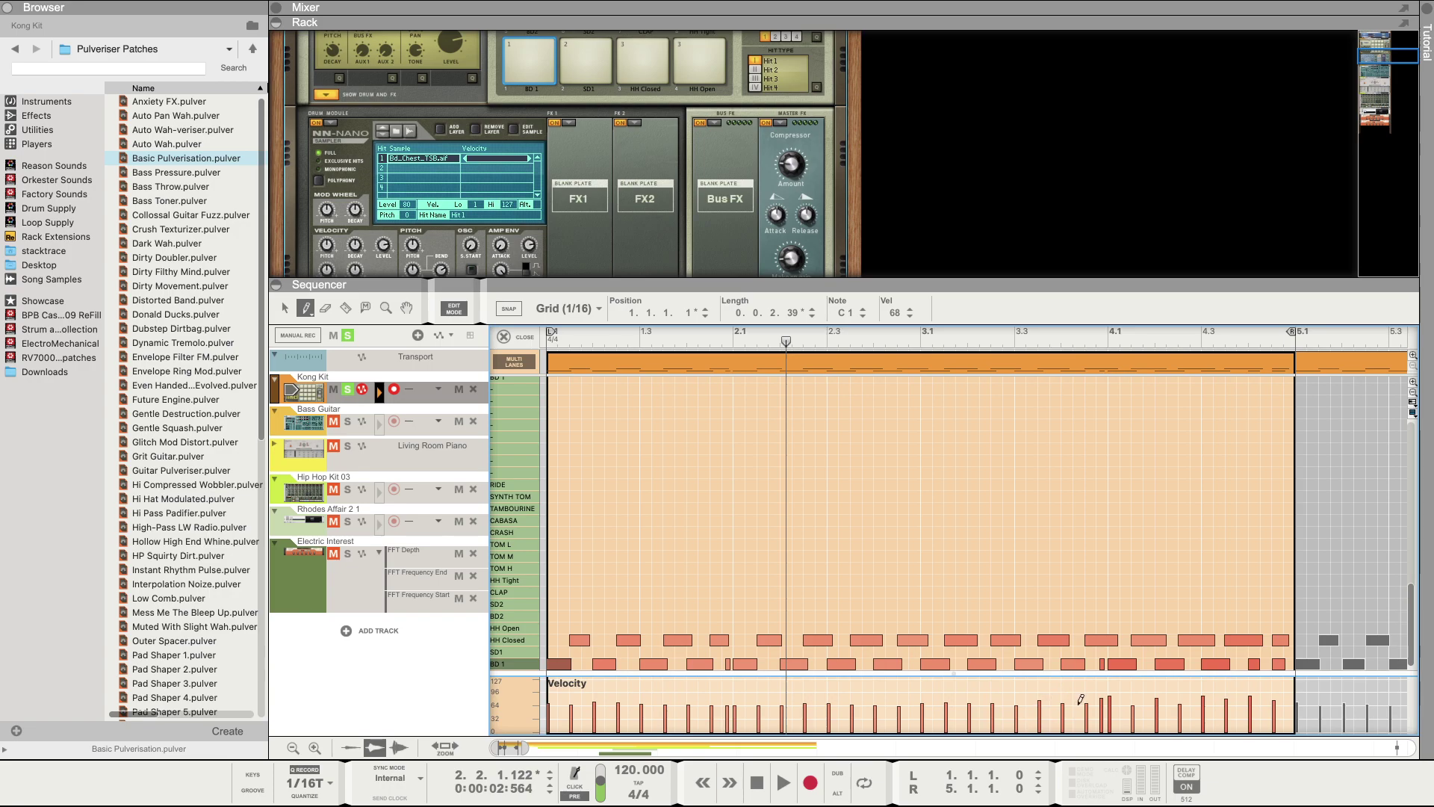
drag(1088, 701, 1277, 699)
click(1157, 702)
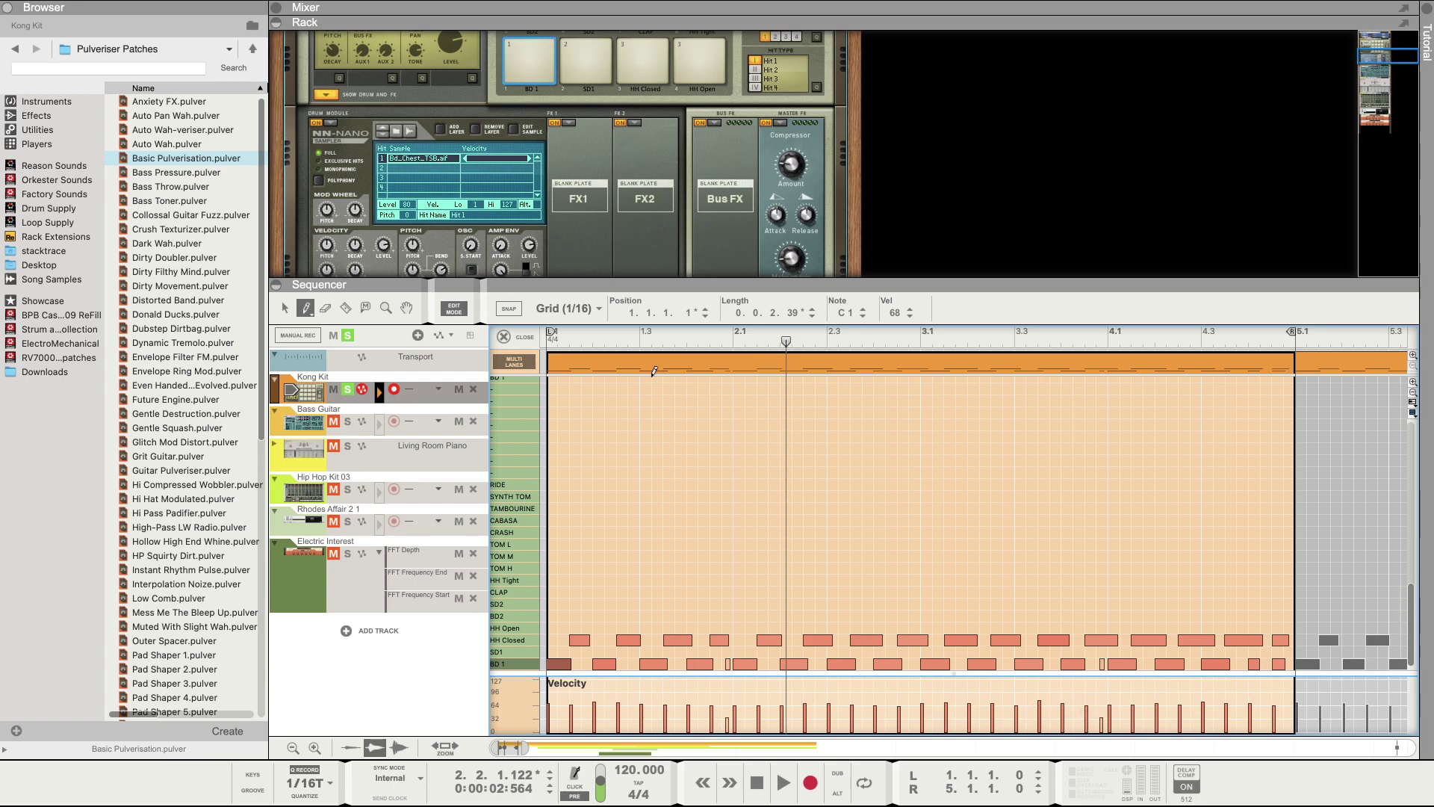
Step: Play the edited Kong Kit clip from bar 1, stop playback, and close the note editor
click(548, 341)
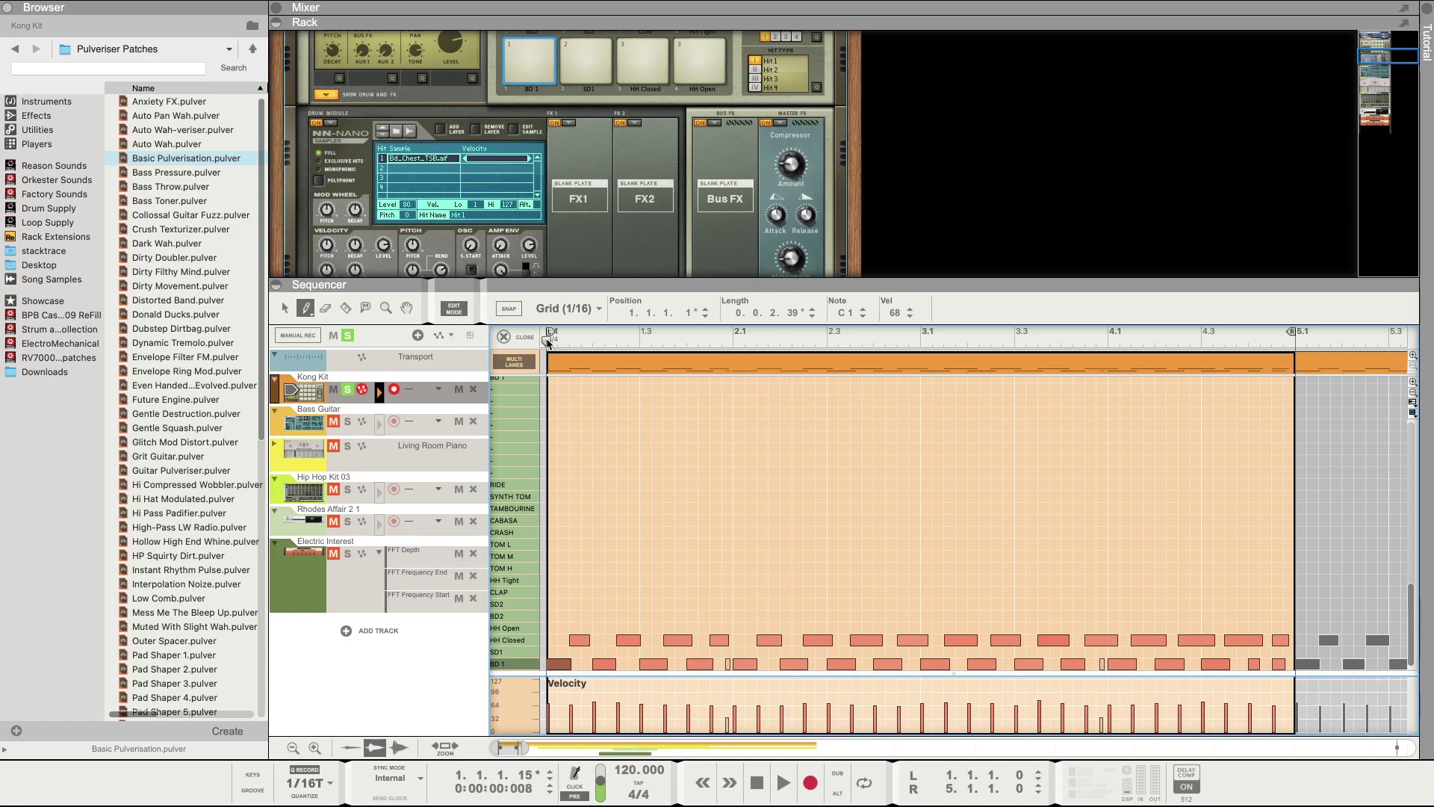
key(space)
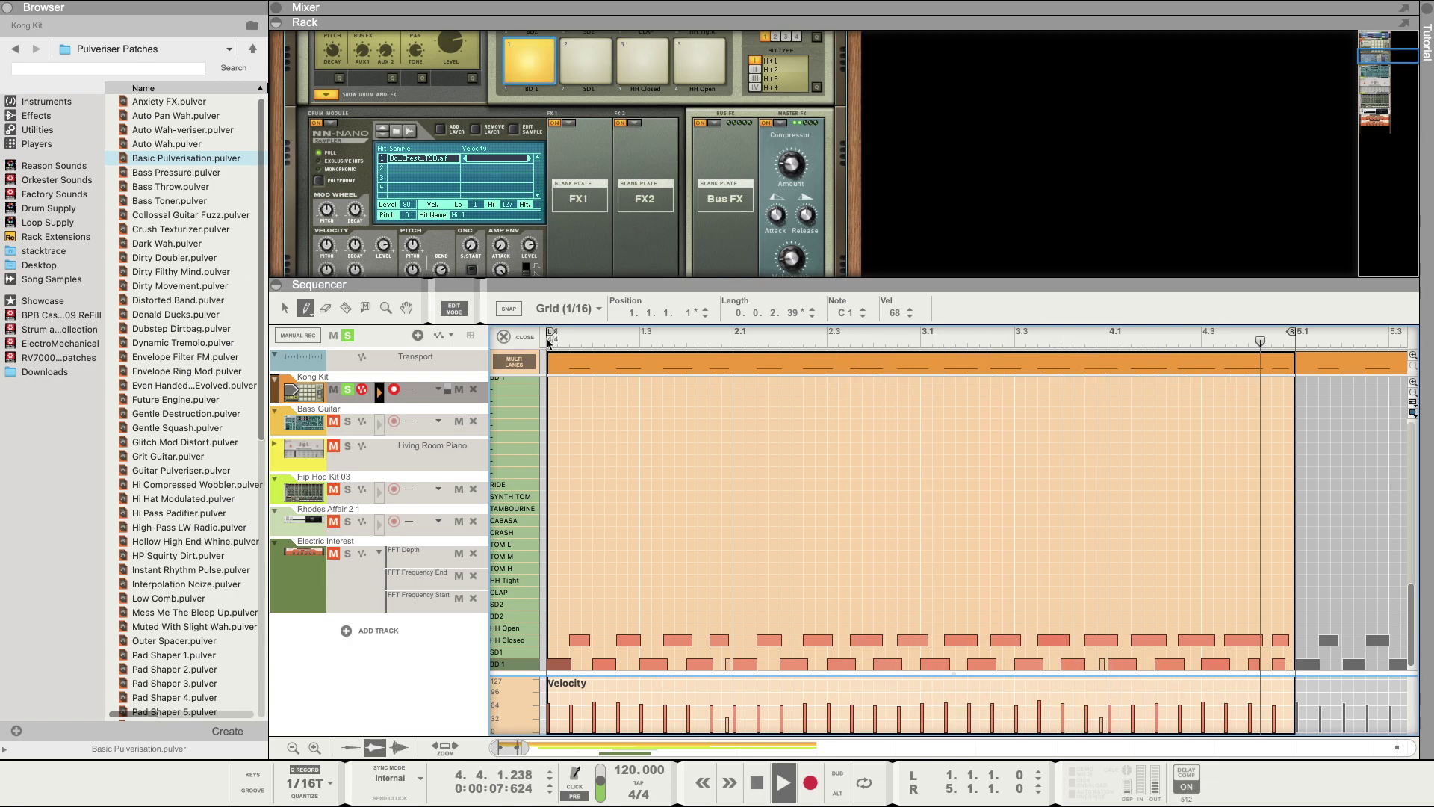
key(space)
click(504, 337)
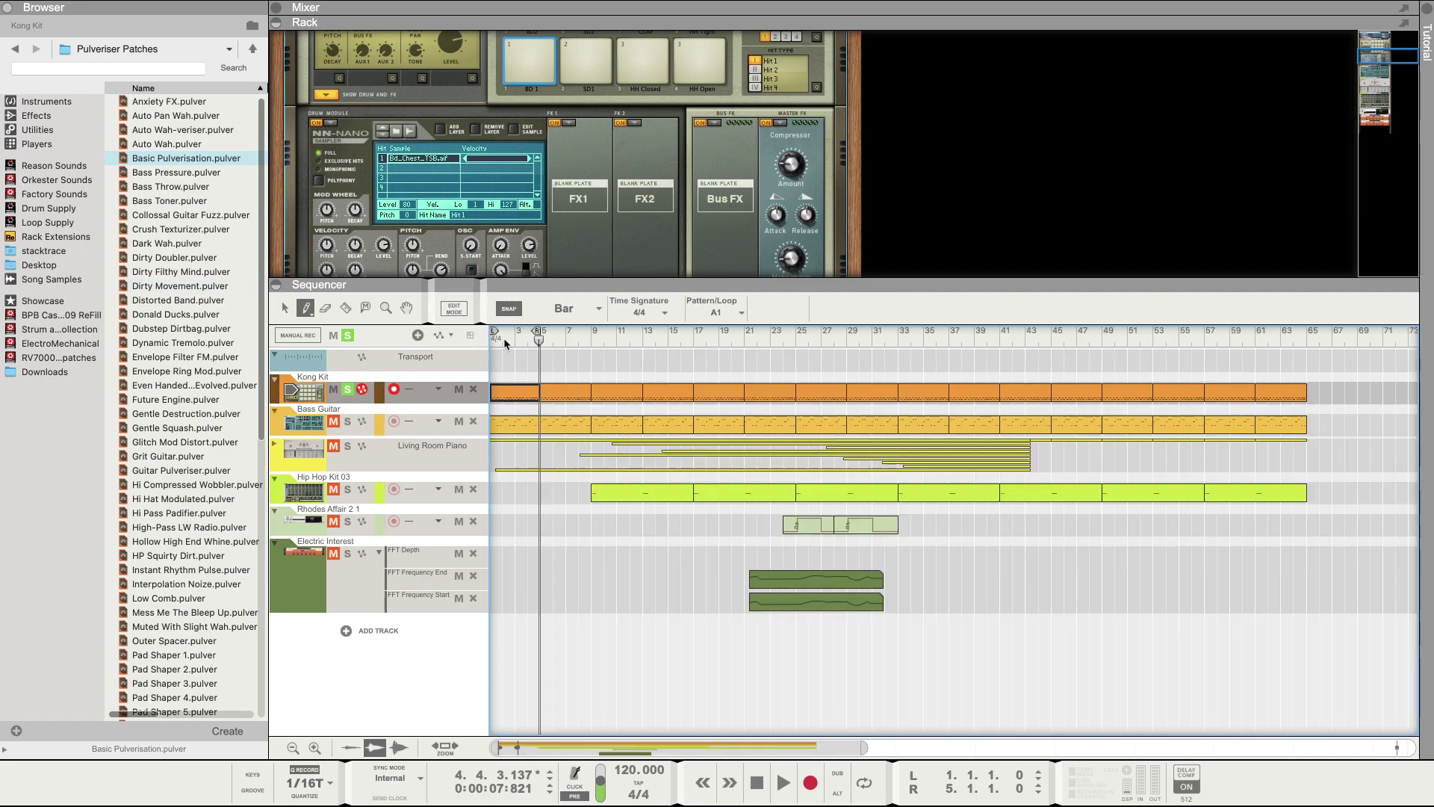
Step: Delete all the Kong Kit clips from bar 5 to the end of the track
click(284, 308)
drag(568, 349, 1280, 388)
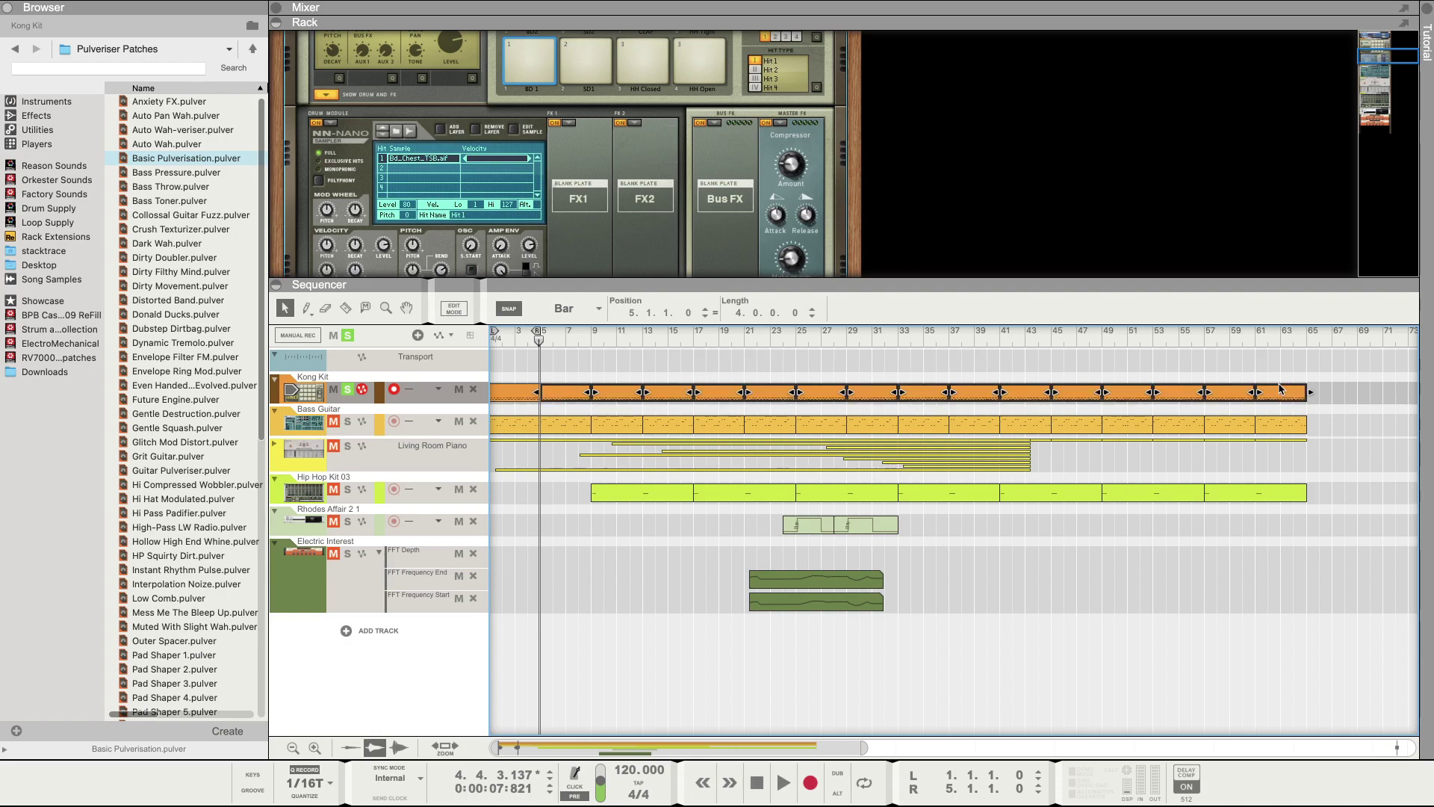
key(Delete)
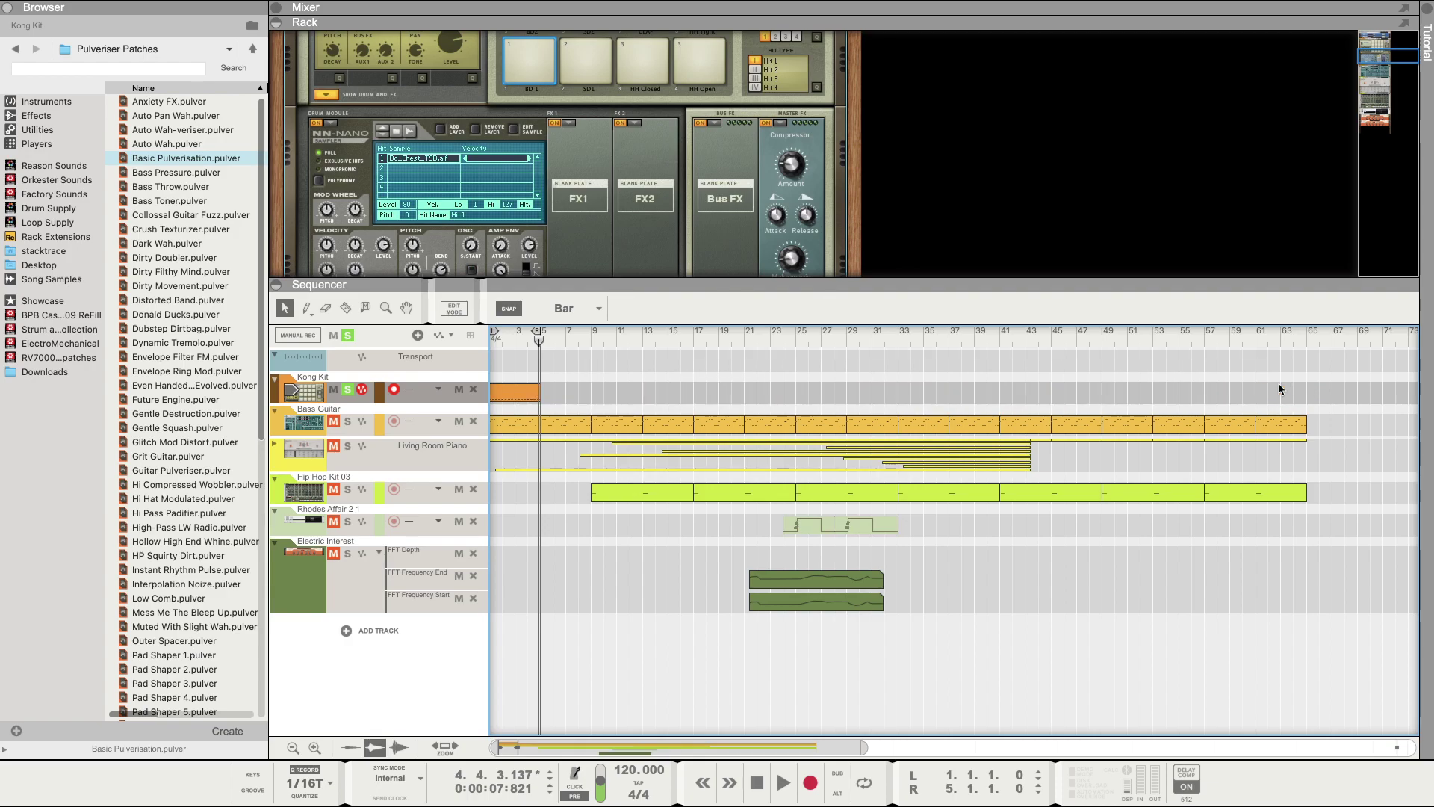
Step: Duplicate the first Kong Kit clip repeatedly until the copies fill the track up to bar 65
click(512, 389)
key(ctrl+d)
key(ctrl+d)
key(ctrl+d)
key(ctrl+d)
key(ctrl+d)
key(ctrl+d)
key(ctrl+d)
key(ctrl+d)
key(ctrl+d)
key(ctrl+d)
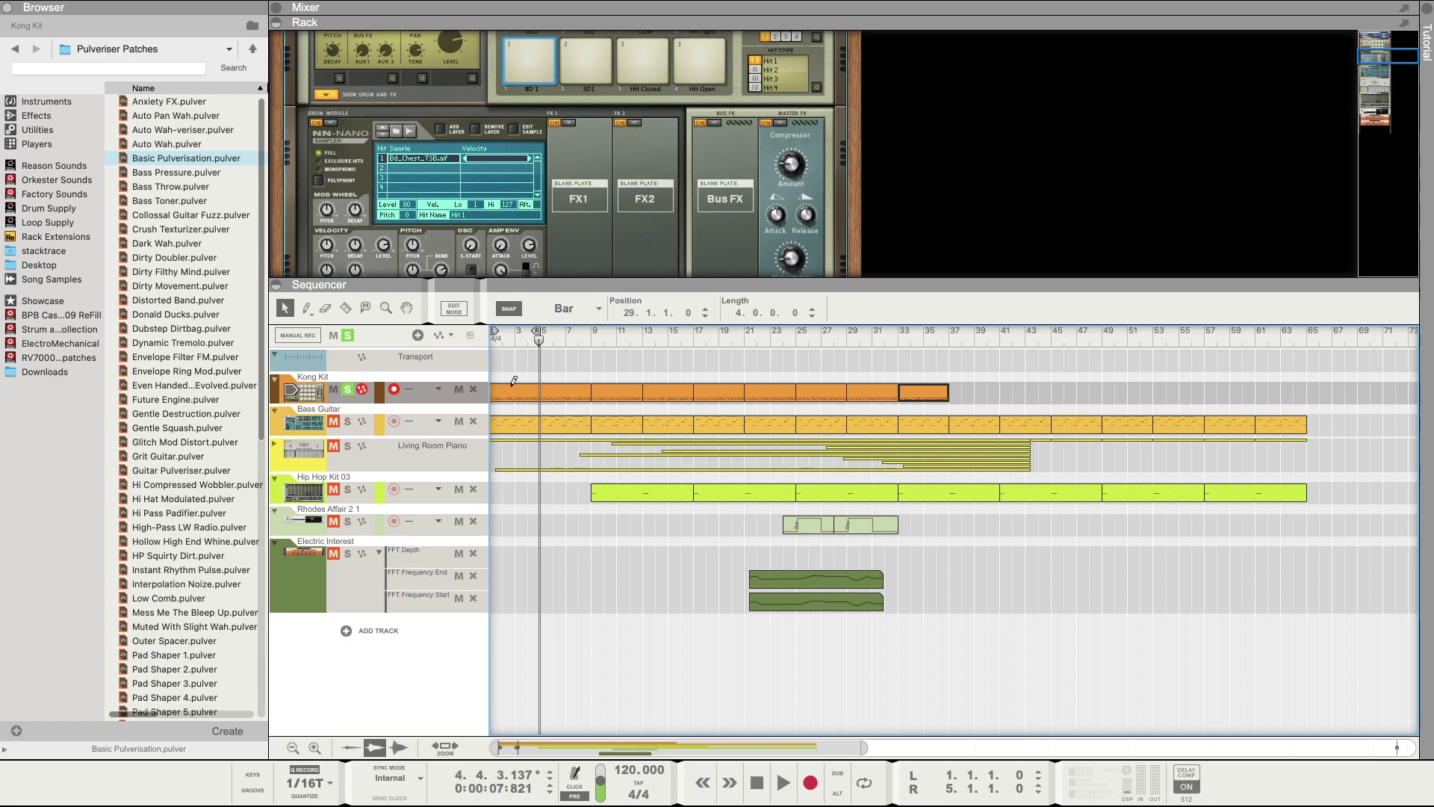
key(ctrl+d)
key(ctrl+d)
key(ctrl+d)
key(ctrl+d)
key(ctrl+d)
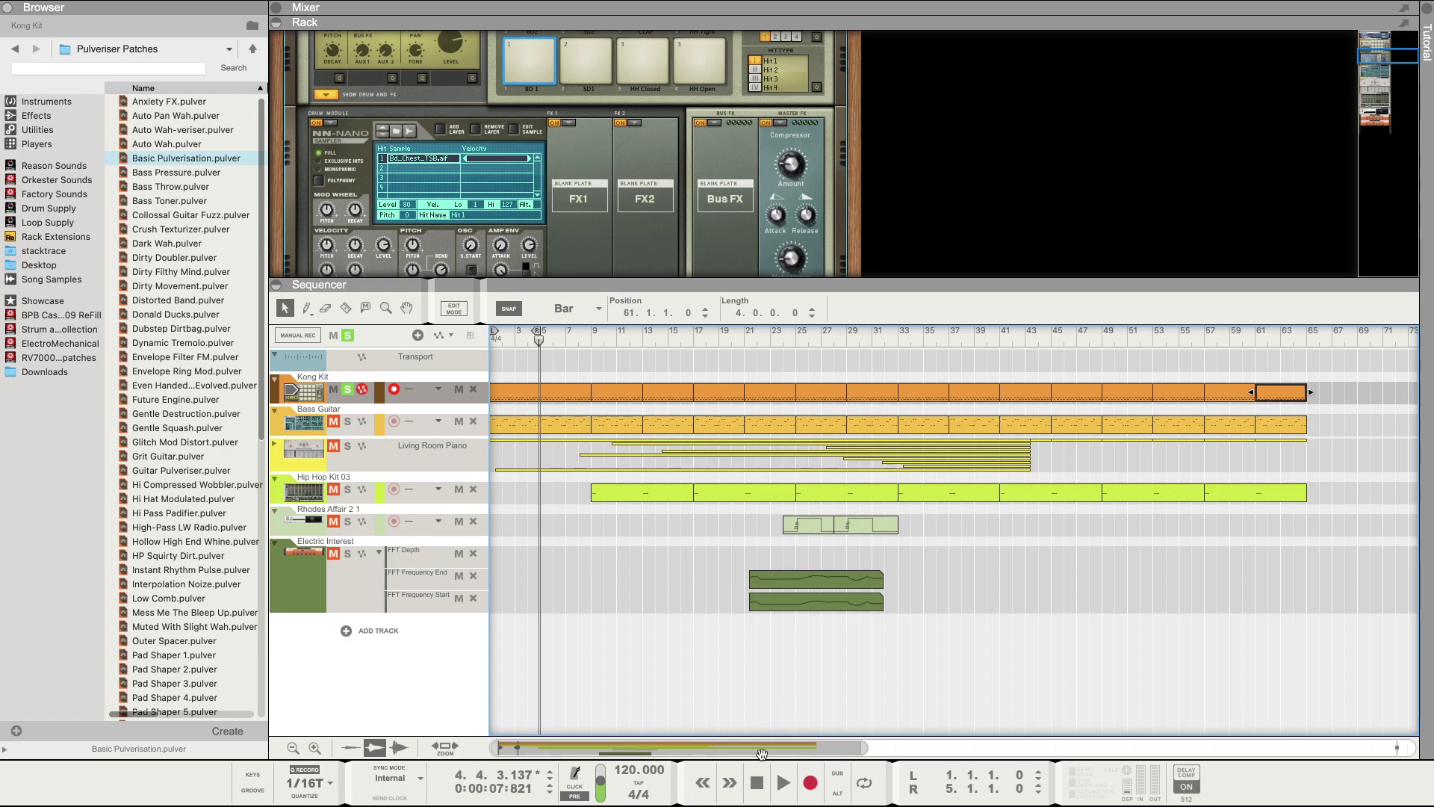
Step: Play the opening bars of the rebuilt Kong Kit track from bar 1
click(756, 782)
click(784, 782)
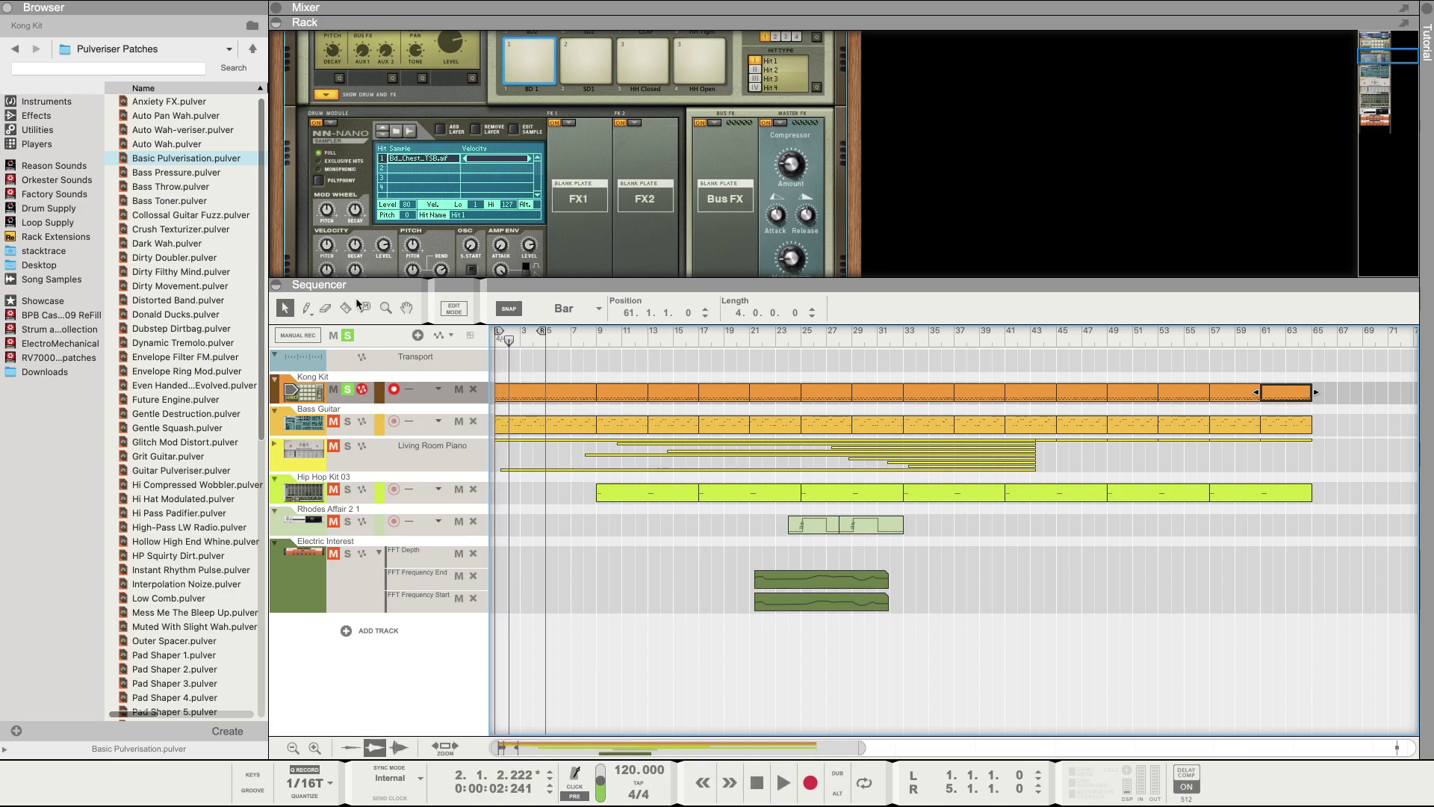
Step: Unfold the Kong Kit's mix channel in the rack and show its insert FX programmer and controls
click(404, 399)
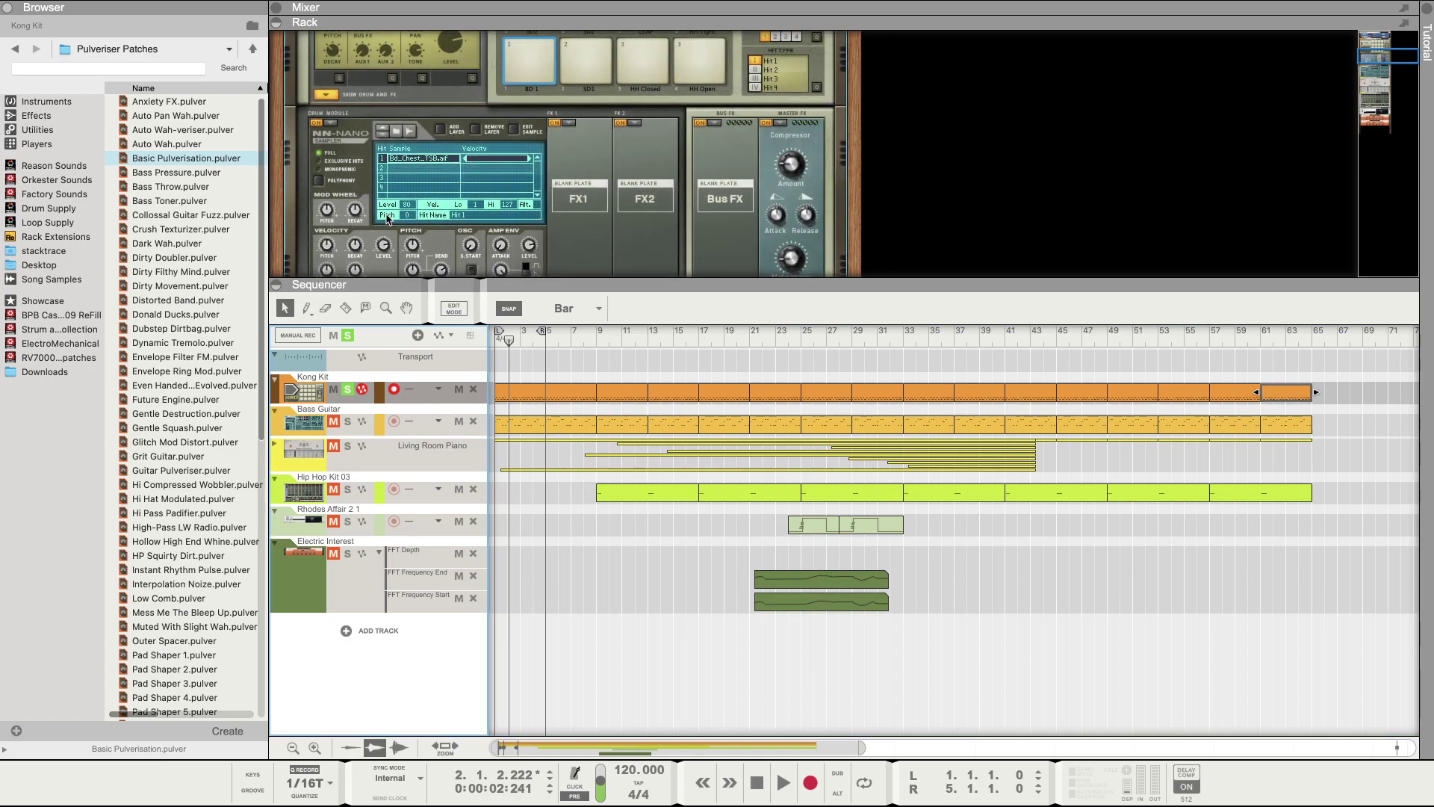
scroll(387, 219, up, 5)
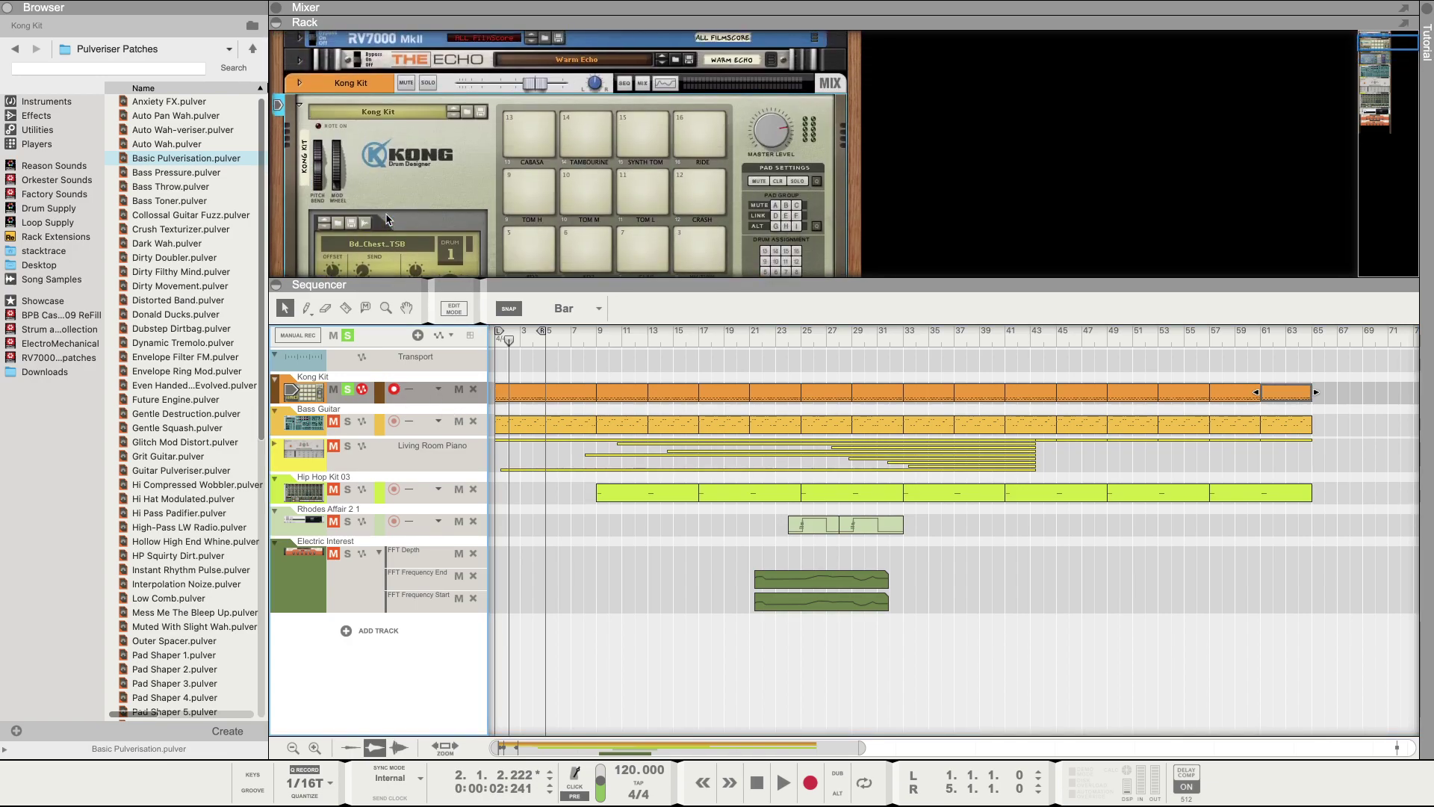
click(300, 84)
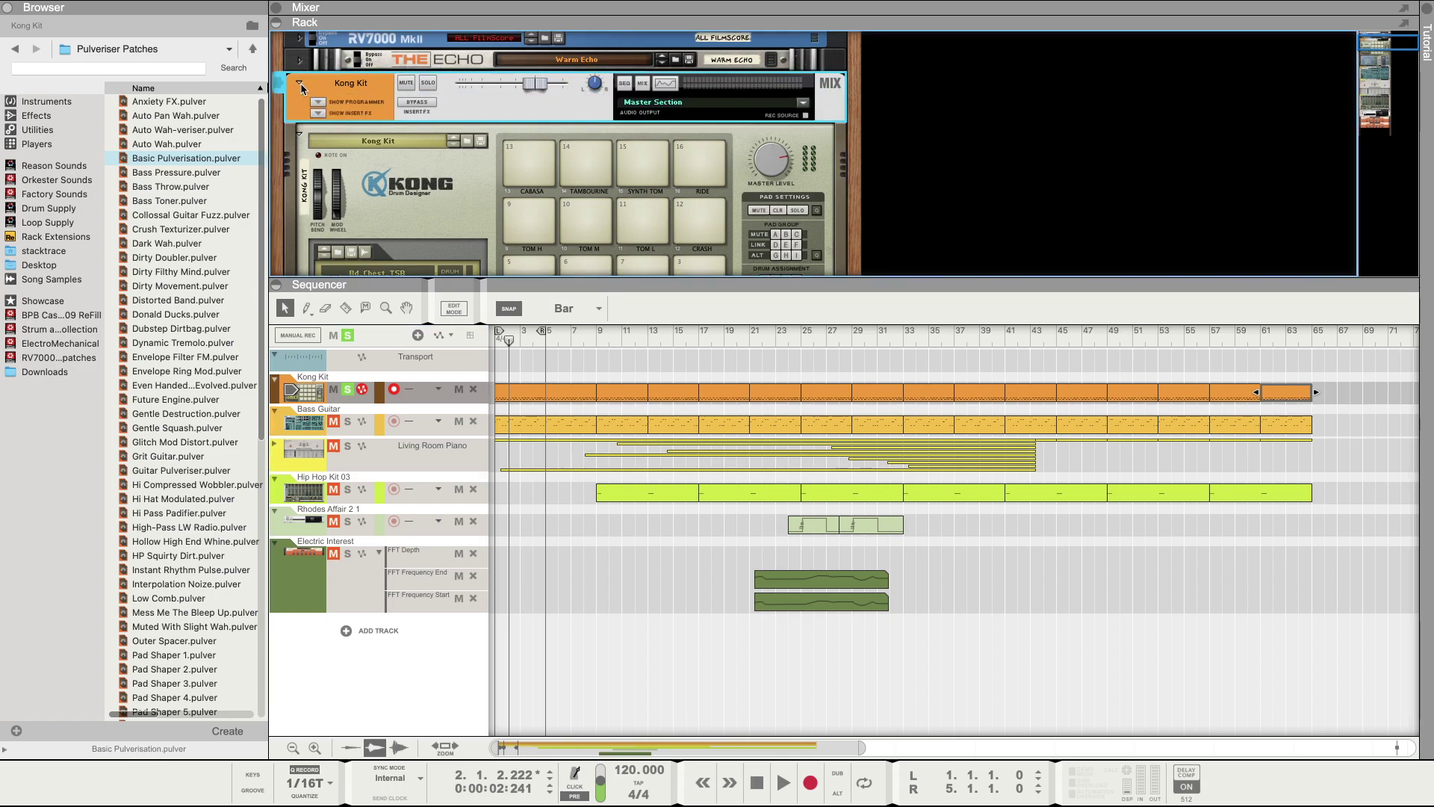
click(317, 112)
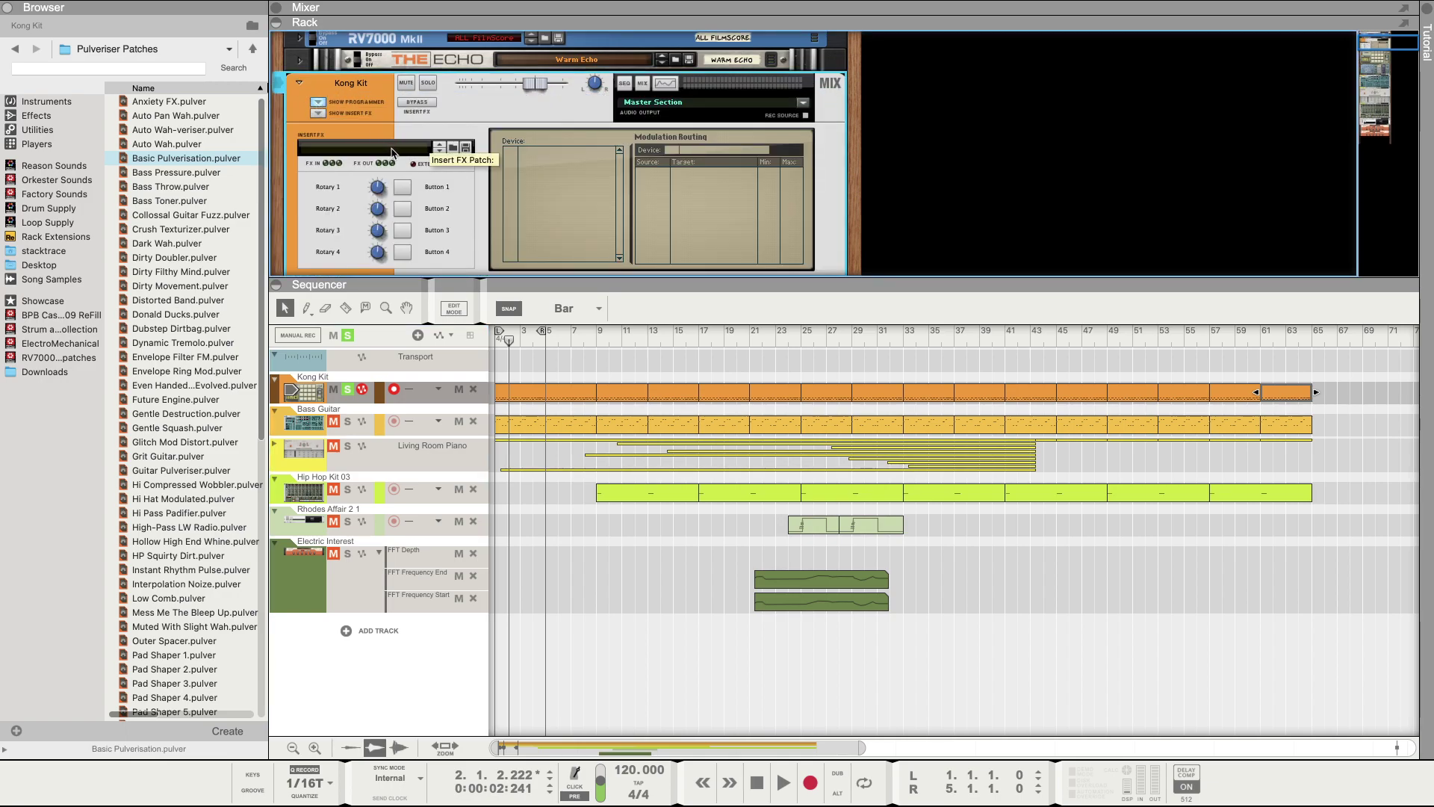
Step: Try the 4-Band PhaseEQ patch from EQ & Filtering as the Kong Kit's insert effect, toggling Cut LowMid and Cut Low during playback
click(411, 170)
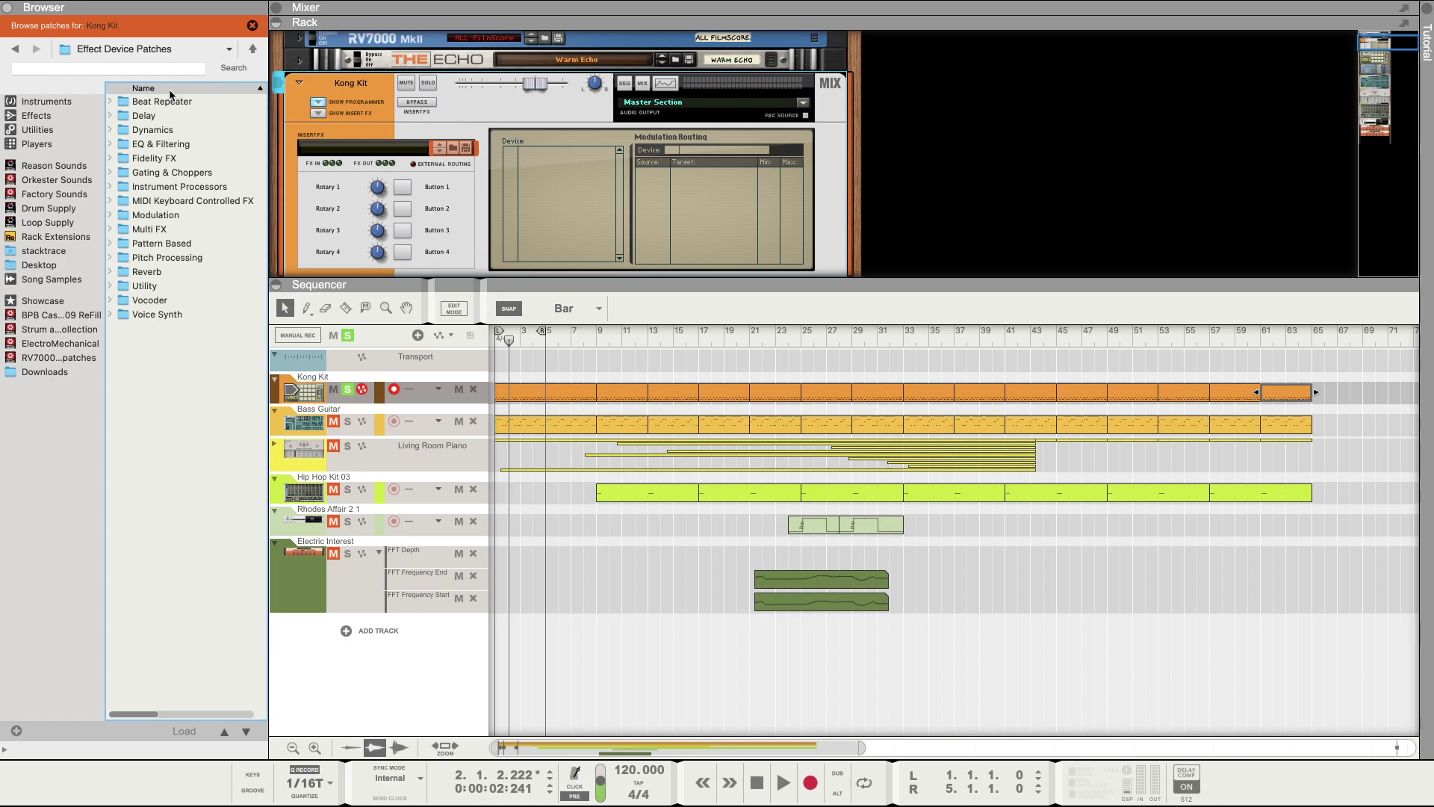
click(110, 145)
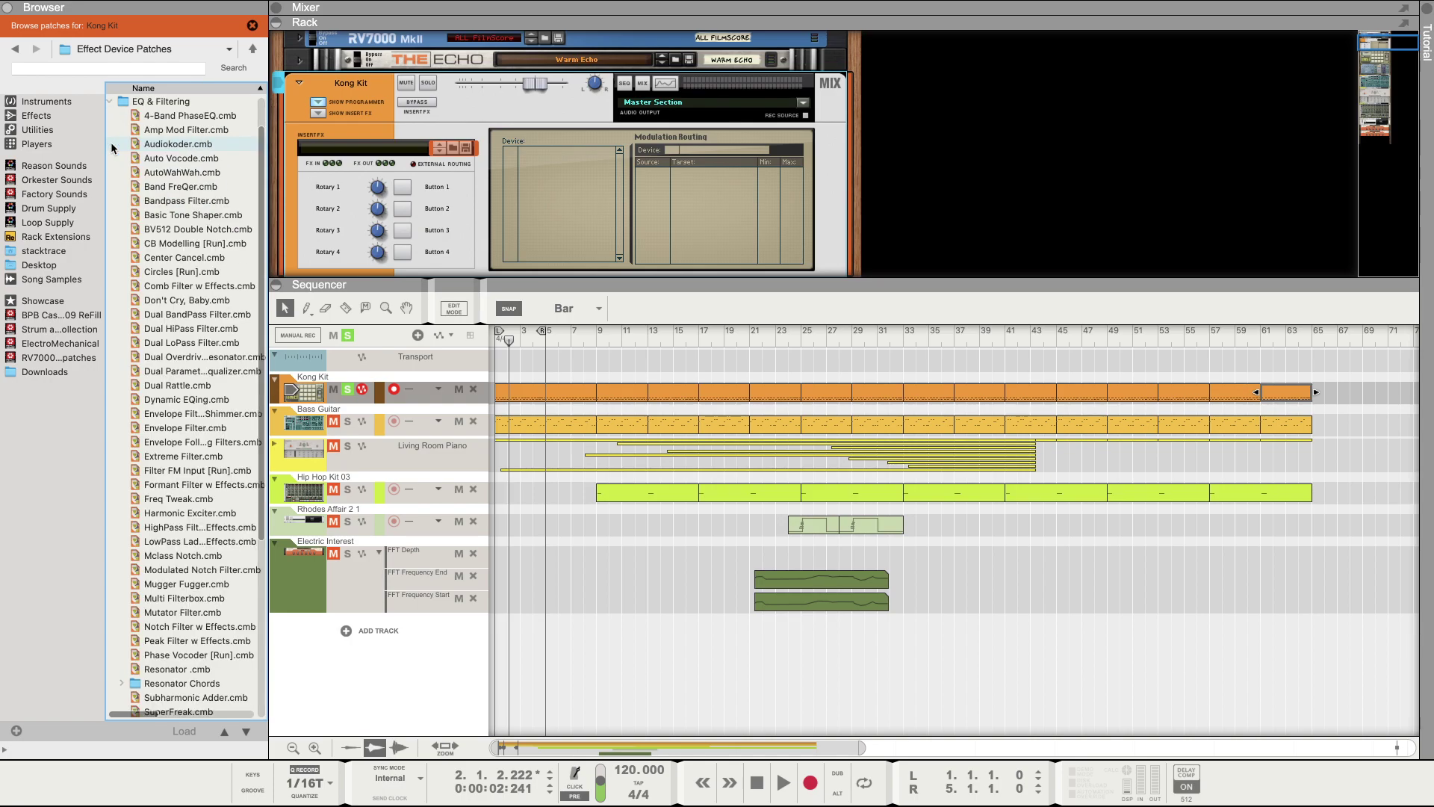
click(191, 117)
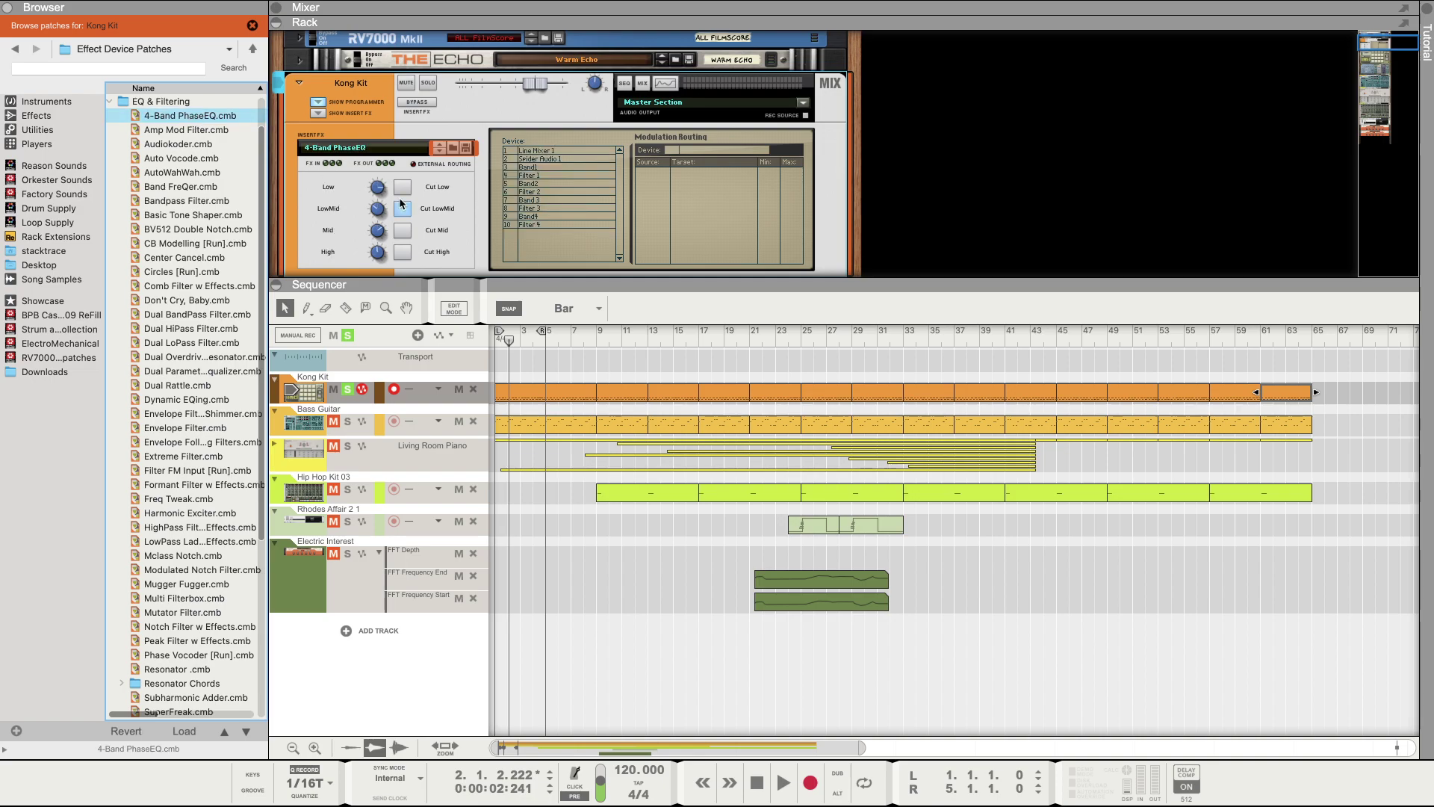
key(space)
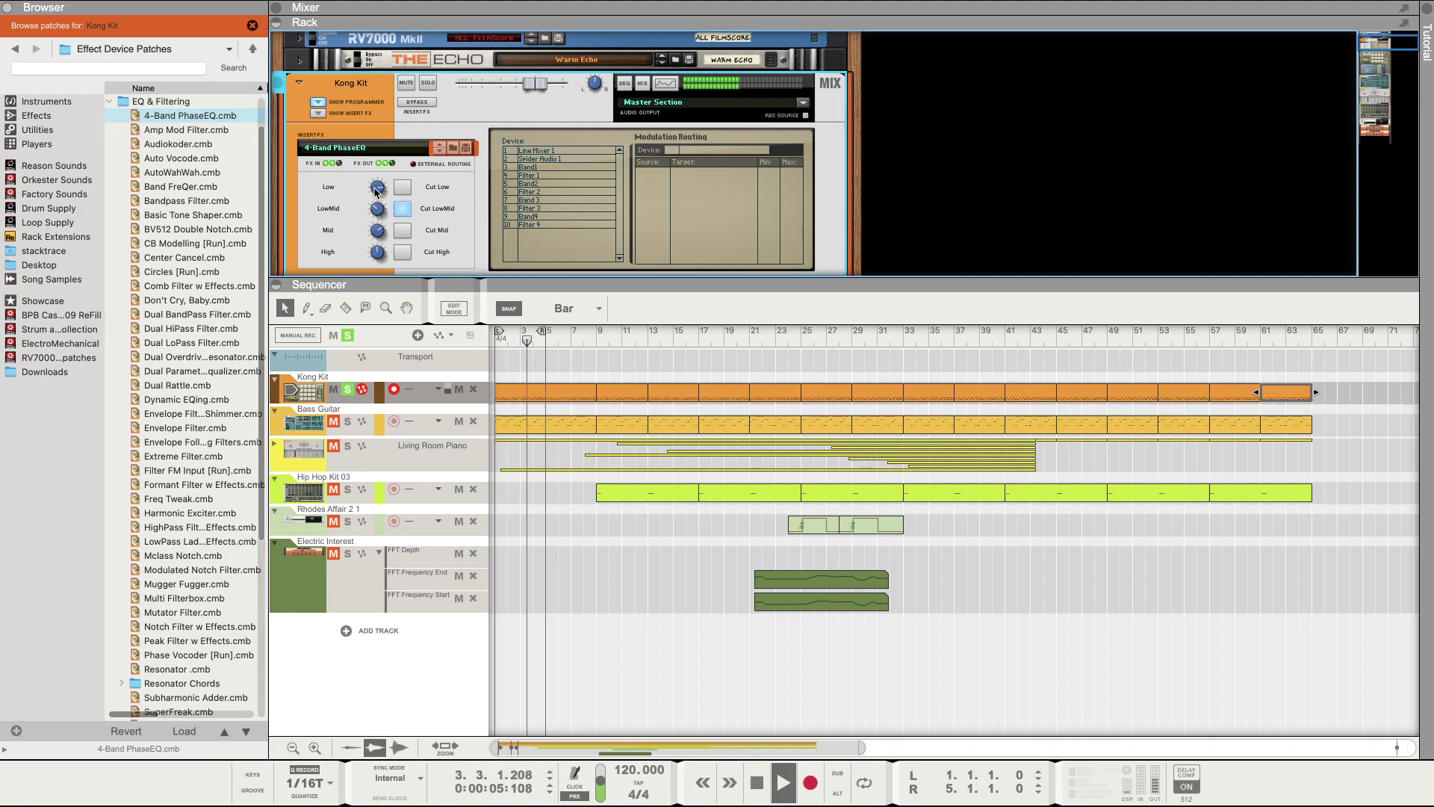
click(402, 210)
click(404, 189)
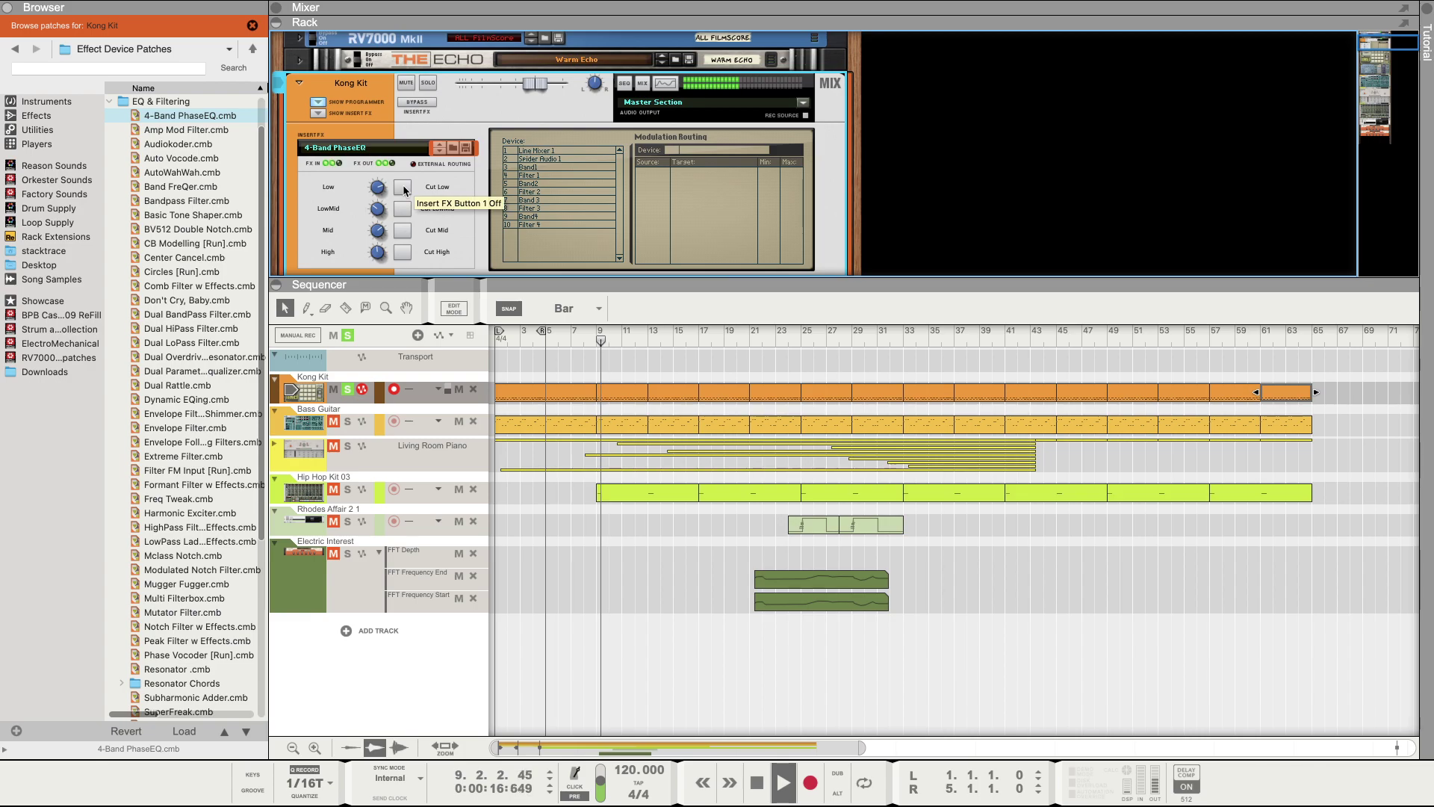
Step: Replace the Kong Kit's insert effect with Amp Mod Filter, adjusting its Dry/Wet amount and comparing Modulate off and on during playback
click(385, 148)
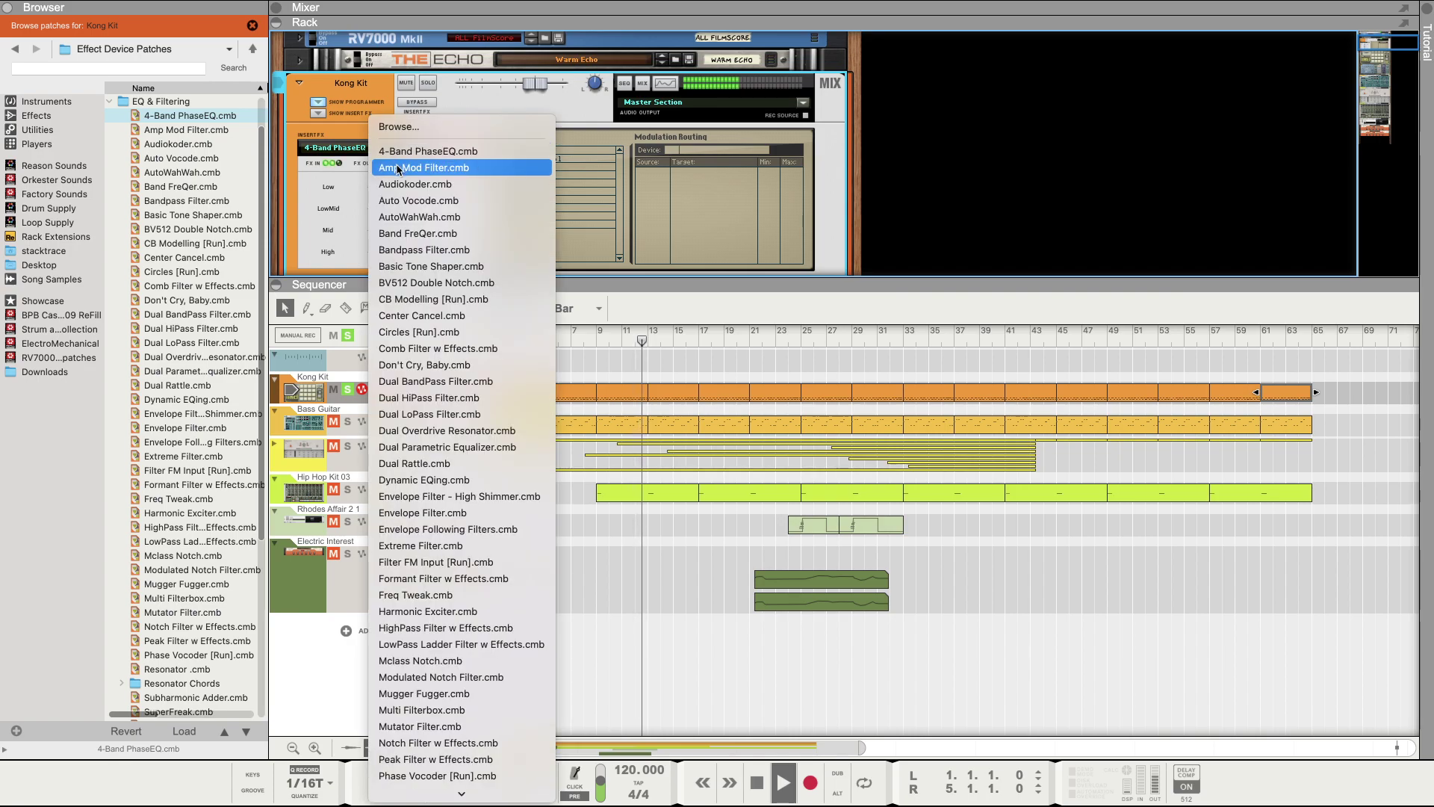
click(398, 168)
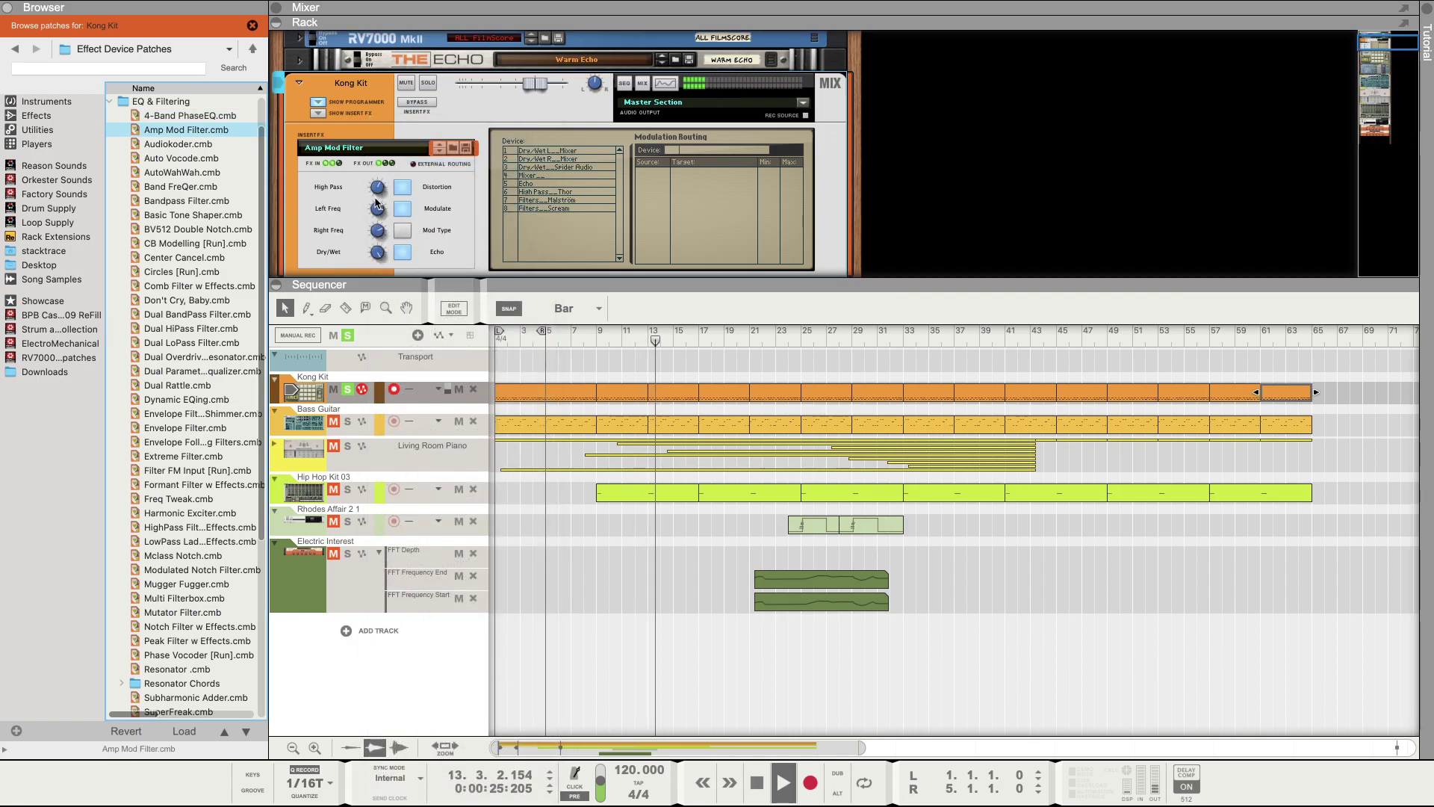
click(377, 254)
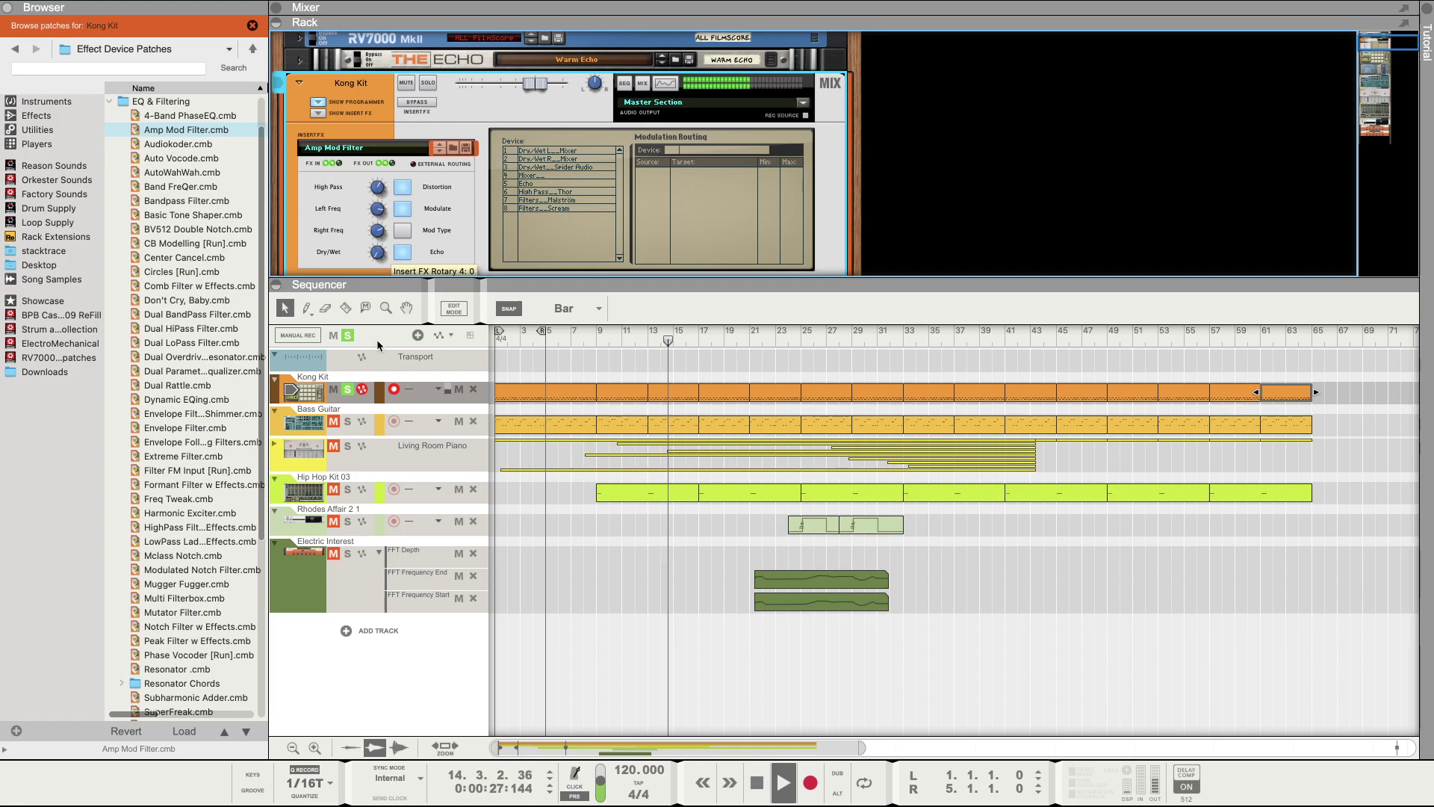
drag(372, 276, 372, 292)
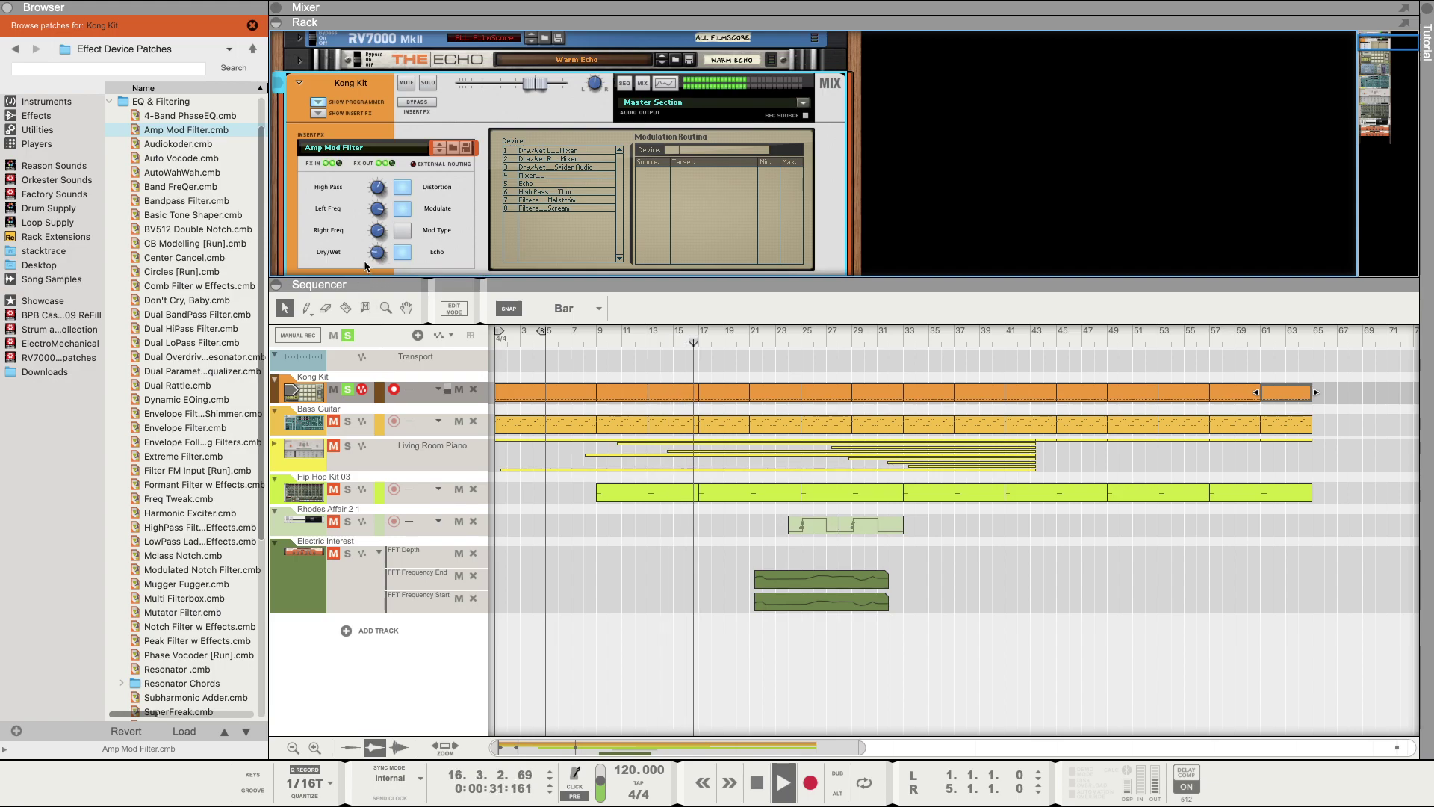
click(402, 211)
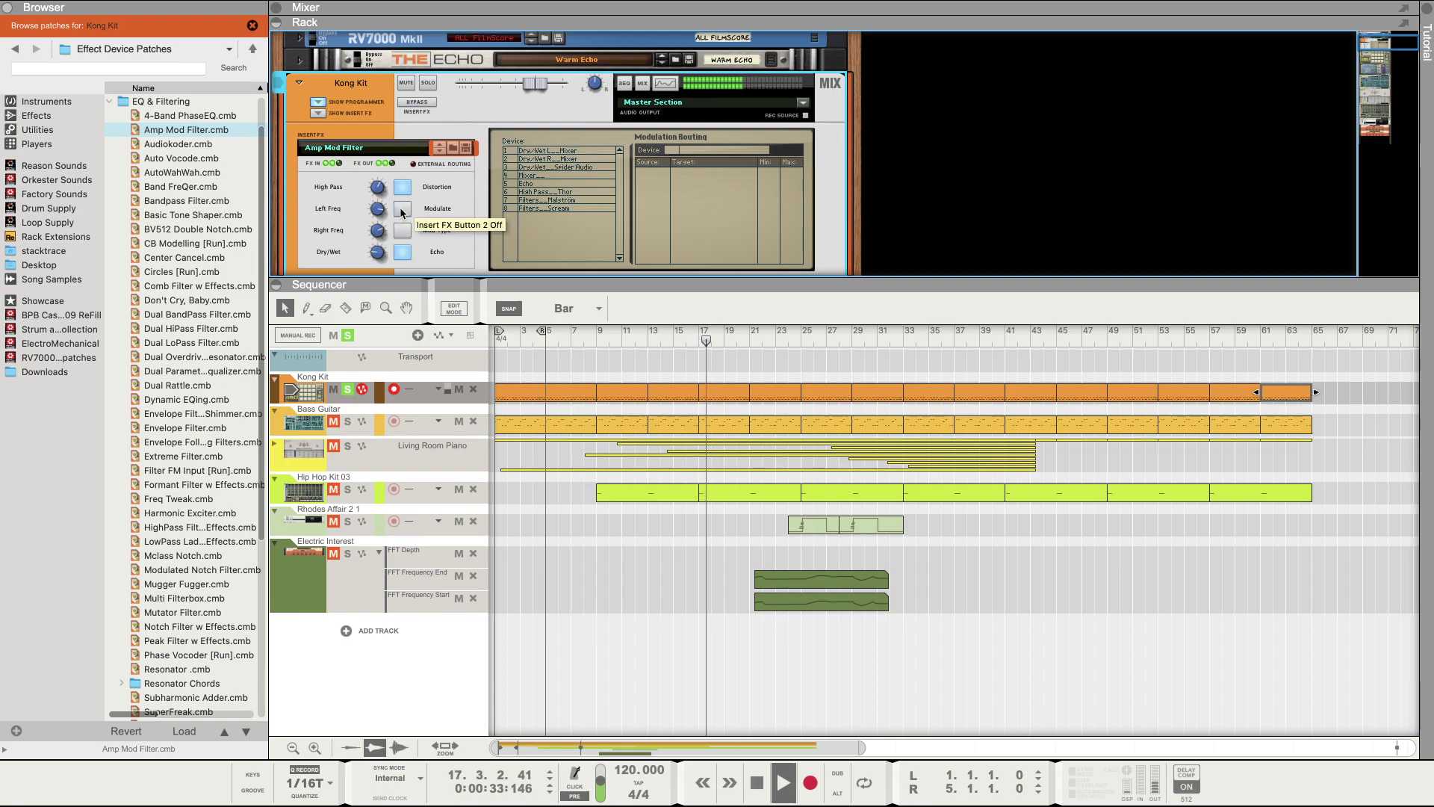
click(402, 212)
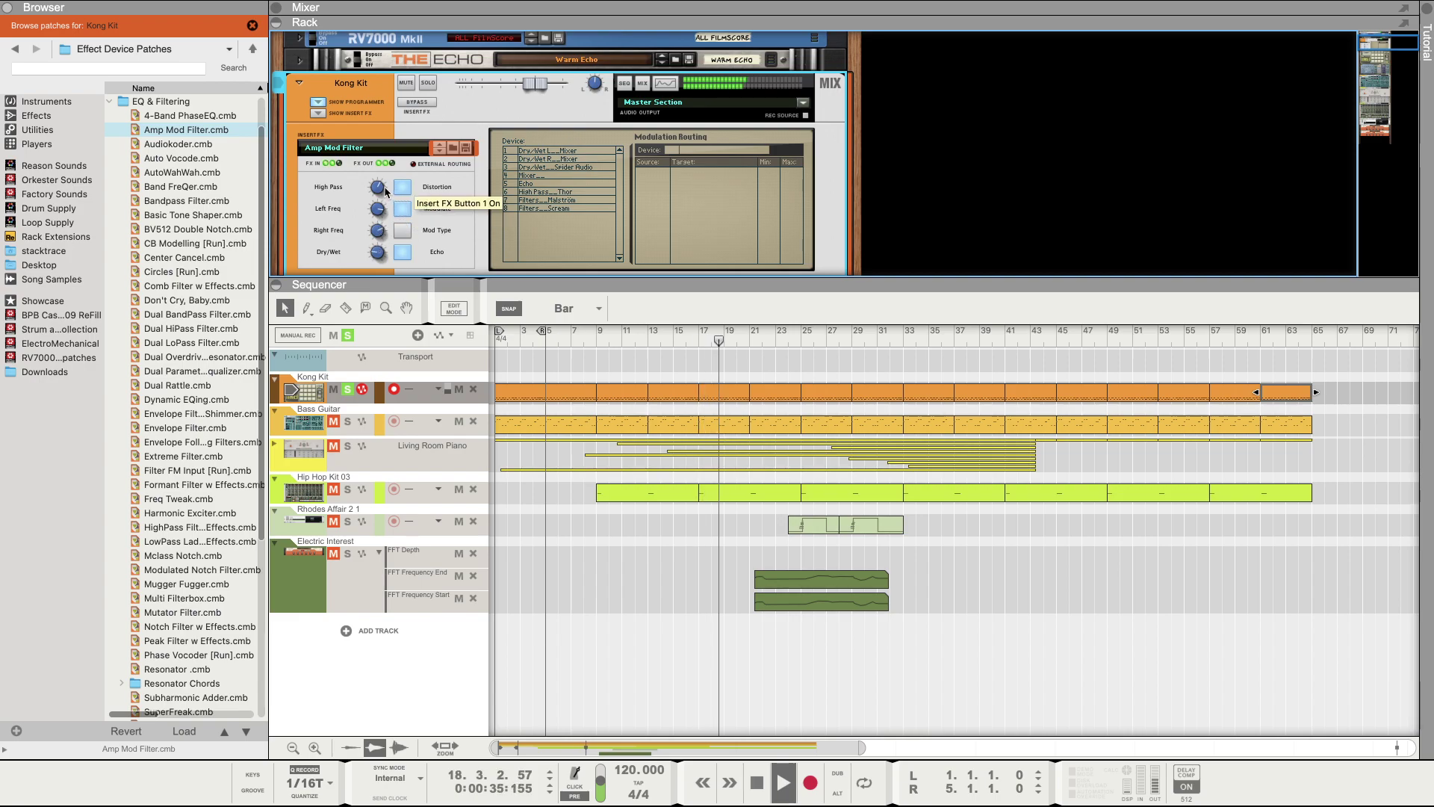
Step: Set the Amp Mod Filter's High Pass to 93, Left Freq to 22 and Right Freq to 90, and enable Mod Type
drag(379, 189, 366, 187)
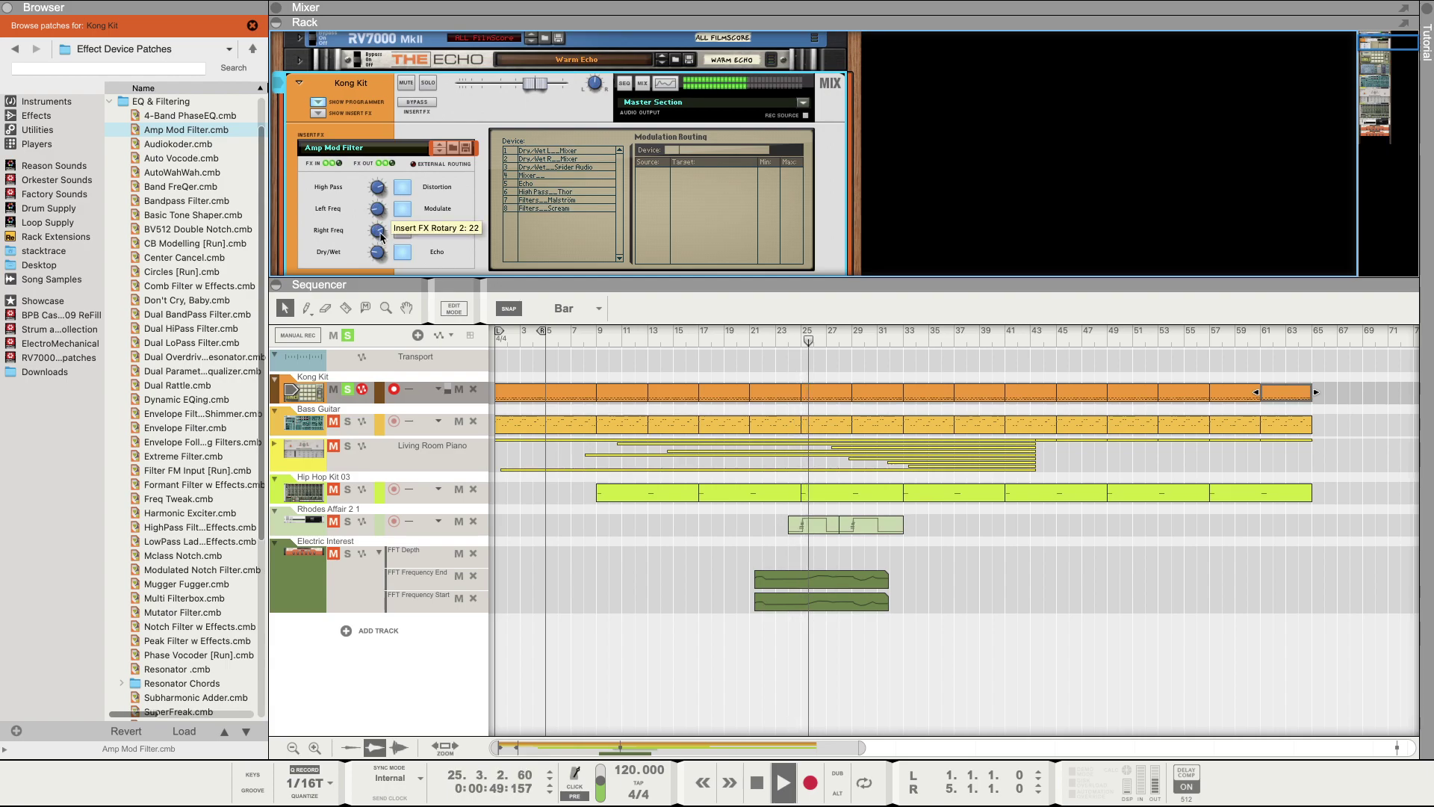
mouse_move(383, 243)
mouse_down()
mouse_move(374, 196)
mouse_move(368, 232)
mouse_up()
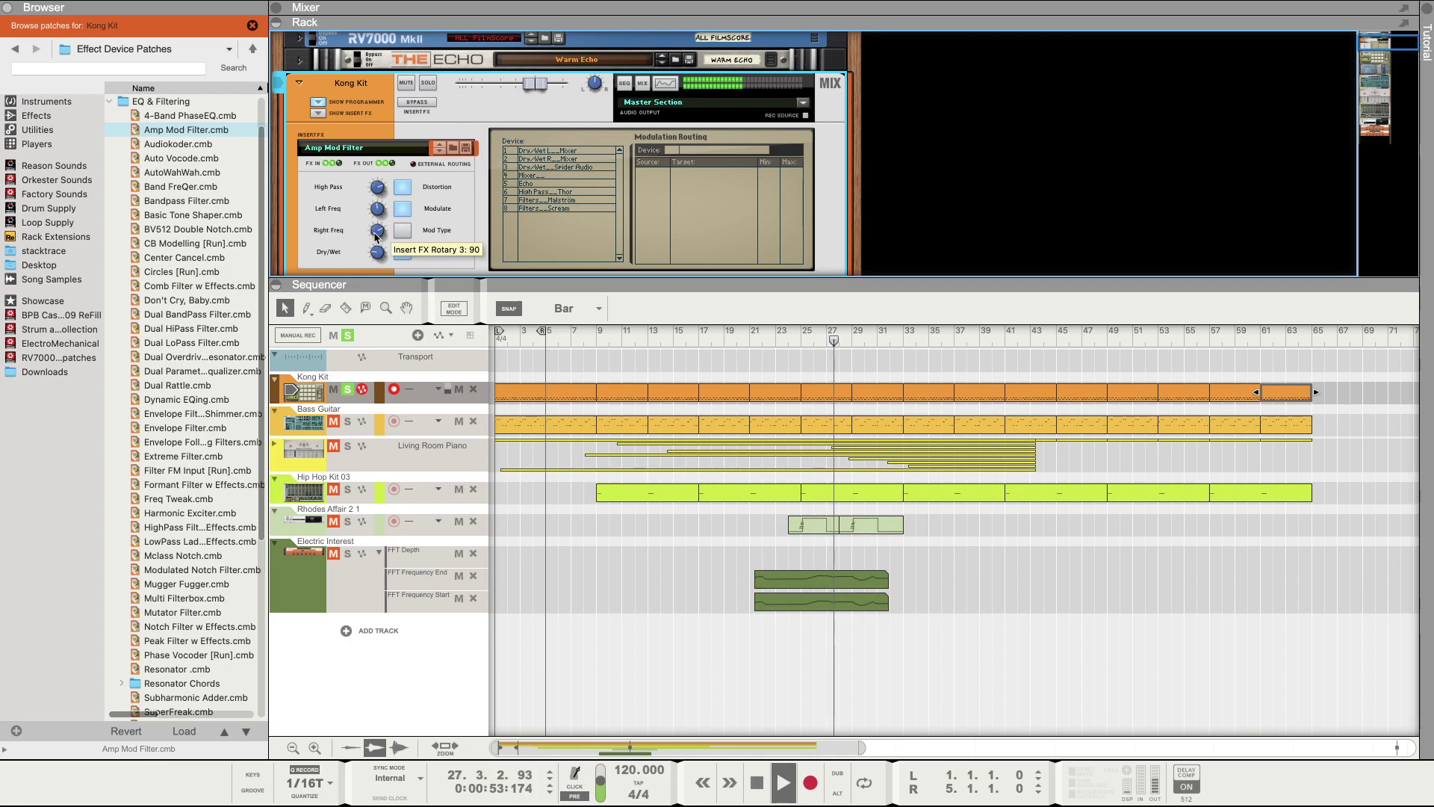
mouse_move(379, 255)
mouse_down()
mouse_move(395, 234)
mouse_move(372, 262)
mouse_move(370, 237)
mouse_up()
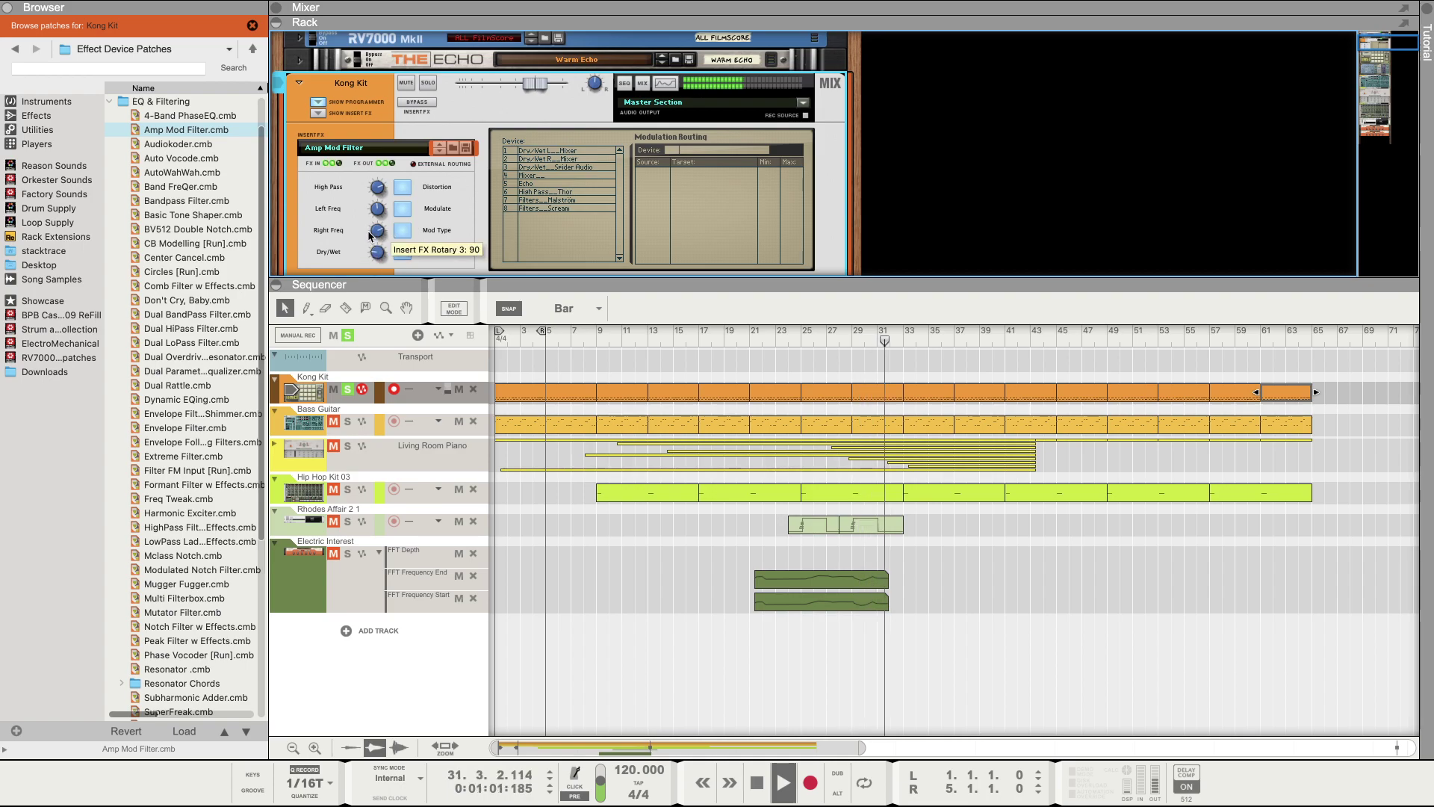
Step: Stop playback, return the song position to bar 1, and create an automation lane for the Kong Kit's High Pass insert control
key(space)
click(494, 345)
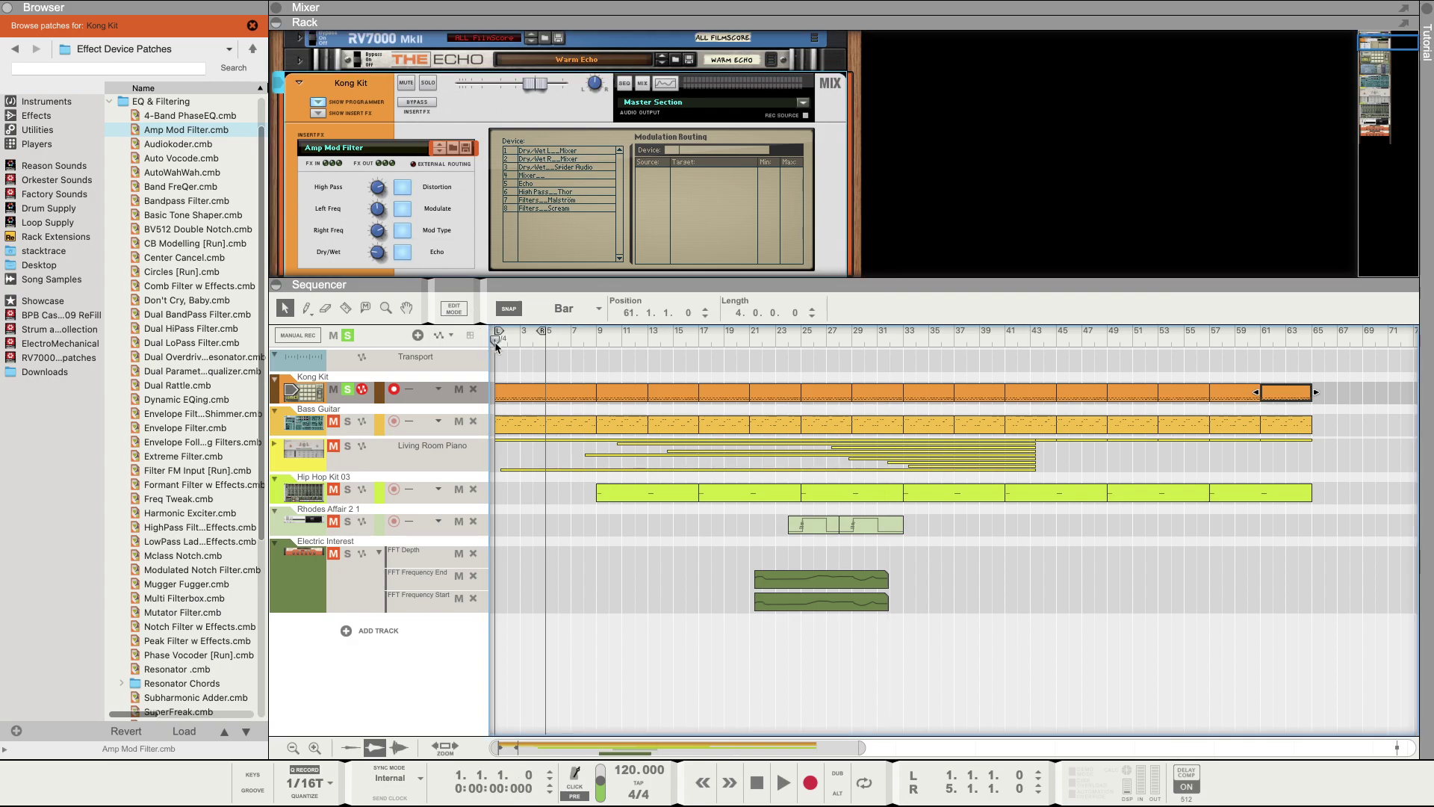
right_click(379, 189)
click(384, 193)
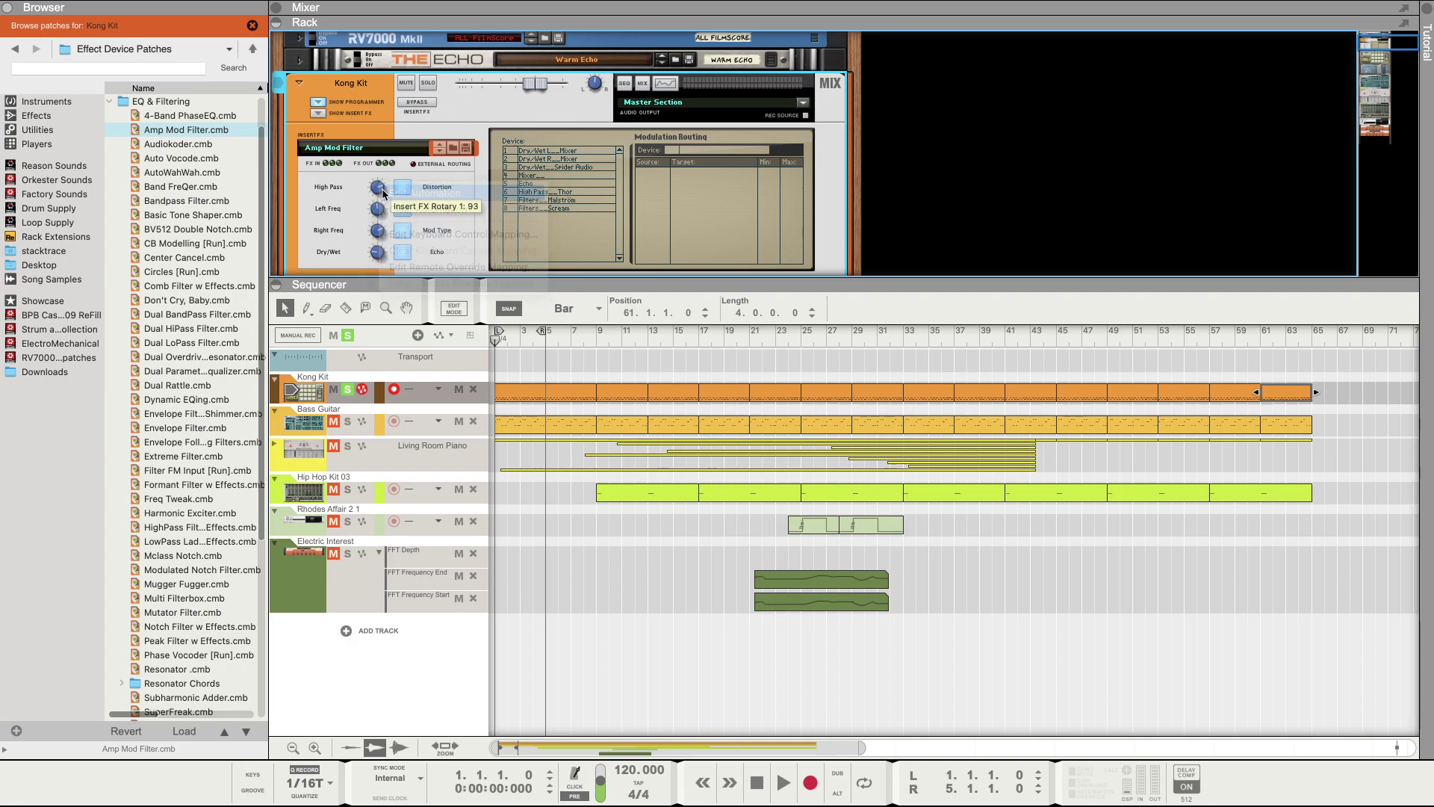
click(495, 342)
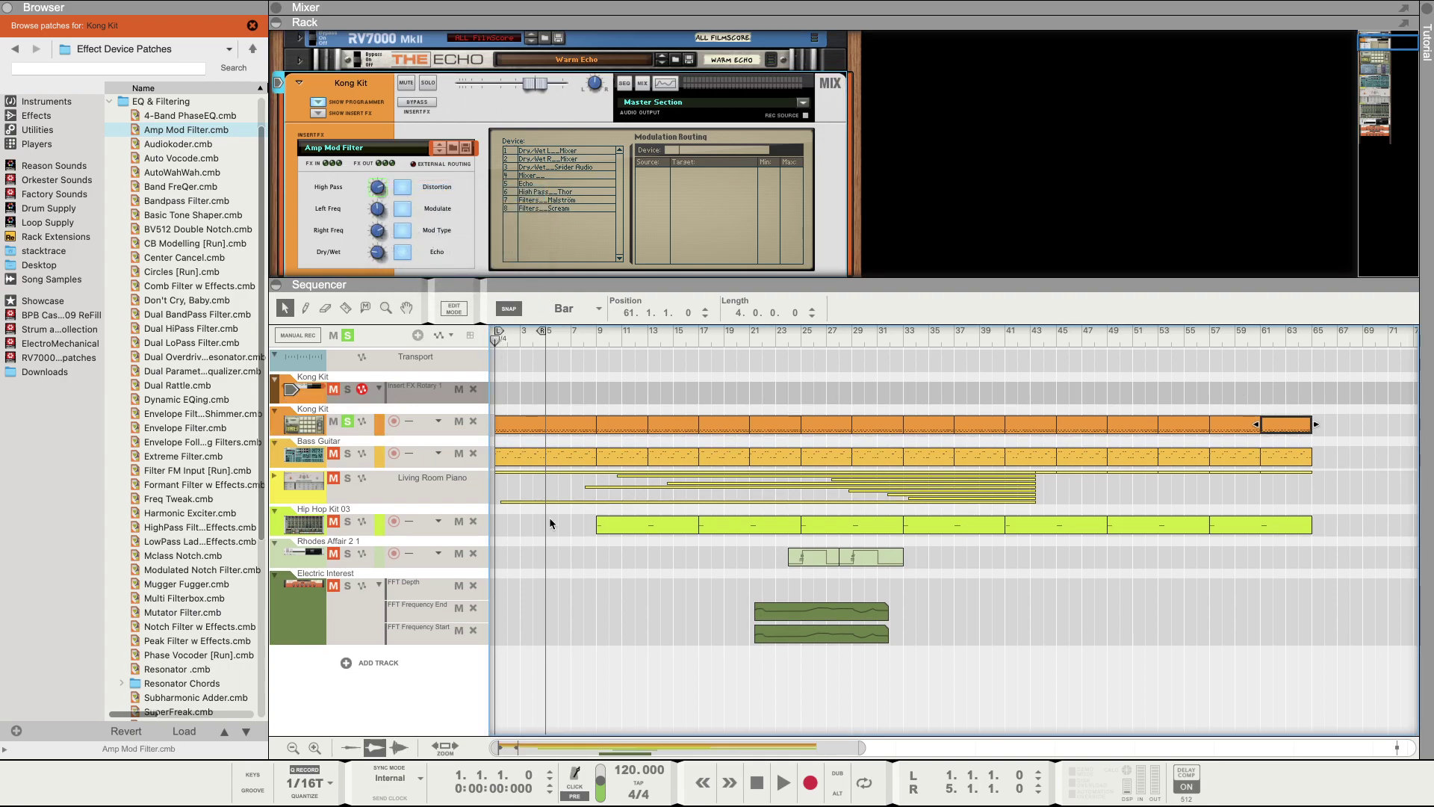
Step: Record automation of the Kong Kit's High Pass and Dry/Wet insert controls from the song start to about bar 19
click(798, 766)
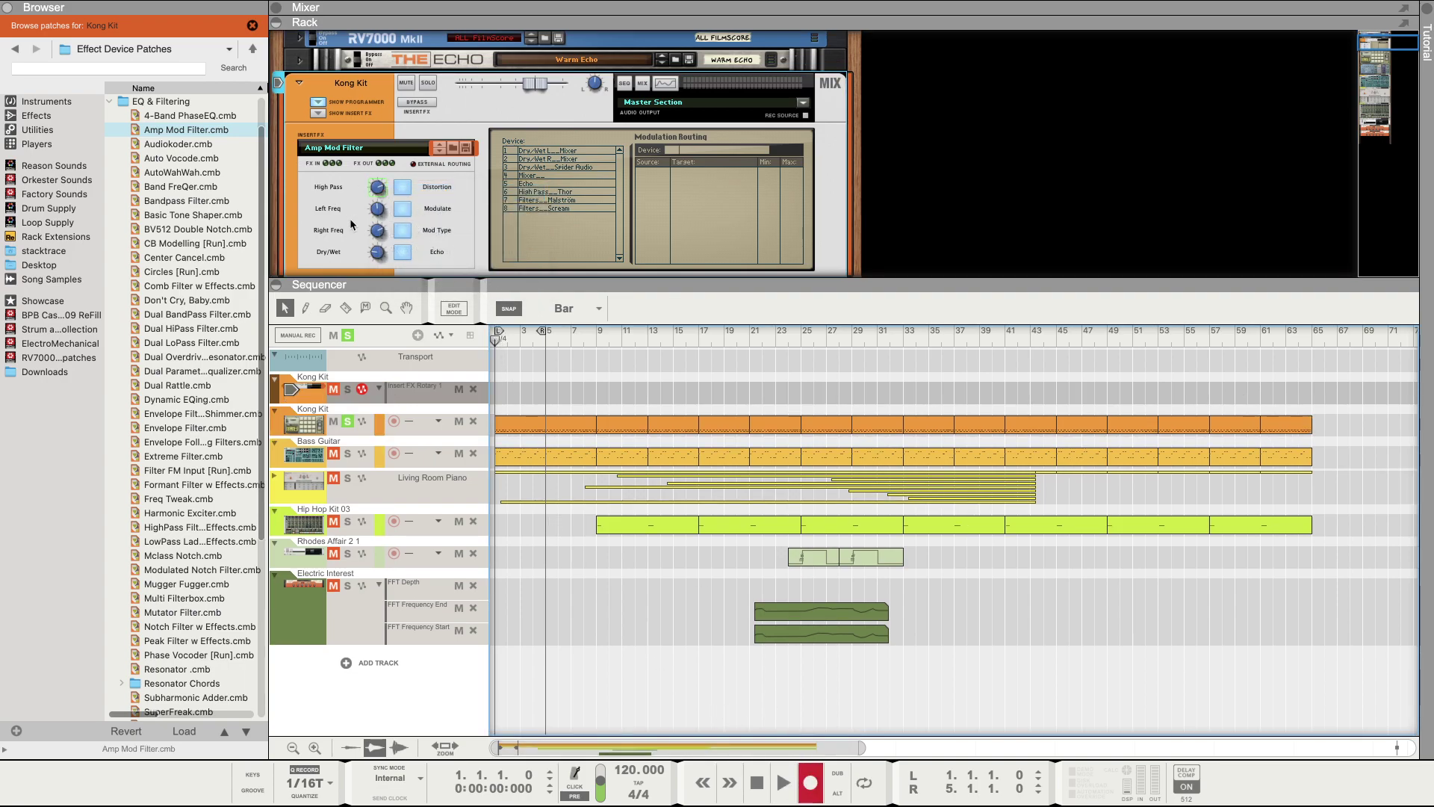
click(377, 193)
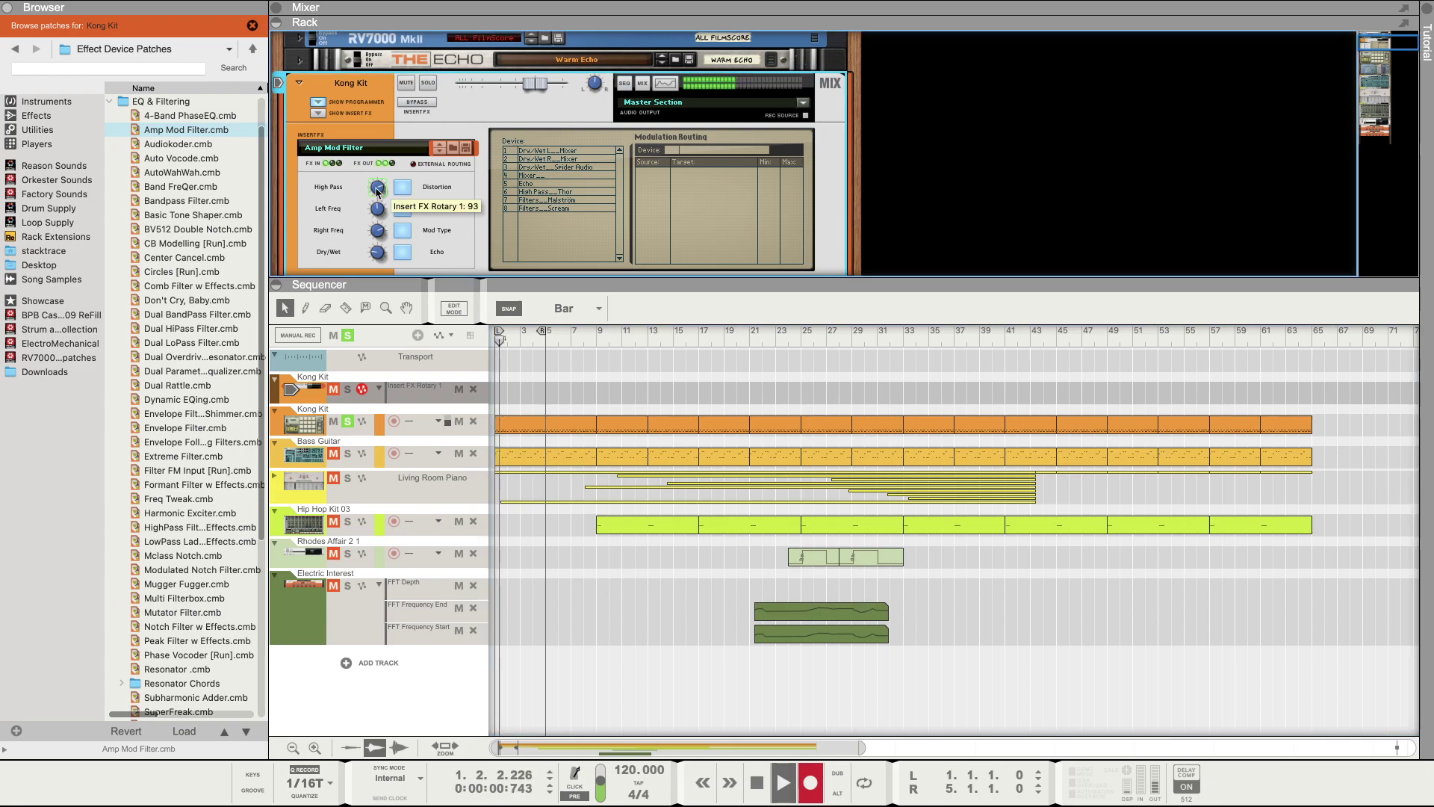
drag(378, 194, 375, 307)
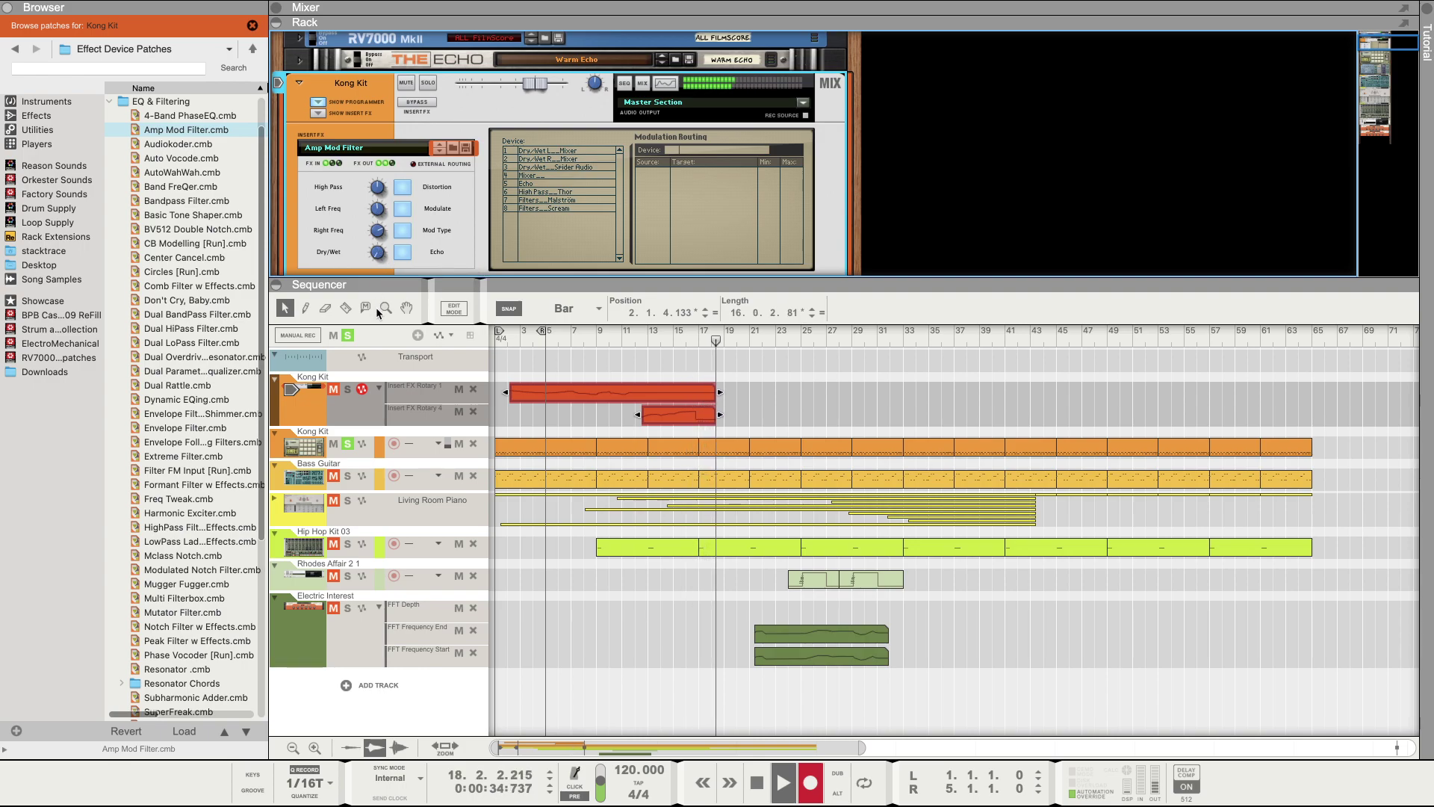
key(space)
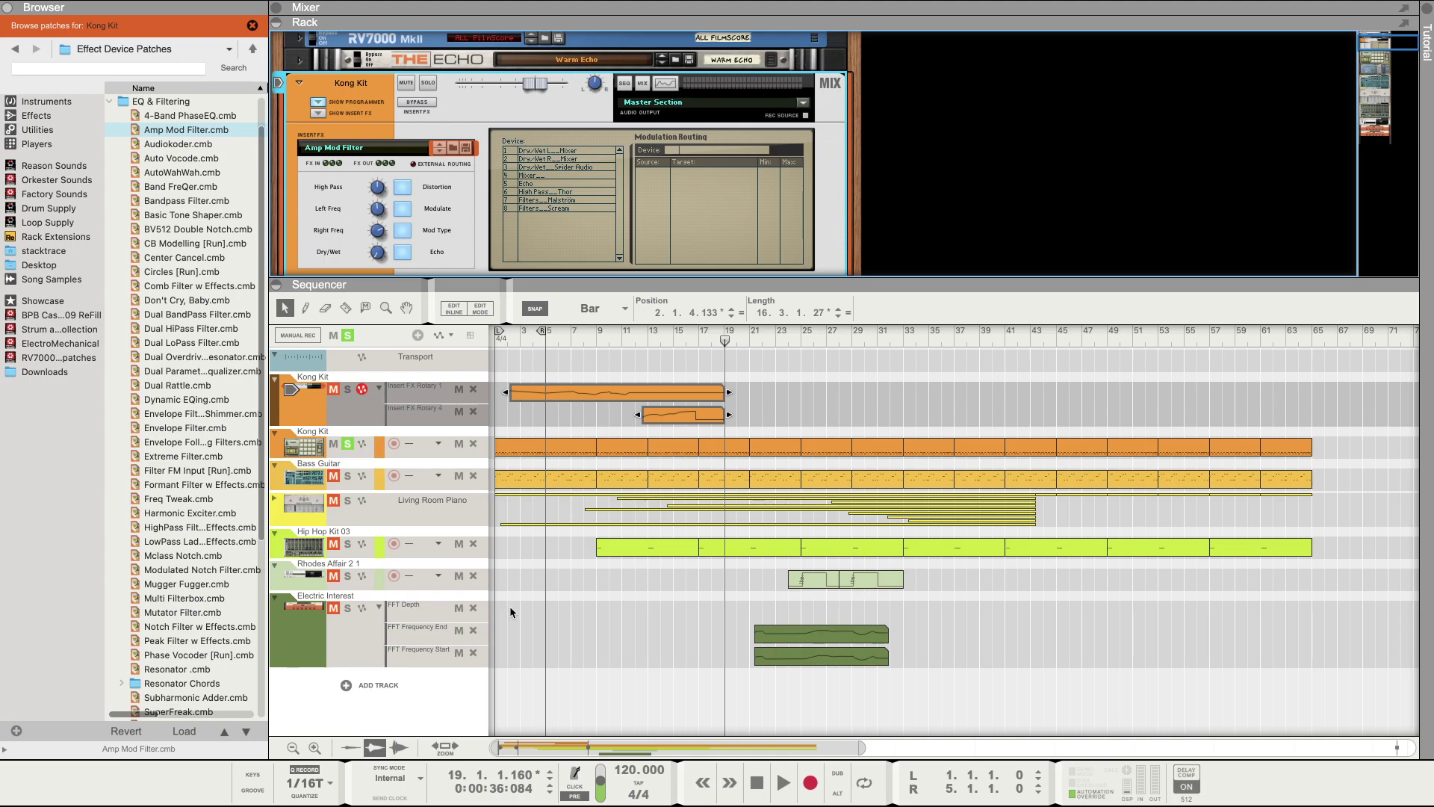
Step: Try to move the Kong Kit, Bass Guitar, piano, Hip Hop Kit 03 and Rhodes clips to bar 19, and undo the move
drag(500, 622, 1293, 449)
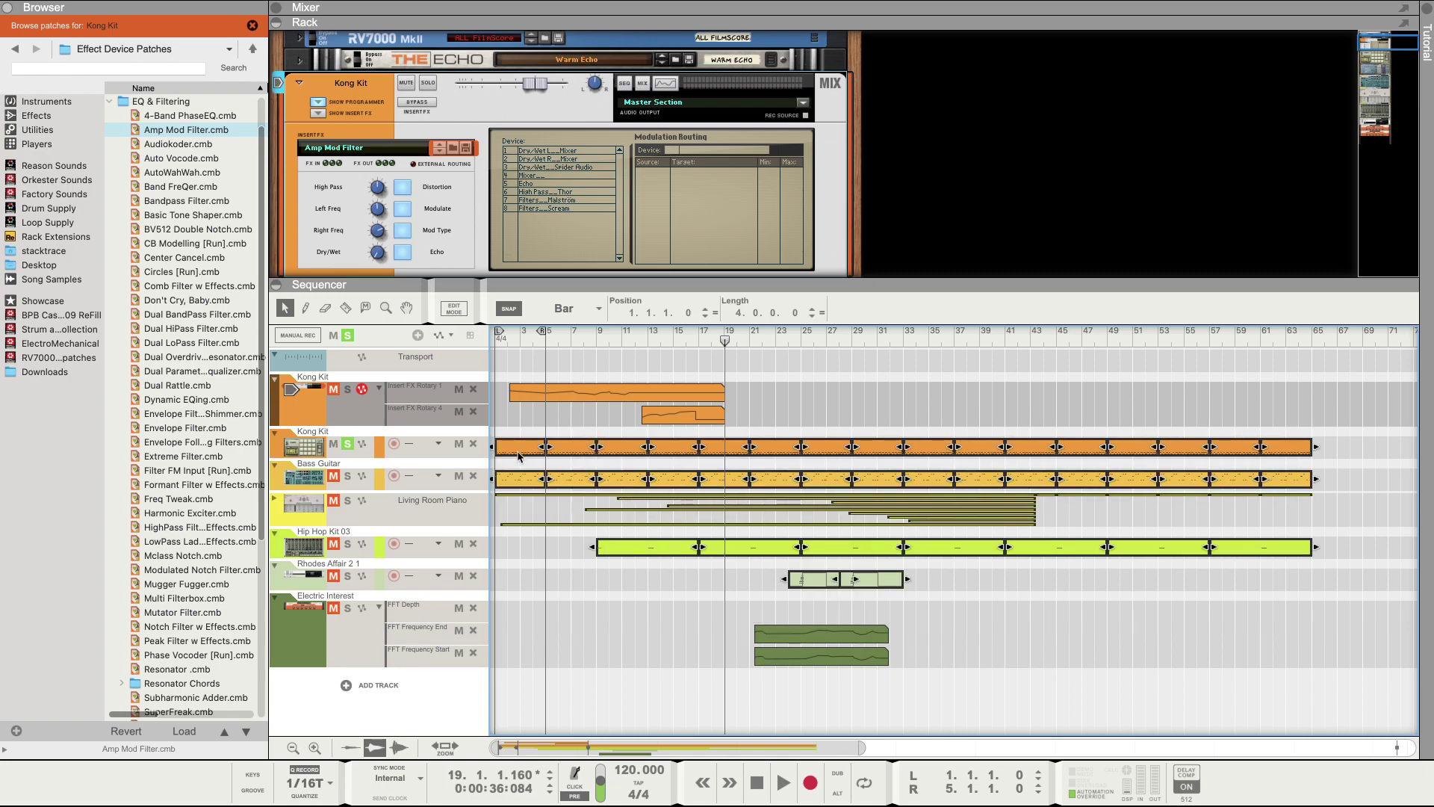
drag(513, 453, 744, 439)
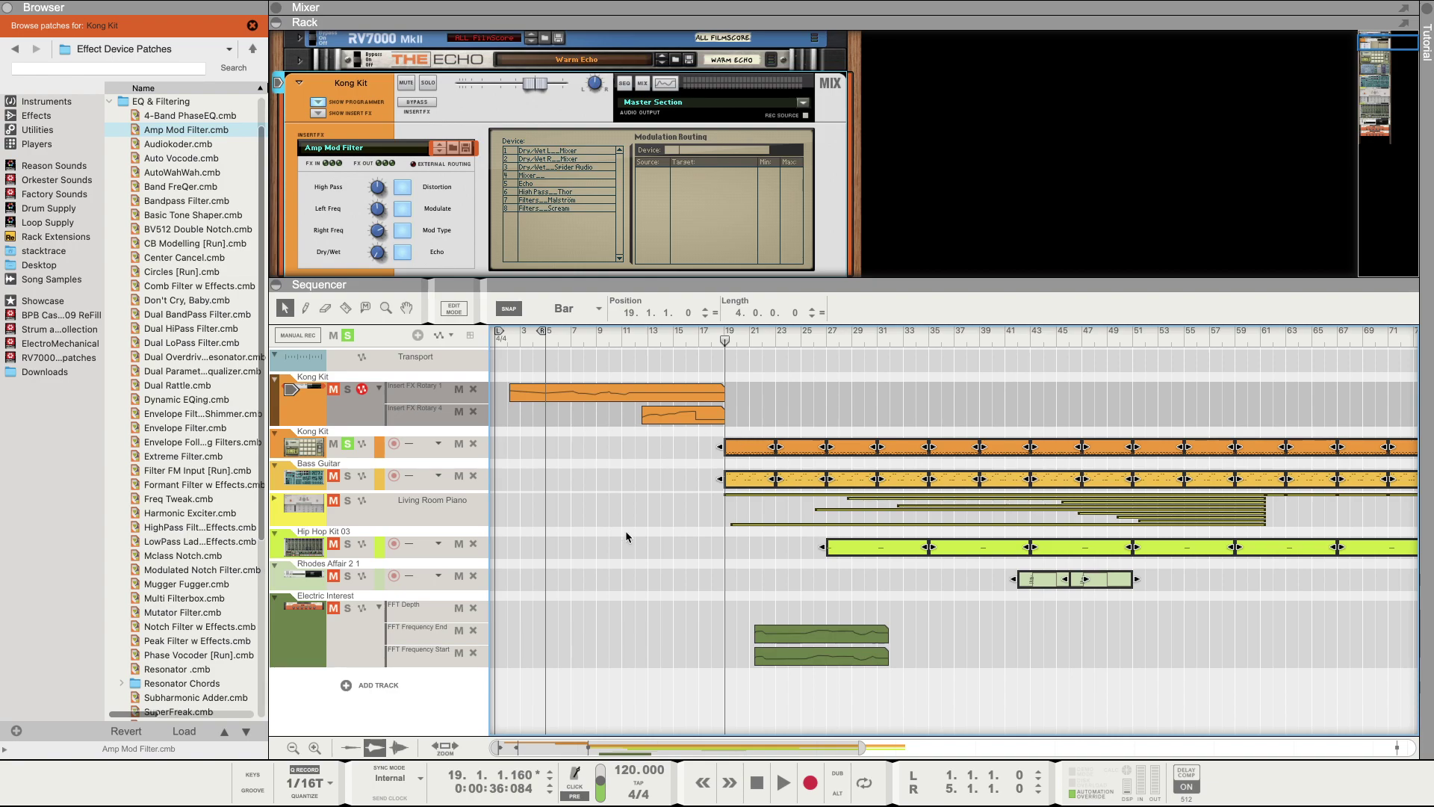
key(ctrl+z)
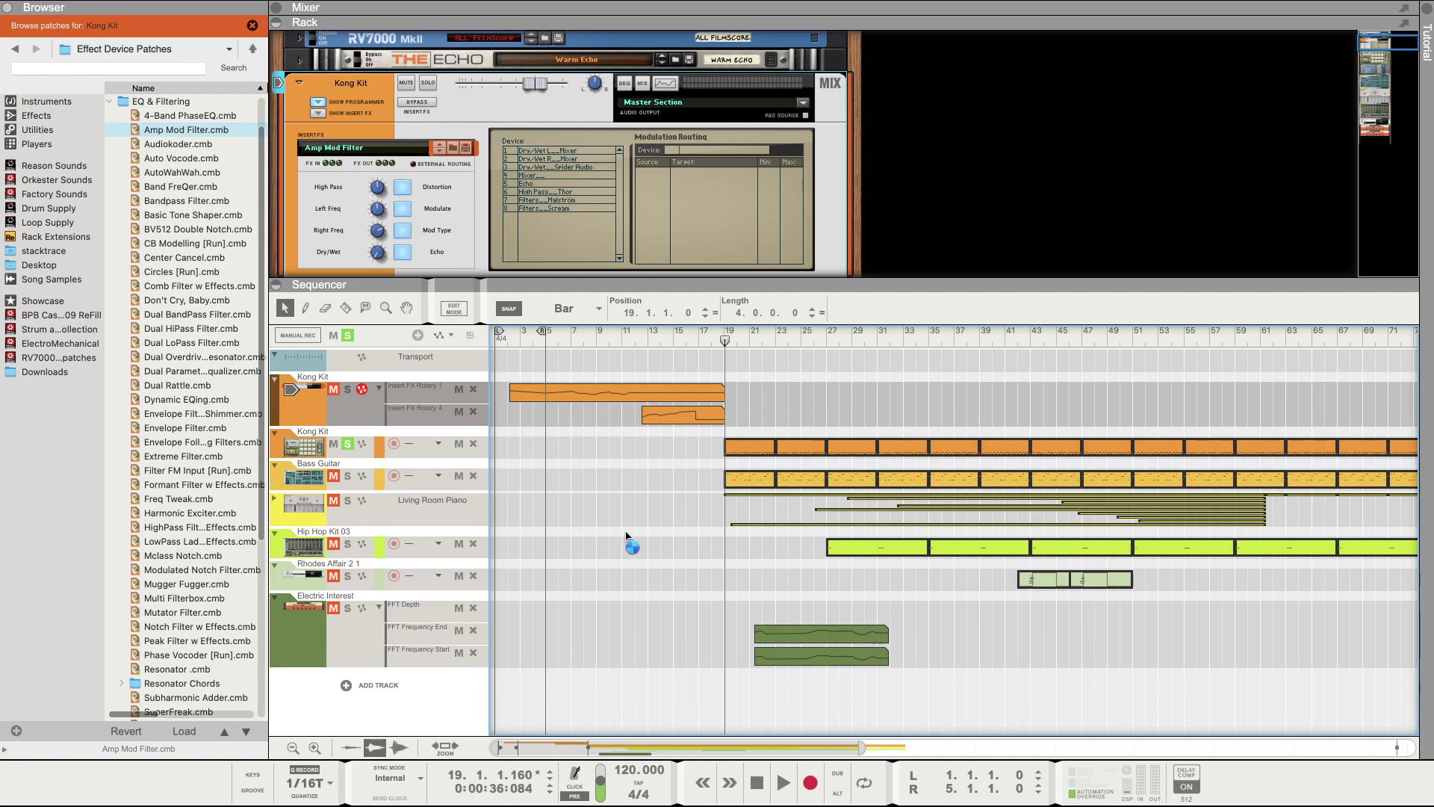
click(524, 686)
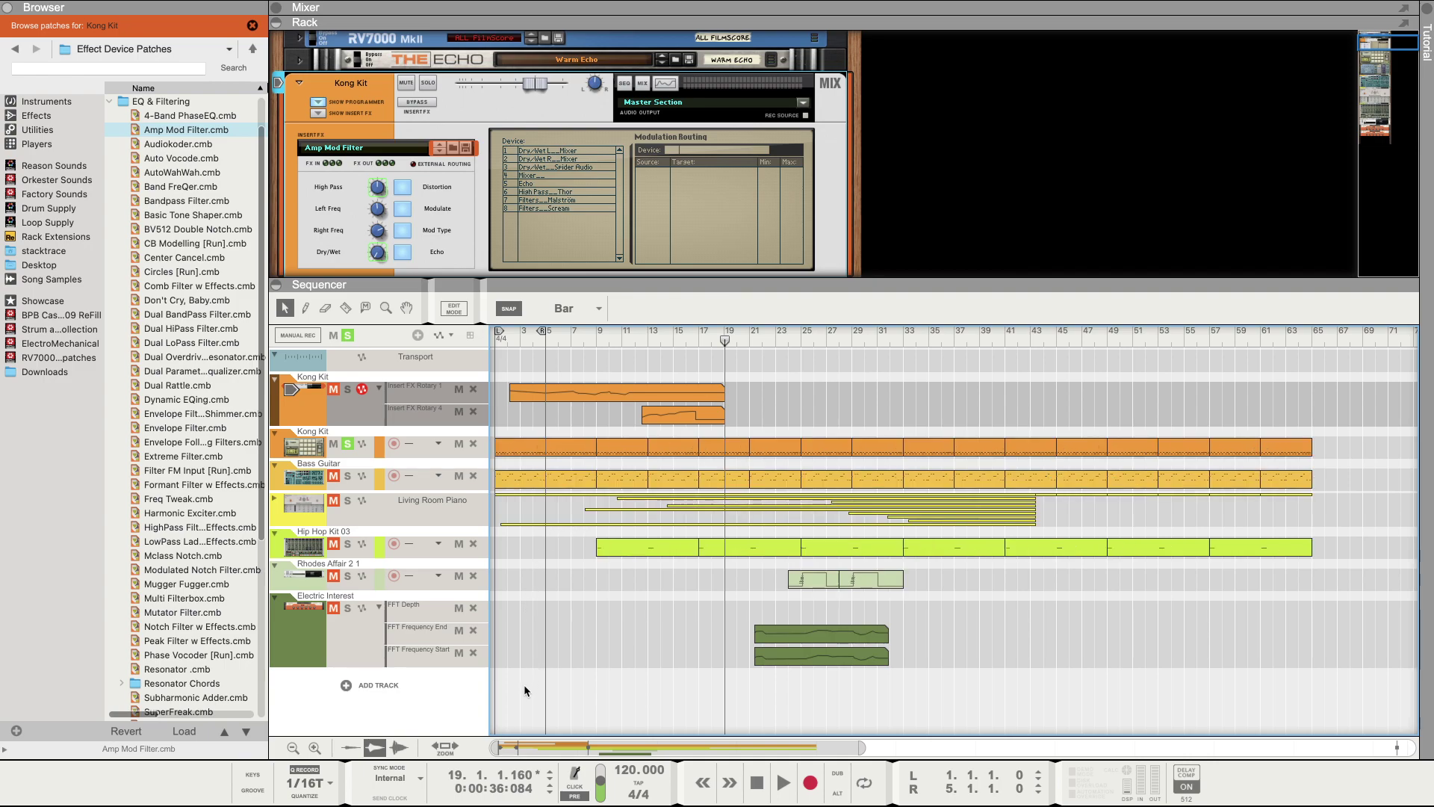
Step: Shift all Bass Guitar, Living Room Piano, Hip Hop Kit 03, Rhodes and Electric Interest clips 18 bars later, starting the bass at bar 19
drag(501, 684, 1321, 490)
click(854, 633)
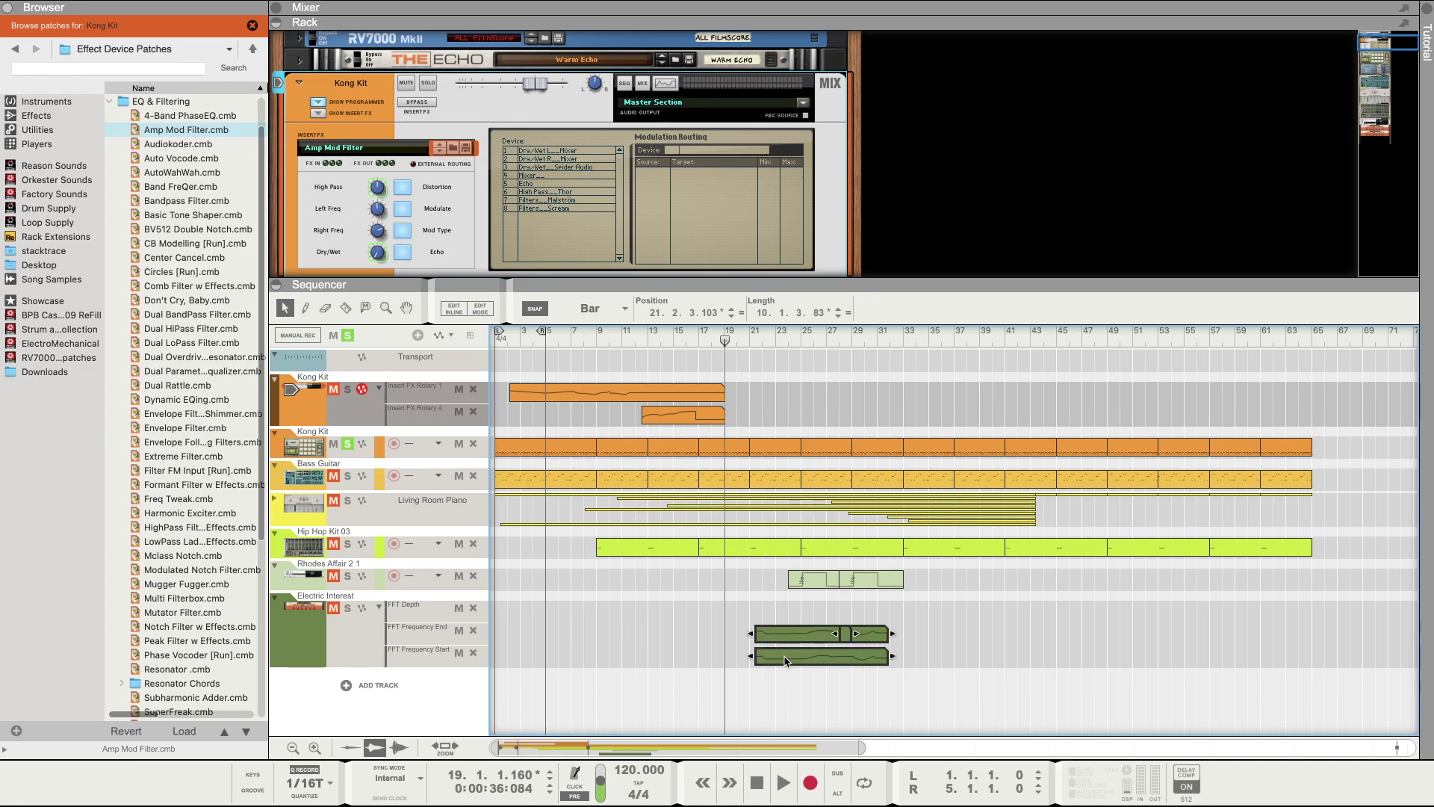
click(505, 690)
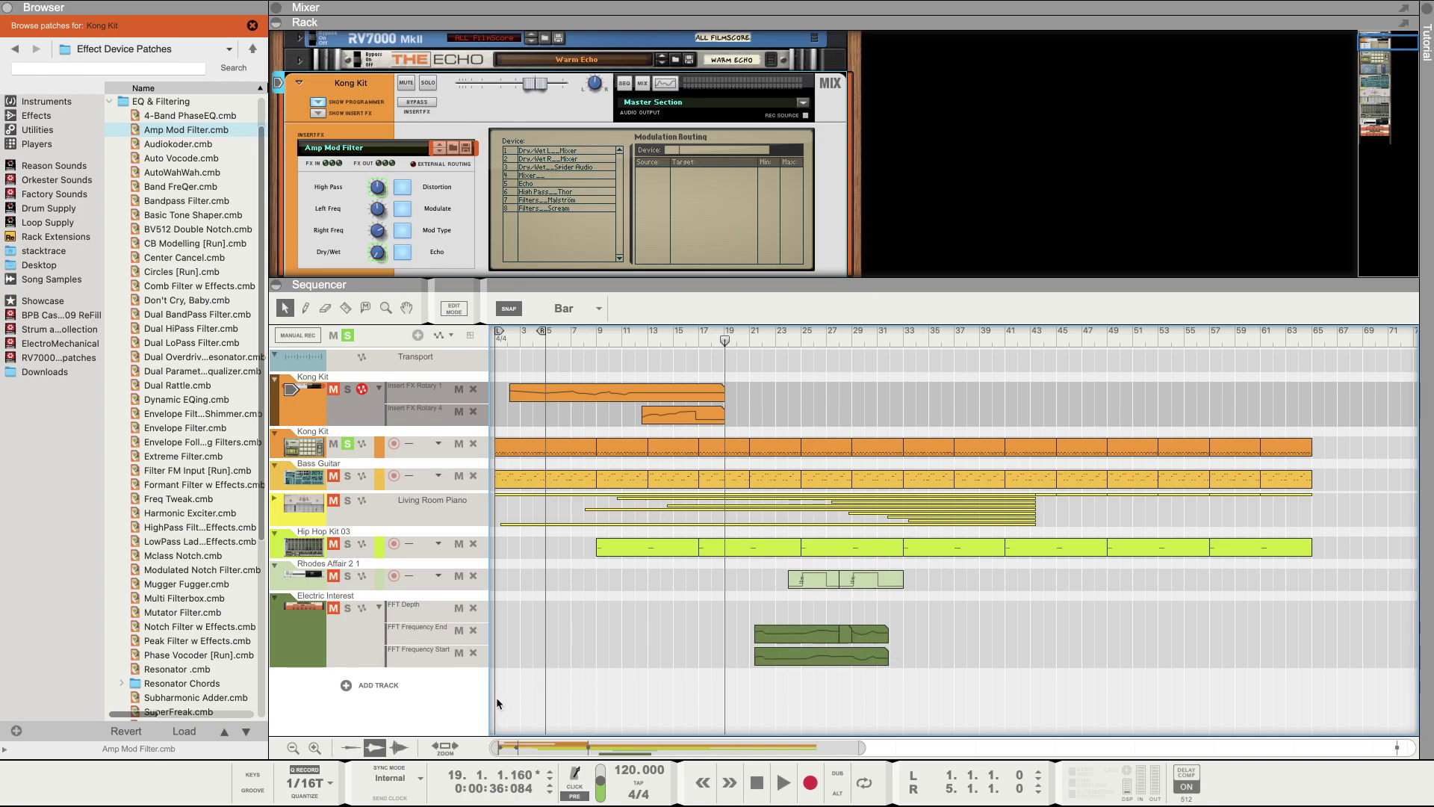
drag(497, 696, 1307, 739)
click(504, 433)
click(620, 660)
drag(501, 468, 1365, 665)
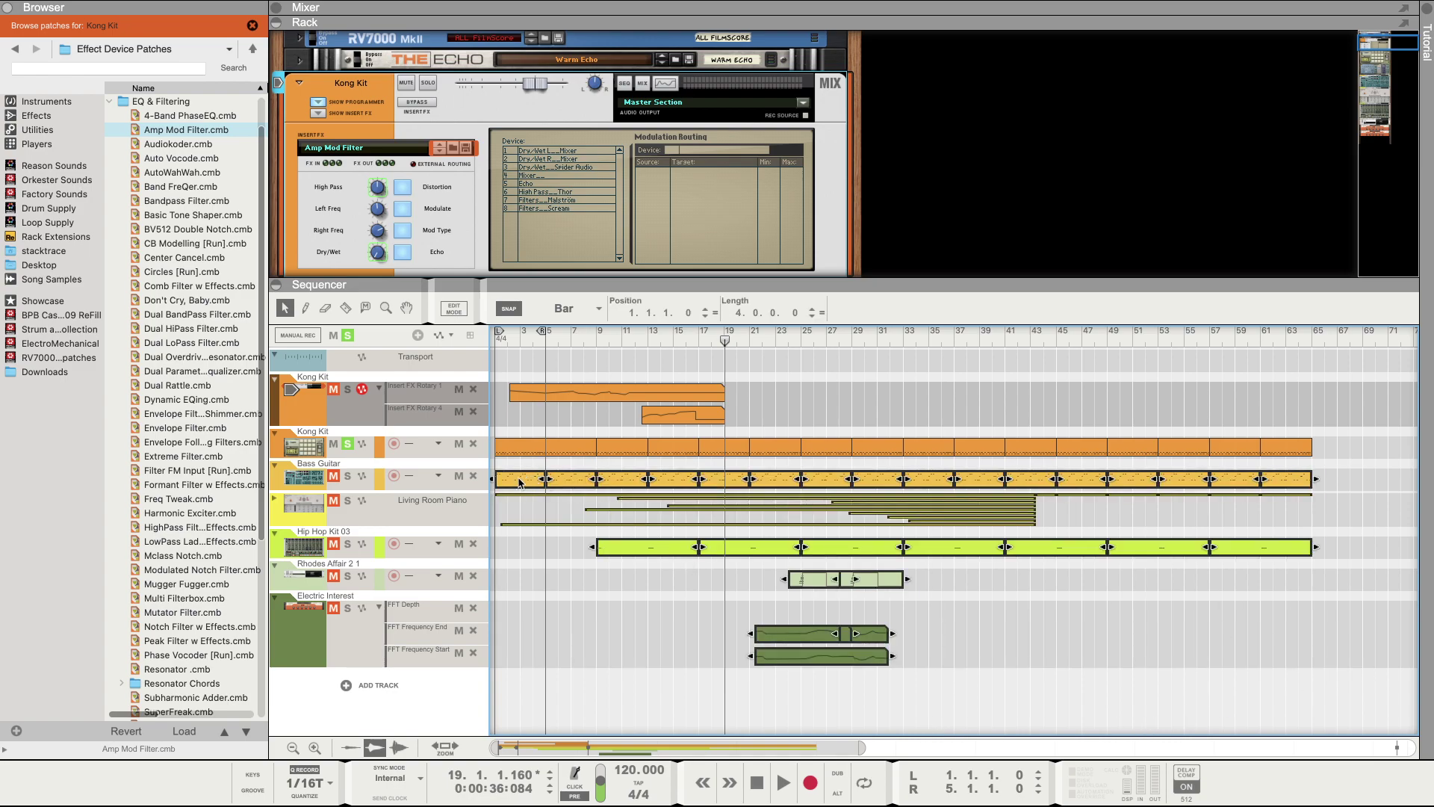
drag(521, 482, 749, 472)
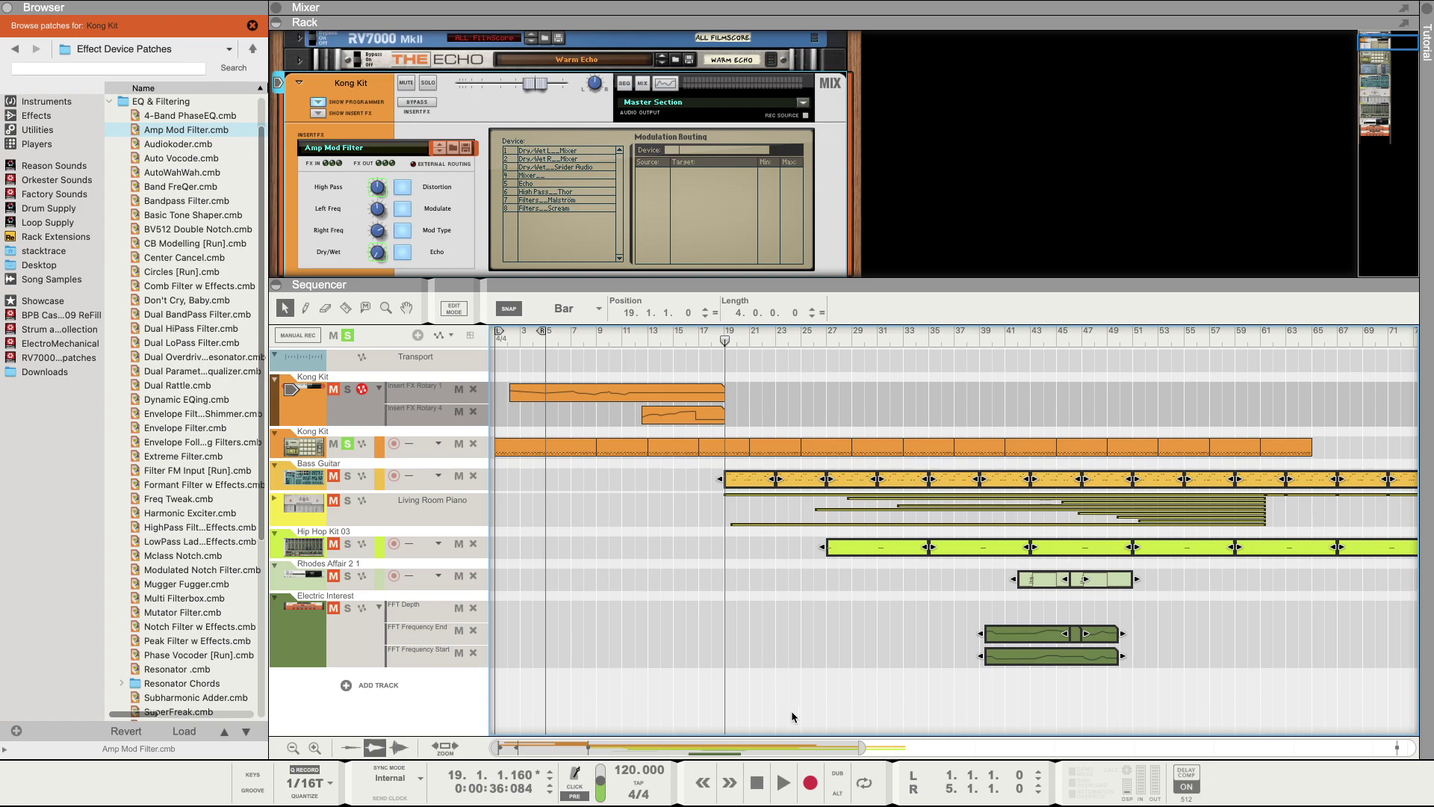
Step: Play the song from the start while moving the Kong Kit's Insert FX Rotary 4 and Rotary 1 automation clips into bar 1
click(756, 778)
key(space)
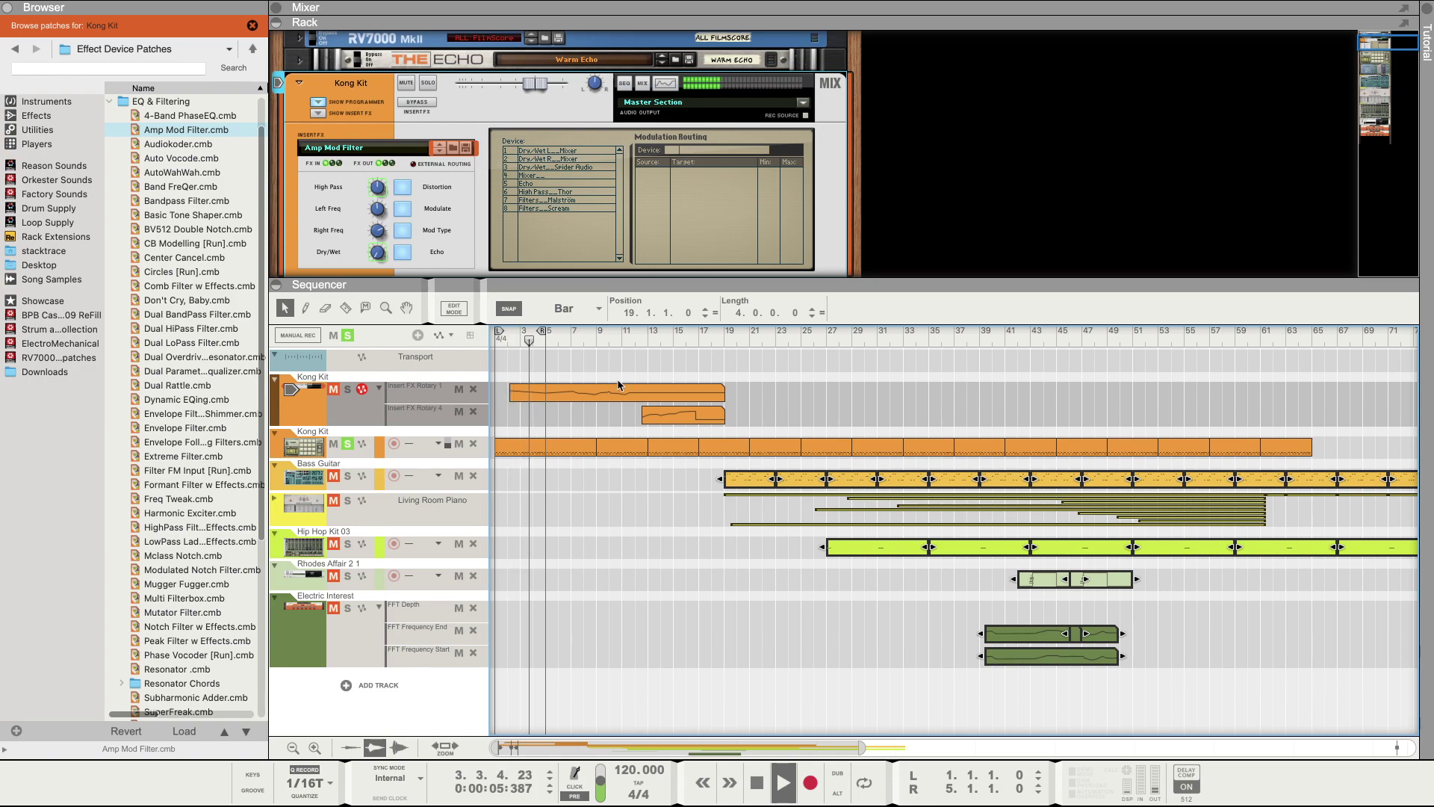
drag(678, 421, 515, 386)
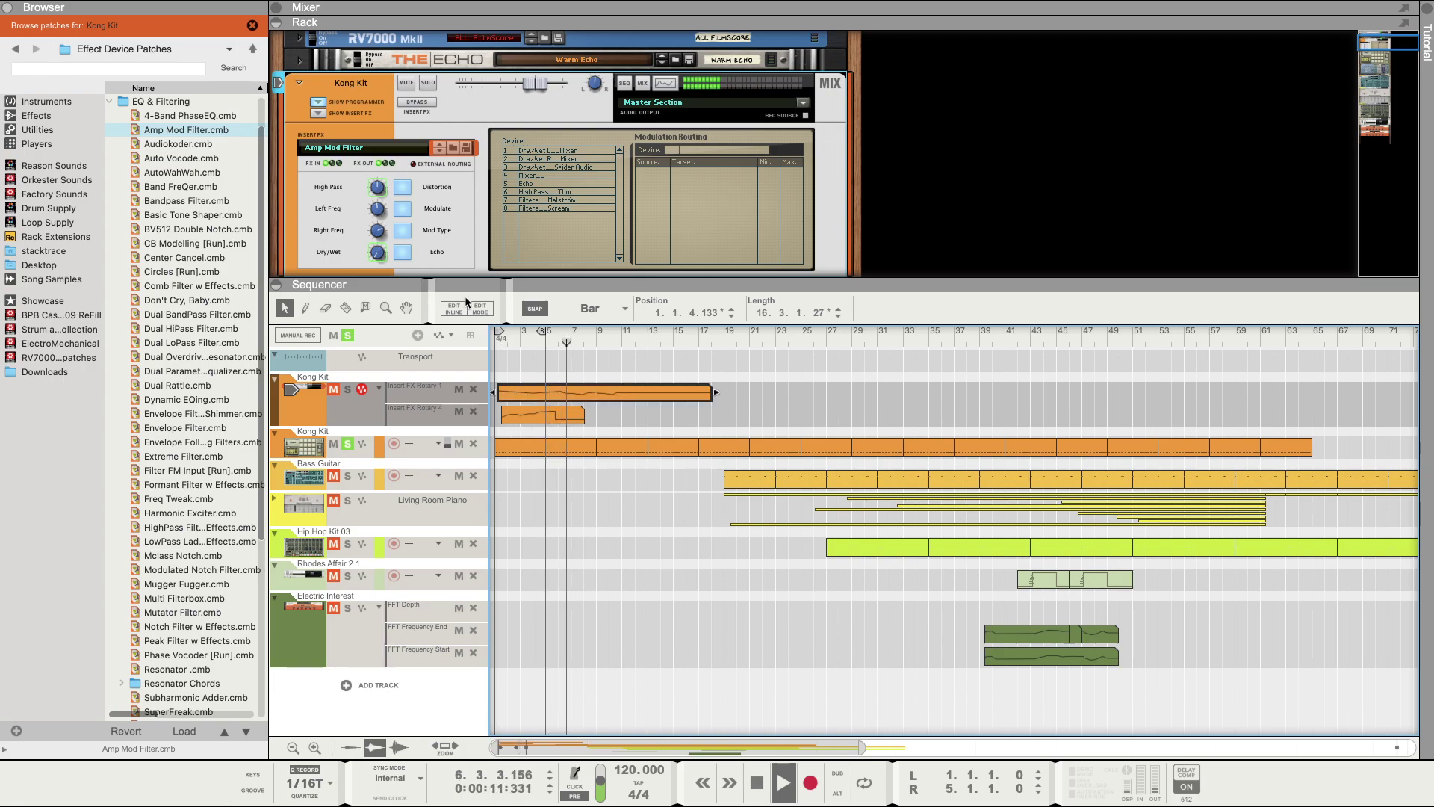
key(space)
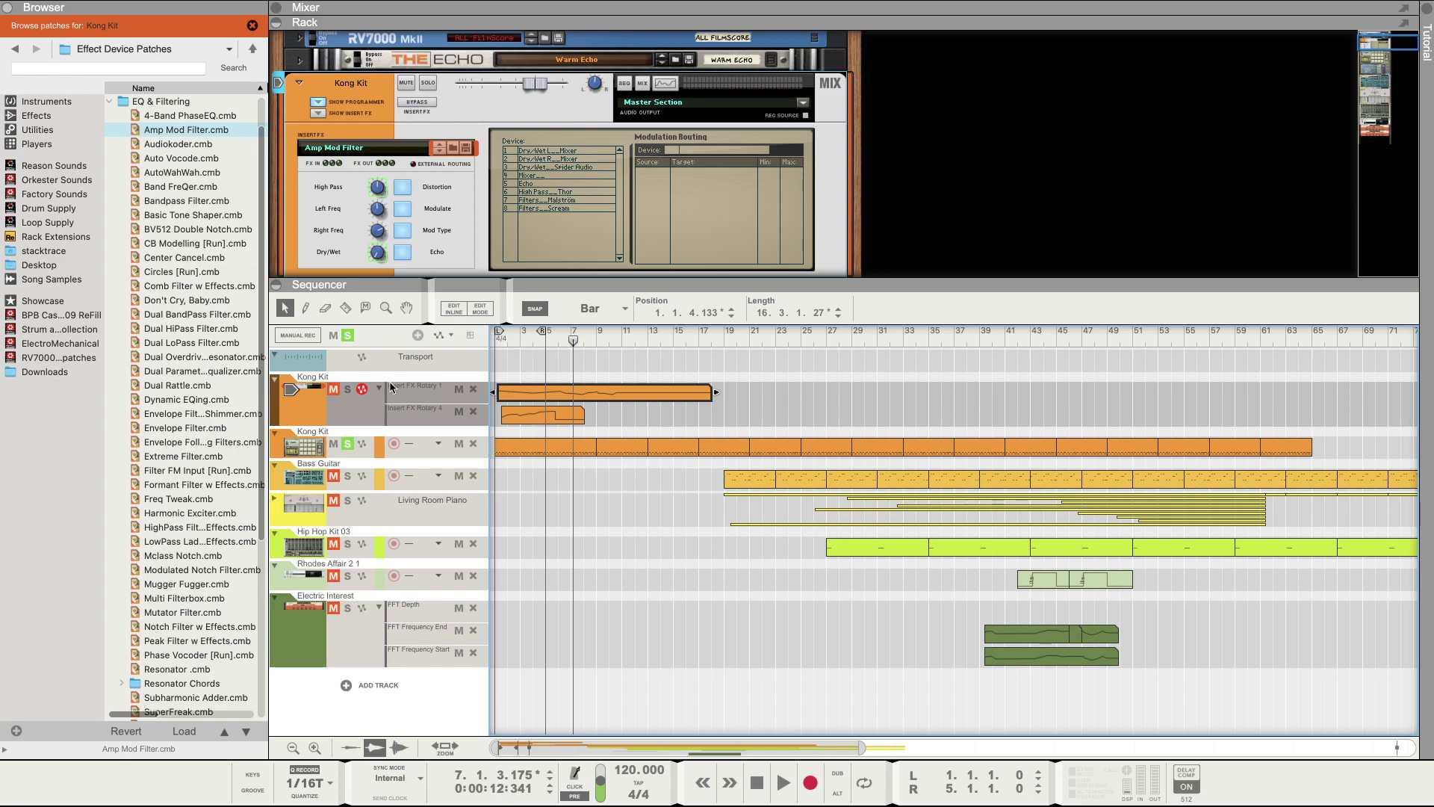
Step: Clear the mutes and solos on all tracks and play the song from the start
click(333, 394)
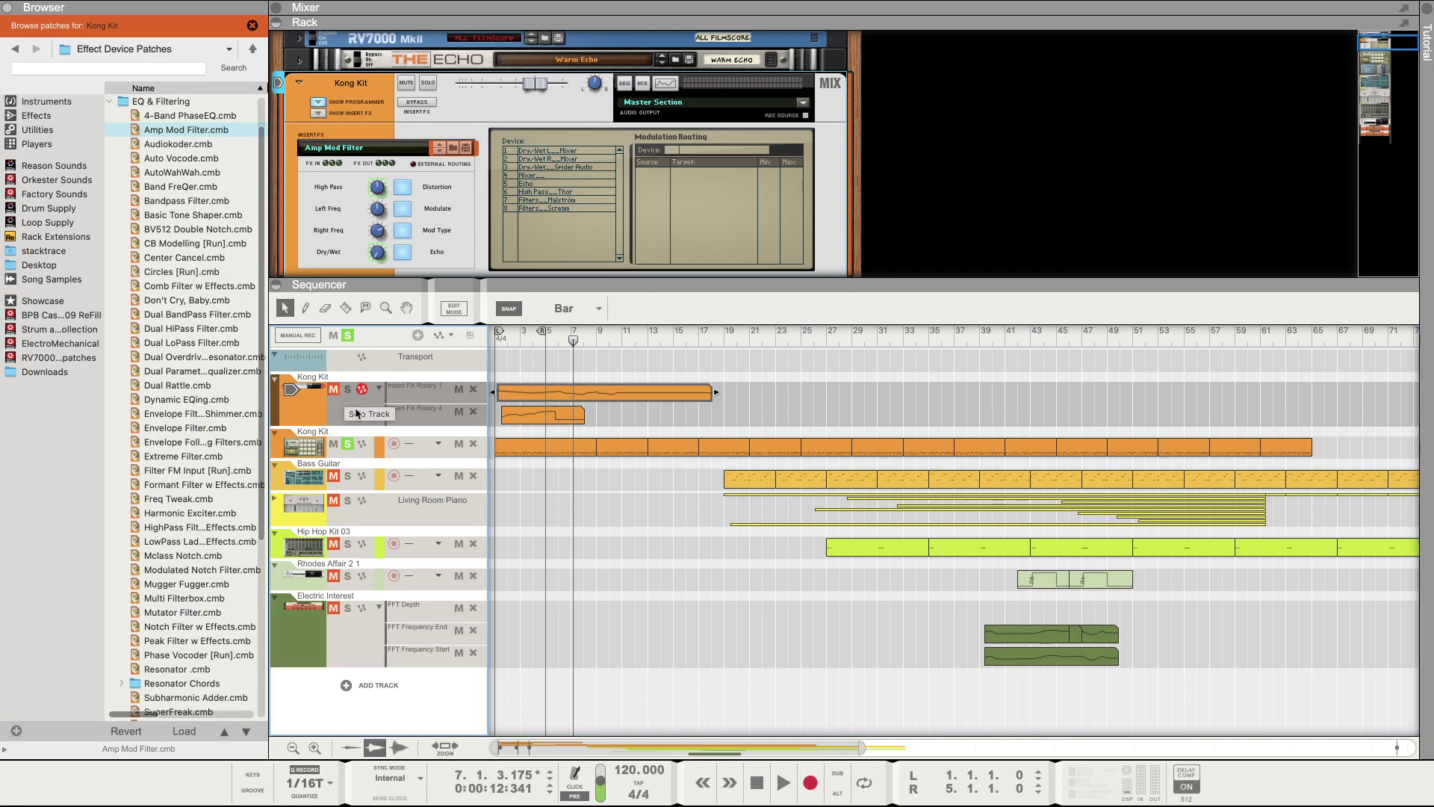
click(333, 392)
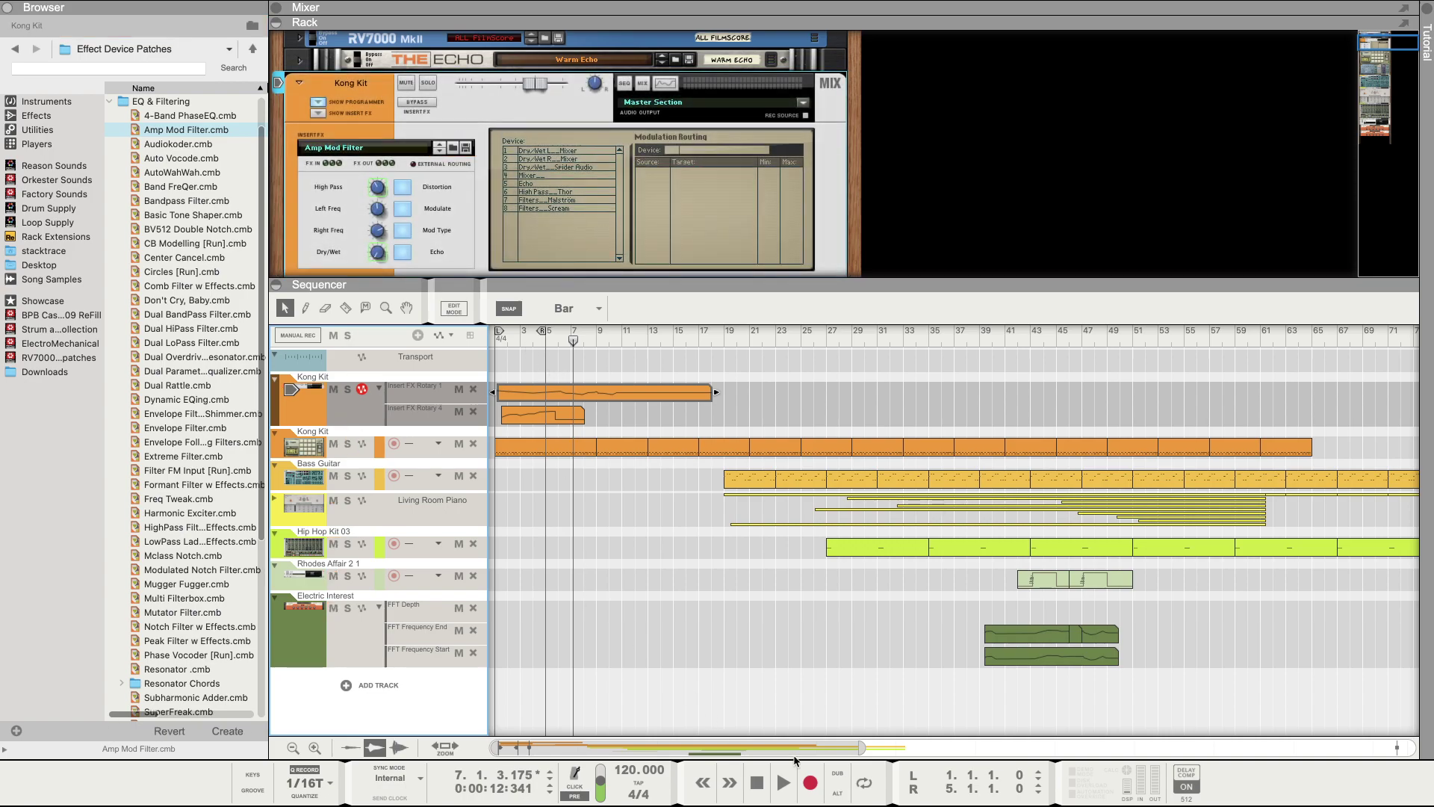
click(757, 782)
key(space)
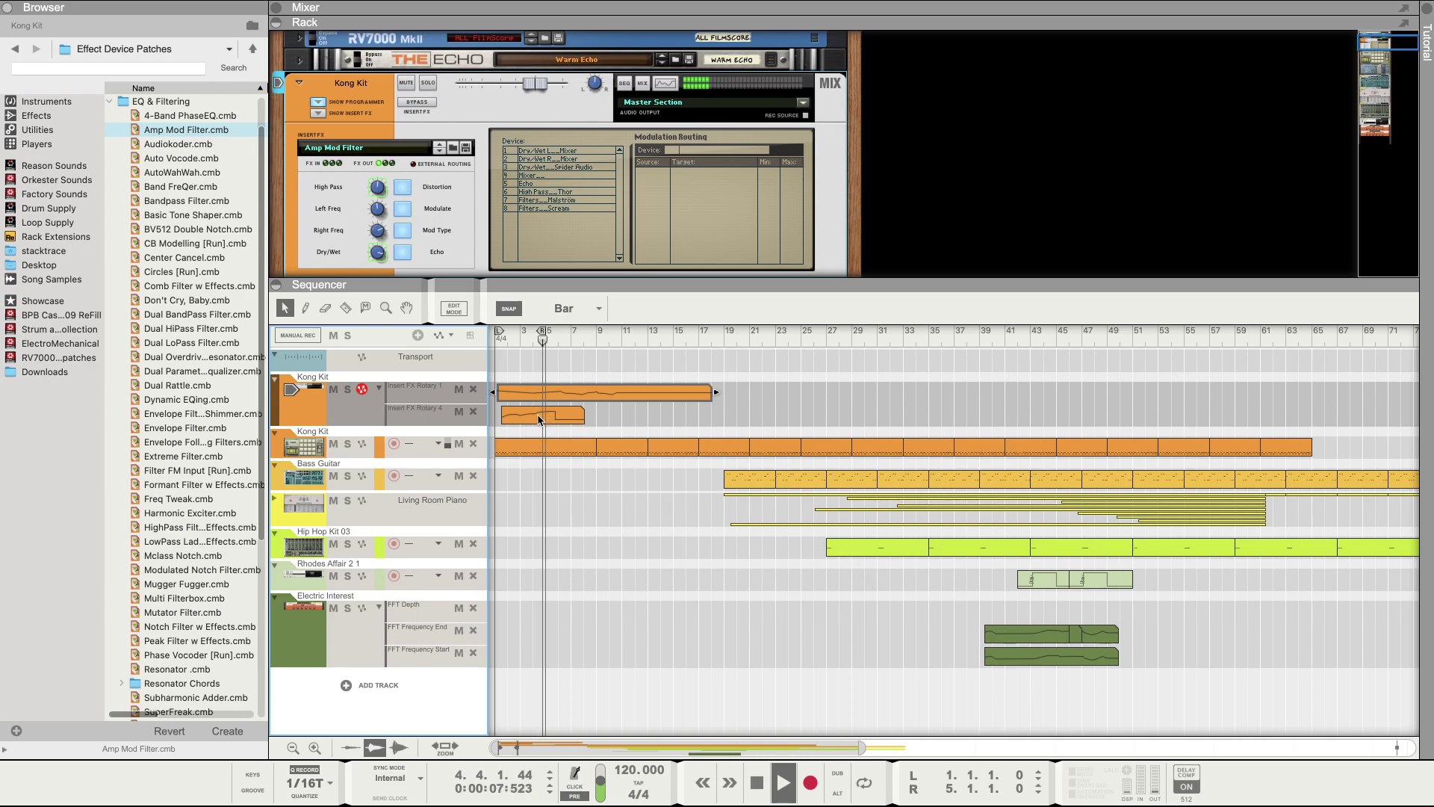
Step: Move the Insert FX Rotary 4 automation clip to 12.3.1.135 and extend its beginning back to bar 1
drag(547, 414, 679, 418)
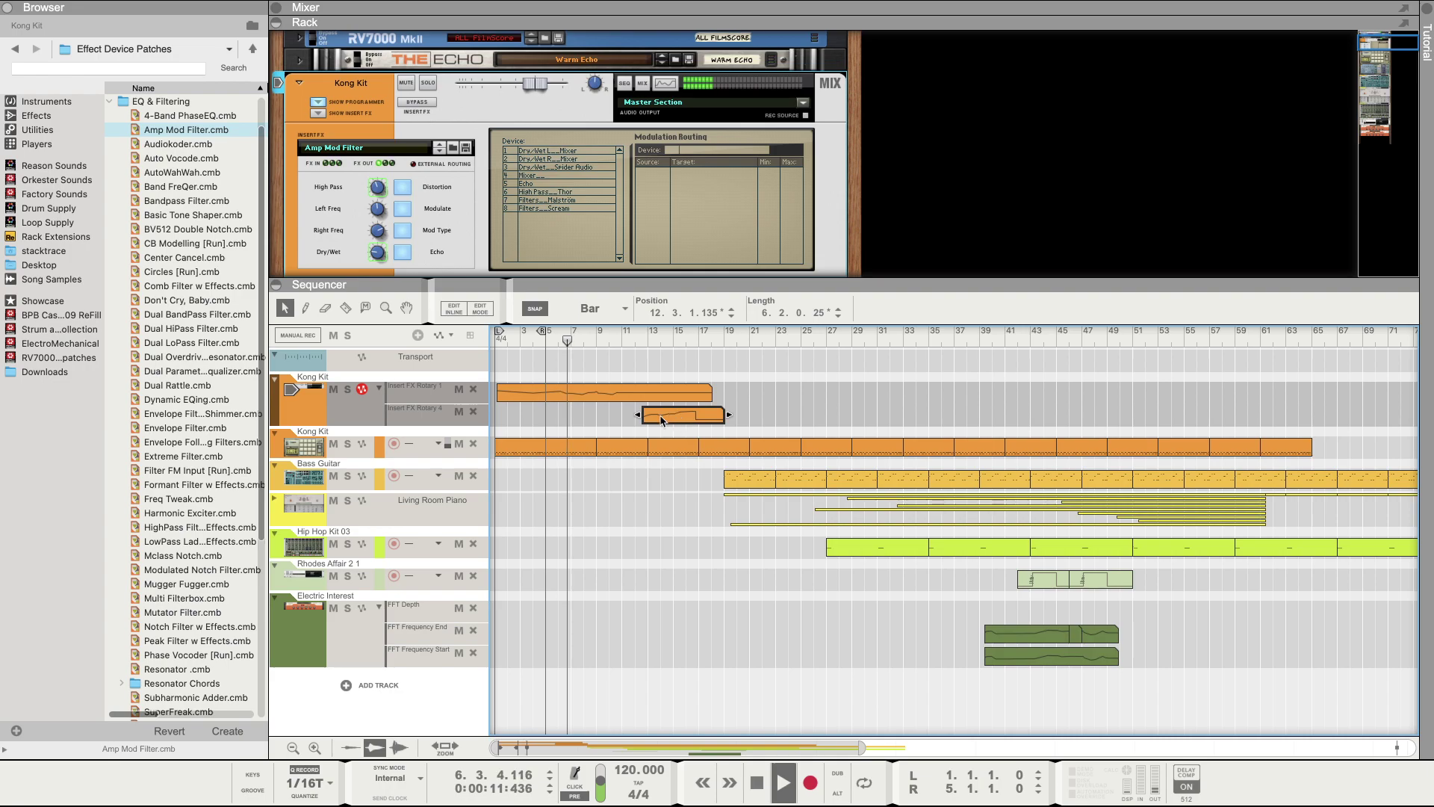
drag(642, 414, 493, 415)
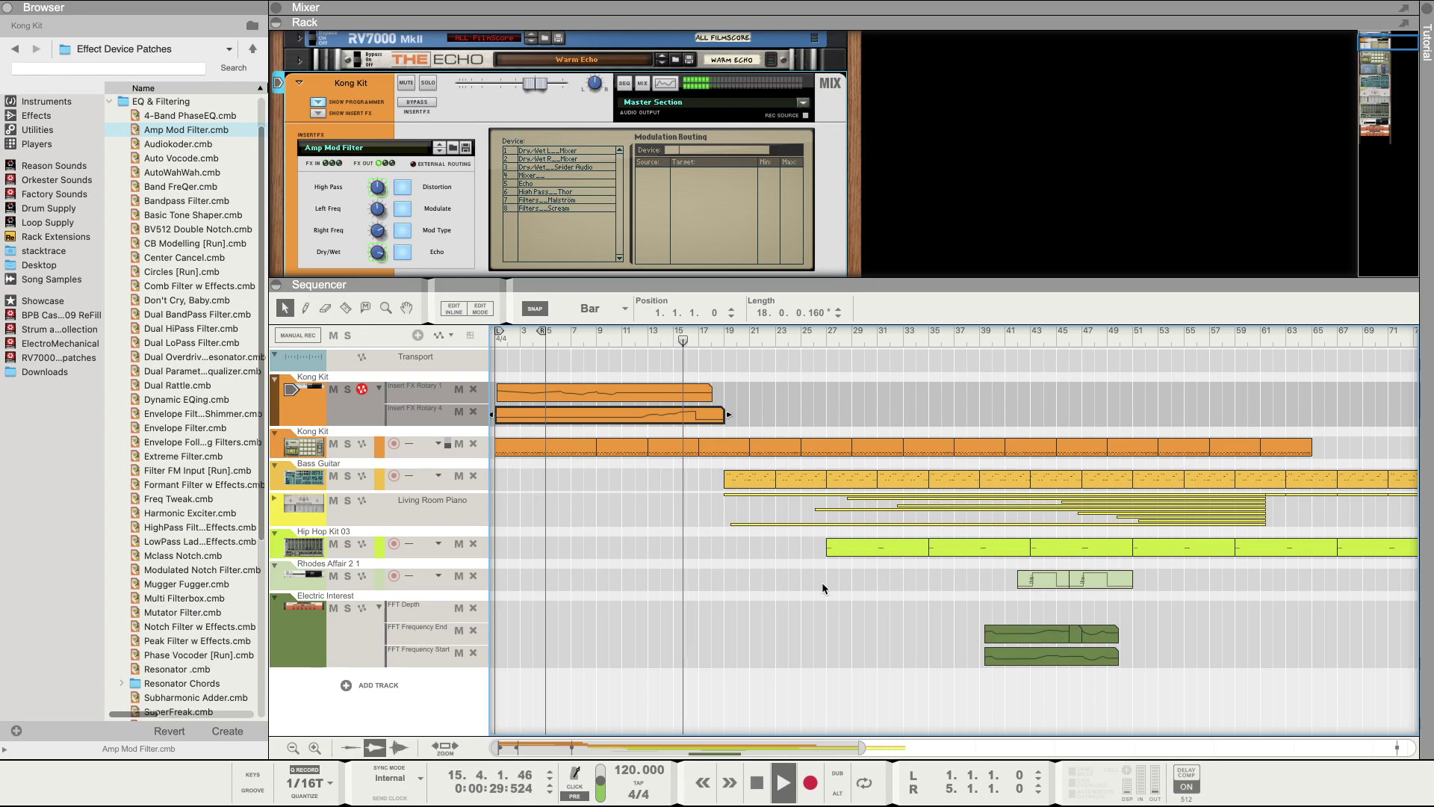
Step: Edit the Insert FX Rotary 4 clip inline, moving its drop to about 17.2.1.69 and its peak point to 17.1.4.111, and audition it
double_click(676, 418)
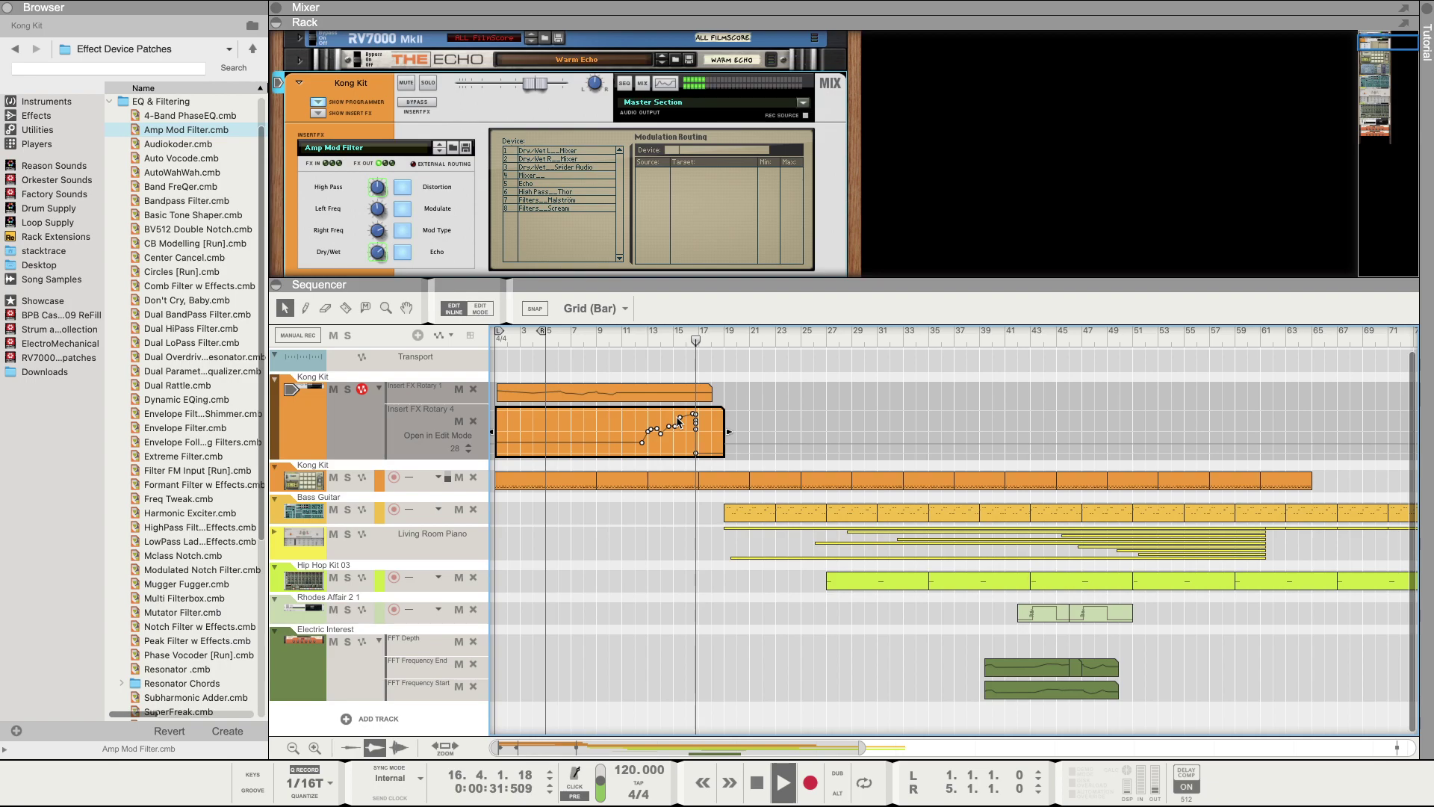
key(space)
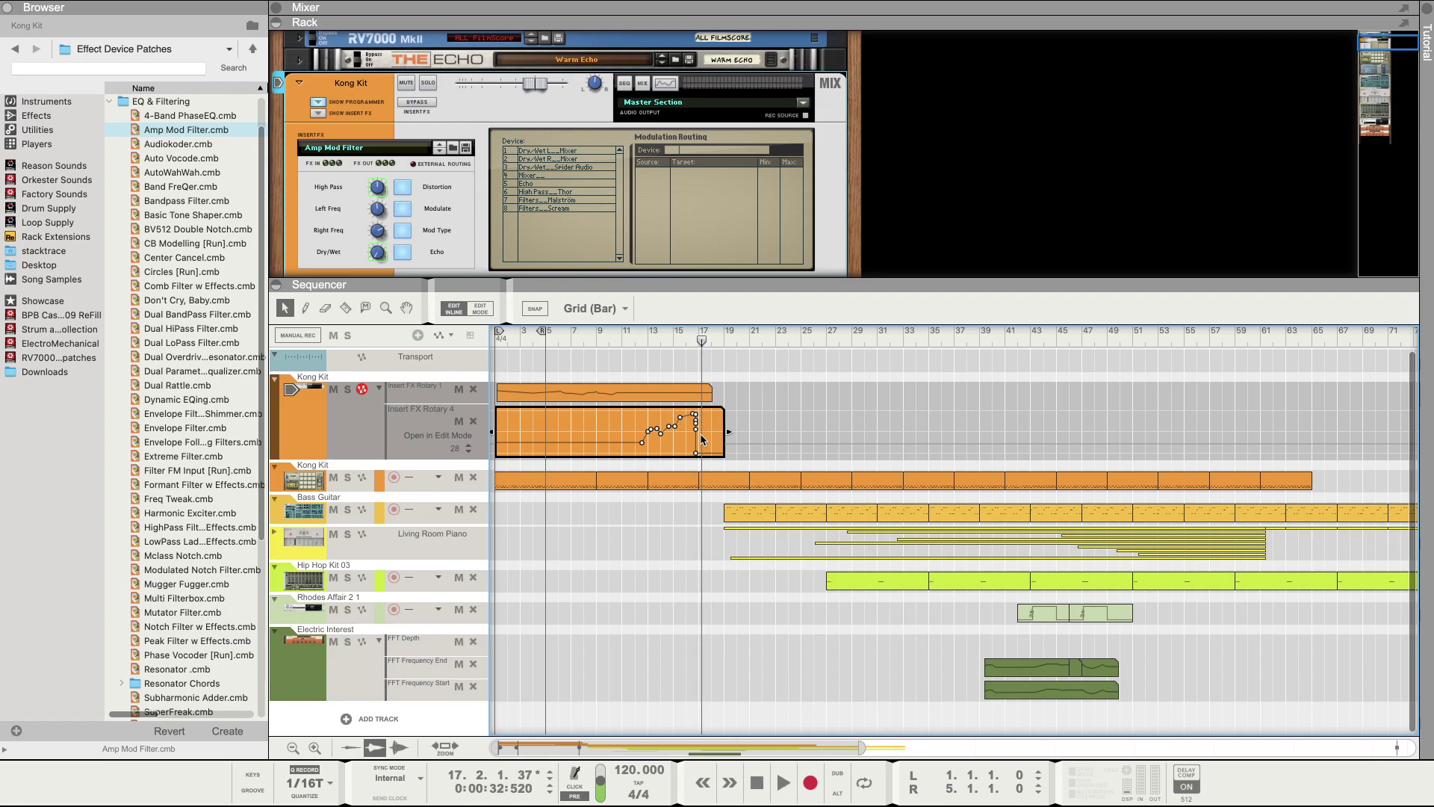
scroll(704, 431, up, 5)
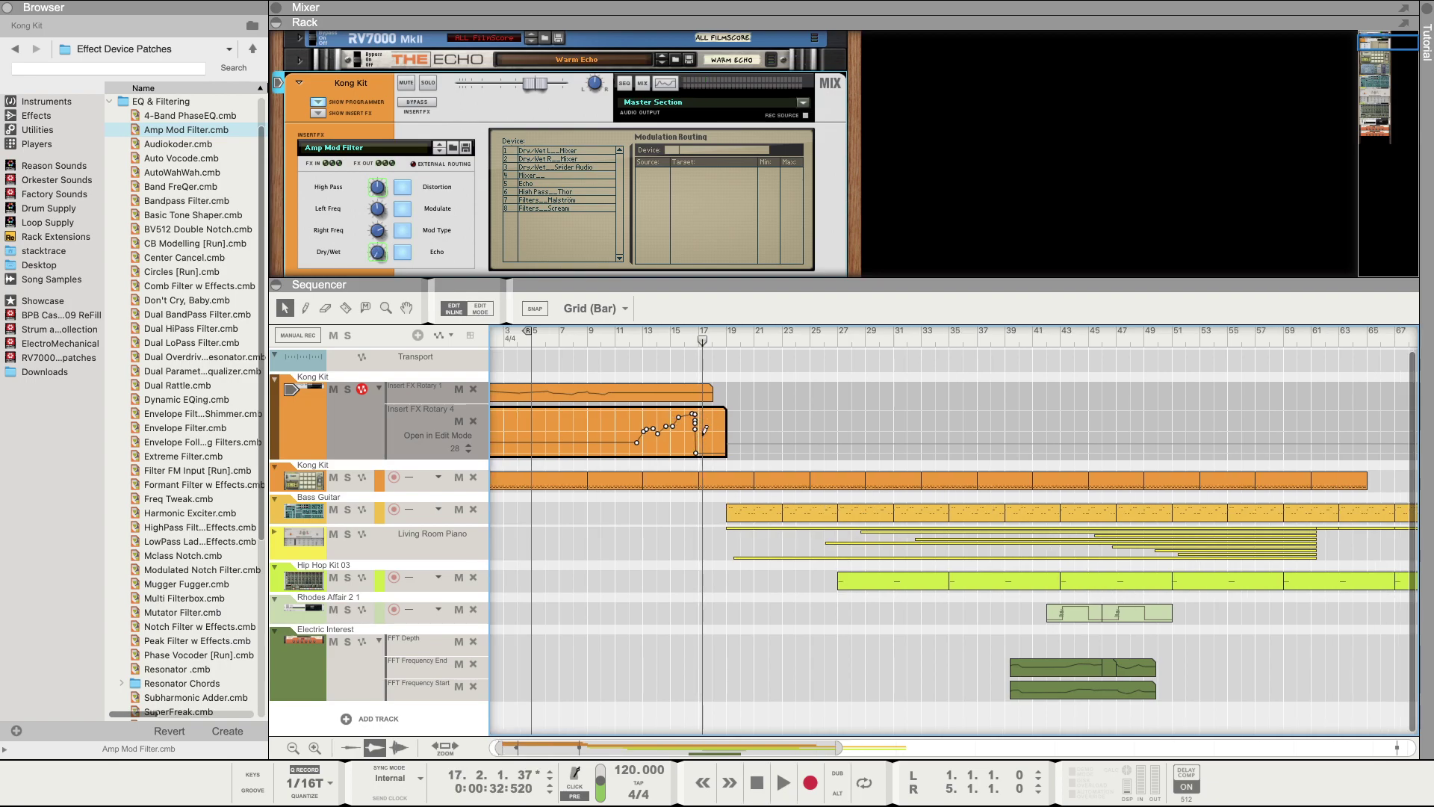
scroll(704, 431, up, 5)
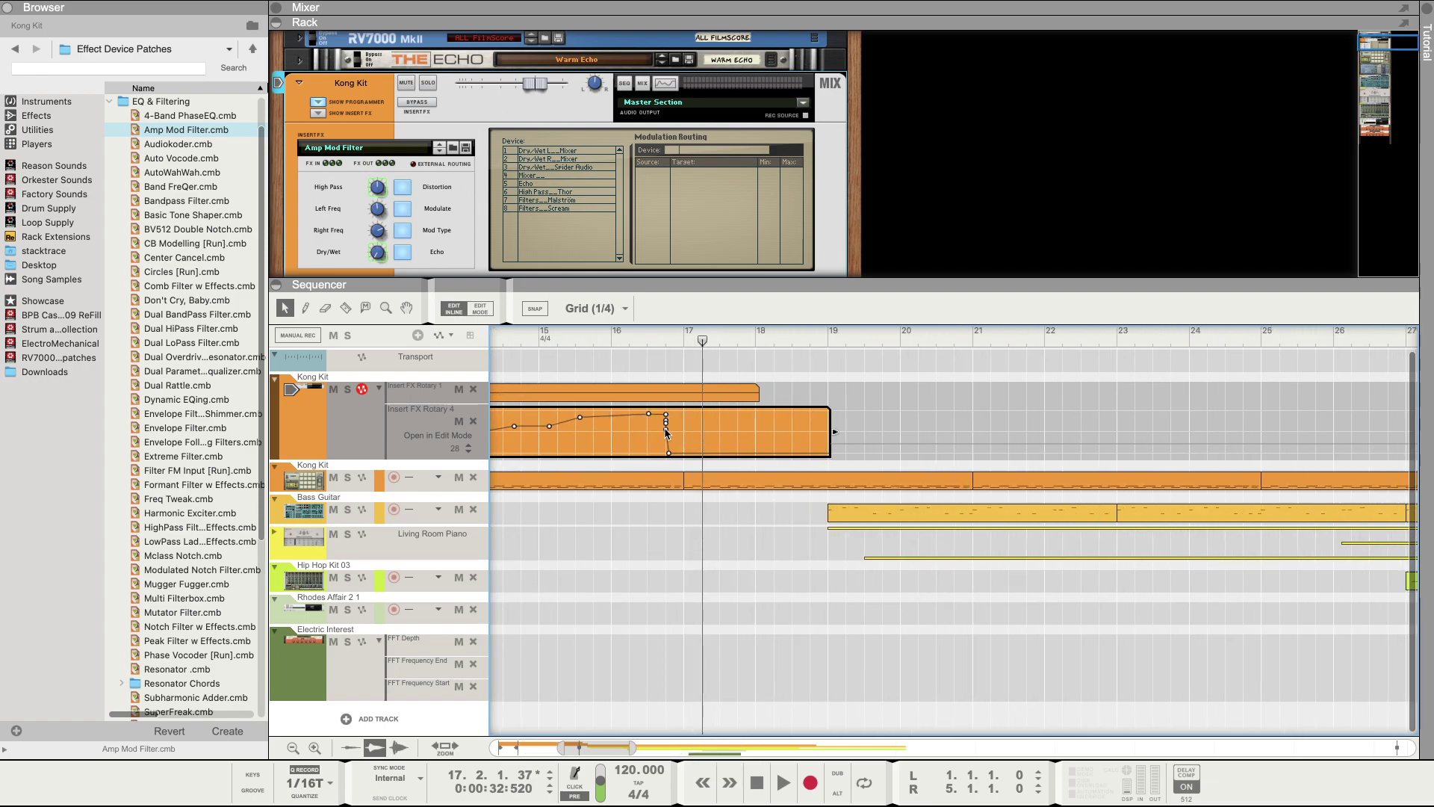
drag(668, 454, 703, 458)
drag(678, 431, 712, 433)
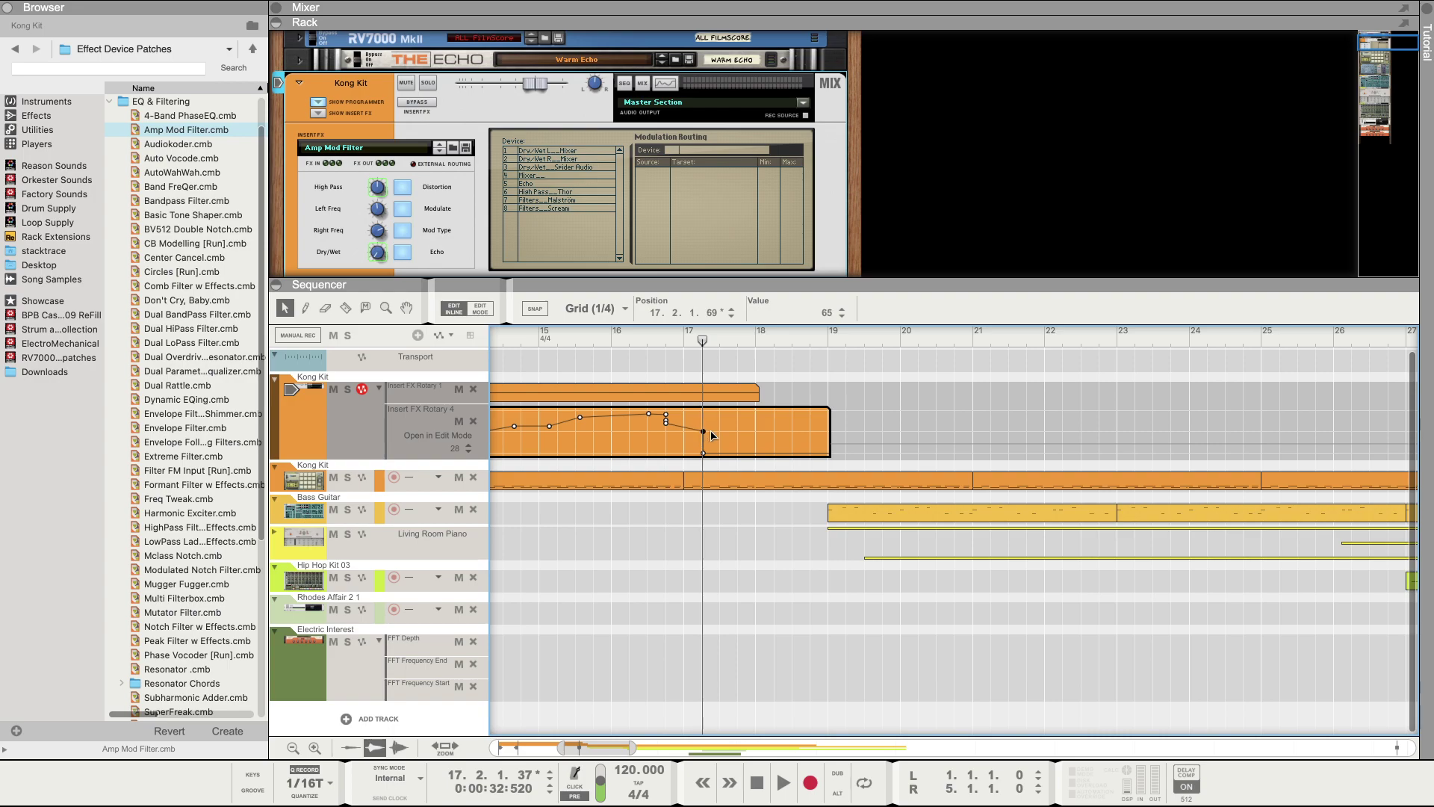
click(674, 422)
drag(666, 415, 700, 416)
click(535, 340)
key(space)
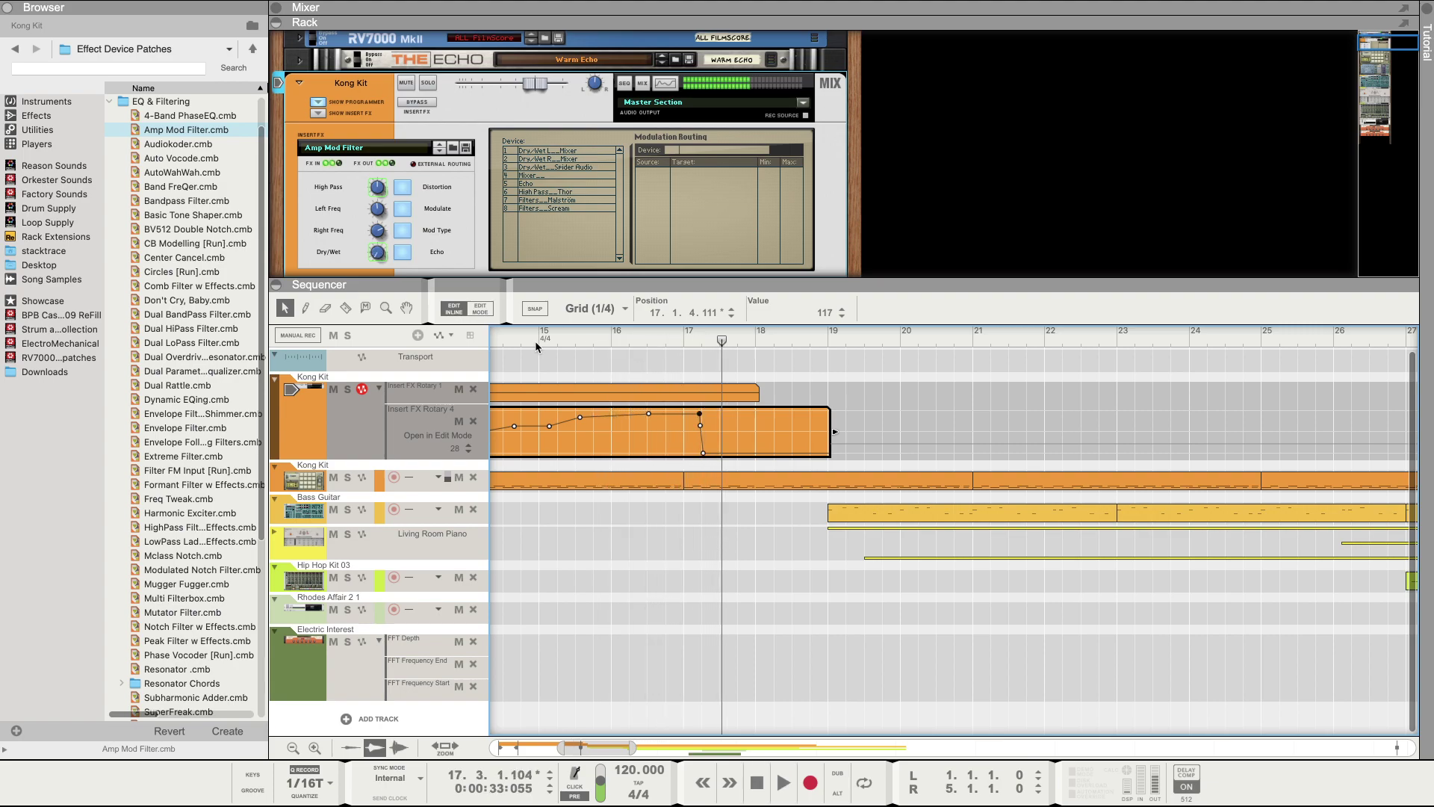
Step: Move the Insert FX Rotary 4 peak point to 16.4.3.199 with value 119, align the following point beneath it, and undo the last edit
drag(701, 415, 683, 418)
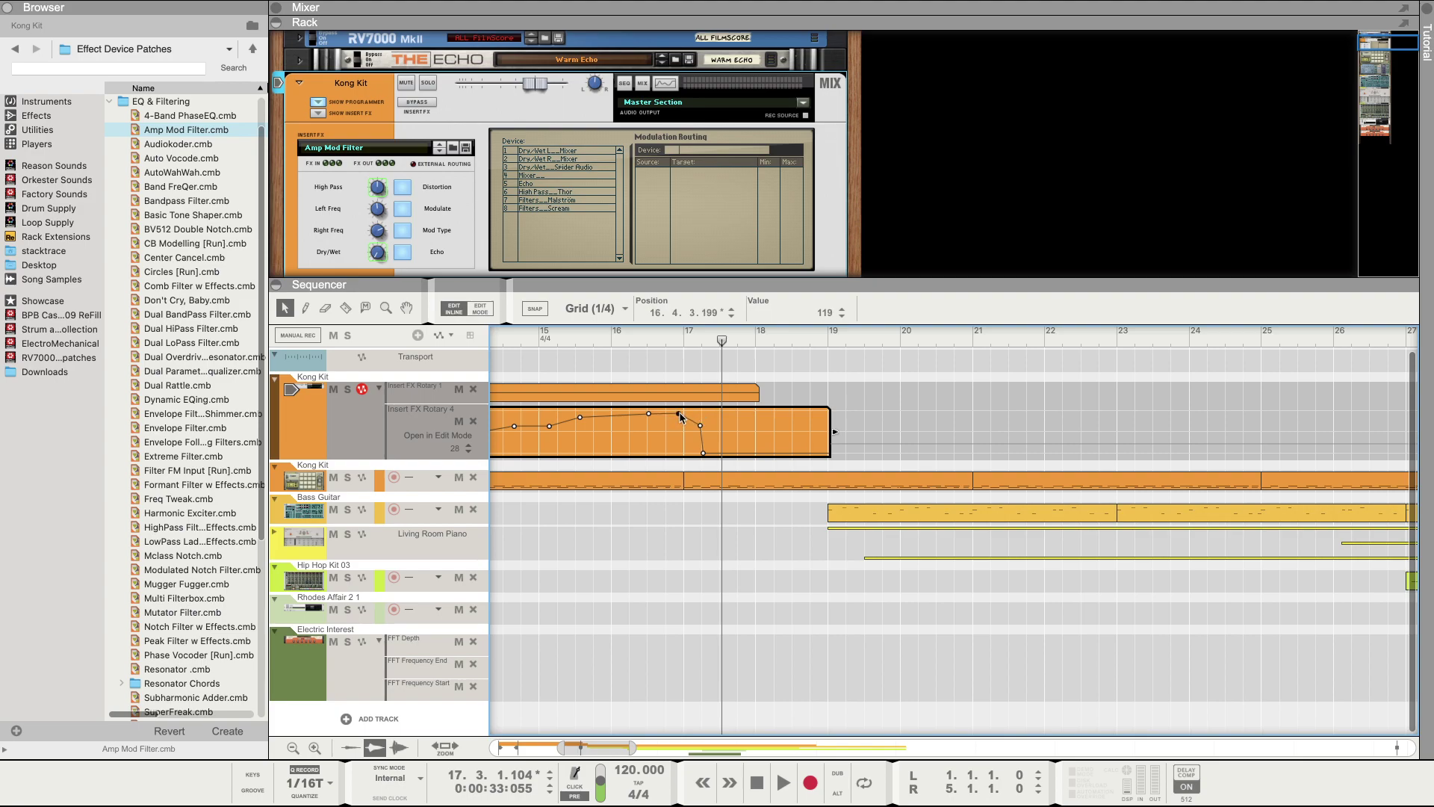
click(702, 431)
drag(701, 425, 682, 453)
right_click(539, 337)
key(Escape)
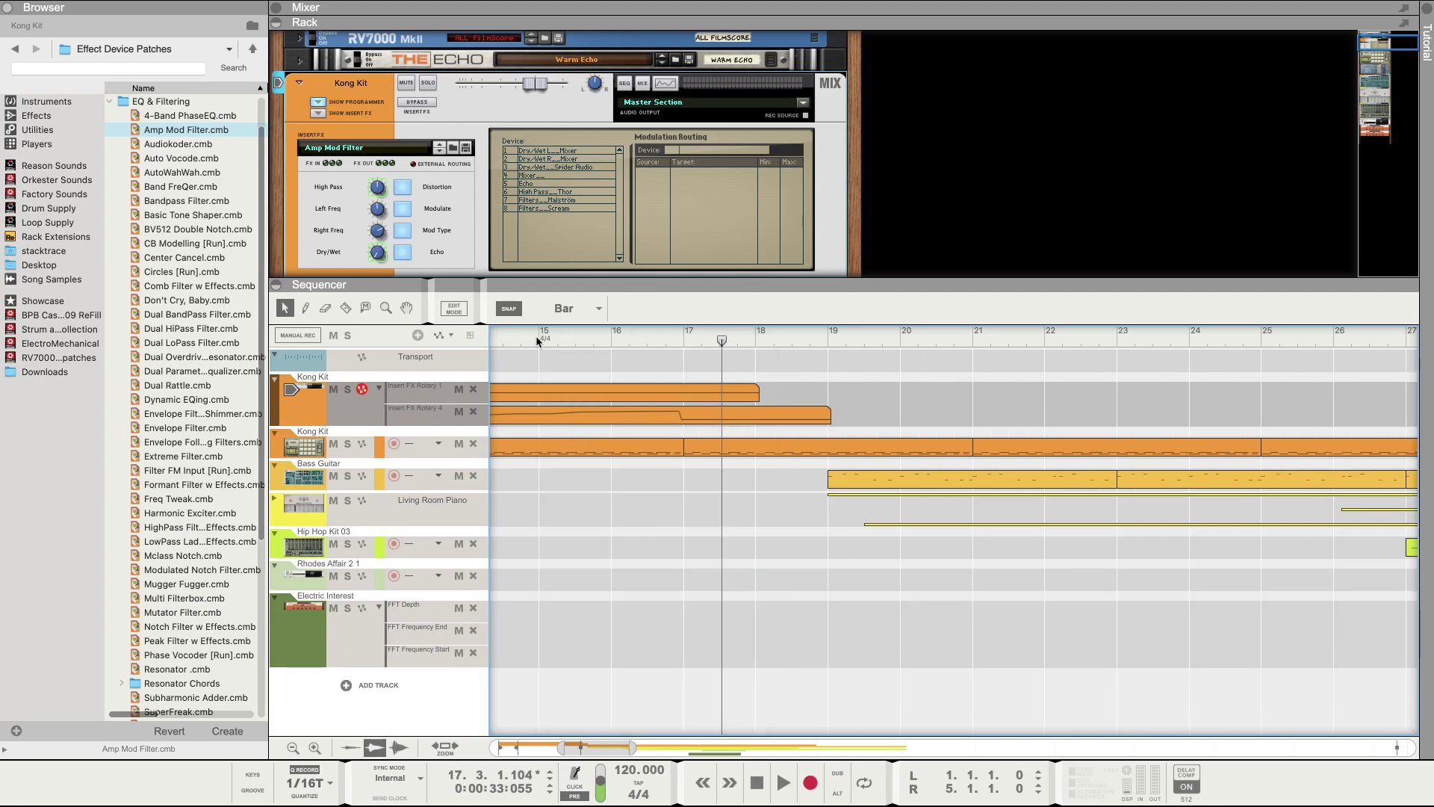
key(ctrl+z)
Step: Audition the Insert FX Rotary 4 automation from bar 15, move its zero-value point to 16.4.4.117, and reset the song position before bar 15
click(568, 340)
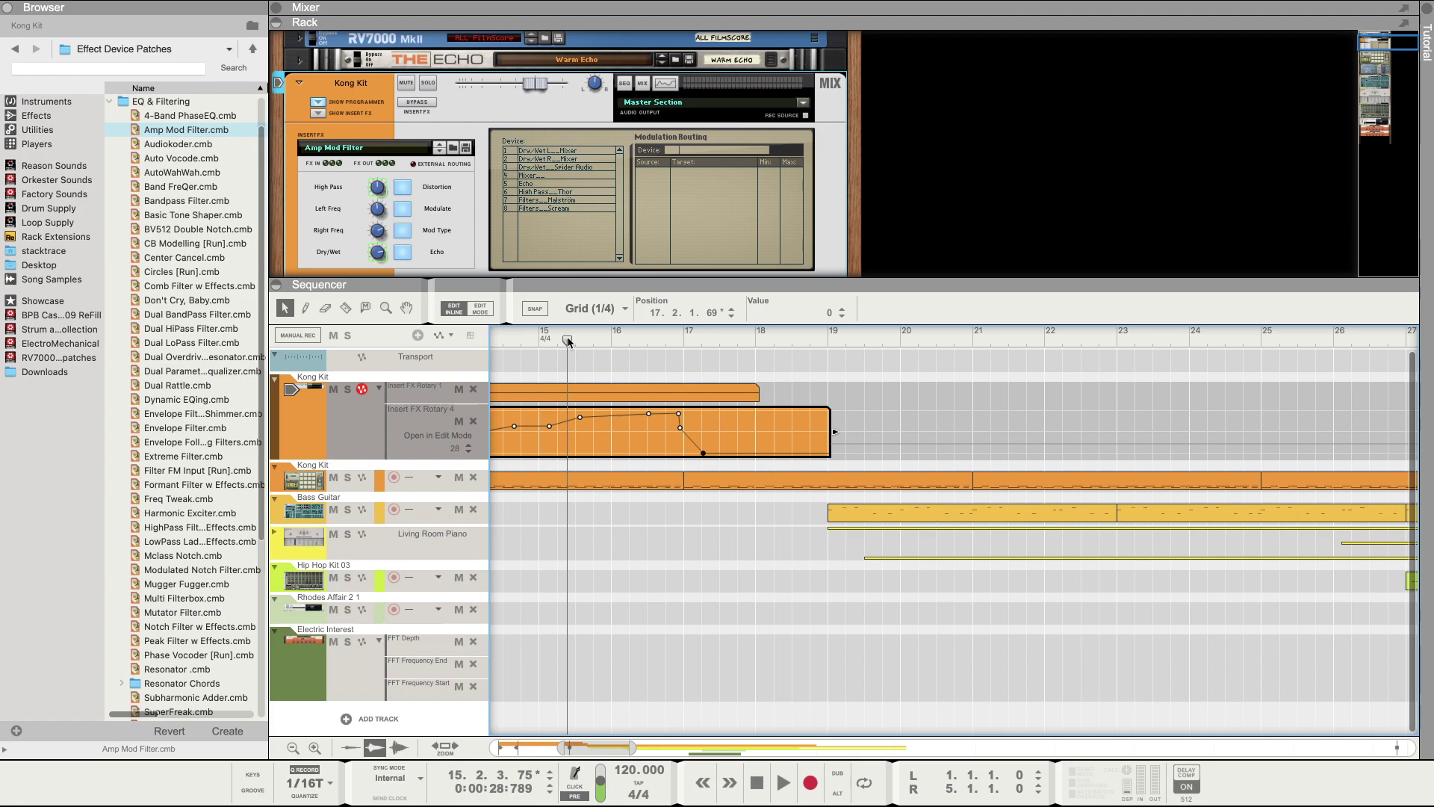
key(space)
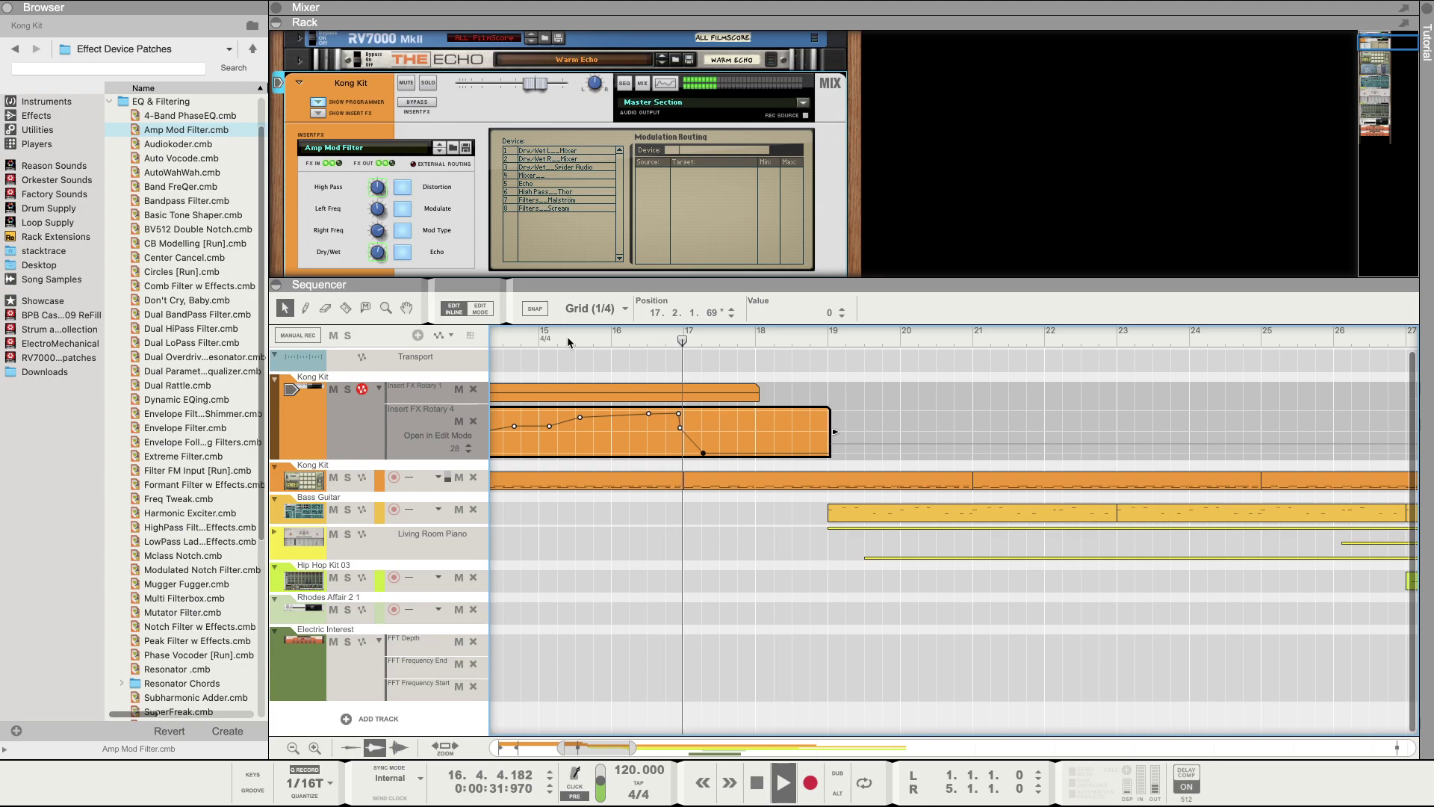
key(space)
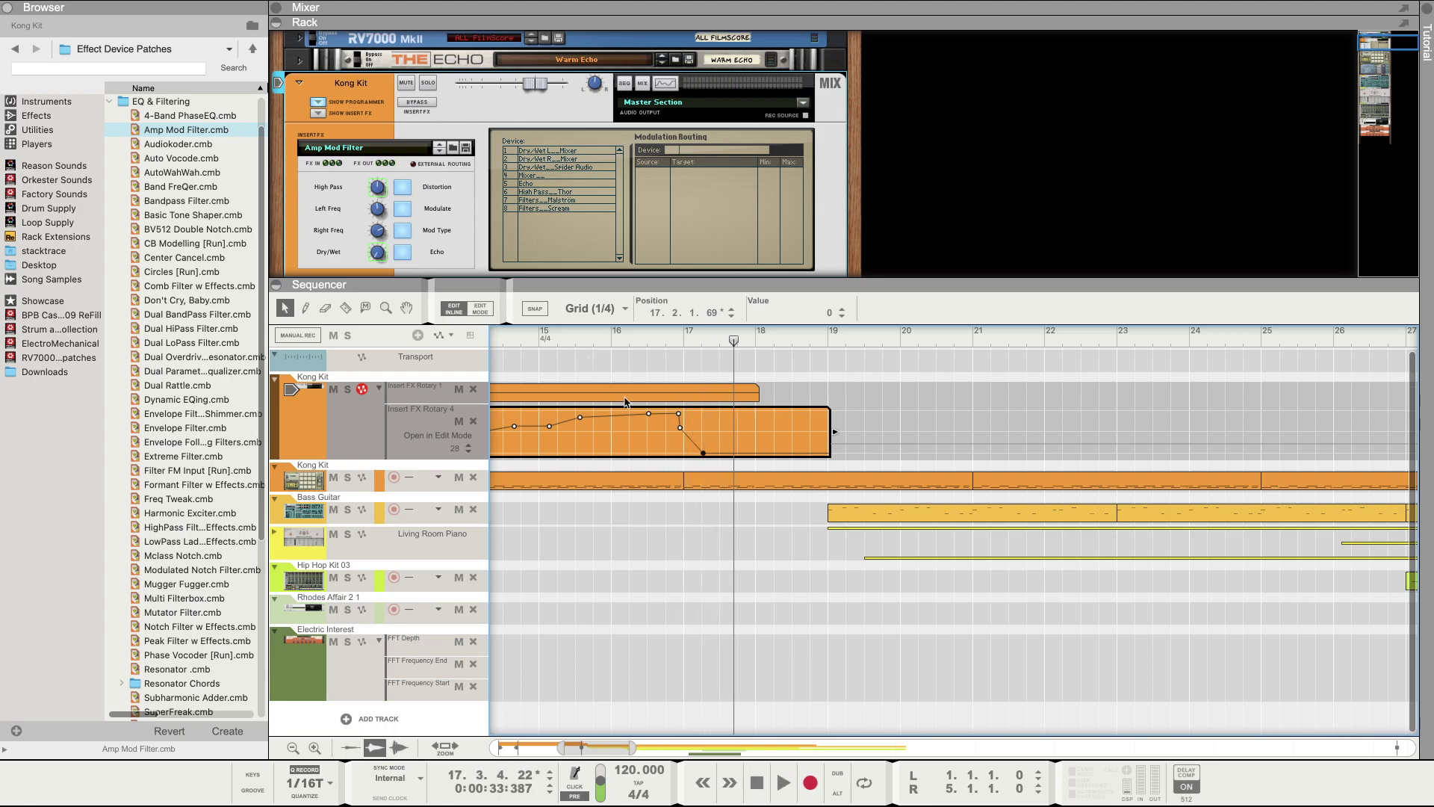
drag(703, 453, 686, 457)
click(536, 338)
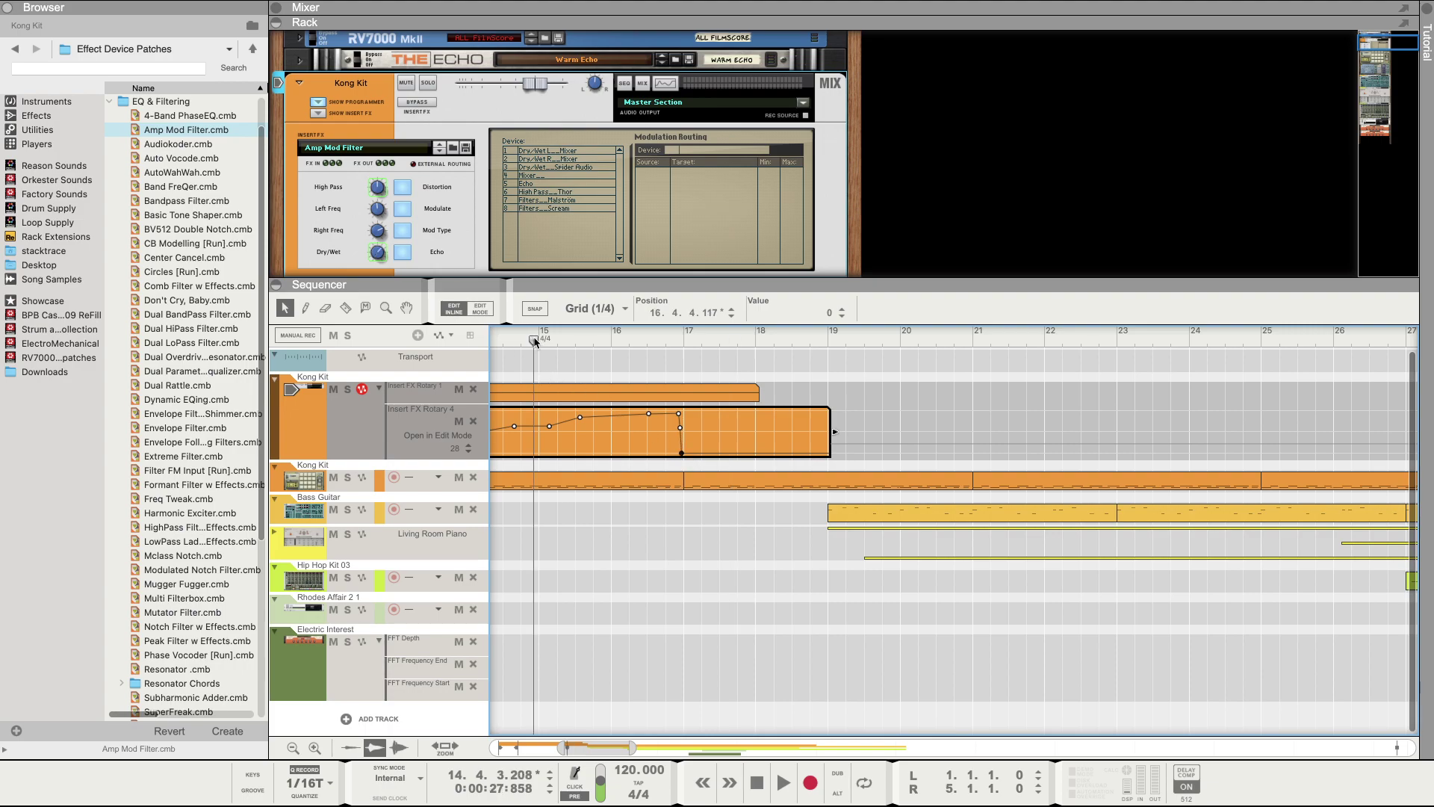
Step: Audition the Insert FX Rotary 4 automation from just before bar 15 and close the clip's inline editing
key(space)
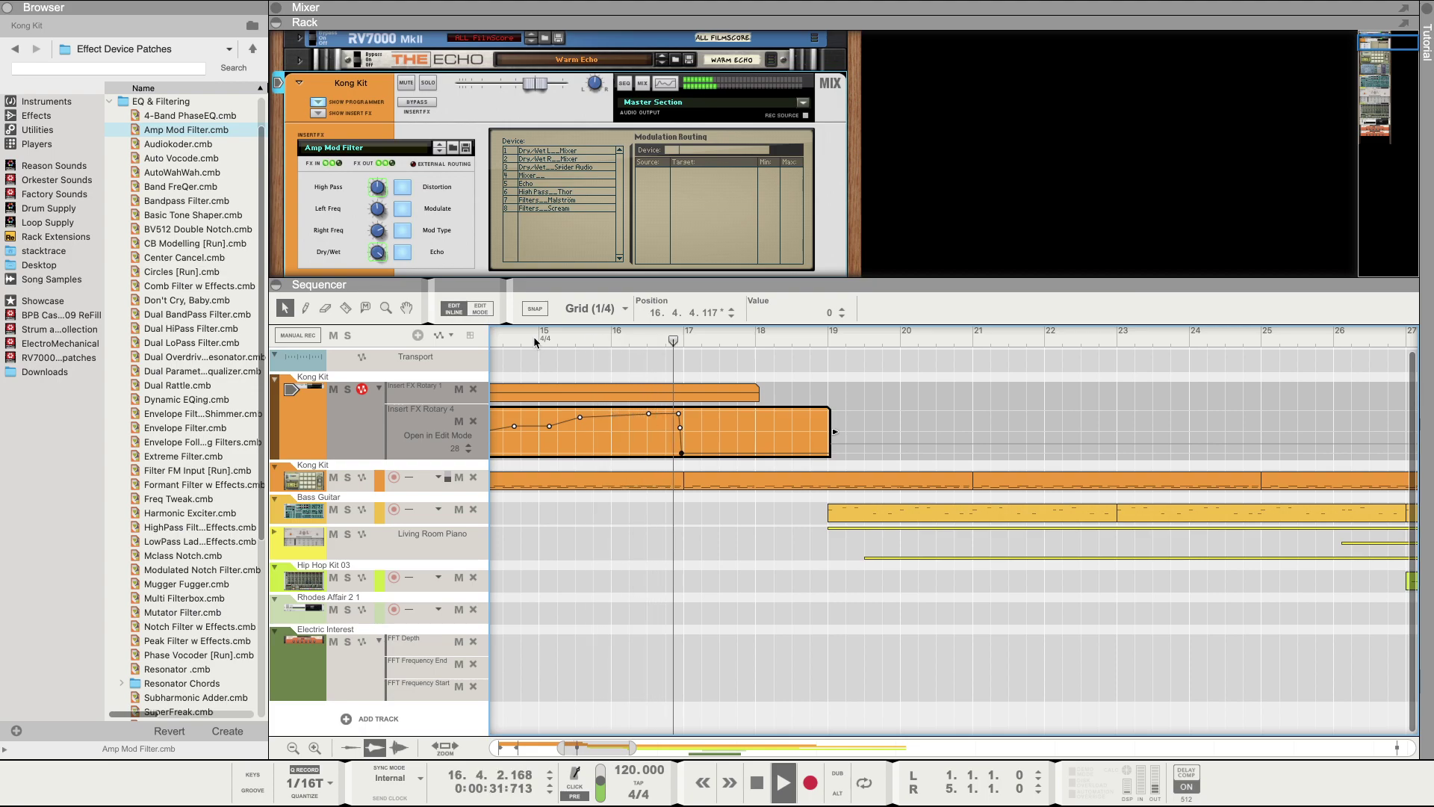
key(space)
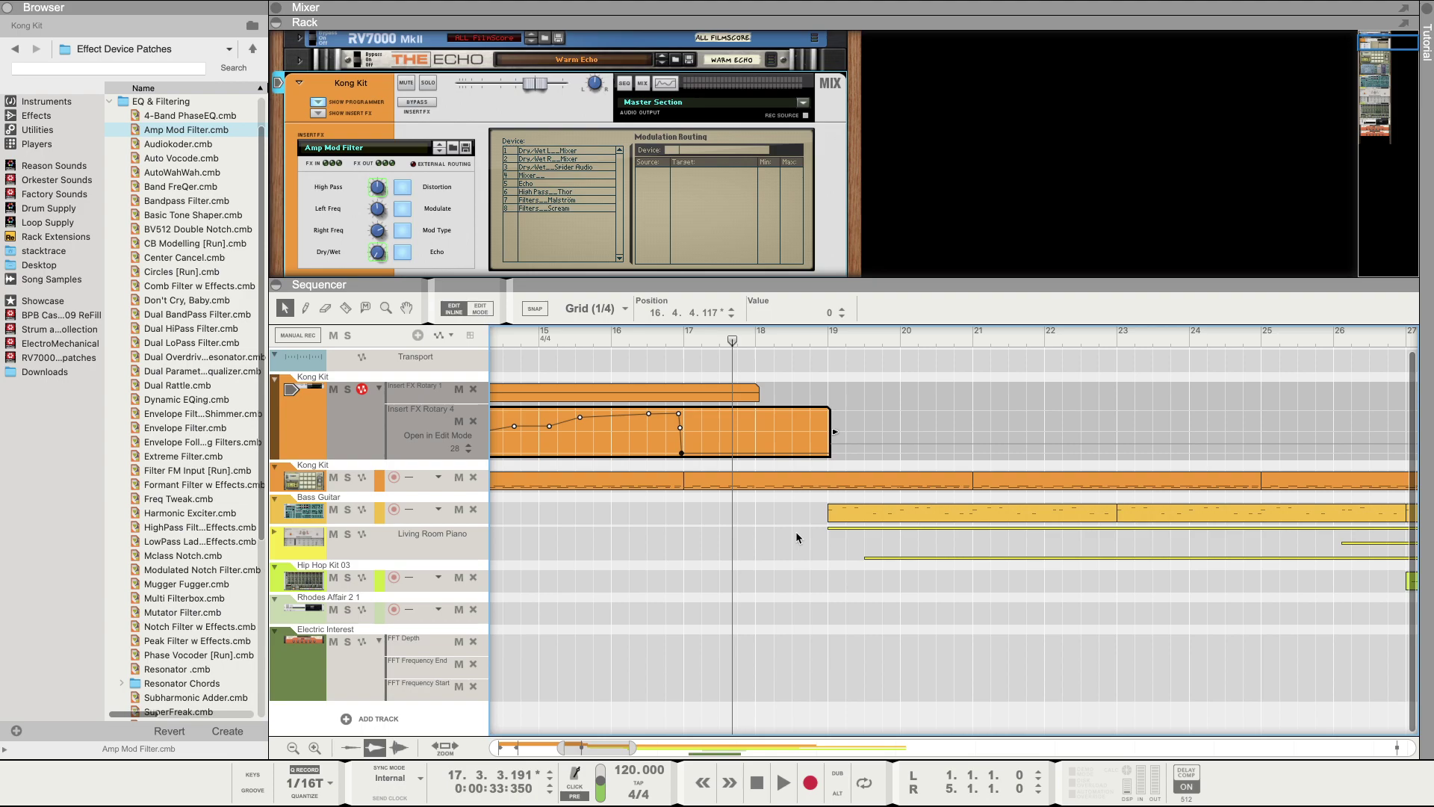
scroll(796, 531, down, 3)
scroll(798, 527, down, 5)
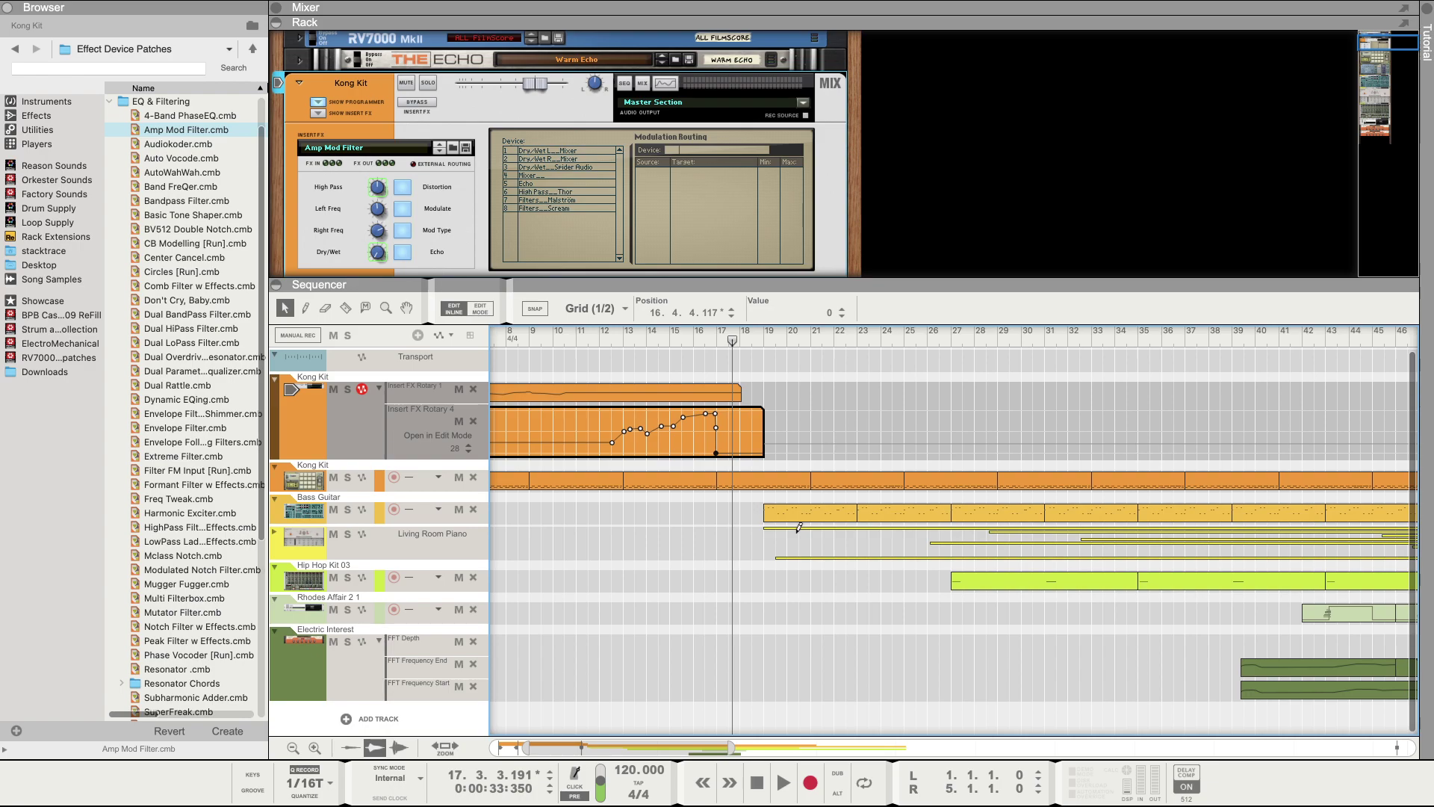
scroll(799, 527, down, 1)
scroll(798, 527, down, 1)
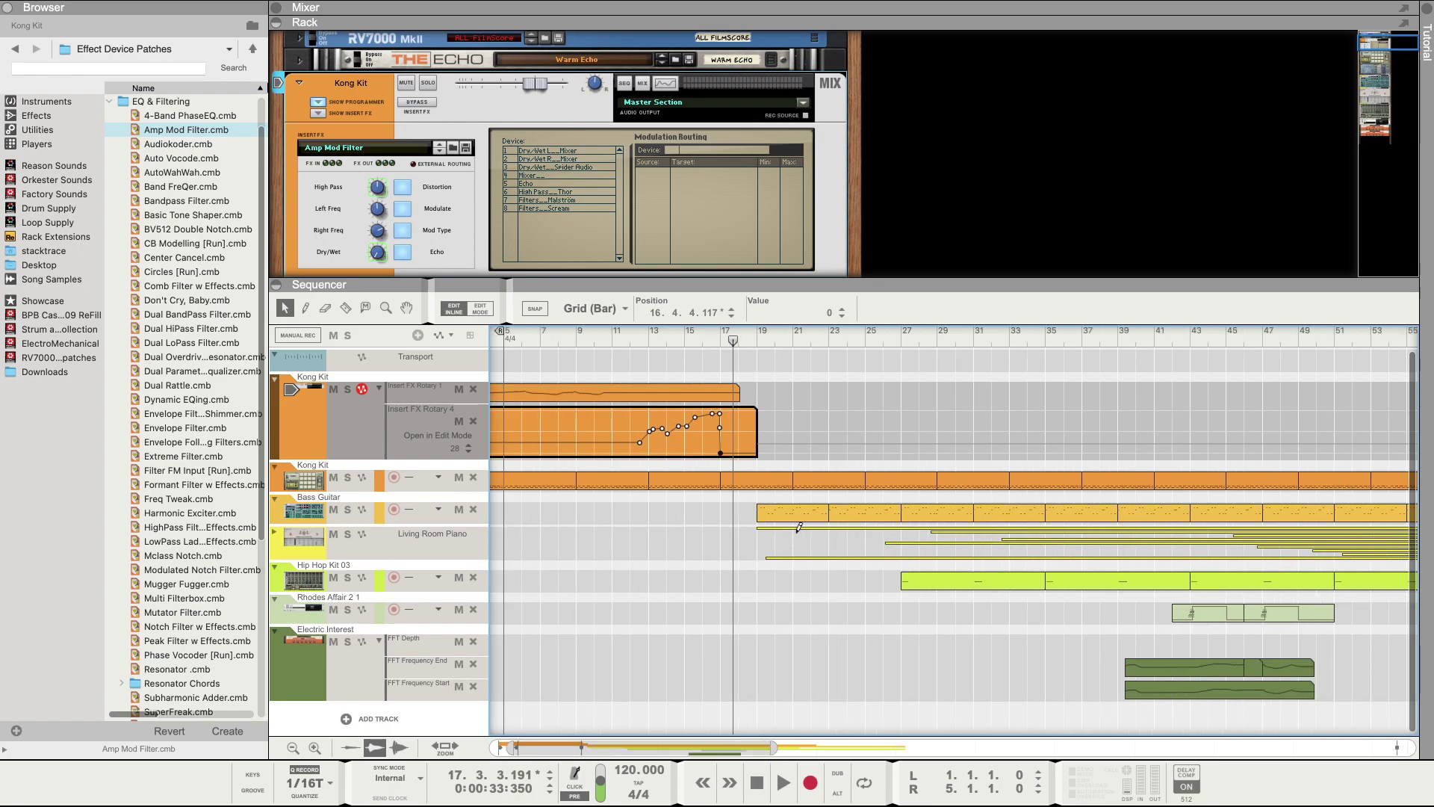
scroll(799, 528, down, 3)
scroll(798, 527, down, 1)
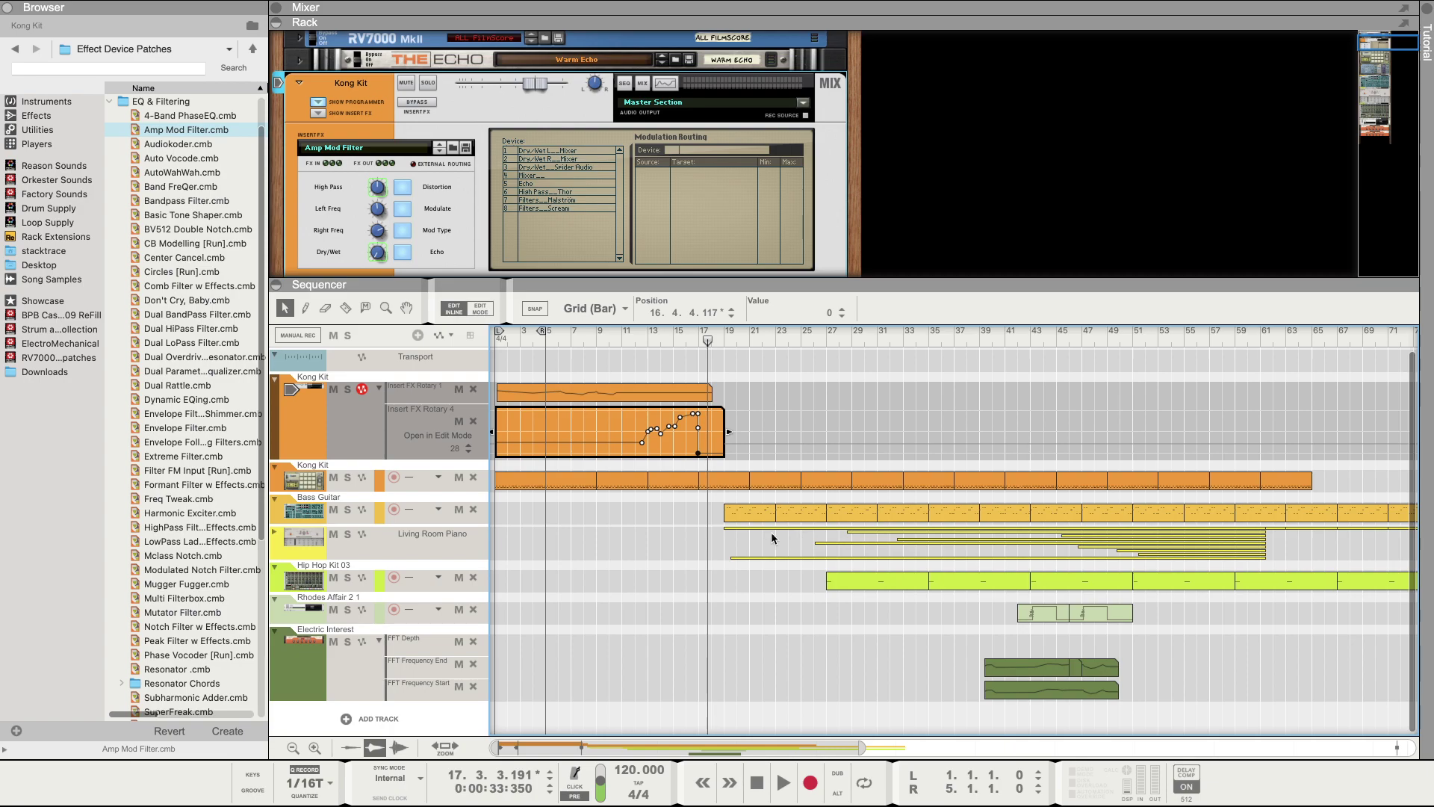
double_click(701, 700)
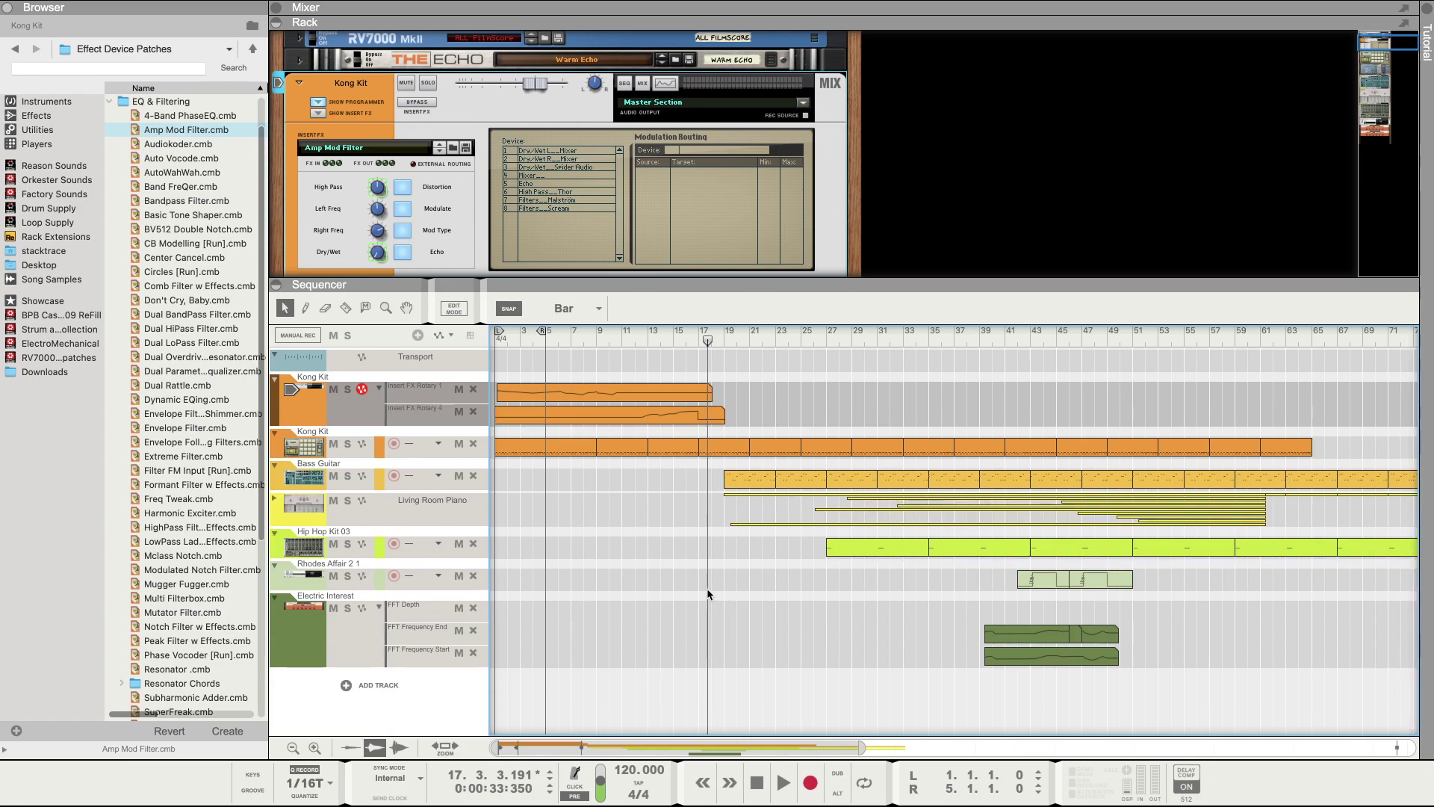
Step: Move all clips from the Bass Guitar track down to Electric Interest two bars earlier, starting the bass at bar 17, and audition from bar 13
drag(701, 459, 1303, 693)
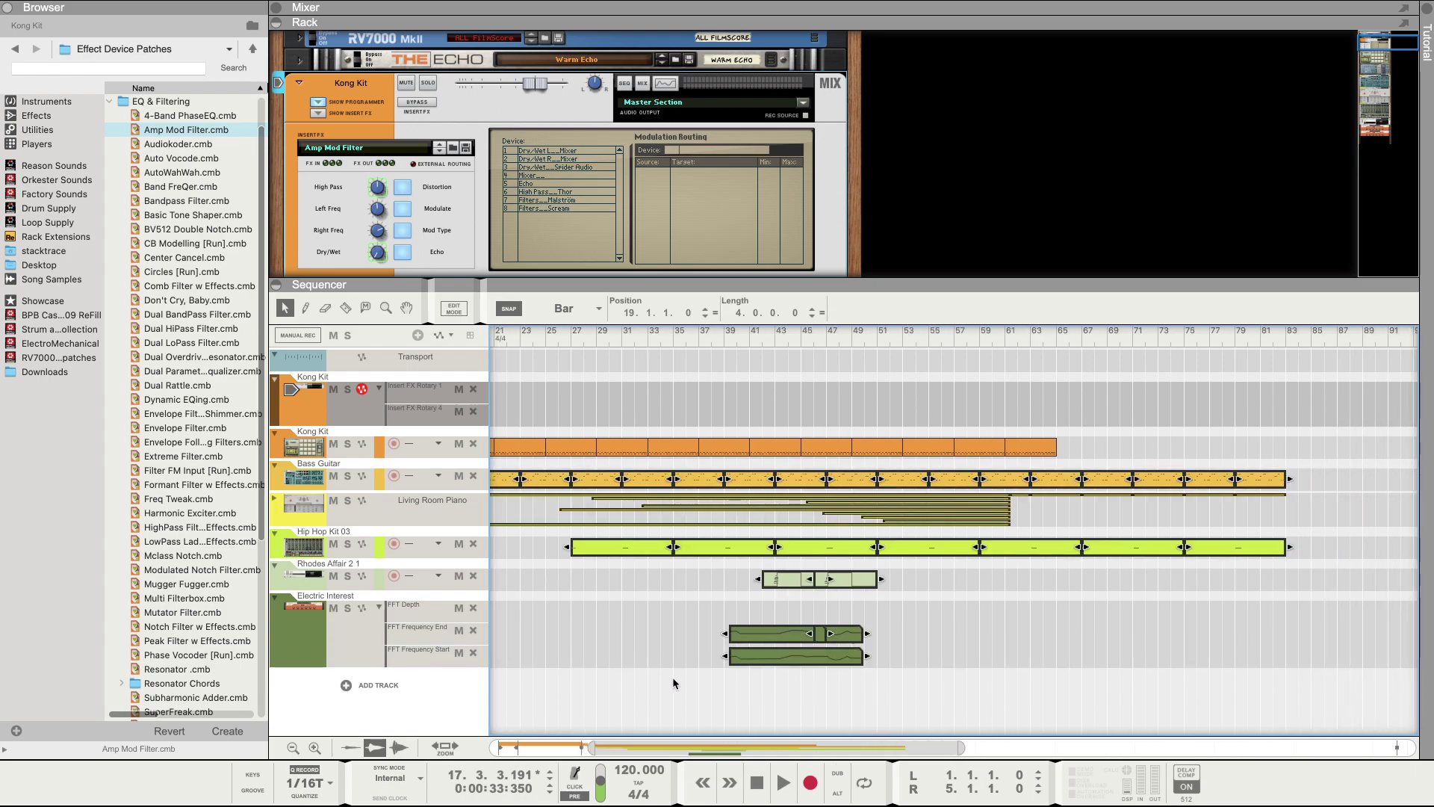
scroll(668, 675, left, 10)
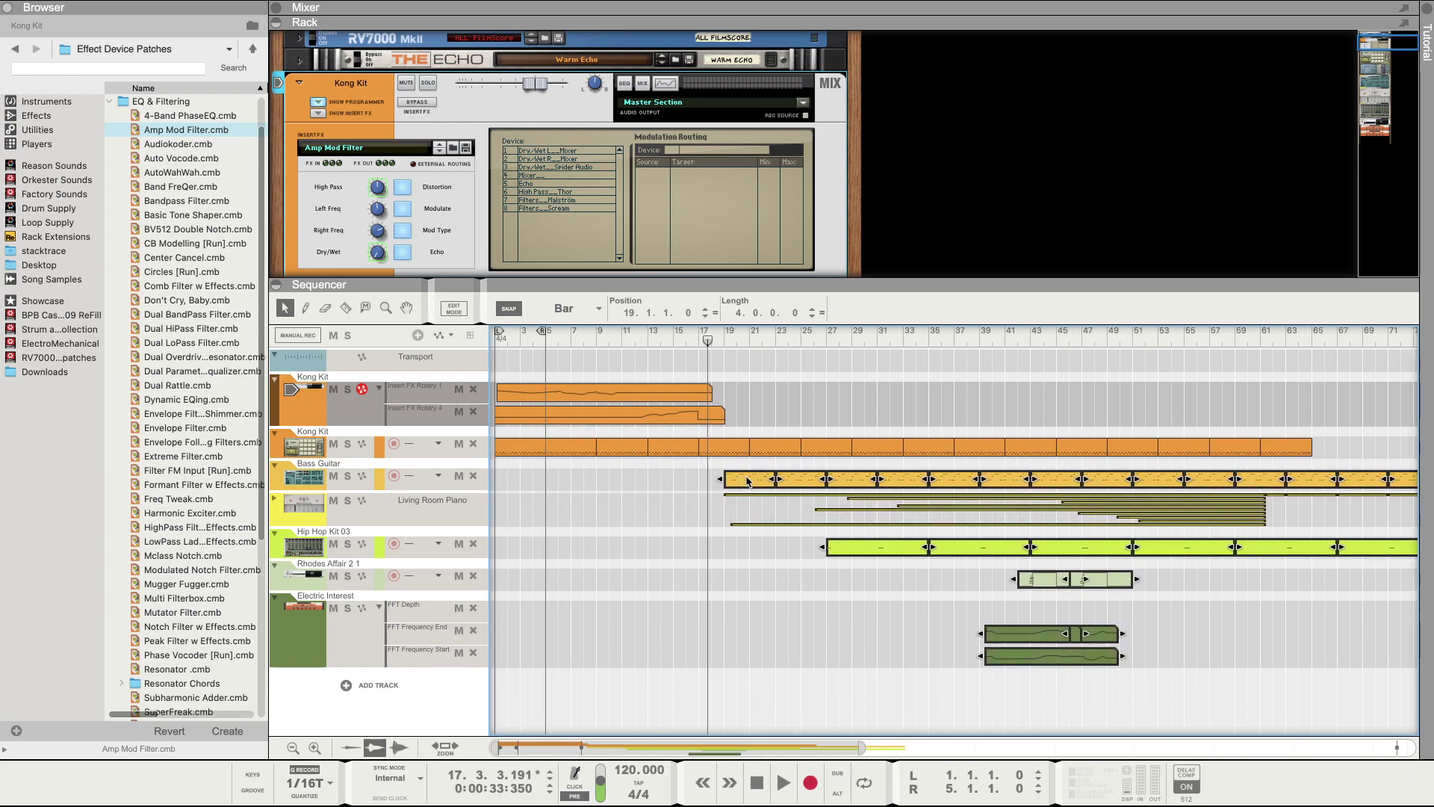
drag(748, 482, 718, 481)
click(651, 336)
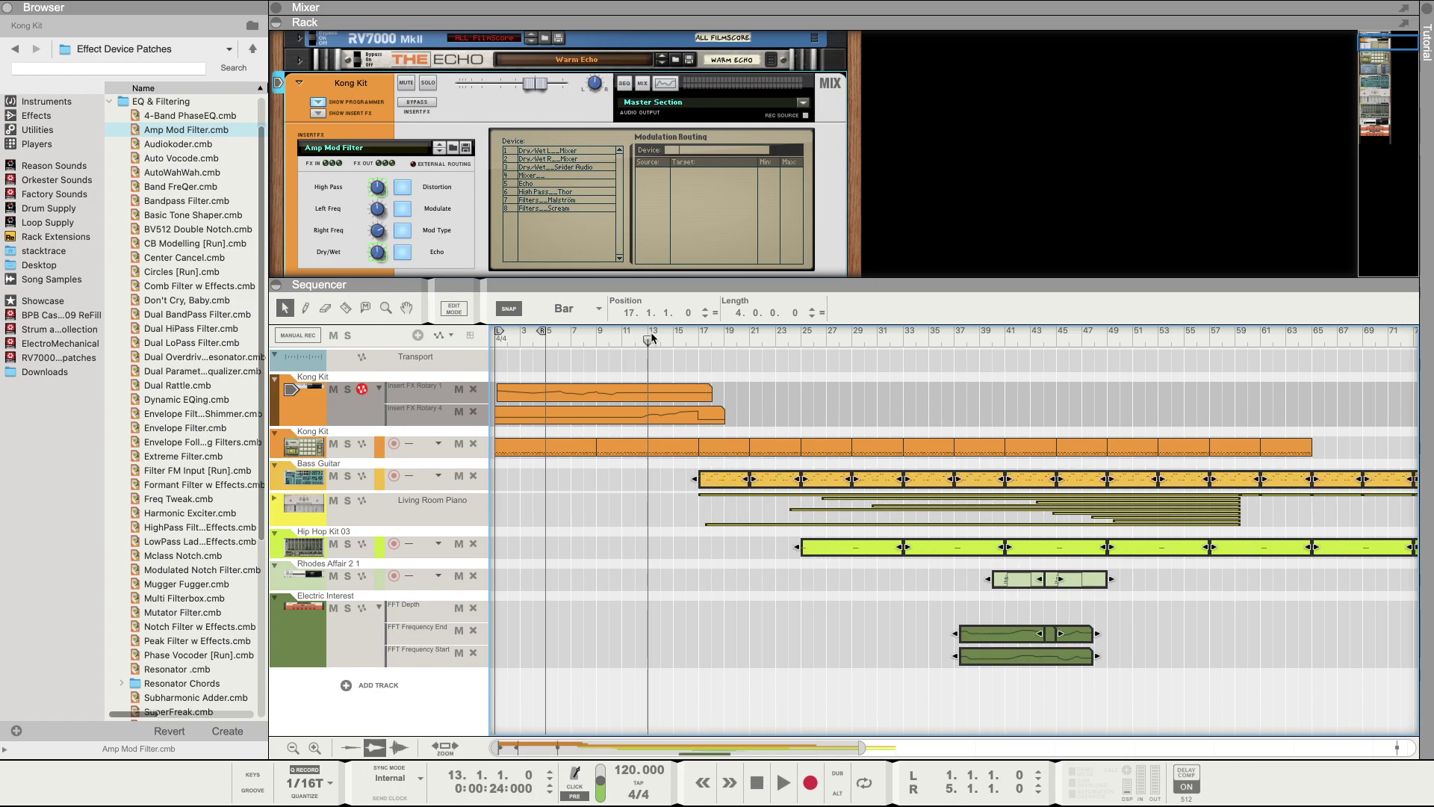
key(space)
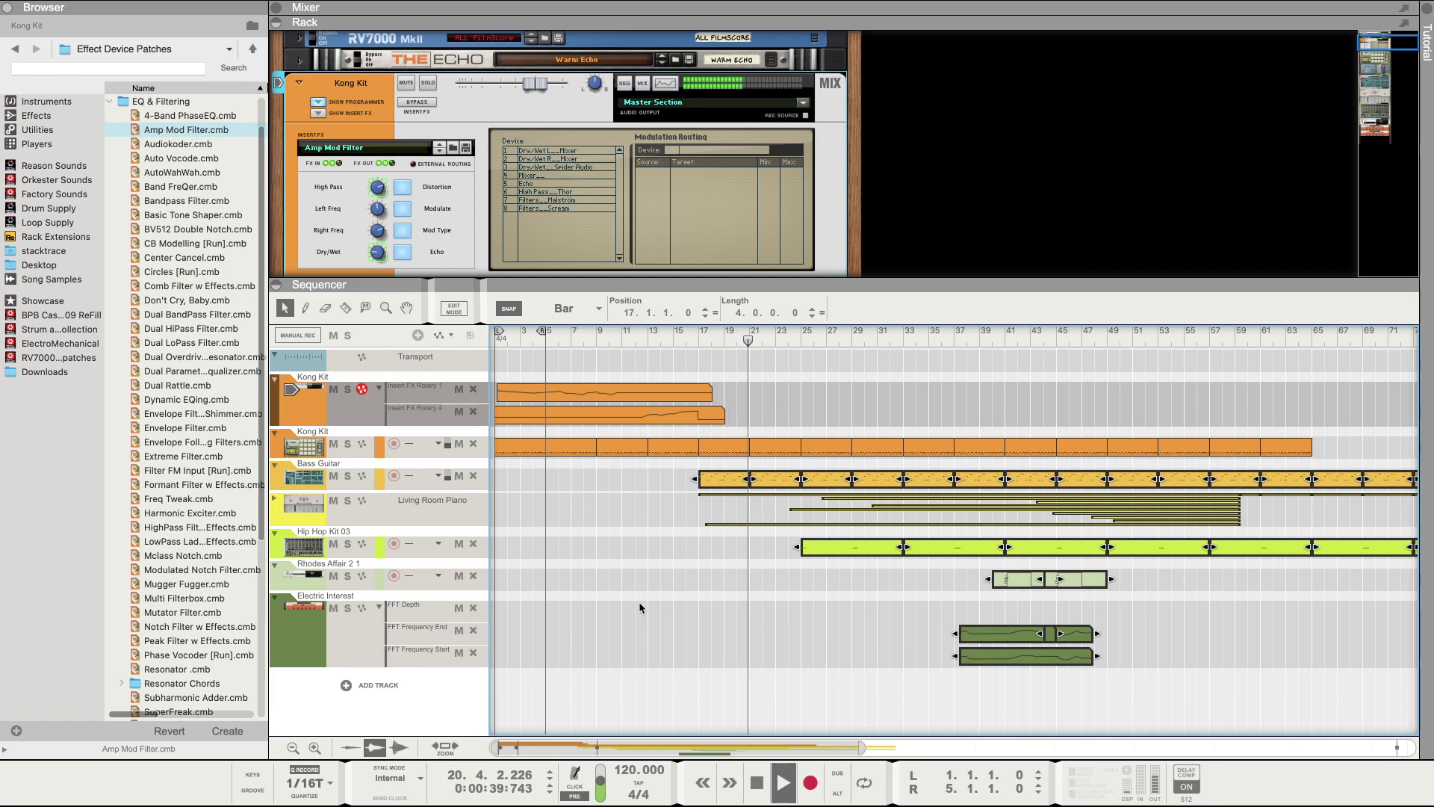
key(space)
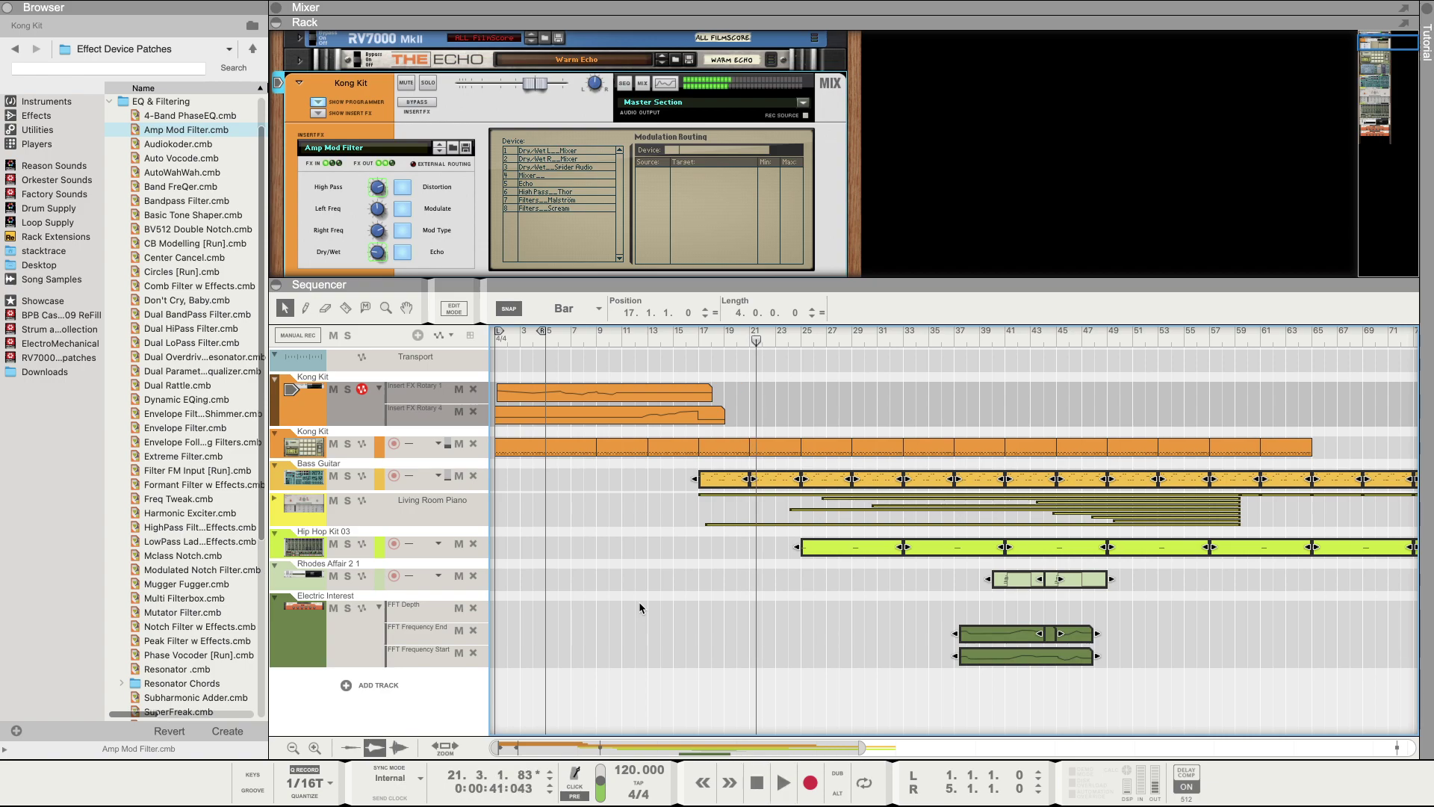
click(679, 486)
drag(679, 475, 1329, 508)
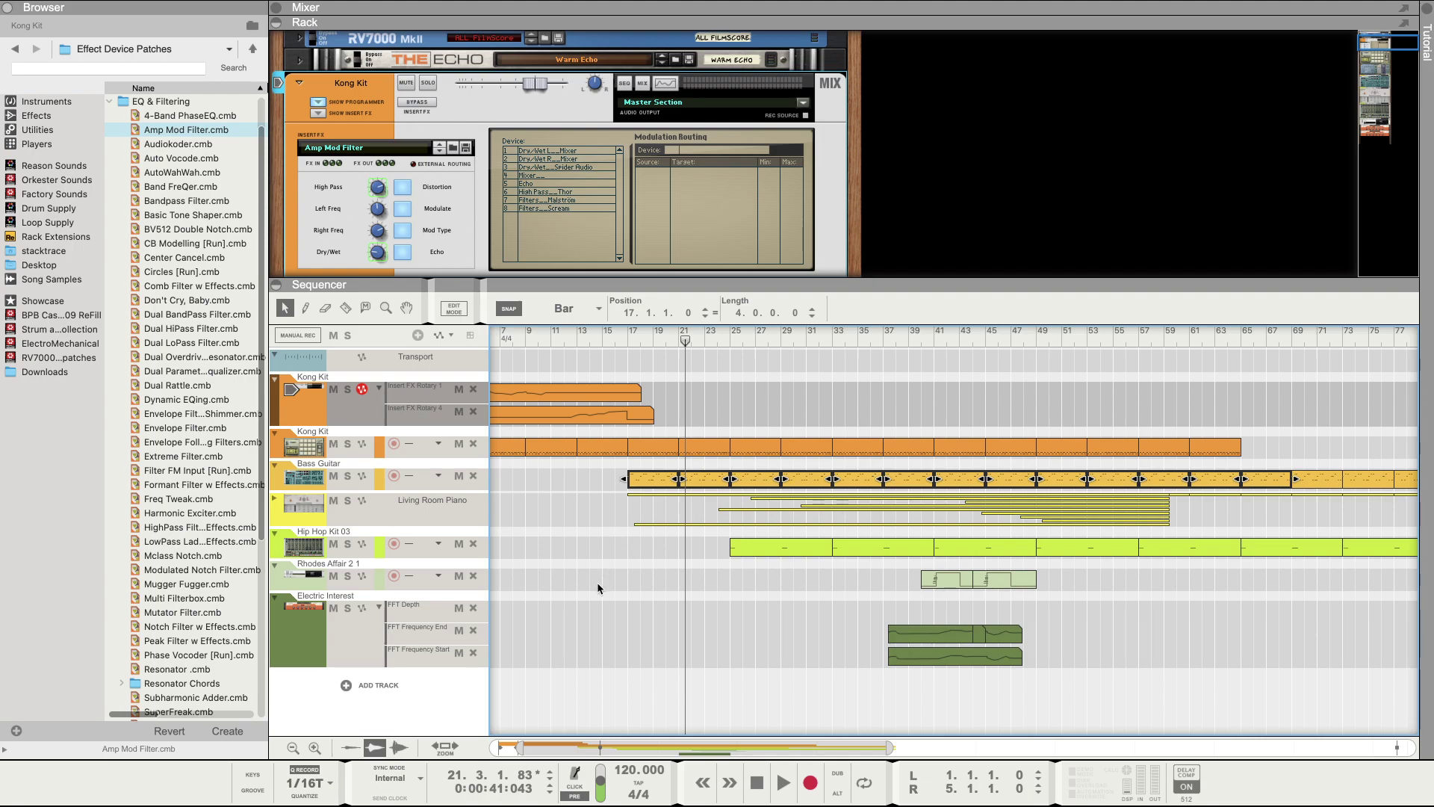
scroll(598, 581, left, 3)
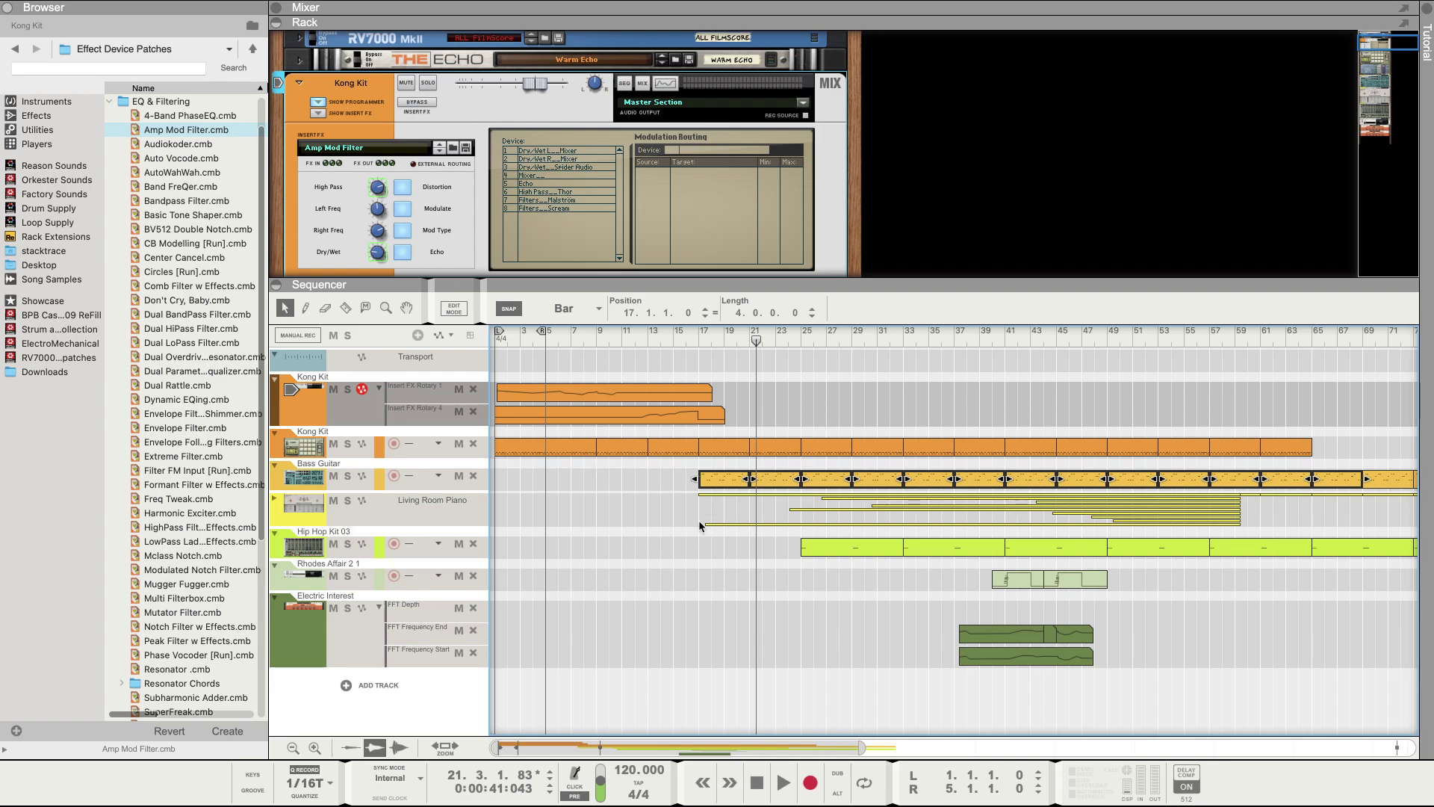
Step: Select all the Living Room Piano clips and move them together so the first one starts at bar 33
click(448, 521)
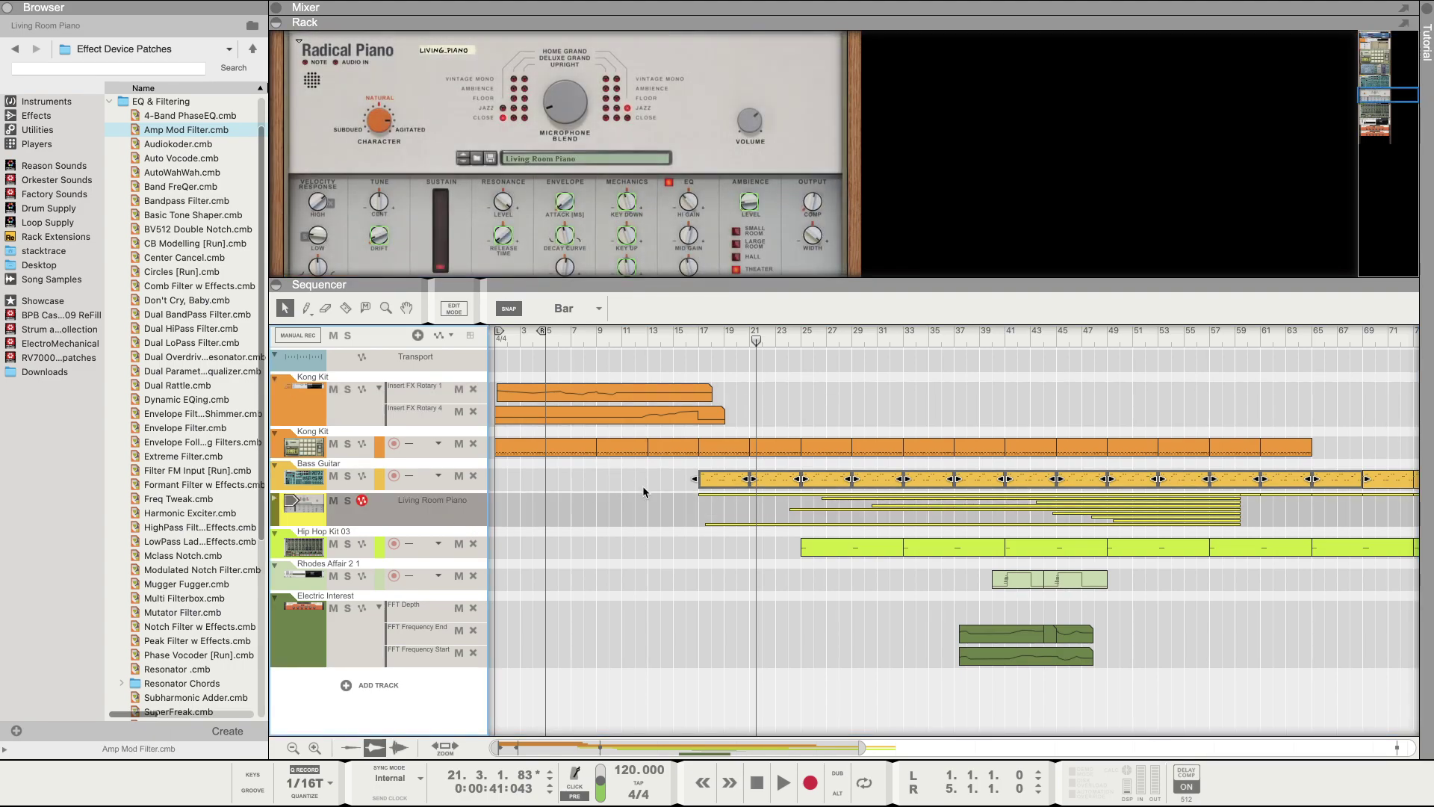
drag(694, 492, 1262, 523)
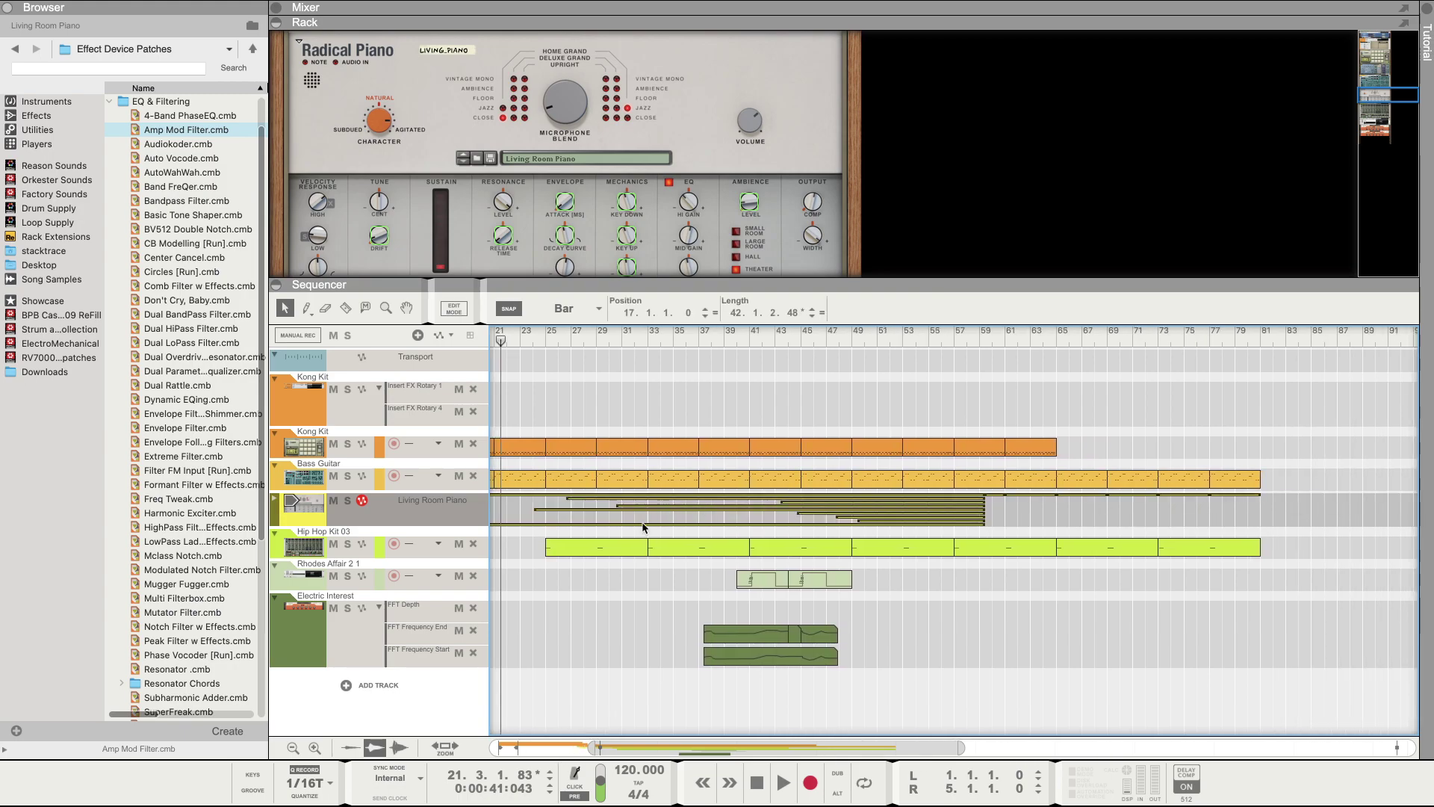
scroll(558, 600, left, 10)
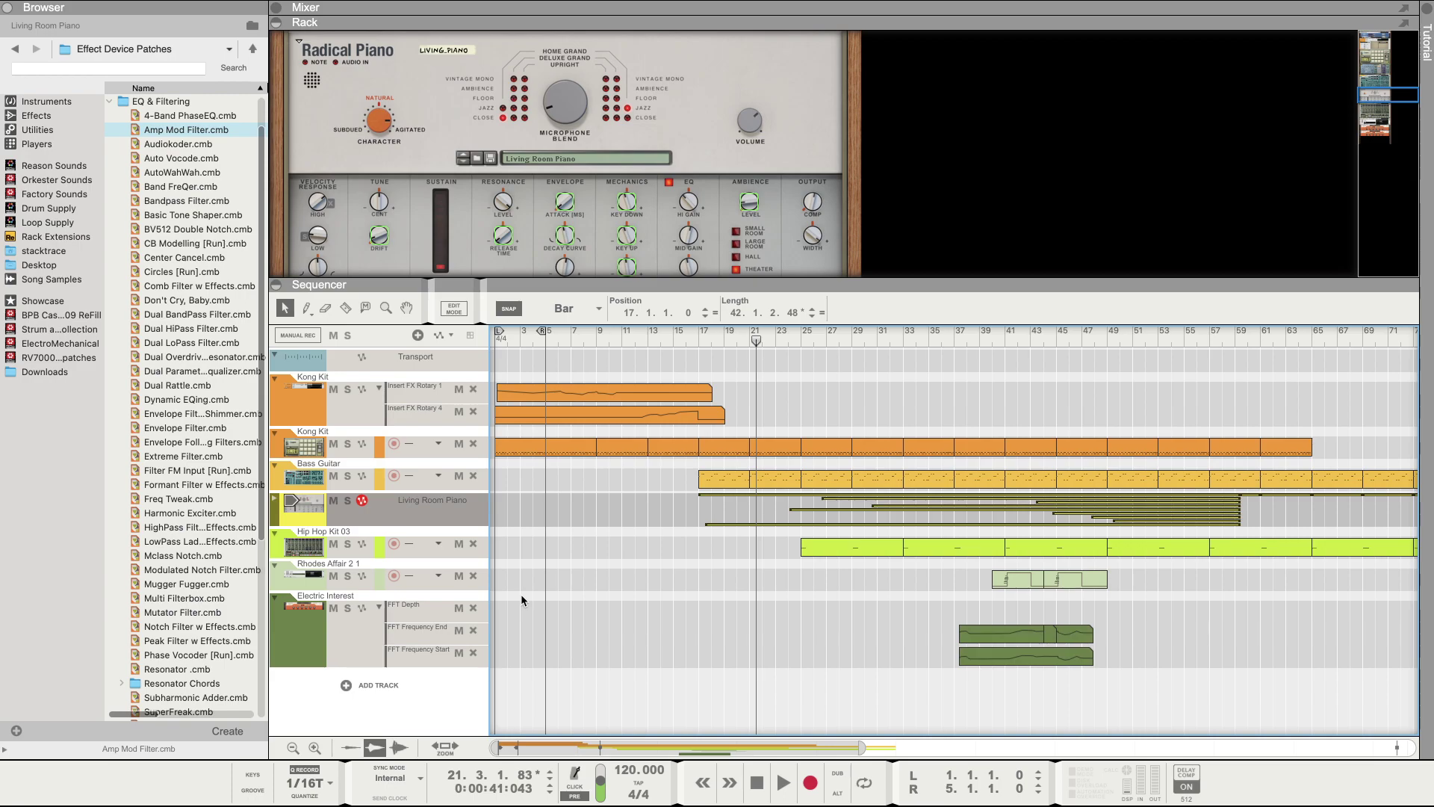
scroll(522, 594, right, 2)
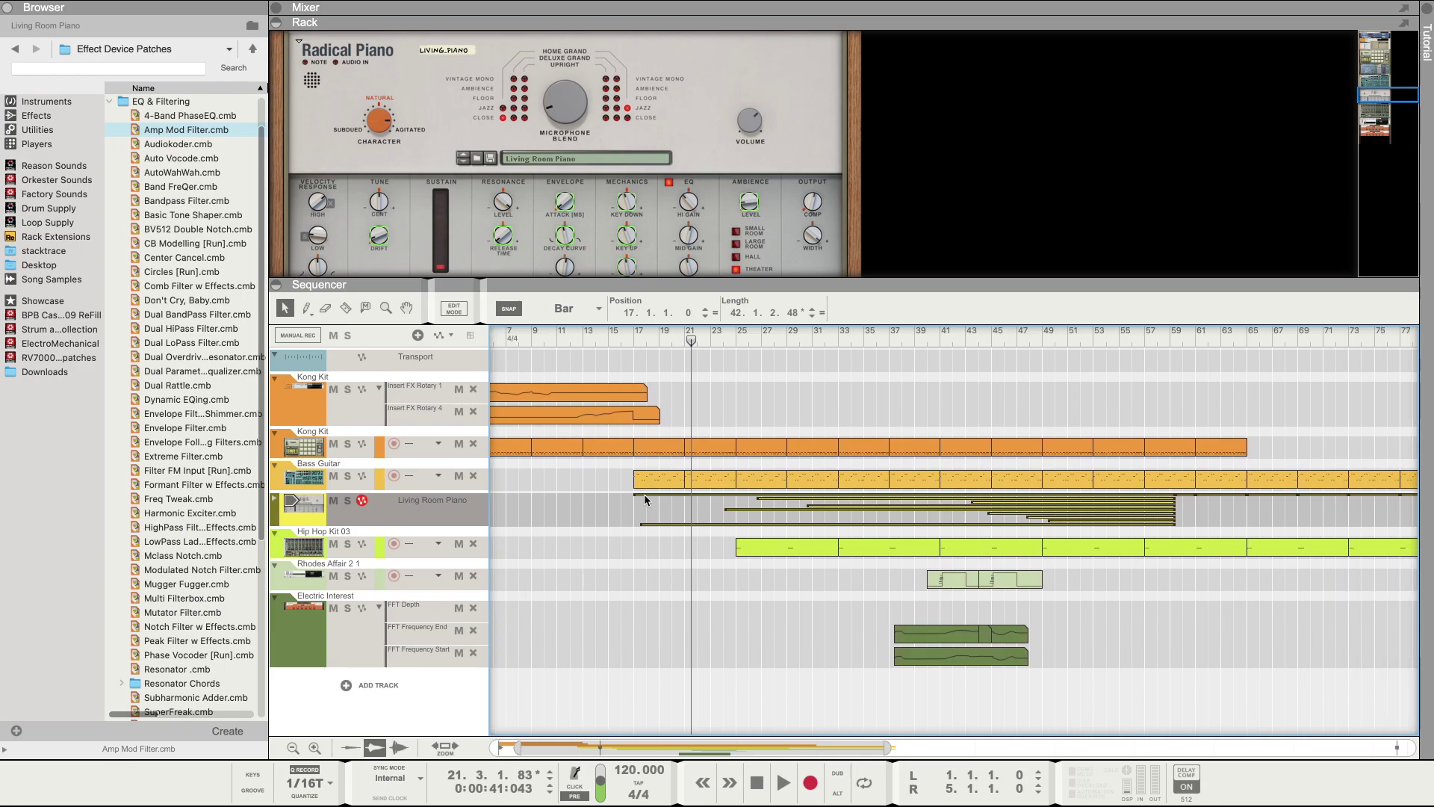
drag(644, 496, 765, 495)
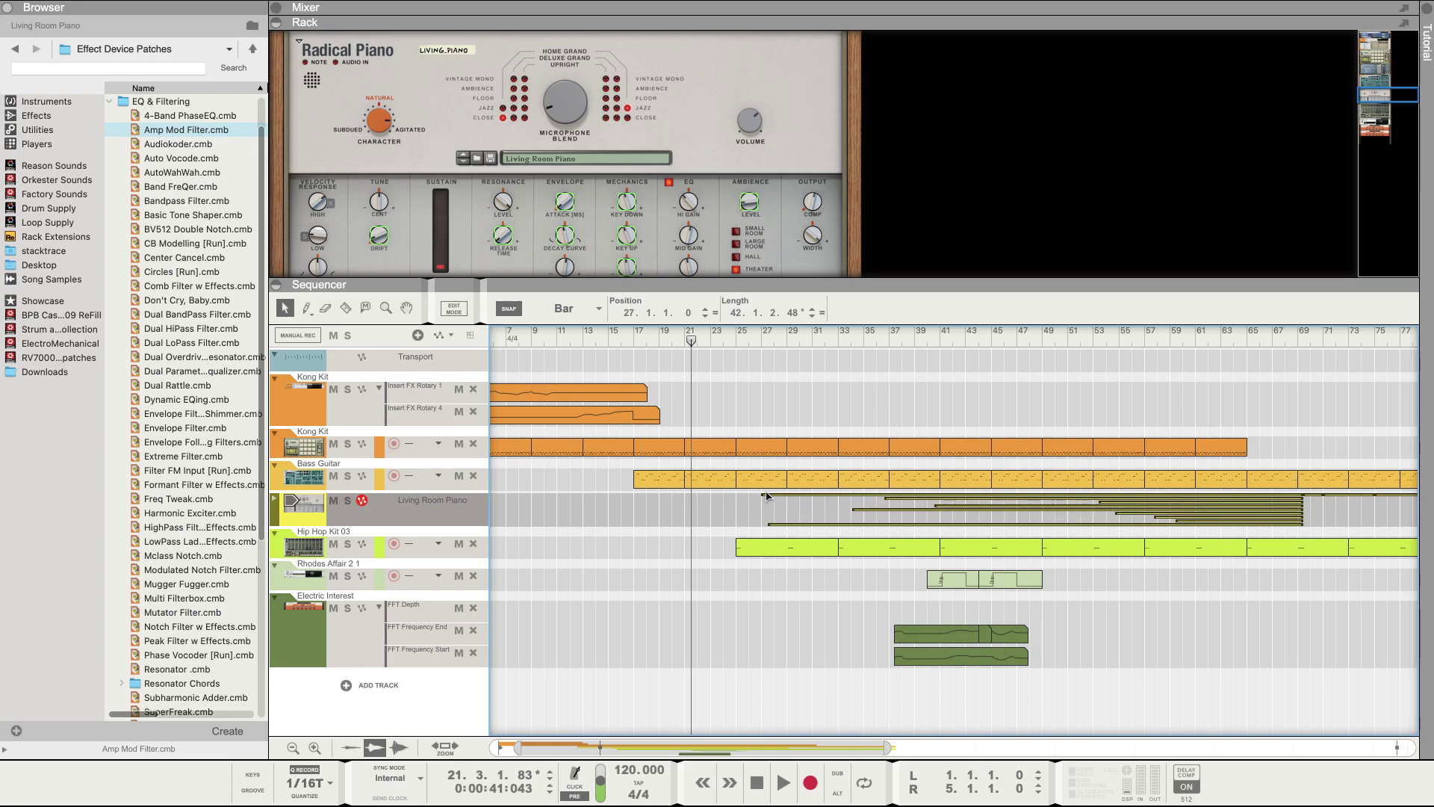
drag(772, 495, 845, 495)
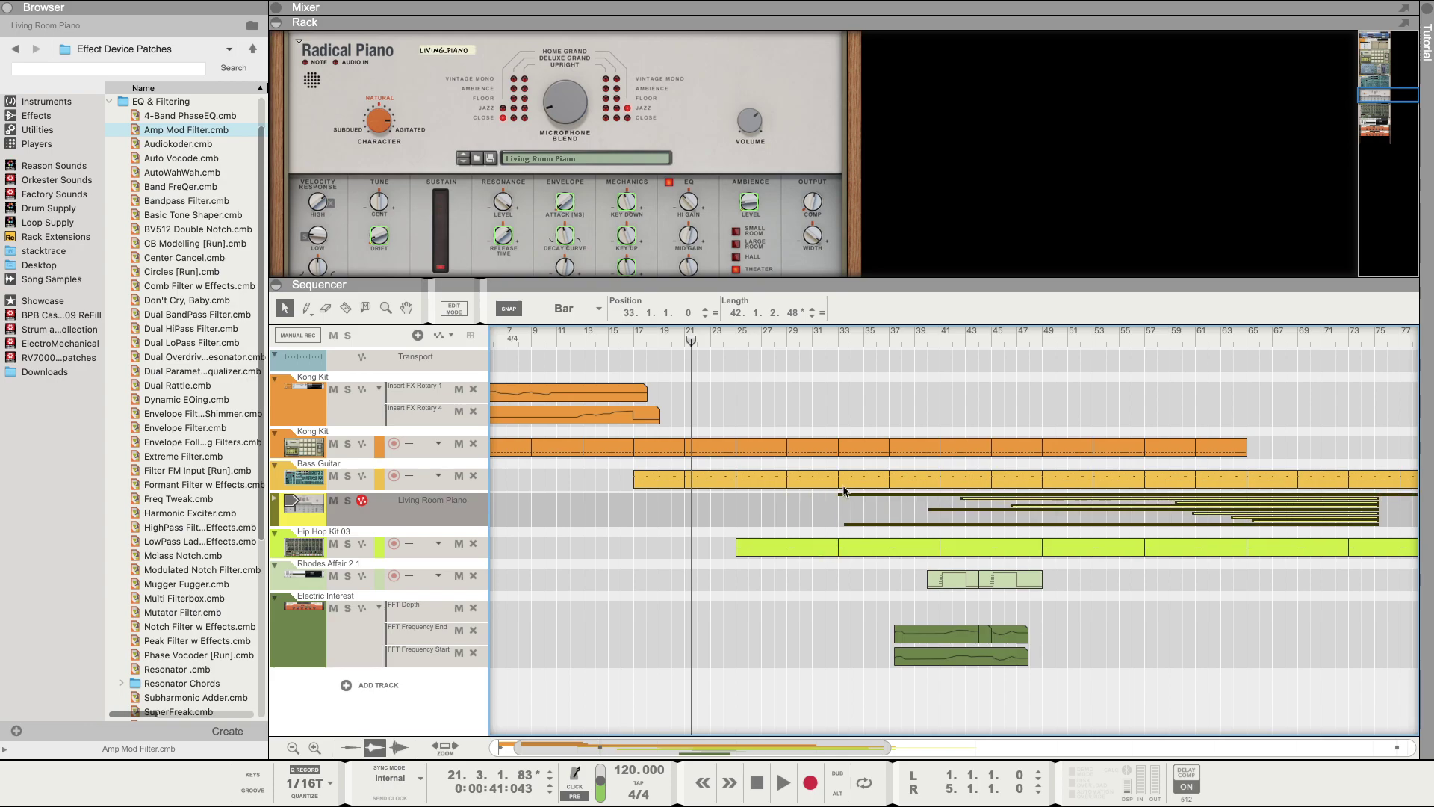
Step: Play the song from bar 15, switch to OBS to check the audio levels, and return to Reason
click(608, 340)
key(space)
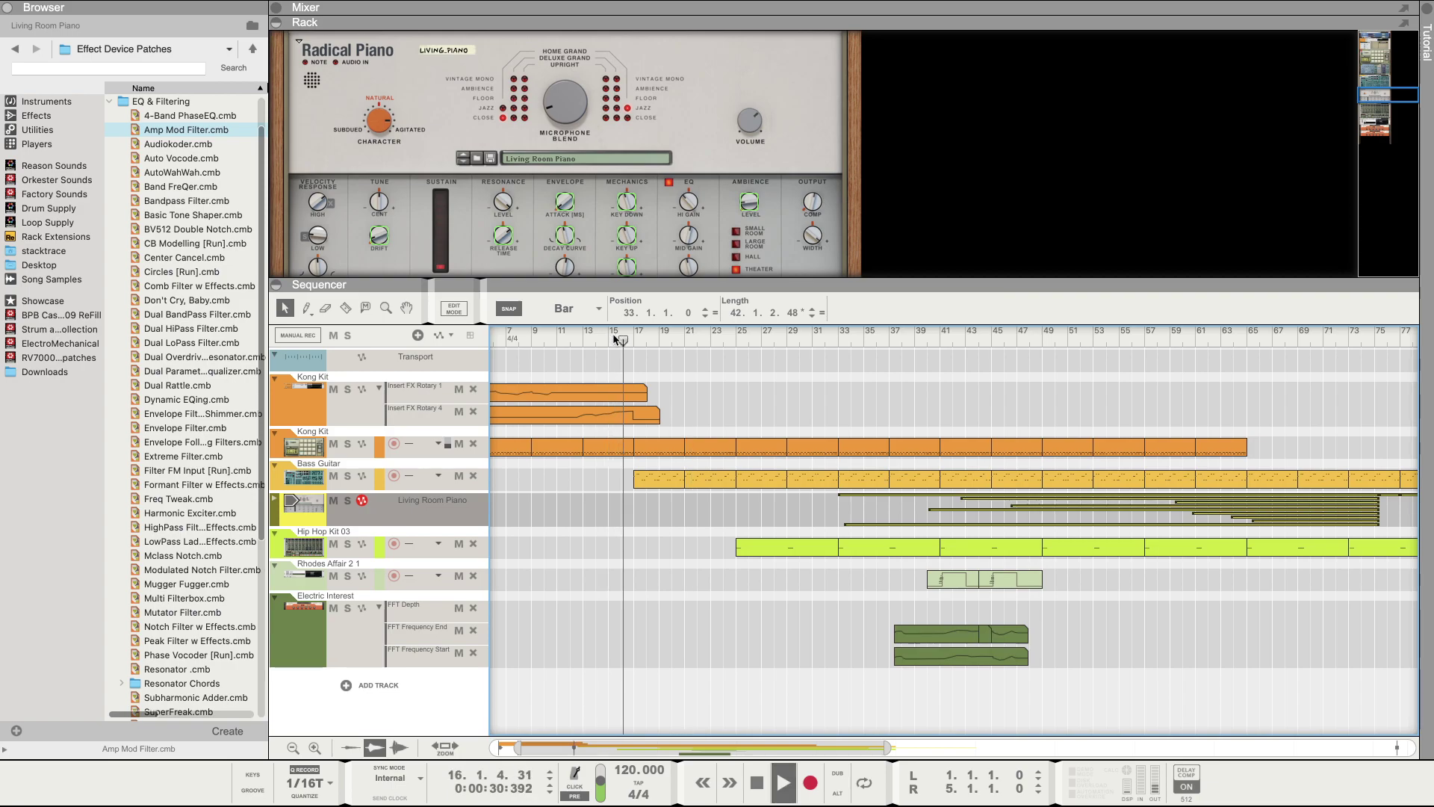
key(super+Tab)
key(super+Tab)
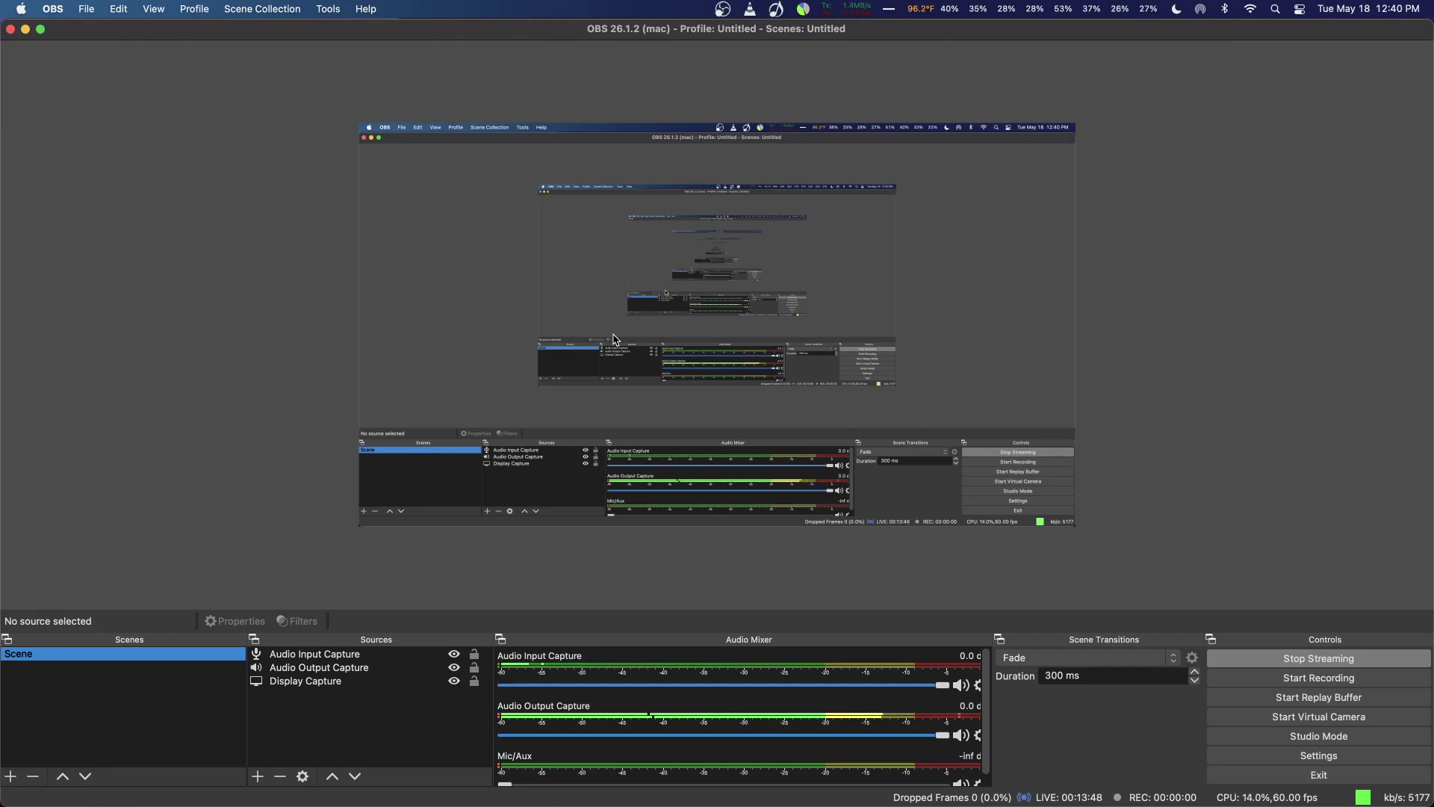
key(super+Tab)
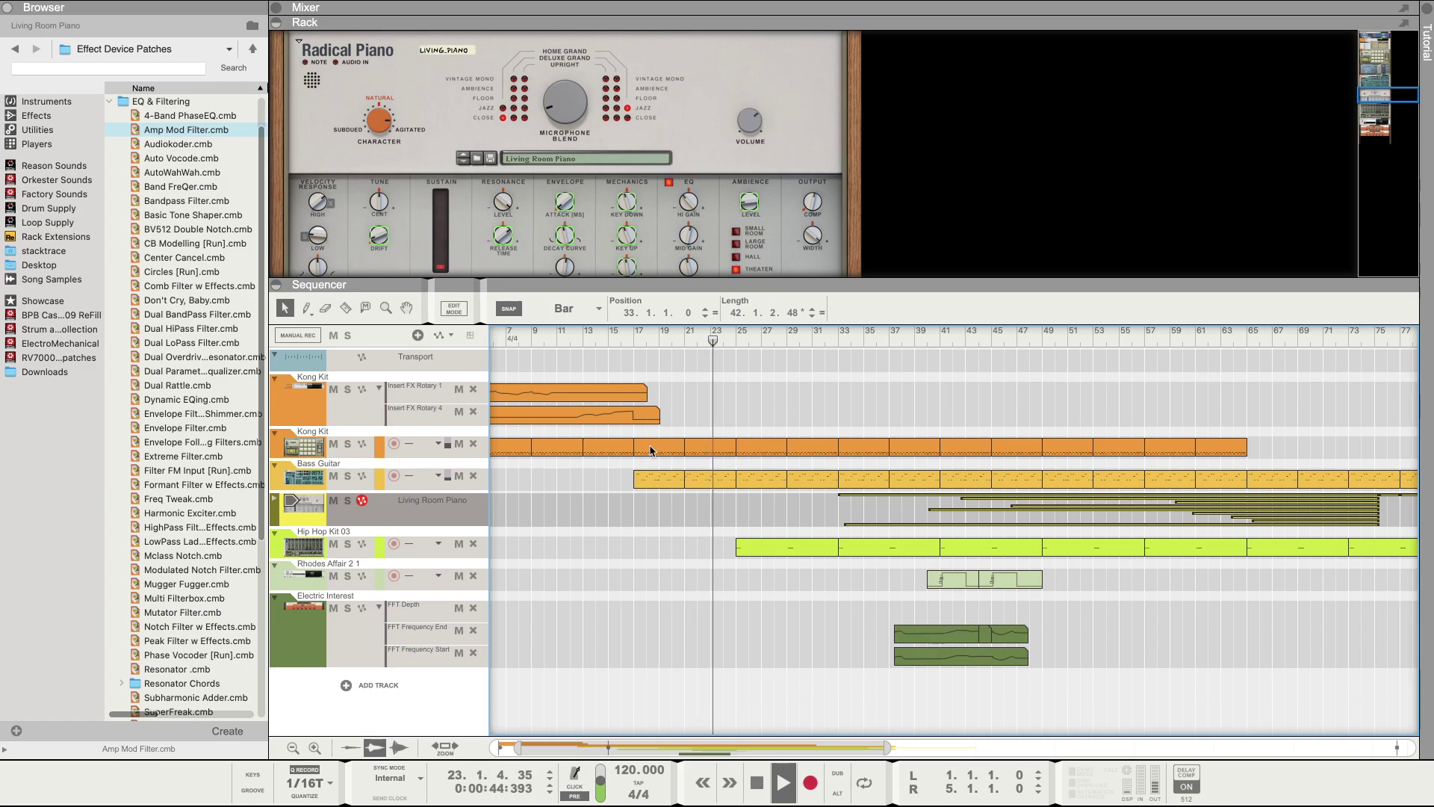
Step: Extend the end of the Insert FX Rotary 4 automation clip to a length of 64 bars, matching the Kong Kit clips' end
click(657, 418)
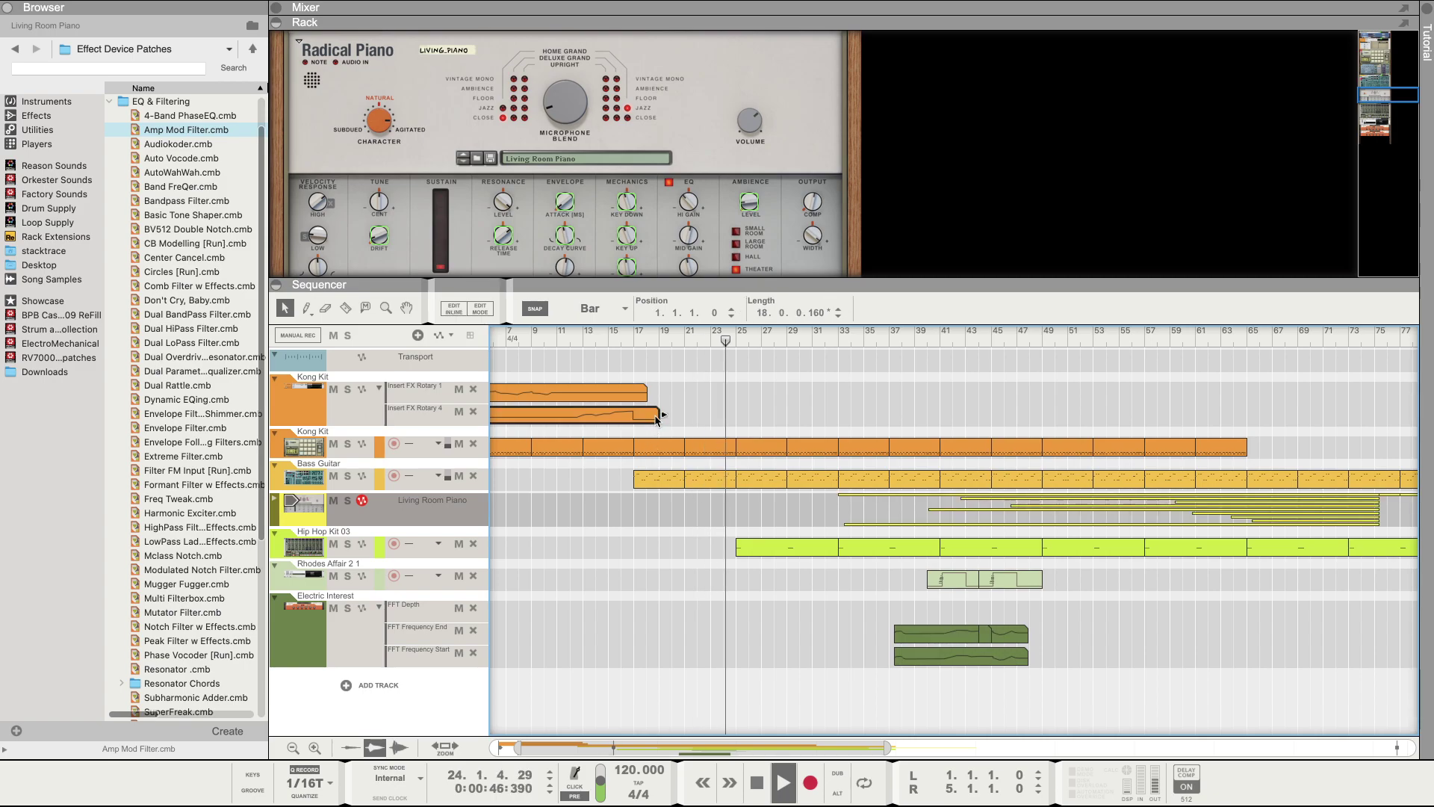
drag(664, 416, 1244, 425)
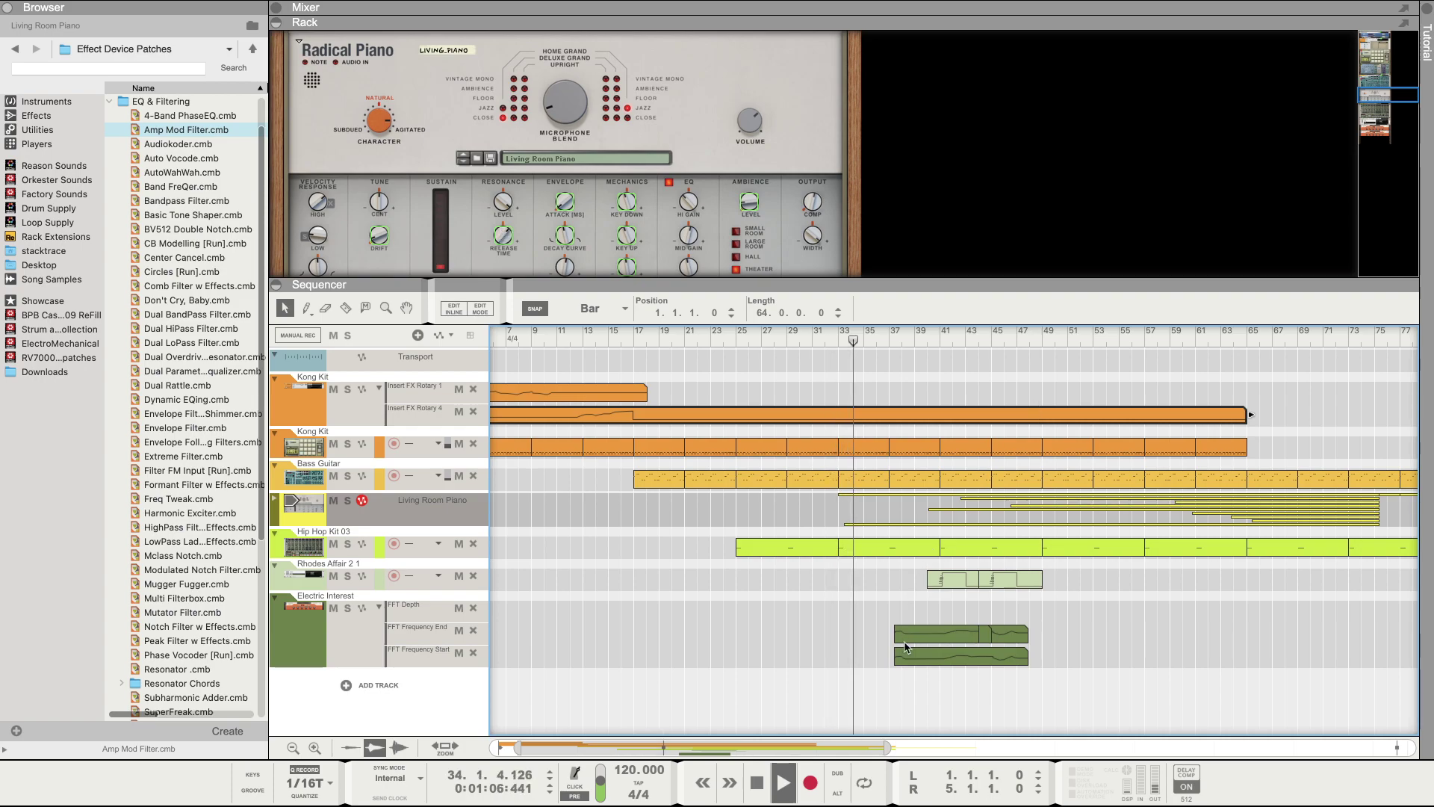
Step: Select the Rhodes Affair and Electric Interest clips and move them together eight bars later, with the first Rhodes clip at bar 48
click(886, 690)
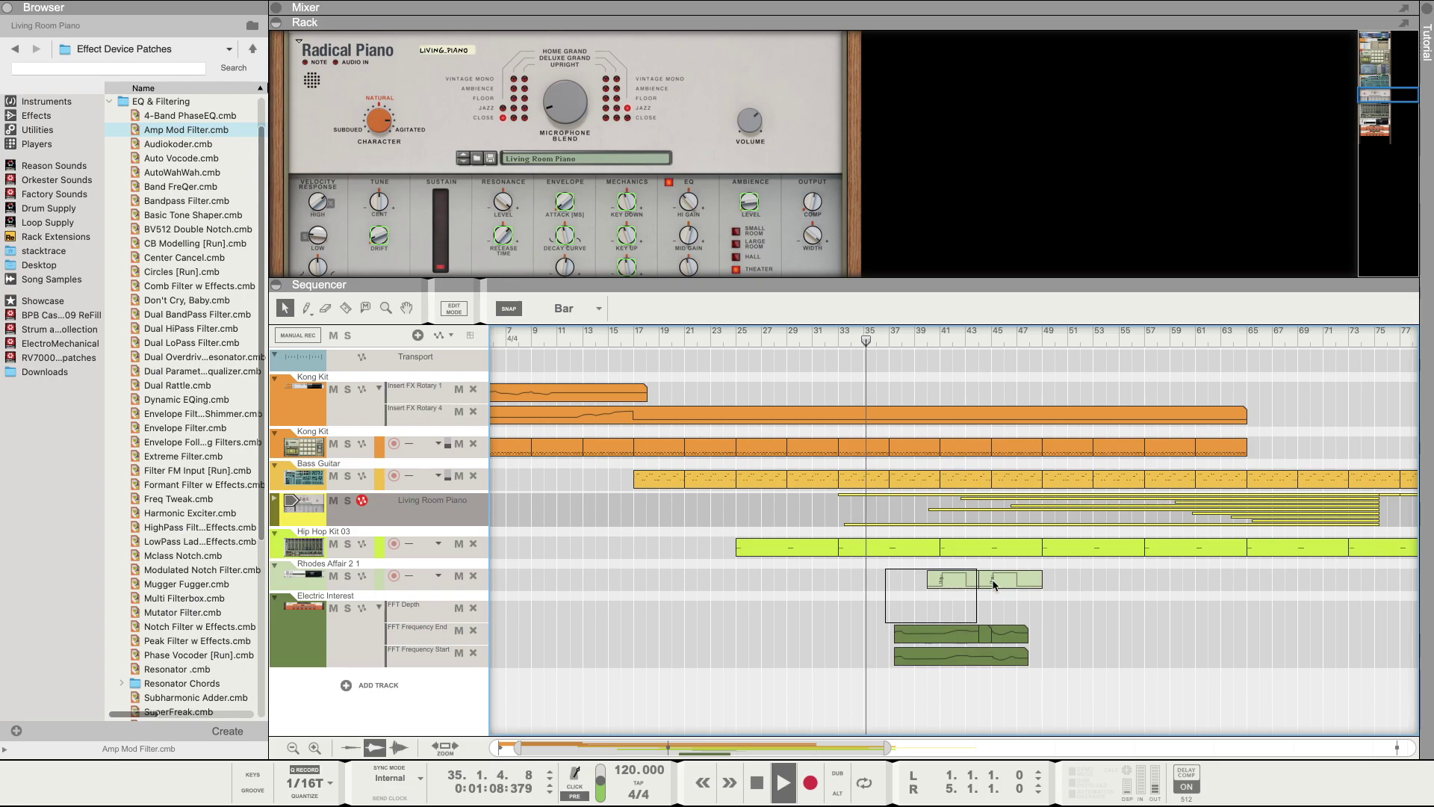
drag(881, 569, 1042, 653)
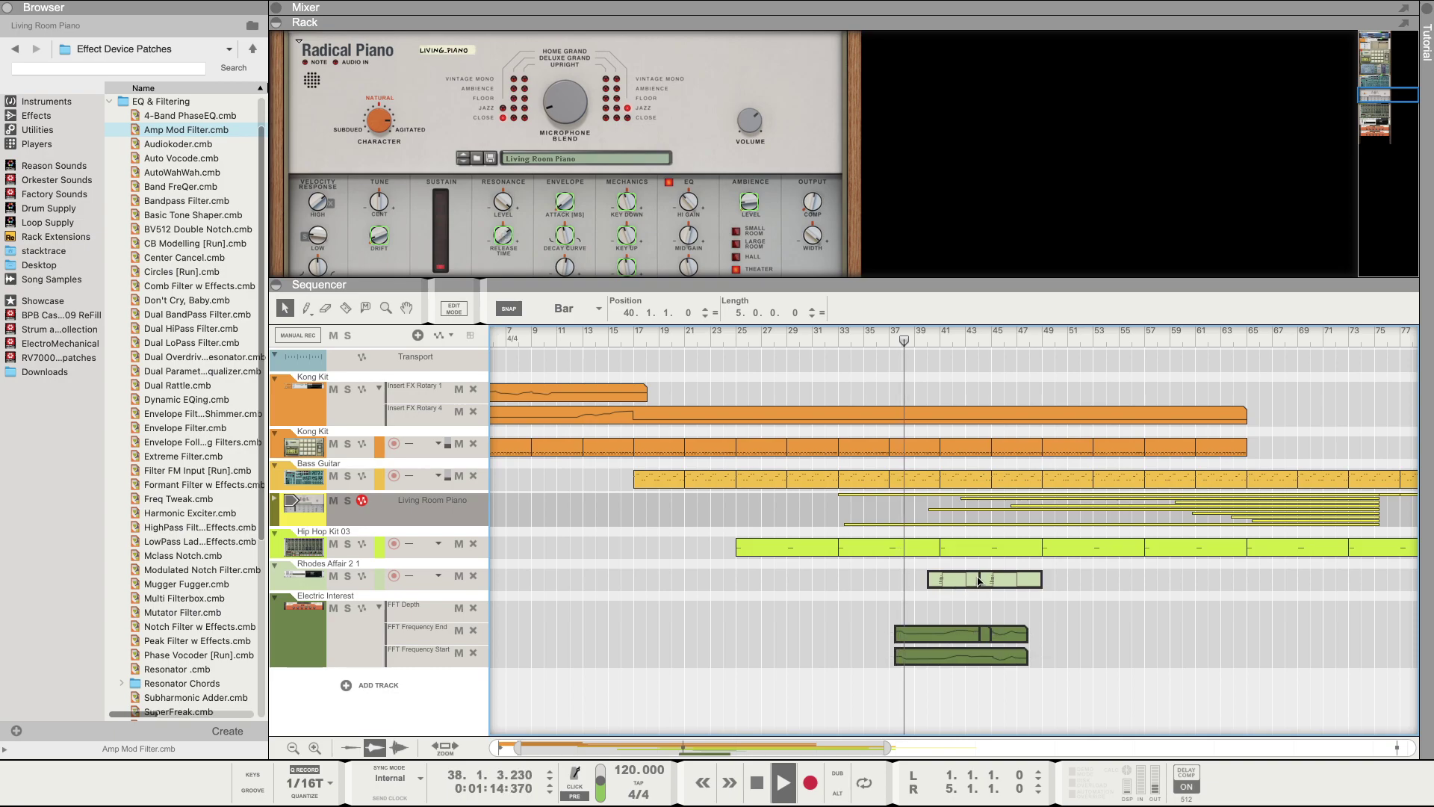
drag(959, 583, 1060, 579)
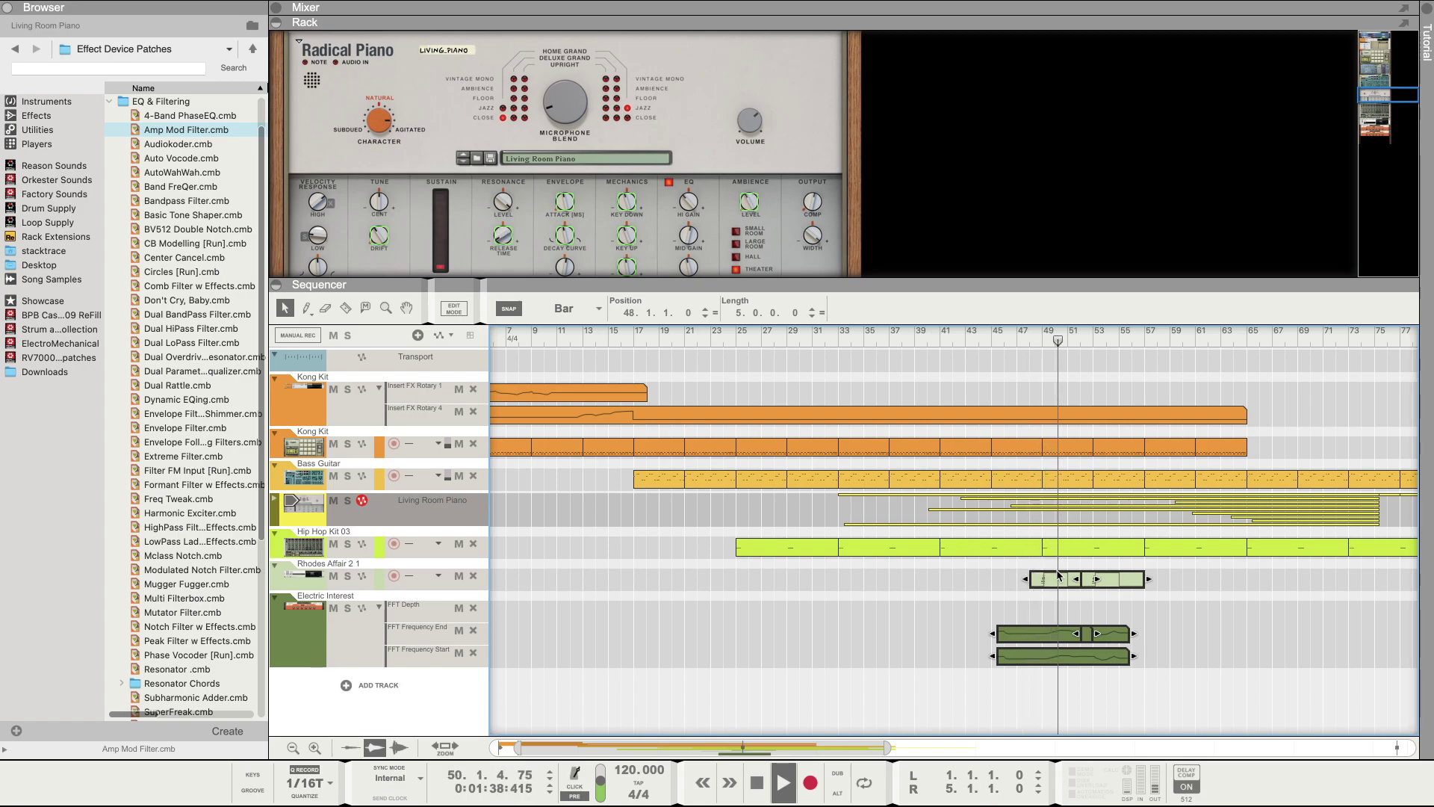
Step: Duplicate the Rhodes Affair and Electric Interest clips and move the copies so the first Rhodes copy starts at bar 56
click(984, 658)
click(1038, 580)
drag(983, 569, 1149, 659)
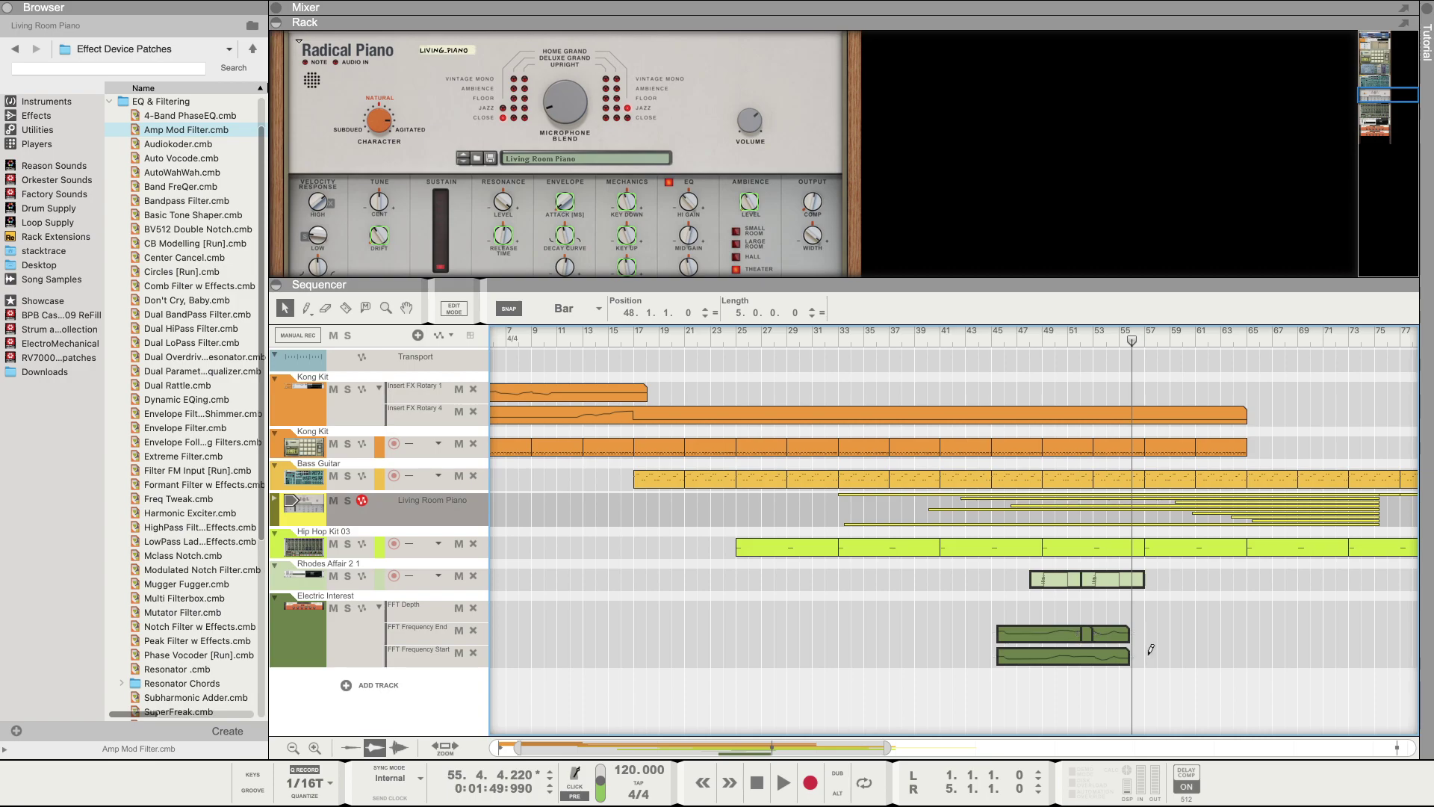
key(ctrl+d)
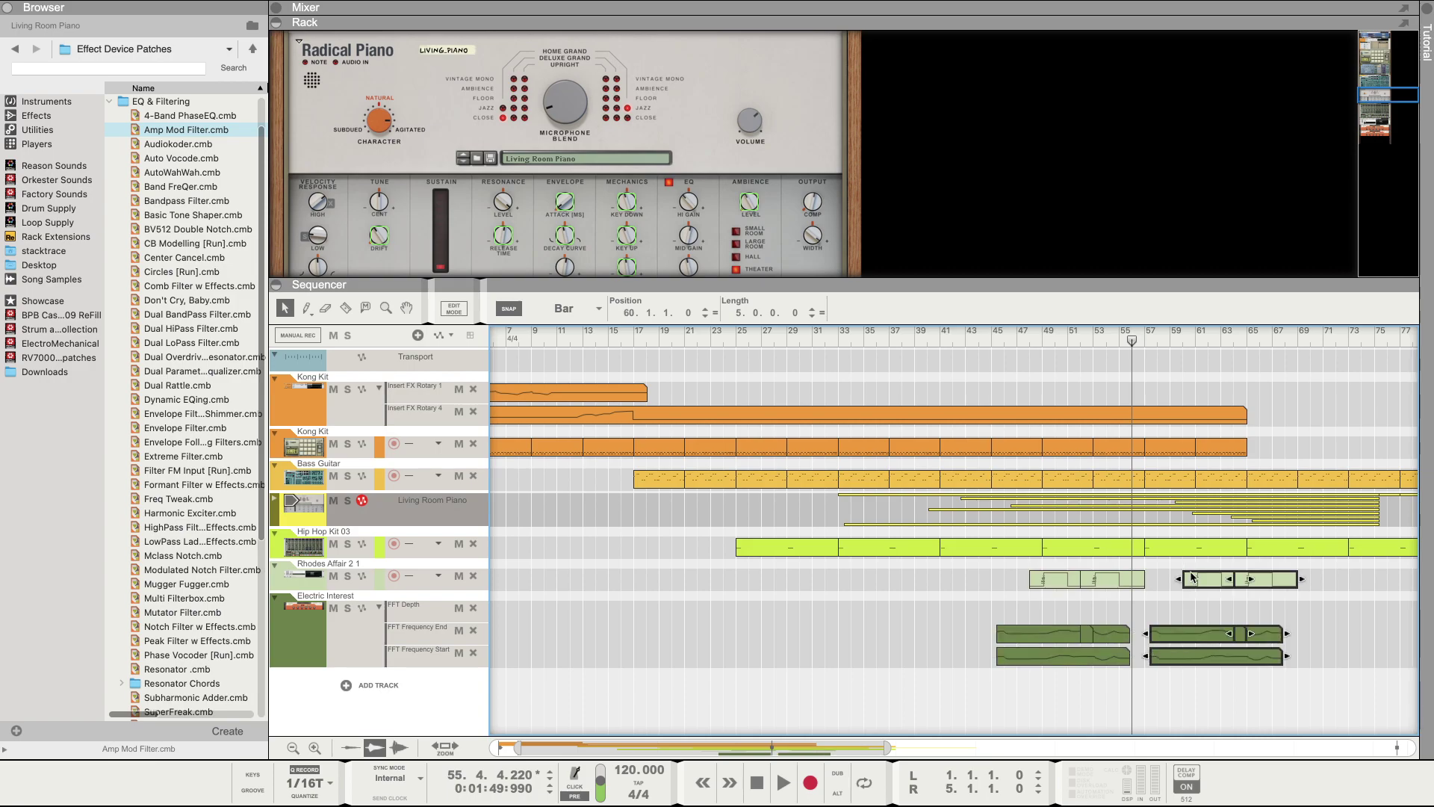
drag(1197, 581, 1146, 594)
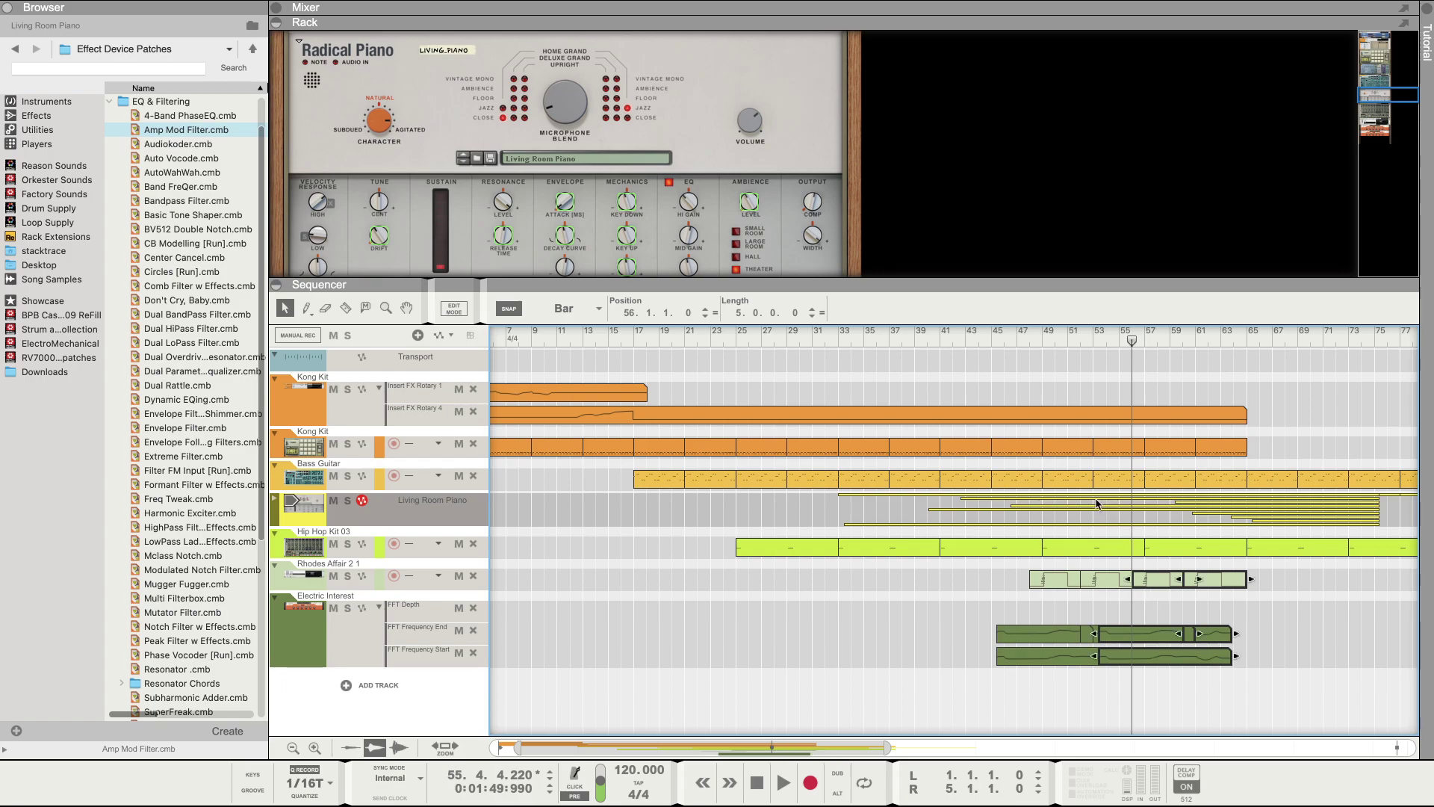
Step: Audition the duplicated Rhodes and Electric Interest section from bar 52 and save the song
click(1081, 341)
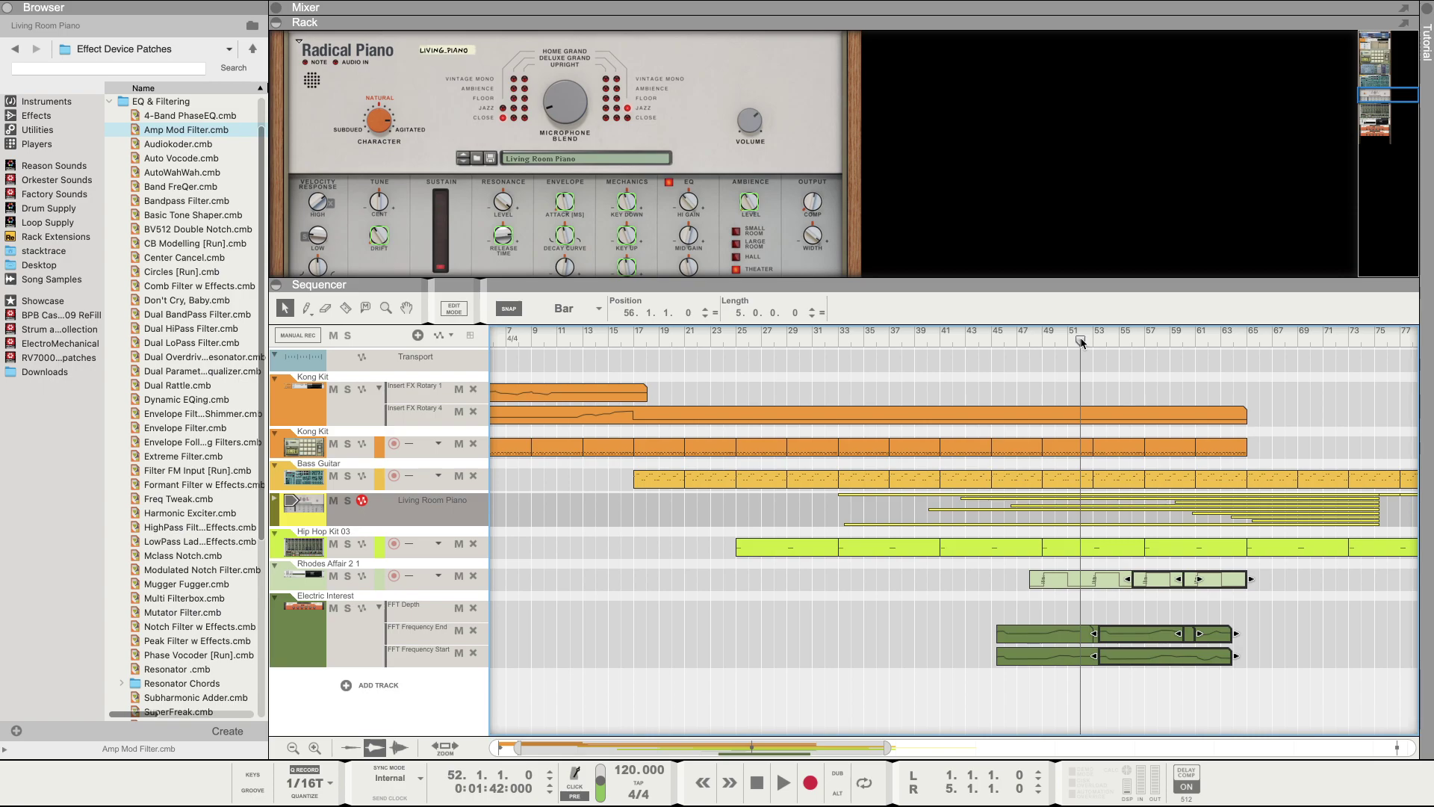
key(space)
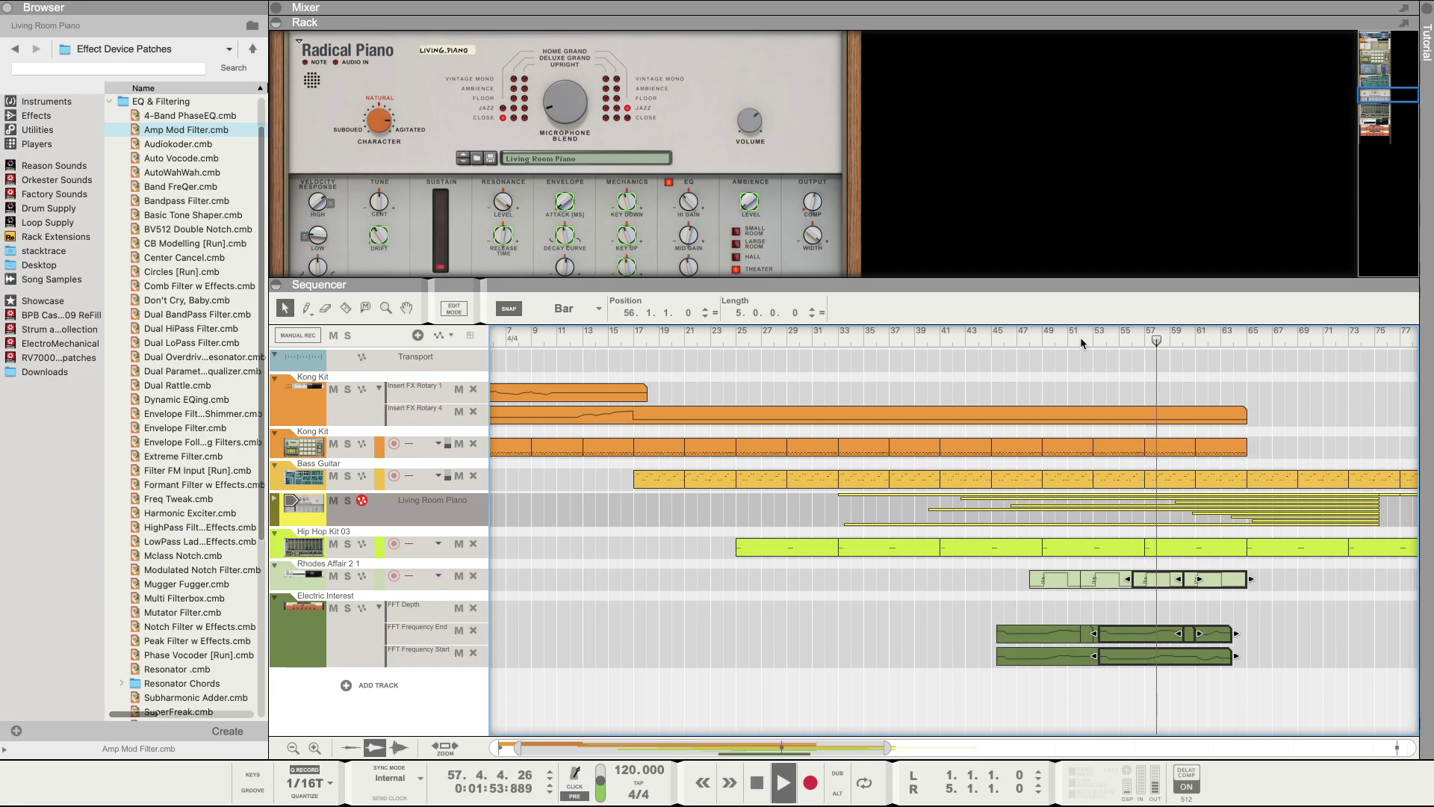
key(space)
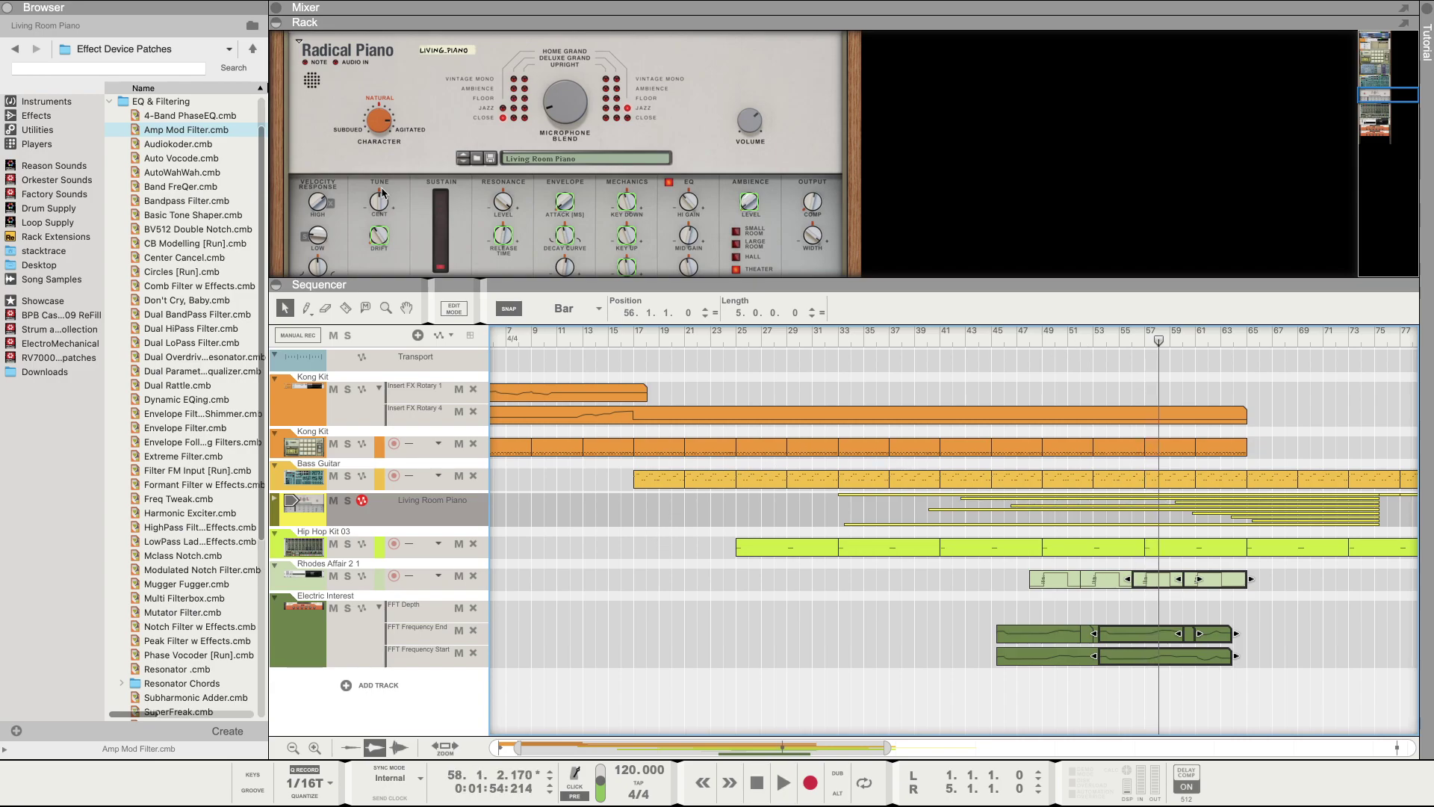
click(102, 9)
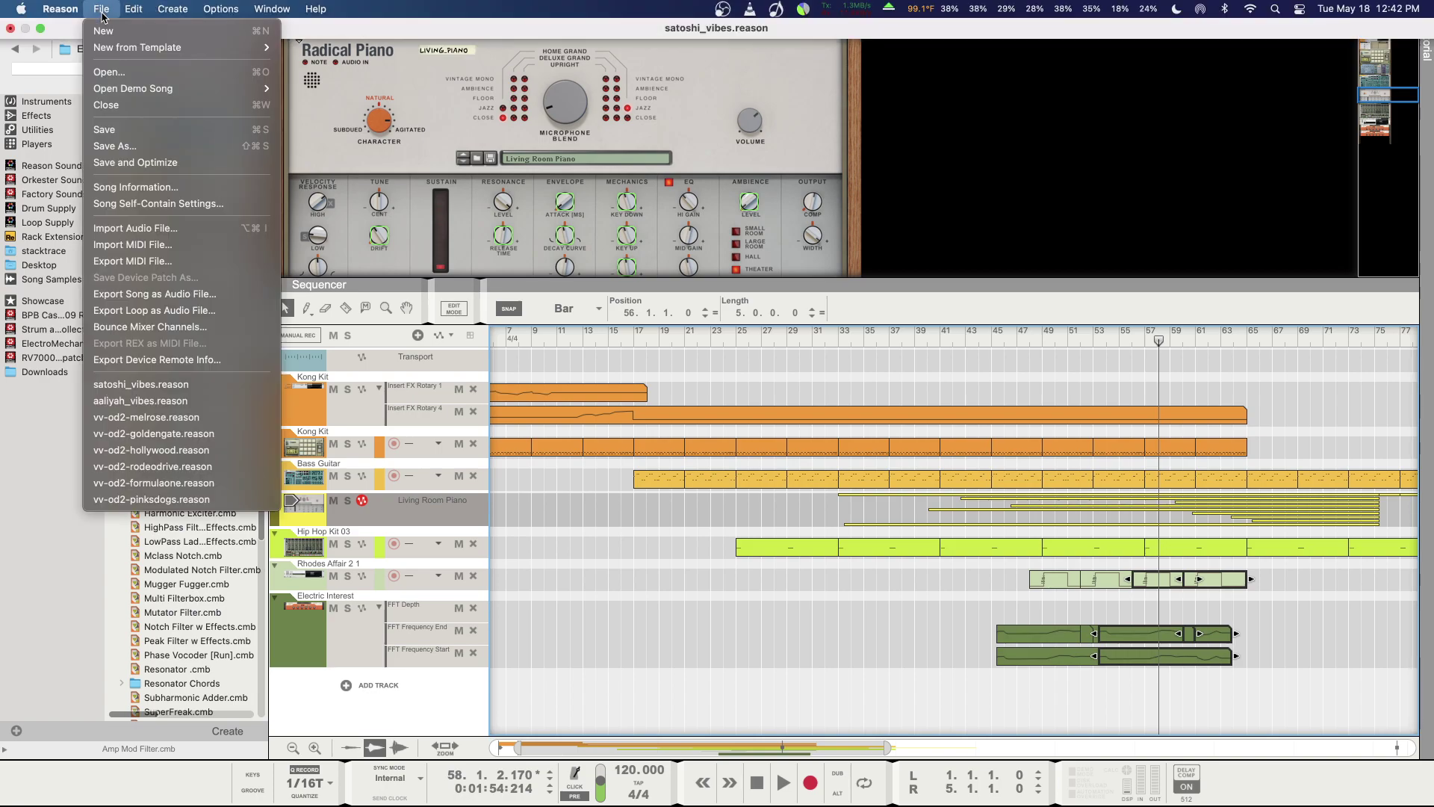
click(125, 128)
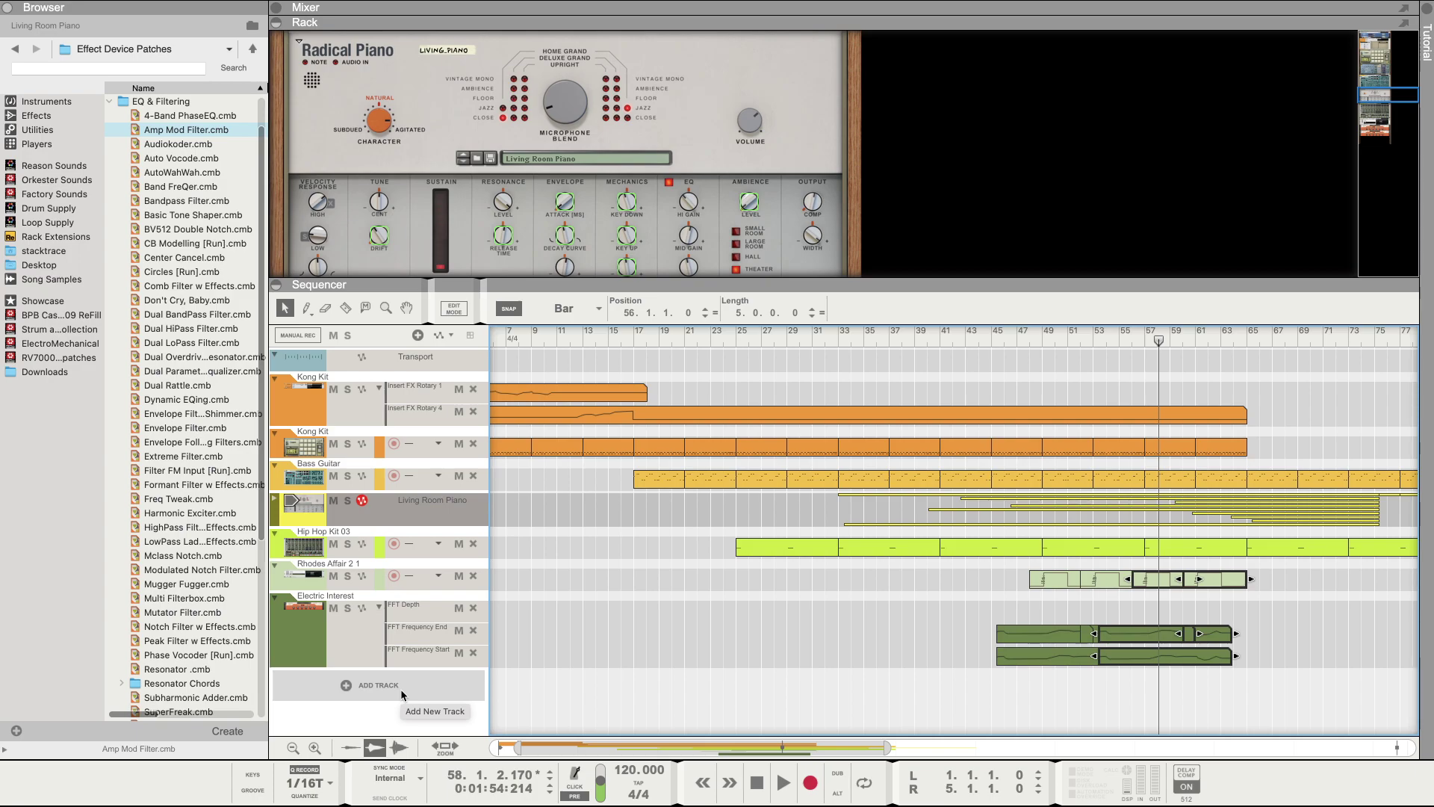
Step: Show the main mixer and open the master channel's insert effects in the rack's Master Section
key(super+Tab)
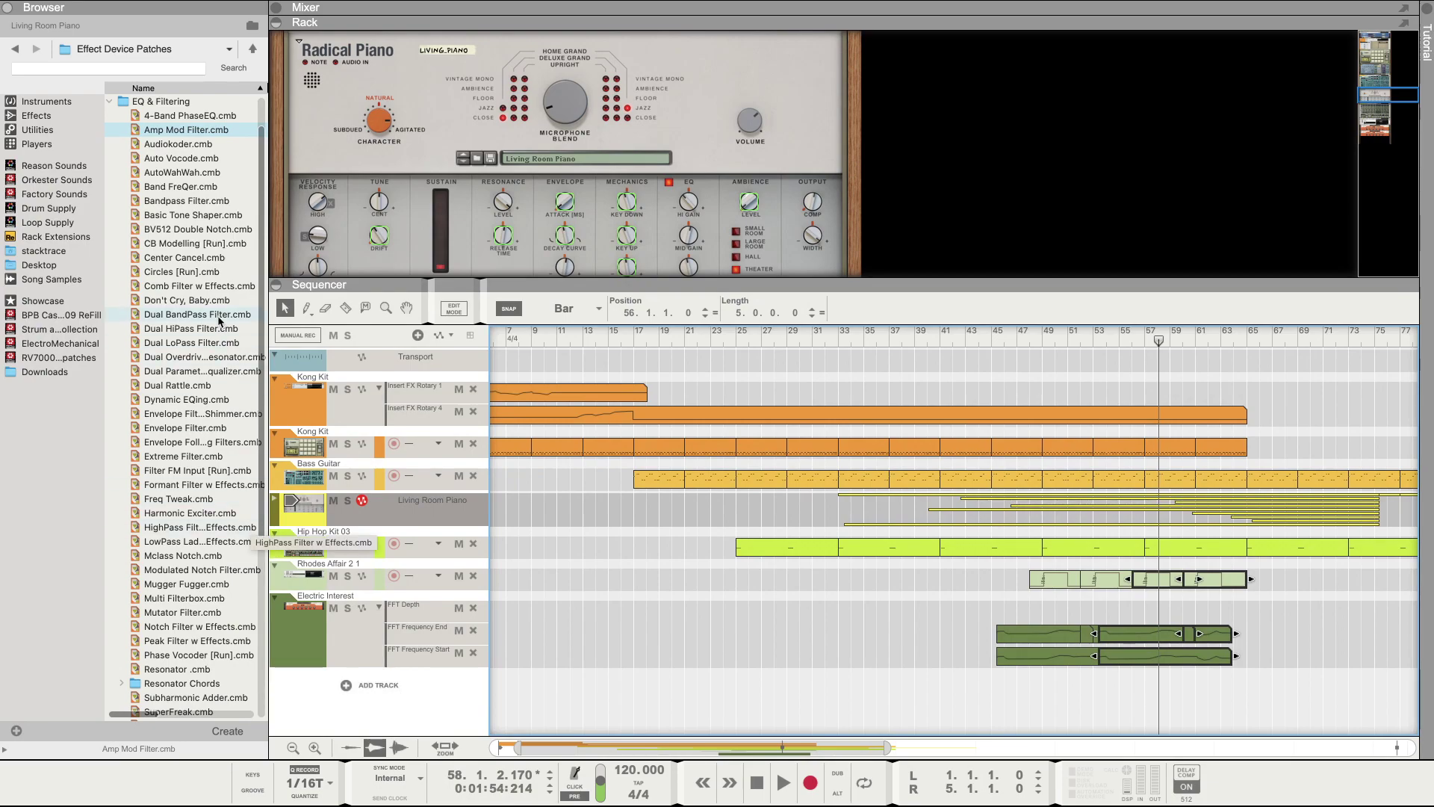
mouse_move(257, 5)
click(112, 8)
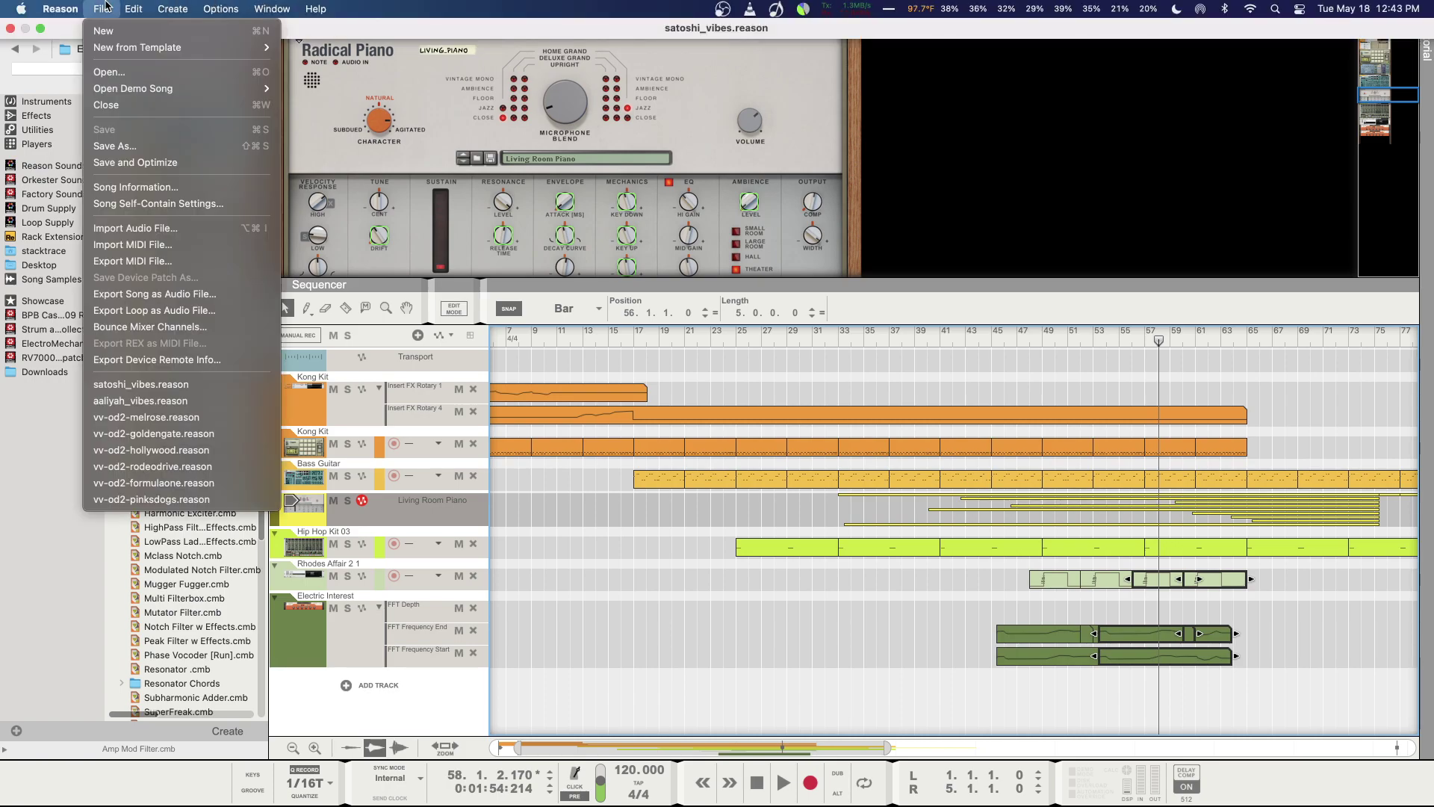
mouse_move(277, 8)
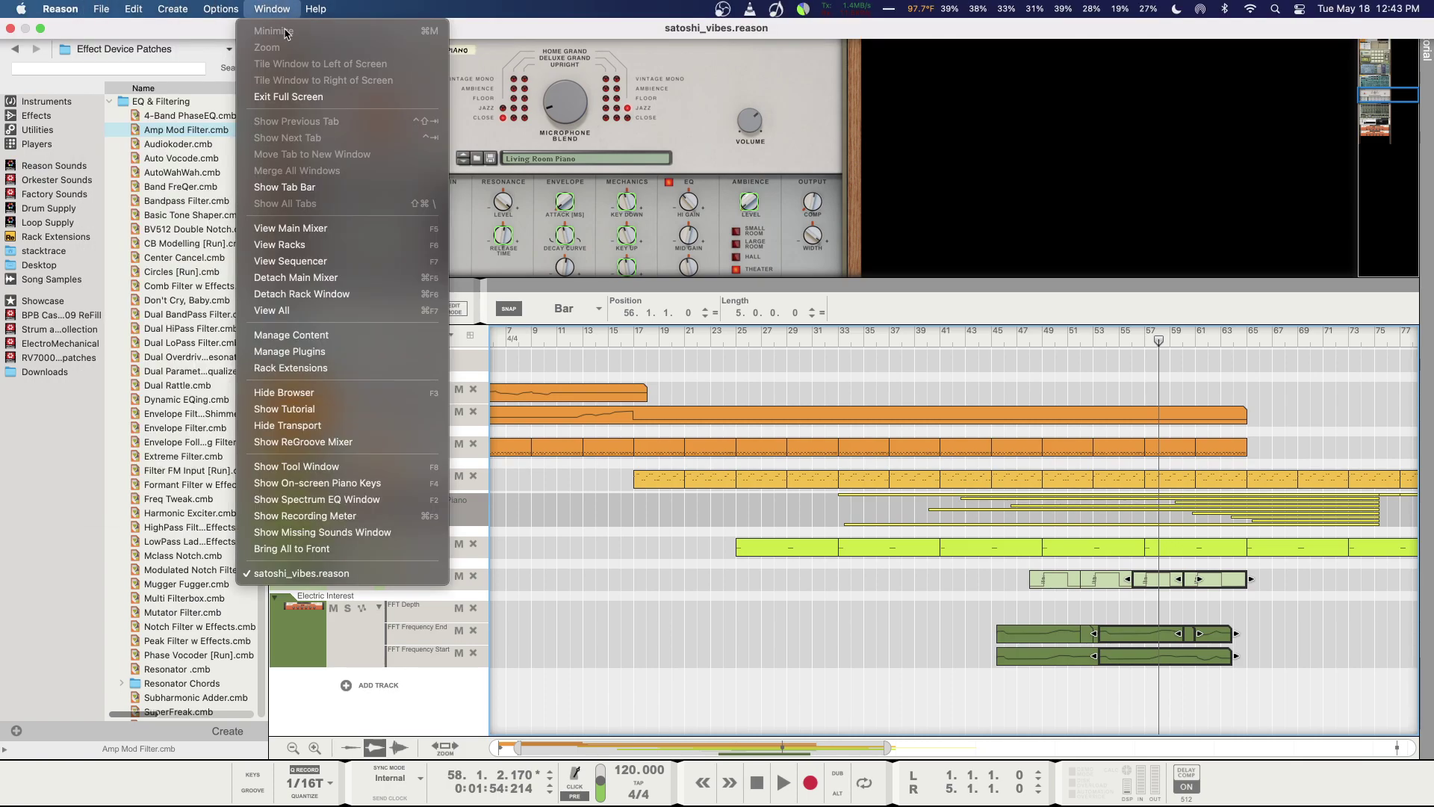
click(317, 228)
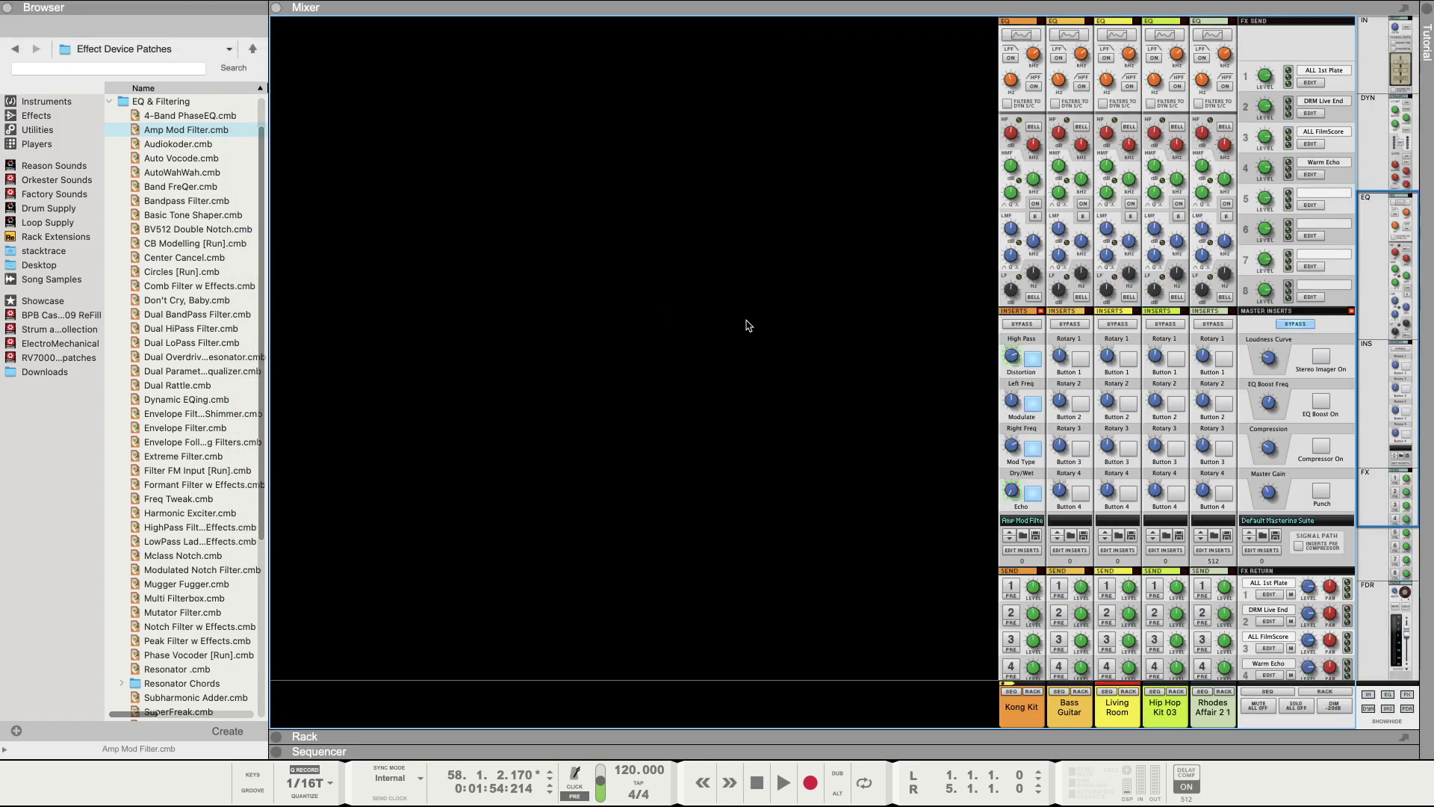
scroll(1323, 500, down, 8)
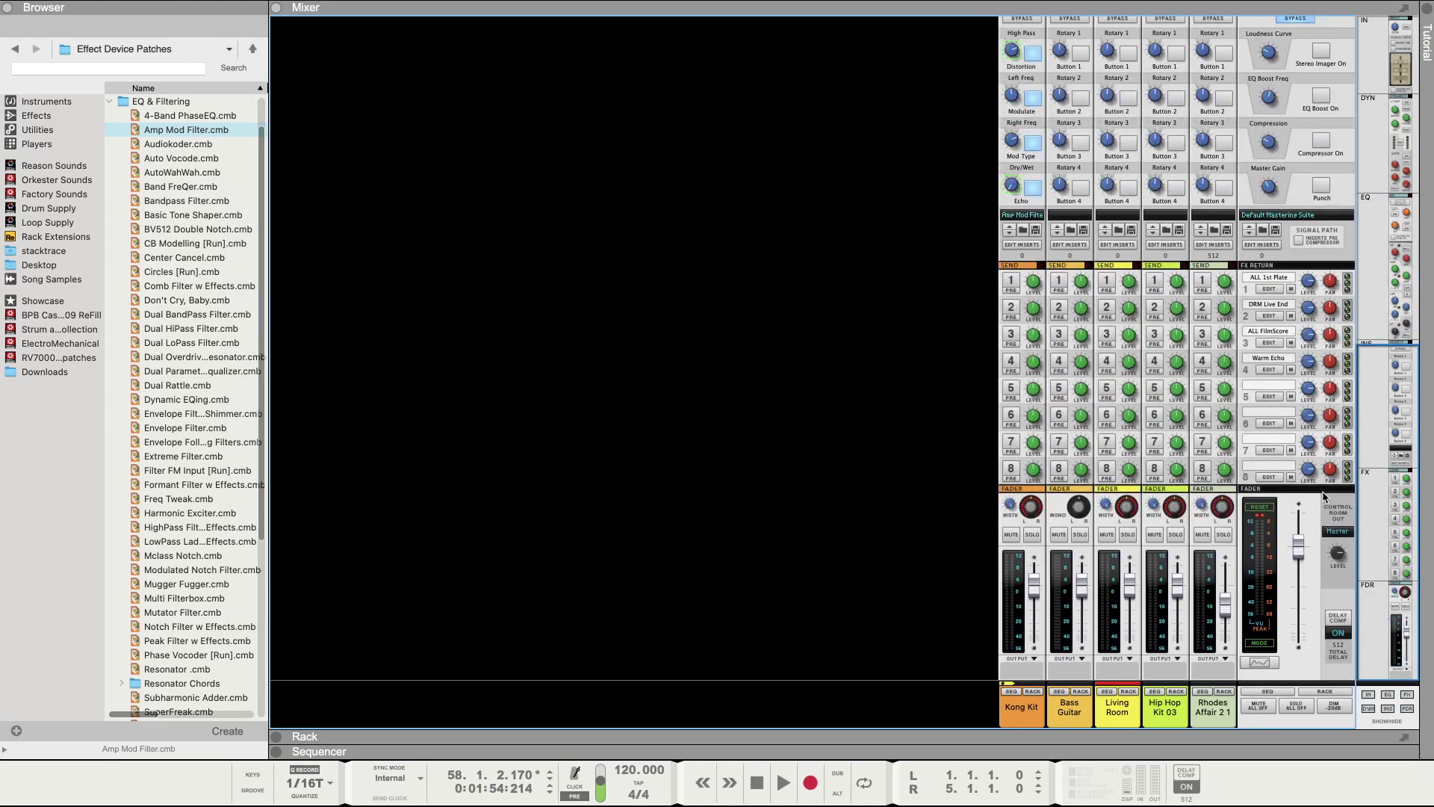
click(1269, 245)
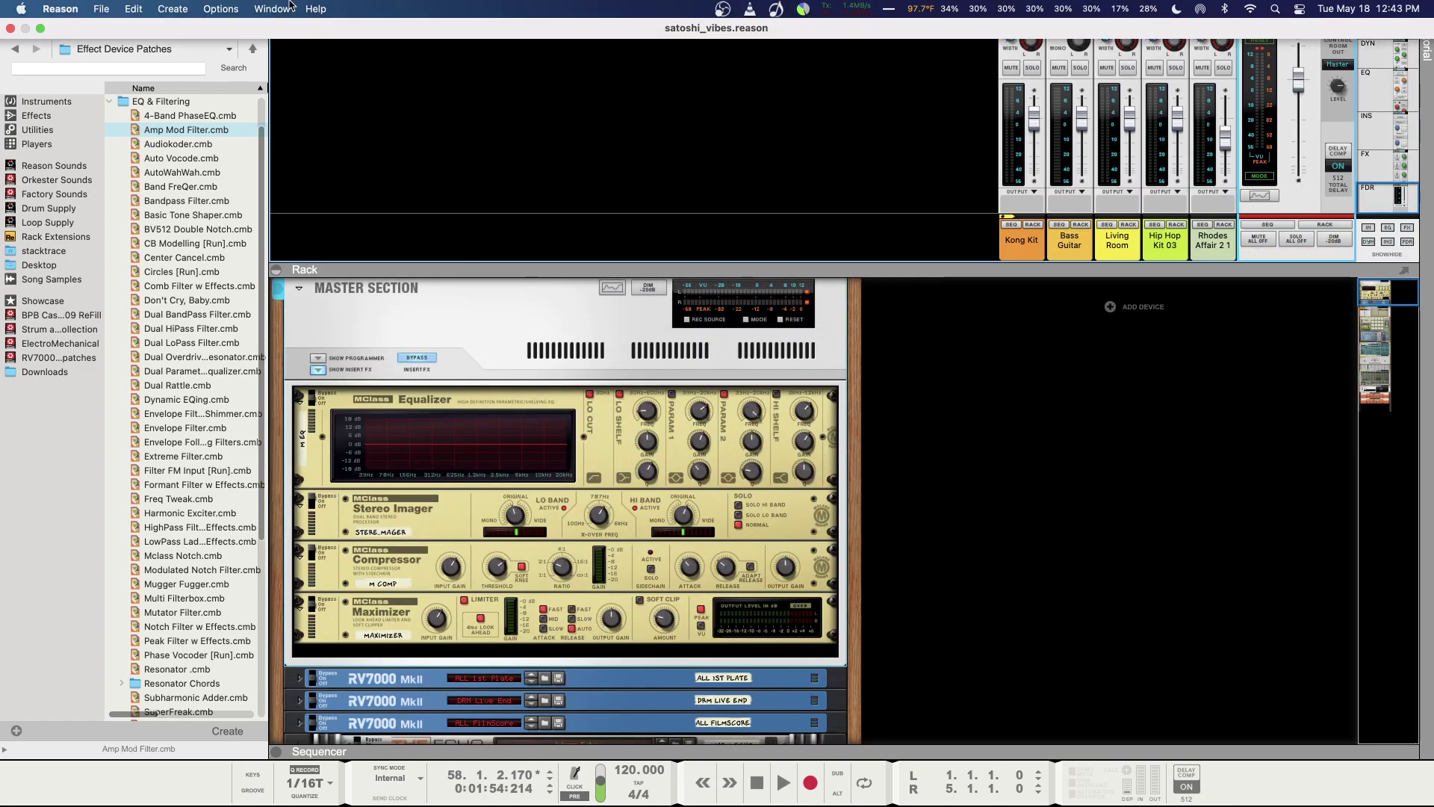
click(272, 8)
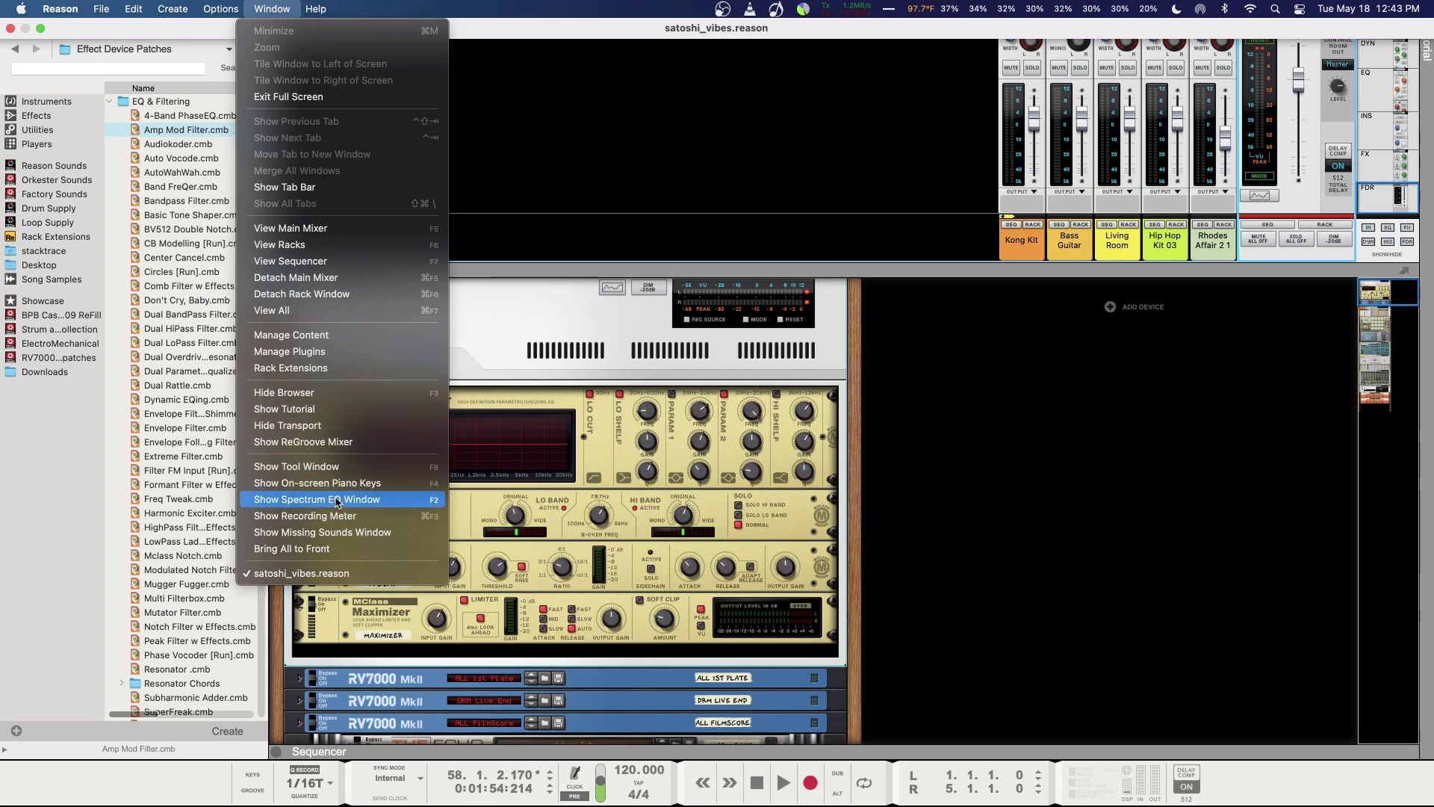
click(489, 199)
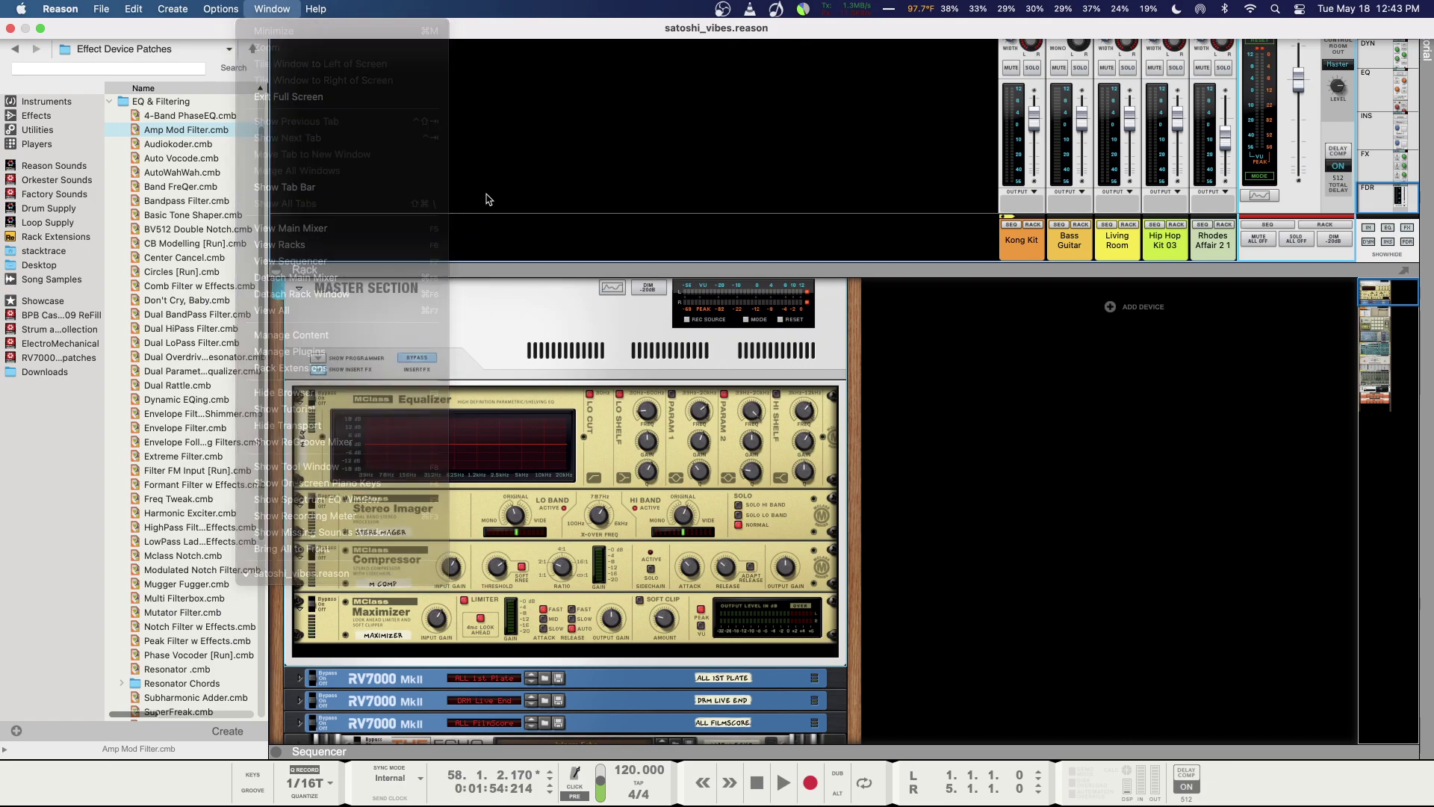
click(277, 8)
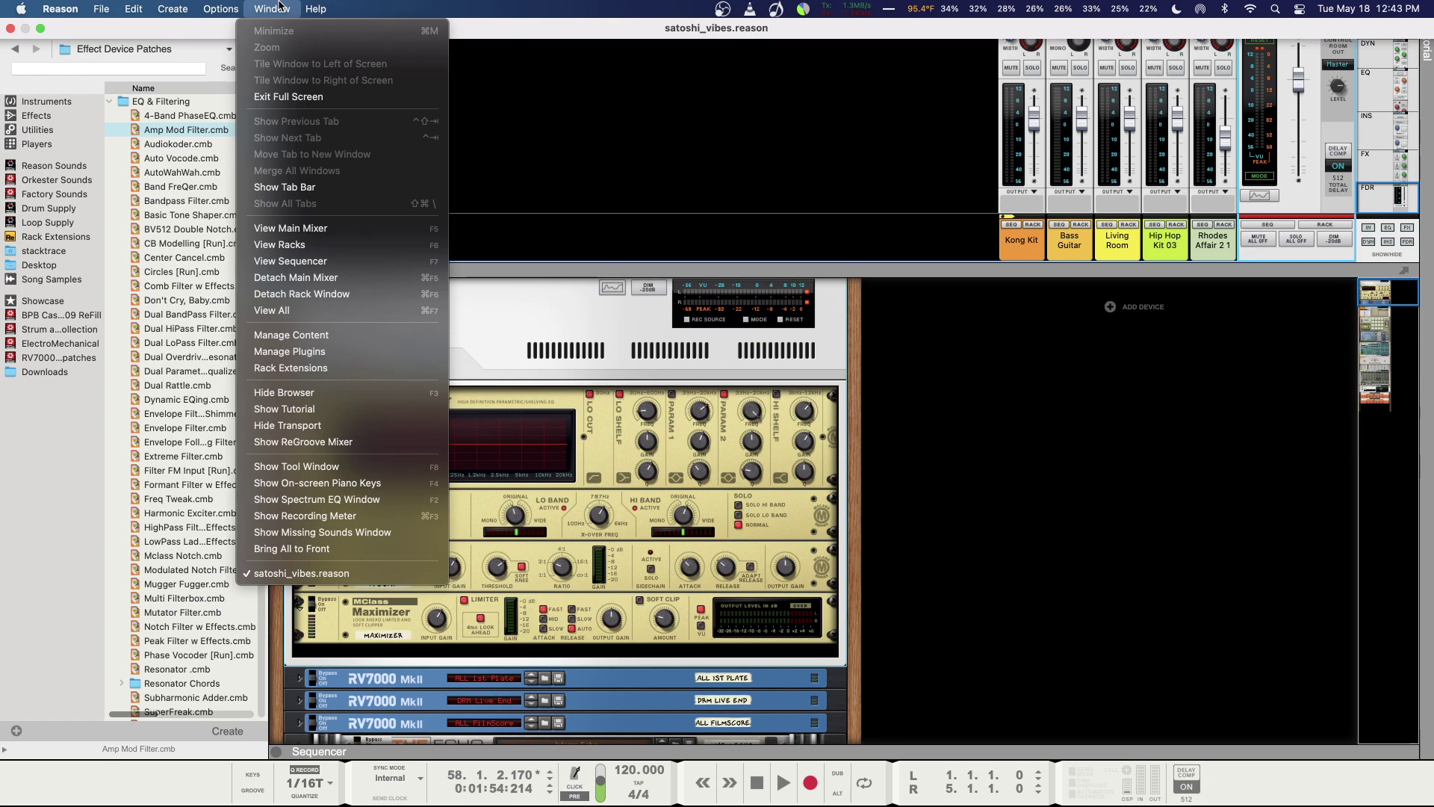
click(617, 171)
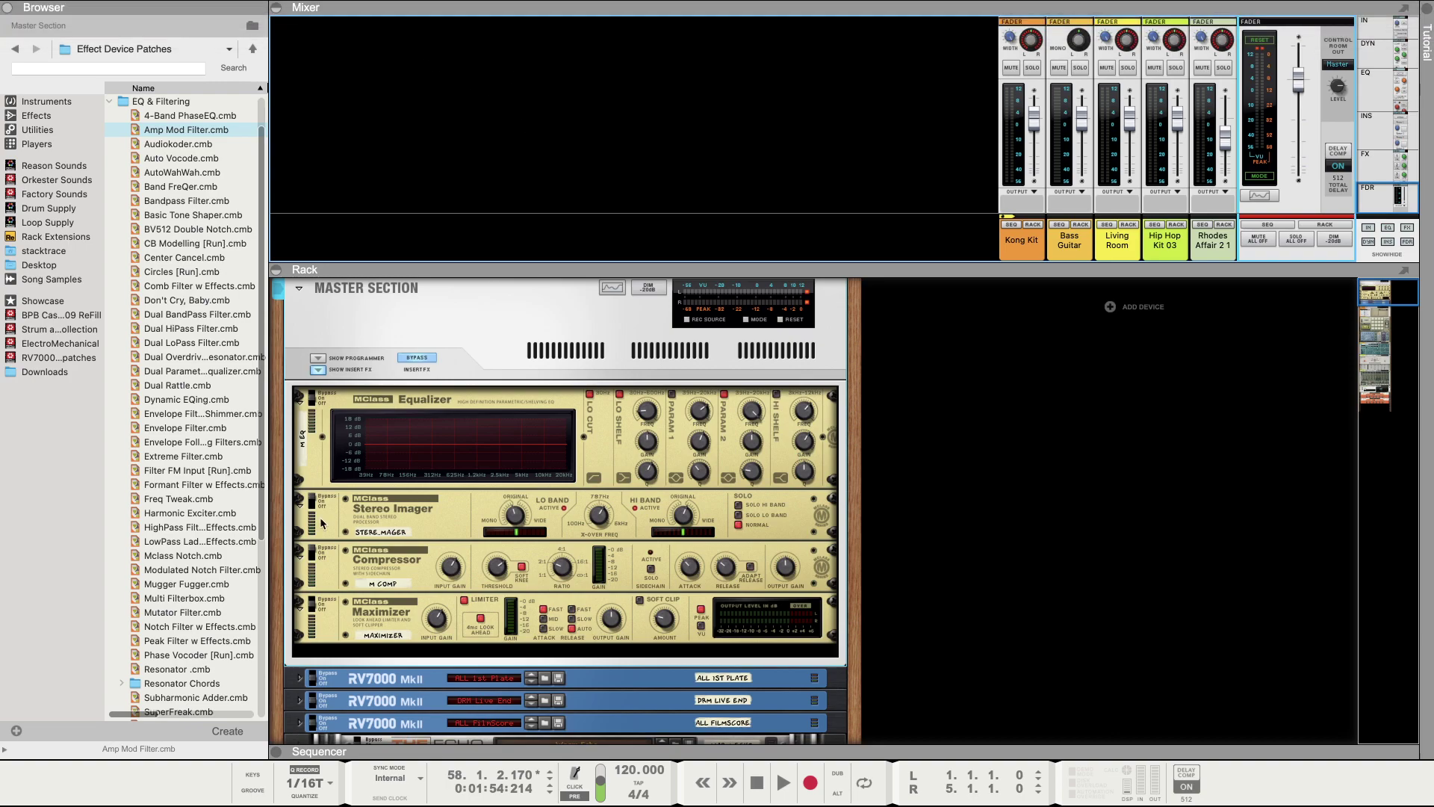
Step: Bring back the sequencer and play the song from bar 1 with the Master Section's insert bypass switched off
click(277, 752)
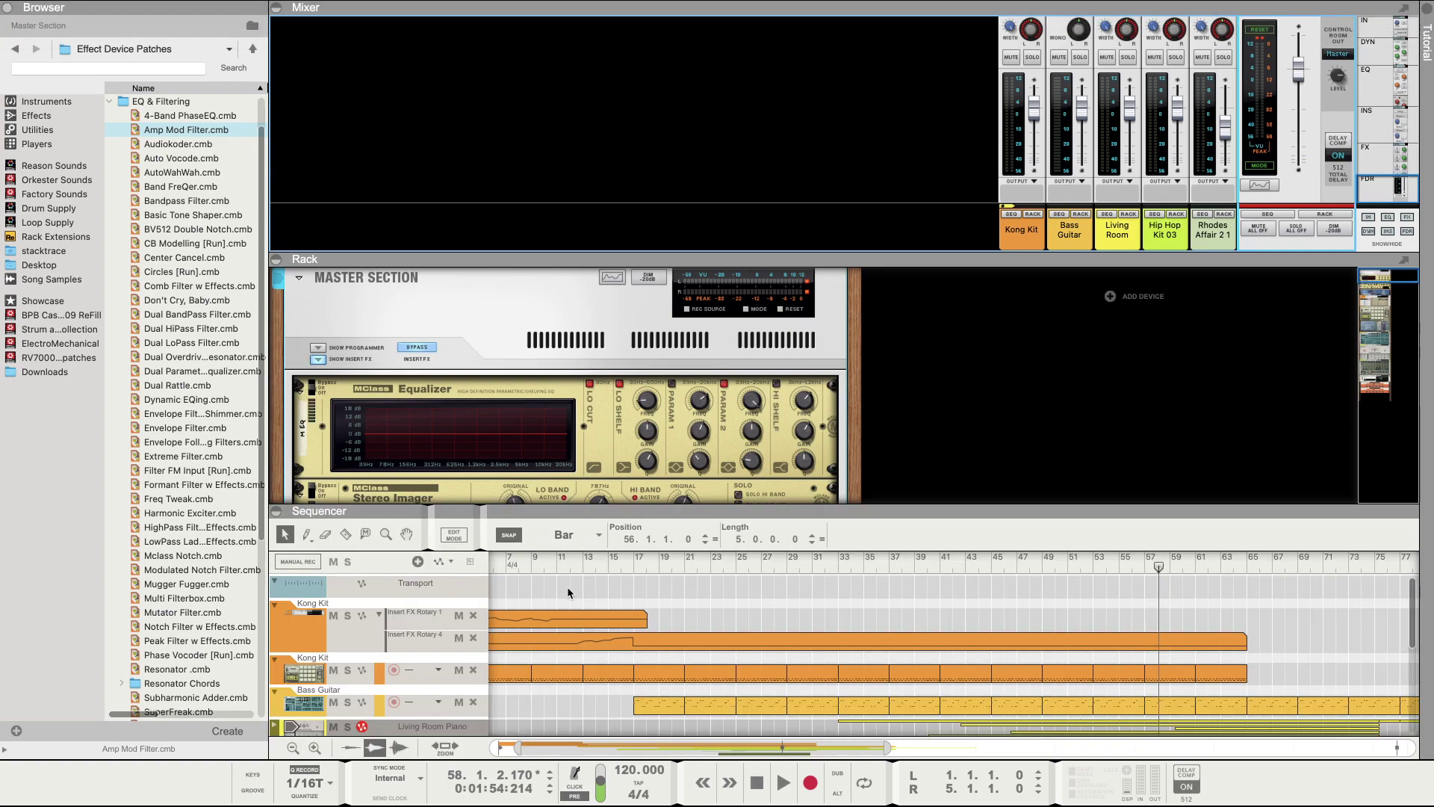
click(757, 782)
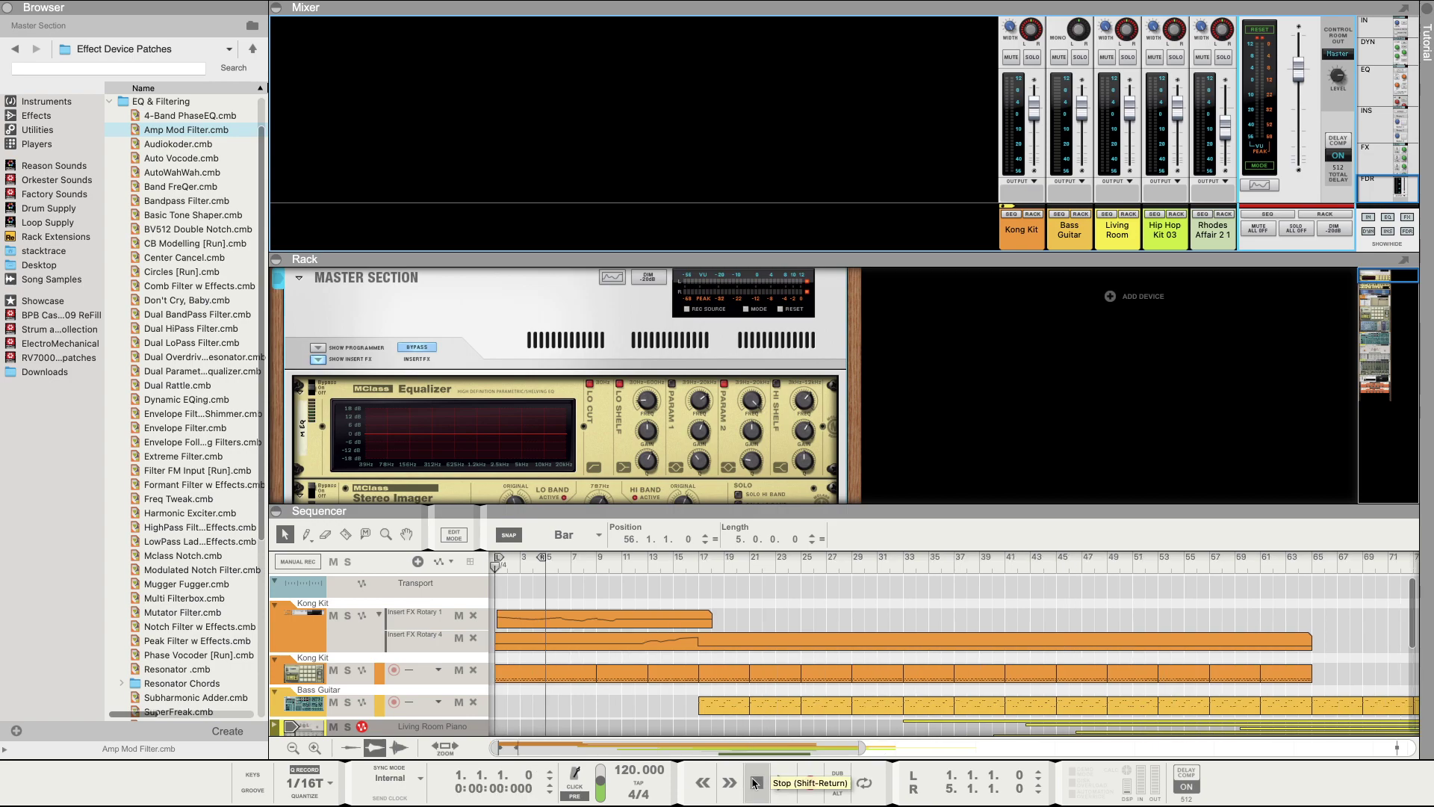
click(784, 782)
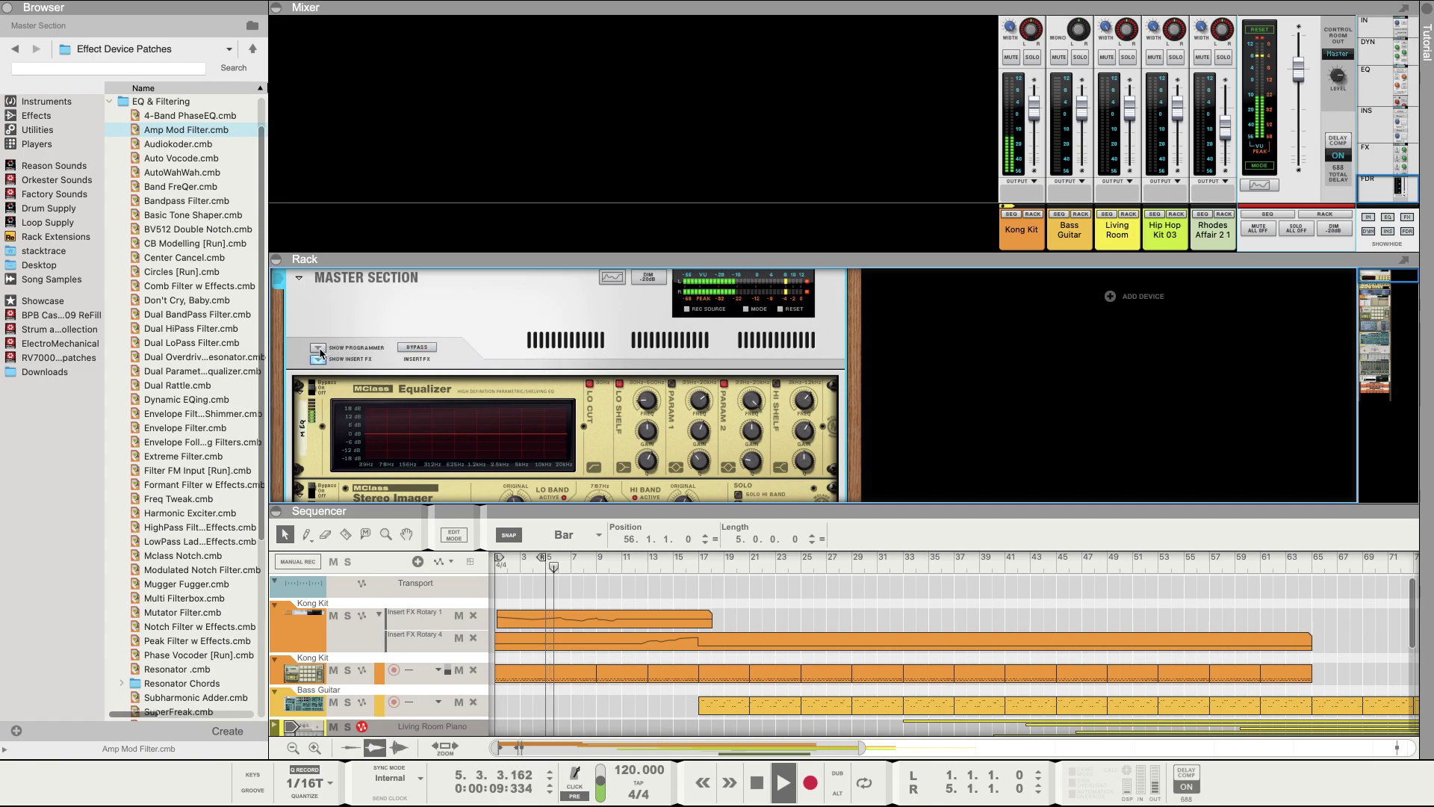
Step: Show the Master Section's programmer and load the Dance.cmb mastering patch into its insert effects
click(348, 346)
click(374, 396)
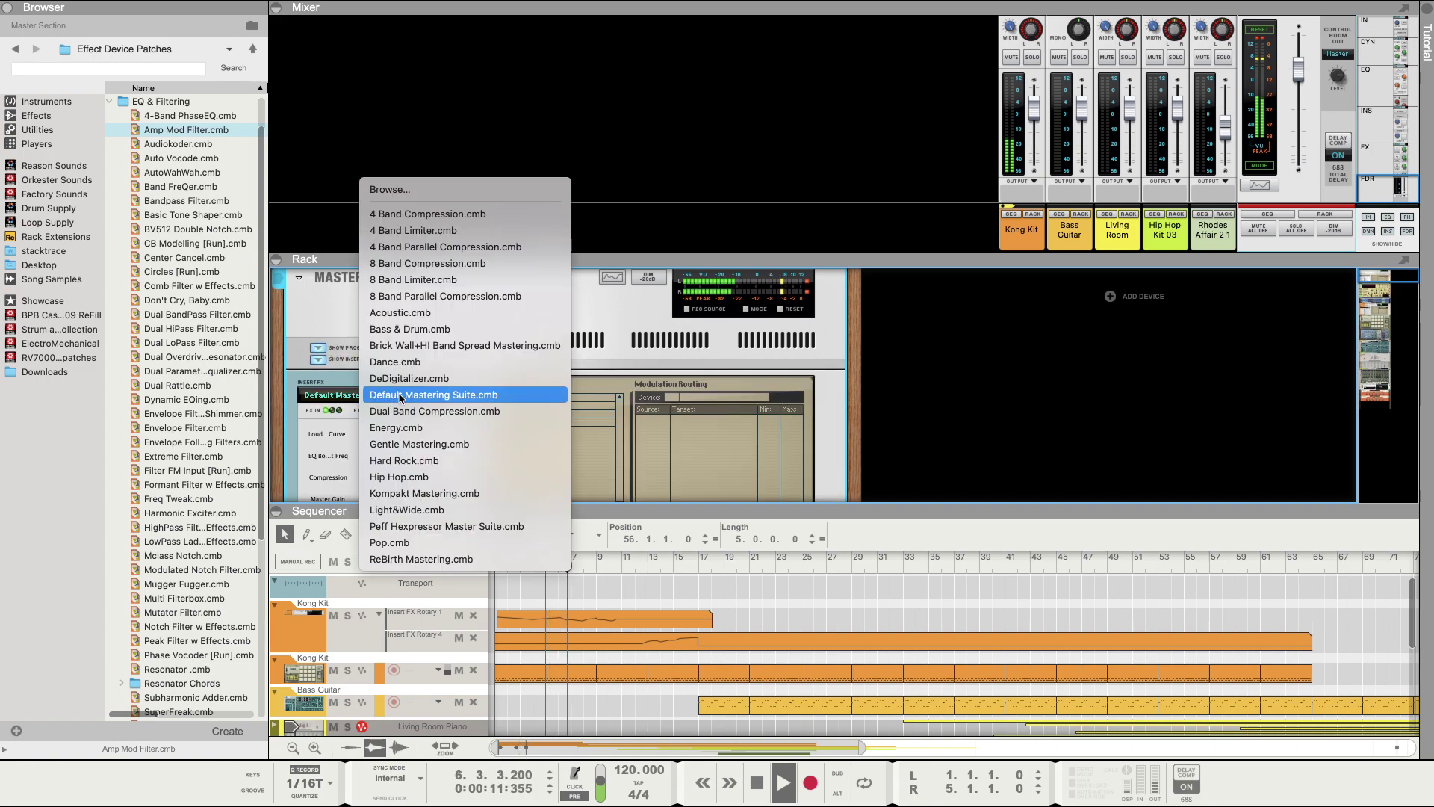
click(403, 361)
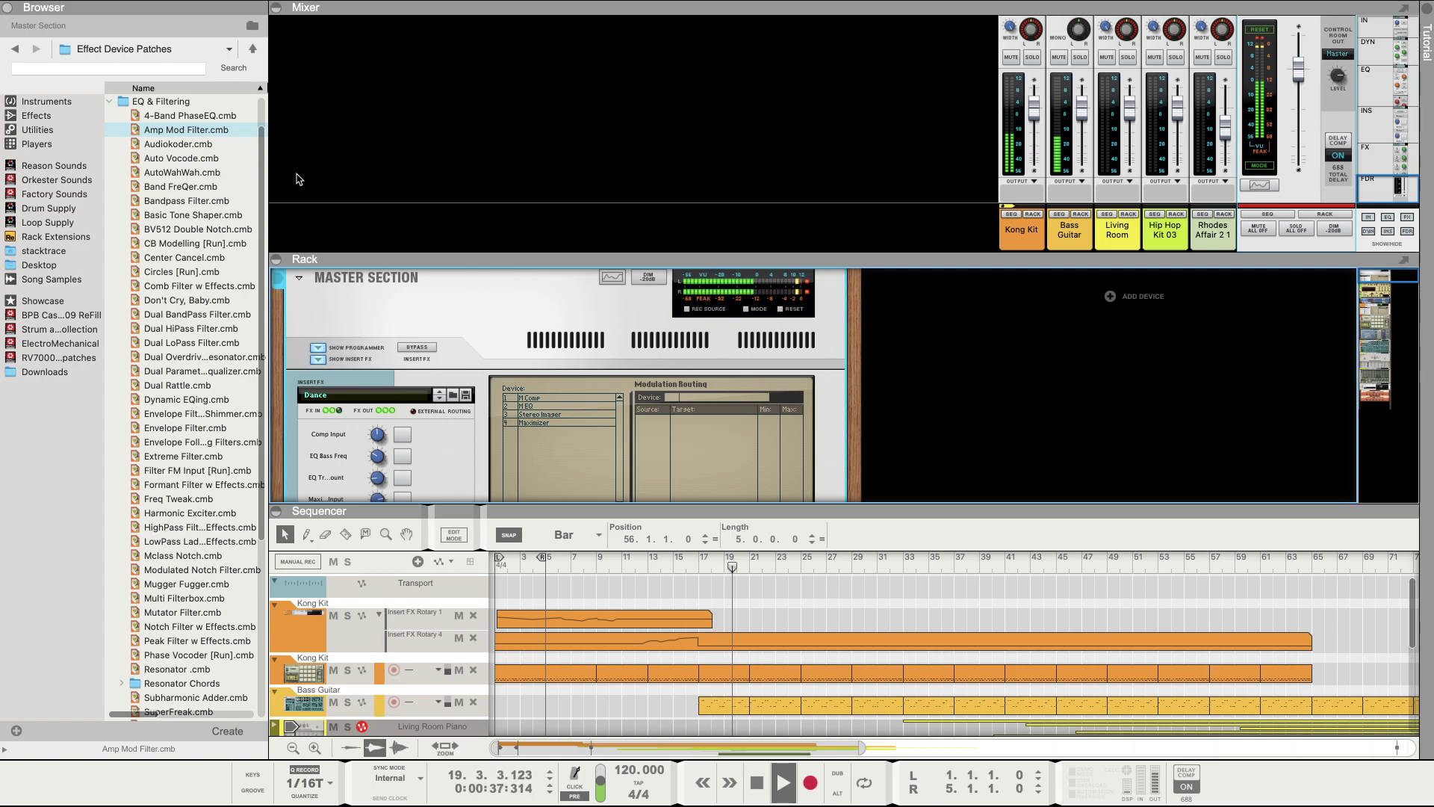
Step: Add a Quartet Chorus Ensemble with the Big BBD Ensemble patch to the Bass Guitar and lower its Dry/Wet amount
click(280, 704)
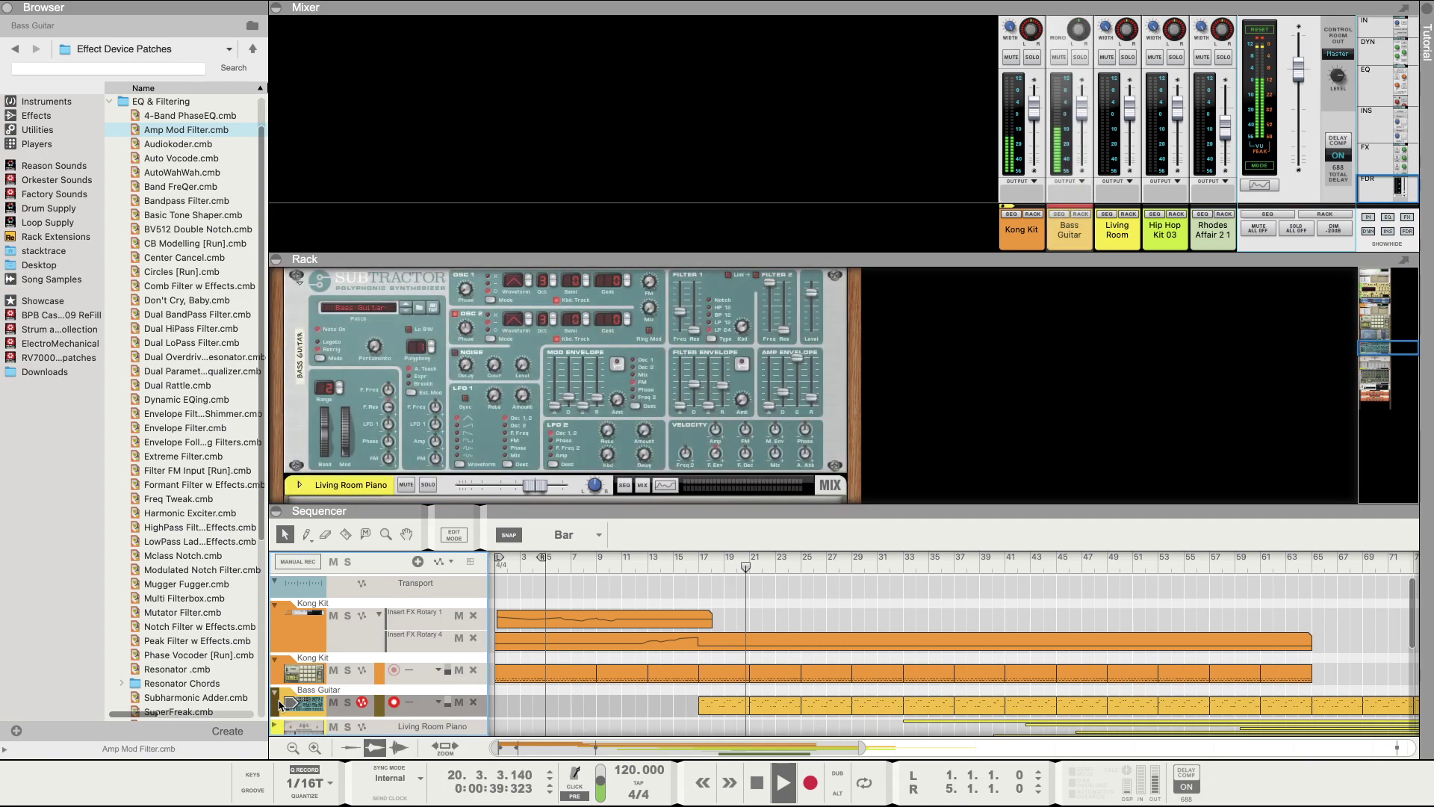
click(37, 116)
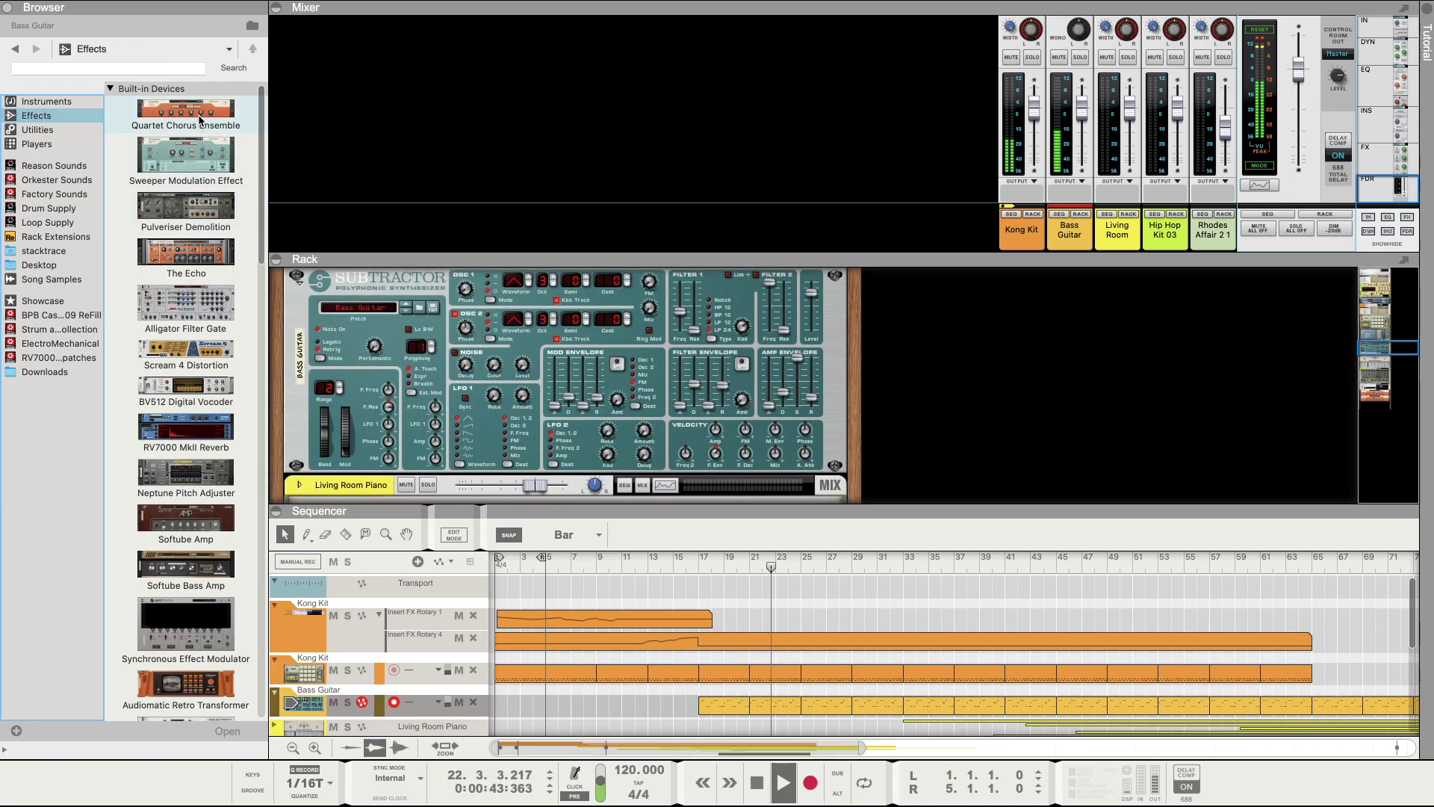
double_click(199, 113)
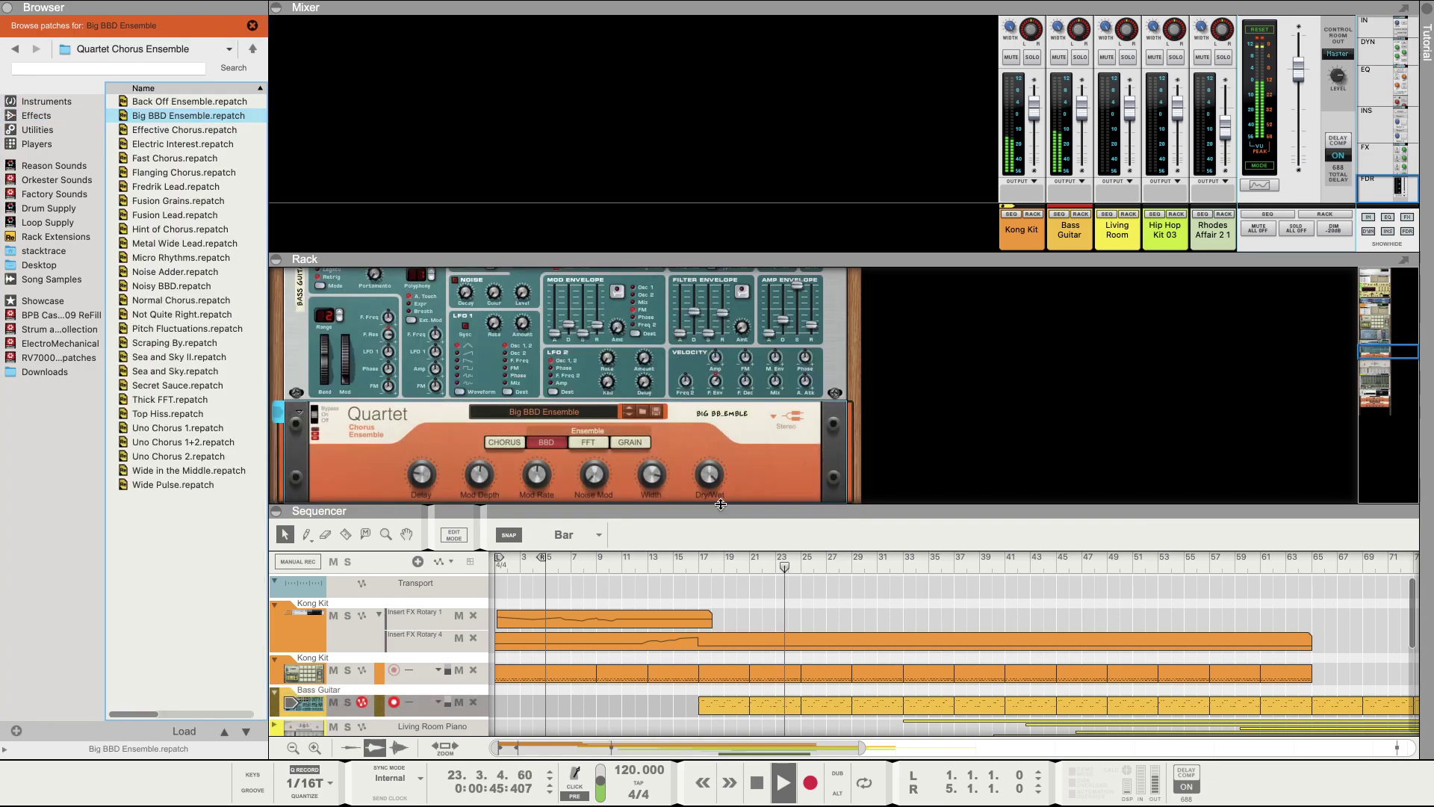
click(706, 472)
drag(706, 472, 710, 501)
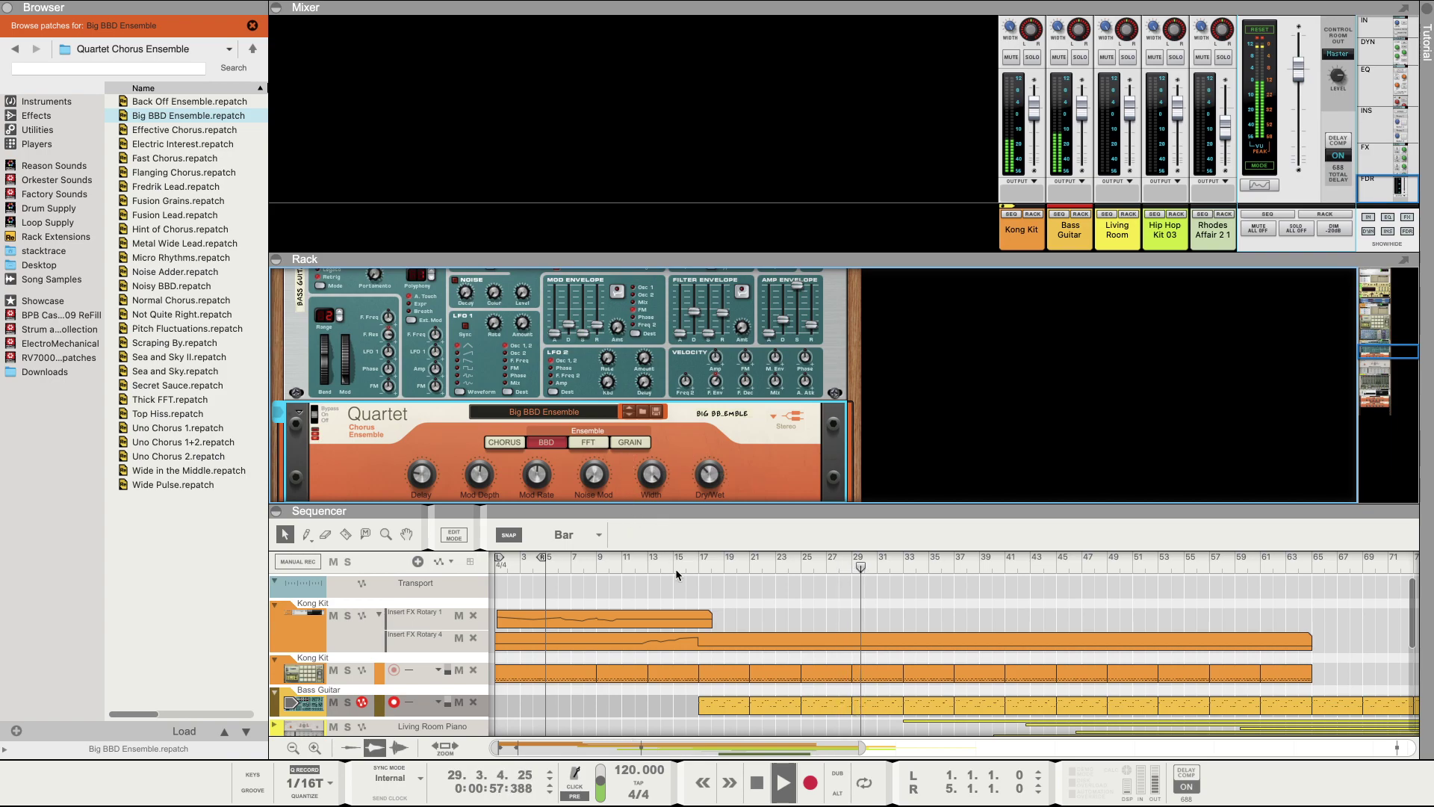
Step: Select the Hip Hop Kit 03 track, move playback to bar 23 just before its first clip, and stop playback
scroll(596, 683, down, 4)
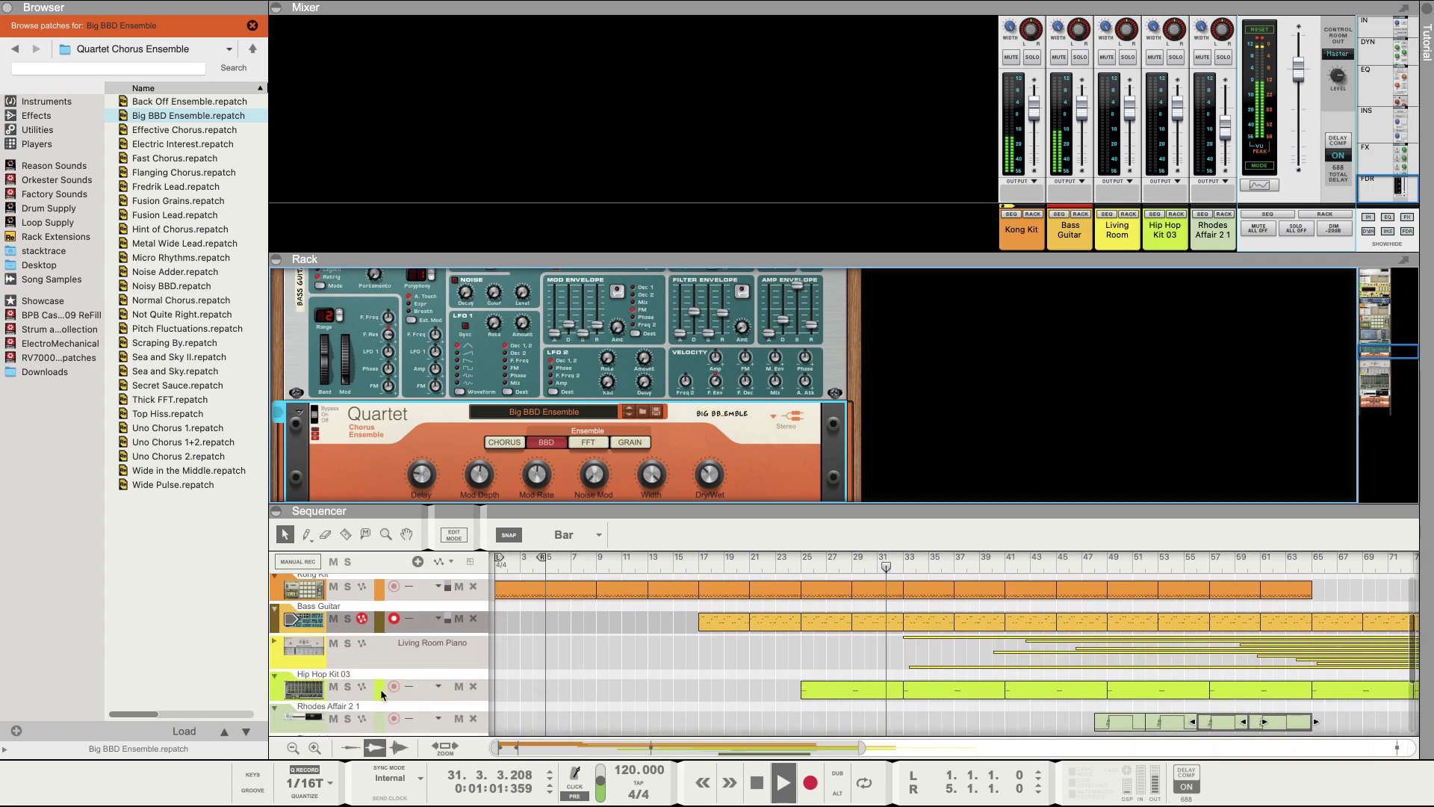
click(444, 686)
click(774, 562)
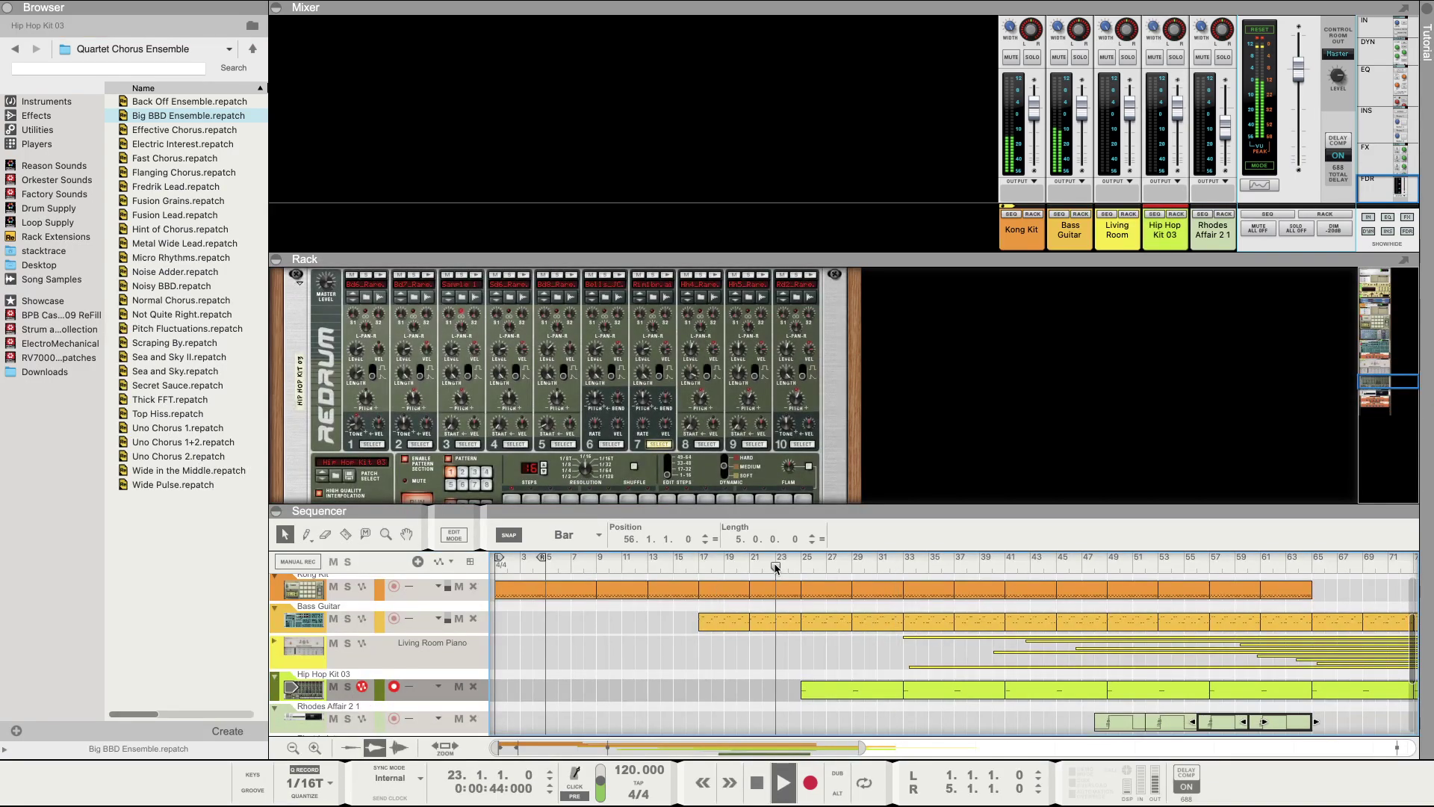
key(space)
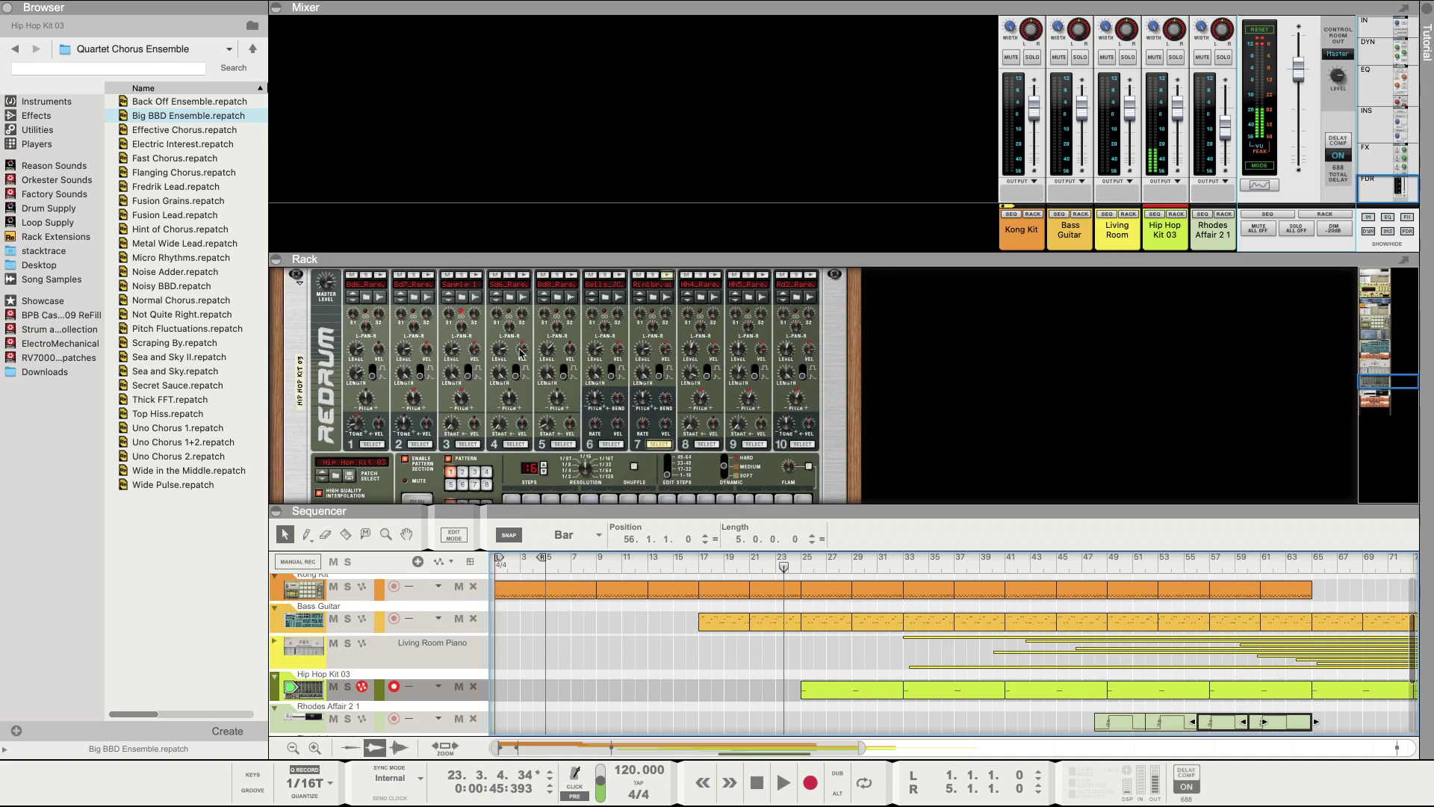
Step: Expand the Hip Hop Kit 03 mix channel in the rack and show its insert effects programmer
scroll(521, 353, down, 10)
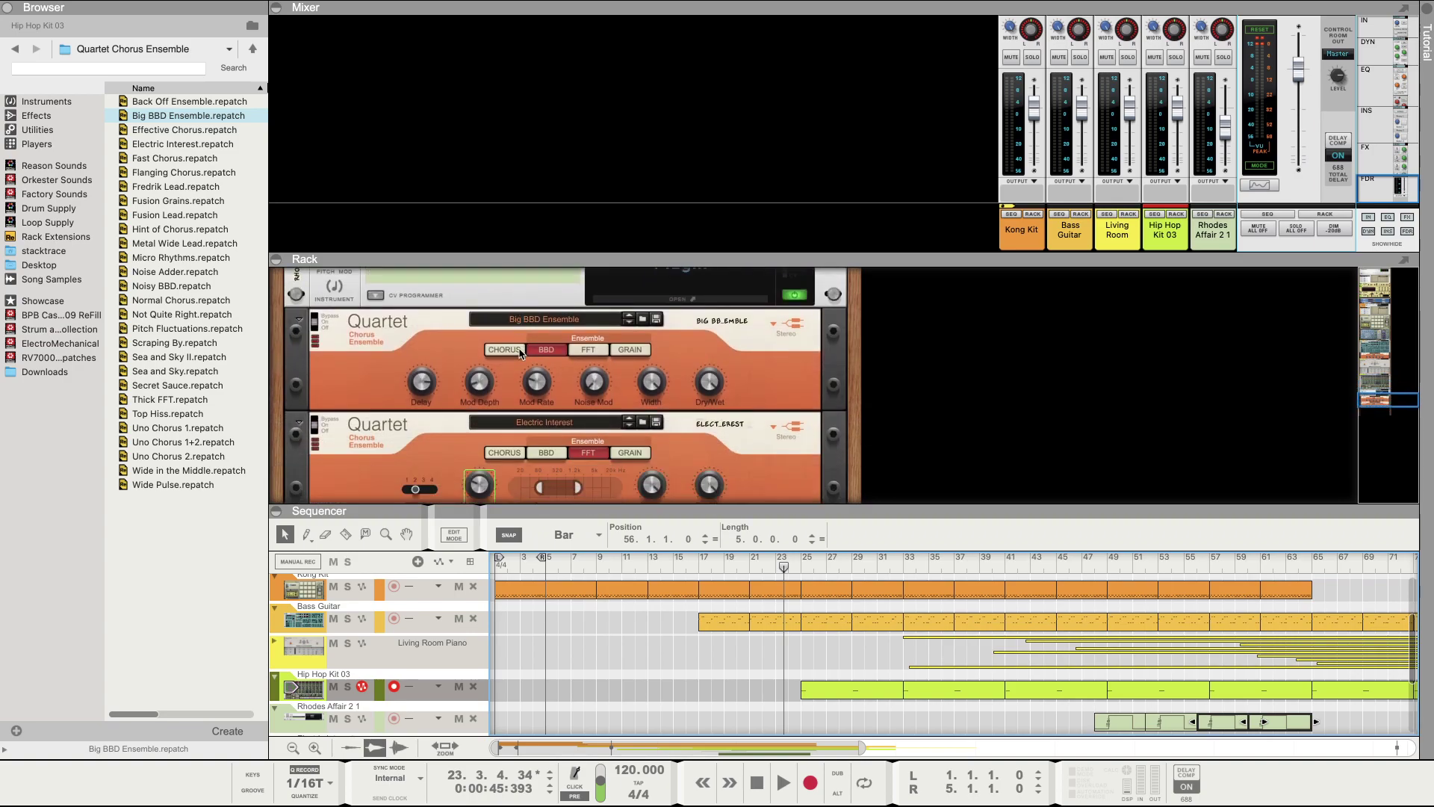
scroll(520, 354, up, 10)
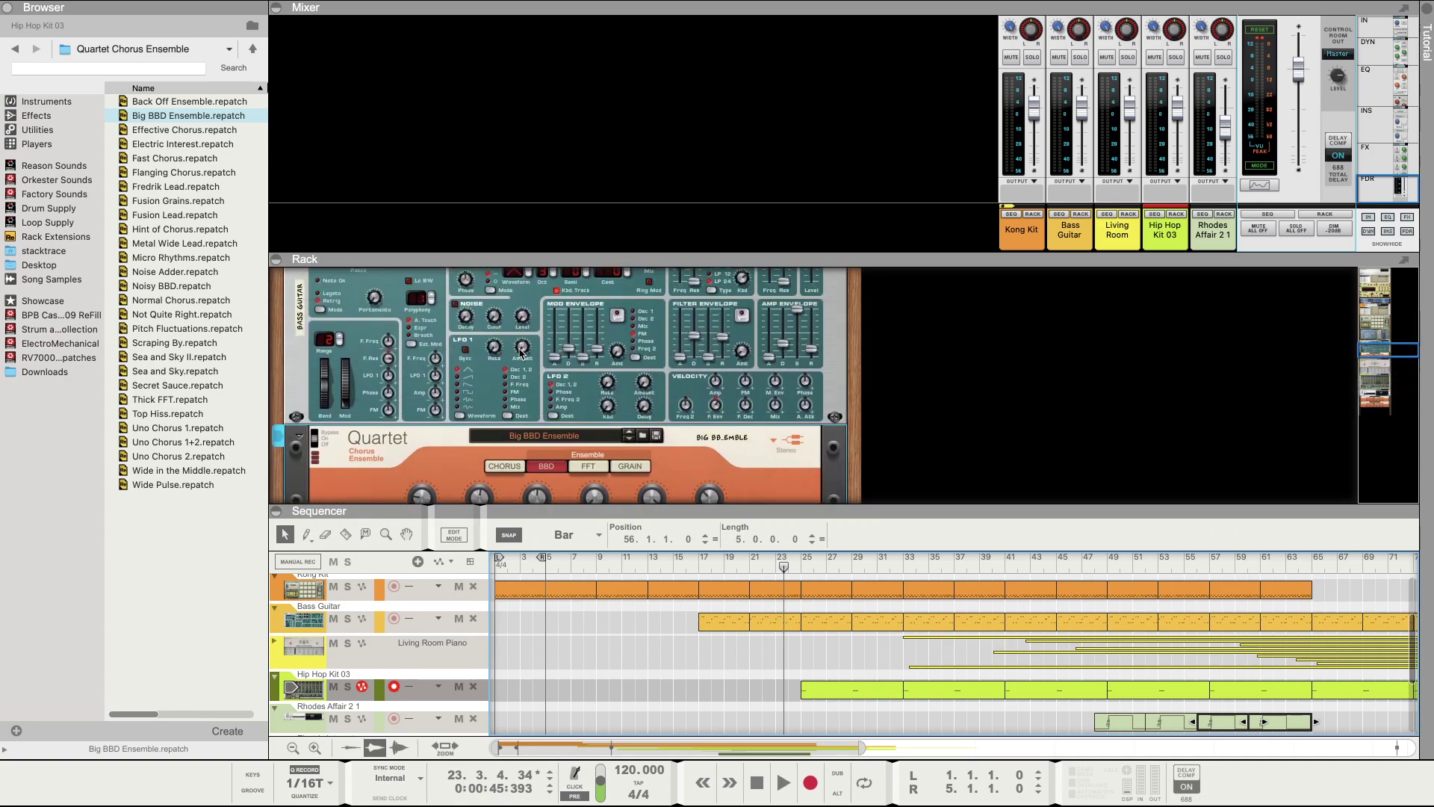
scroll(521, 353, up, 5)
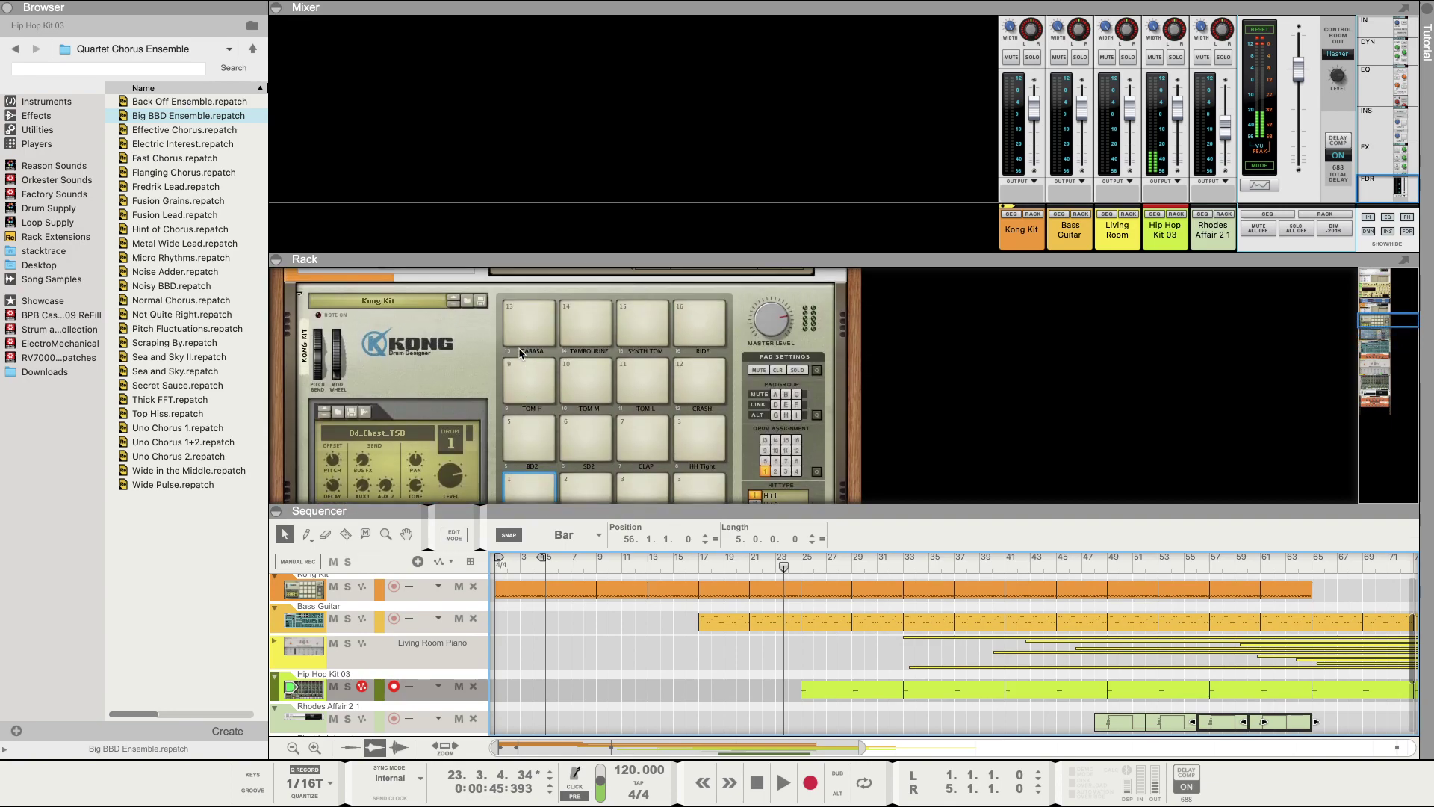
scroll(456, 341, up, 10)
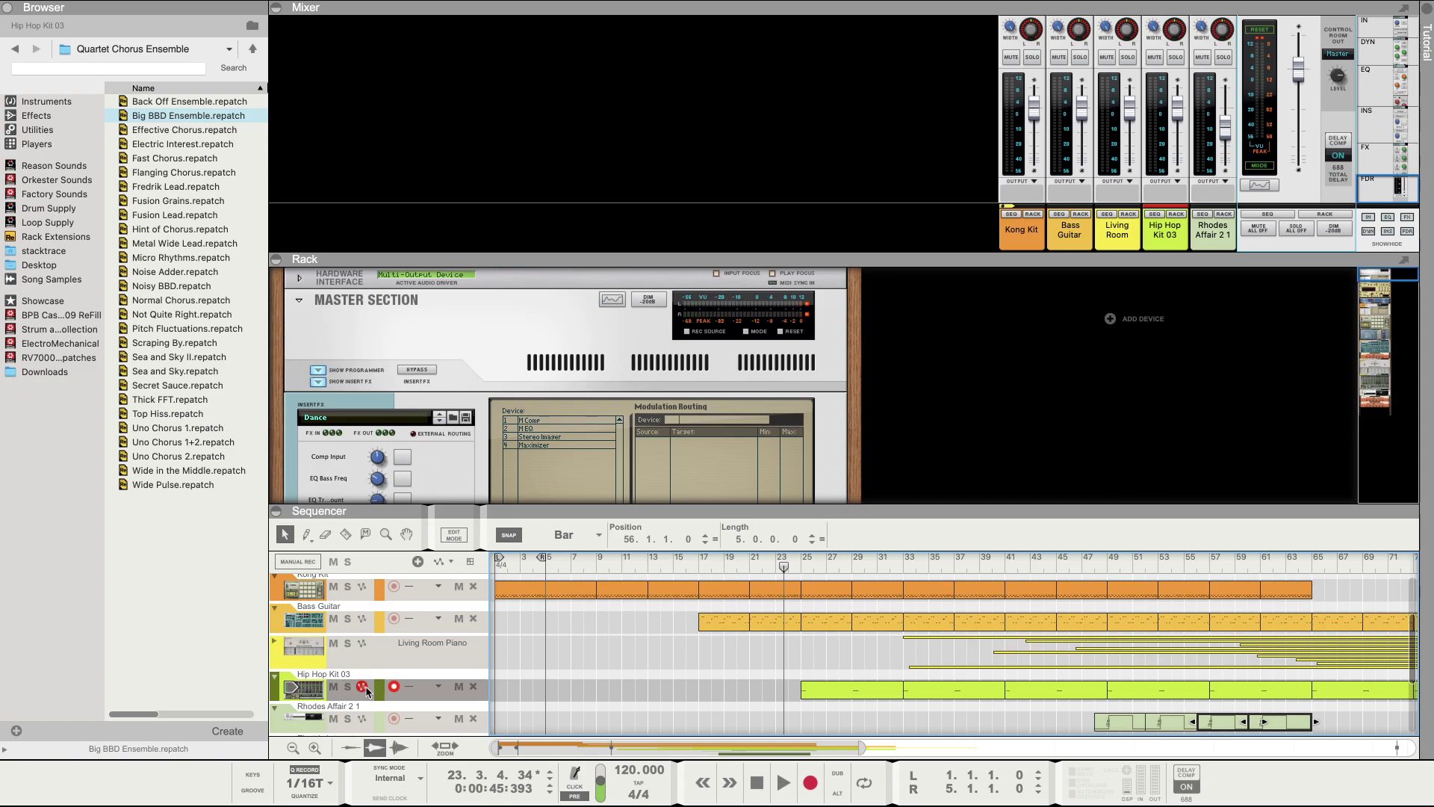
click(404, 701)
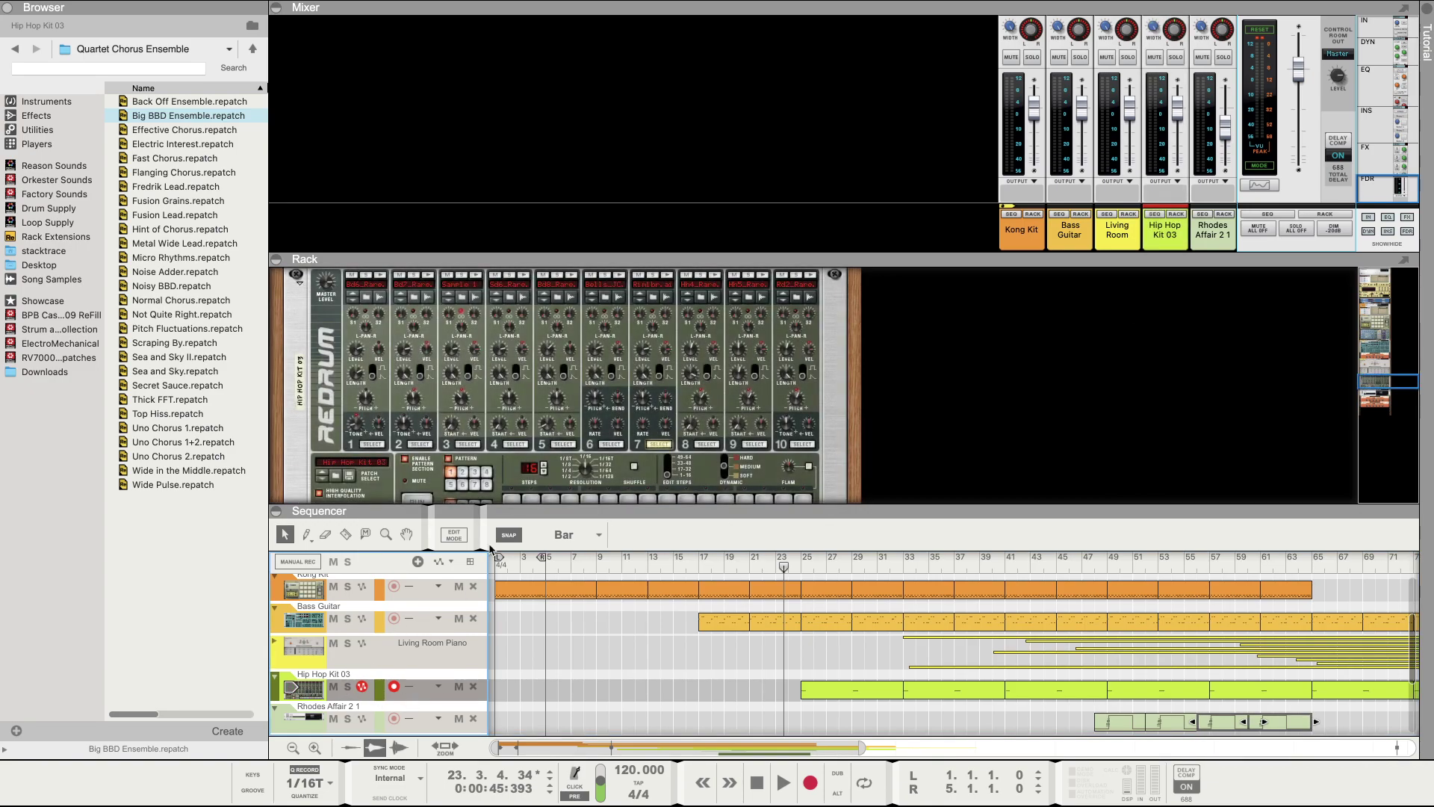
scroll(484, 386, up, 2)
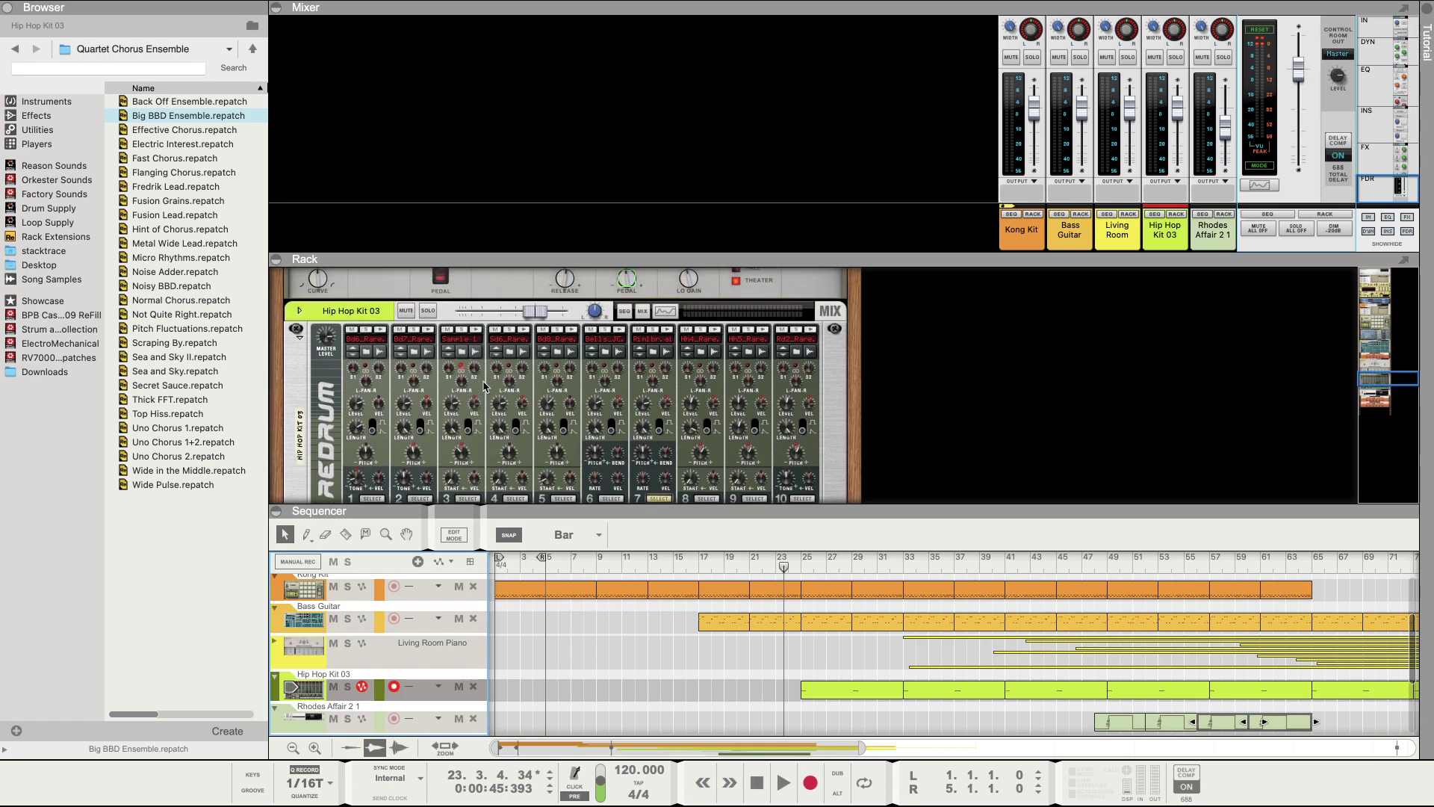
click(298, 348)
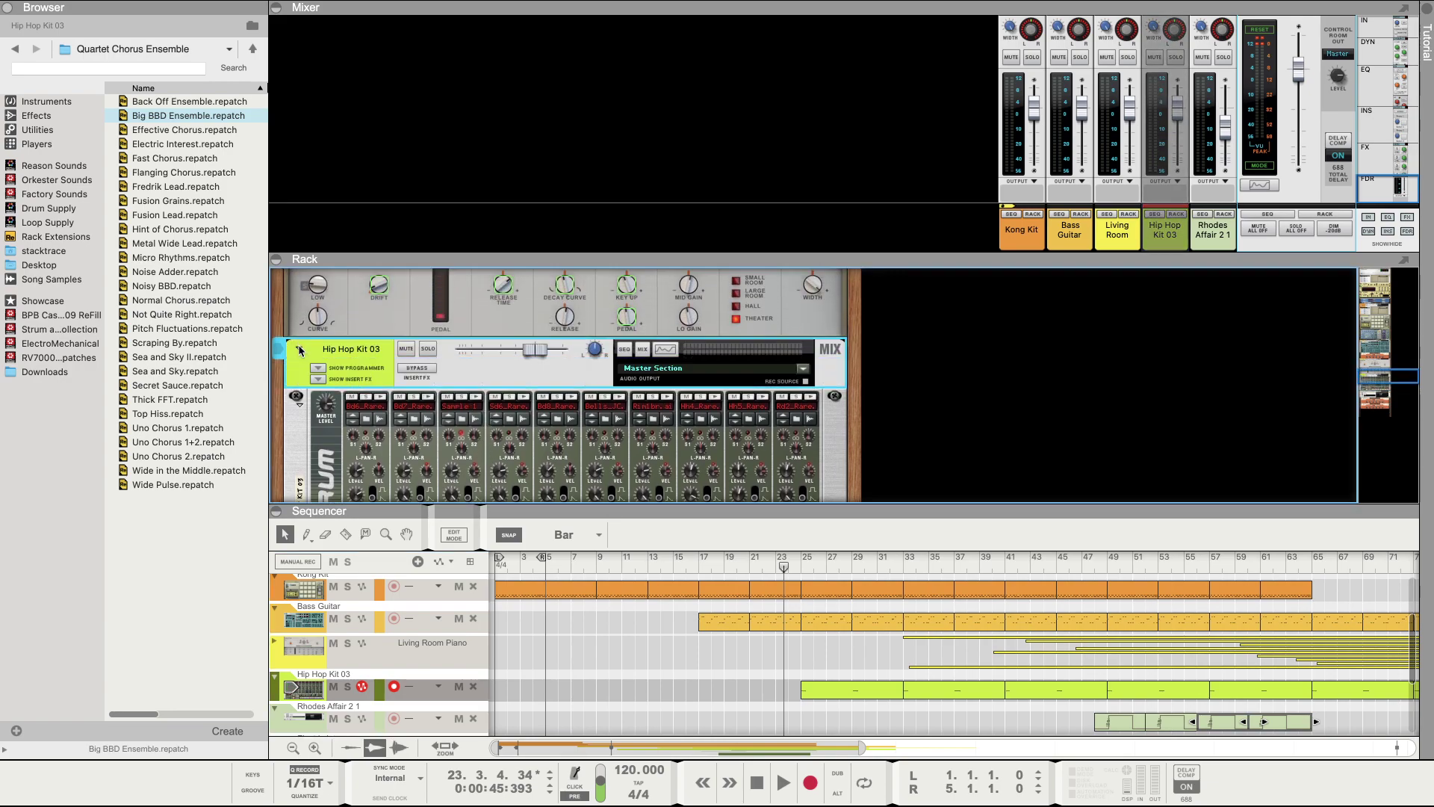
click(326, 379)
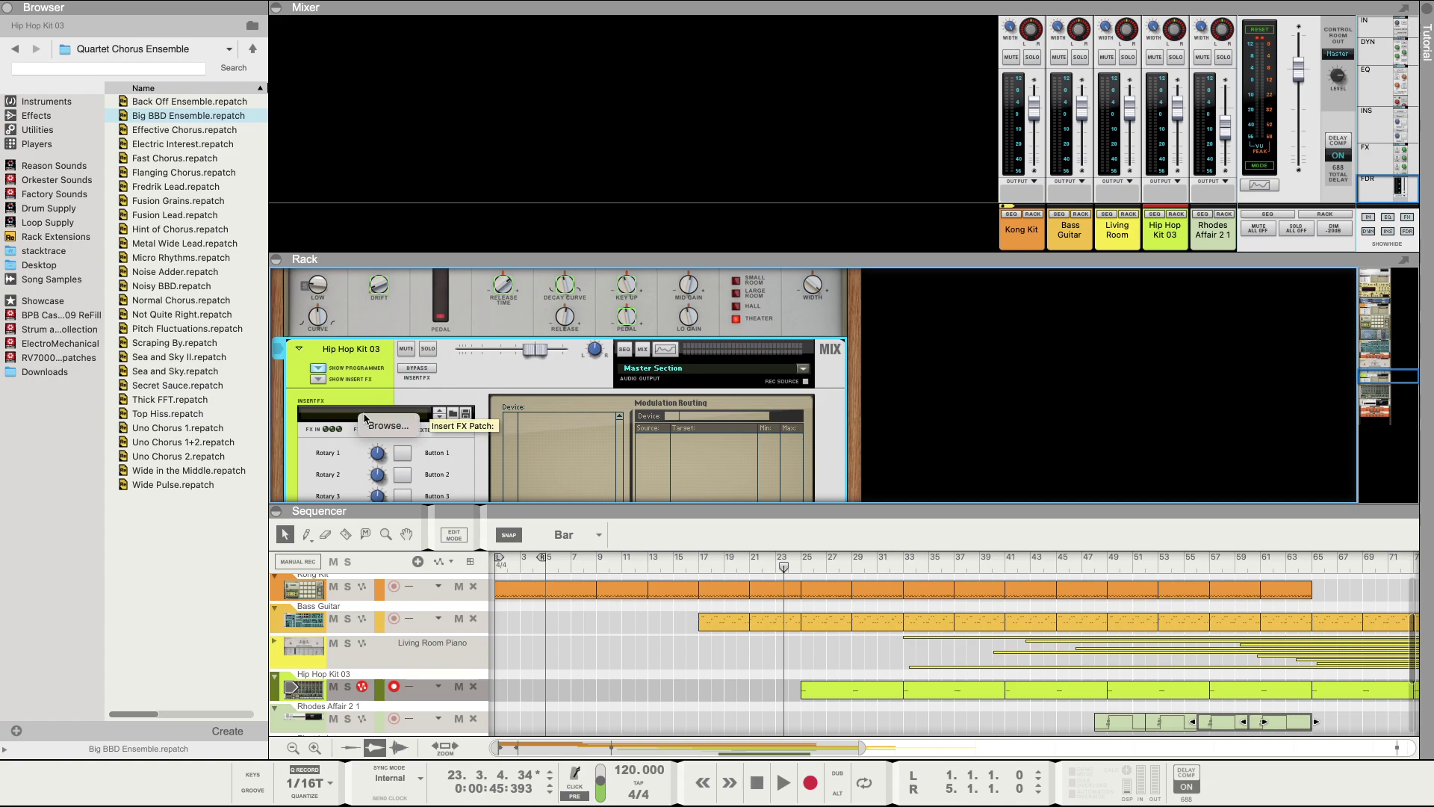
Step: Load the ALL Leave Hall A.cmb patch from the Reverb effect patches as Hip Hop Kit 03's insert effect
click(452, 413)
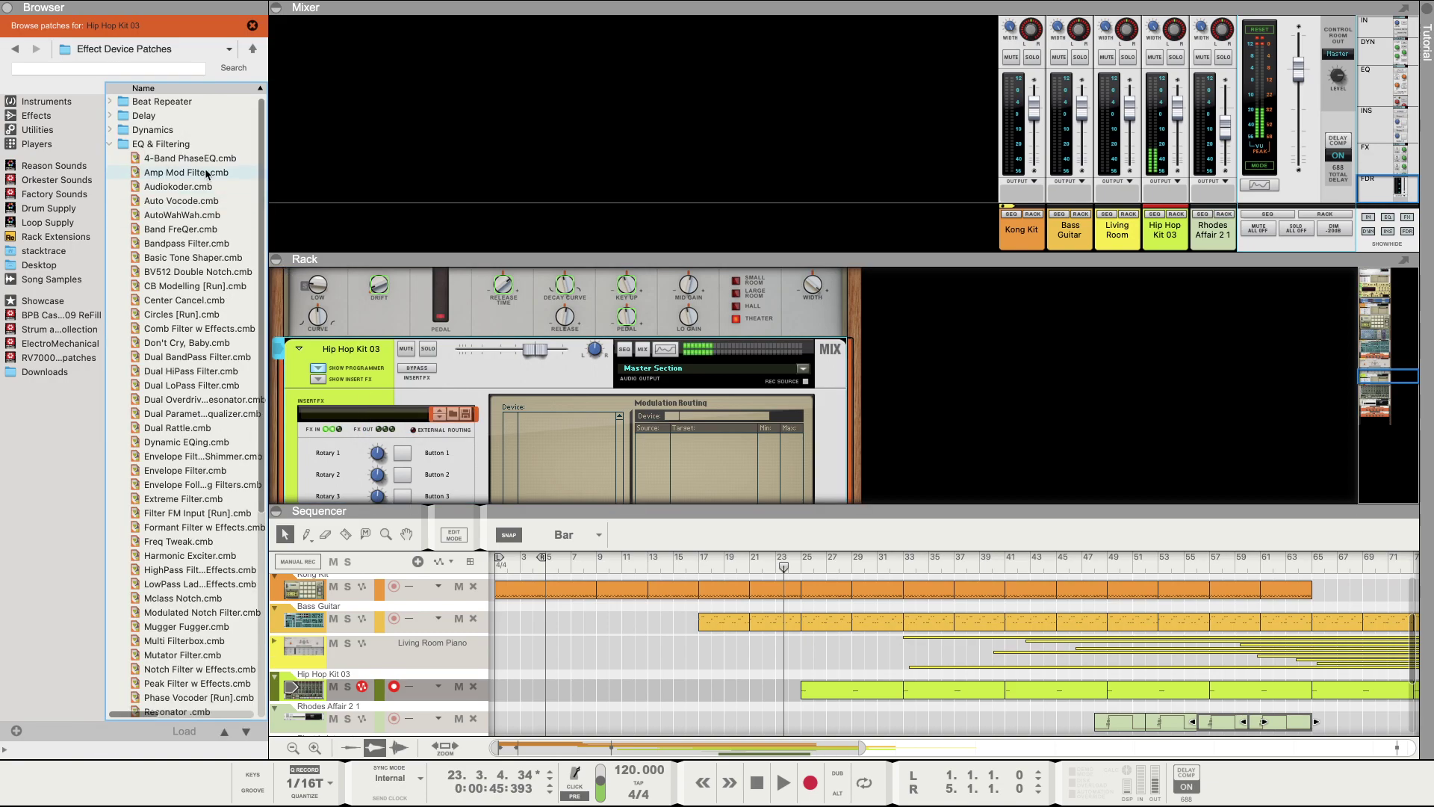
click(110, 144)
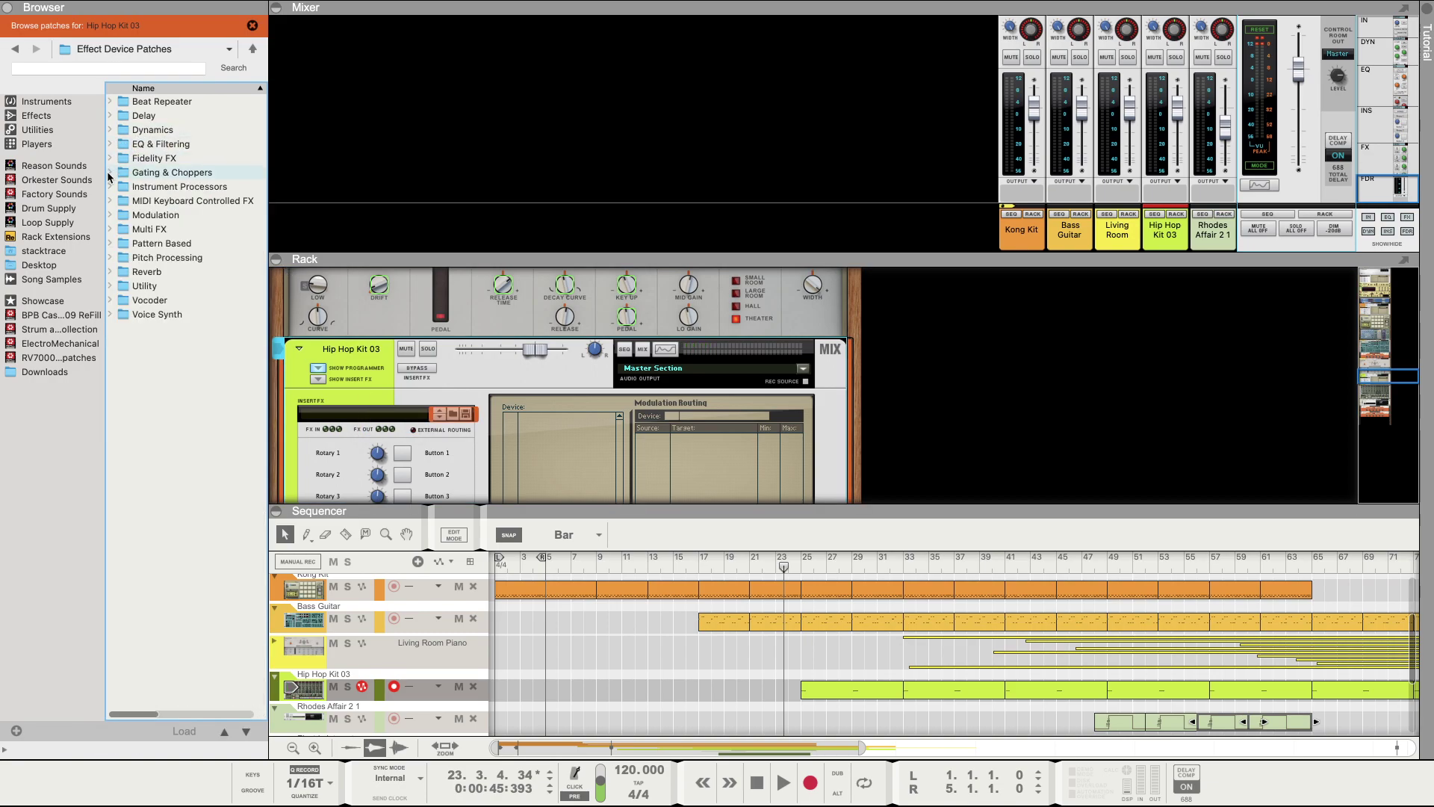
click(111, 272)
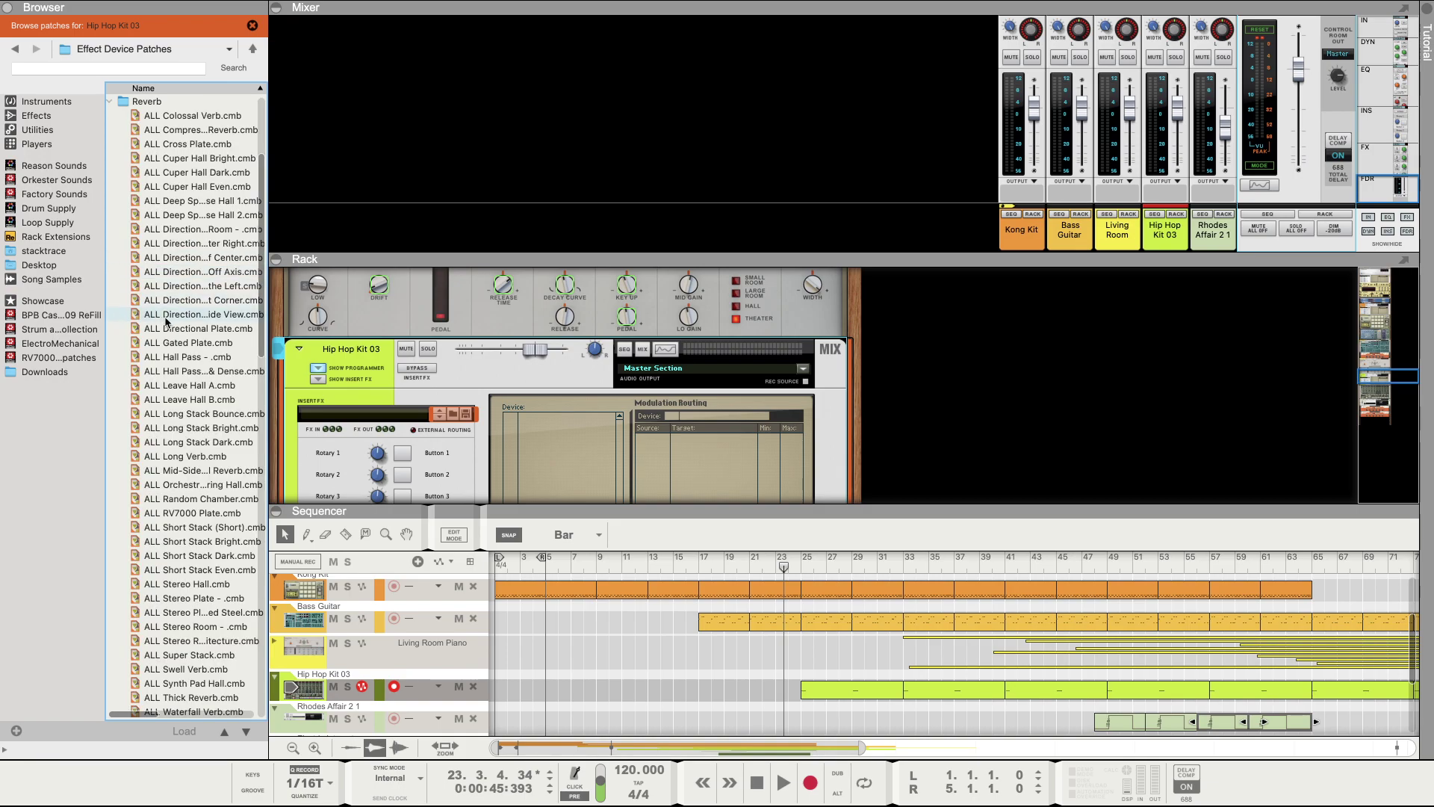
click(178, 385)
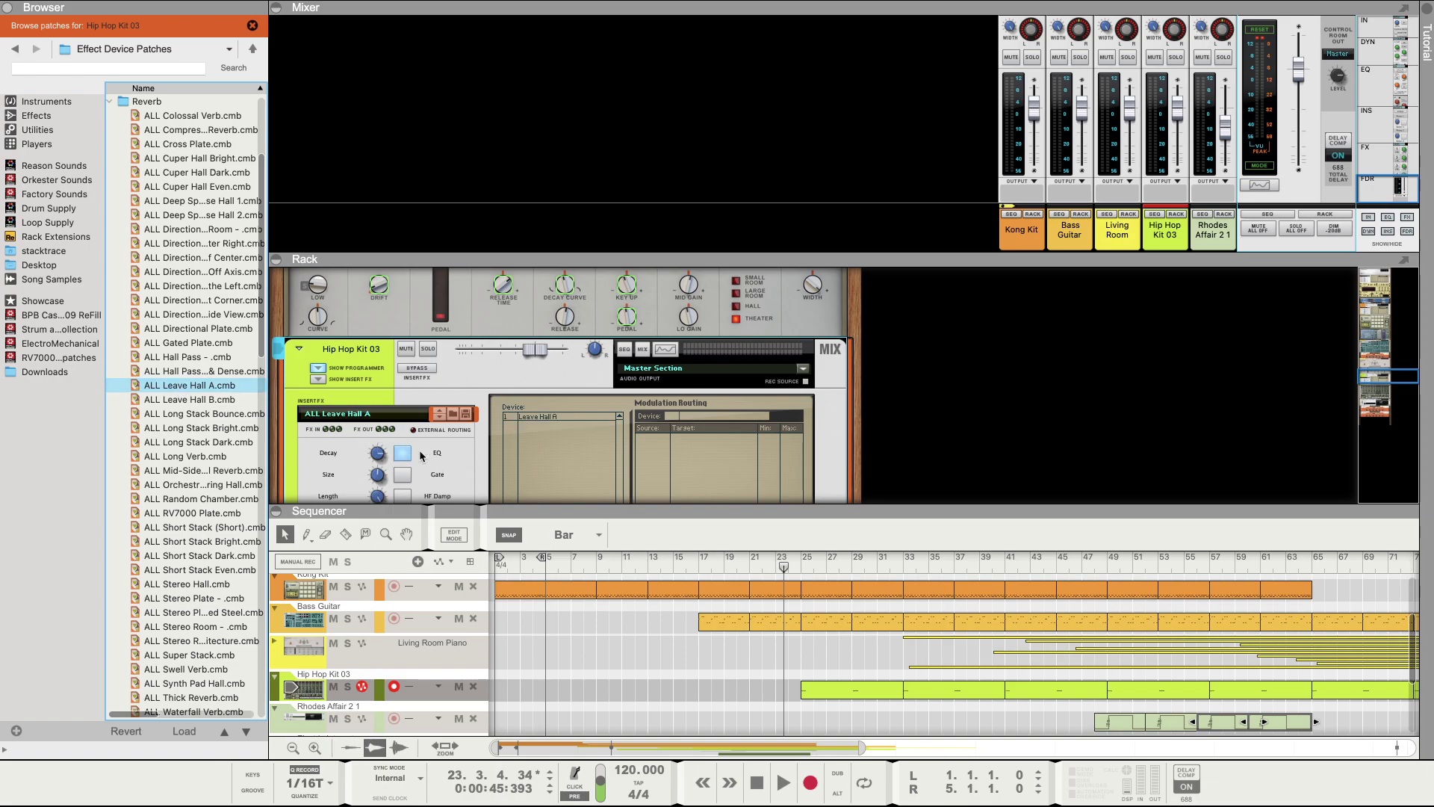
scroll(359, 451, down, 2)
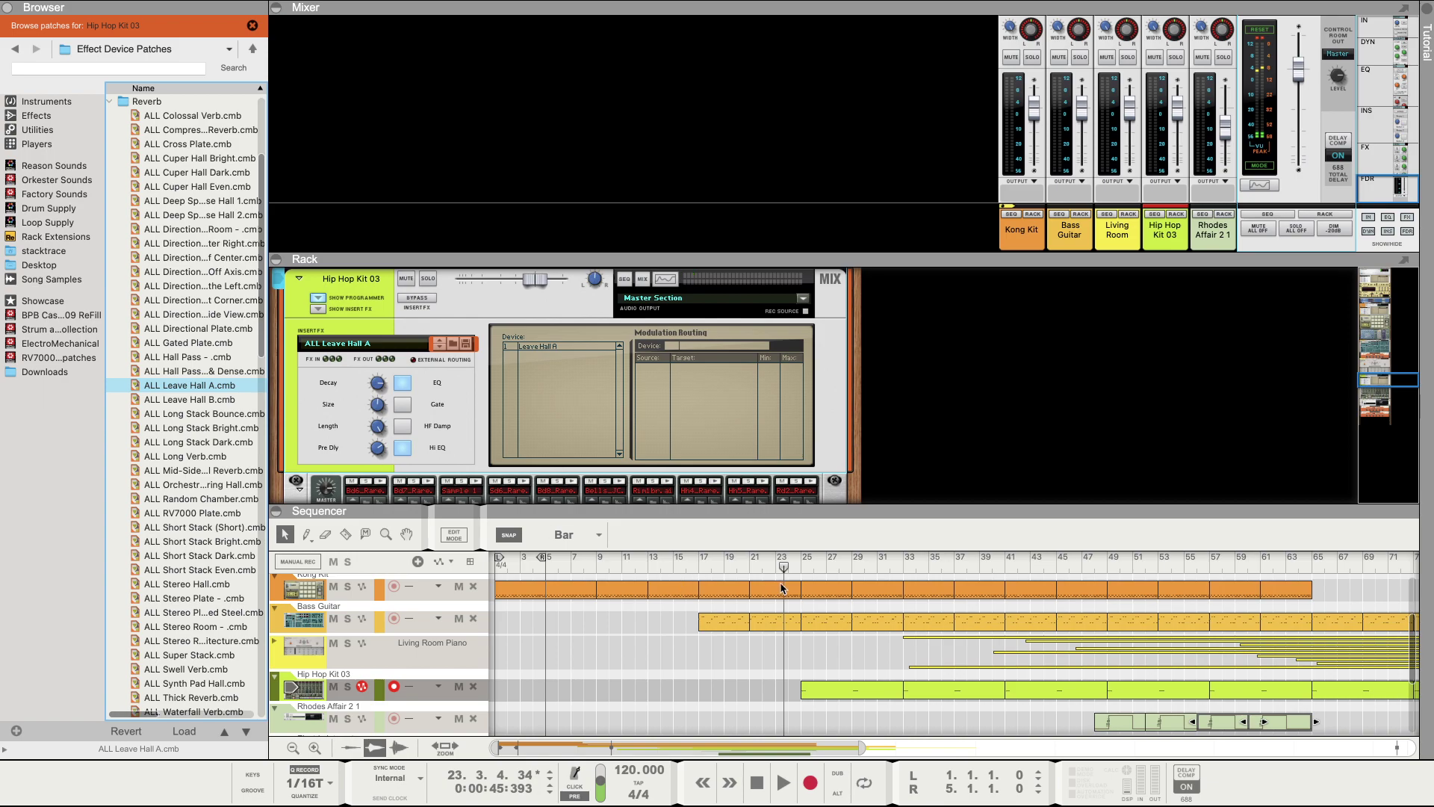
Step: Play the song from about bar 22 into the first Hip Hop Kit 03 clip to hear the Leave Hall A reverb
click(765, 567)
key(space)
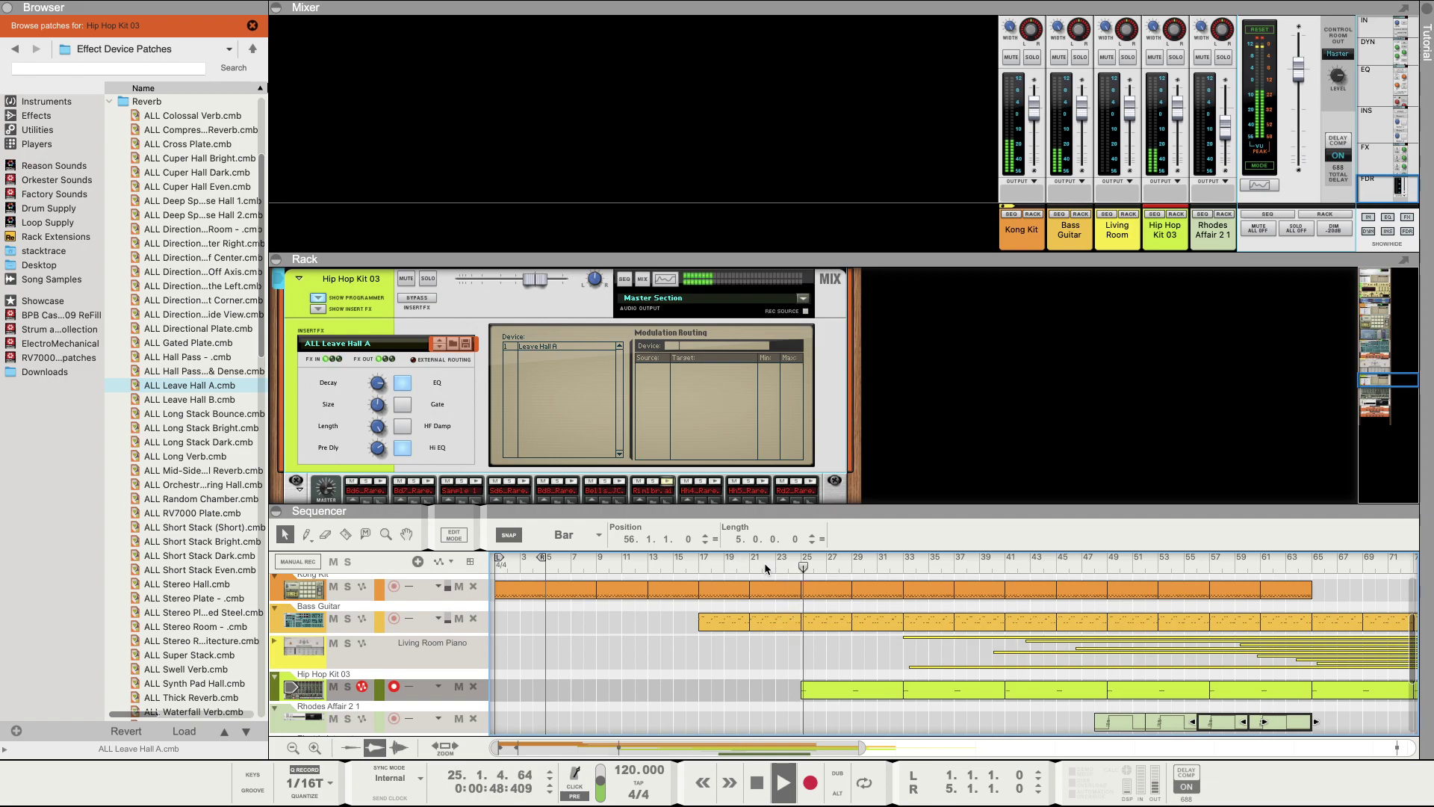
key(space)
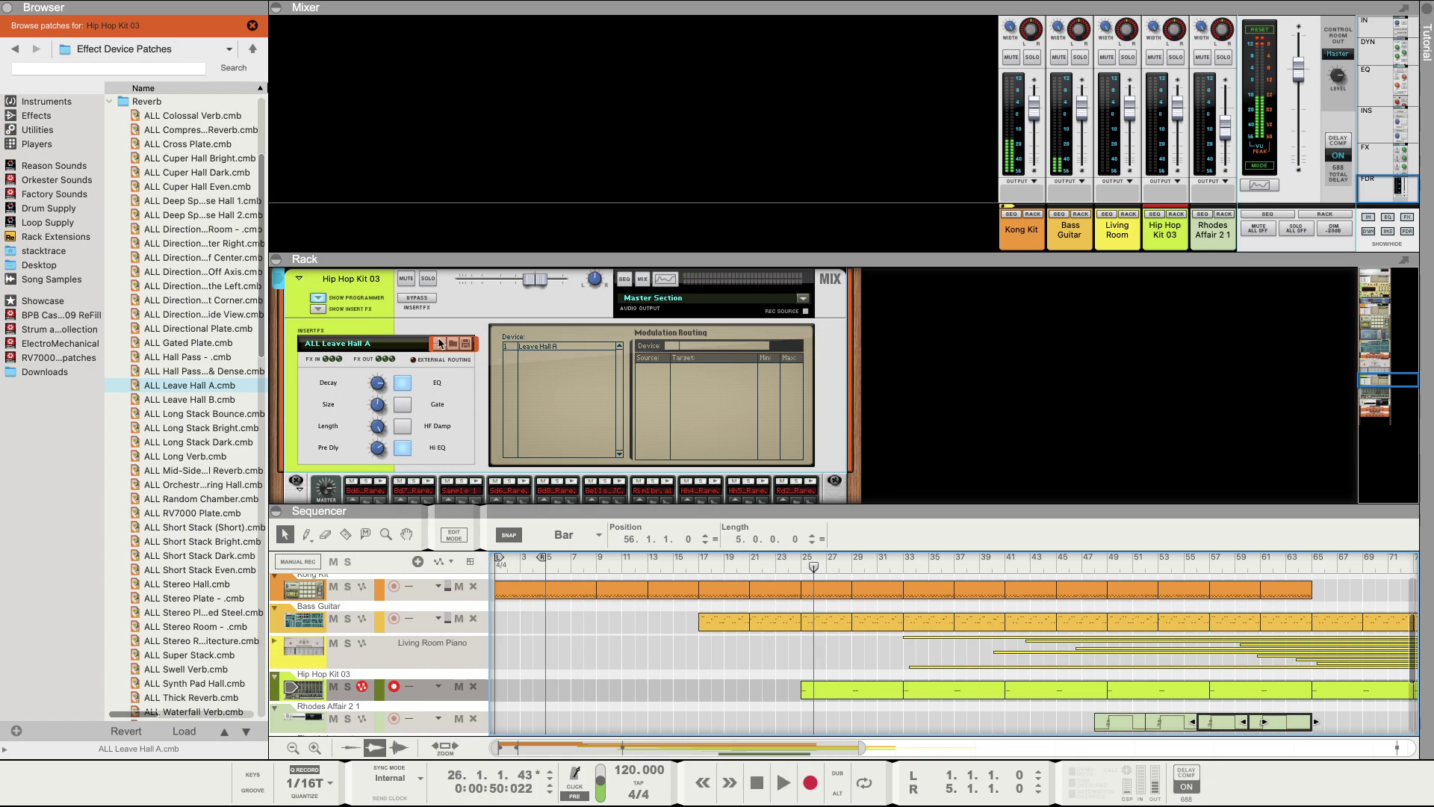
Step: Lower Leave Hall A's pre-delay and size, switch EQ off and HF Damp on, and audition the start of the Hip Hop Kit 03 clip
click(377, 451)
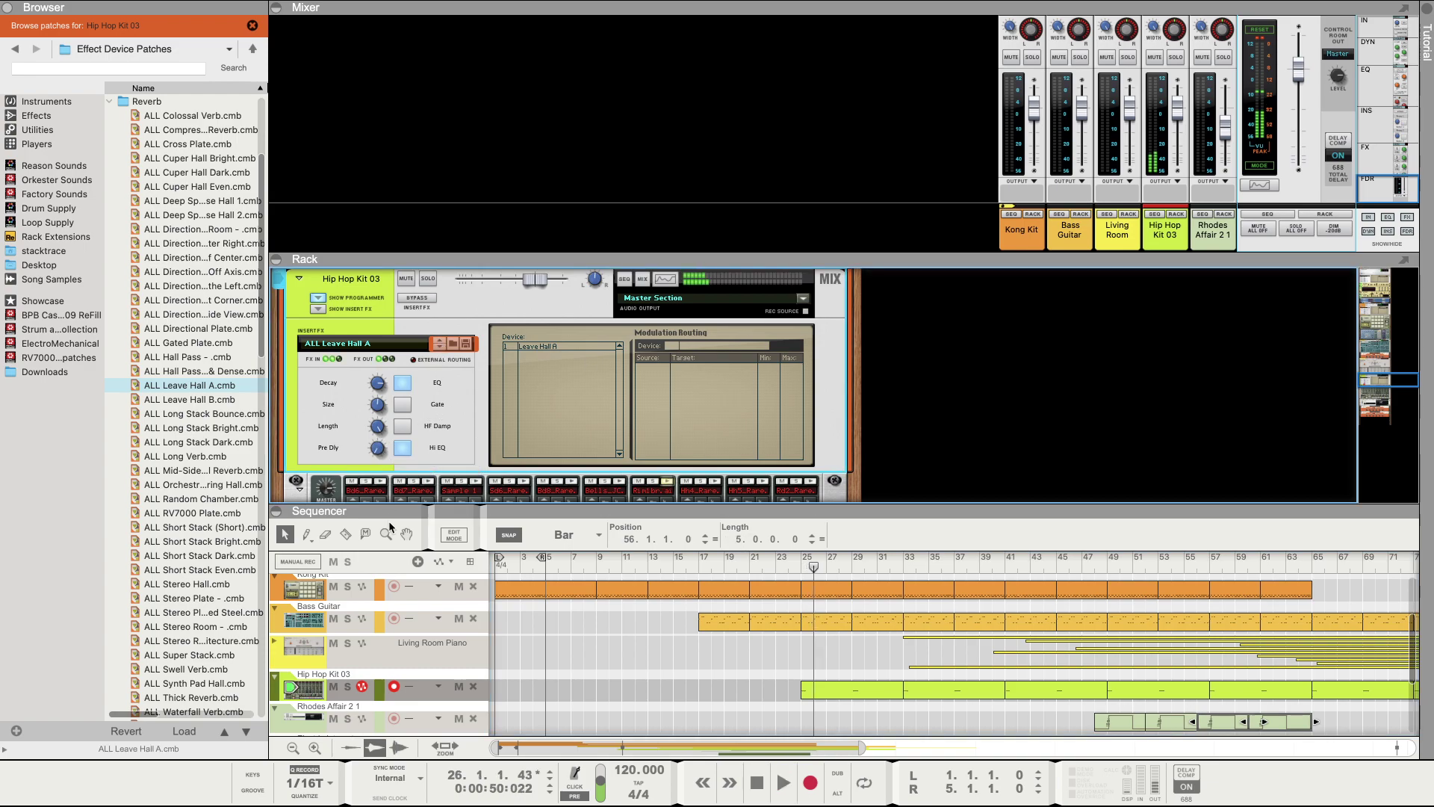
mouse_move(378, 427)
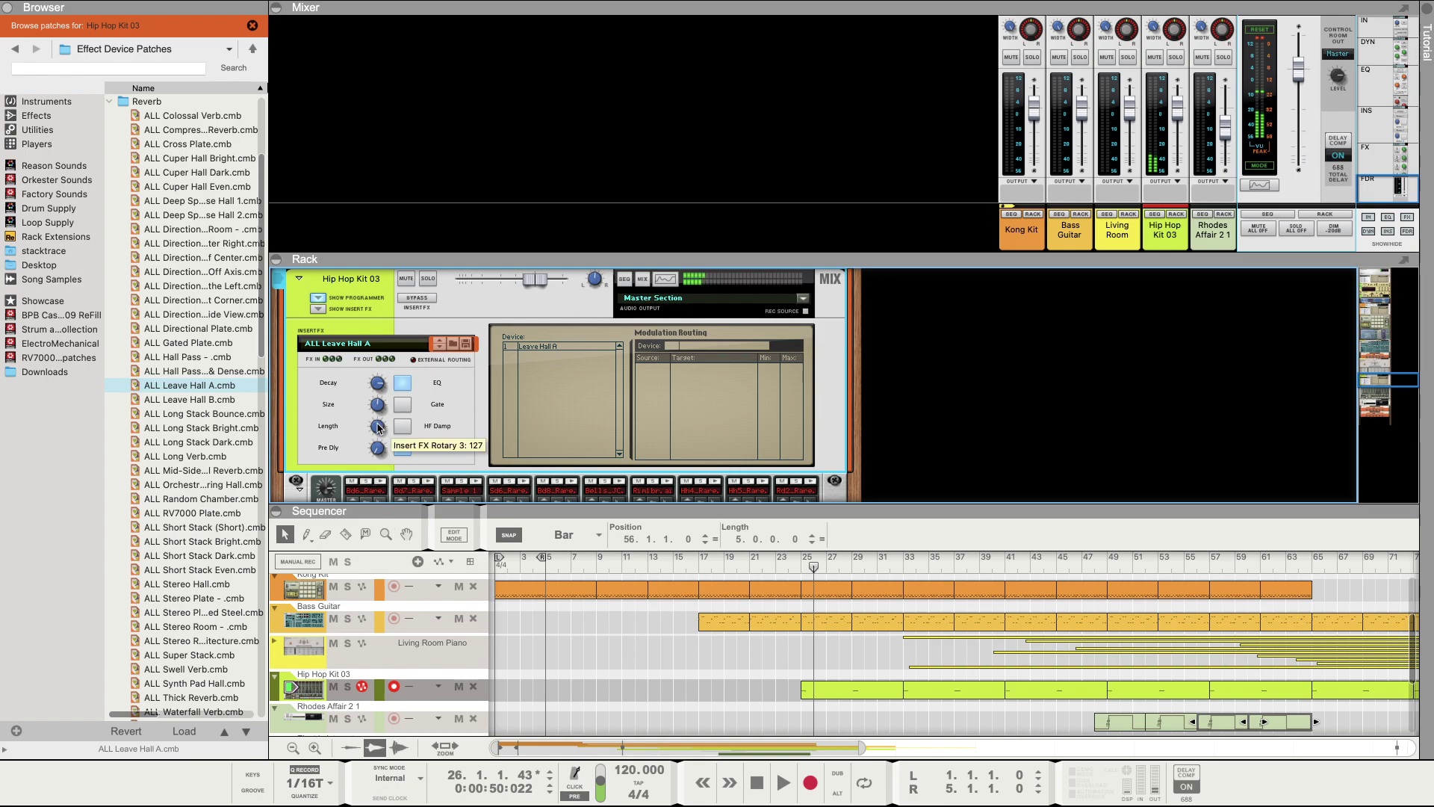
drag(378, 447, 377, 459)
drag(379, 404, 375, 420)
click(402, 426)
click(778, 567)
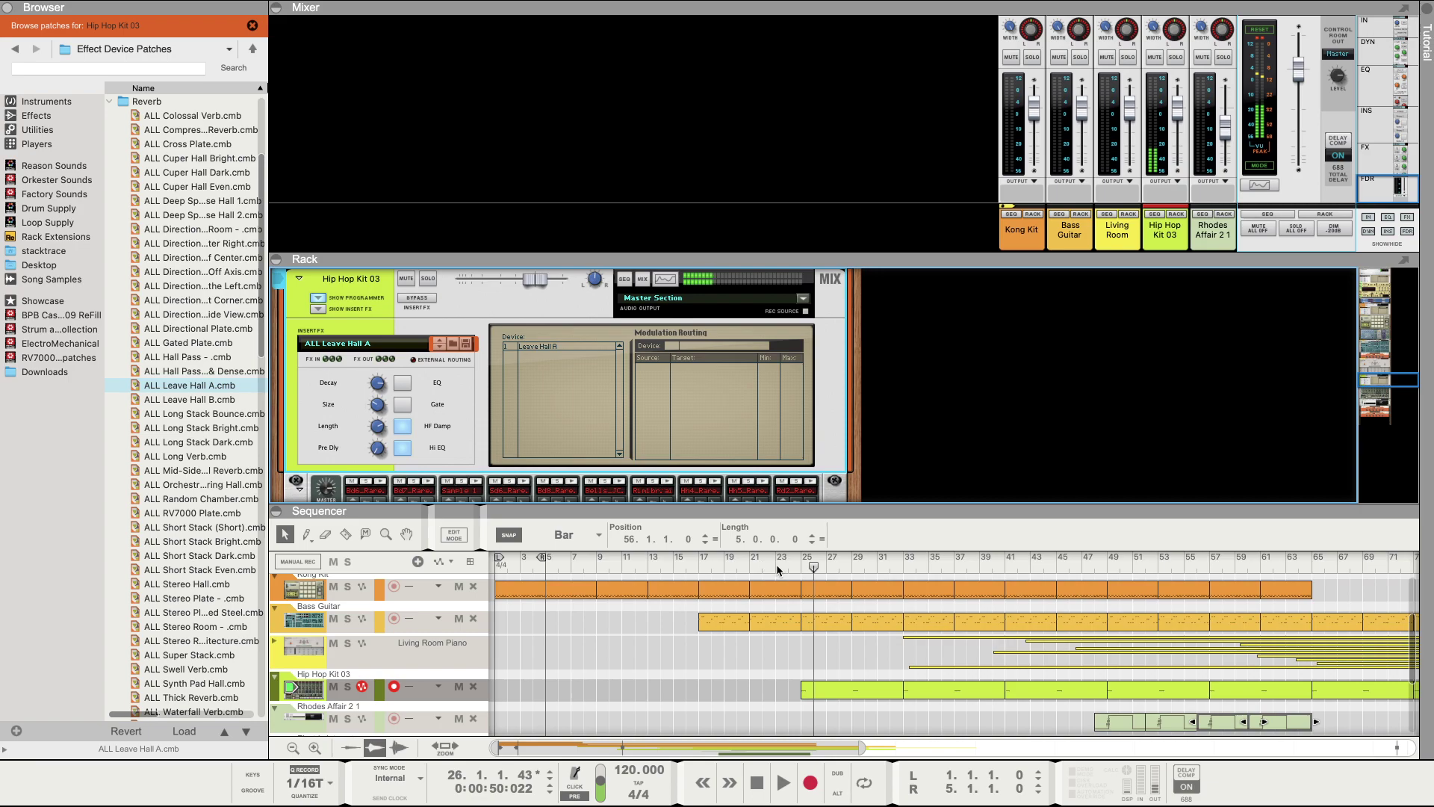
key(space)
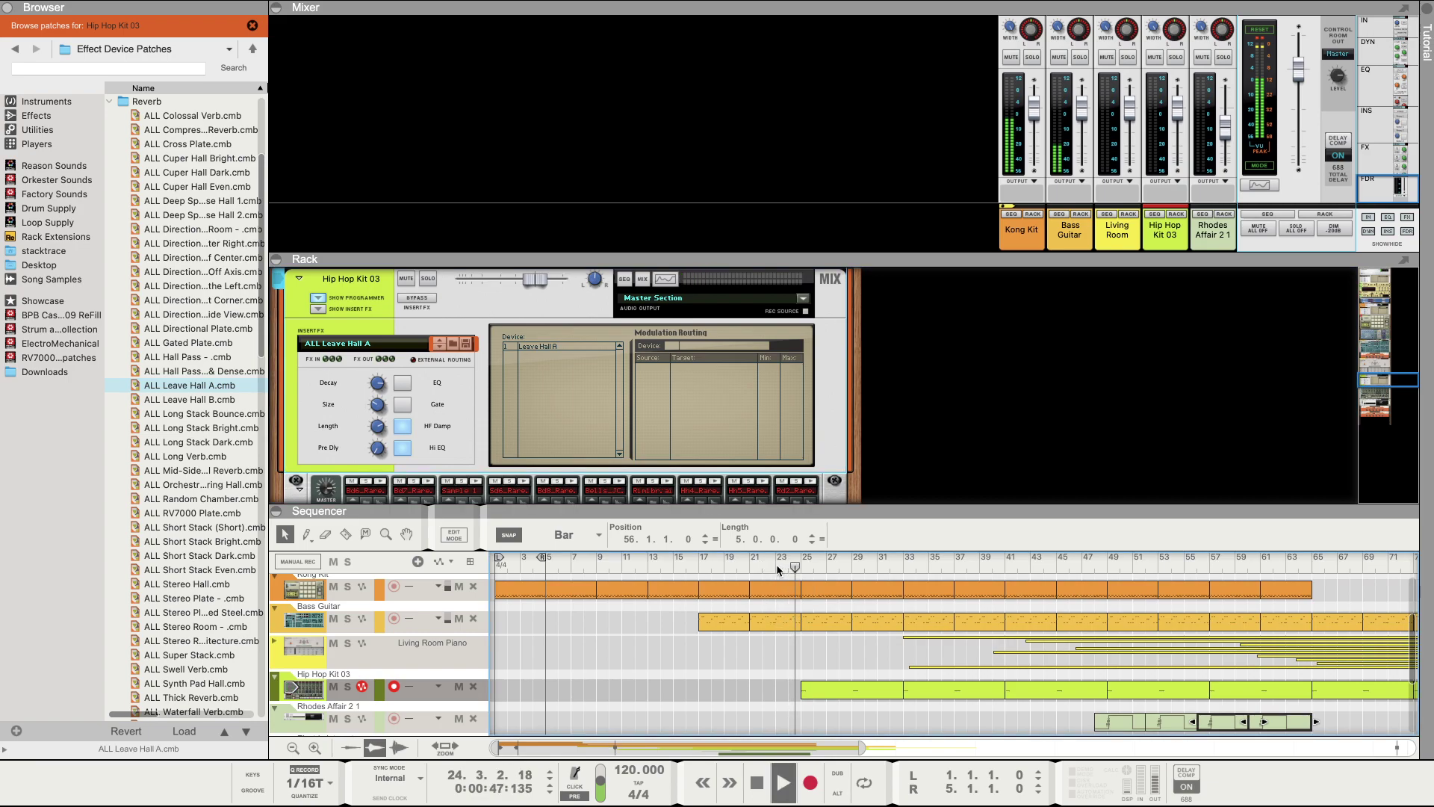
key(space)
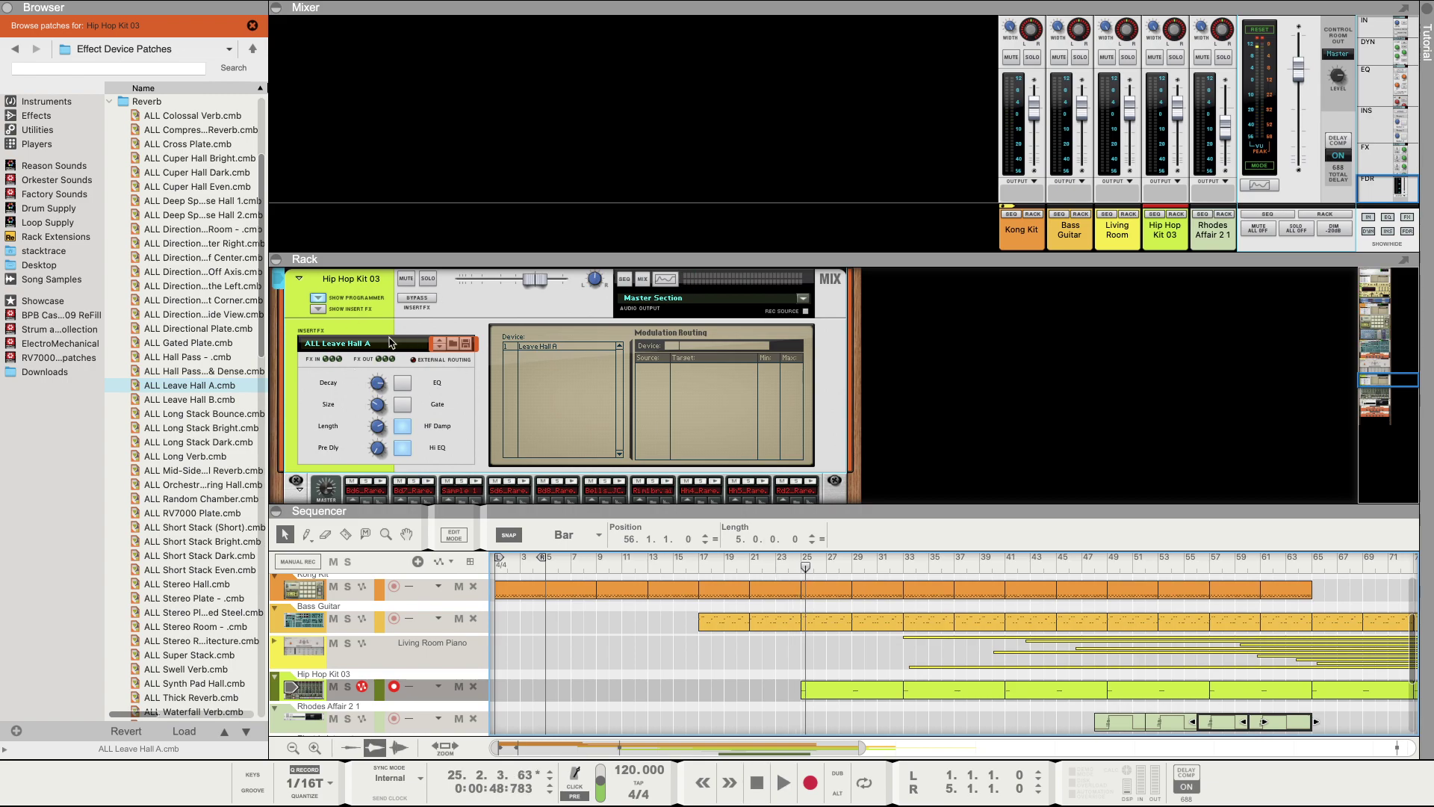
Step: Try the ALL Short Stack Bright.cmb patch on Hip Hop Kit 03 with Pre Dly at 0 and an adjusted Decay
click(390, 341)
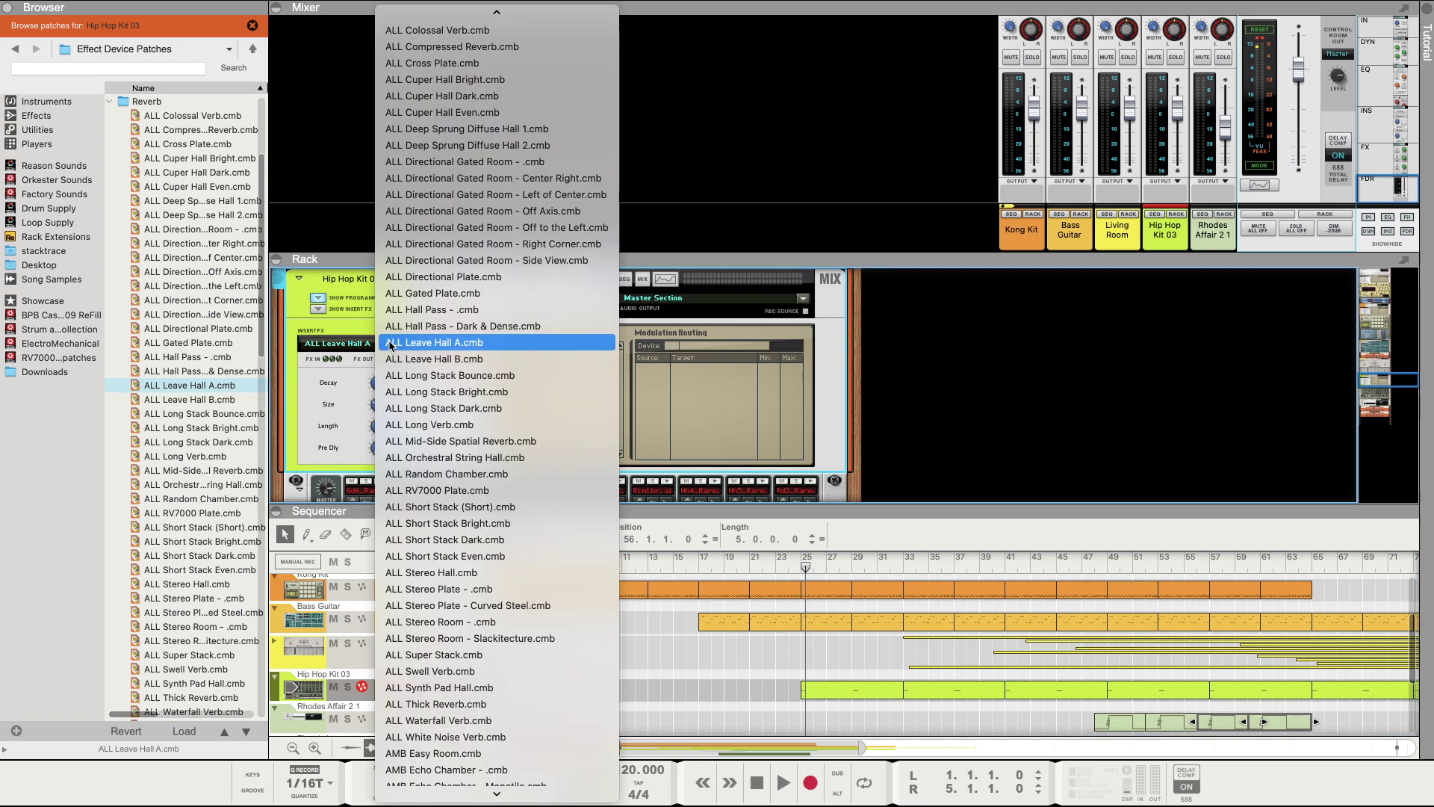
click(428, 524)
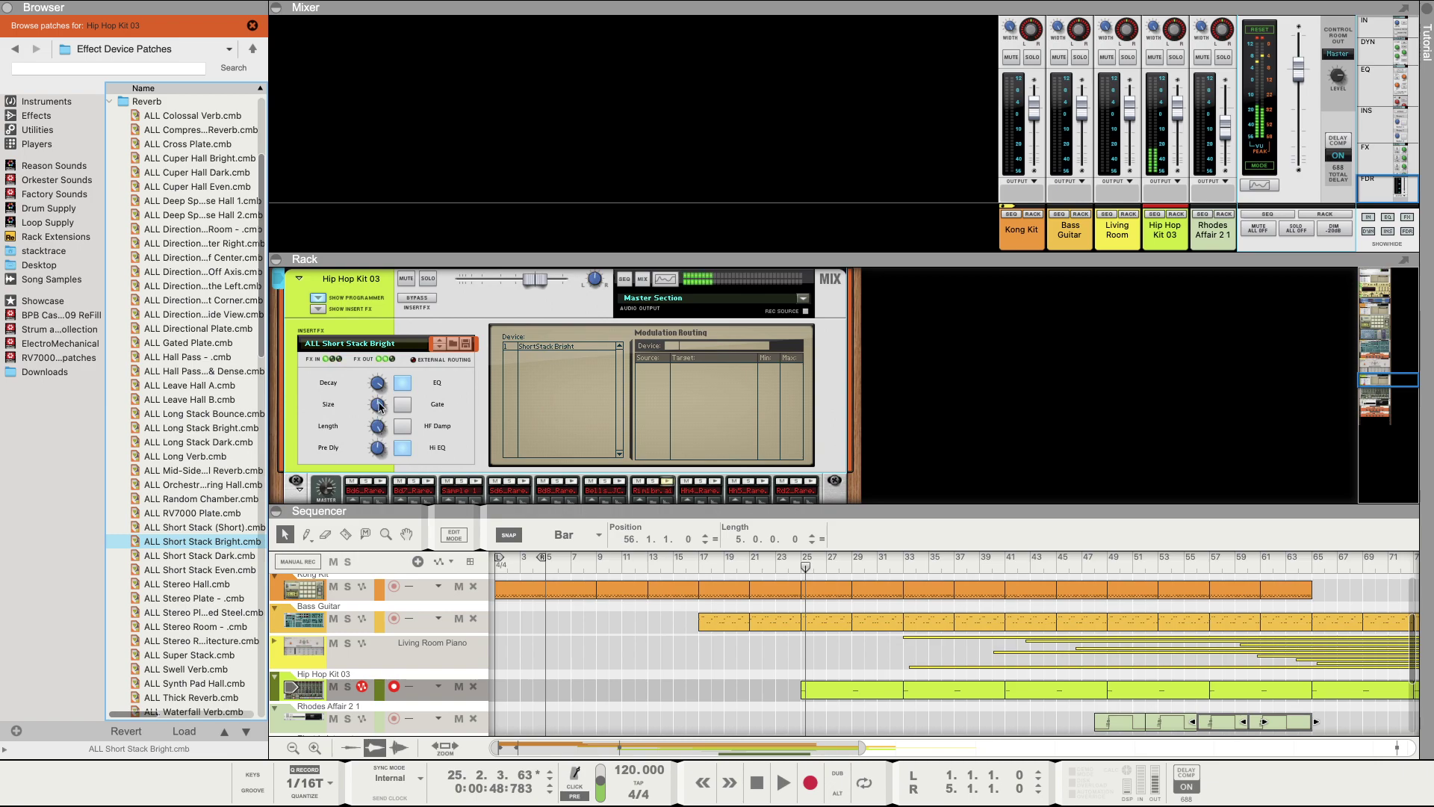
click(378, 446)
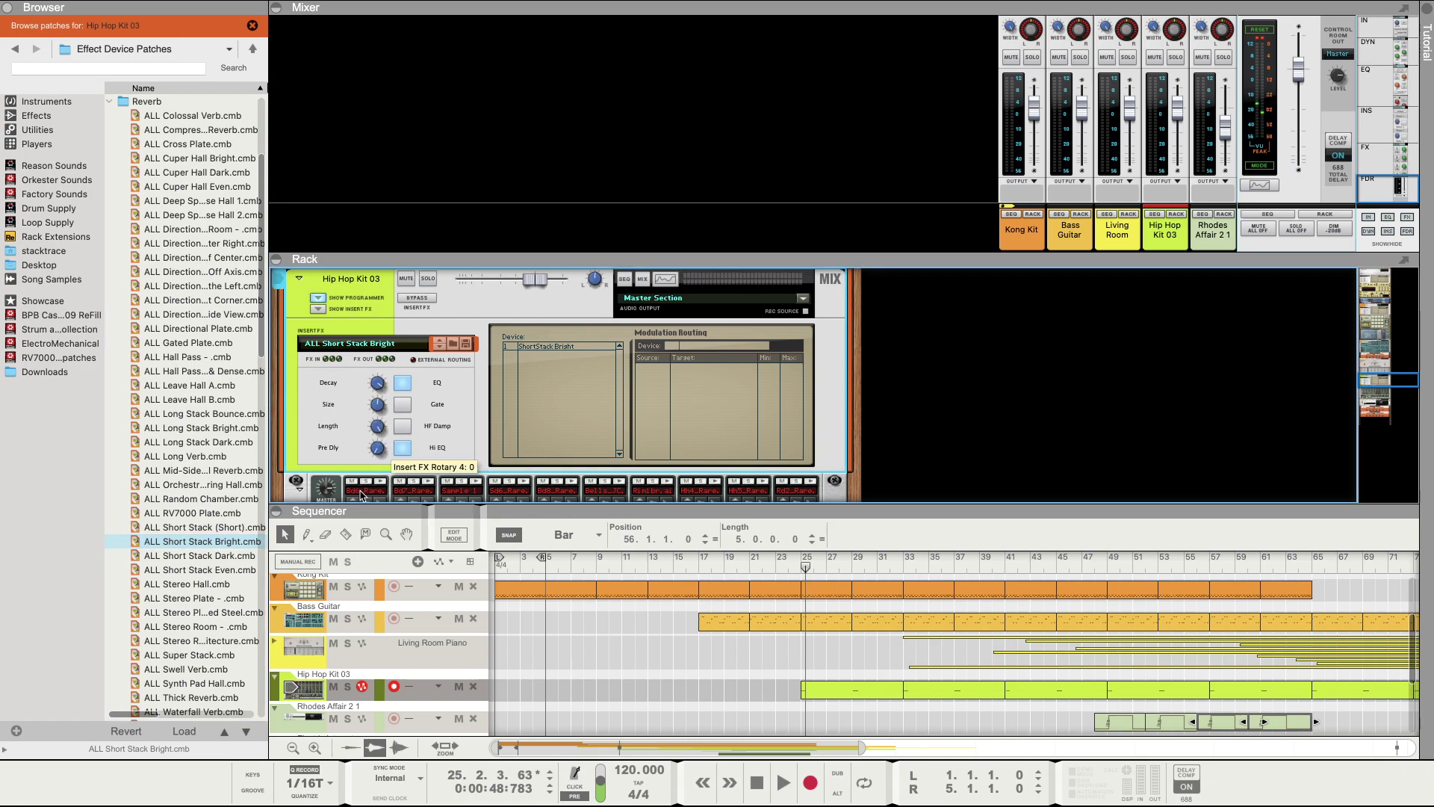
click(401, 449)
click(402, 451)
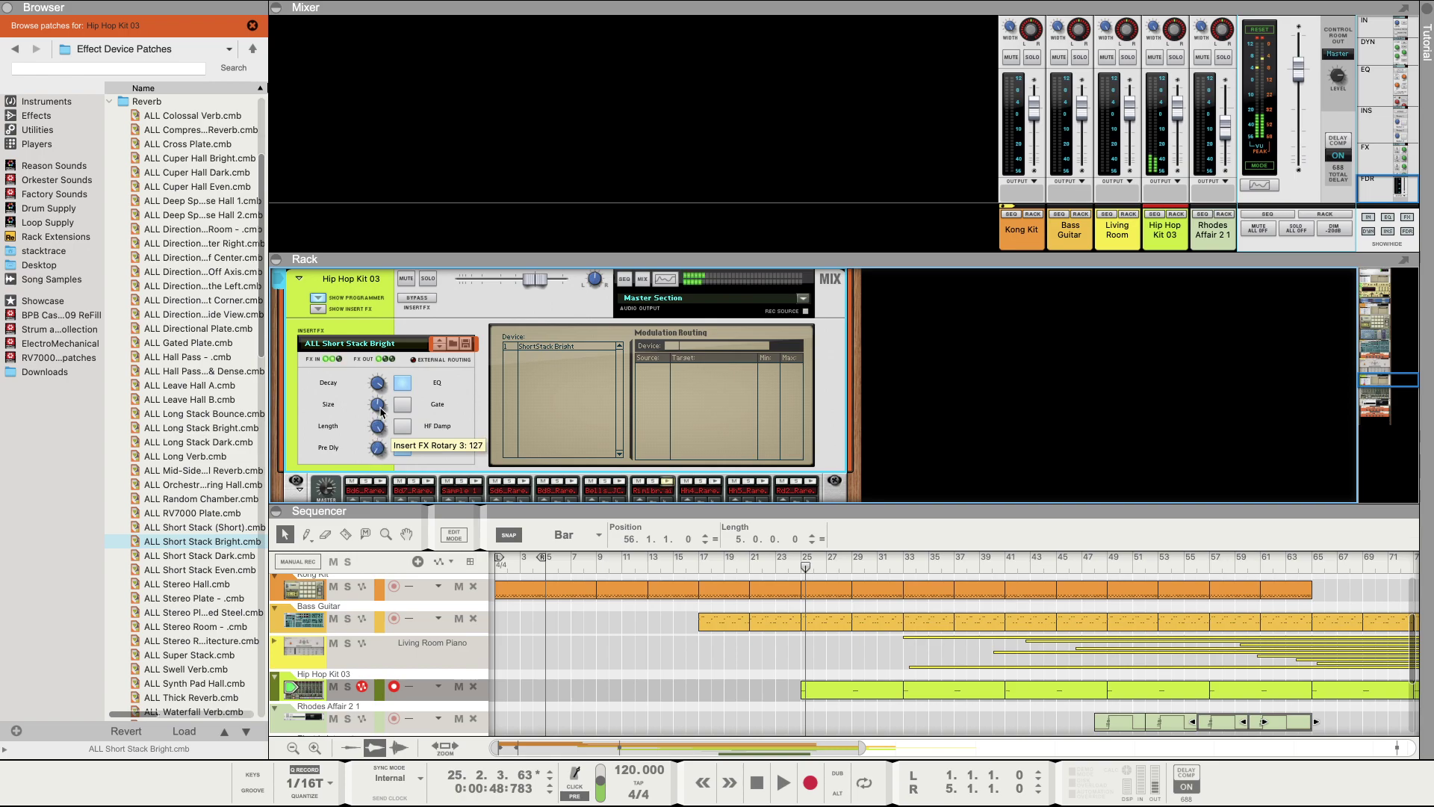
click(405, 387)
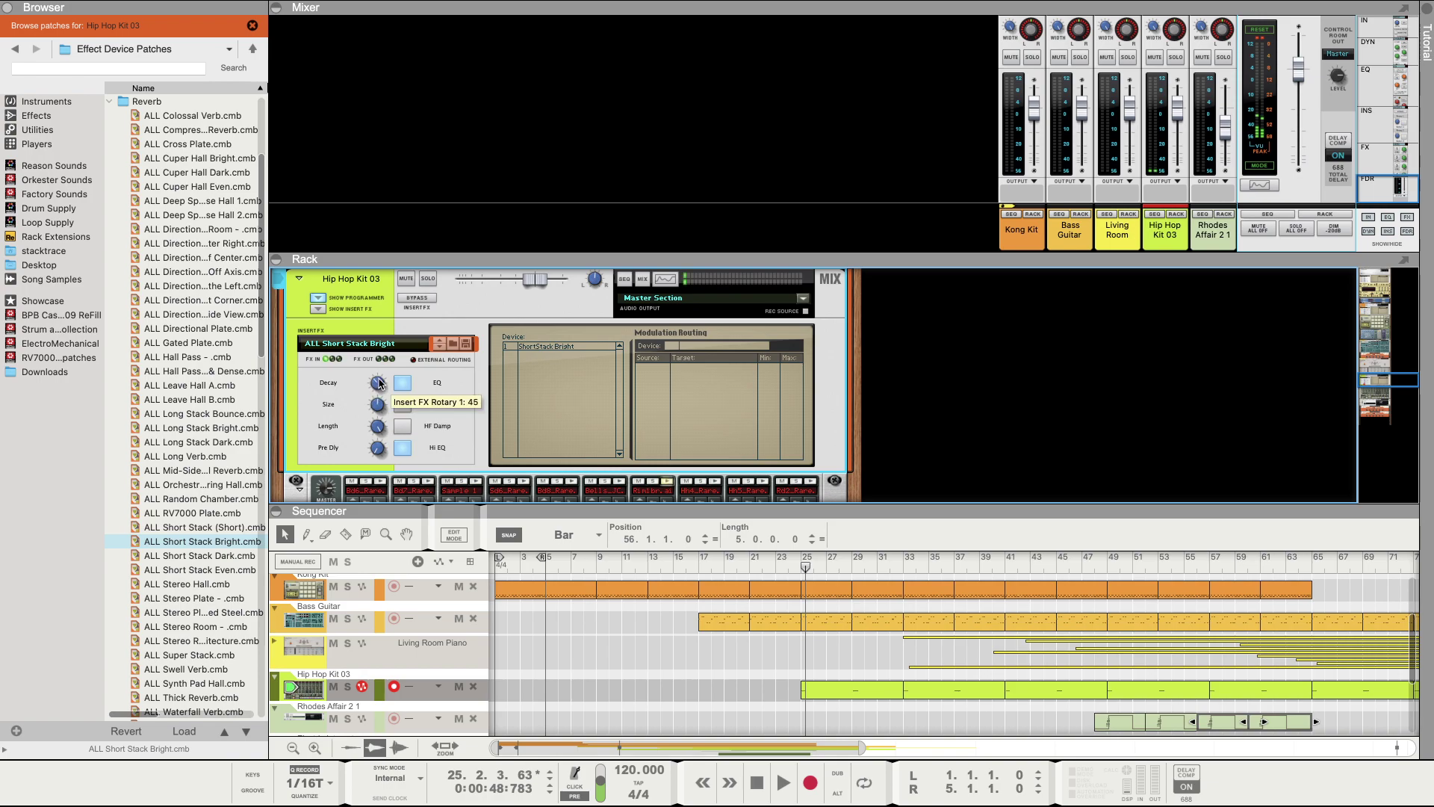
drag(380, 383, 389, 369)
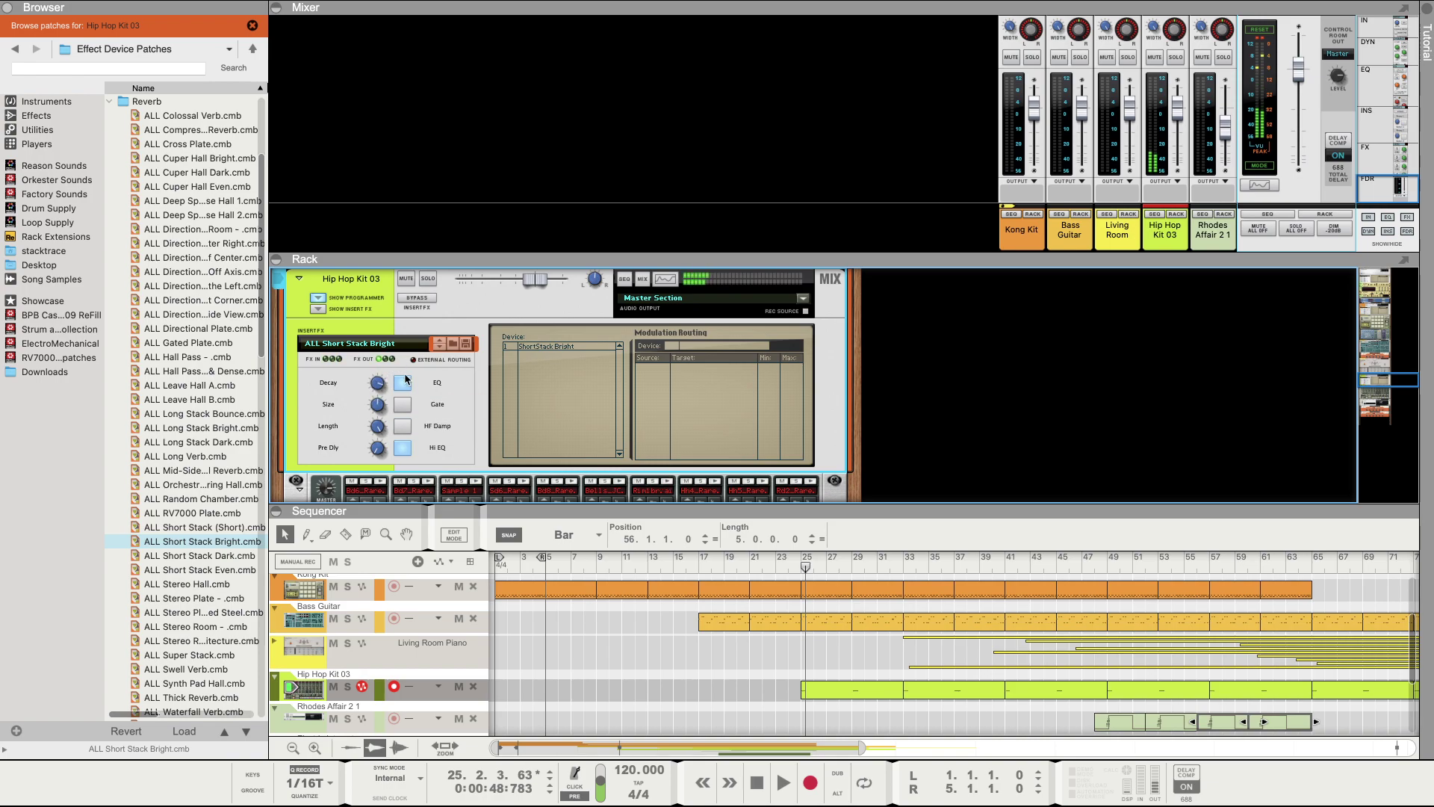
scroll(448, 421, down, 1)
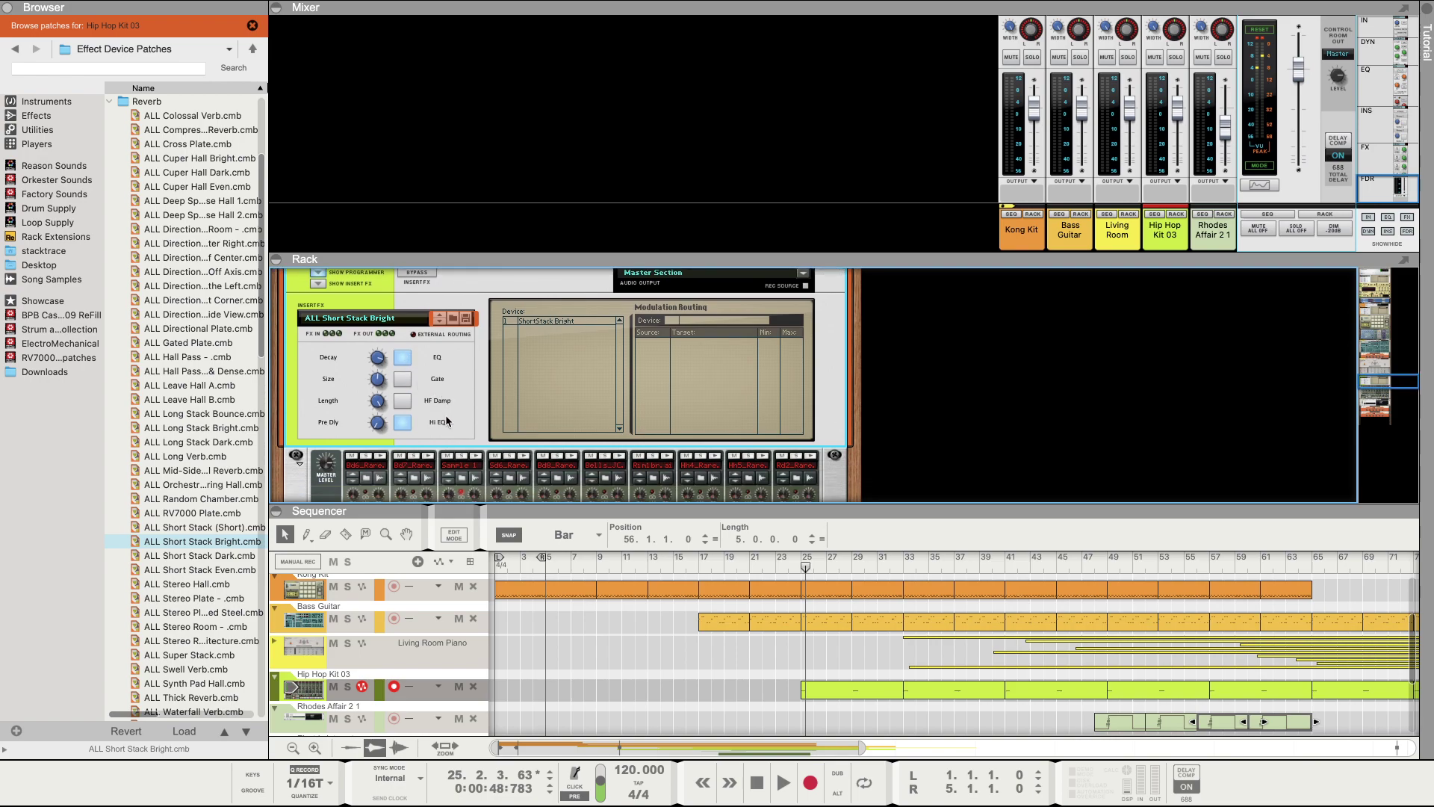
Step: Try ALL Short Stack Dark.cmb, settle on ALL Stereo Hall.cmb for Hip Hop Kit 03, lower its Dry/Wet amount, and audition it
click(200, 555)
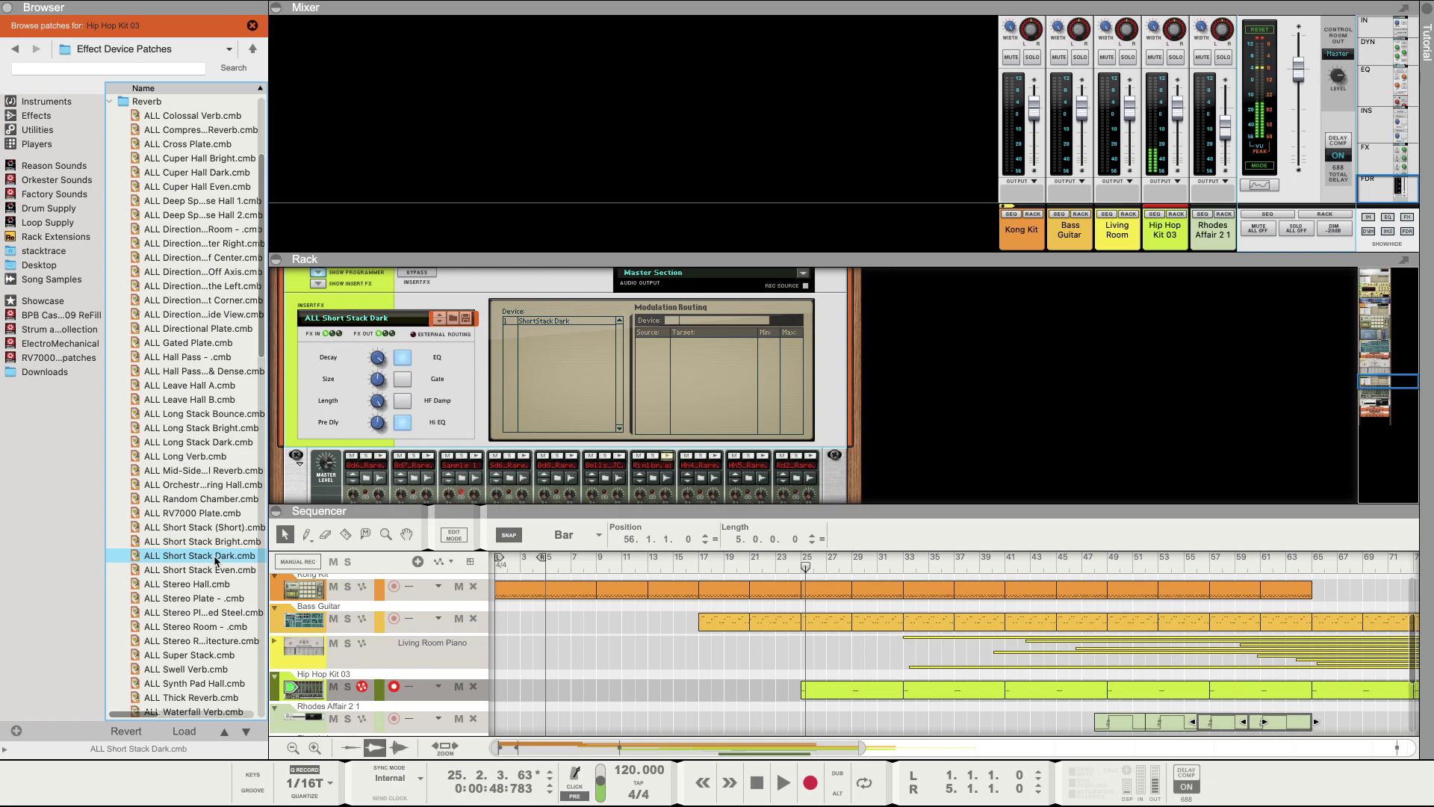
click(212, 586)
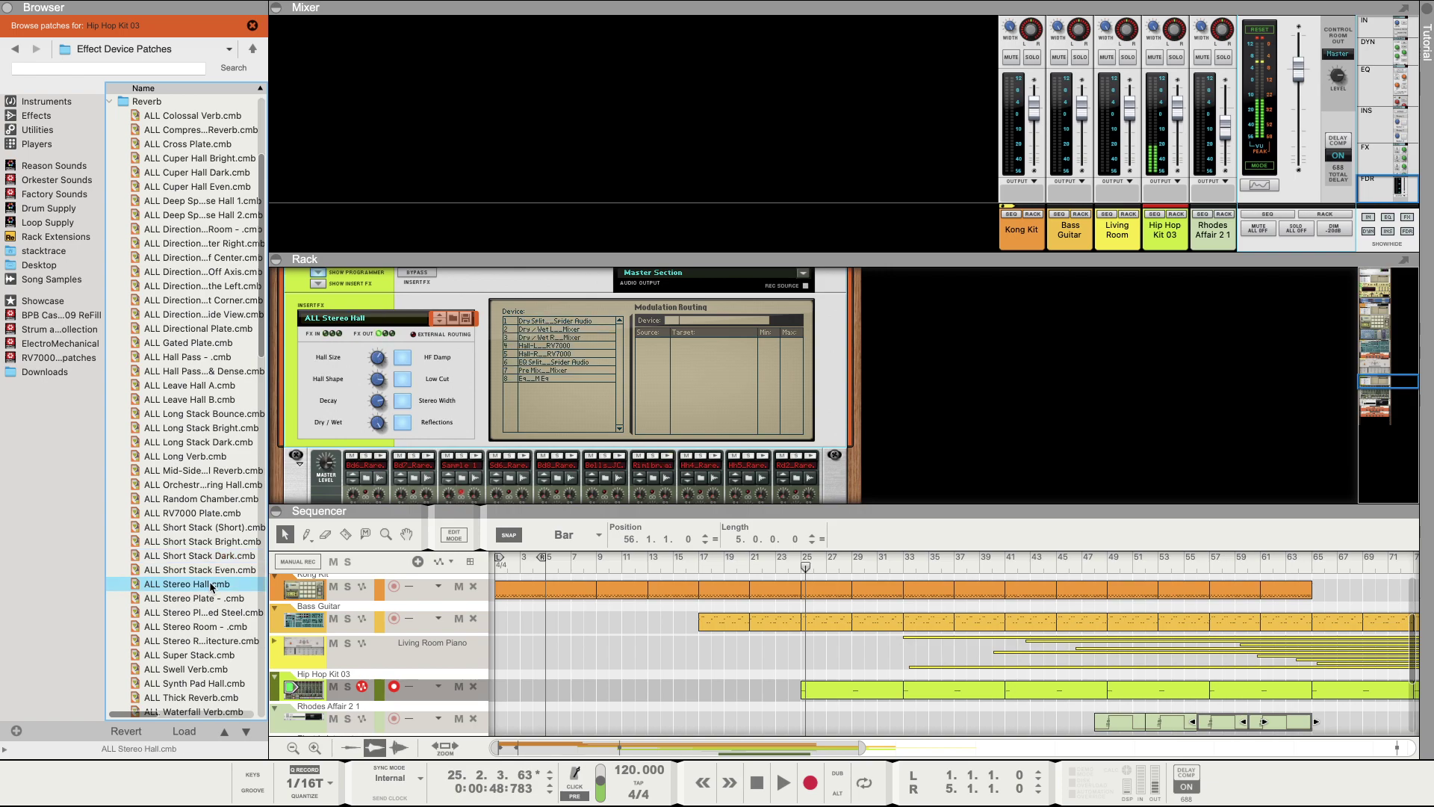
click(378, 422)
drag(376, 447, 377, 458)
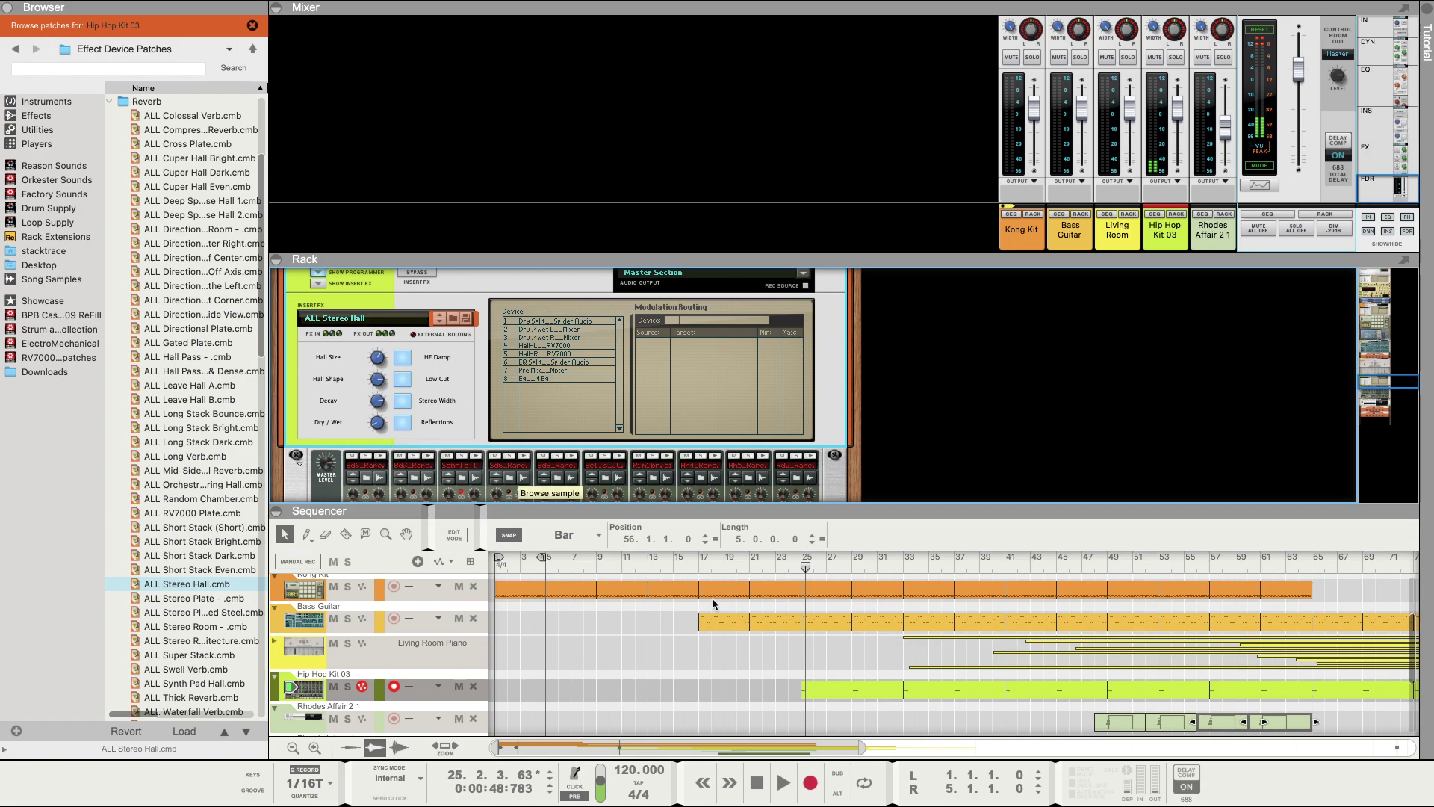
key(space)
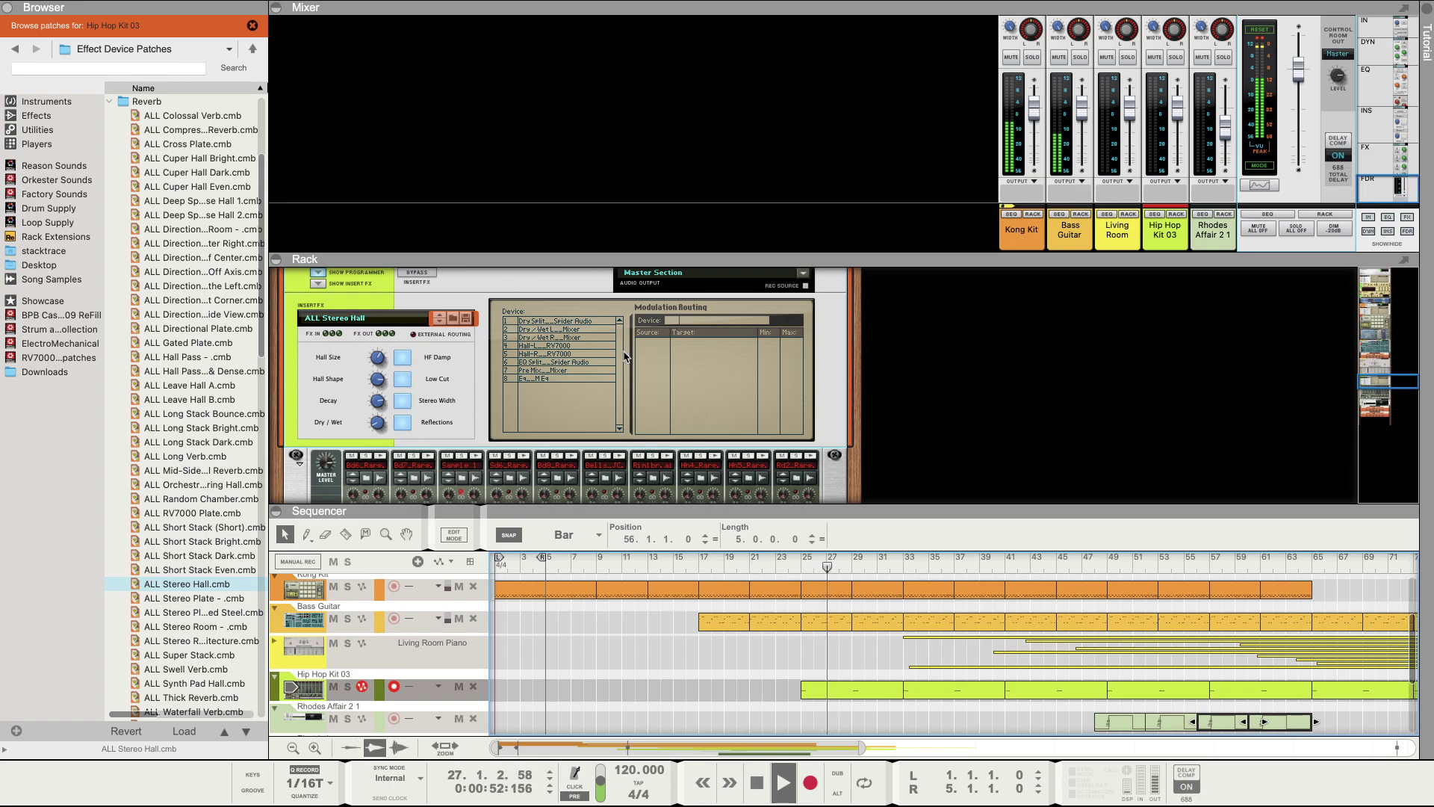
key(space)
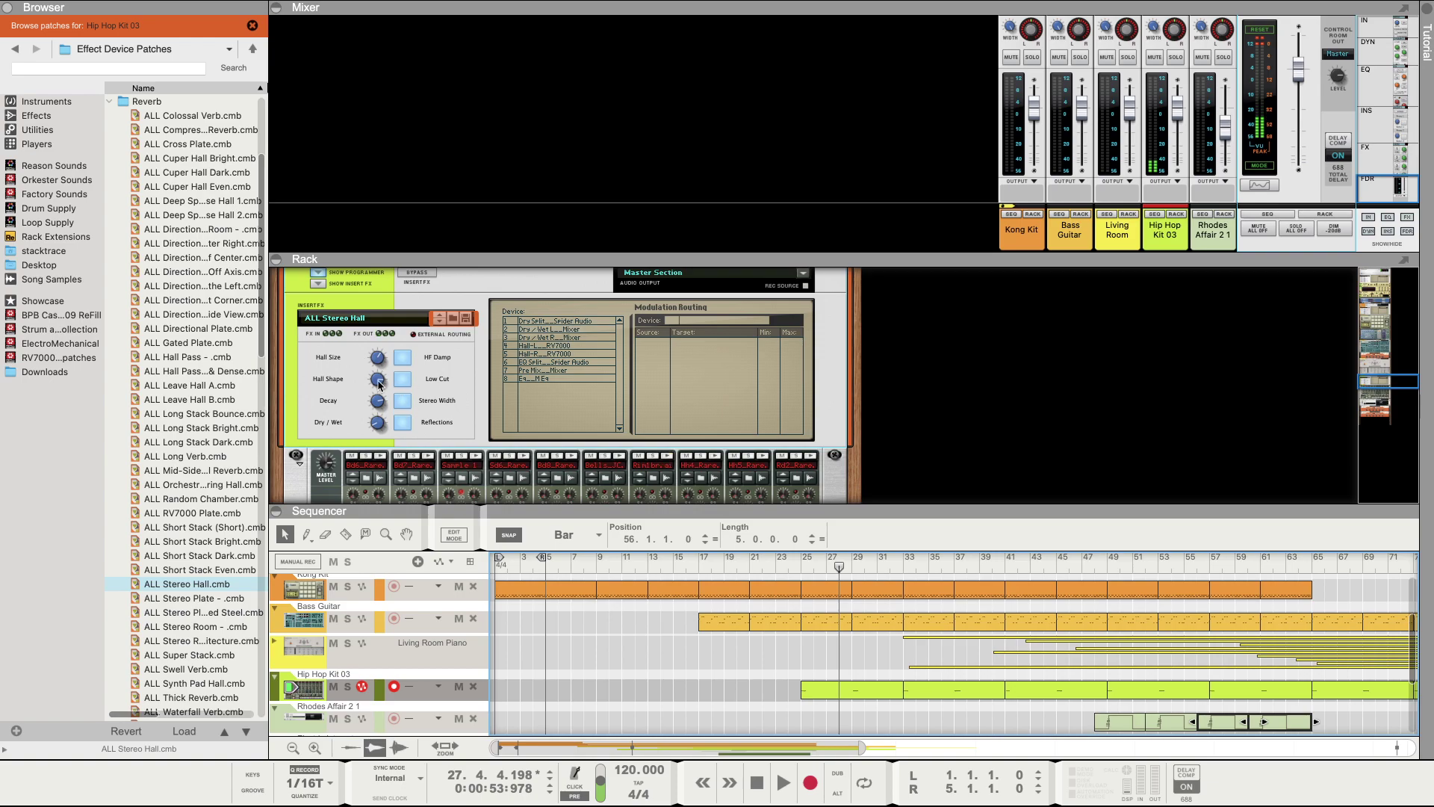
Step: Turn off HF Damp and adjust the Decay on Hip Hop Kit 03's Stereo Hall reverb
click(379, 402)
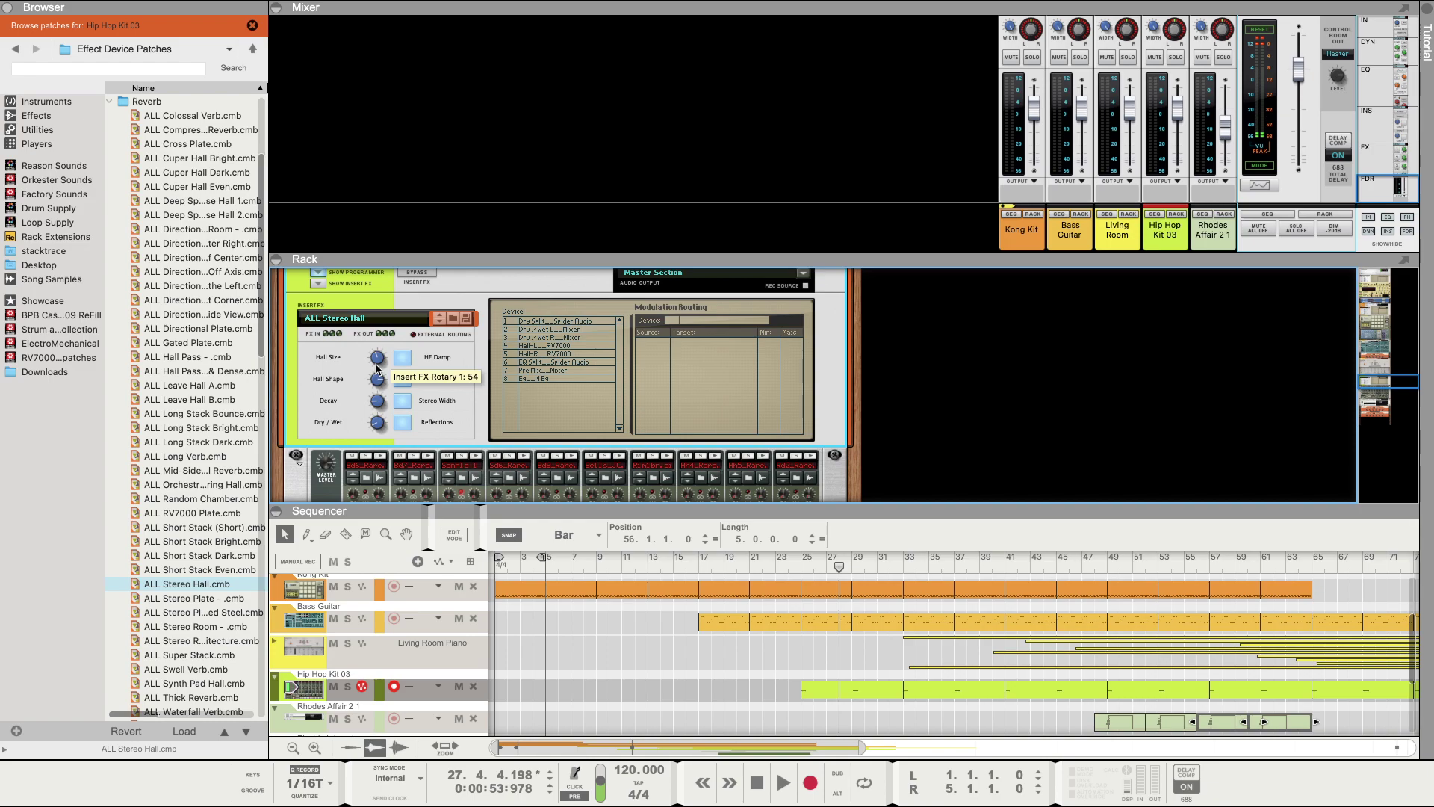
click(401, 362)
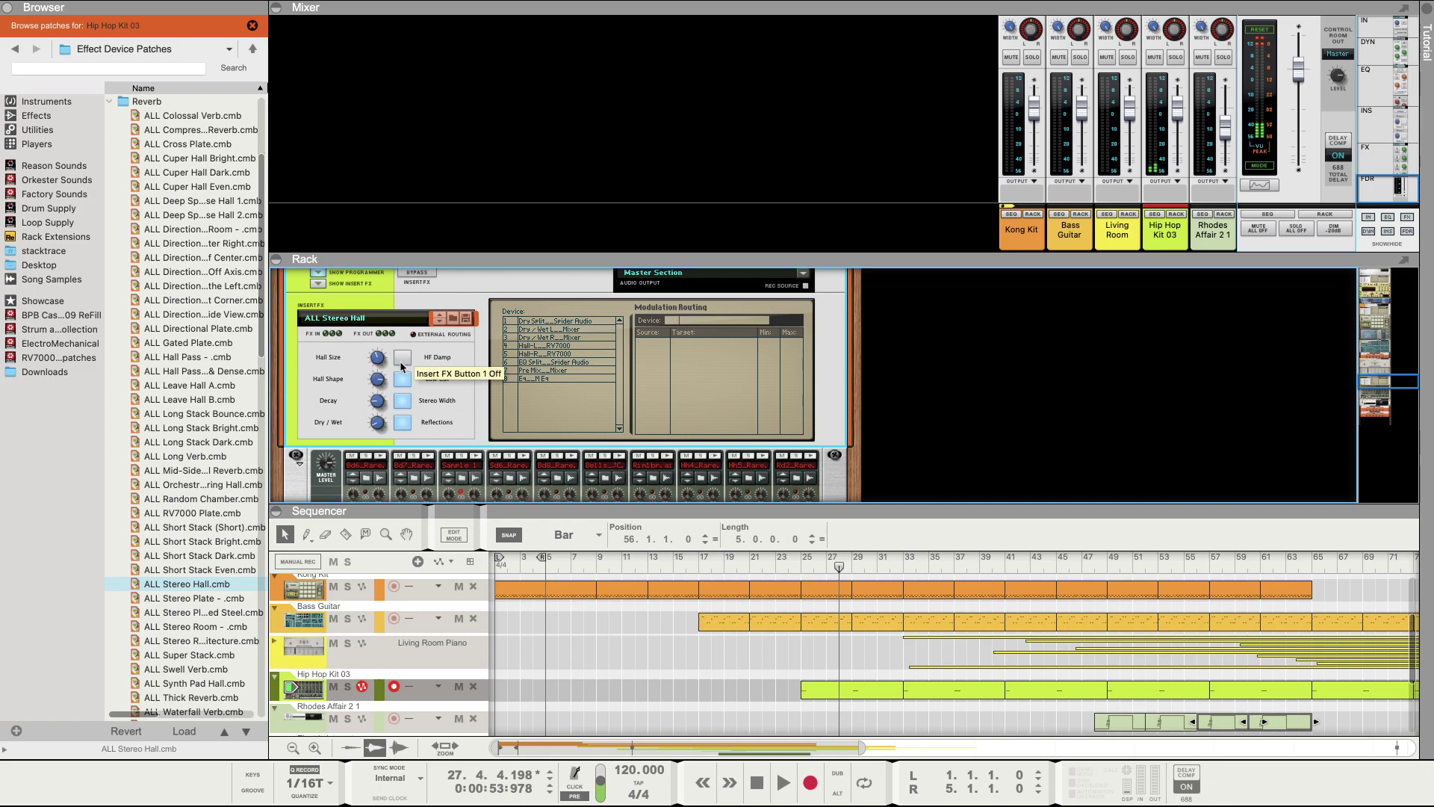
drag(378, 396, 379, 402)
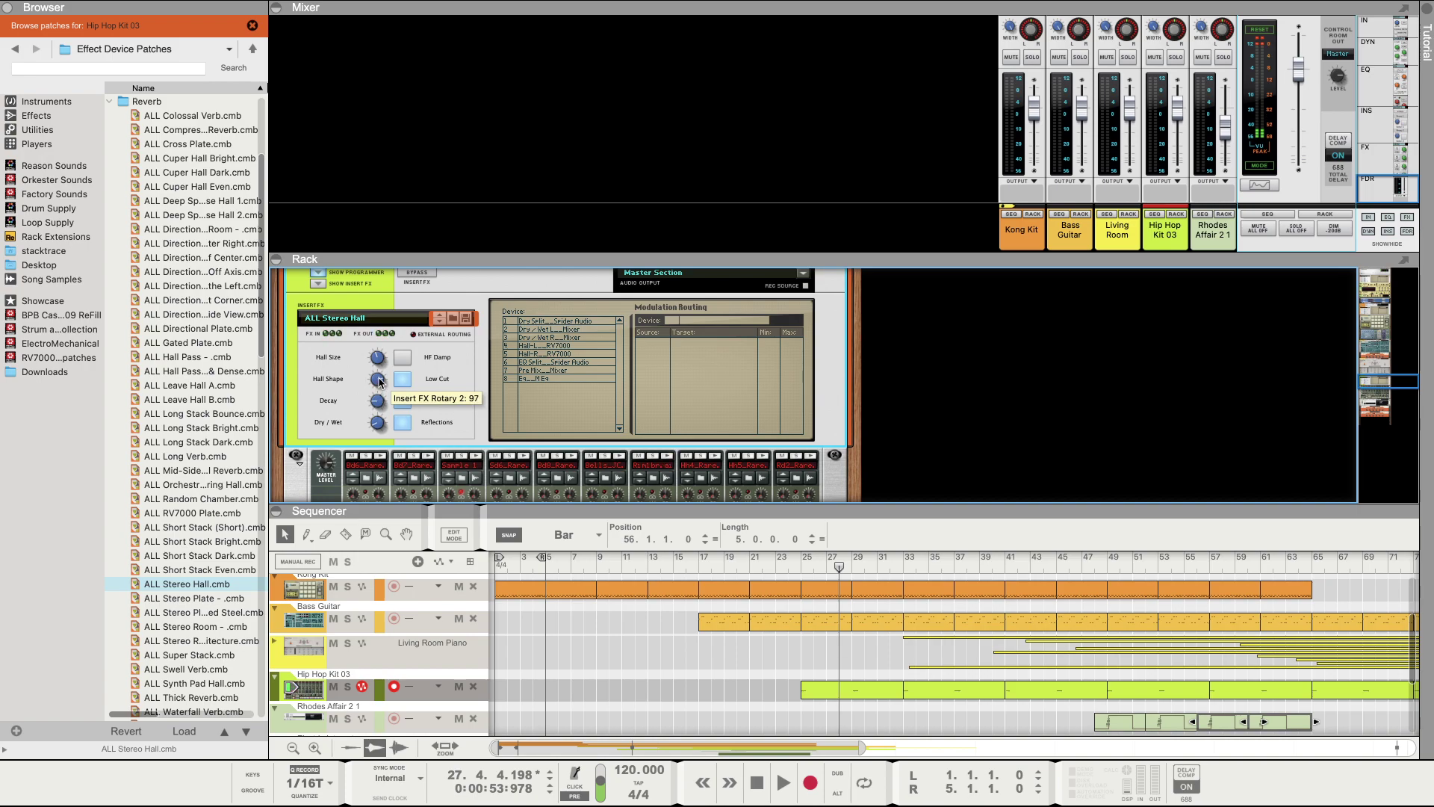
drag(368, 408, 367, 424)
Step: Start playback from about bar 24 to hear the adjusted reverb, and save the song
click(796, 570)
key(space)
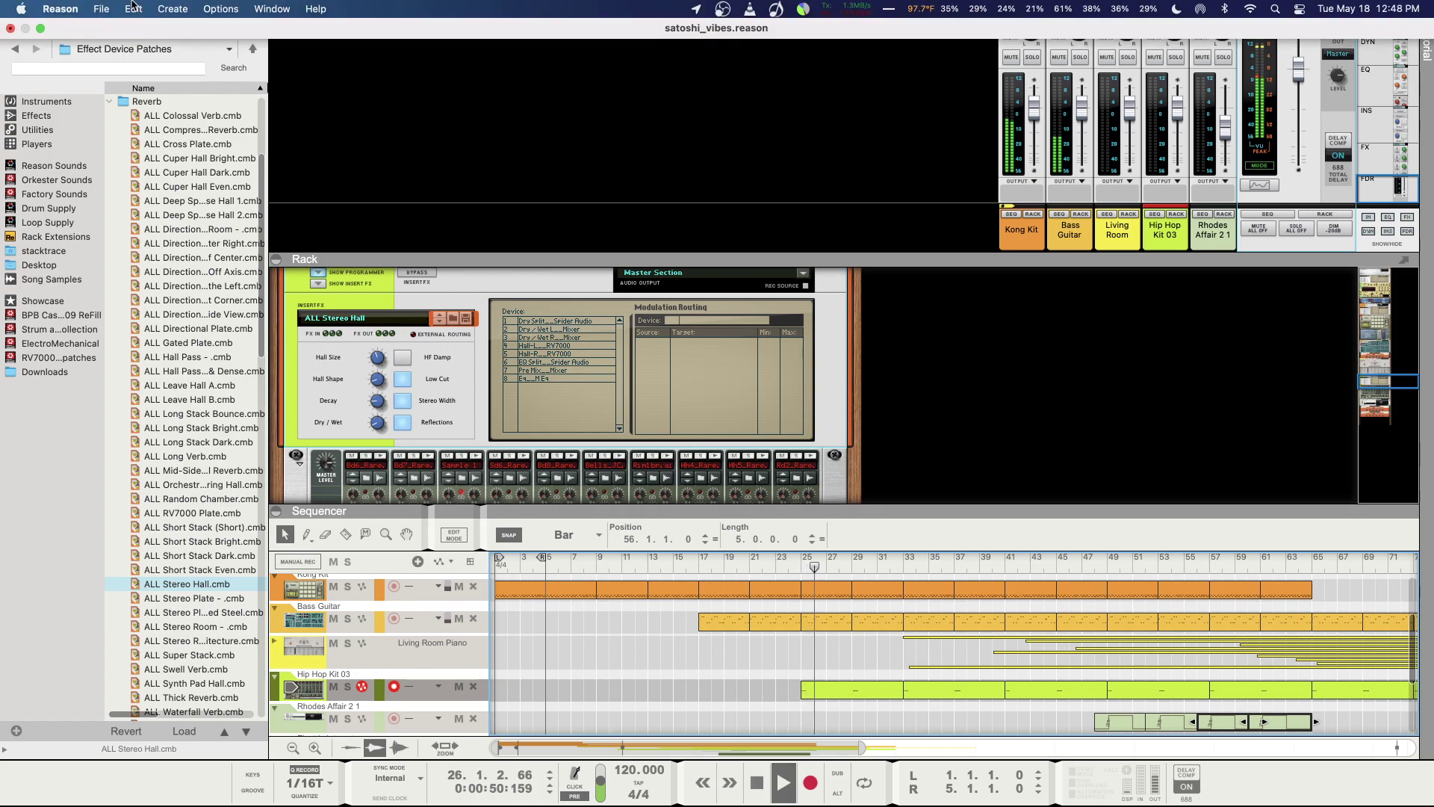
click(101, 8)
click(108, 133)
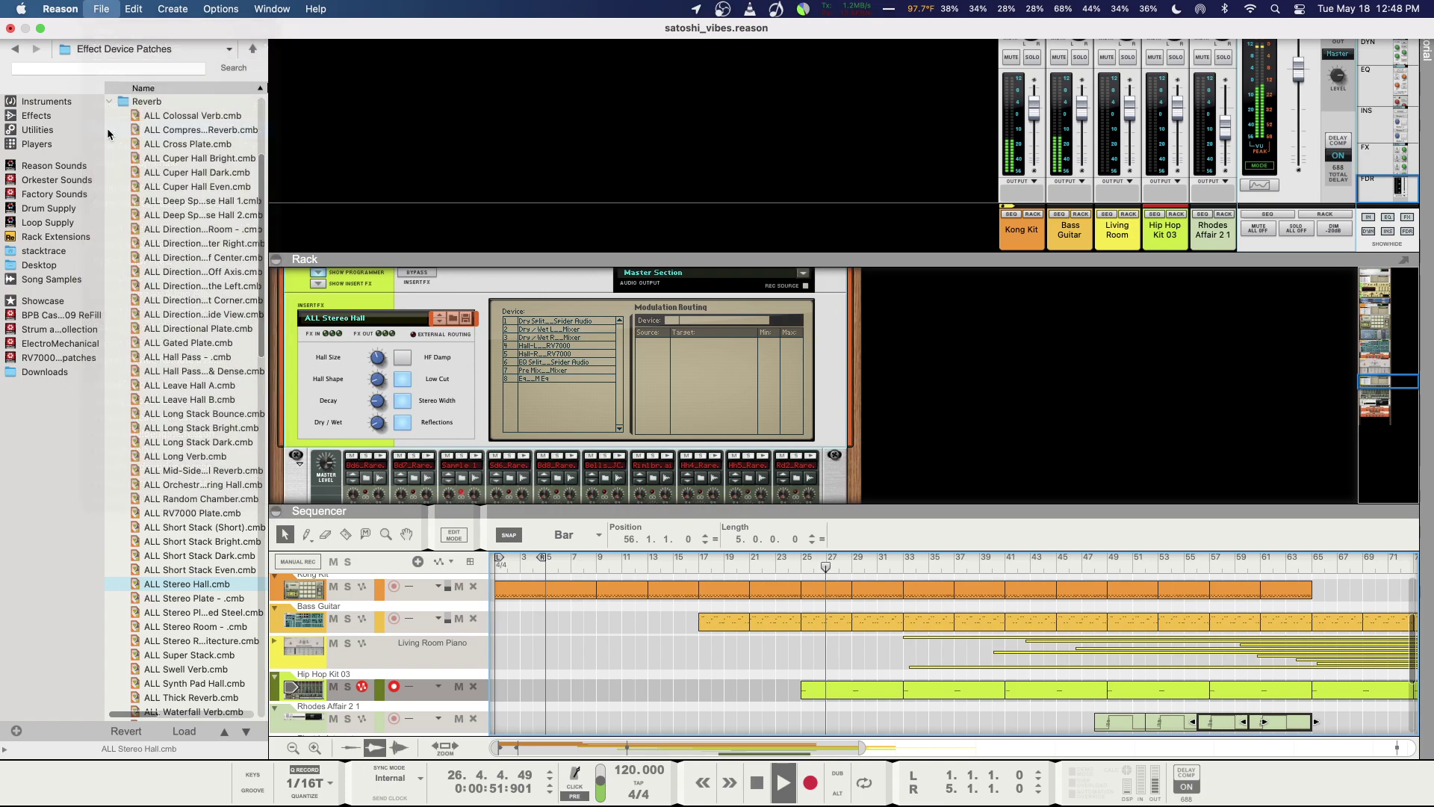
Step: Lower the Bass Guitar channel's volume slightly in the mixer while the song plays
scroll(666, 668, down, 1)
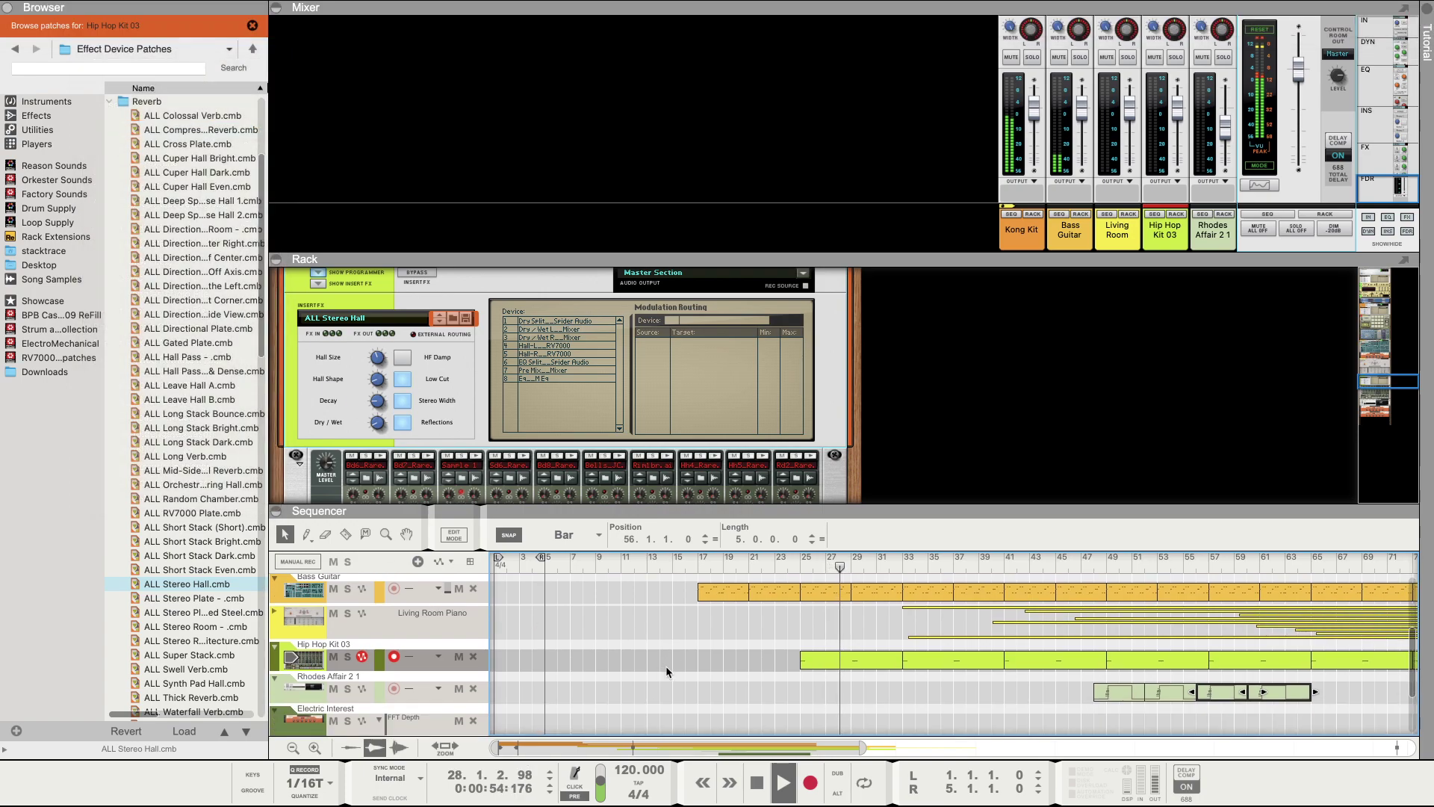
click(1083, 114)
drag(1085, 120, 1086, 120)
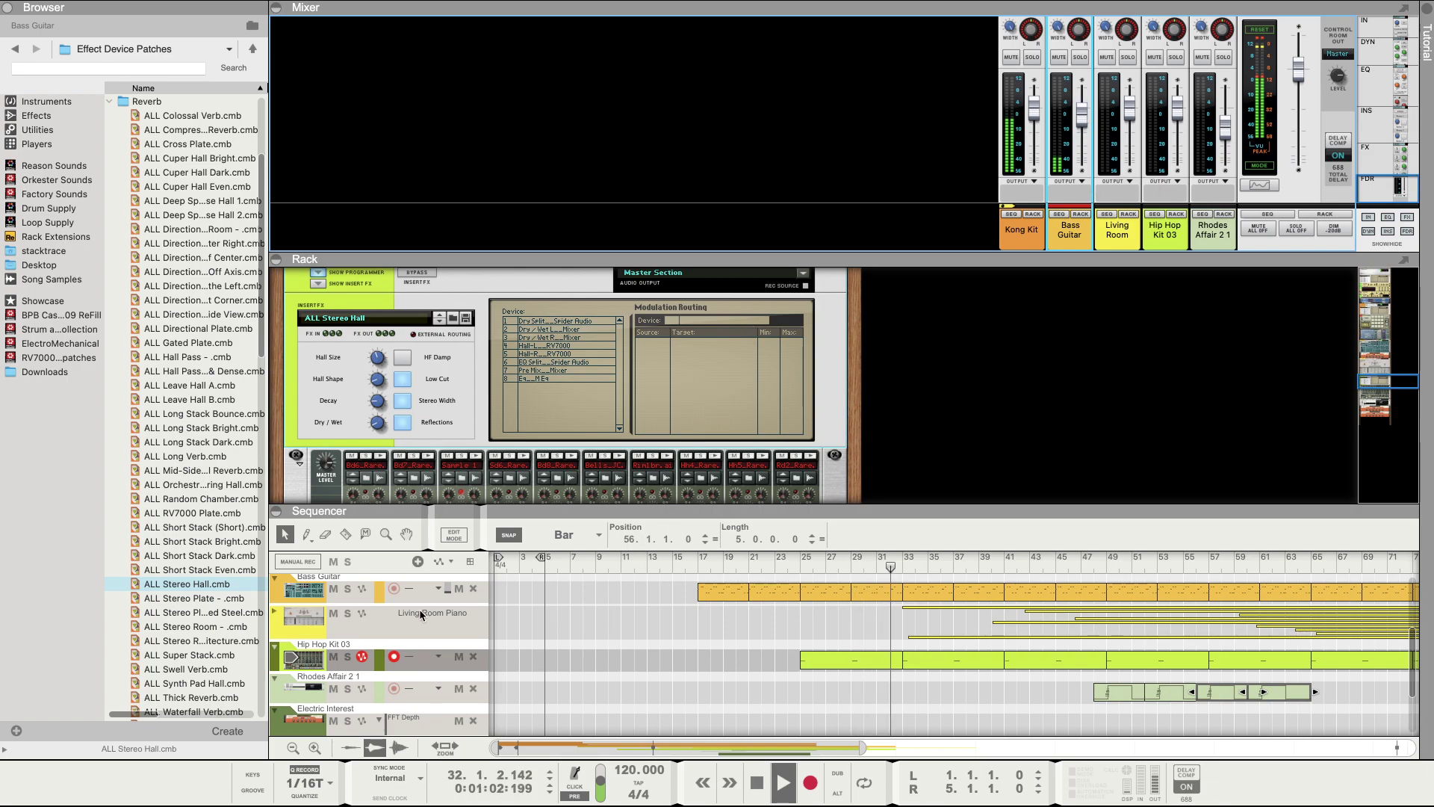
Step: Select the Kong Kit track, show its Kong drum device with pad 1 selected, and set Drum 1's decay offset to 25
scroll(403, 613, up, 3)
click(308, 635)
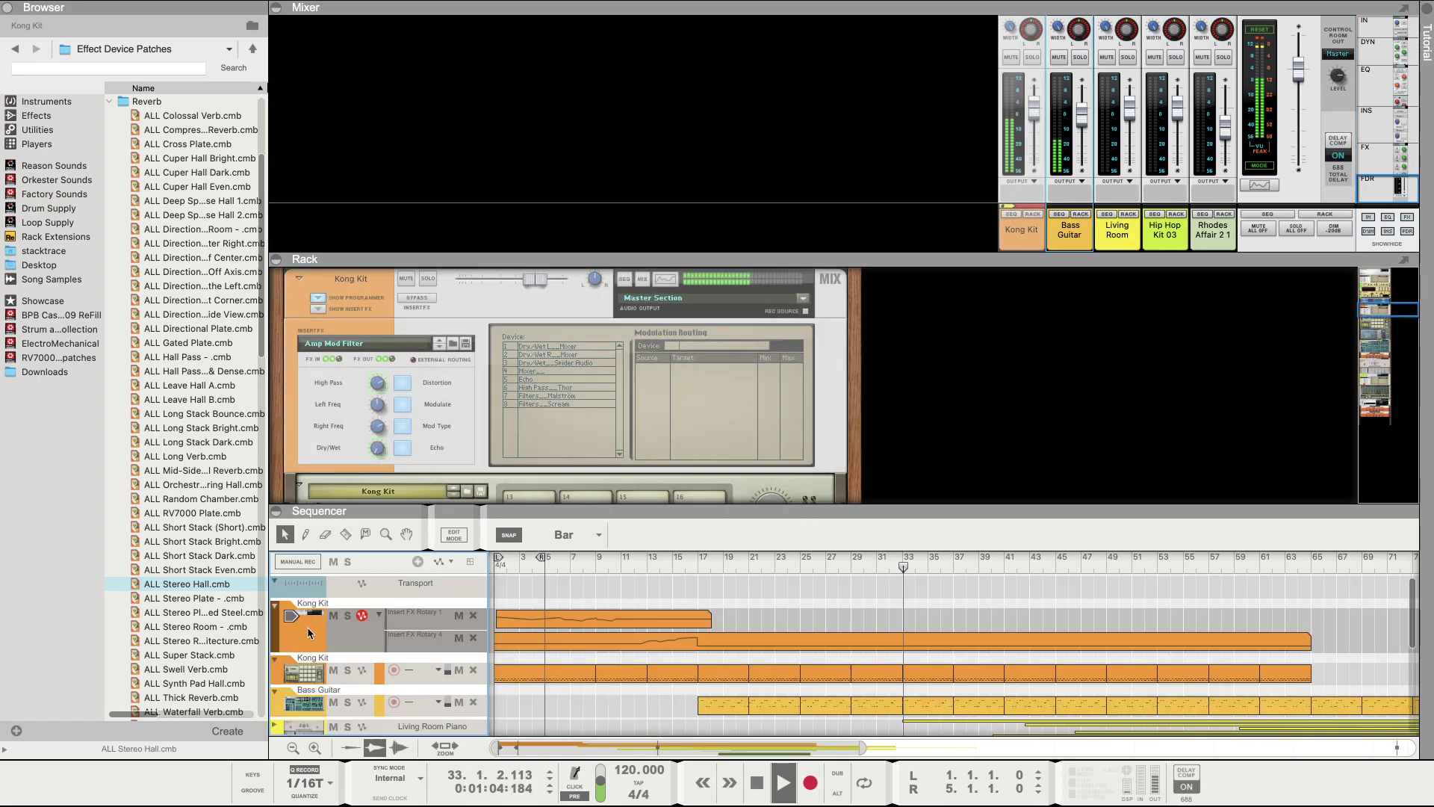
scroll(491, 365, down, 4)
scroll(491, 365, down, 3)
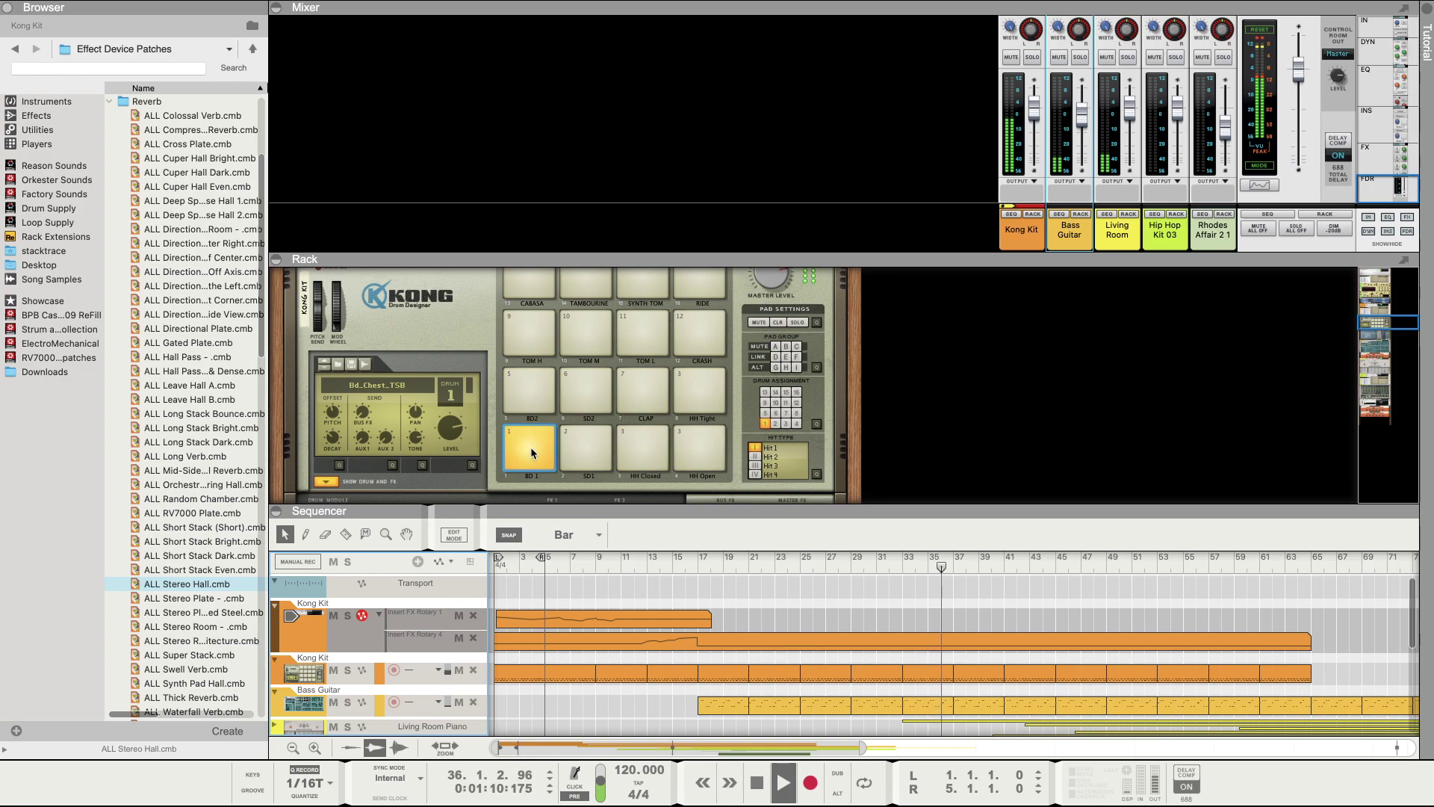
drag(336, 437, 331, 423)
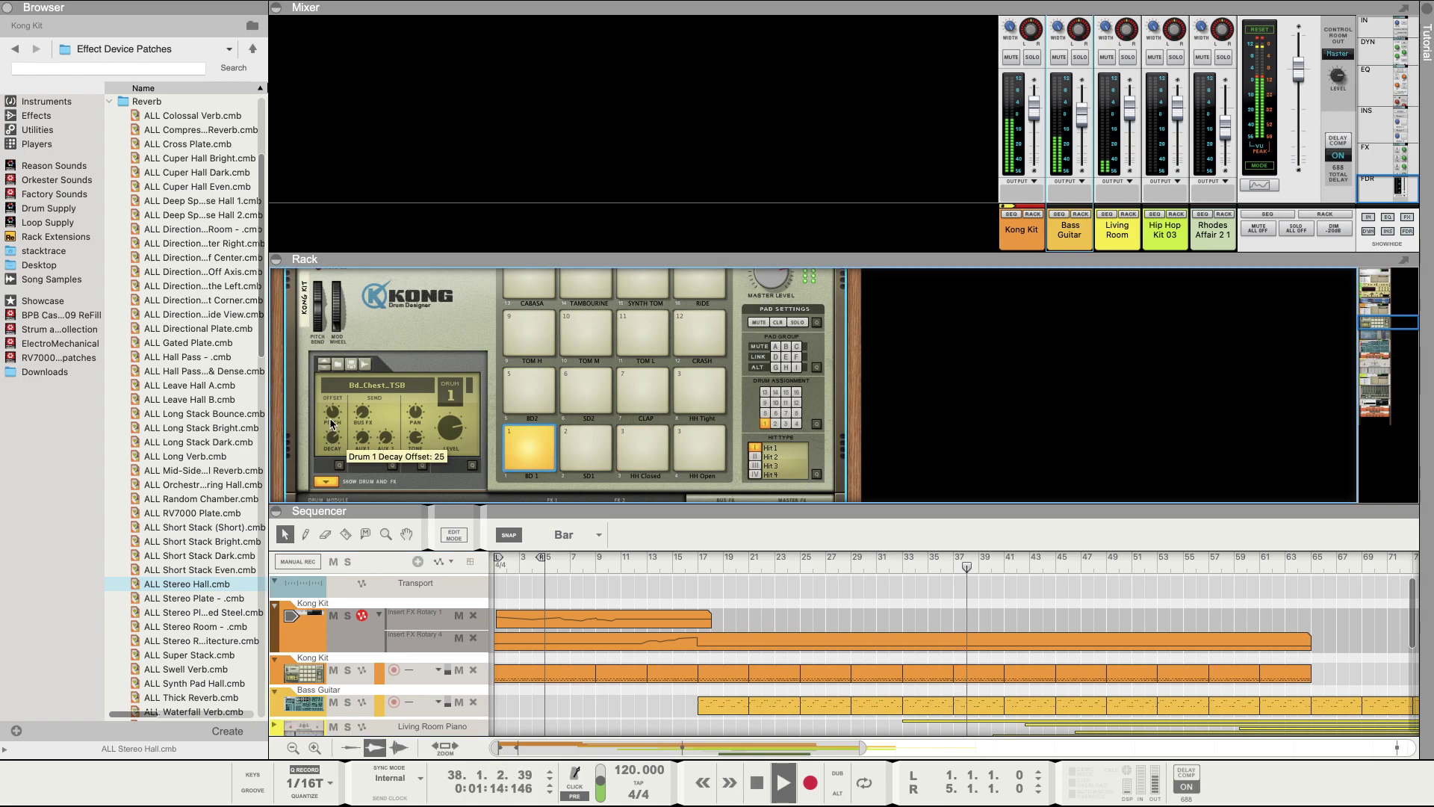
Step: Try the Bd_Clipcom_PZP.drum sound on Drum 1 with a pitch offset of -41 and an adjusted decay offset
click(388, 386)
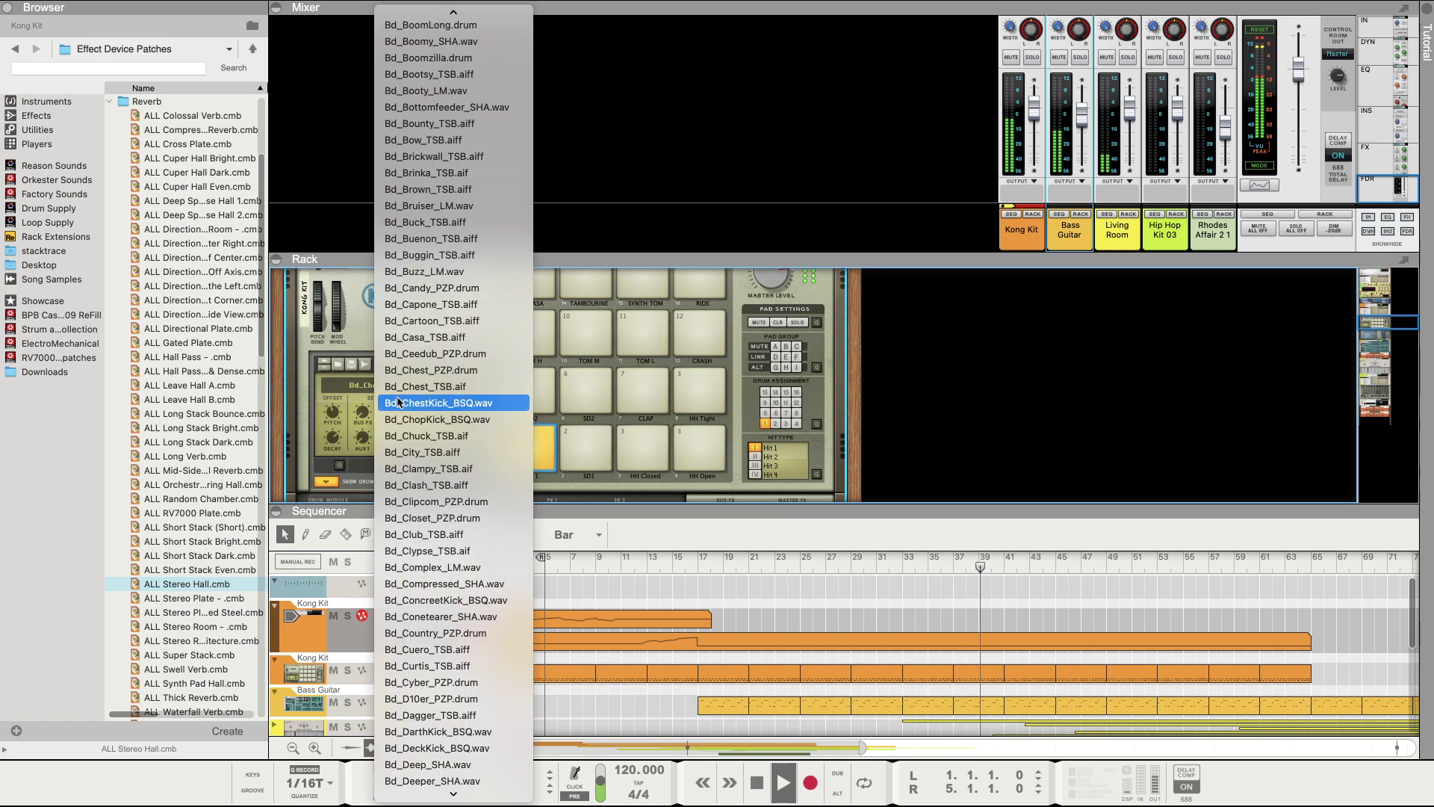
click(390, 402)
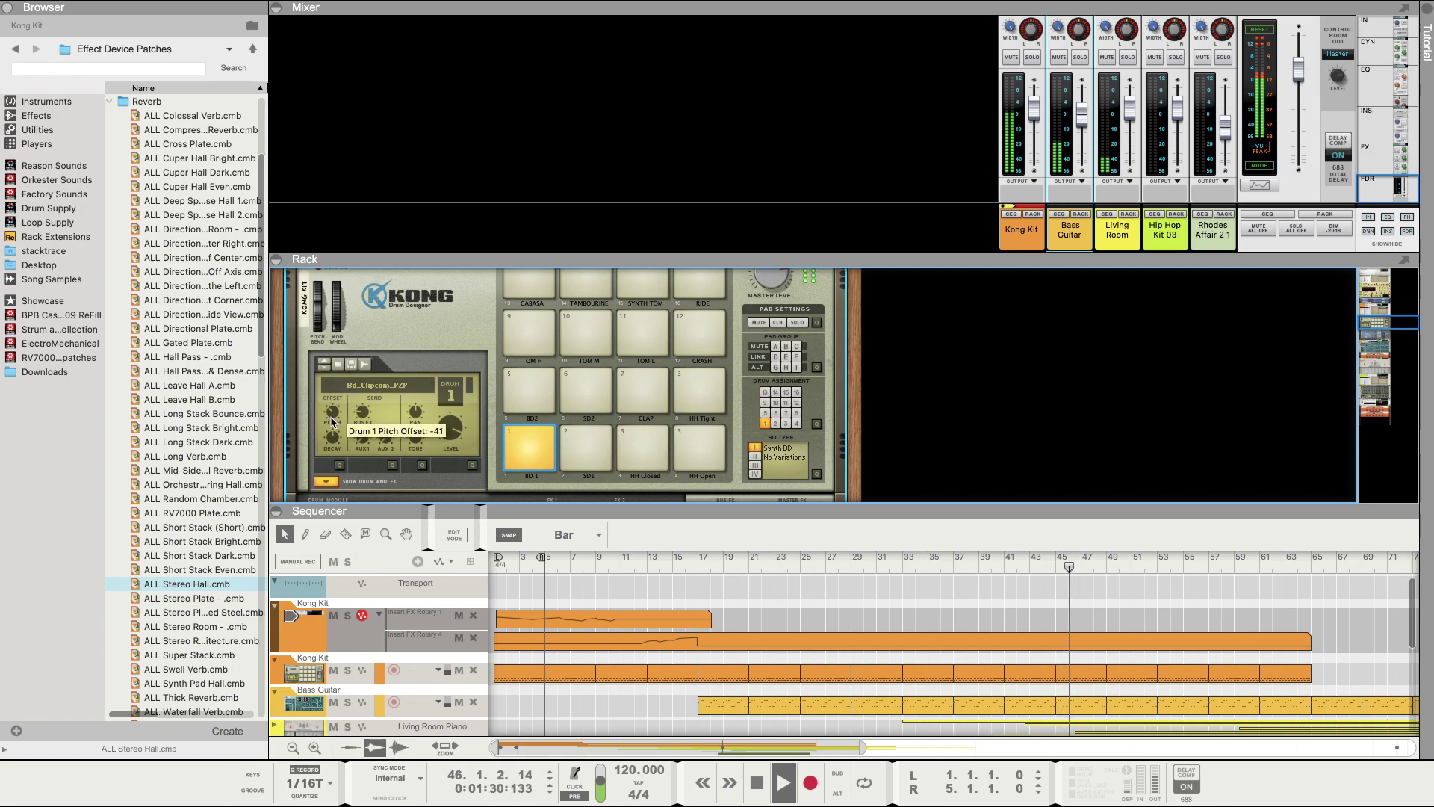
mouse_move(332, 442)
mouse_down()
mouse_move(326, 457)
mouse_move(330, 444)
mouse_up()
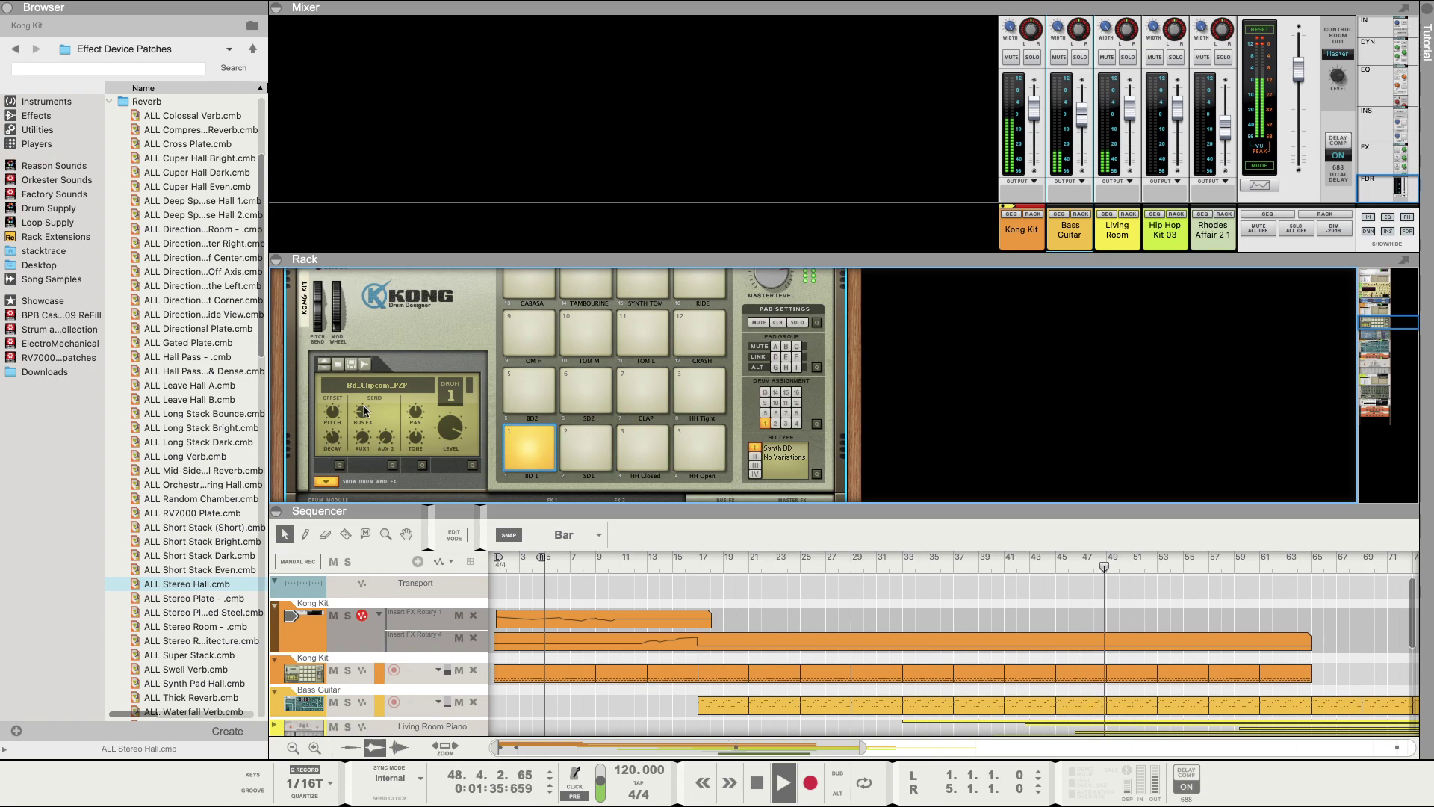
Step: Load the Bd_Club_TSB sound into Kong's Drum 1 and set its decay offset to -40
click(324, 370)
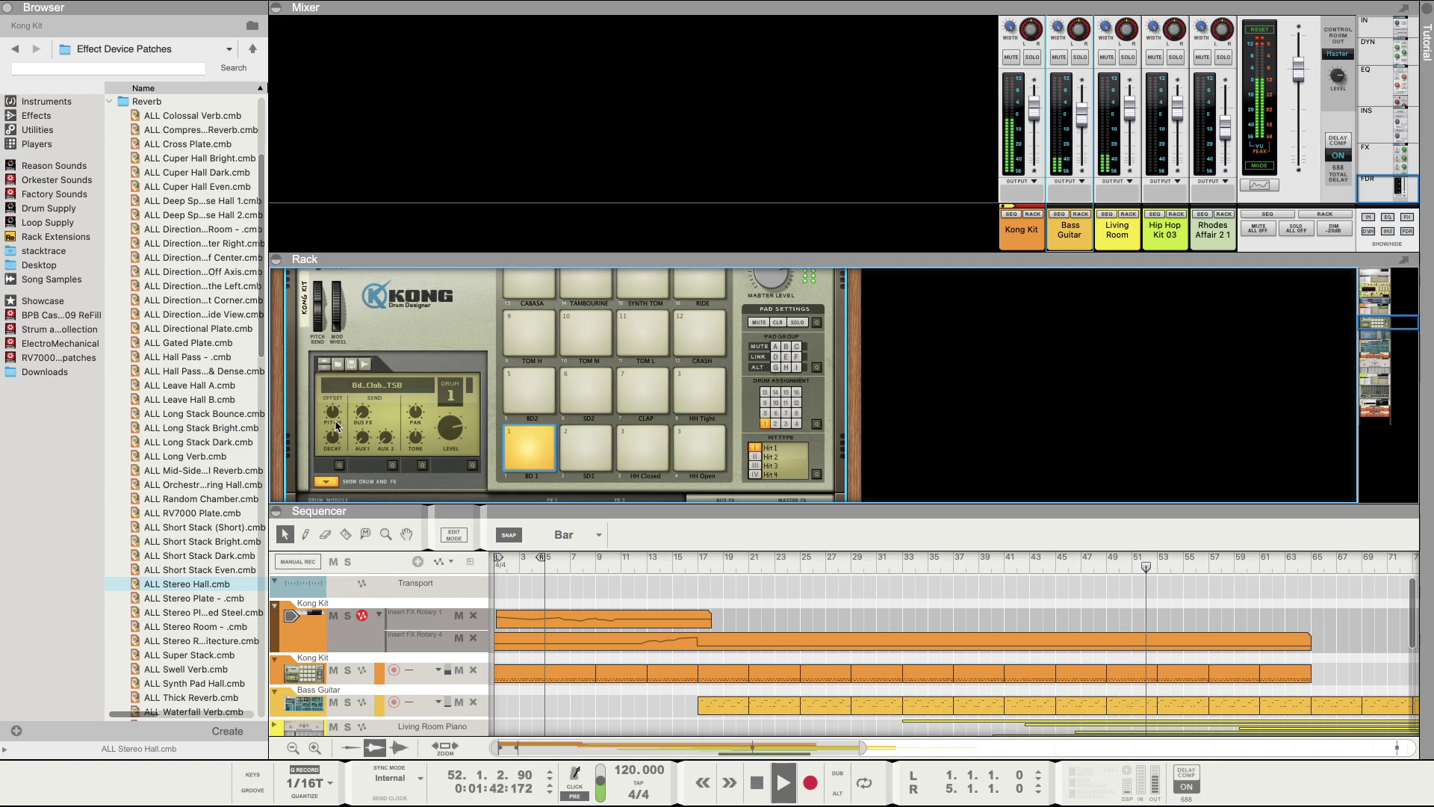
mouse_move(334, 416)
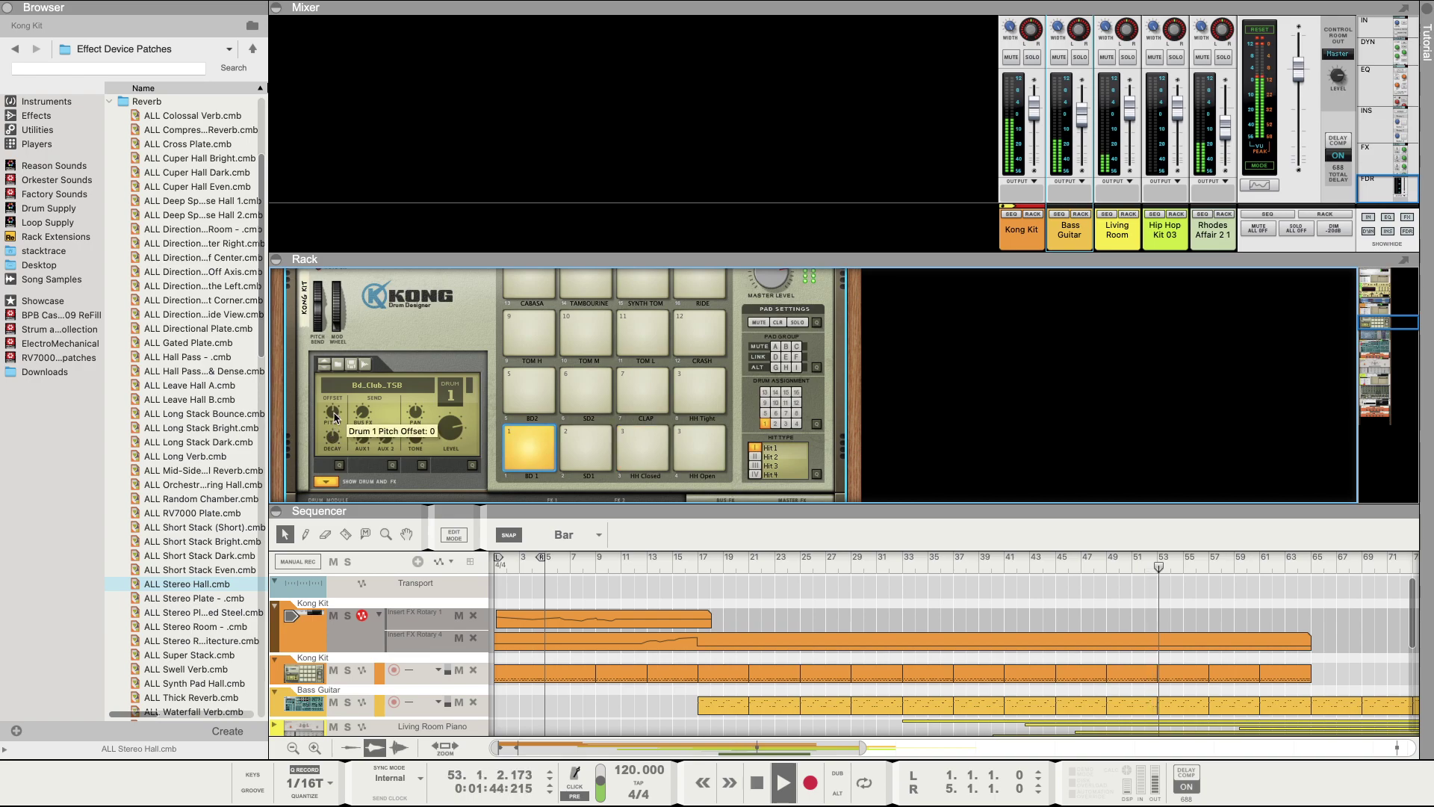
drag(336, 412, 331, 459)
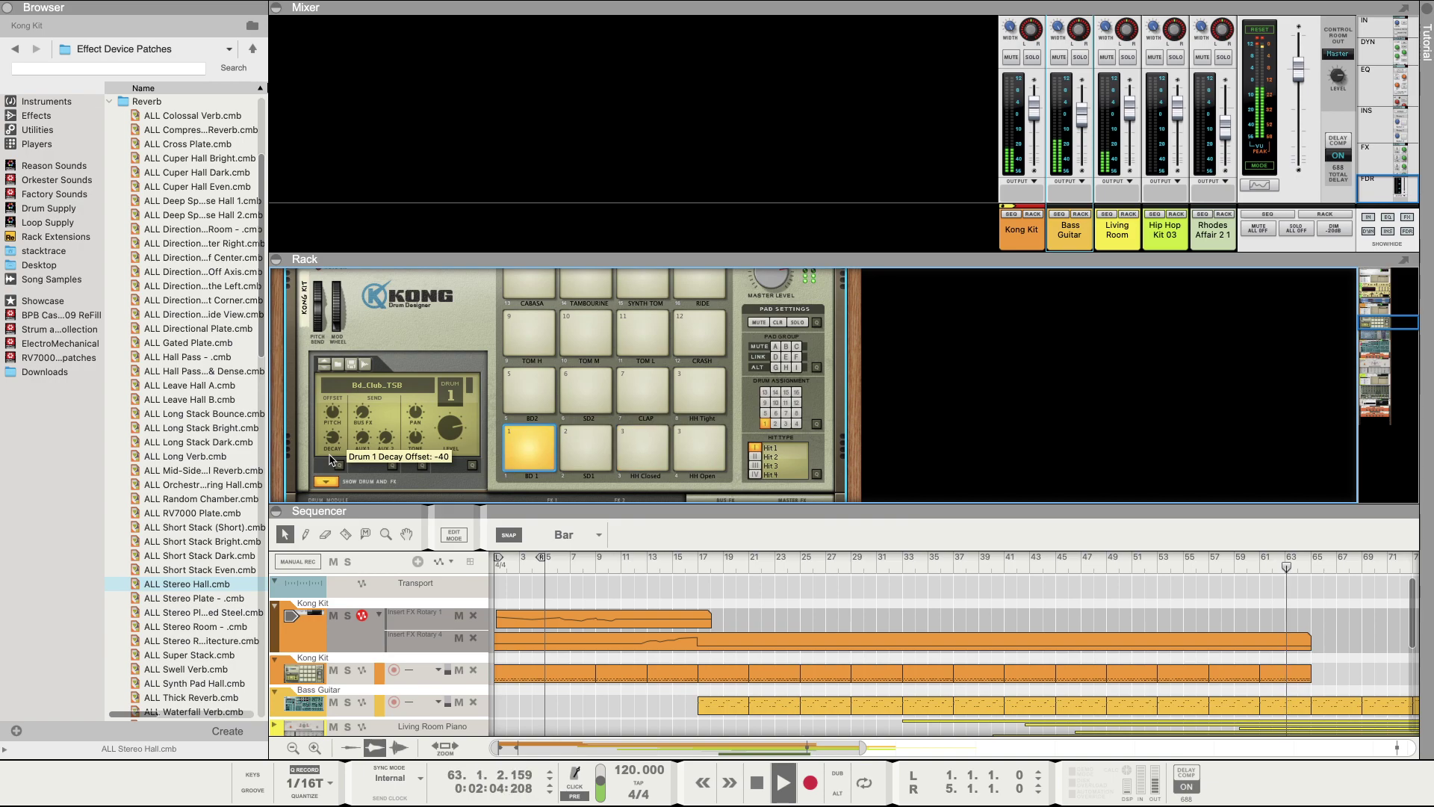
Step: Fine-tune Drum 1's decay offset, reset playback, and replay the song from bar 17
drag(330, 460, 333, 444)
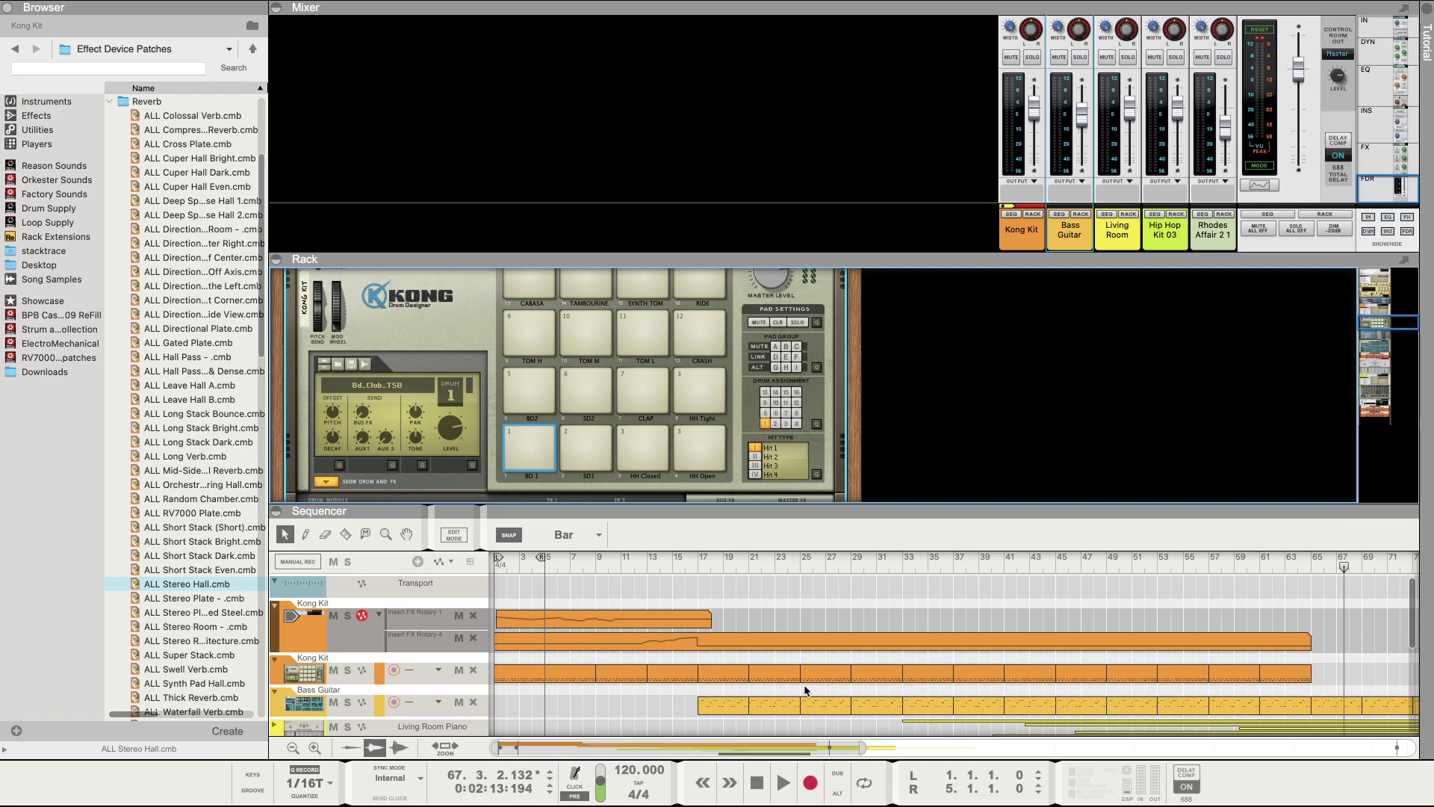
click(757, 782)
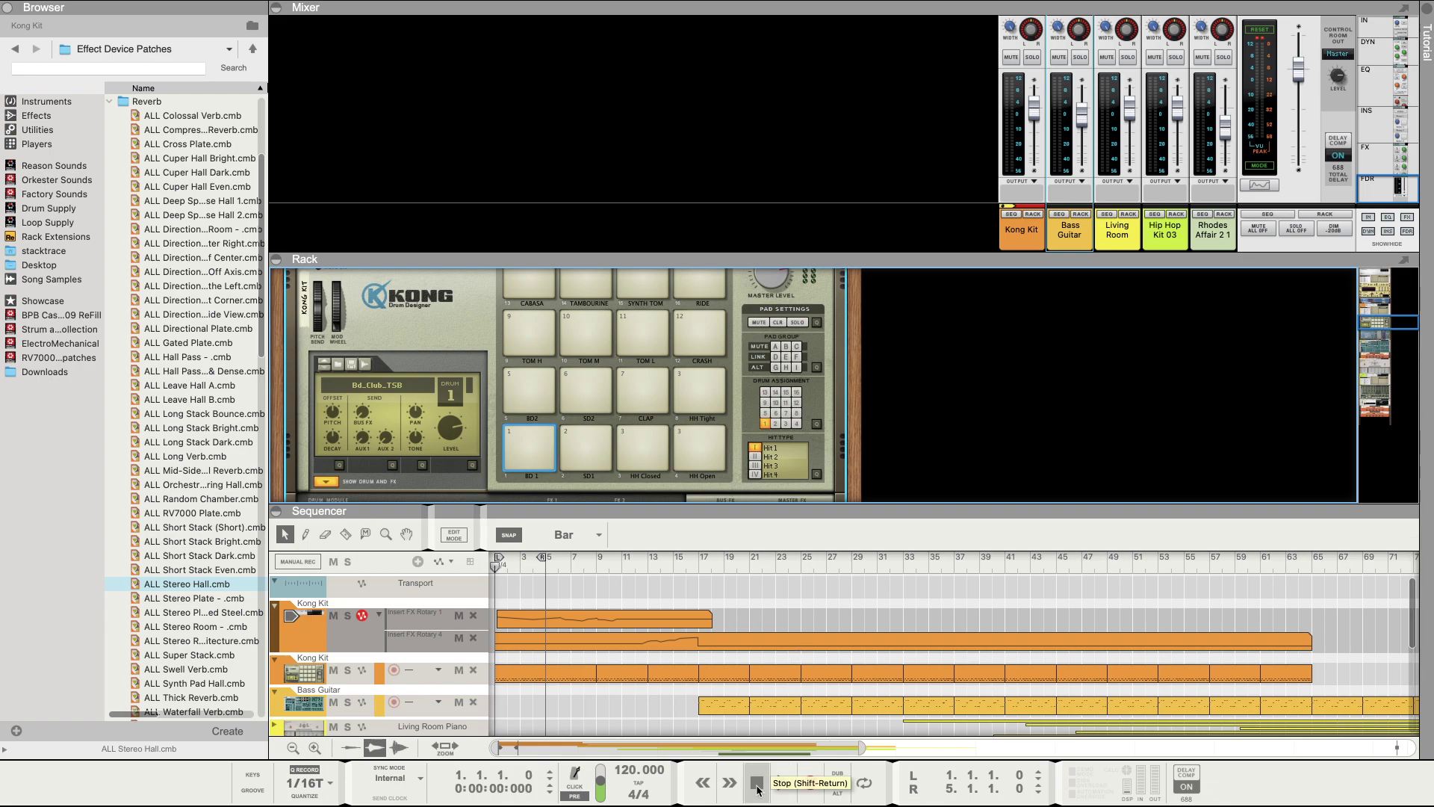
click(699, 568)
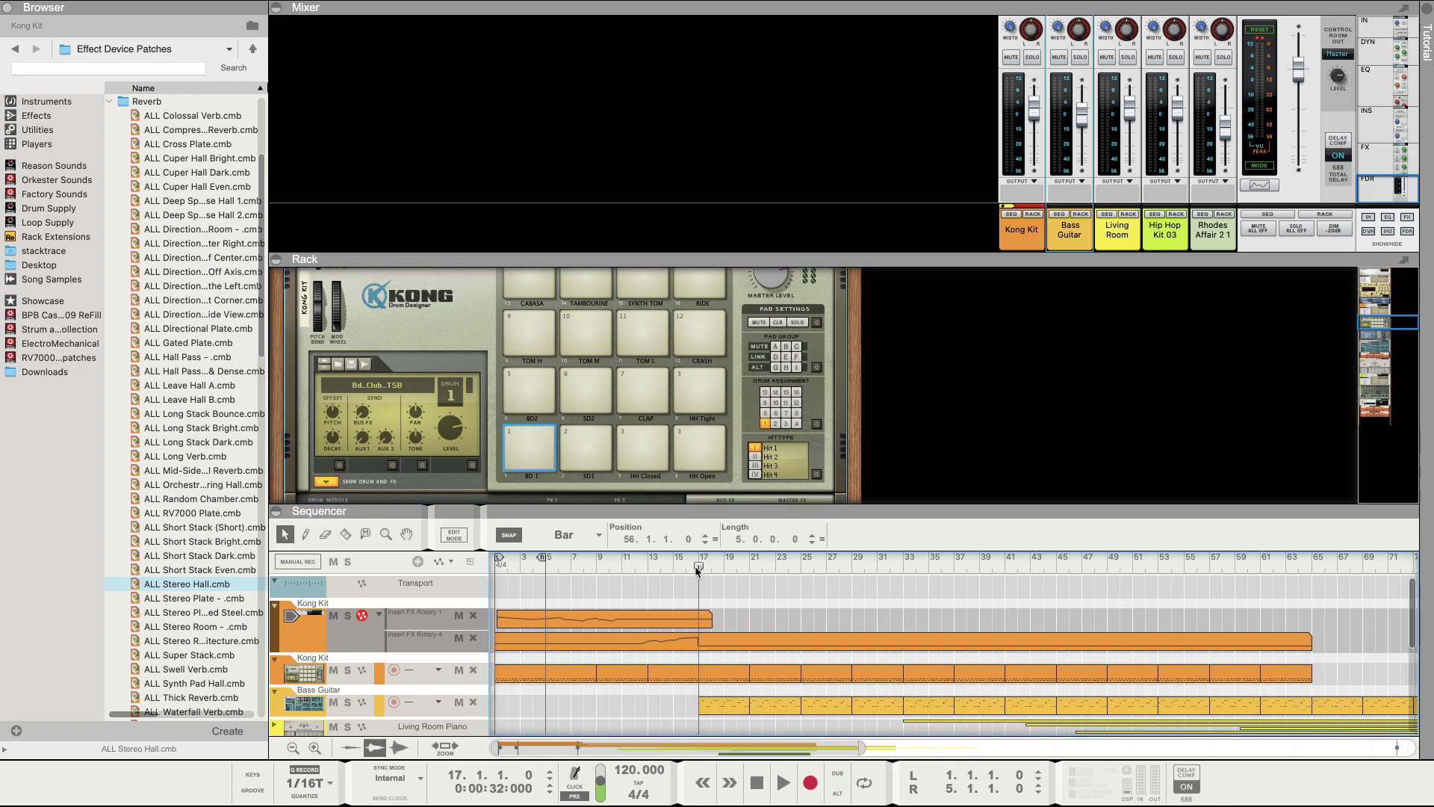
key(space)
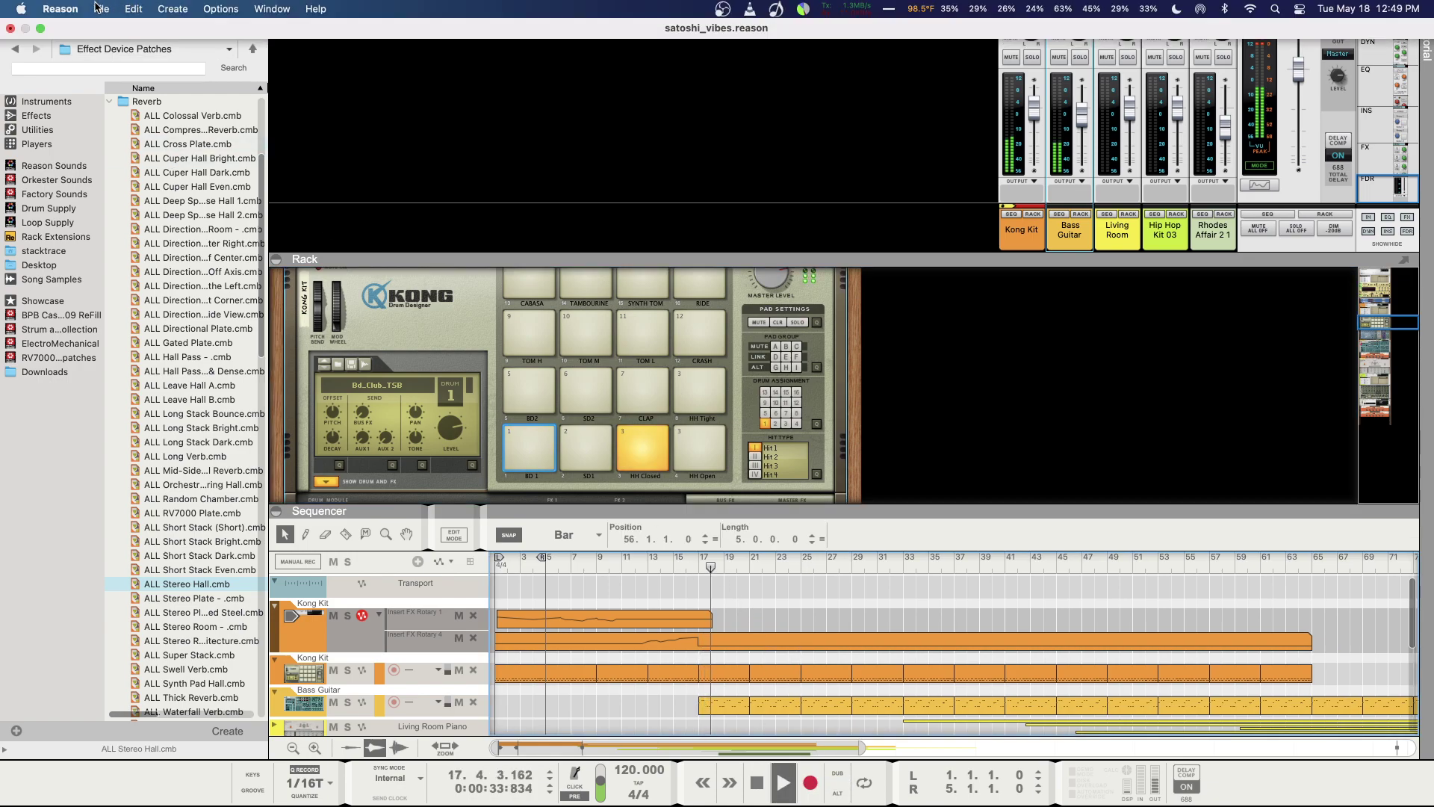
Step: Save the satoshi_vibes.reason song and stop playback
click(102, 8)
click(135, 129)
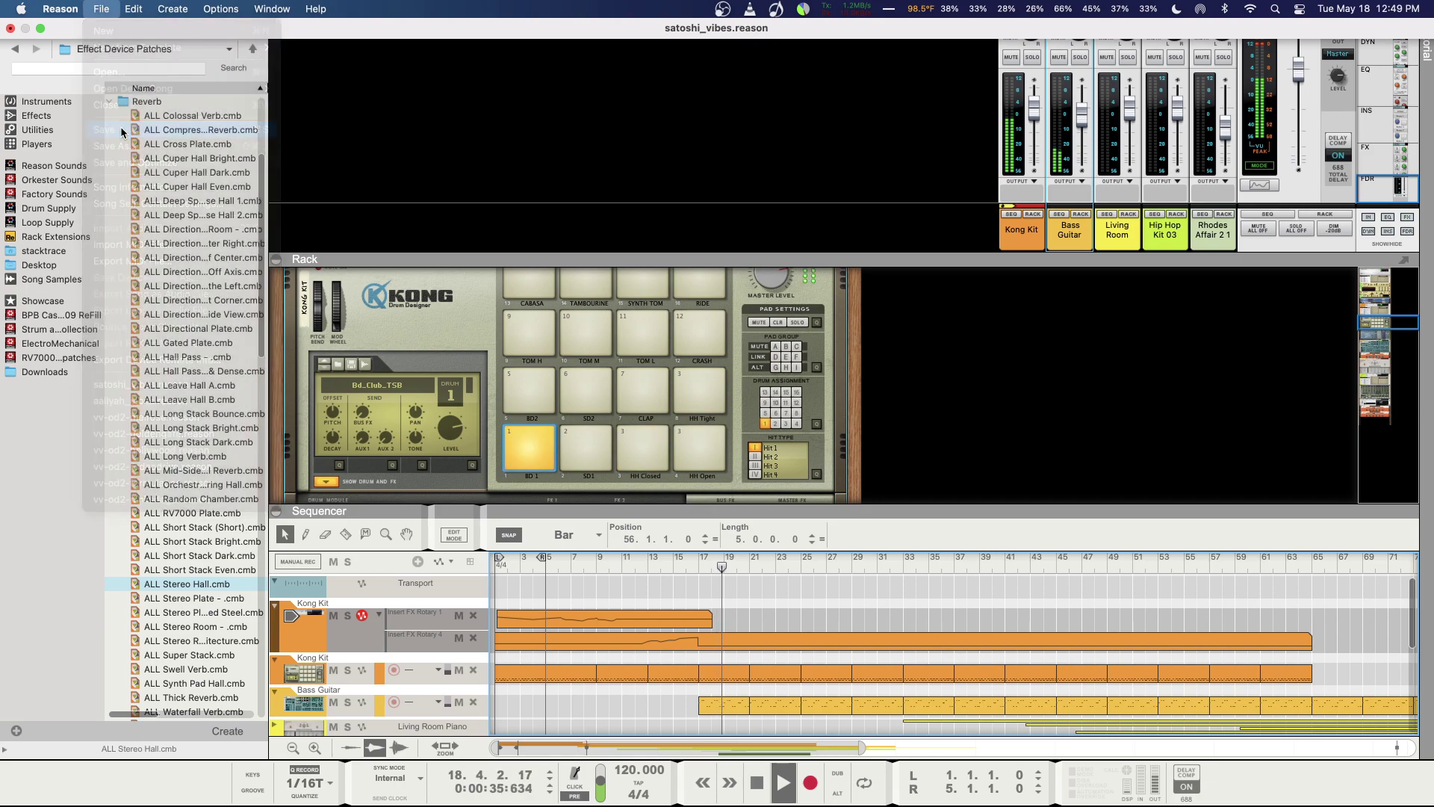
key(space)
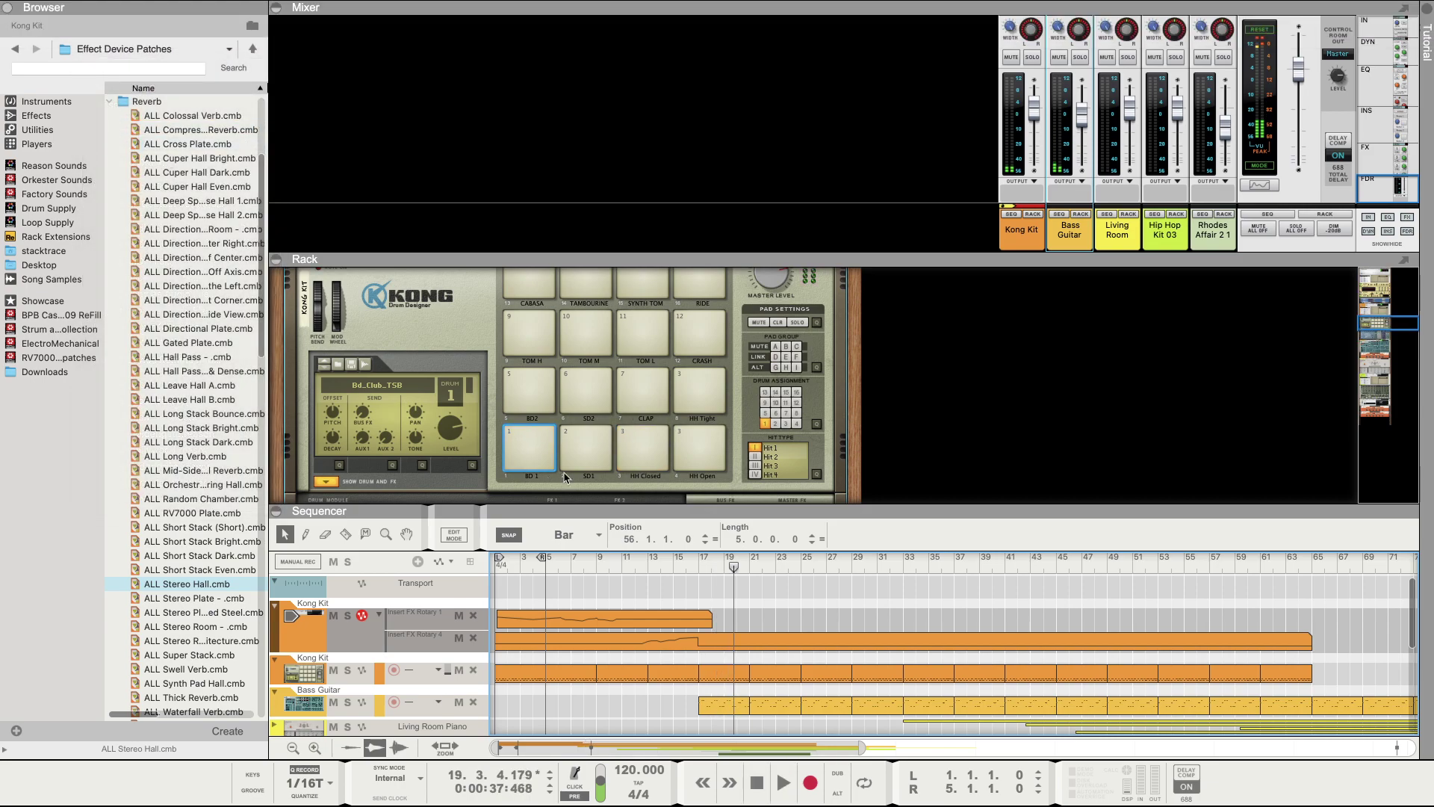
Step: Add a new Kong Drum Designer instrument track below the Electric Interest track
scroll(630, 612, down, 5)
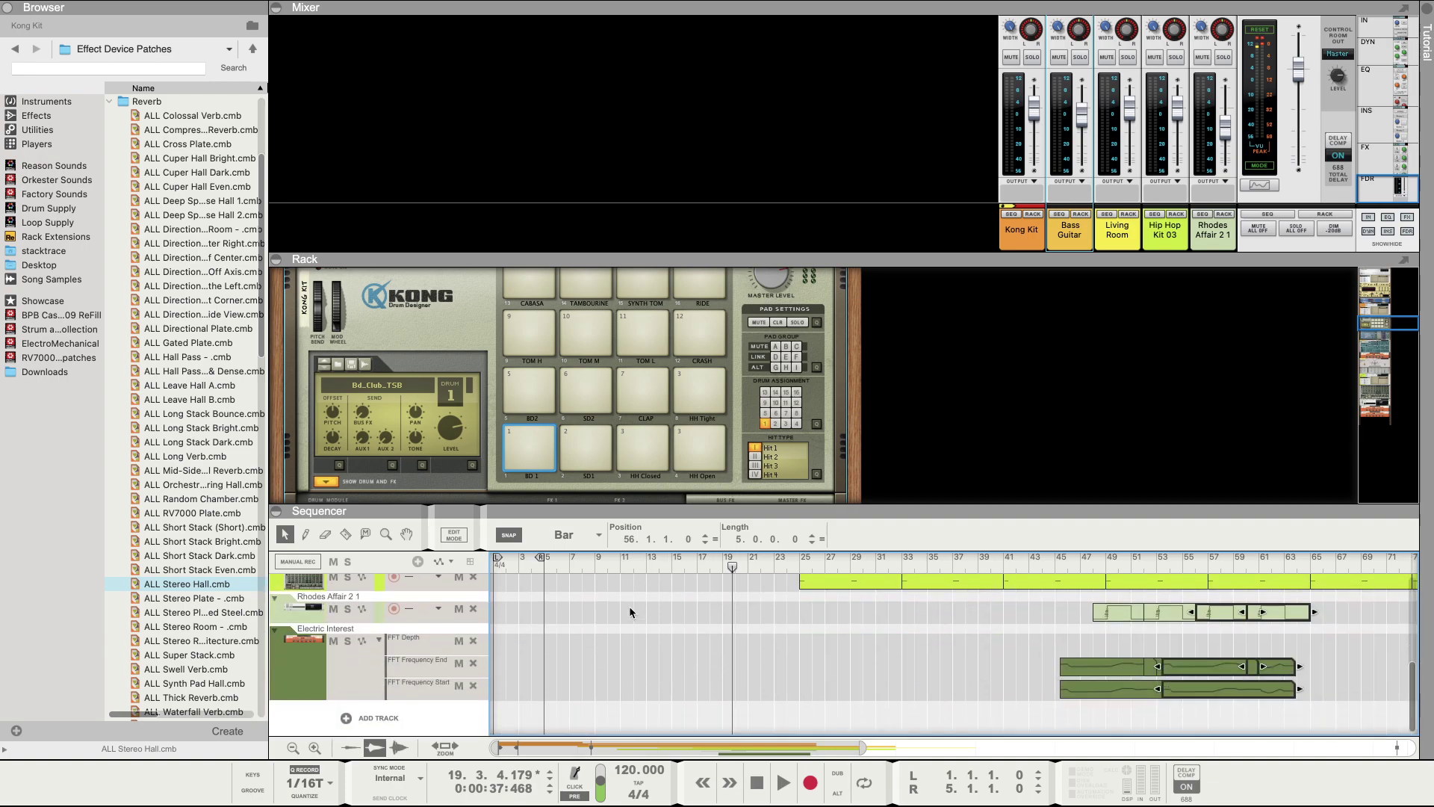
click(368, 722)
mouse_move(415, 755)
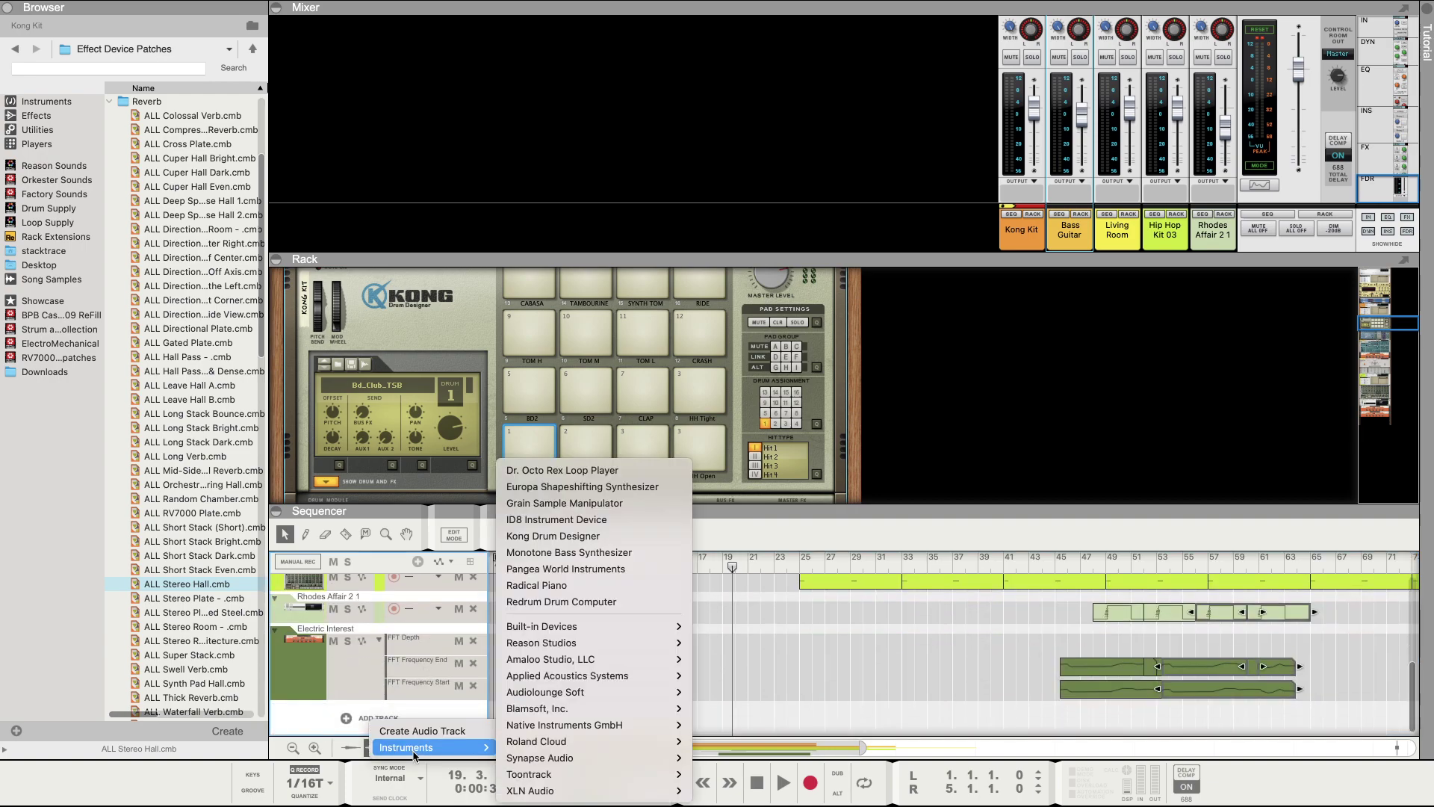
click(624, 538)
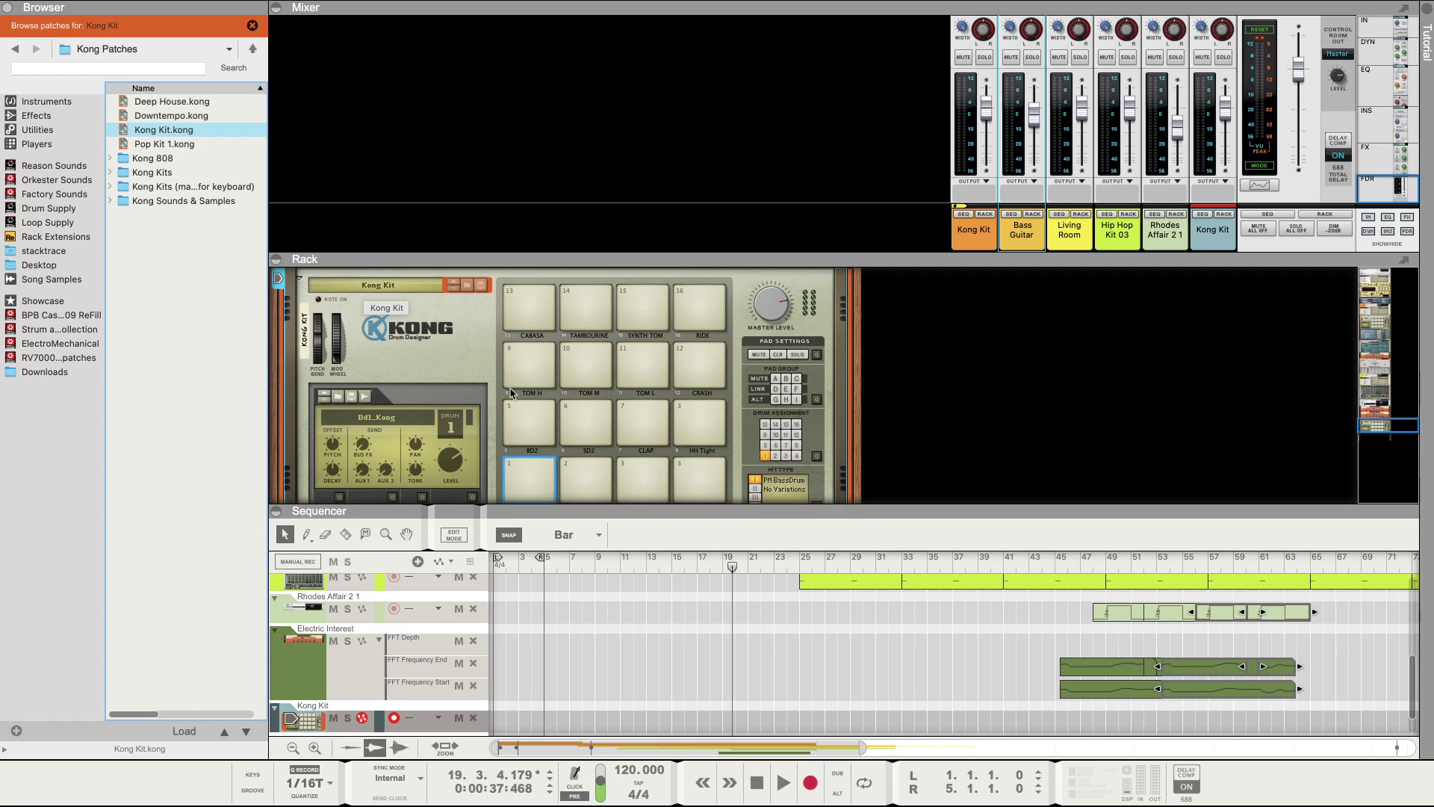
Step: Audition Clv_Ambient and the Cbs_Cabsa variants on the new Kong's pad 13 (Cabasa), and keep Cbs_Cabsa_BSQ.wav loaded
click(535, 322)
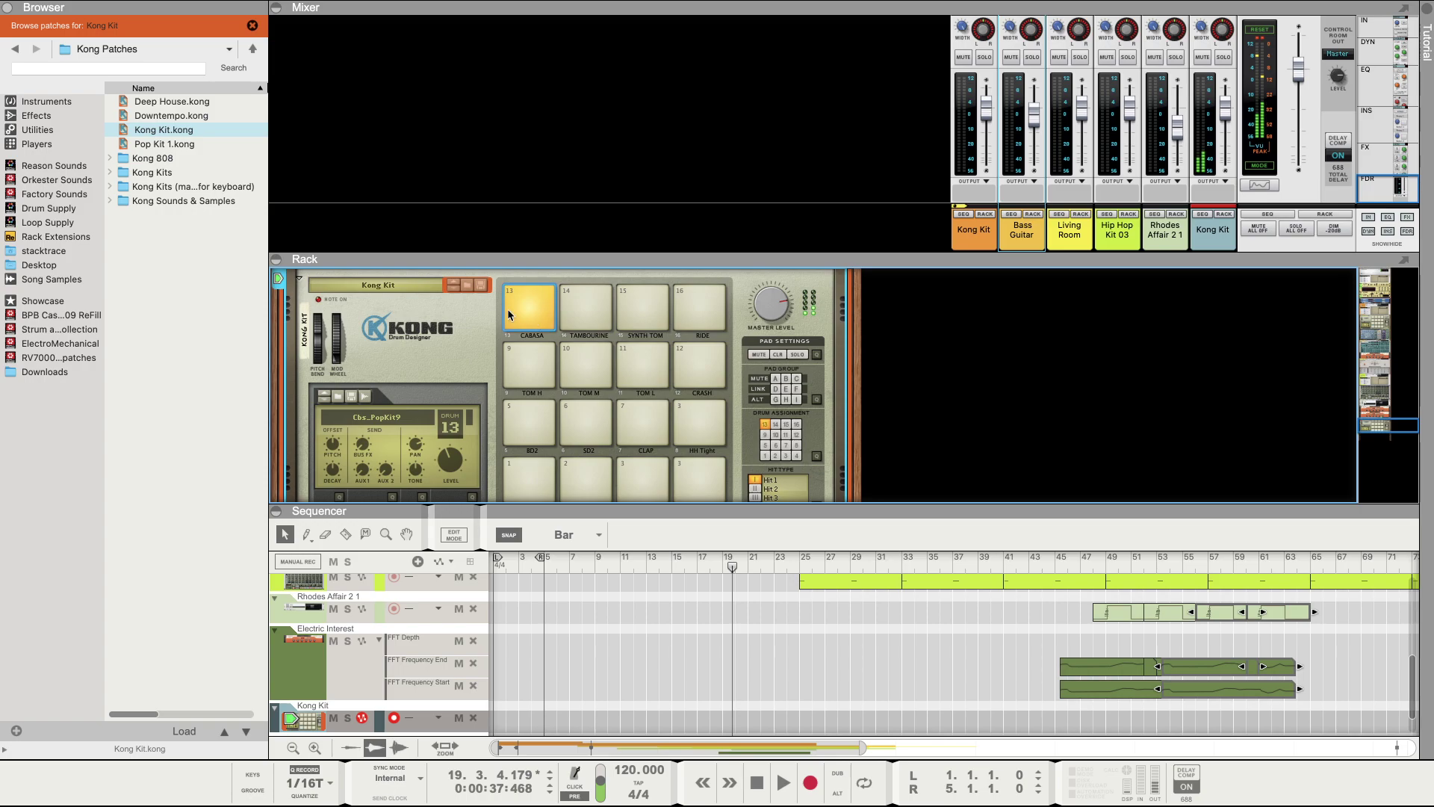
mouse_move(334, 485)
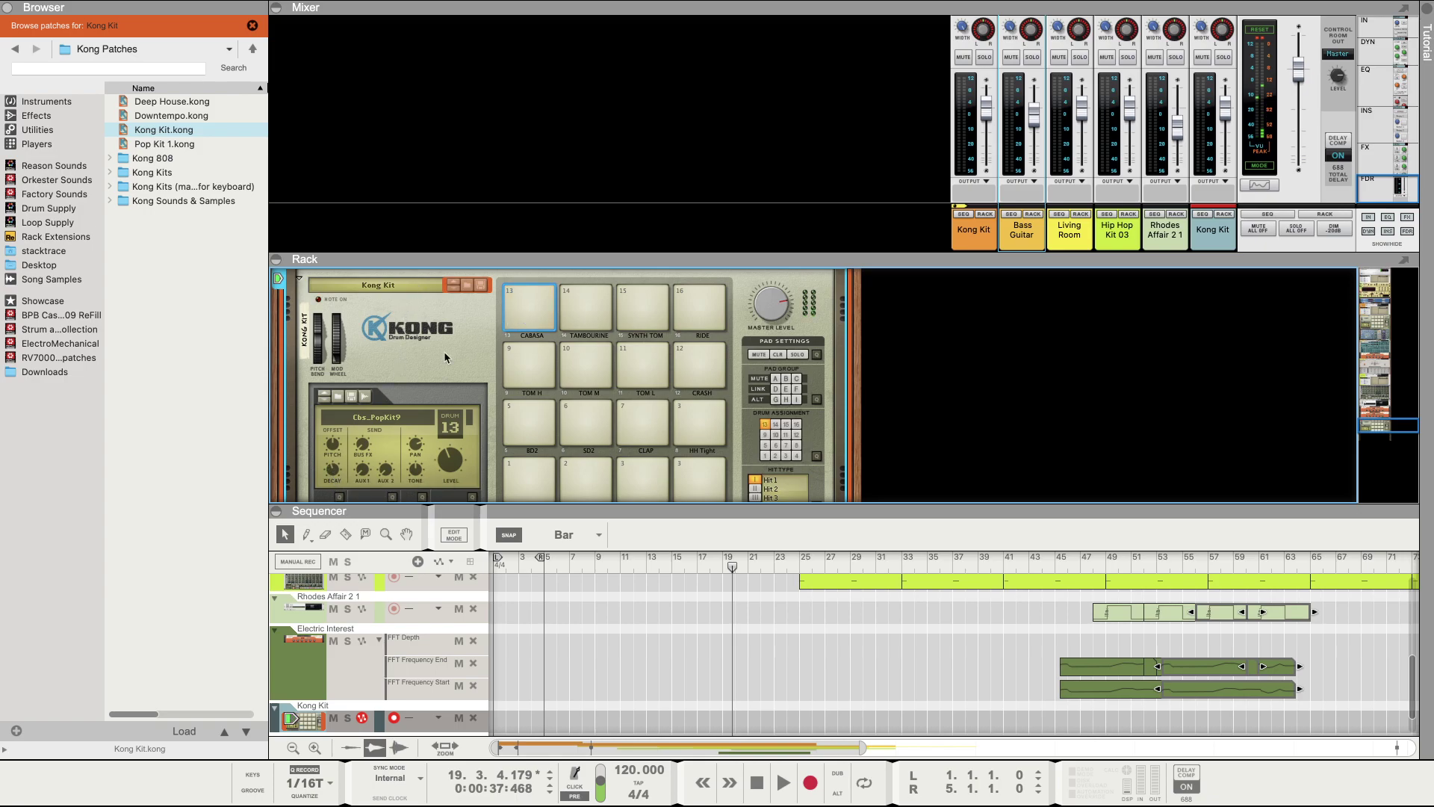
click(337, 398)
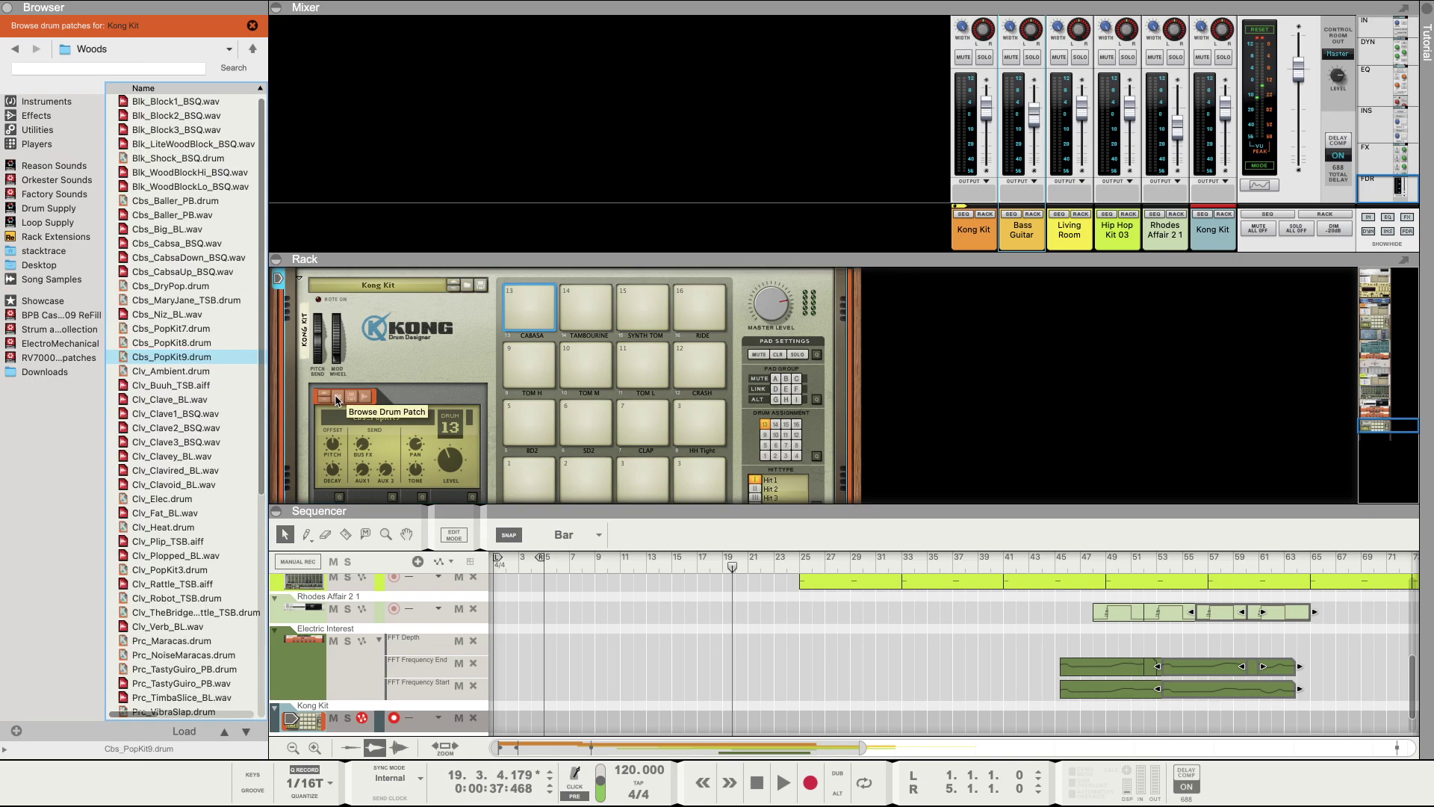
click(191, 373)
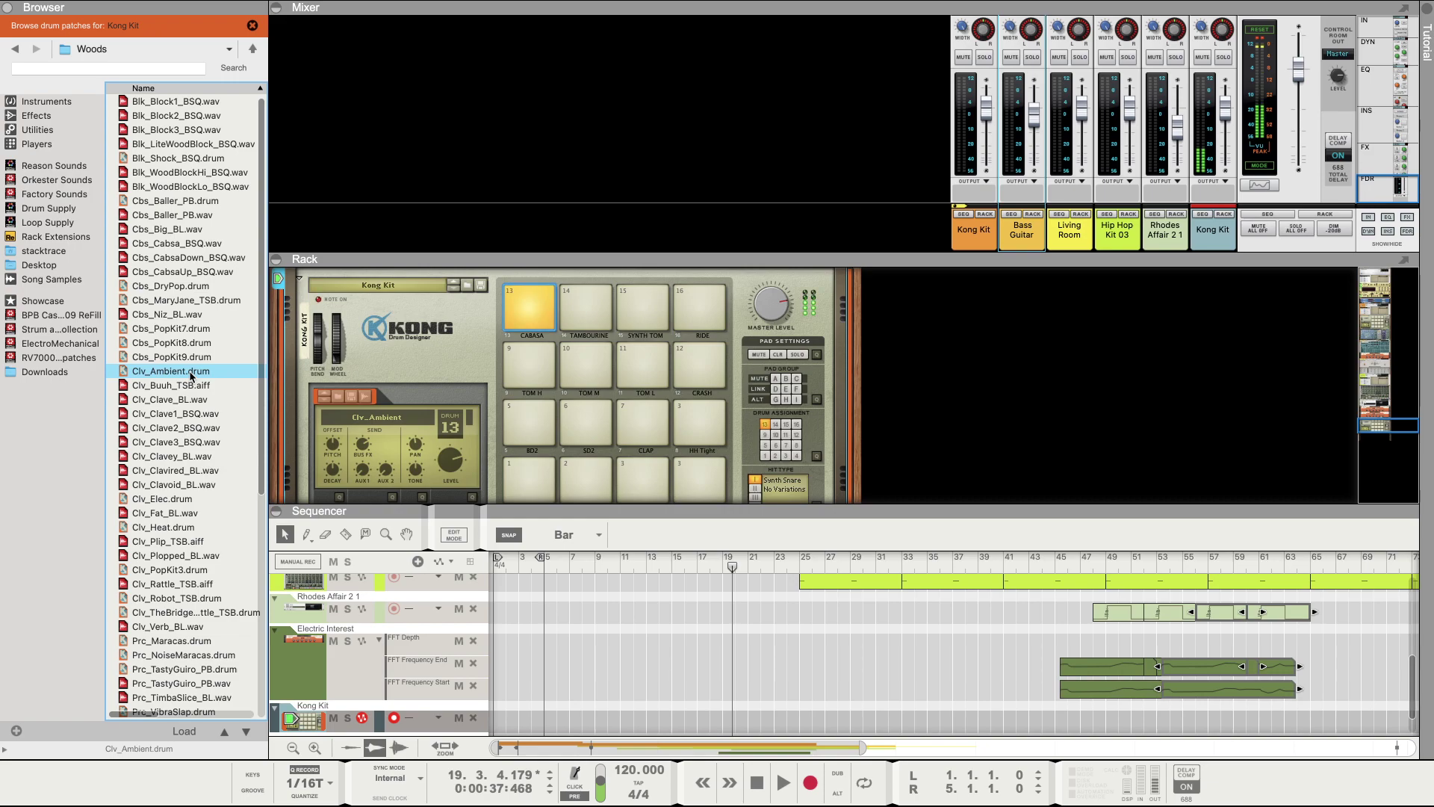
click(188, 272)
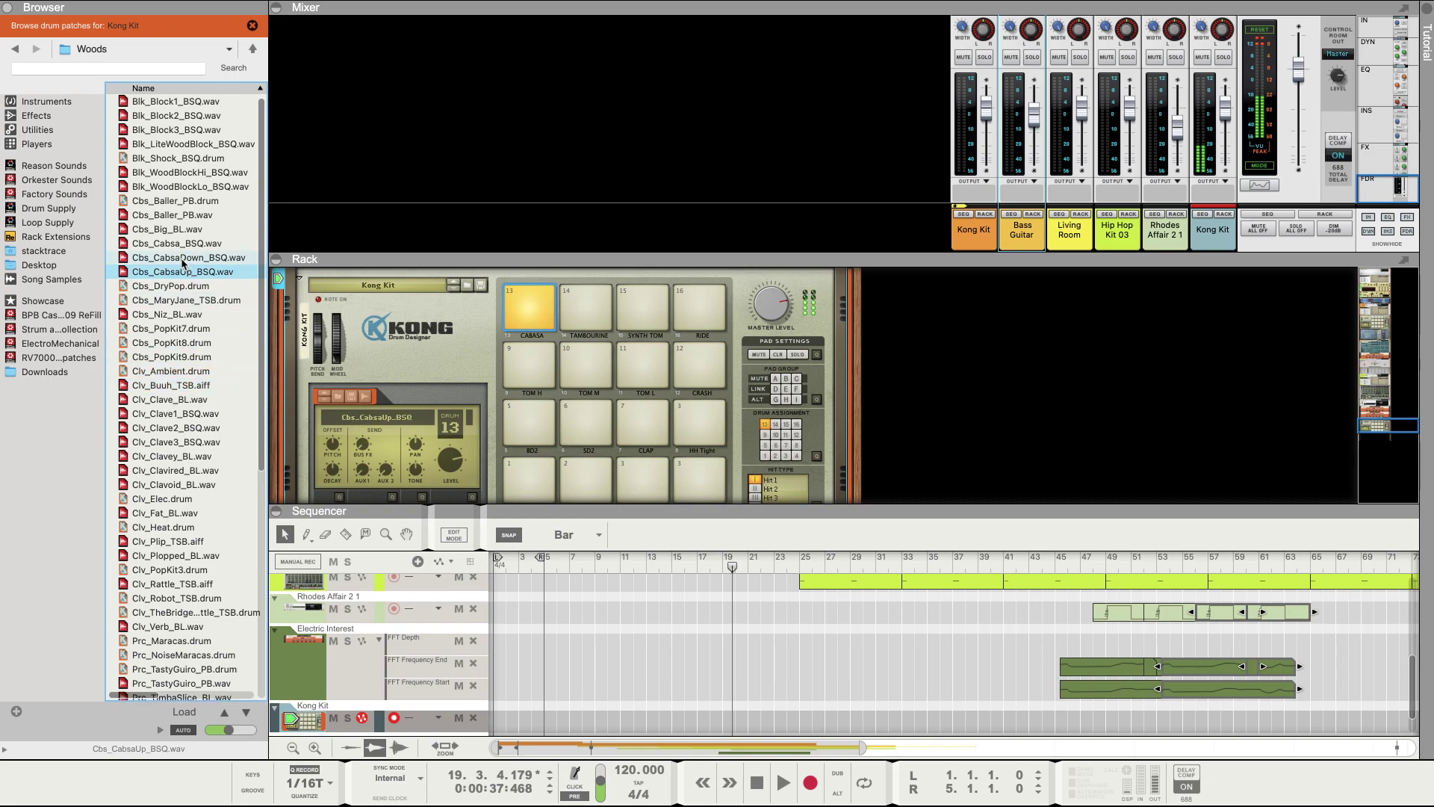
click(182, 260)
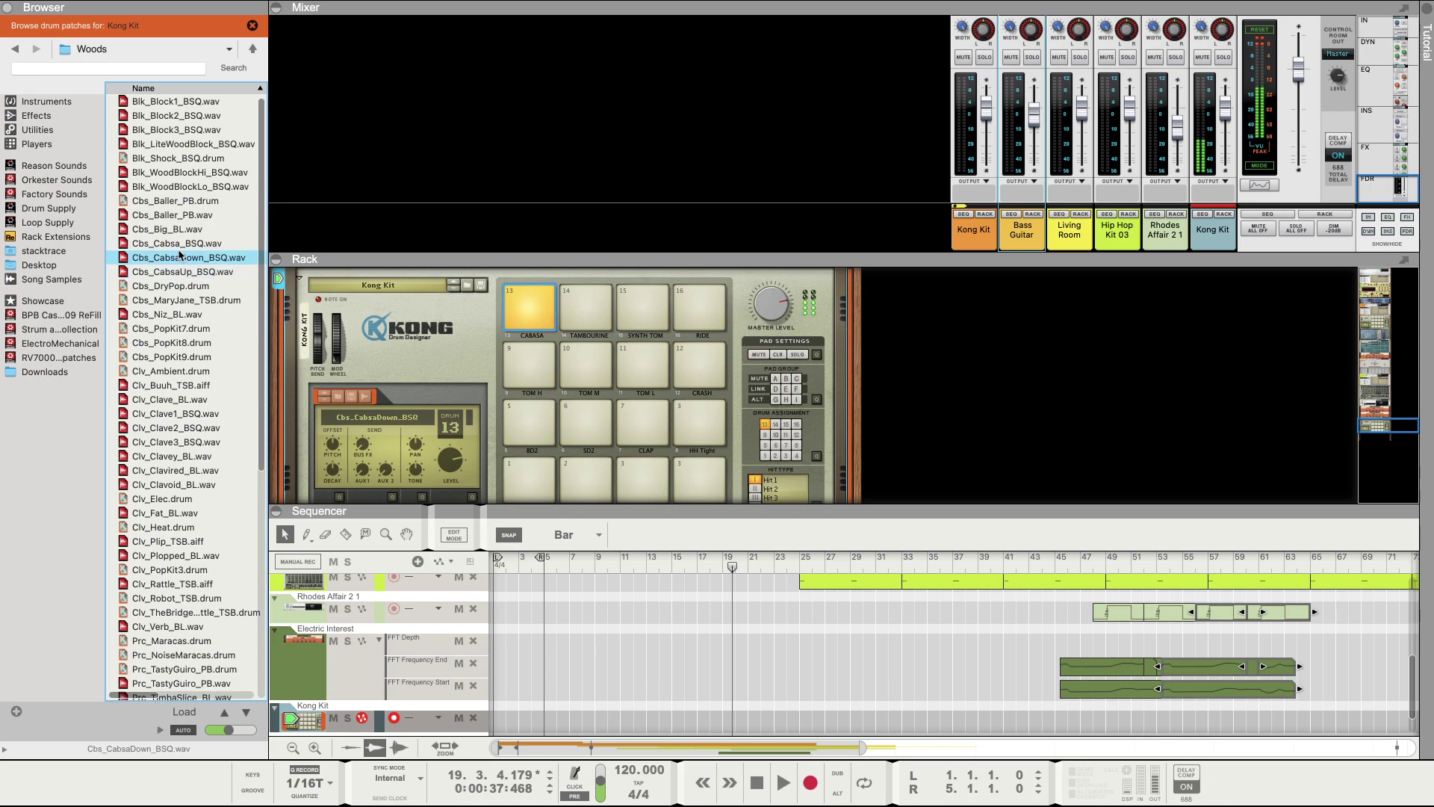
click(176, 244)
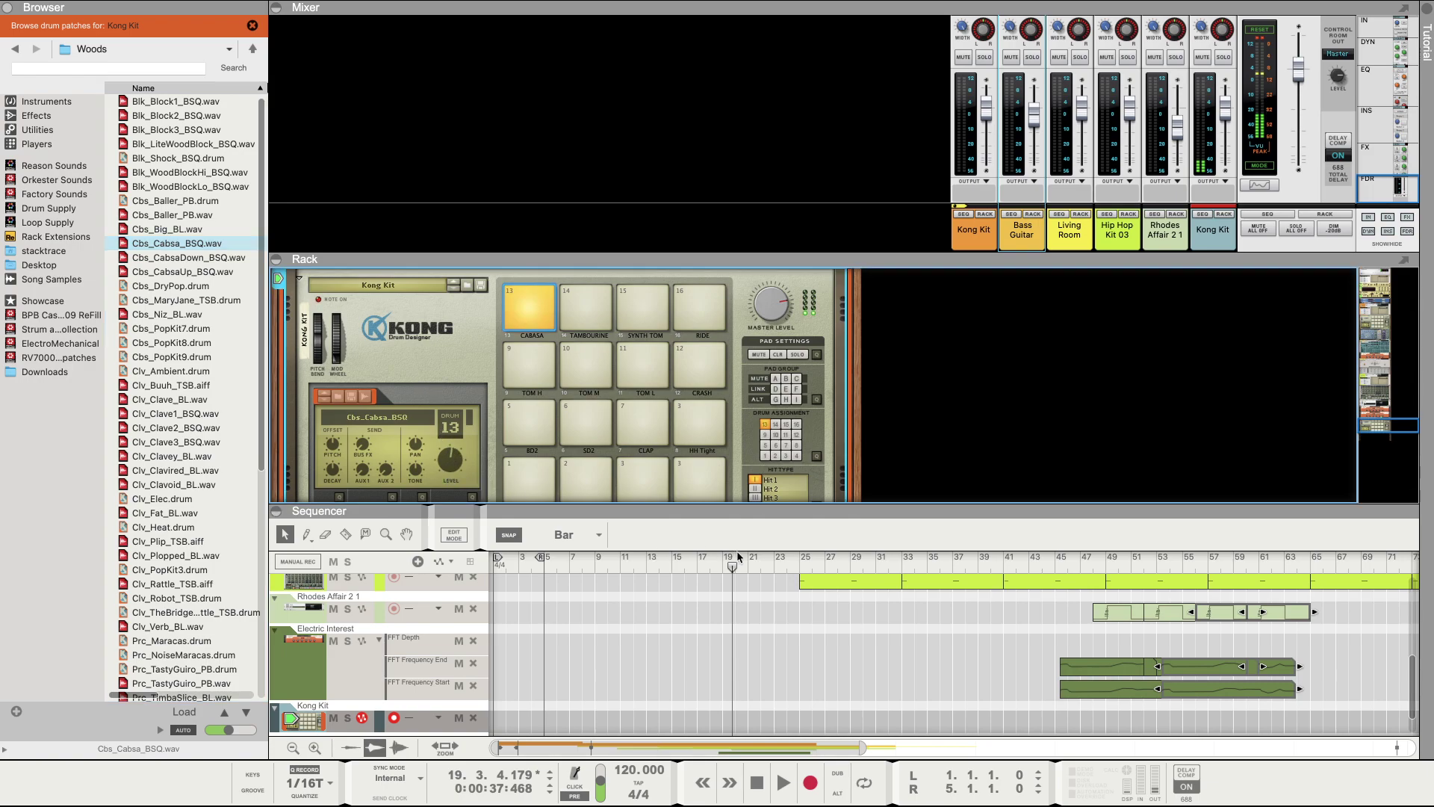
Step: Set the tempo to 60 and record a nine-bar cabasa part on the new Kong Kit track from bar 19
click(627, 775)
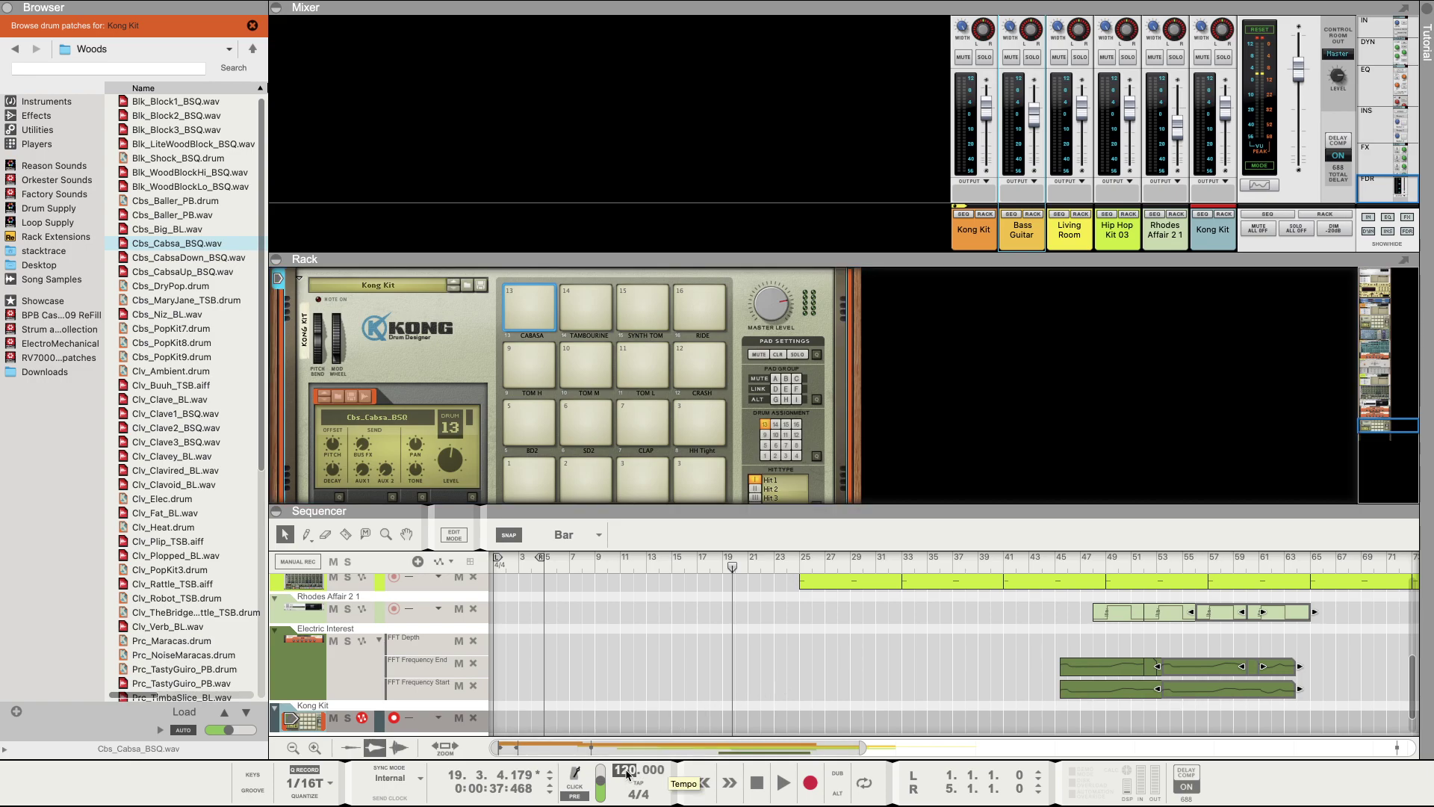
key(Return)
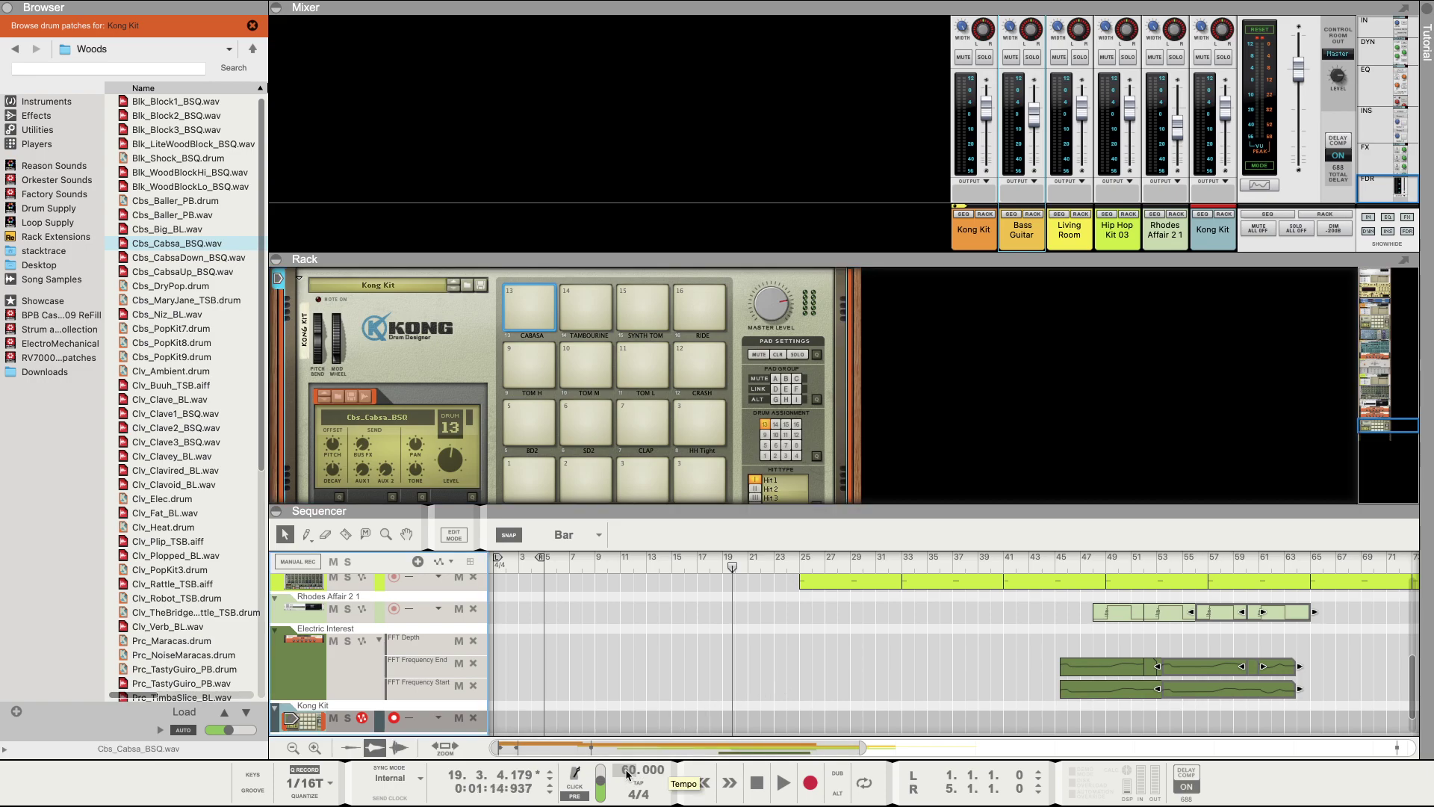
scroll(760, 611, down, 2)
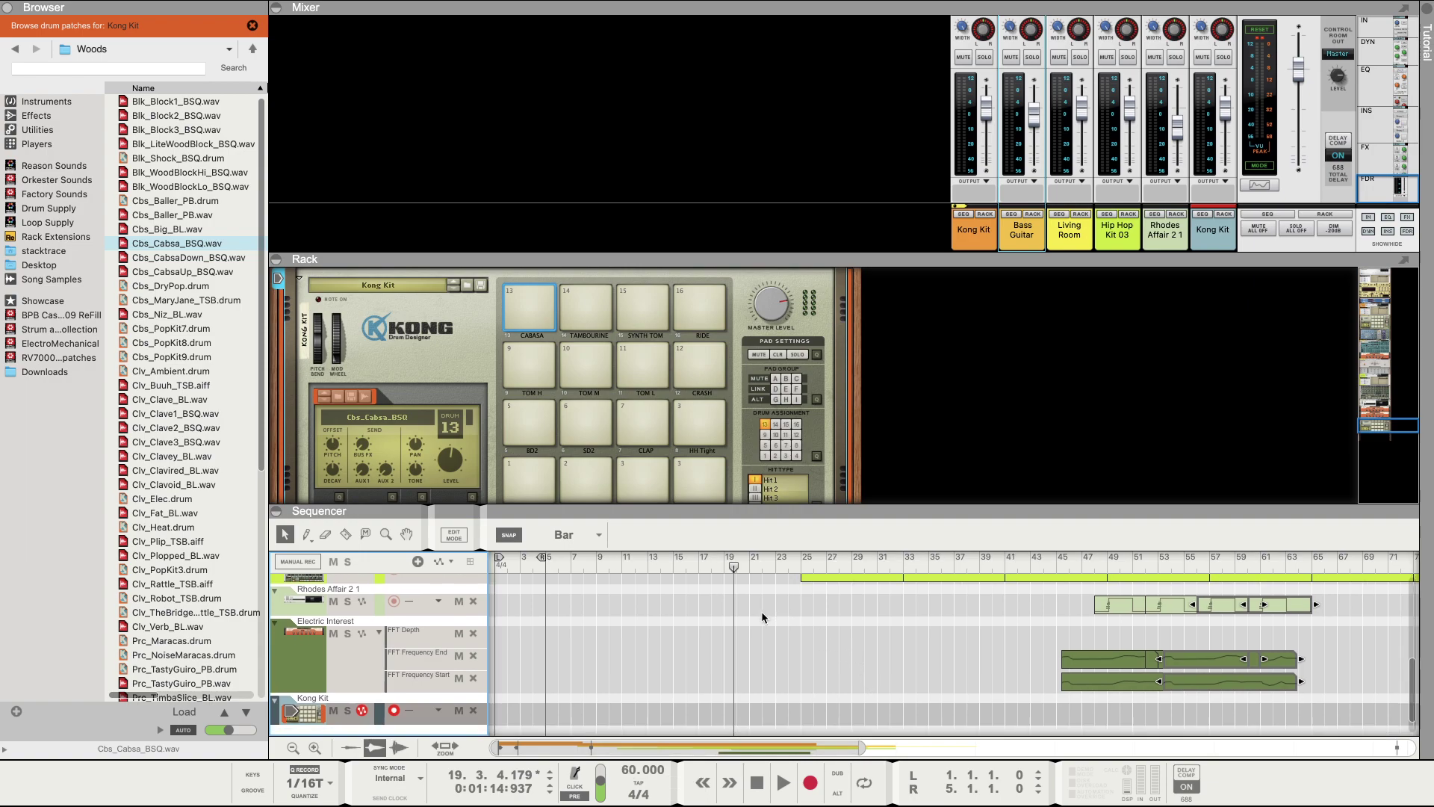
click(809, 779)
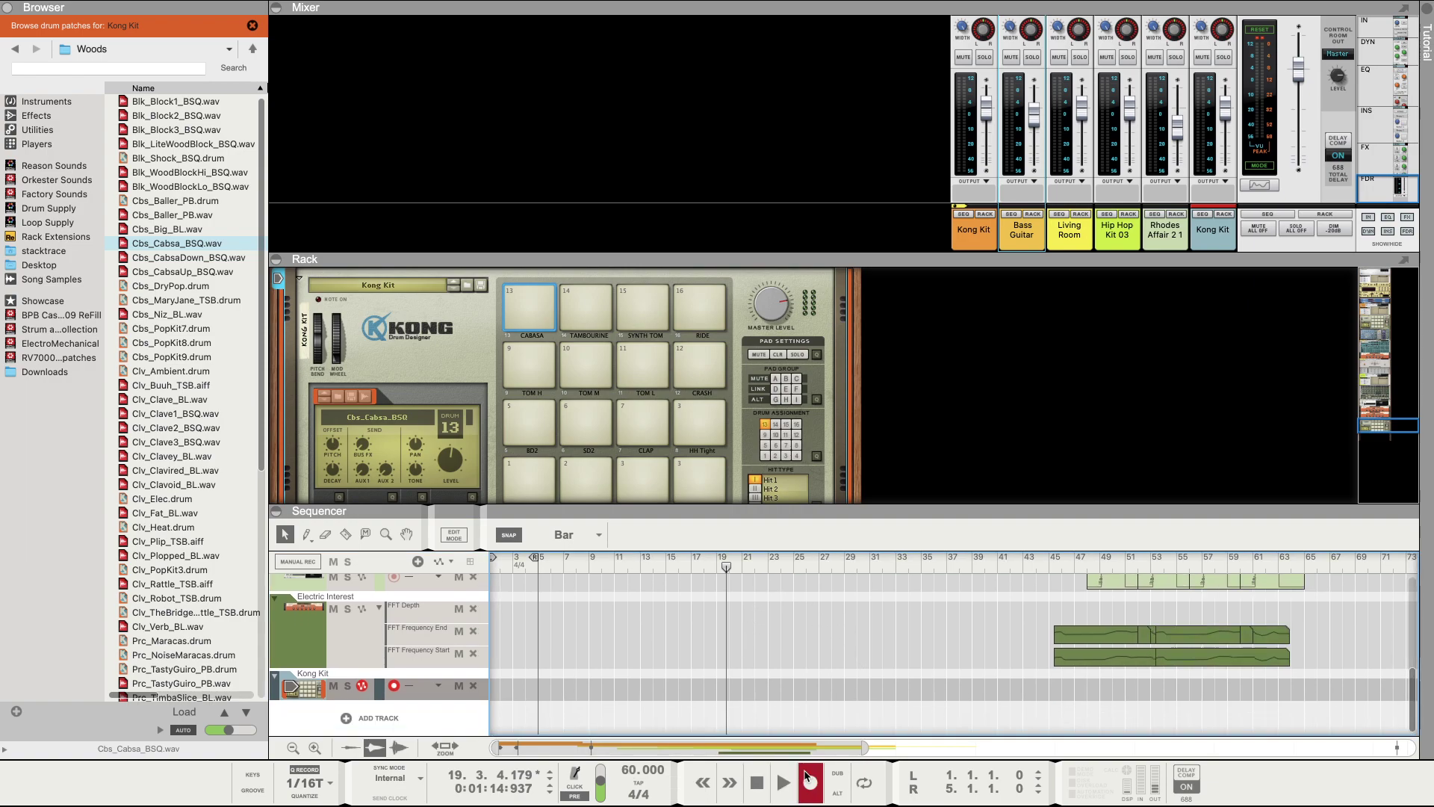
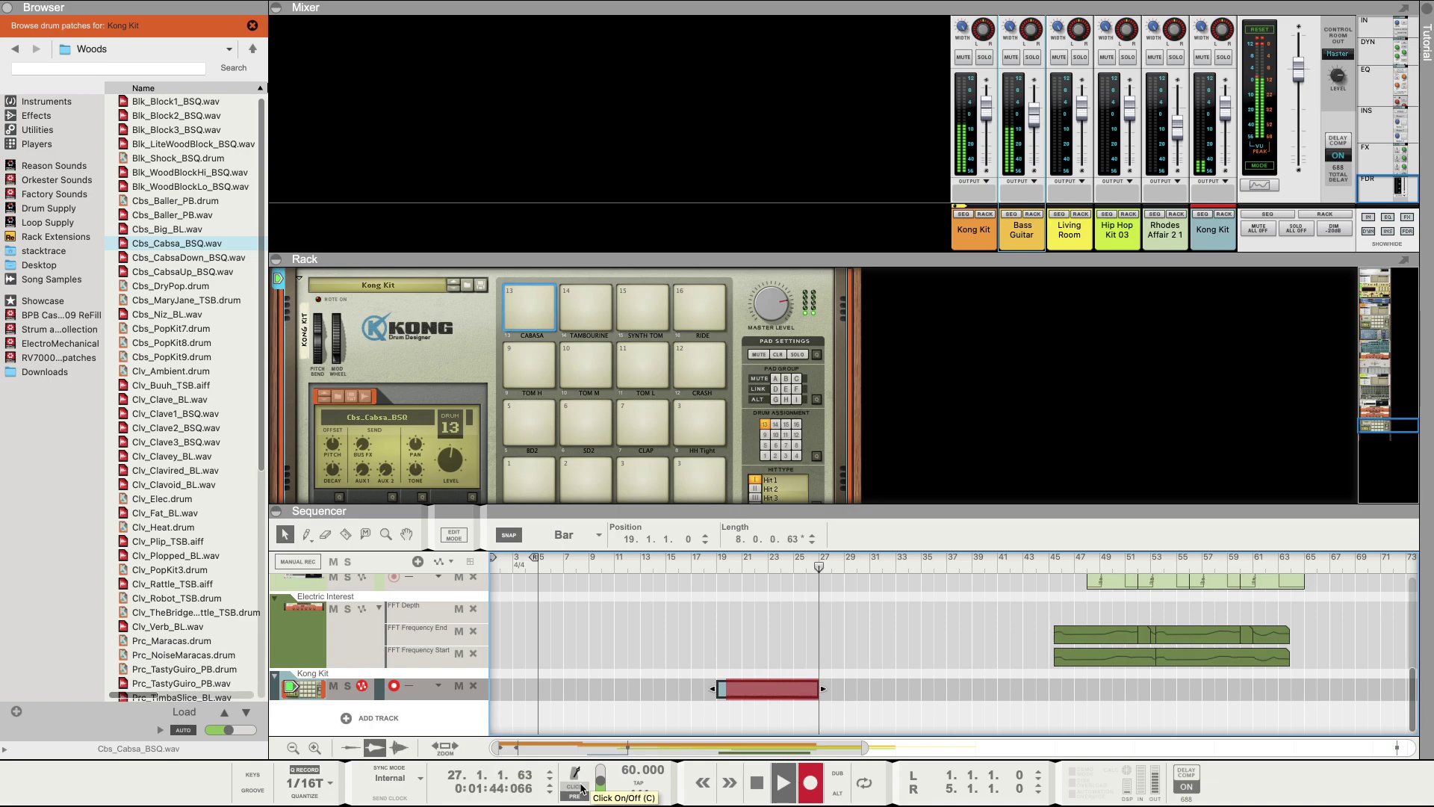
key(space)
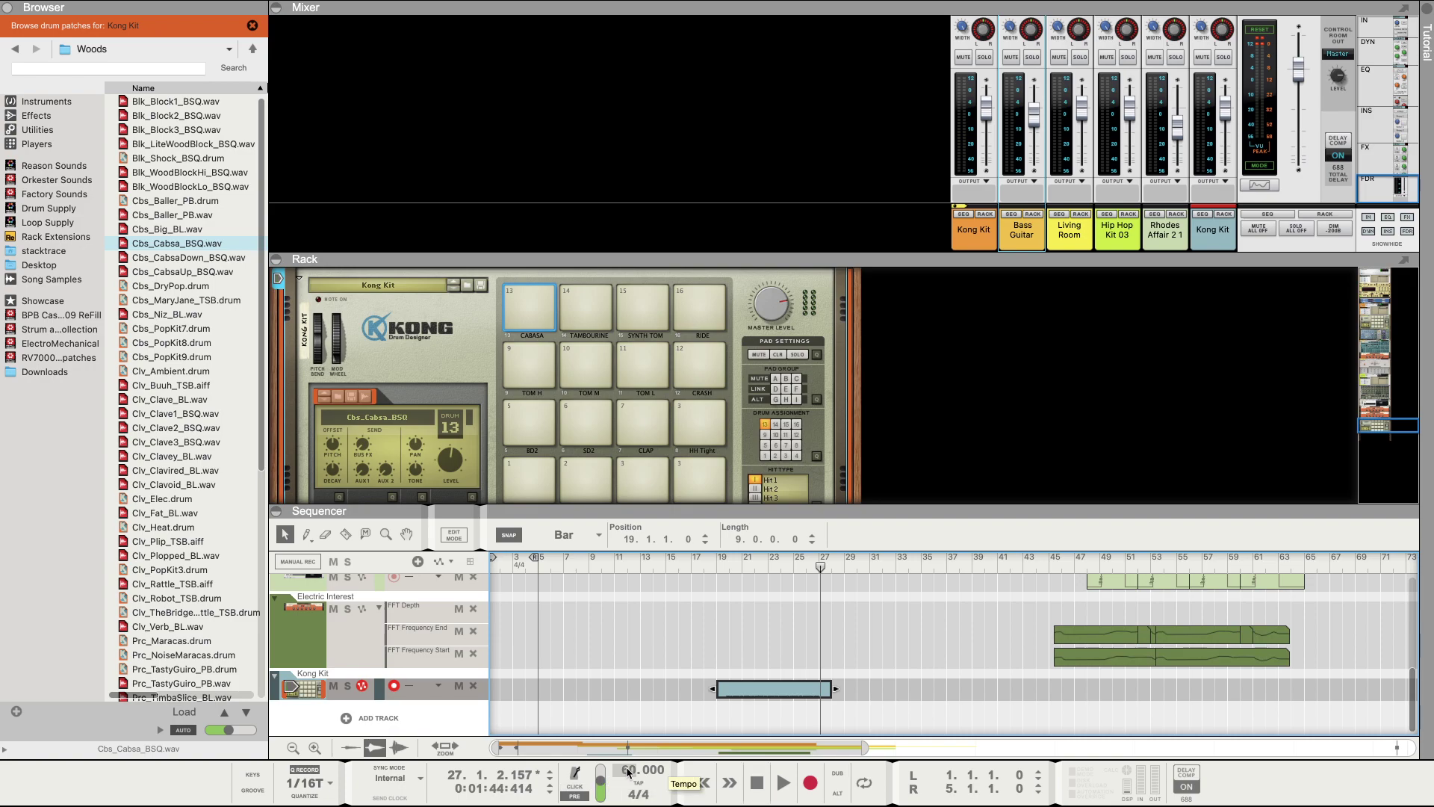
Step: Set the tempo to 120 and adjust Drum 13's level while playing back the recorded cabasa clip
text(20)
key(Return)
click(710, 563)
key(space)
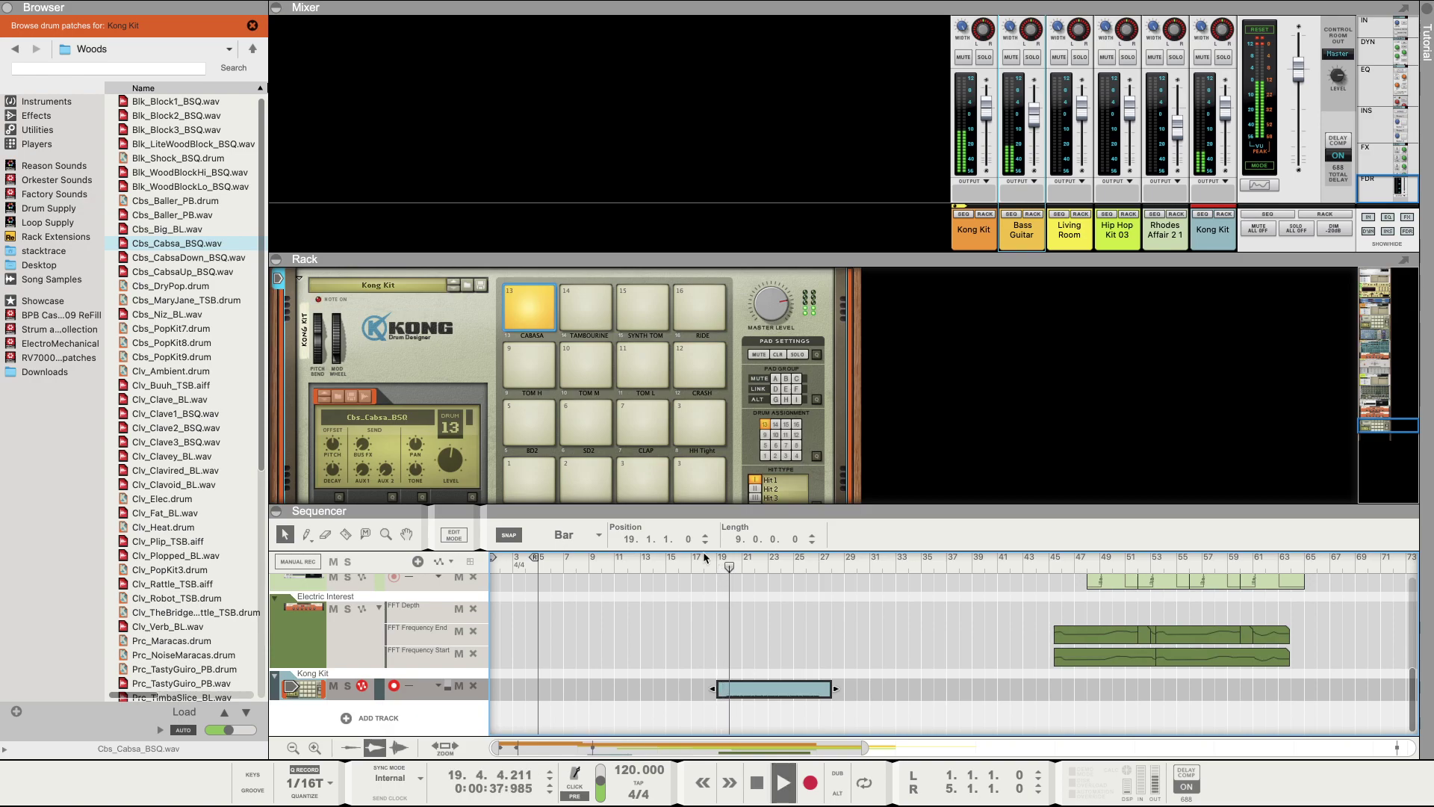
click(449, 474)
drag(447, 478, 446, 475)
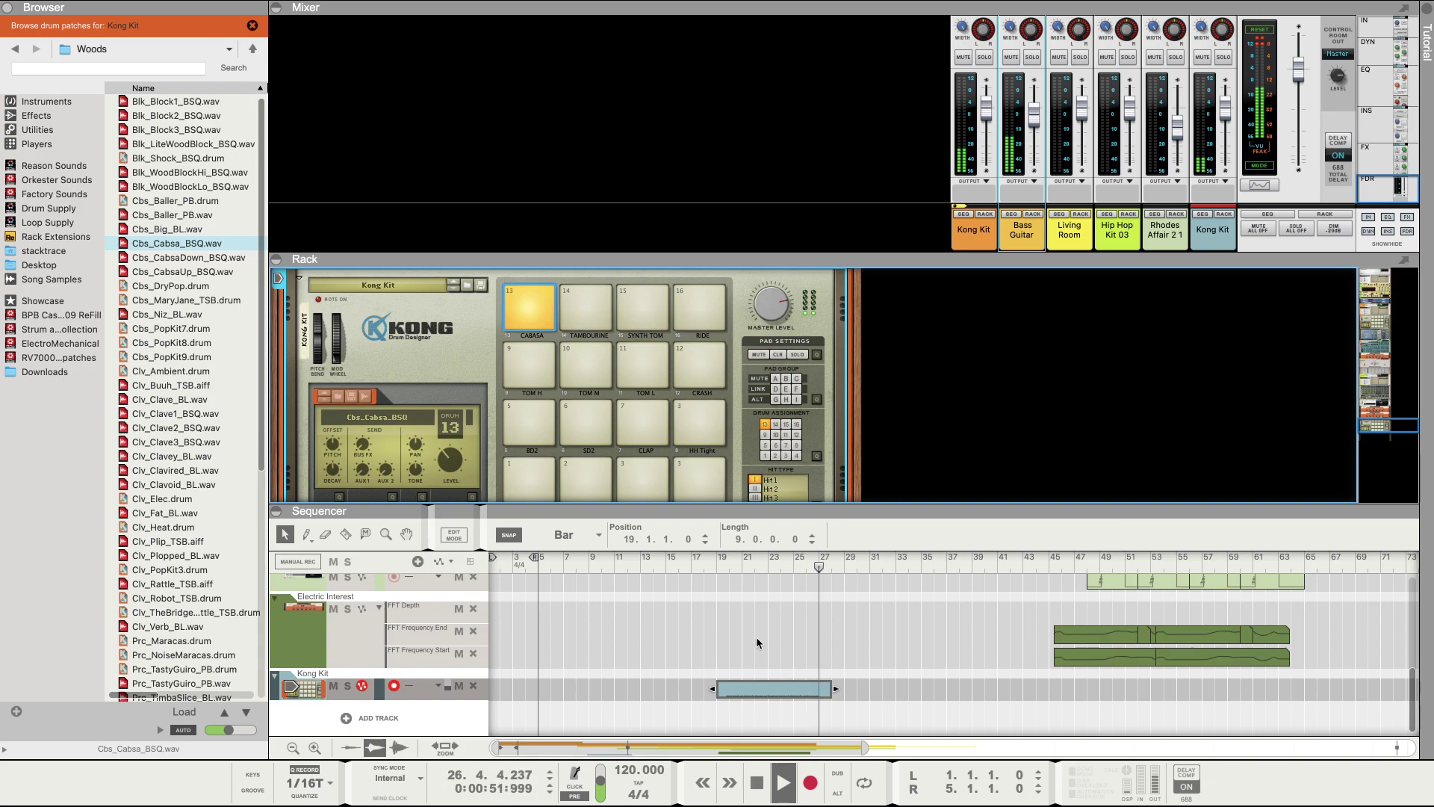
Step: Stop playback and delete the cabasa clip recorded on the new Kong Kit track
key(space)
click(773, 693)
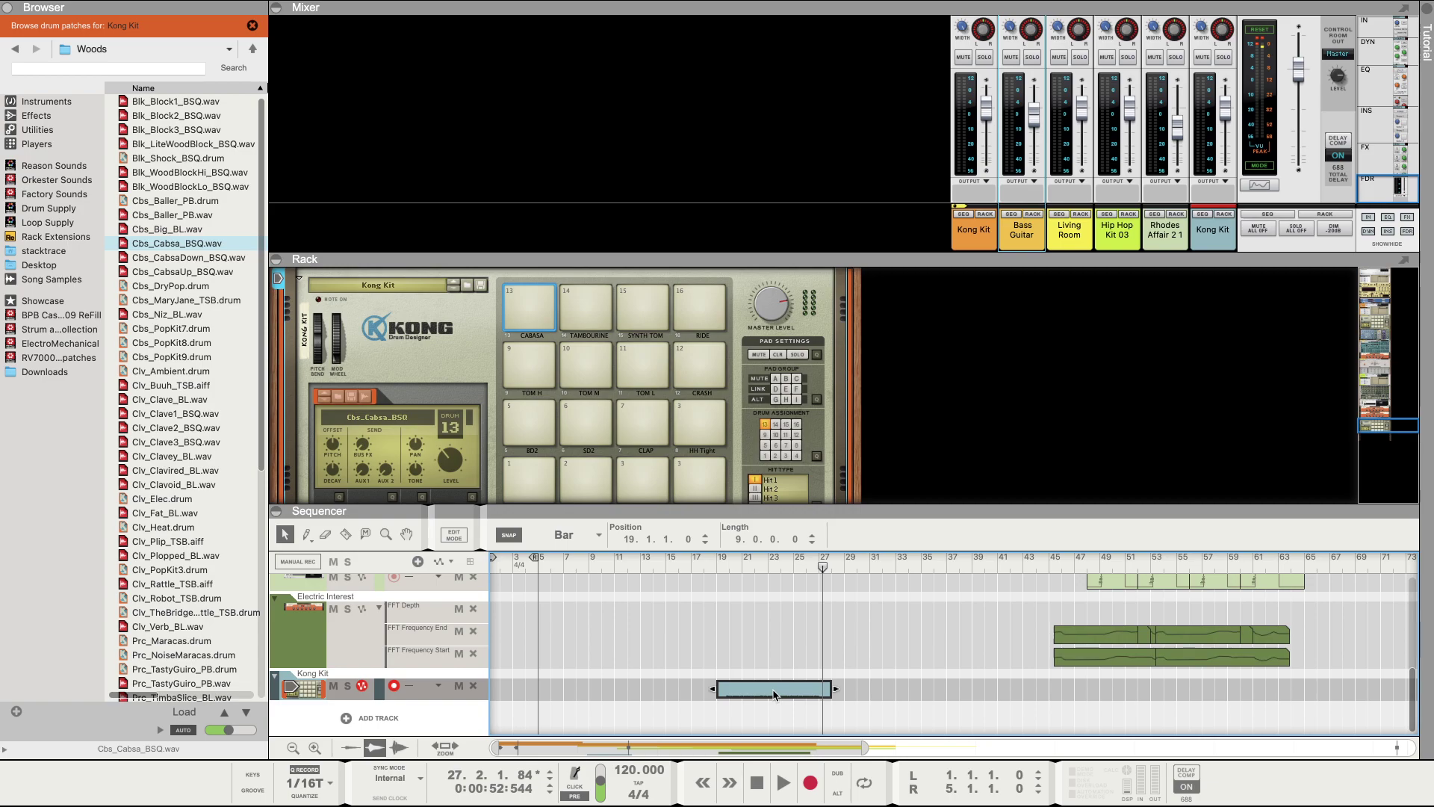
key(Delete)
Step: Set the recording quantize value to 1/16 in the Tool Window and close that window
mouse_move(157, 6)
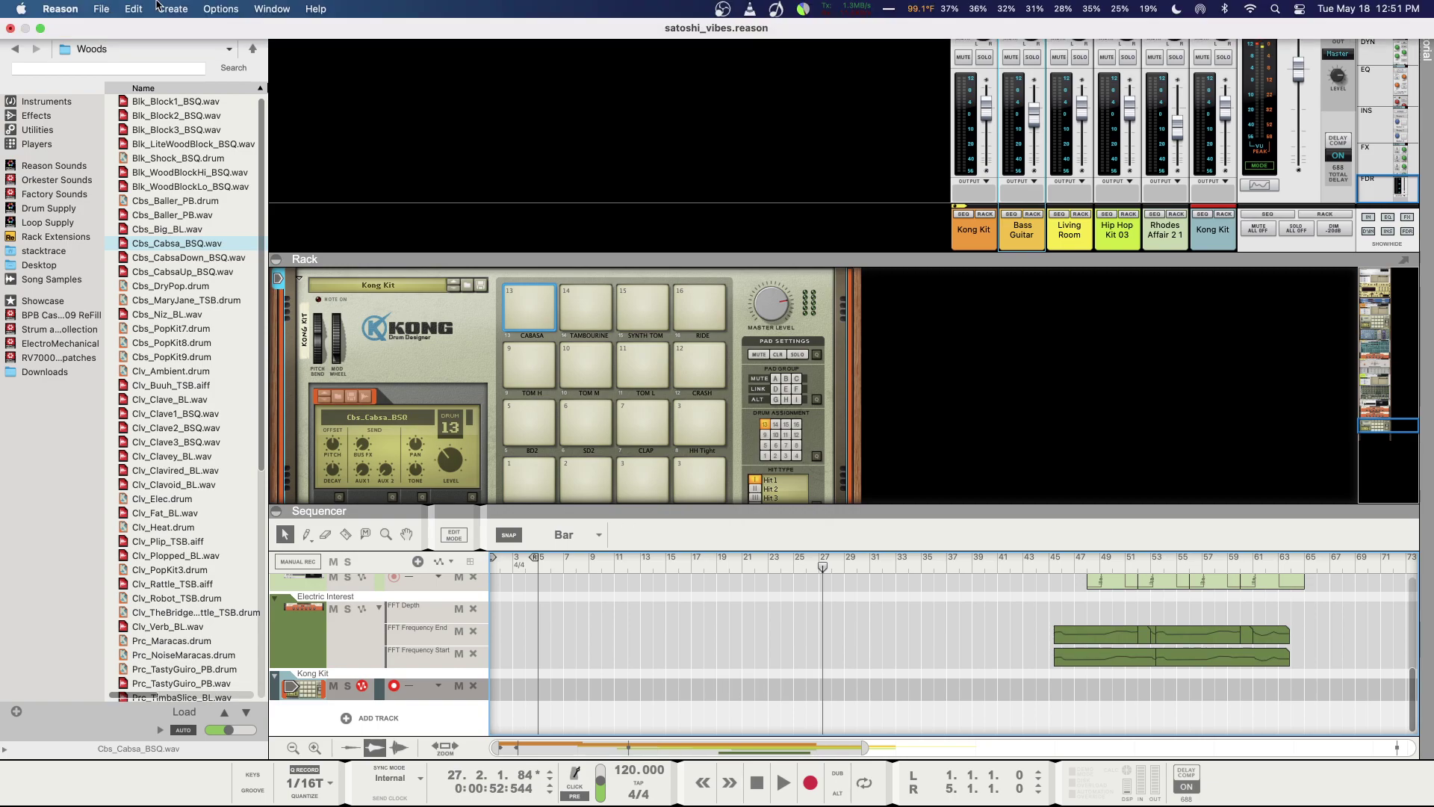
click(257, 12)
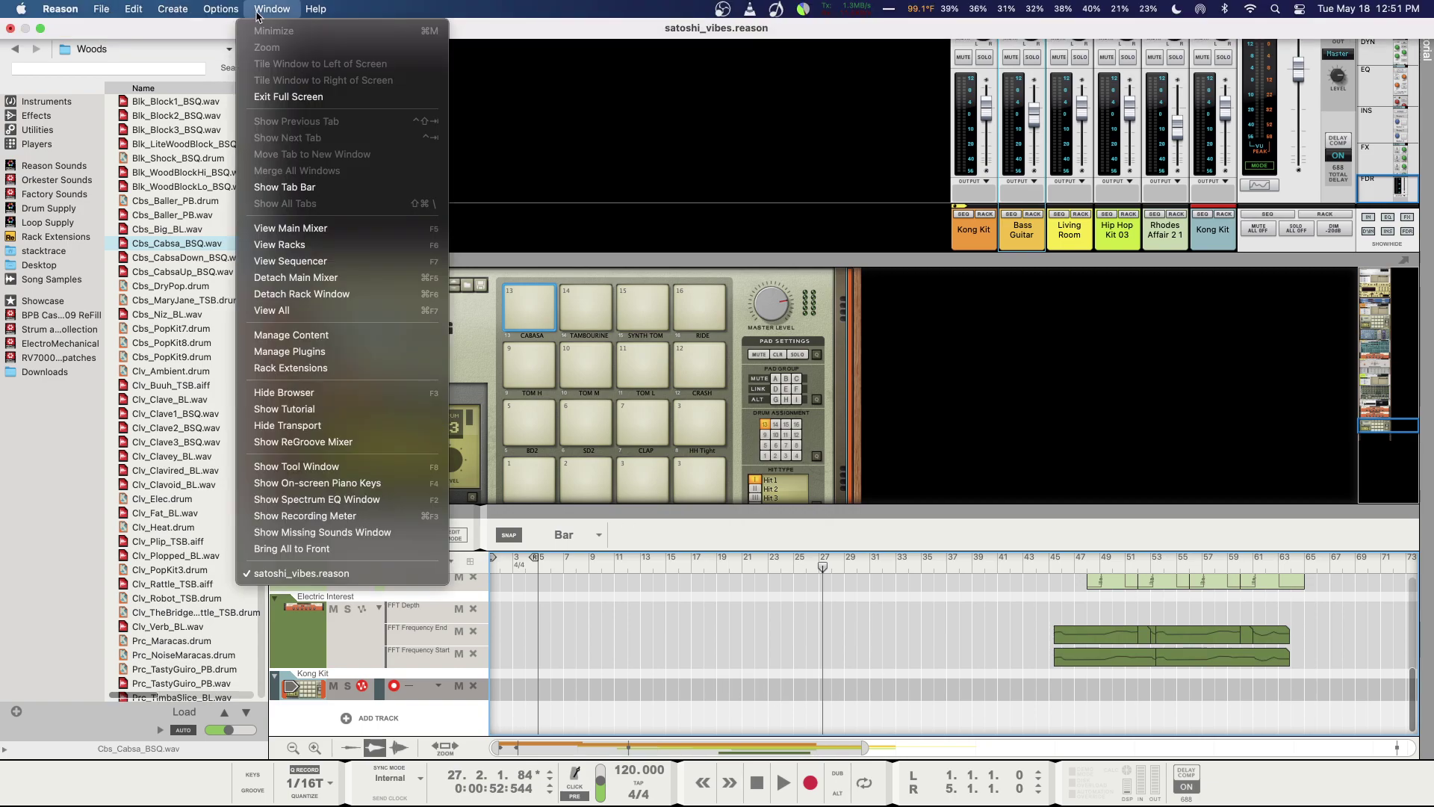
click(373, 466)
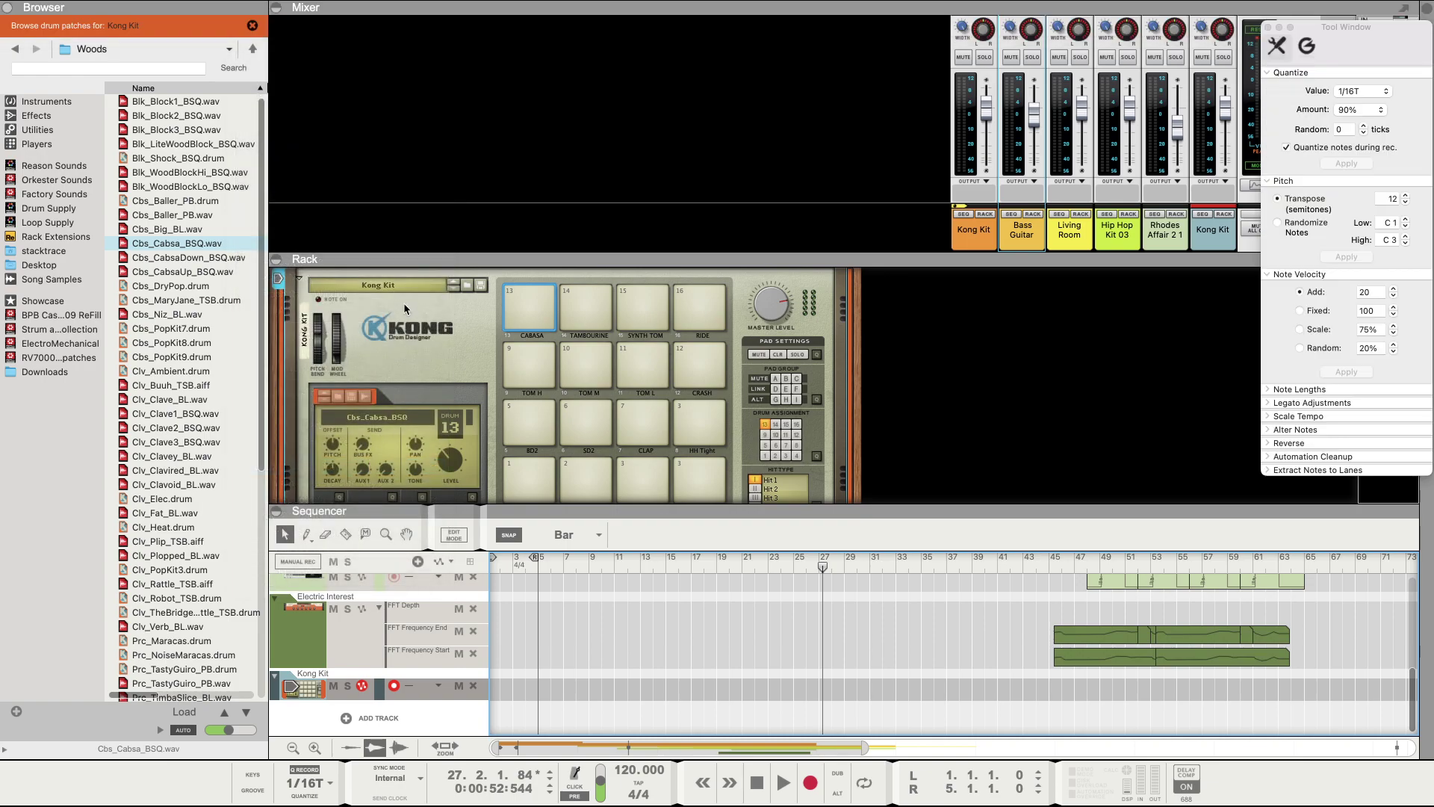
click(1286, 147)
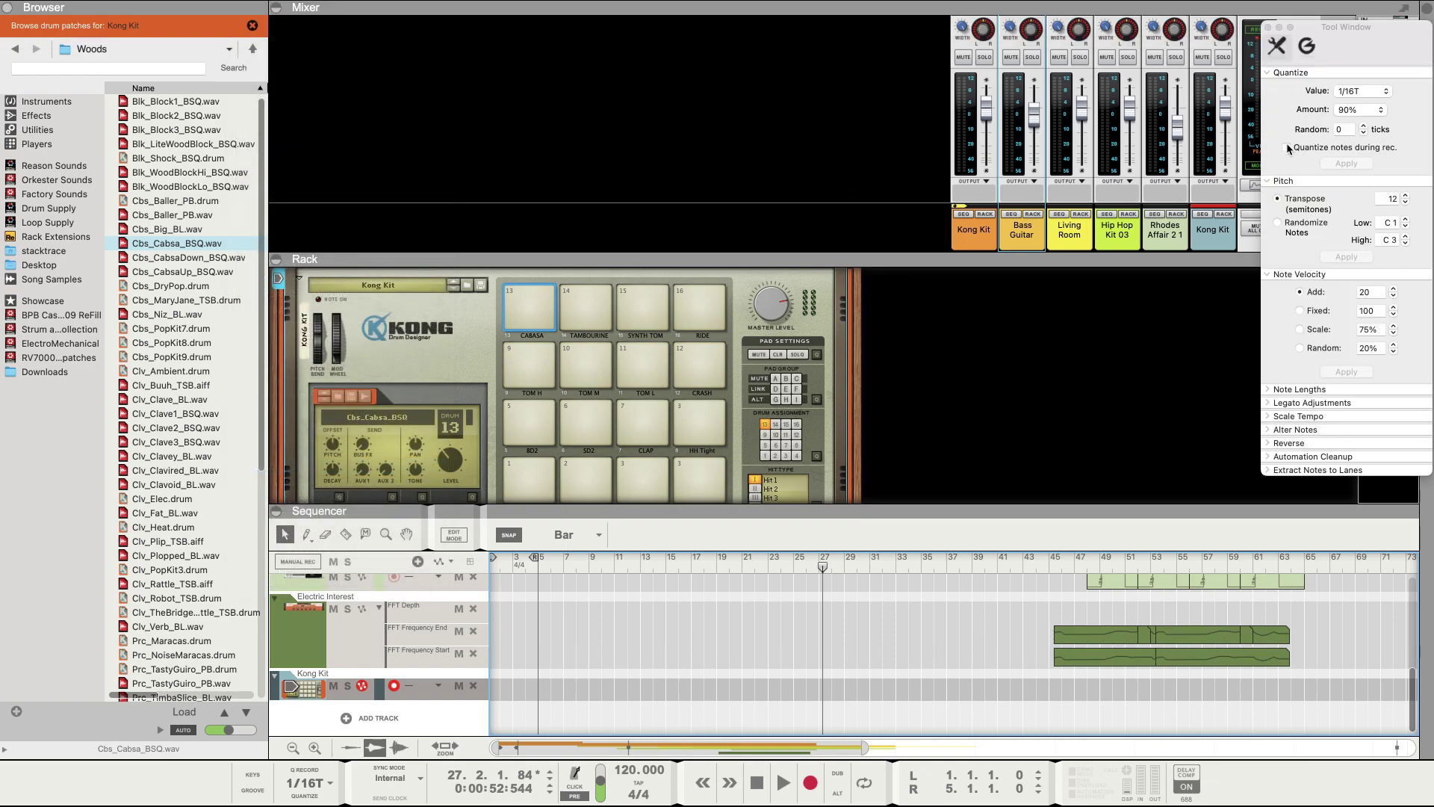
click(1358, 91)
click(1358, 79)
click(1267, 28)
Step: Record a five-bar cabasa part on the new Kong Kit track from bar 21 with the tempo at 60
click(738, 568)
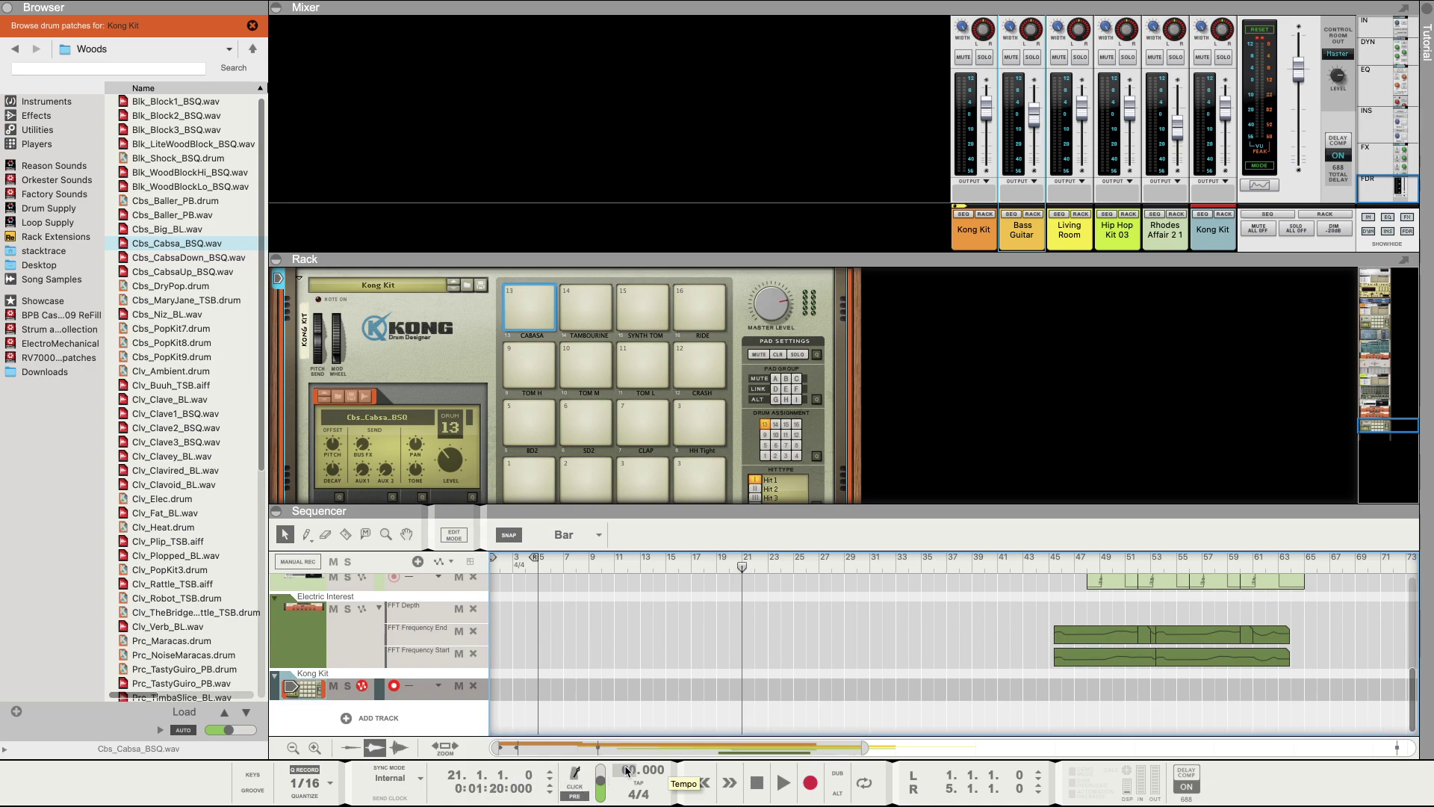
click(810, 782)
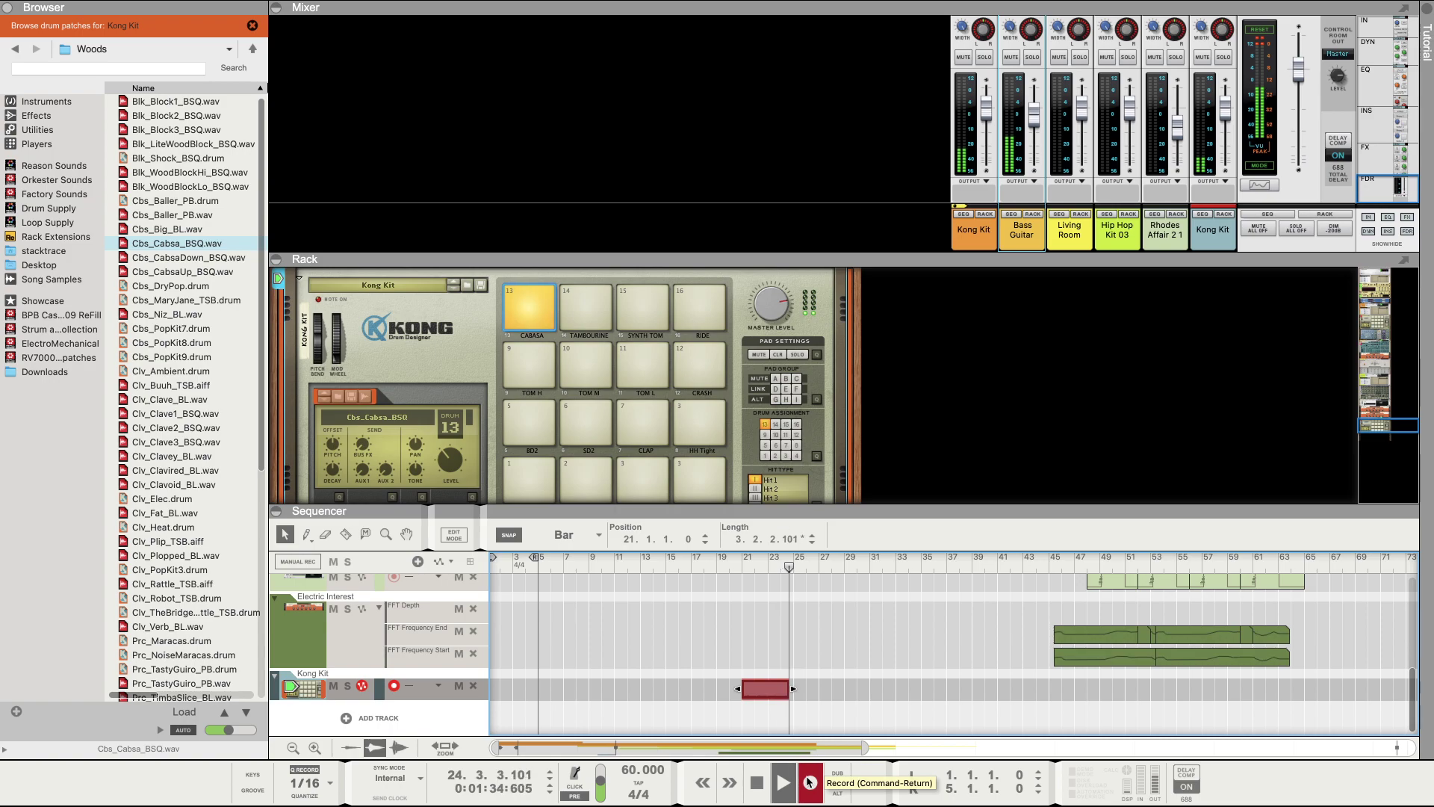
click(809, 782)
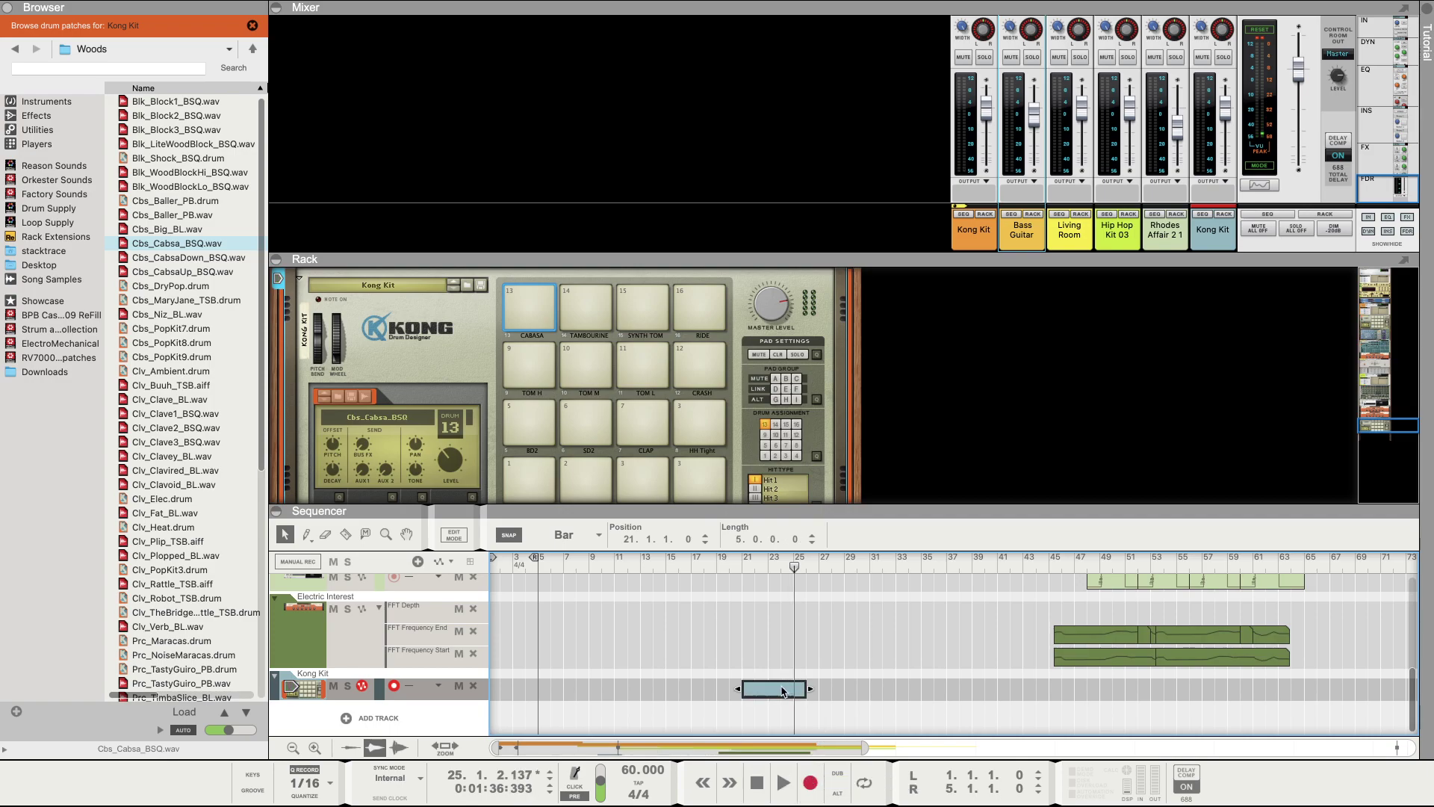
Step: Set the tempo to 120 and play the new cabasa clip from bar 21 while adjusting Drum 13's level
click(741, 569)
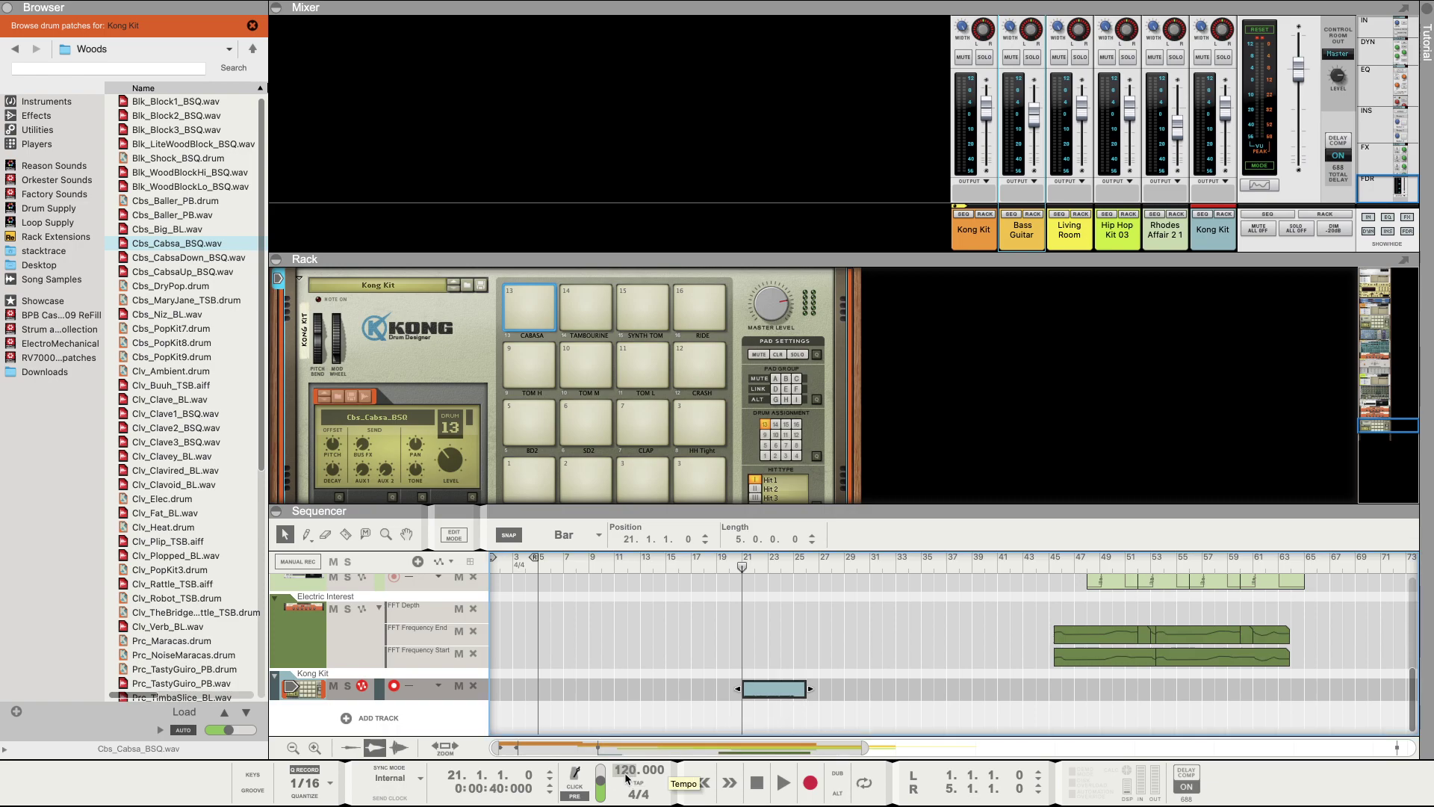
key(space)
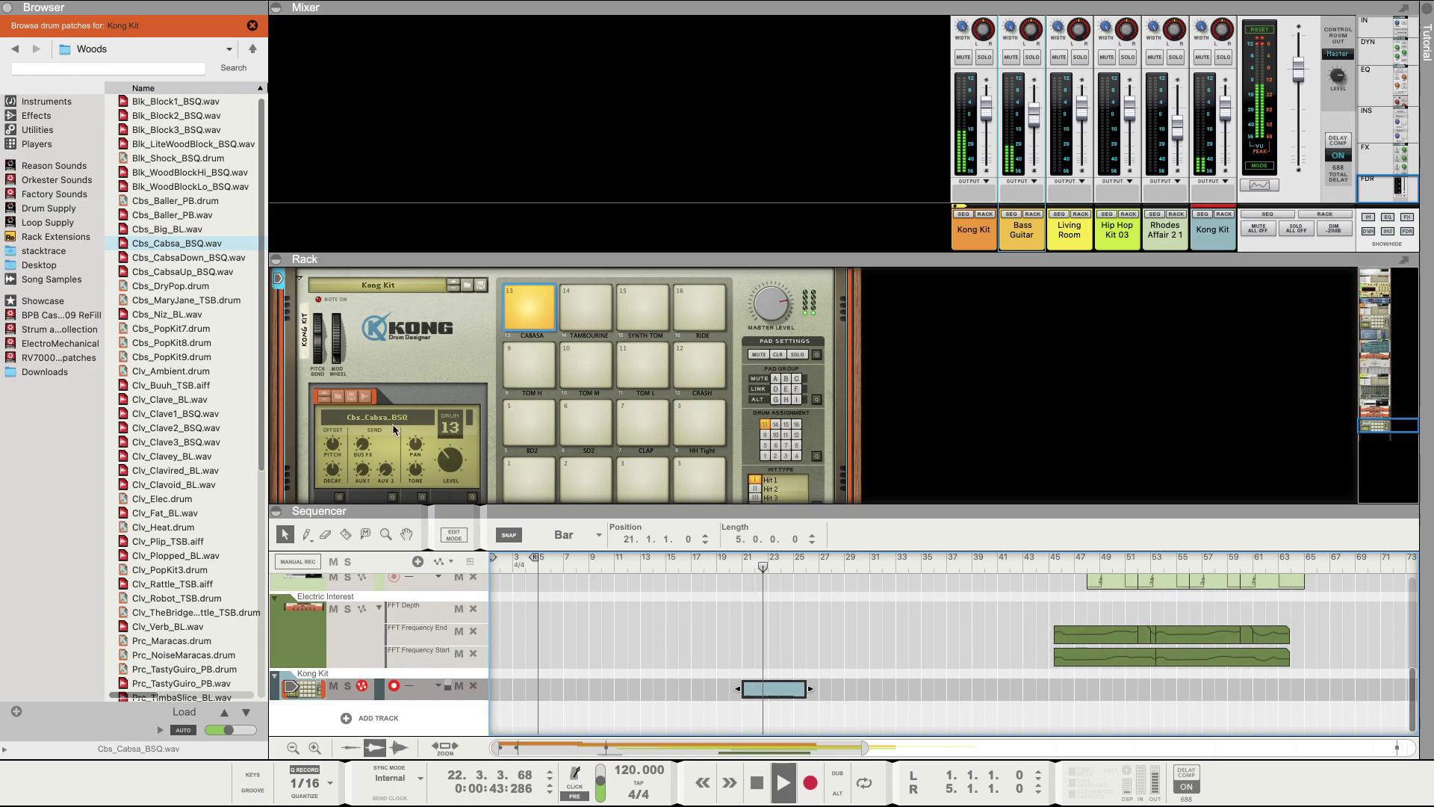
click(452, 456)
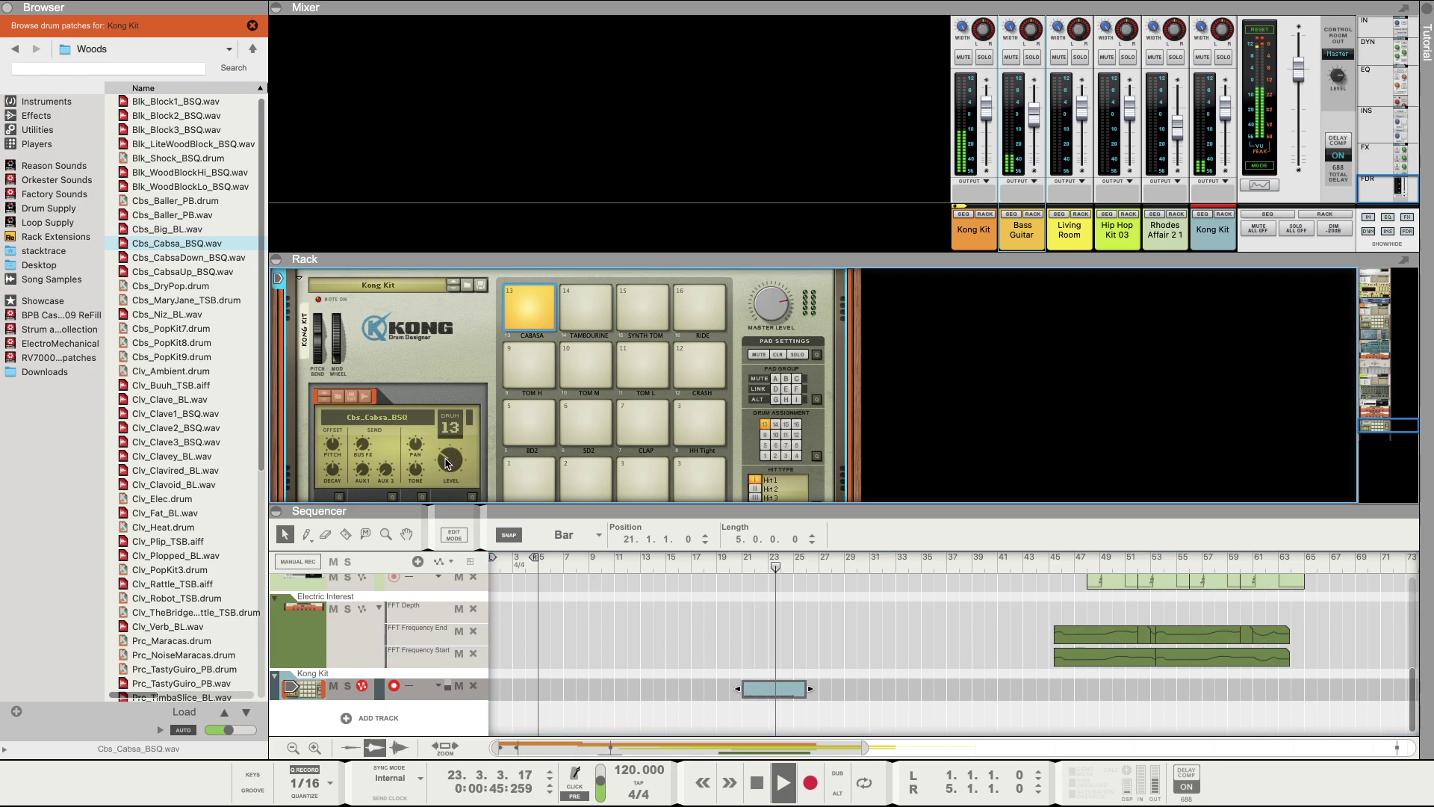
mouse_move(415, 450)
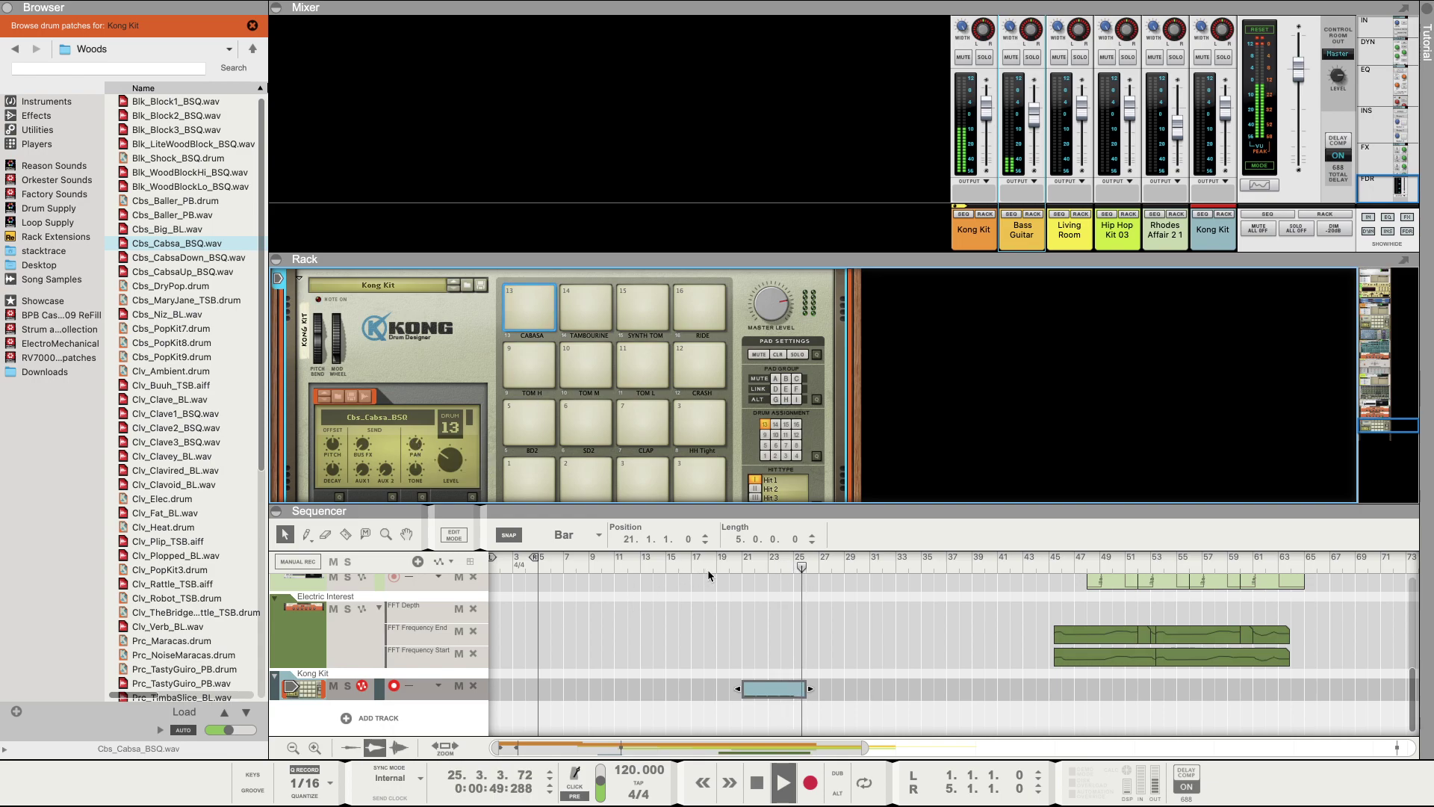
Step: Replay the cabasa clip from bar 21 and lower Drum 13's decay offset slightly
click(744, 562)
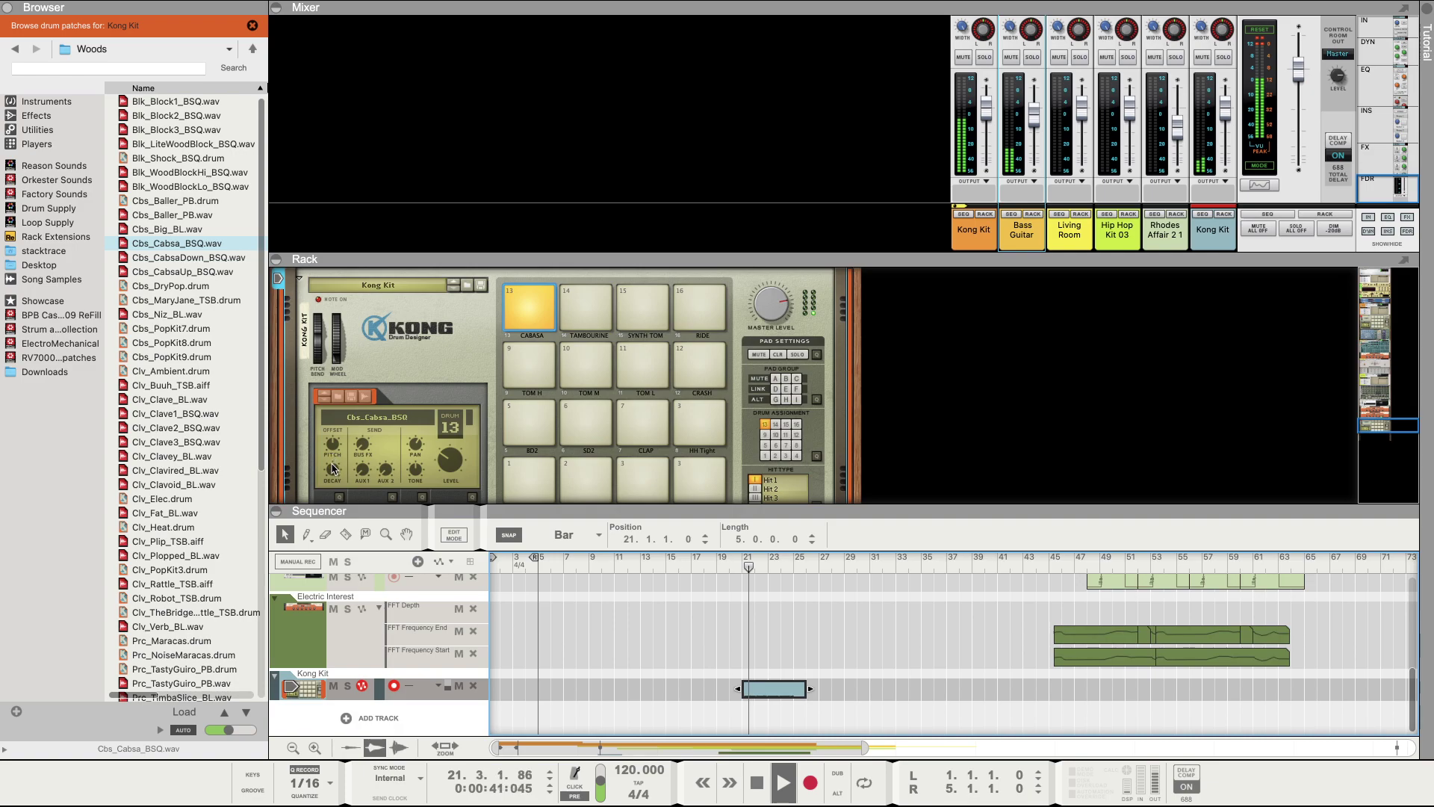
mouse_move(333, 468)
drag(334, 468, 332, 476)
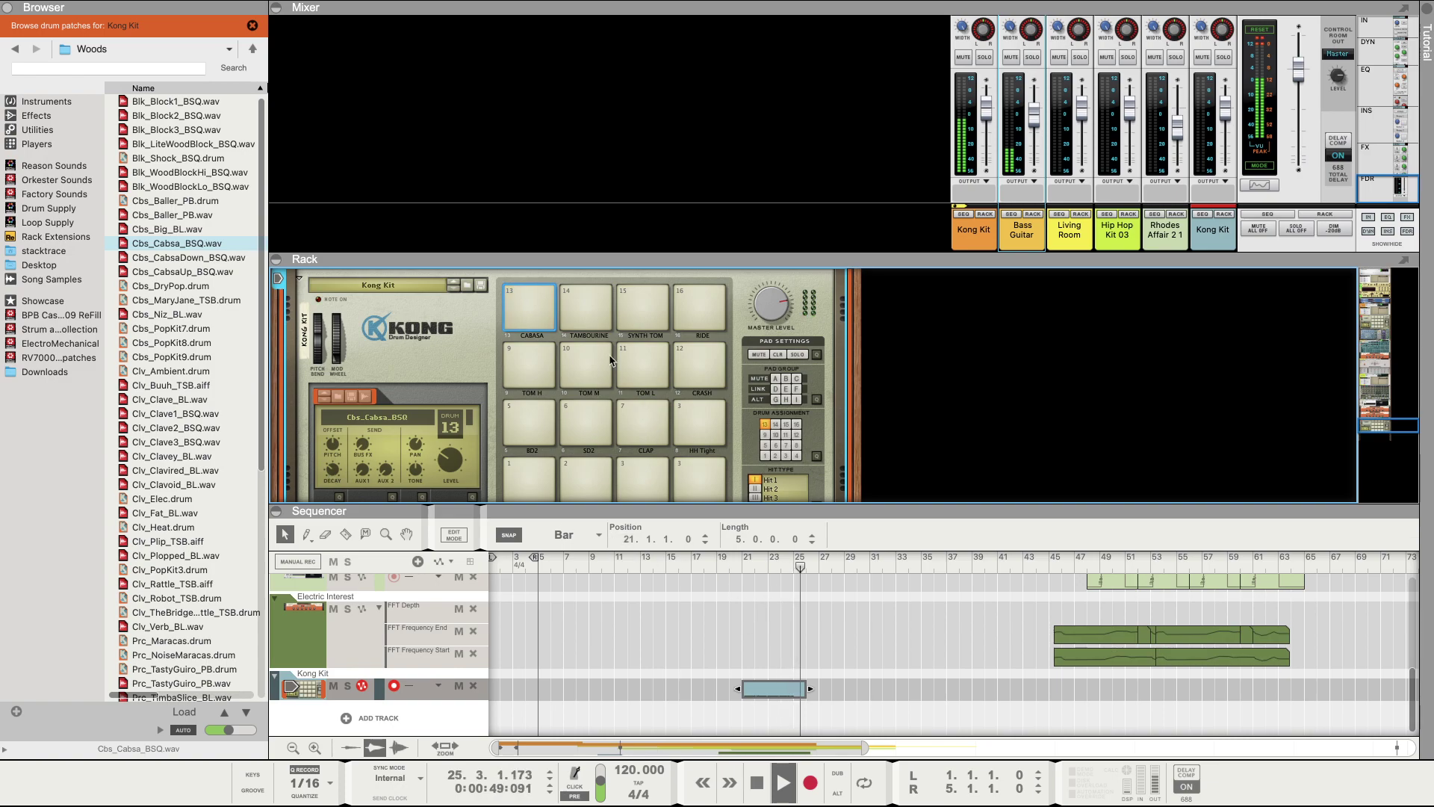
Step: Turn on looping and set the loop range from bar 23 to bar 25
click(734, 561)
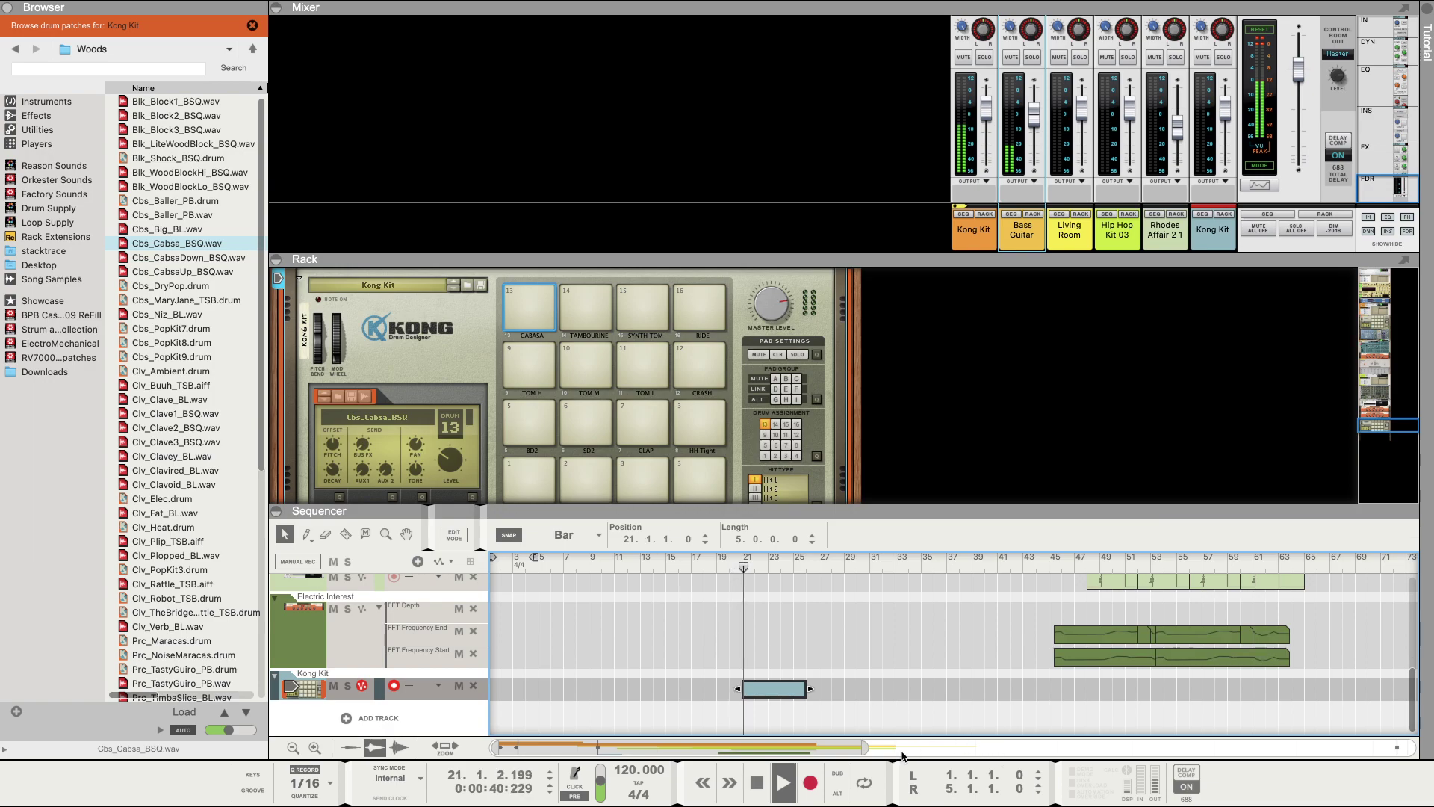
click(865, 785)
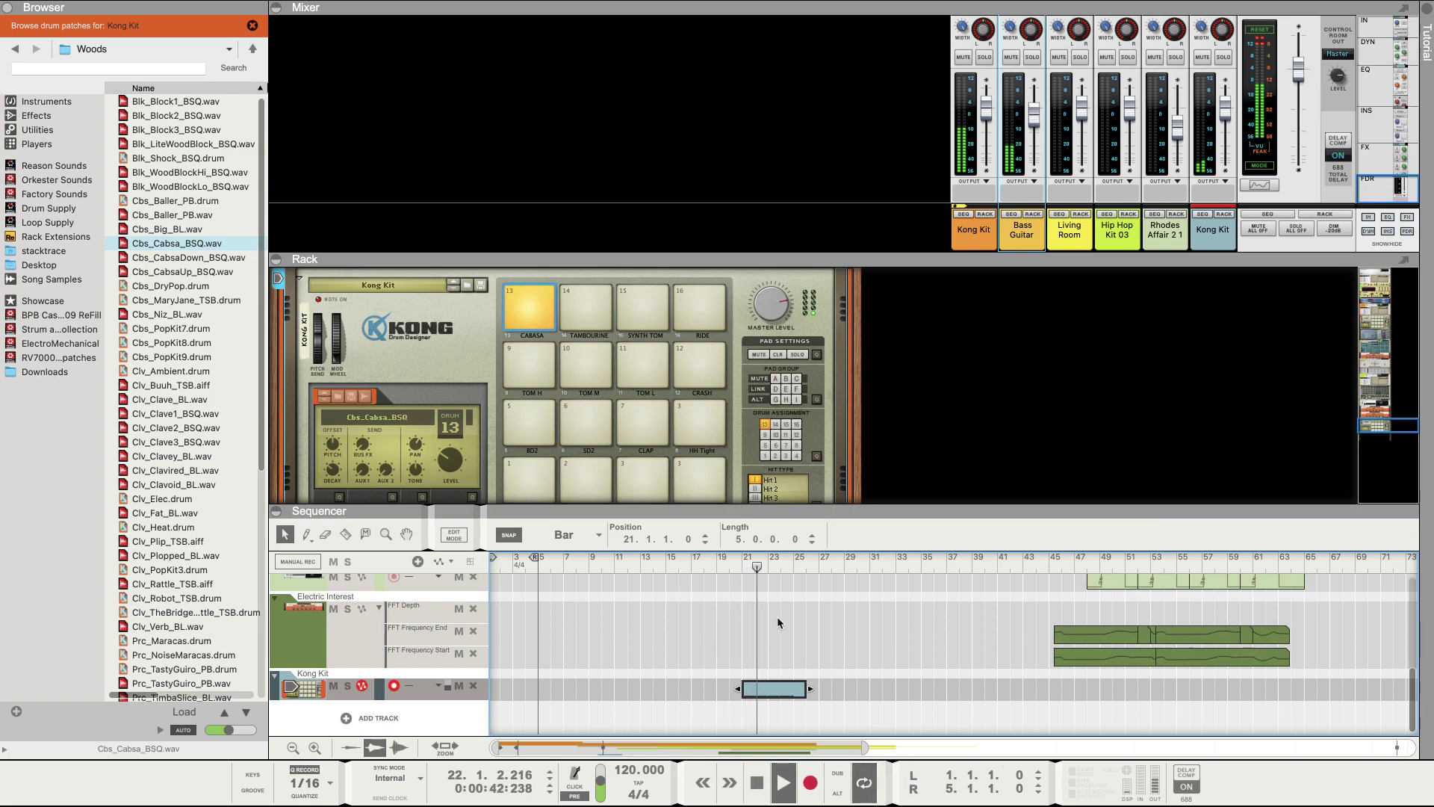
drag(538, 559, 785, 586)
drag(492, 559, 770, 581)
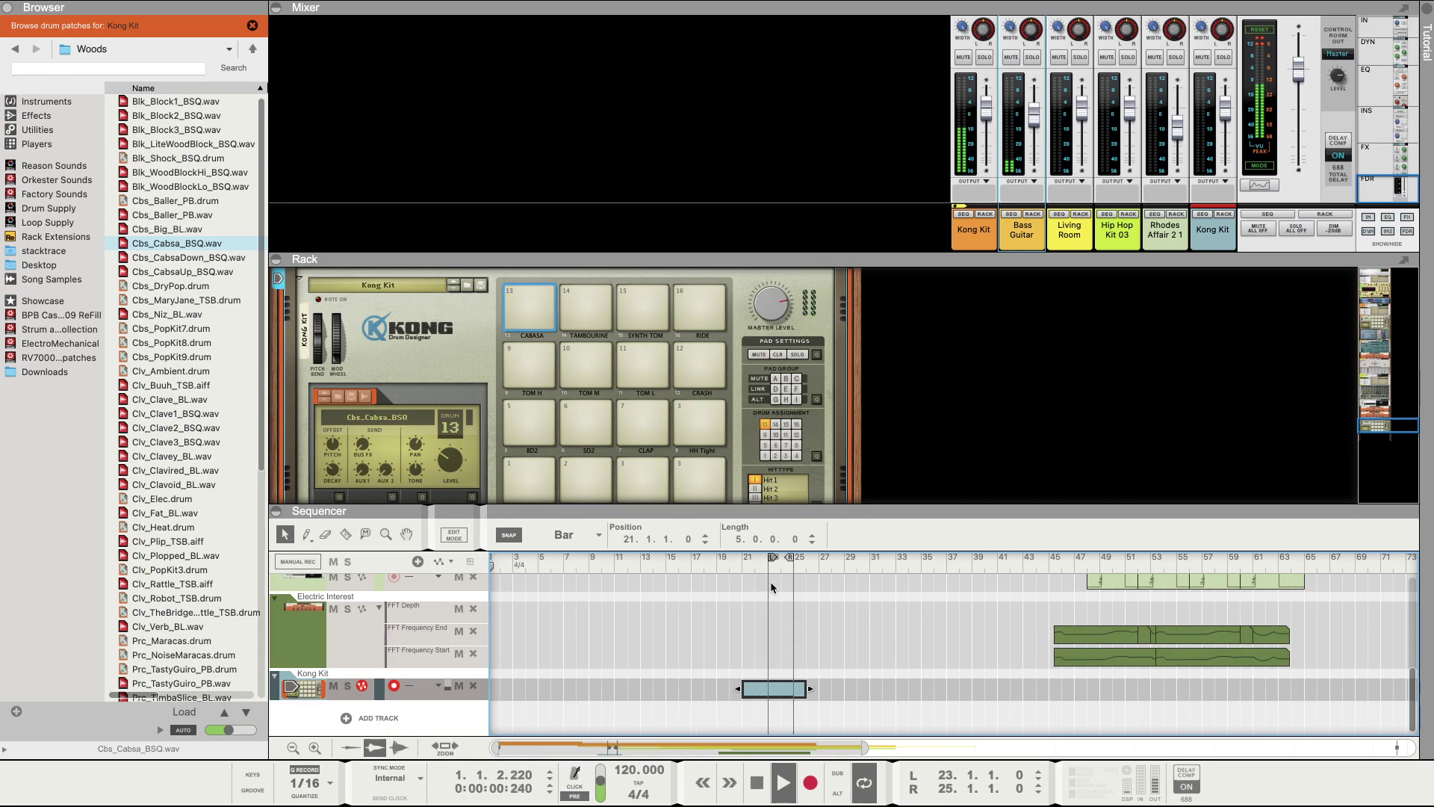
Step: Play the loop from bar 23 and raise Drum 13's pitch offset slightly
click(765, 567)
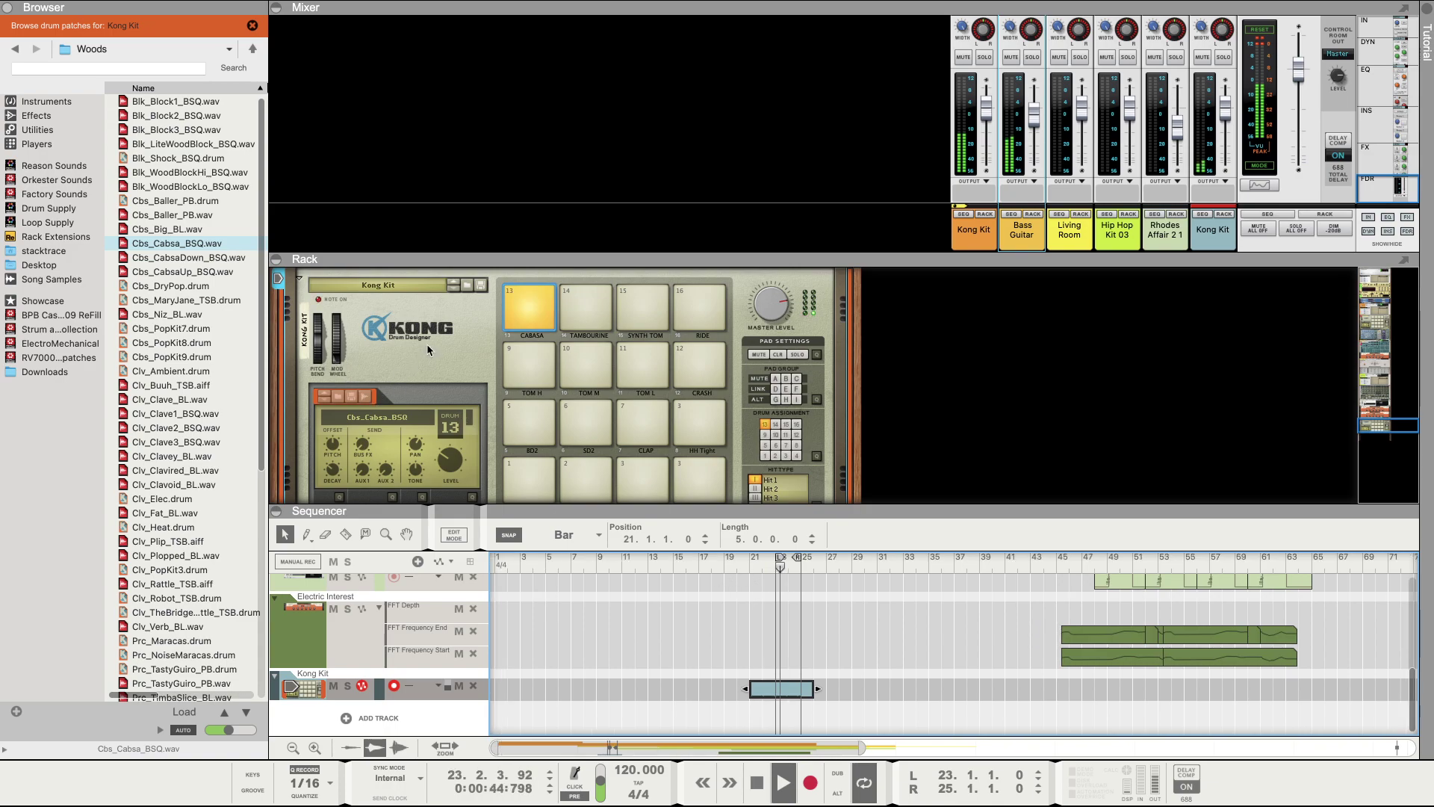
click(333, 444)
drag(332, 443, 331, 438)
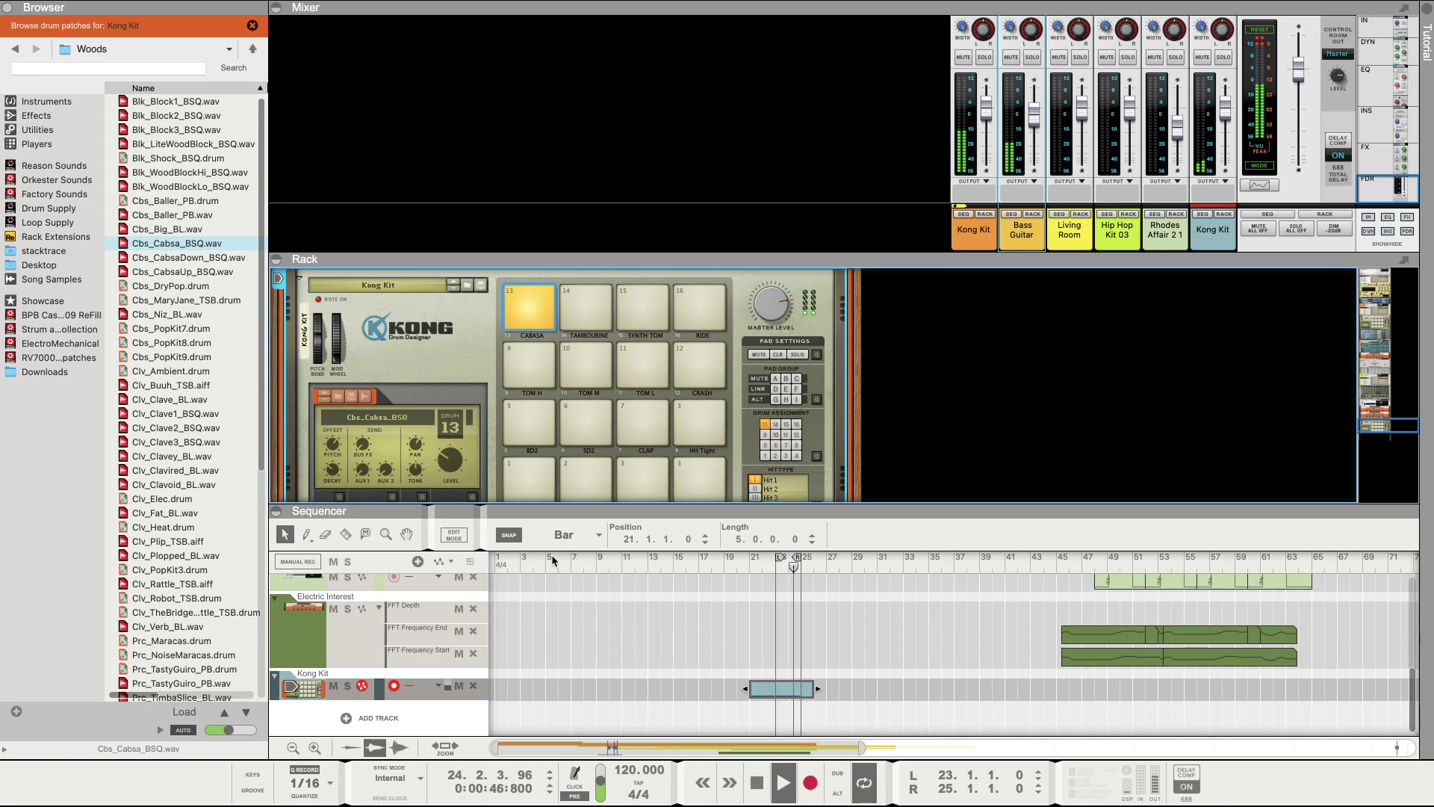
Step: Quantize all notes in the cabasa clip to 1/16T with an amount of 50% in the Tool Window
double_click(791, 690)
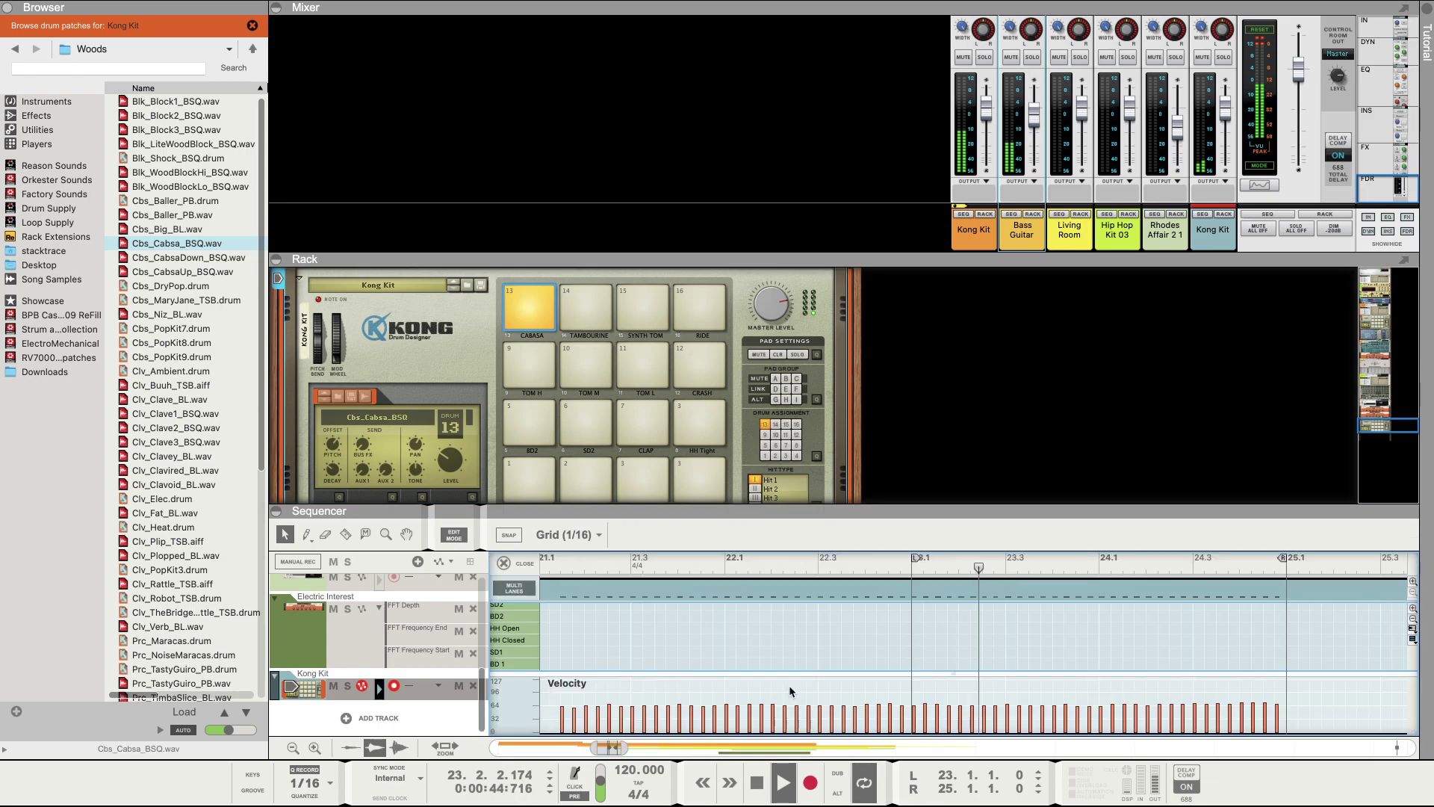
key(ctrl+a)
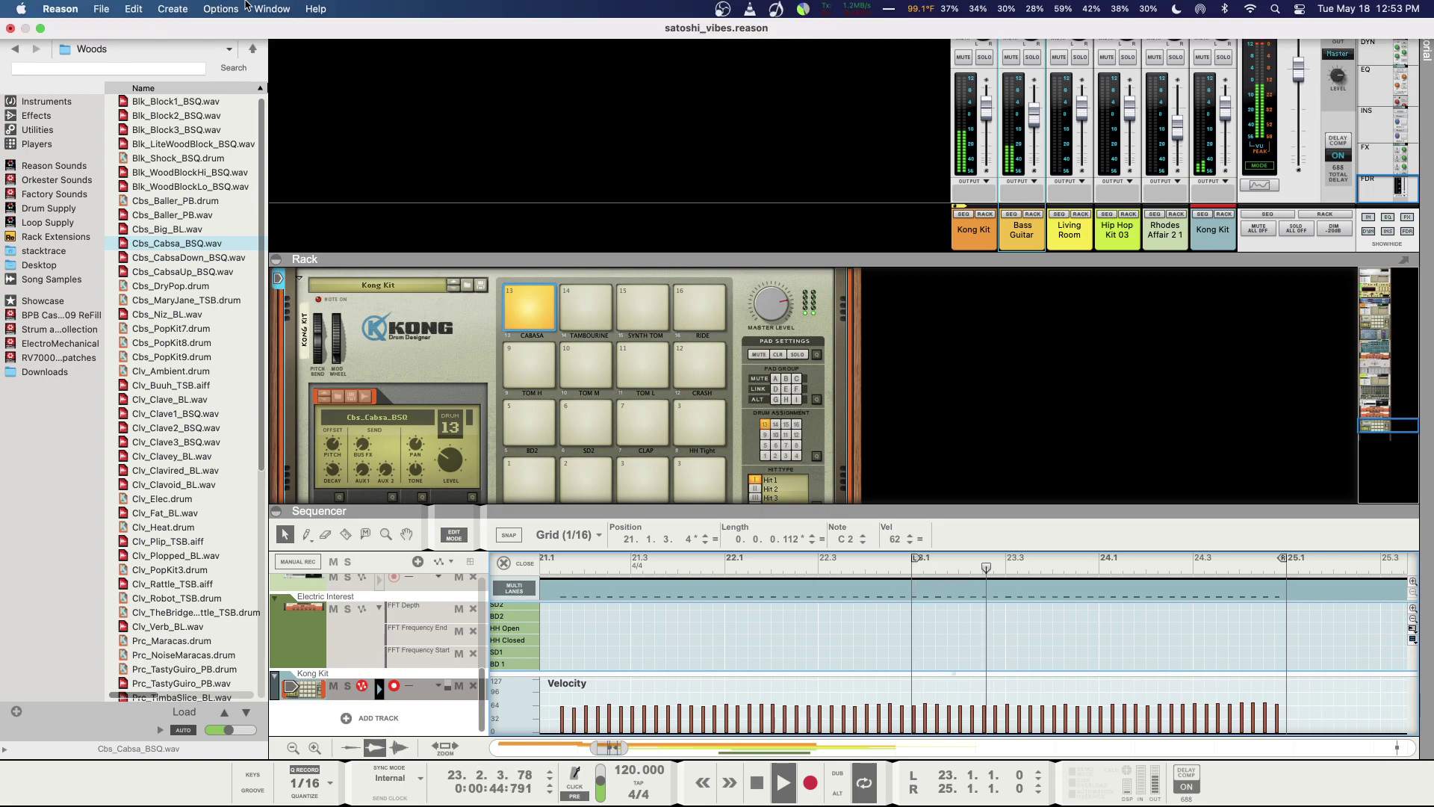
click(271, 8)
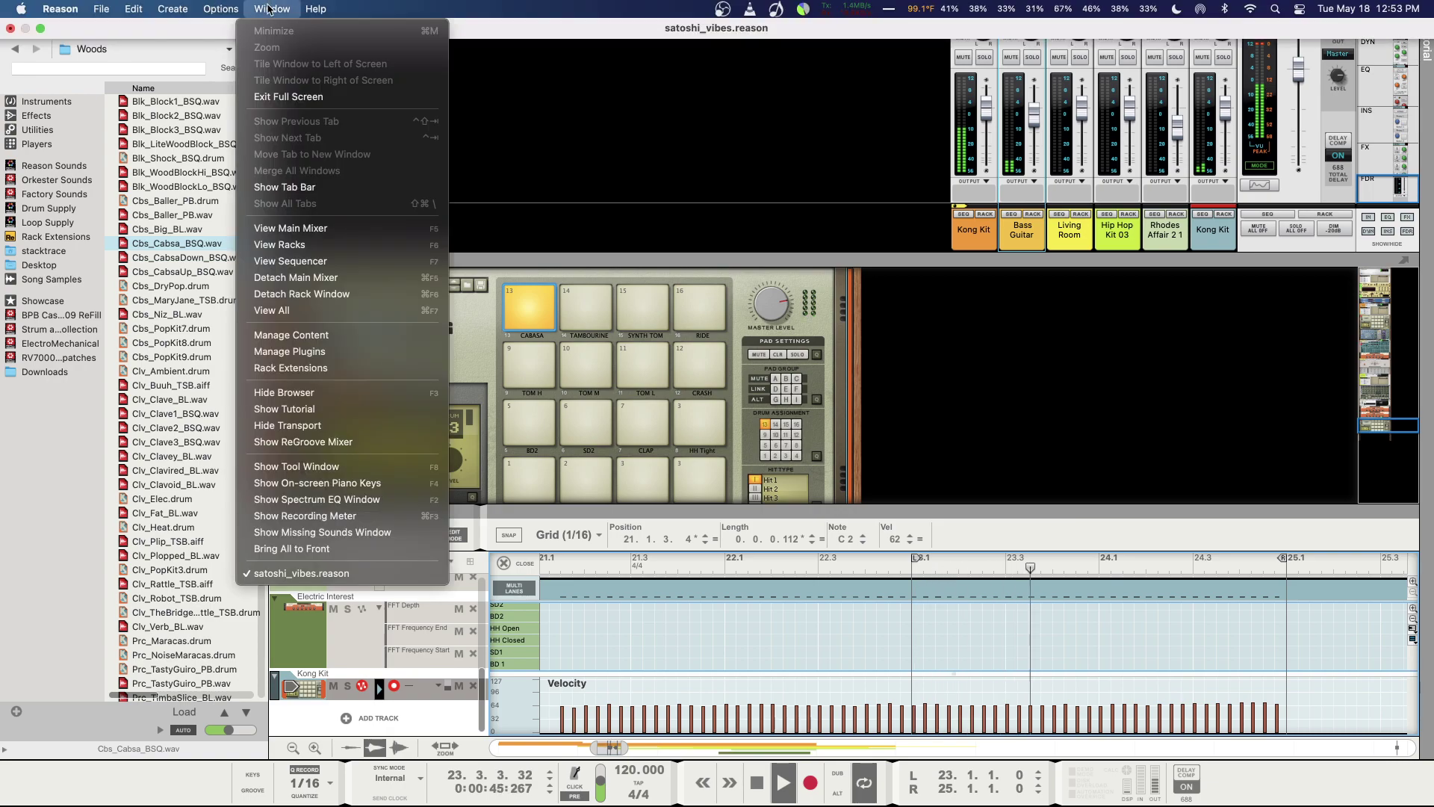
click(351, 467)
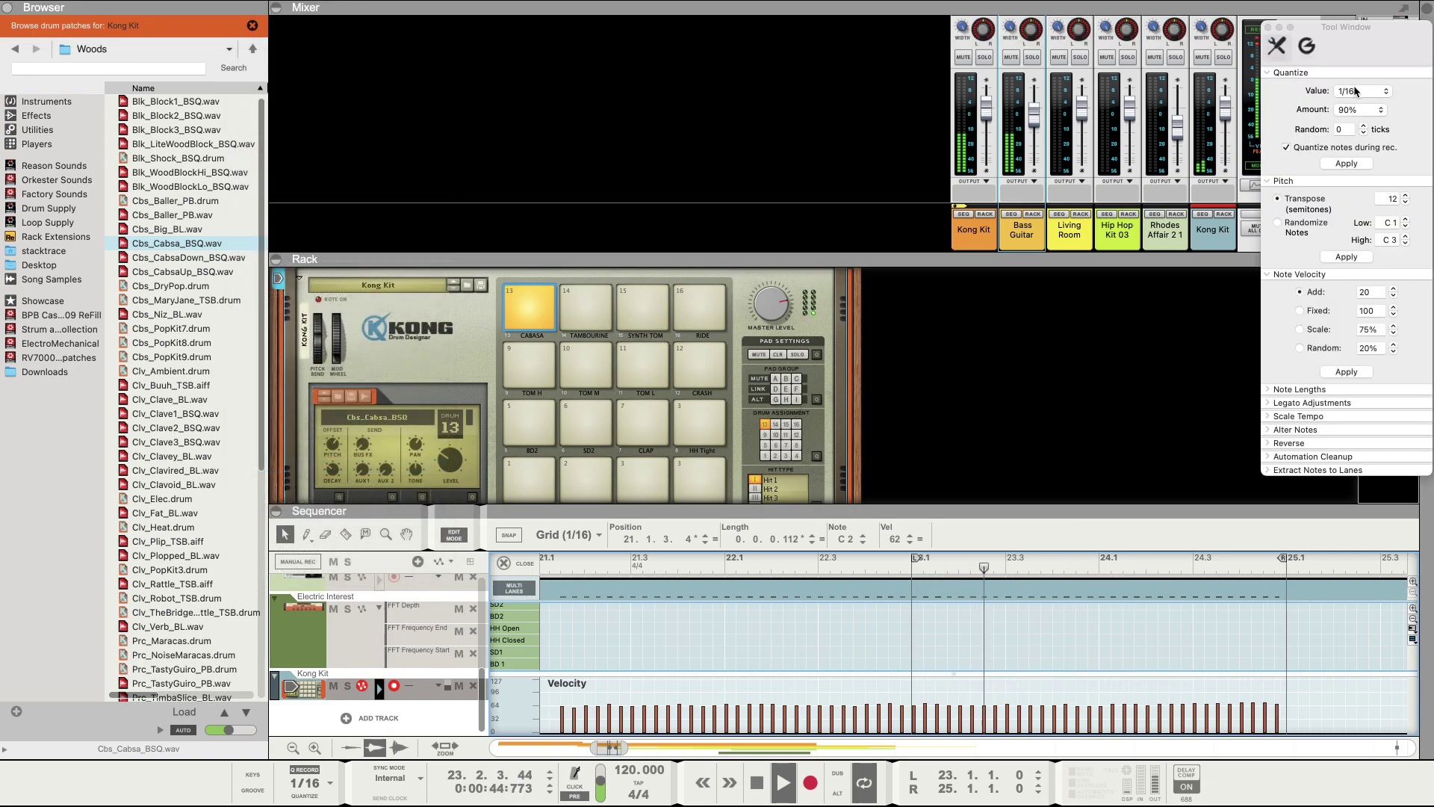
click(1378, 91)
click(1355, 108)
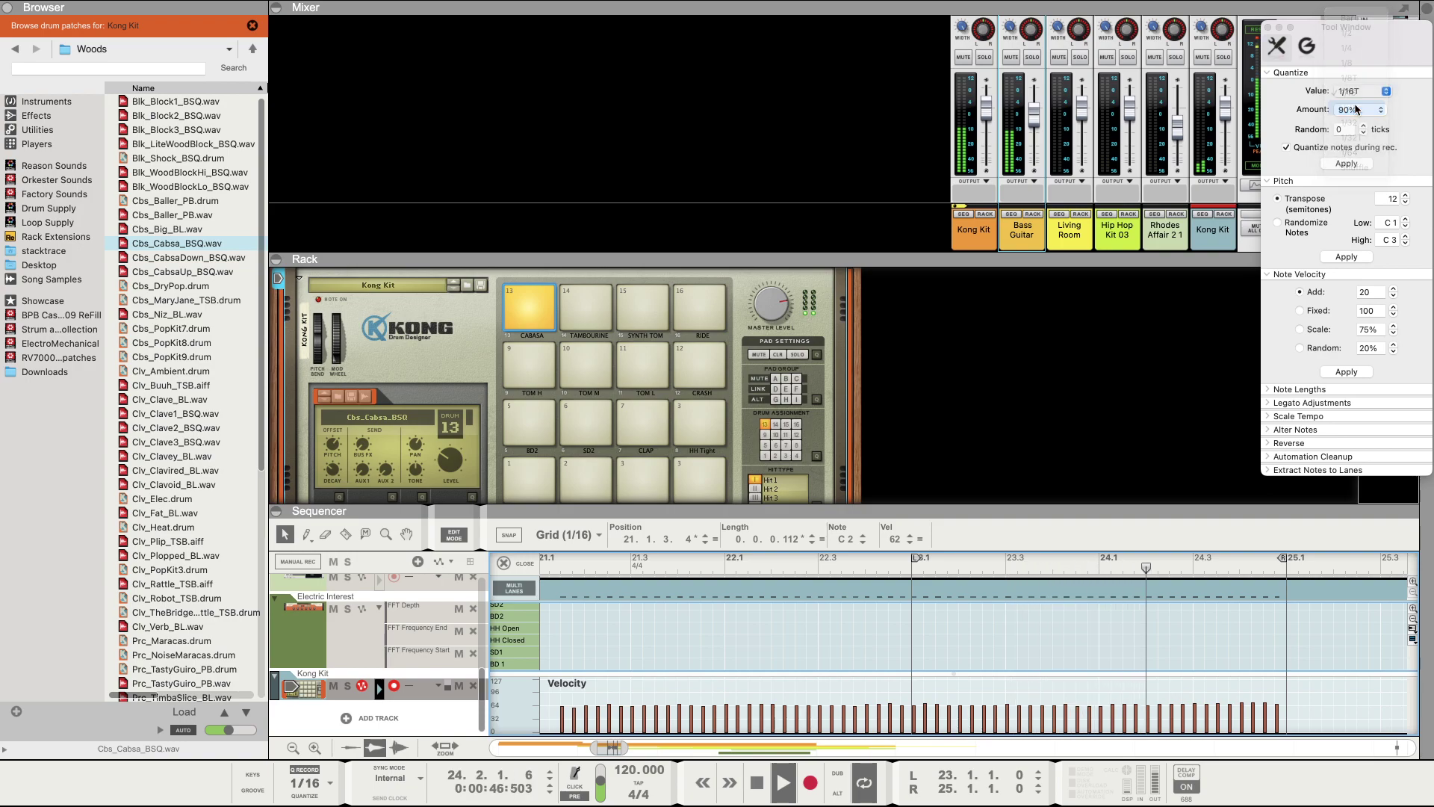
click(1361, 110)
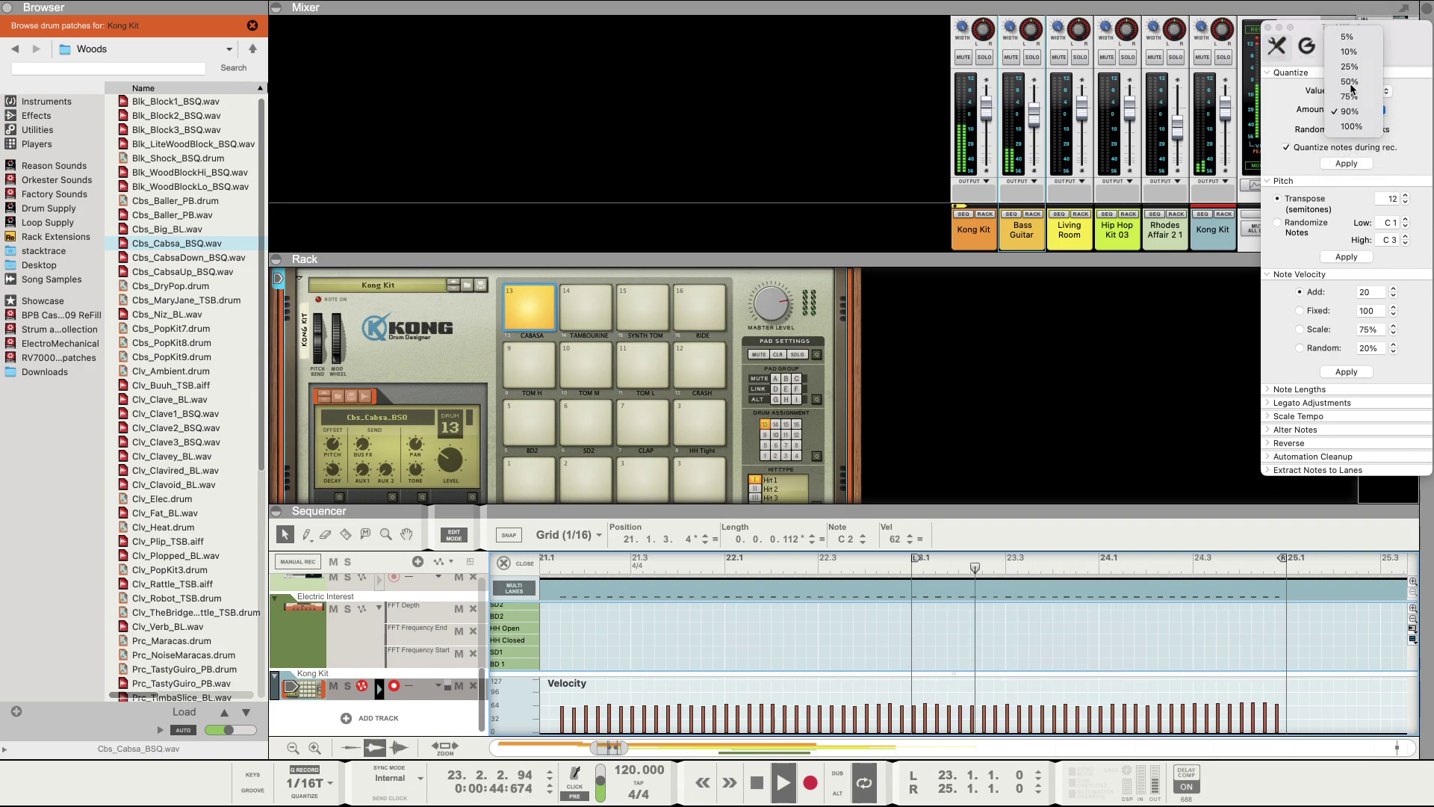
click(1349, 81)
click(1347, 164)
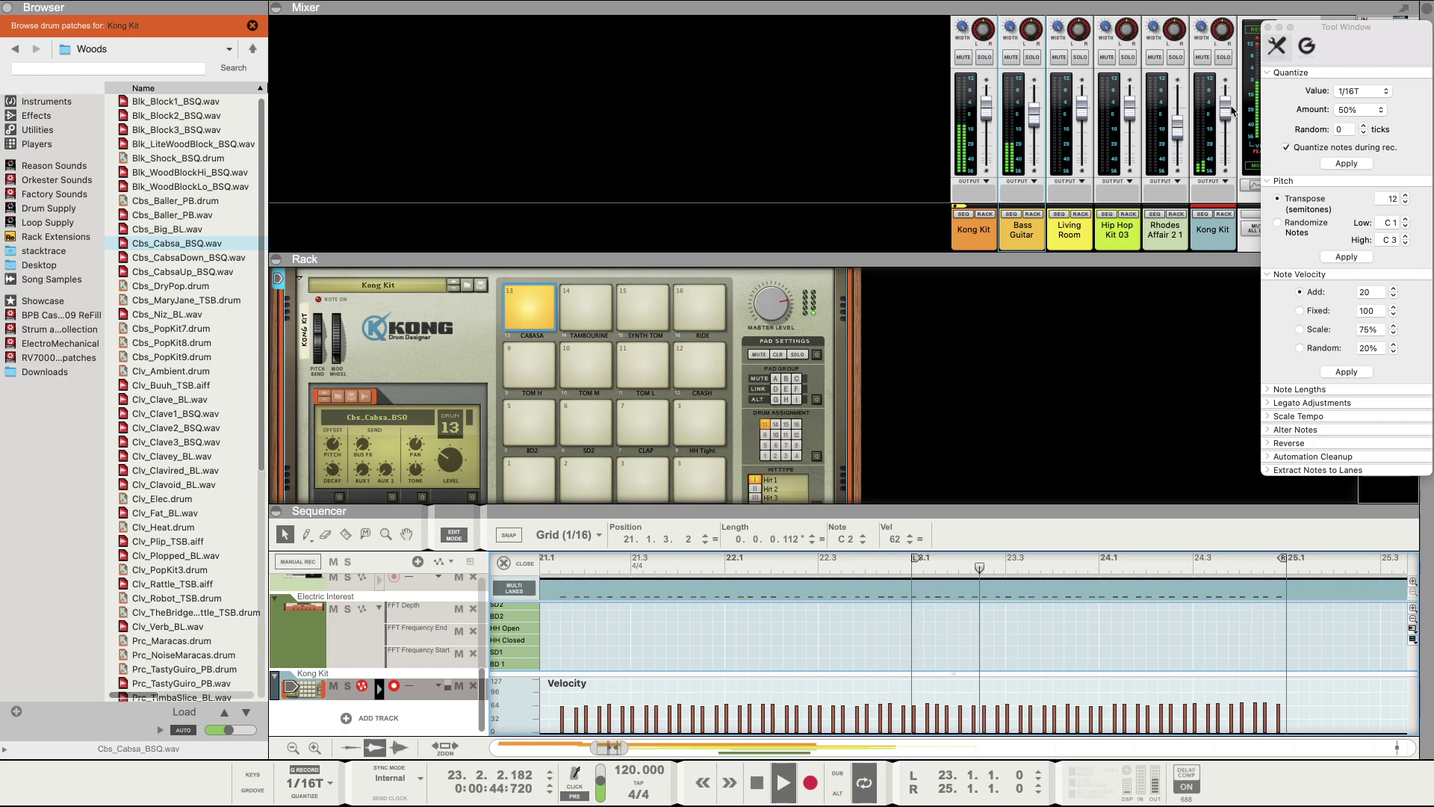
Step: Leave the clip's note view, turn off looping and play back the quantized cabasa part
click(551, 573)
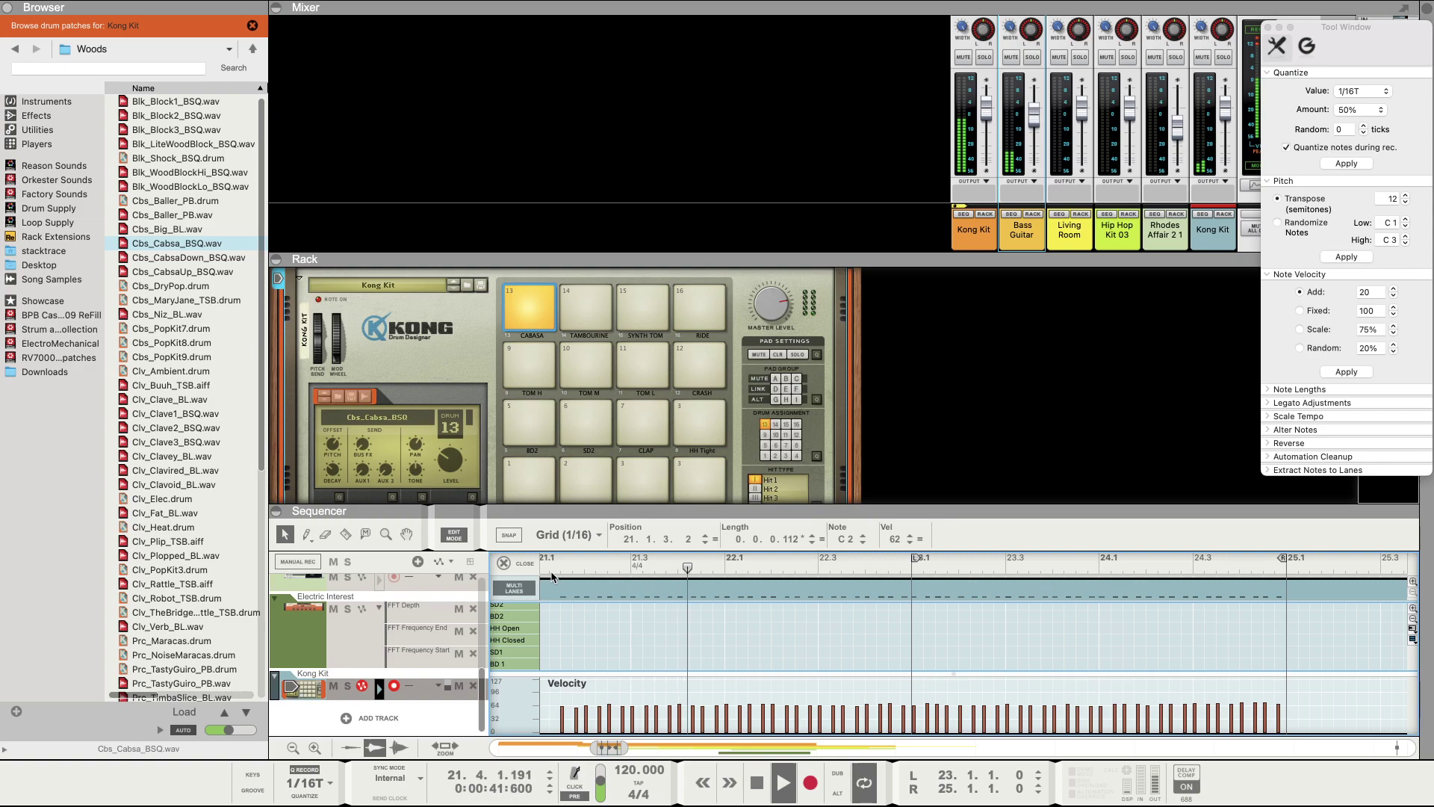
click(502, 563)
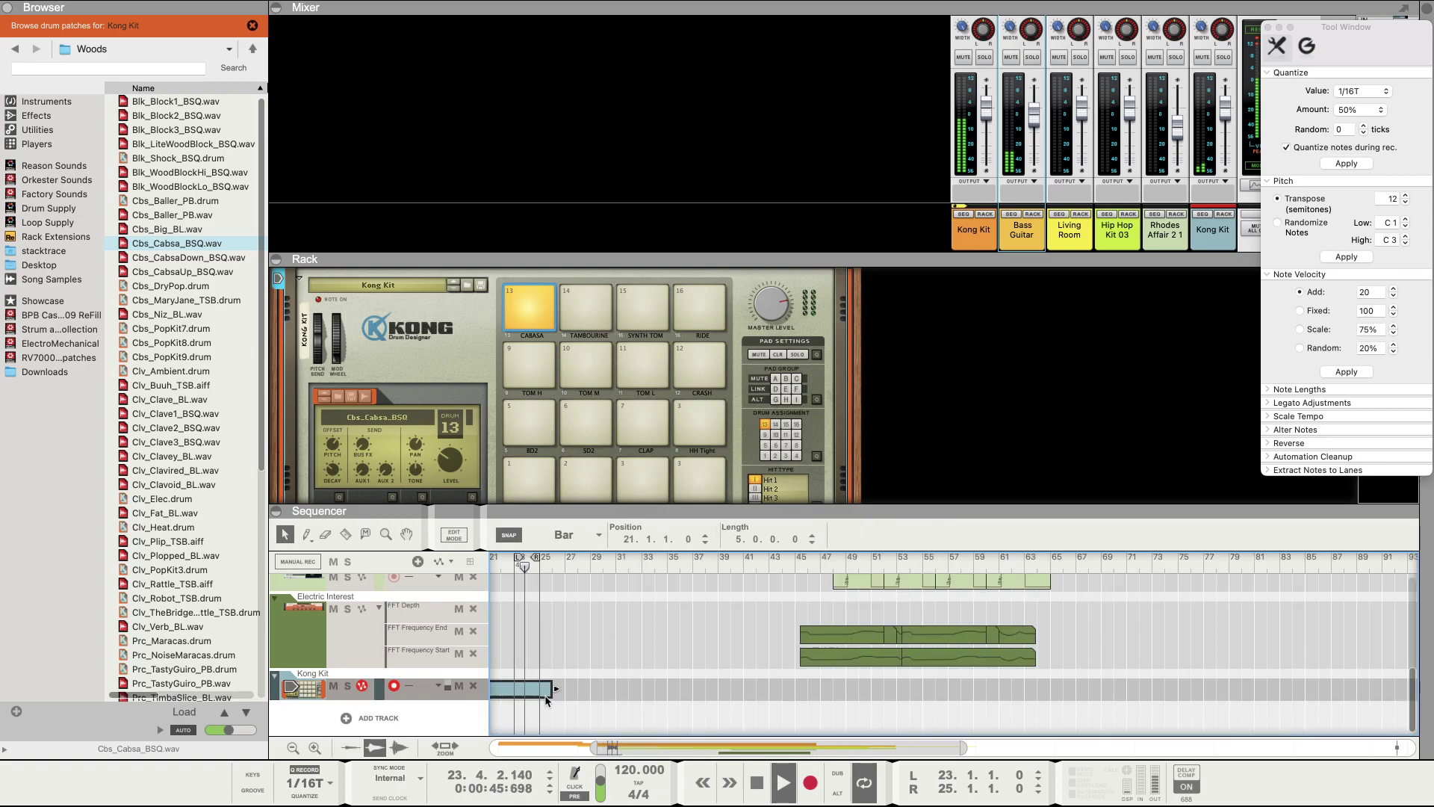
scroll(536, 655, left, 3)
key(space)
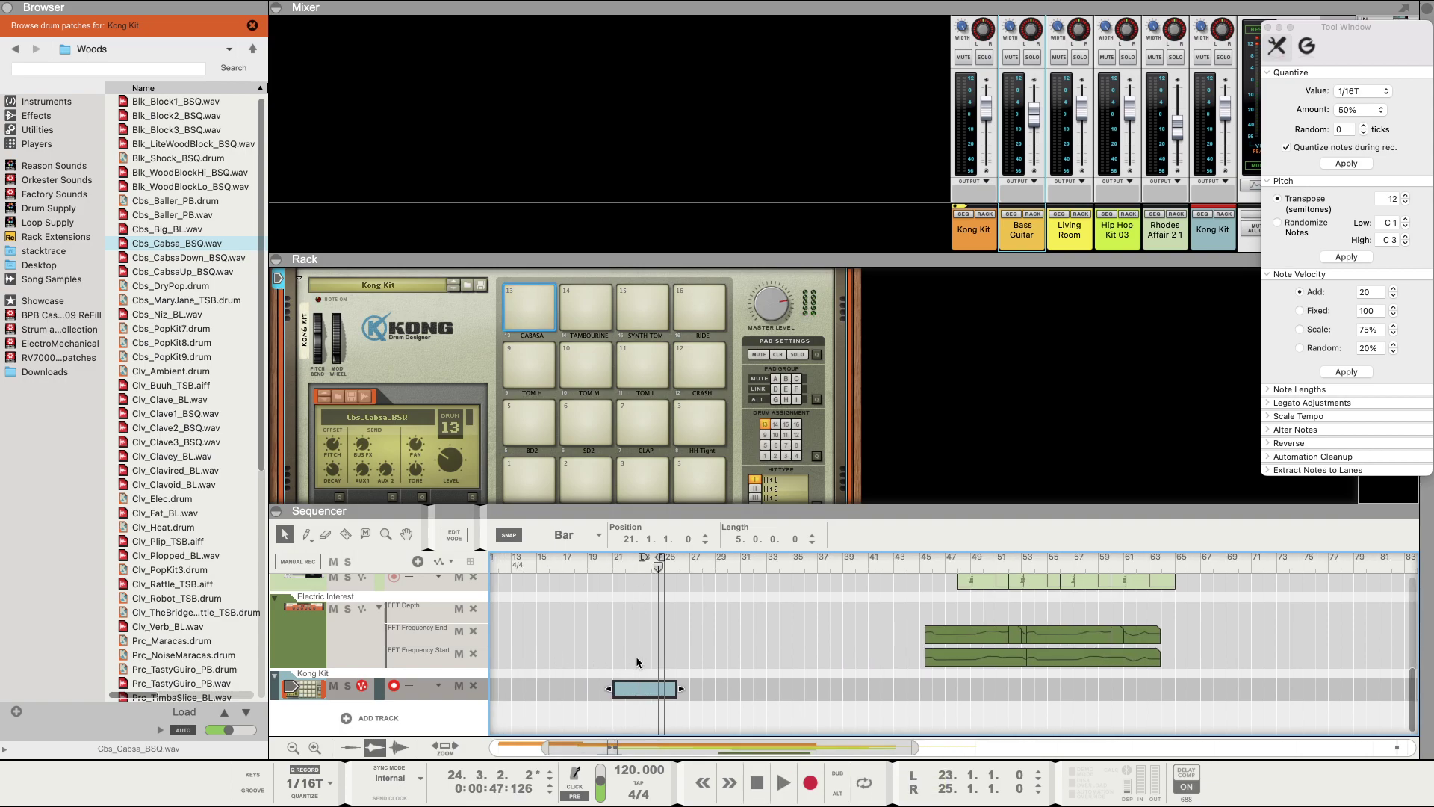
double_click(621, 689)
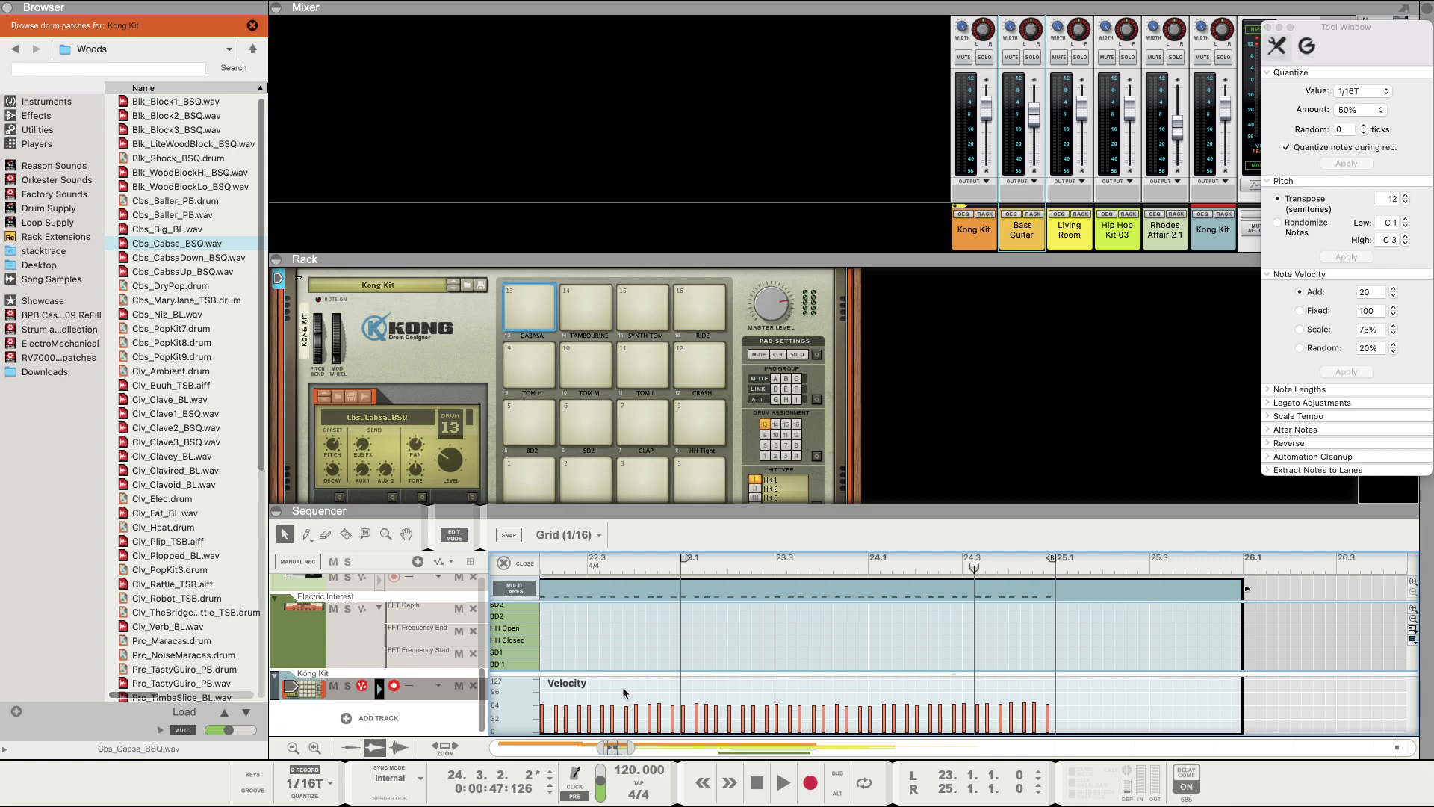
key(space)
click(505, 563)
key(space)
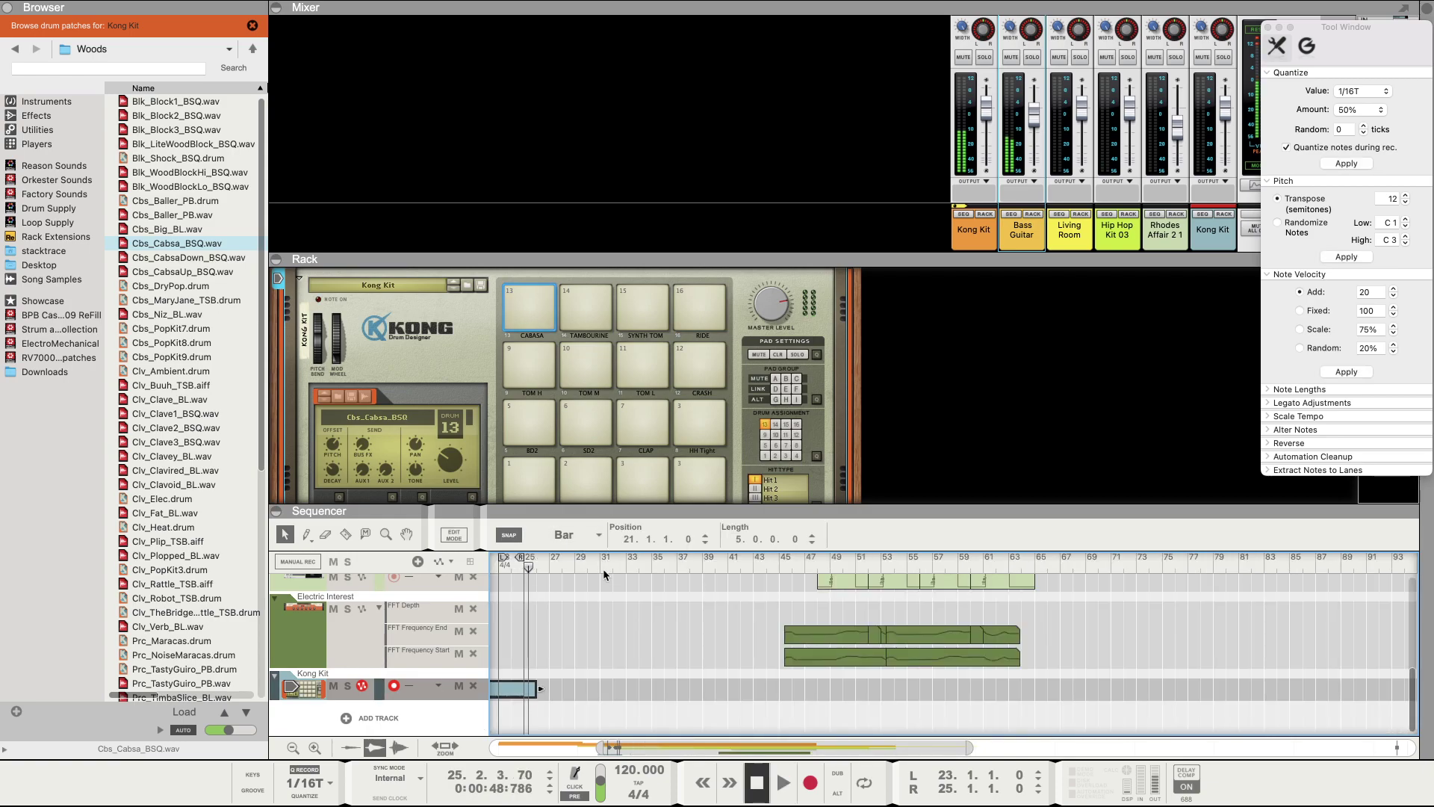
Step: Play from bar 21 and shorten the cabasa clip to four bars by trimming its end
scroll(557, 607, left, 1)
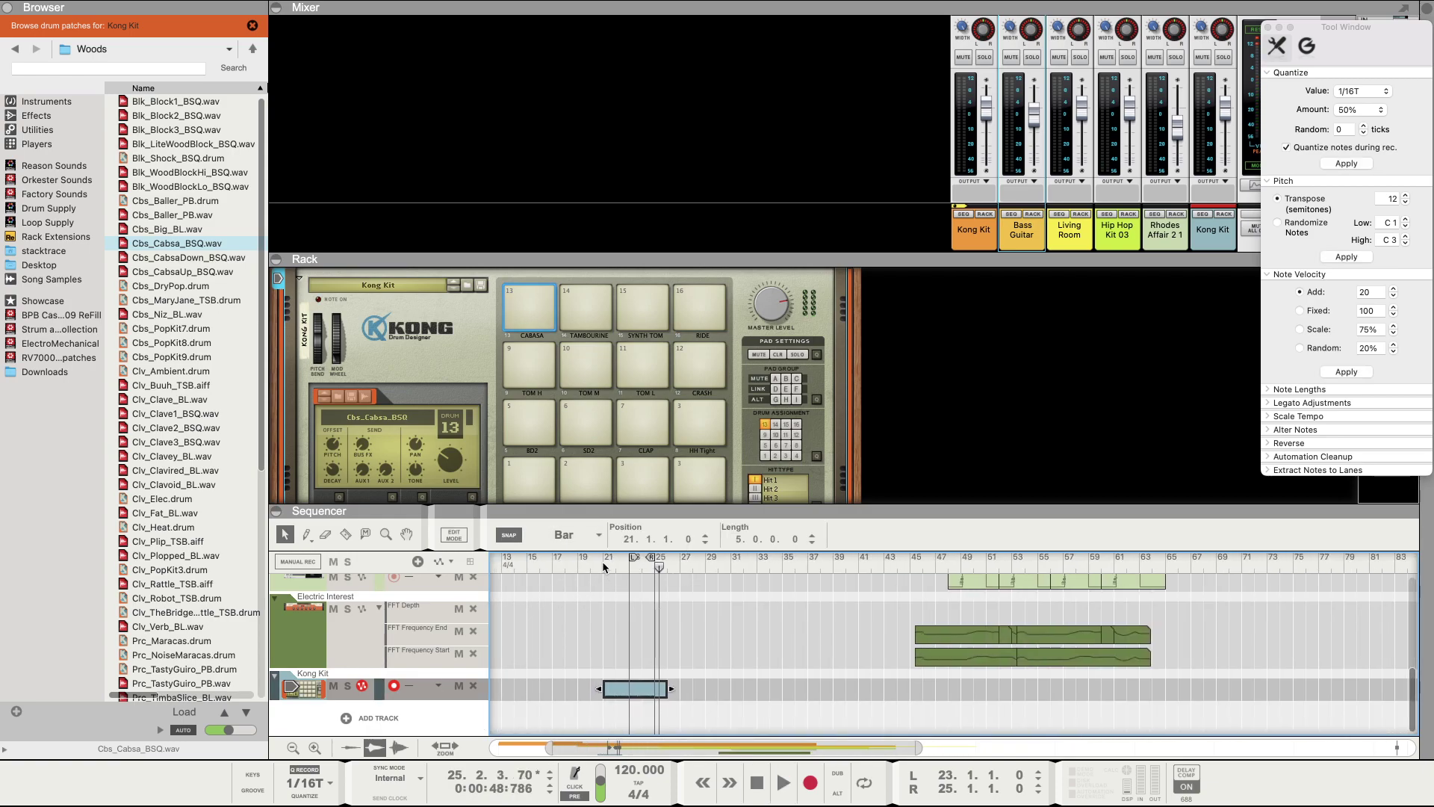
click(605, 565)
key(space)
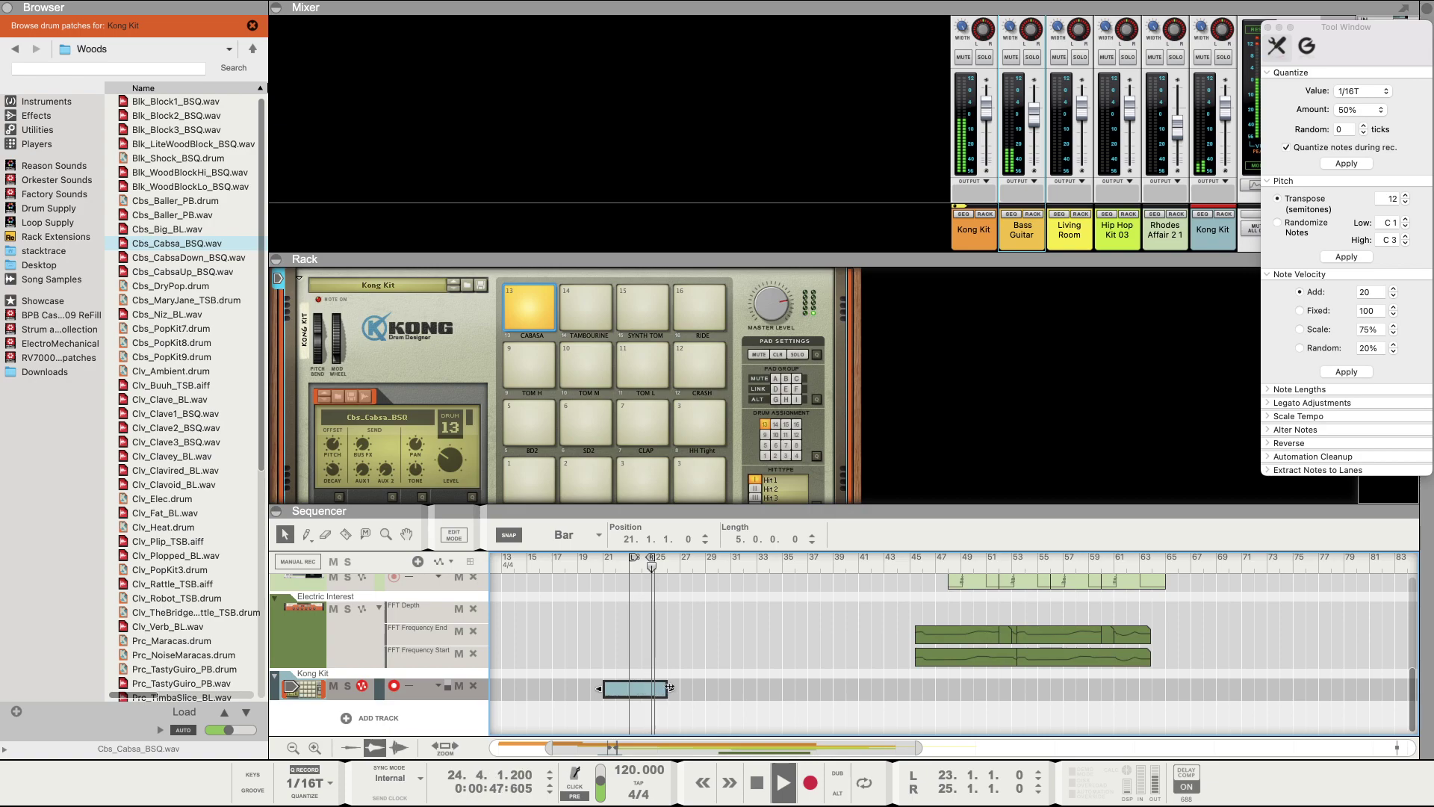
drag(670, 687, 652, 687)
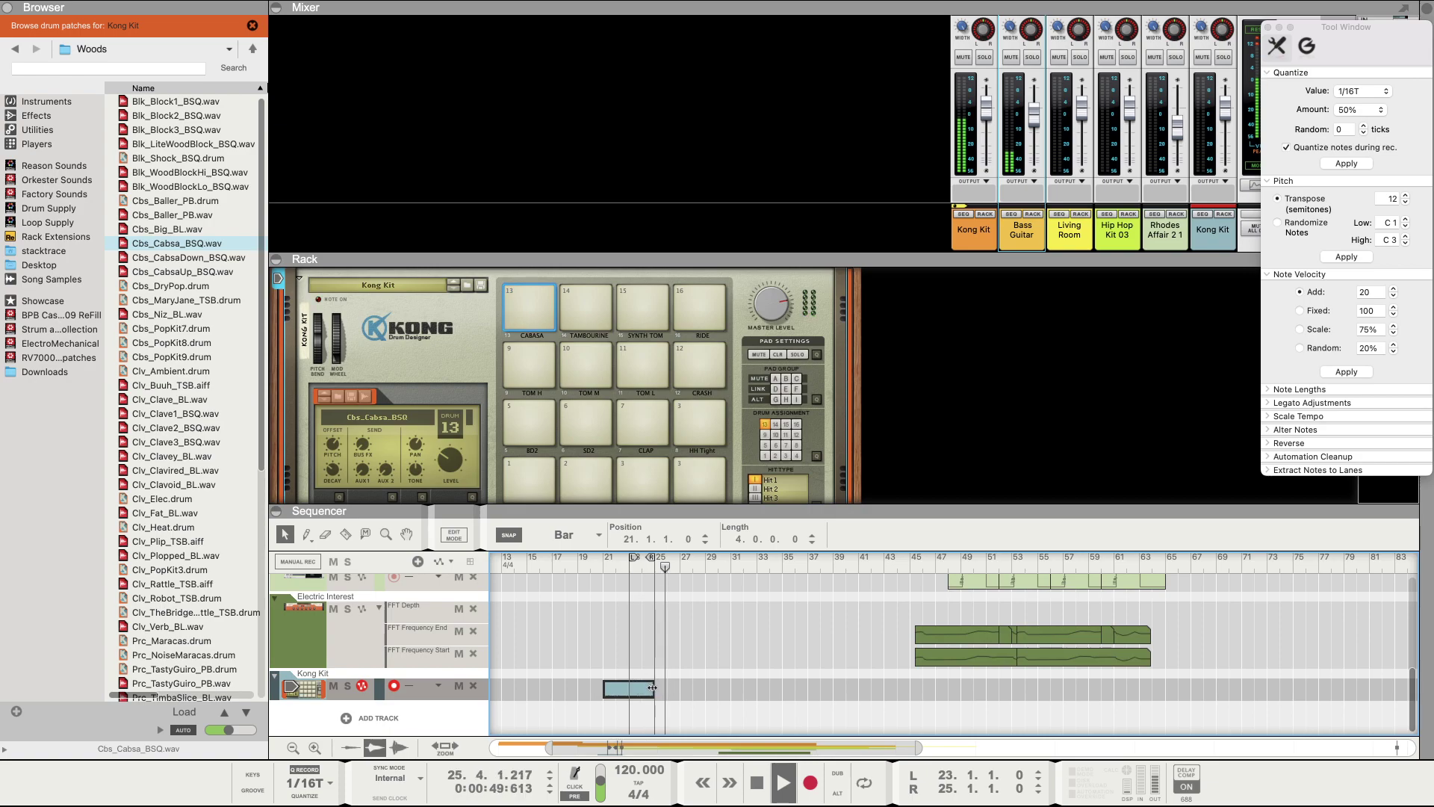
click(602, 569)
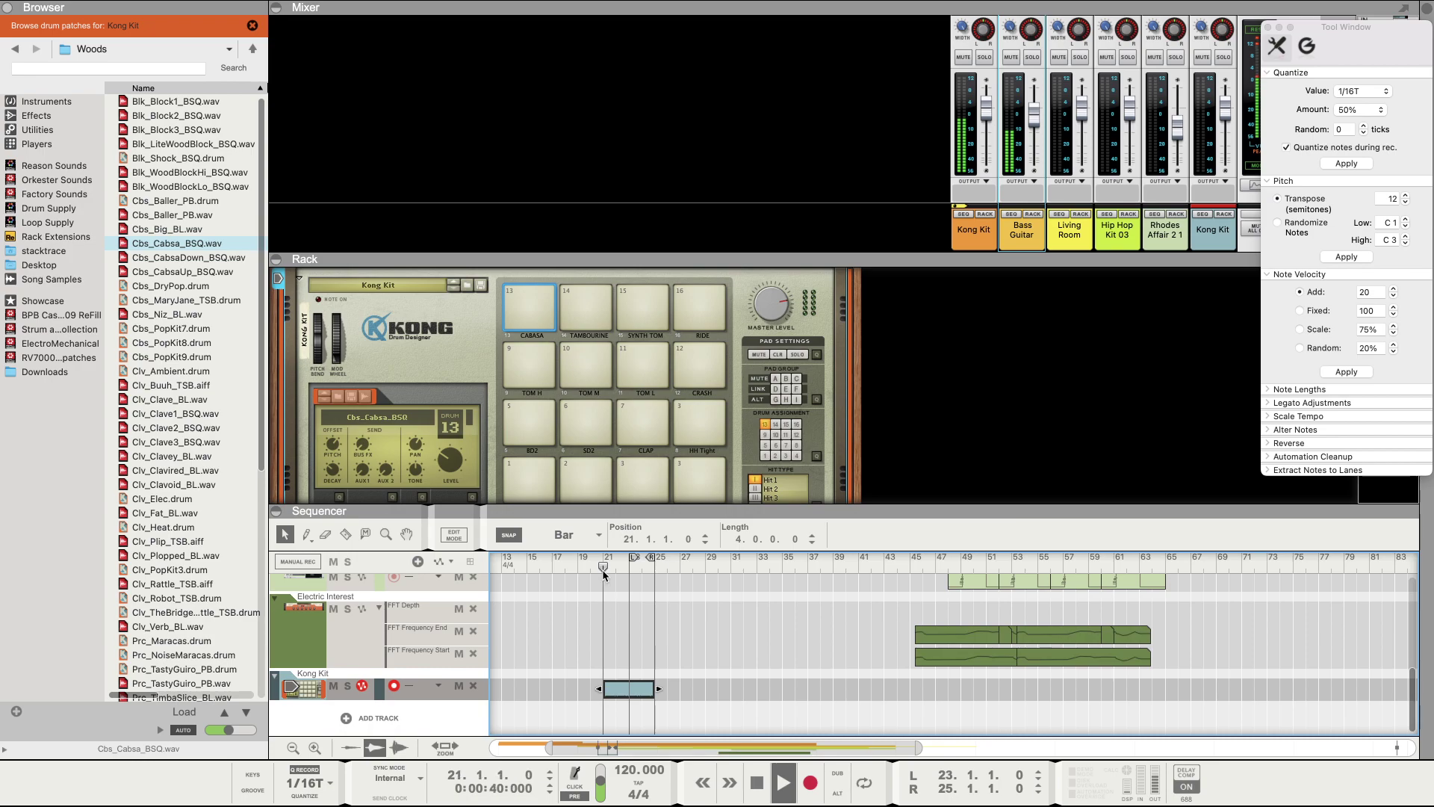
Step: Move the first note in the clip's Cabasa lane to position 21.1.1.27 near the clip start and play it back
double_click(616, 684)
key(space)
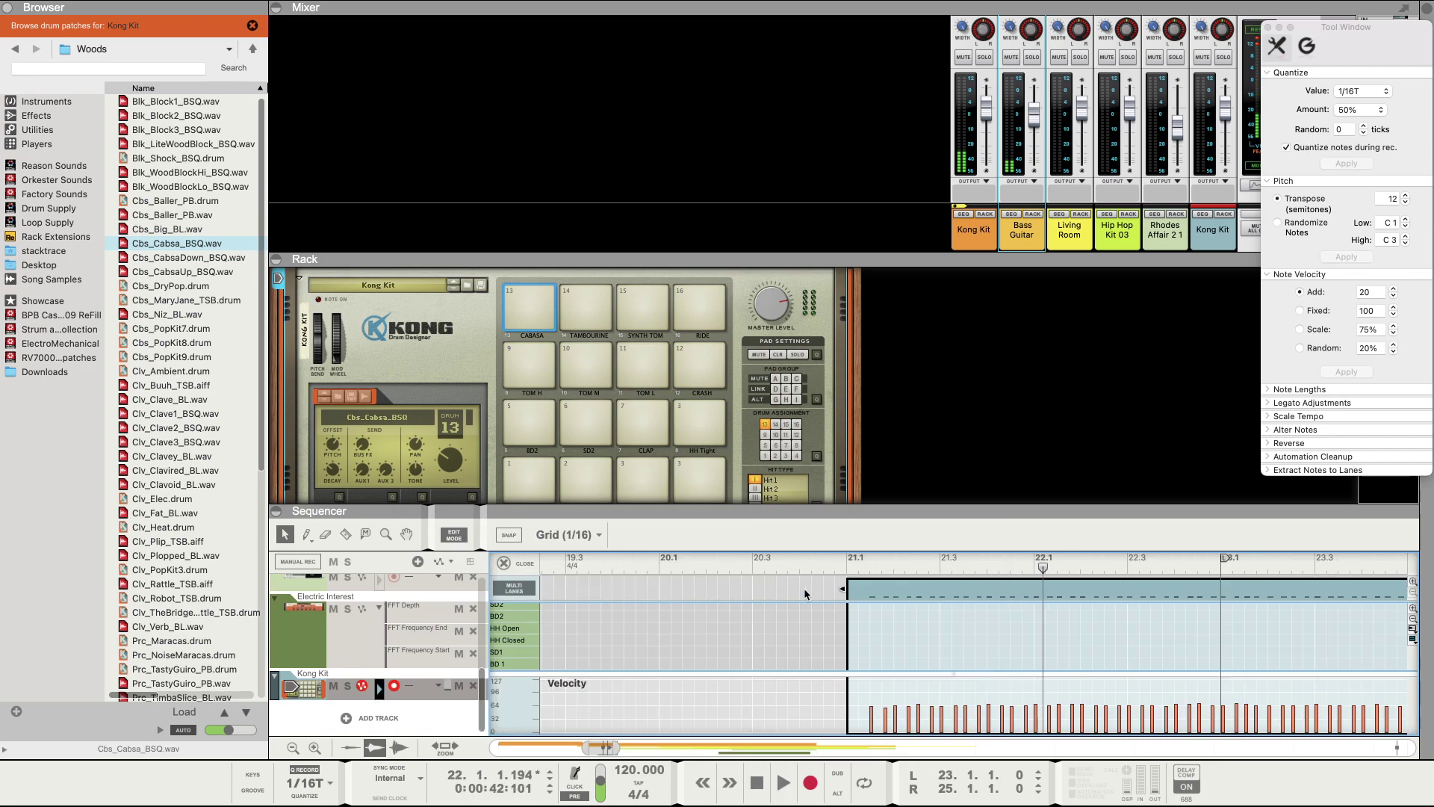
click(875, 598)
scroll(868, 625, right, 1)
scroll(868, 624, up, 3)
scroll(851, 634, down, 3)
scroll(851, 634, left, 1)
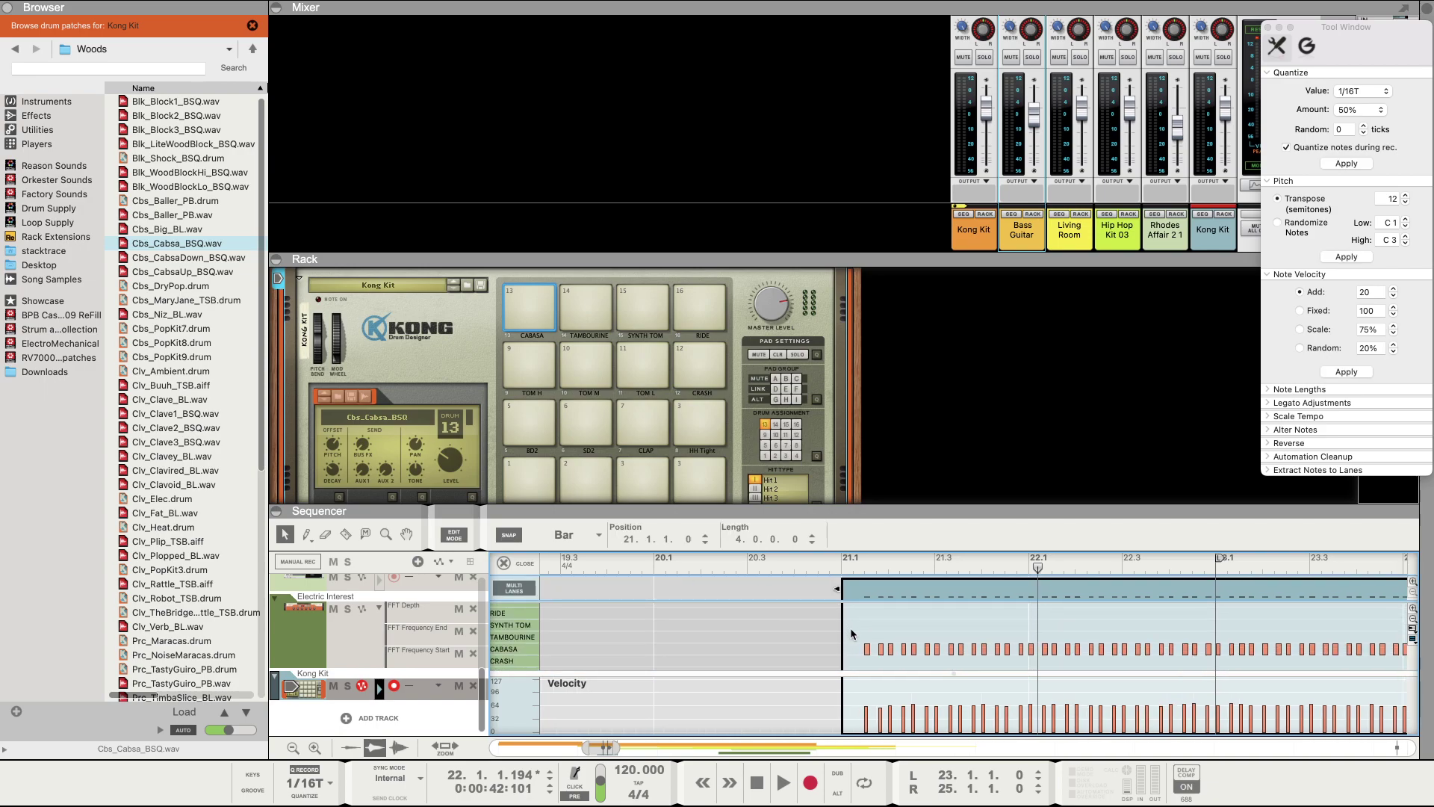
click(873, 634)
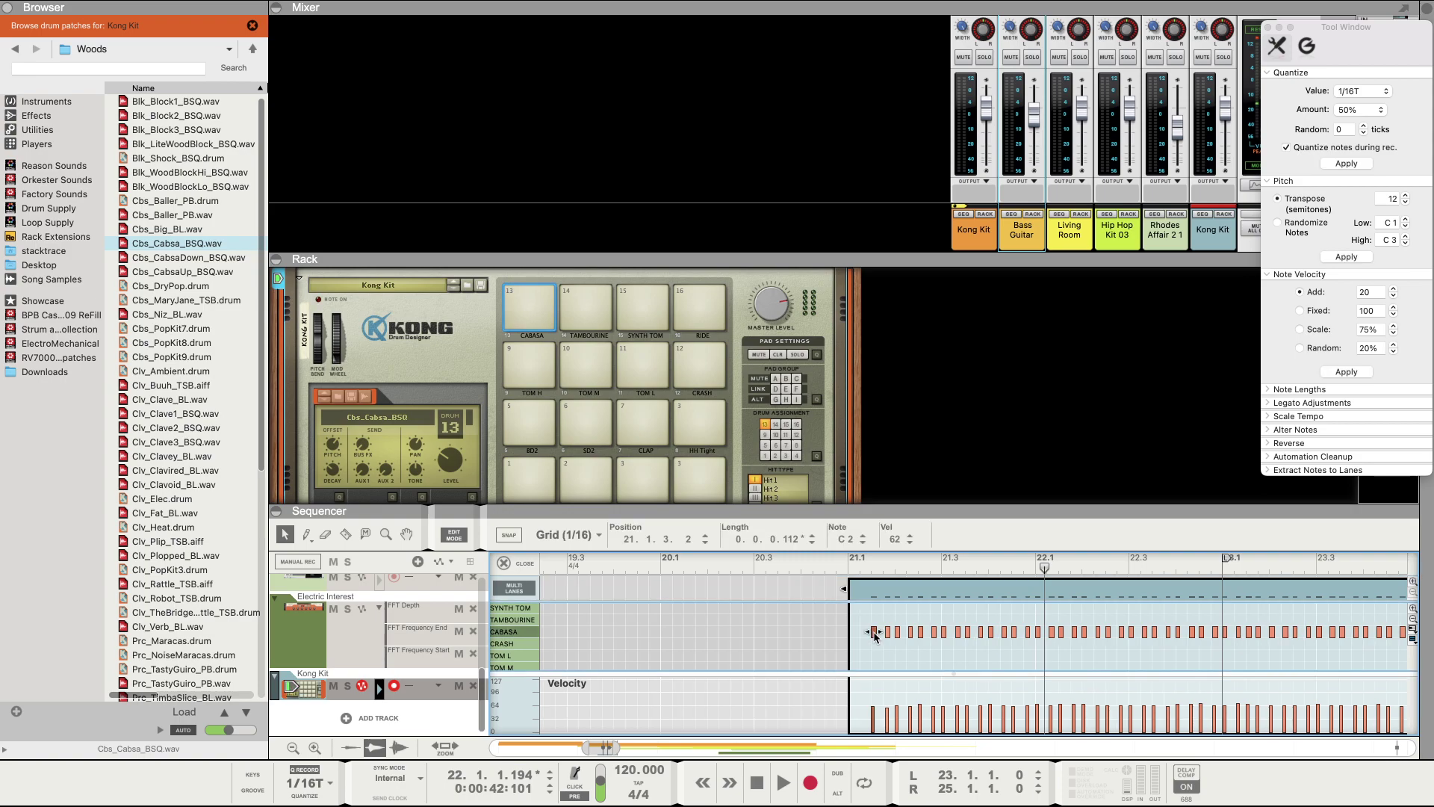
drag(875, 629, 852, 636)
click(508, 535)
key(space)
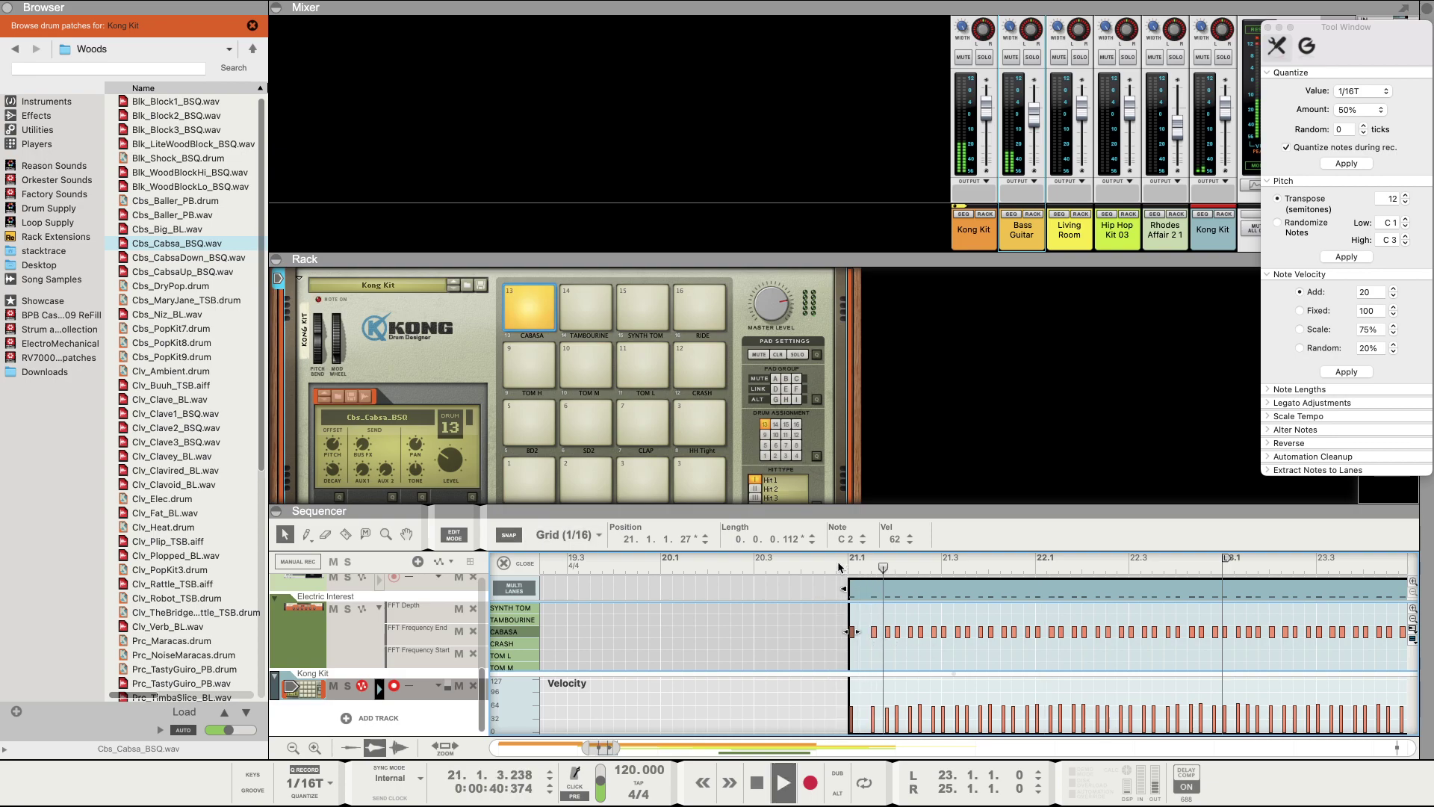
key(space)
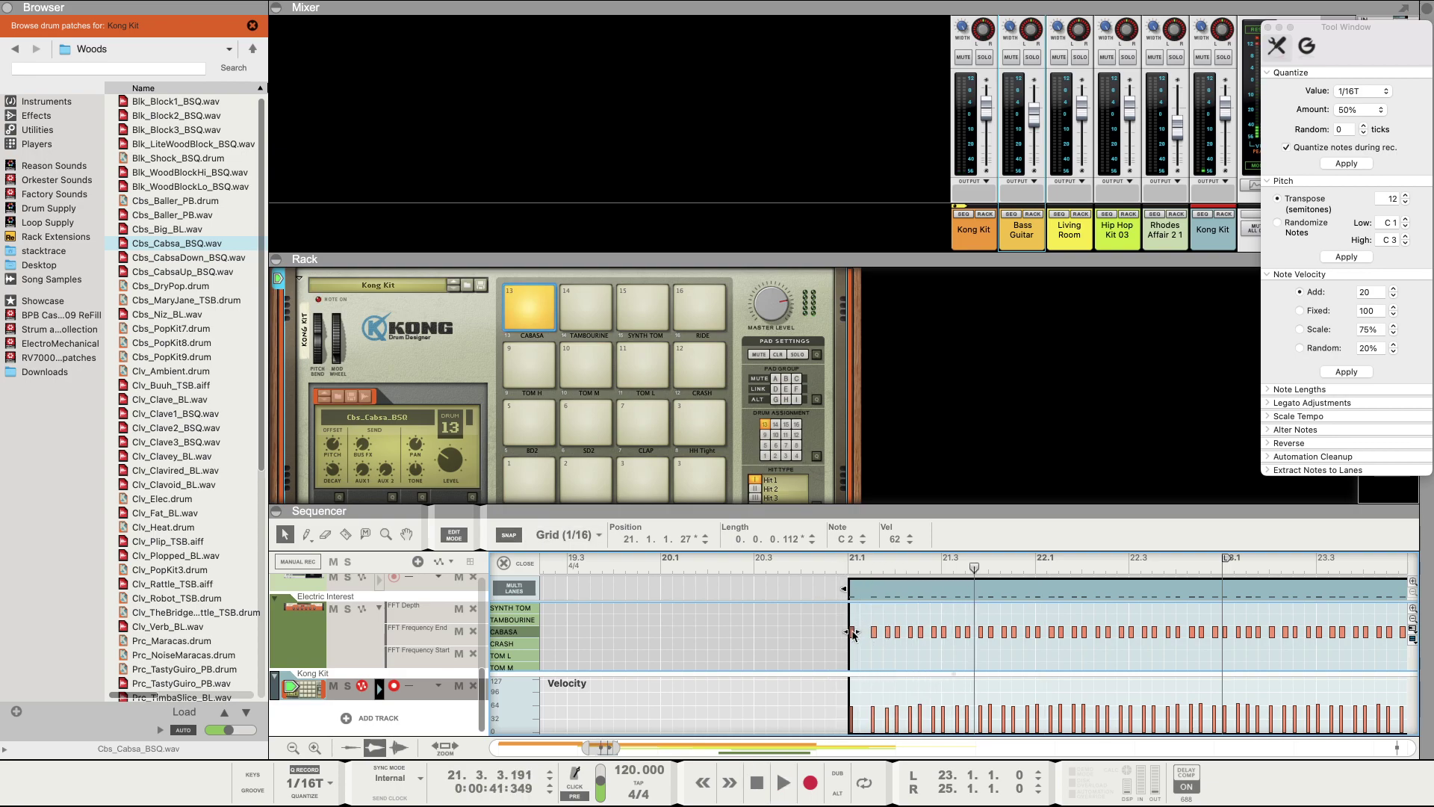
Step: Copy the first Cabasa note one sixteenth later to position 21.1.2.27, and audition the pattern from bar 21
drag(853, 630, 857, 631)
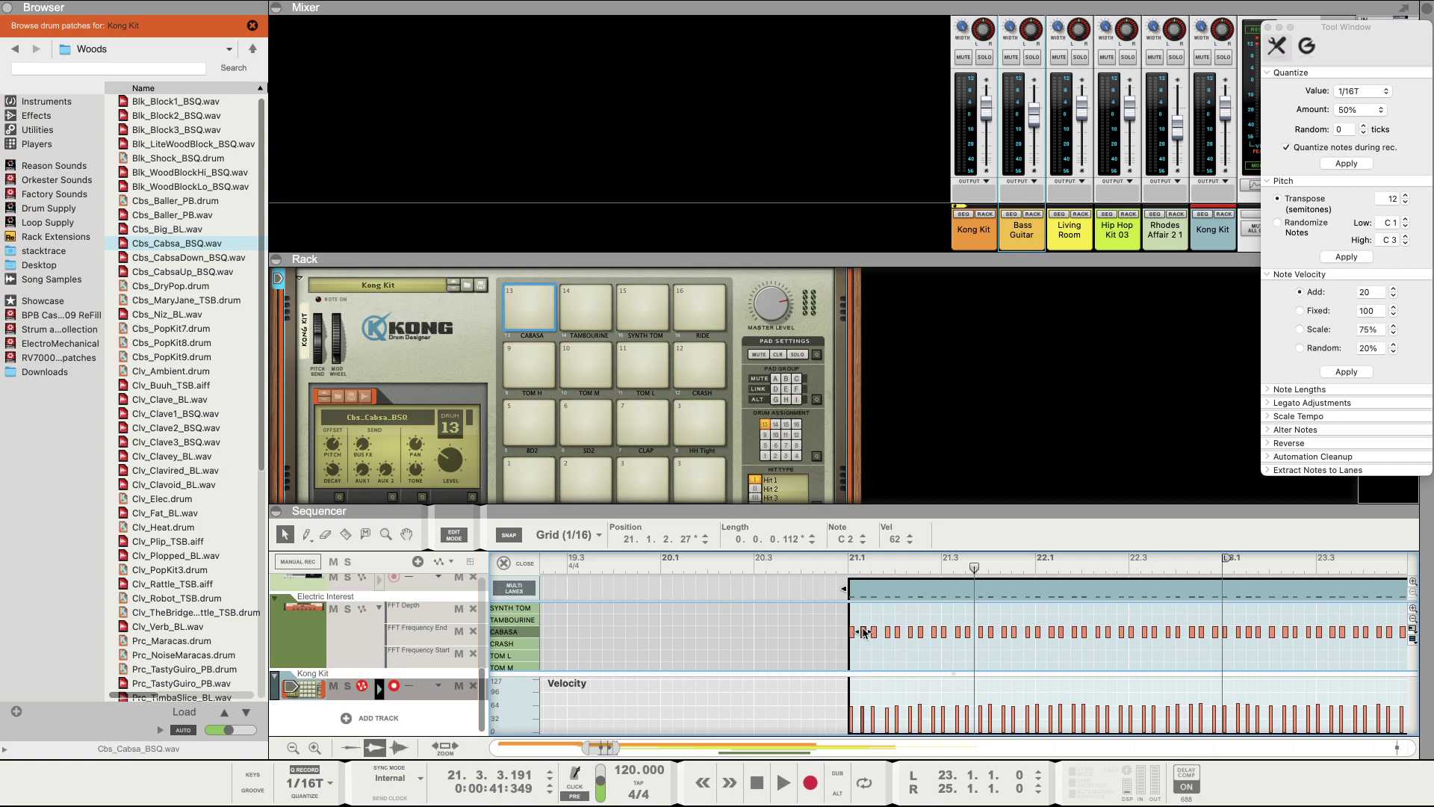
key(space)
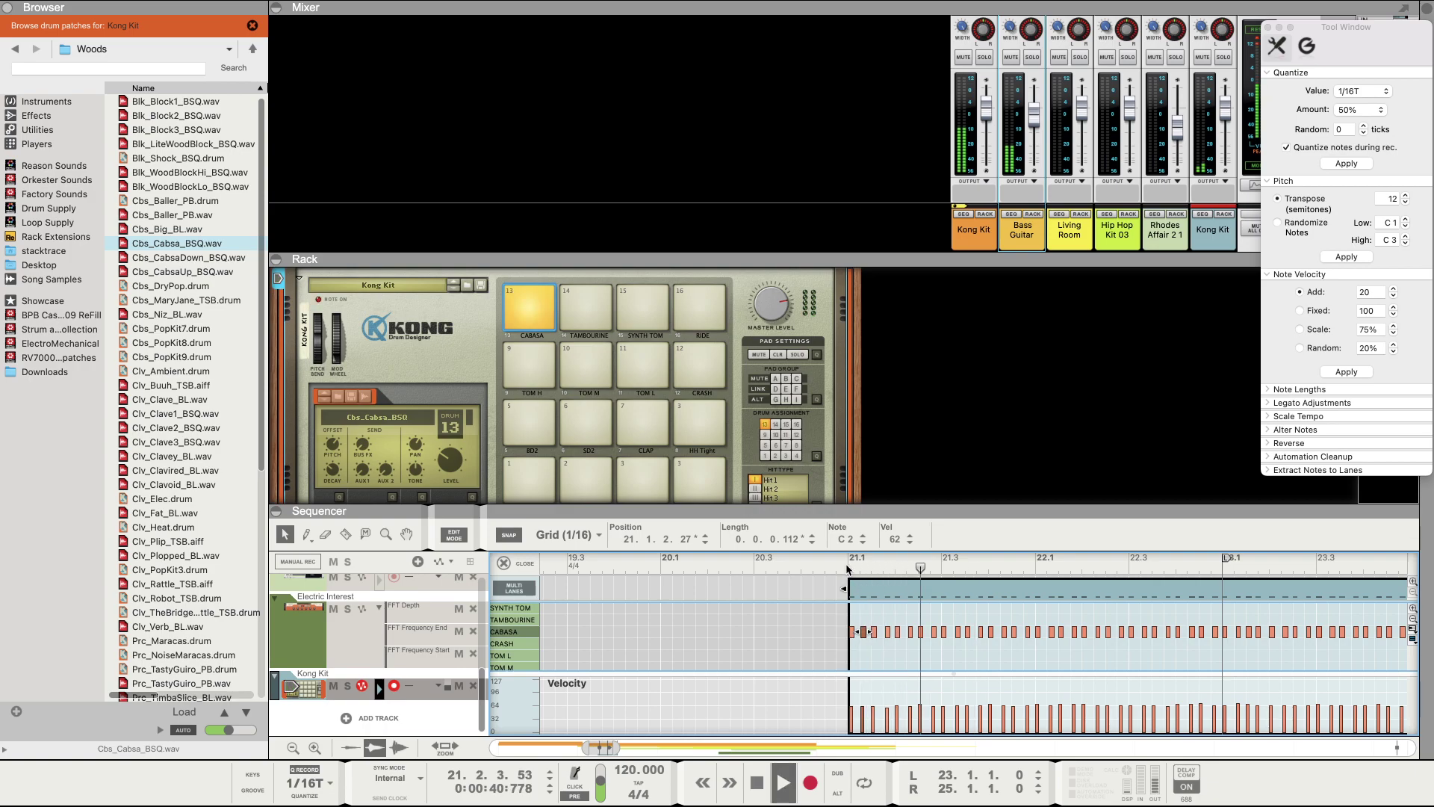
key(space)
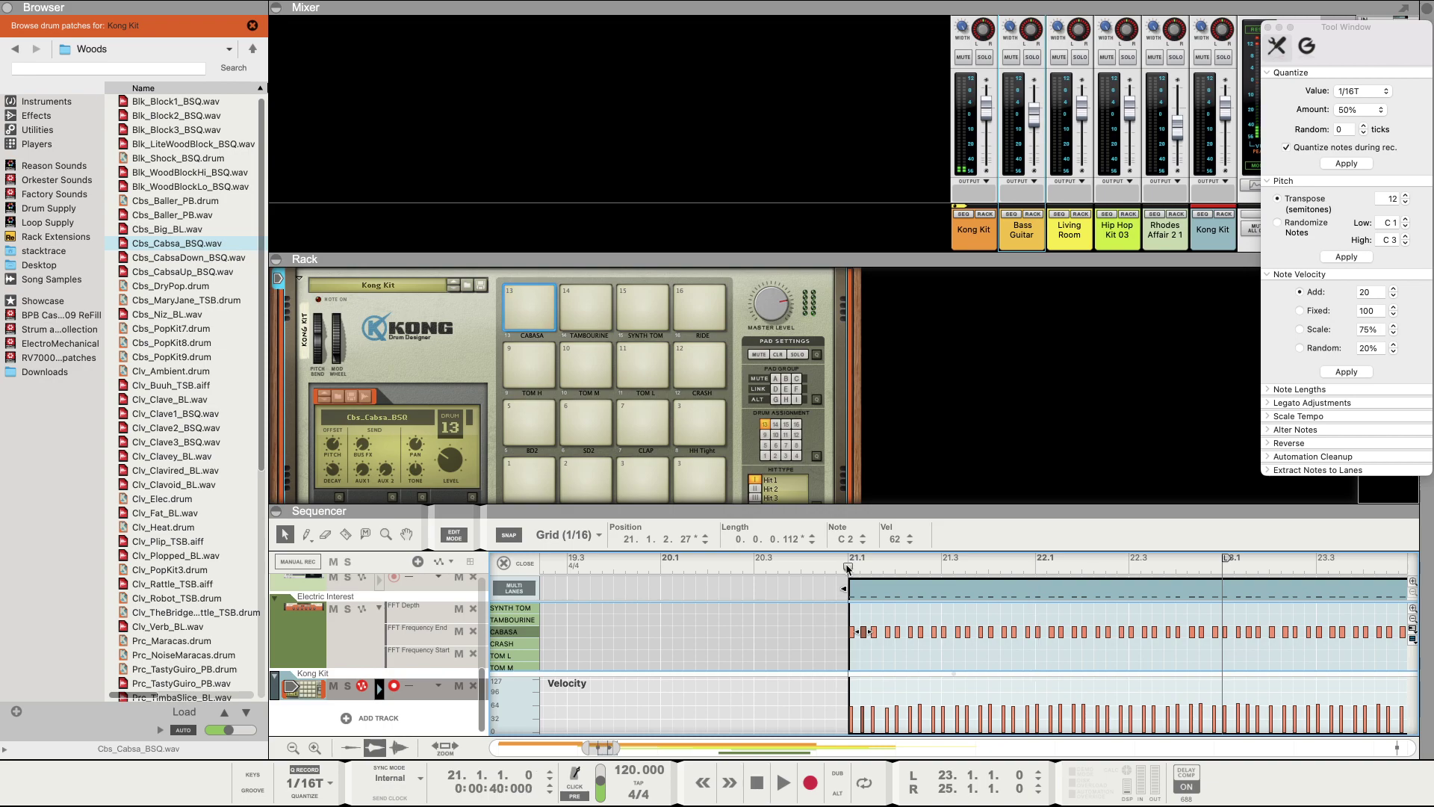
key(space)
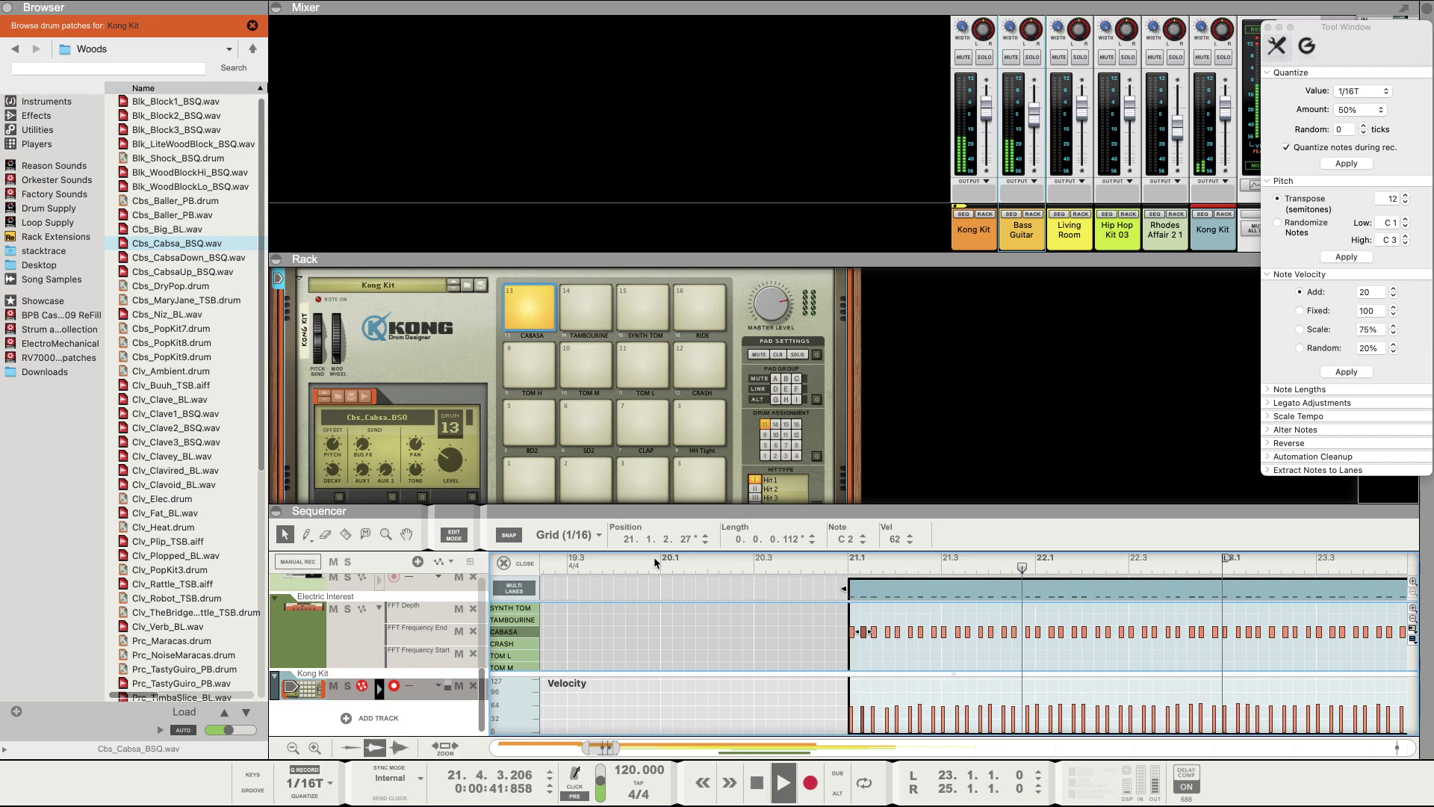
Step: Close the note editor and shorten the second Kong Kit track's clip at bar 21 to two bars, playing it from its start
click(504, 562)
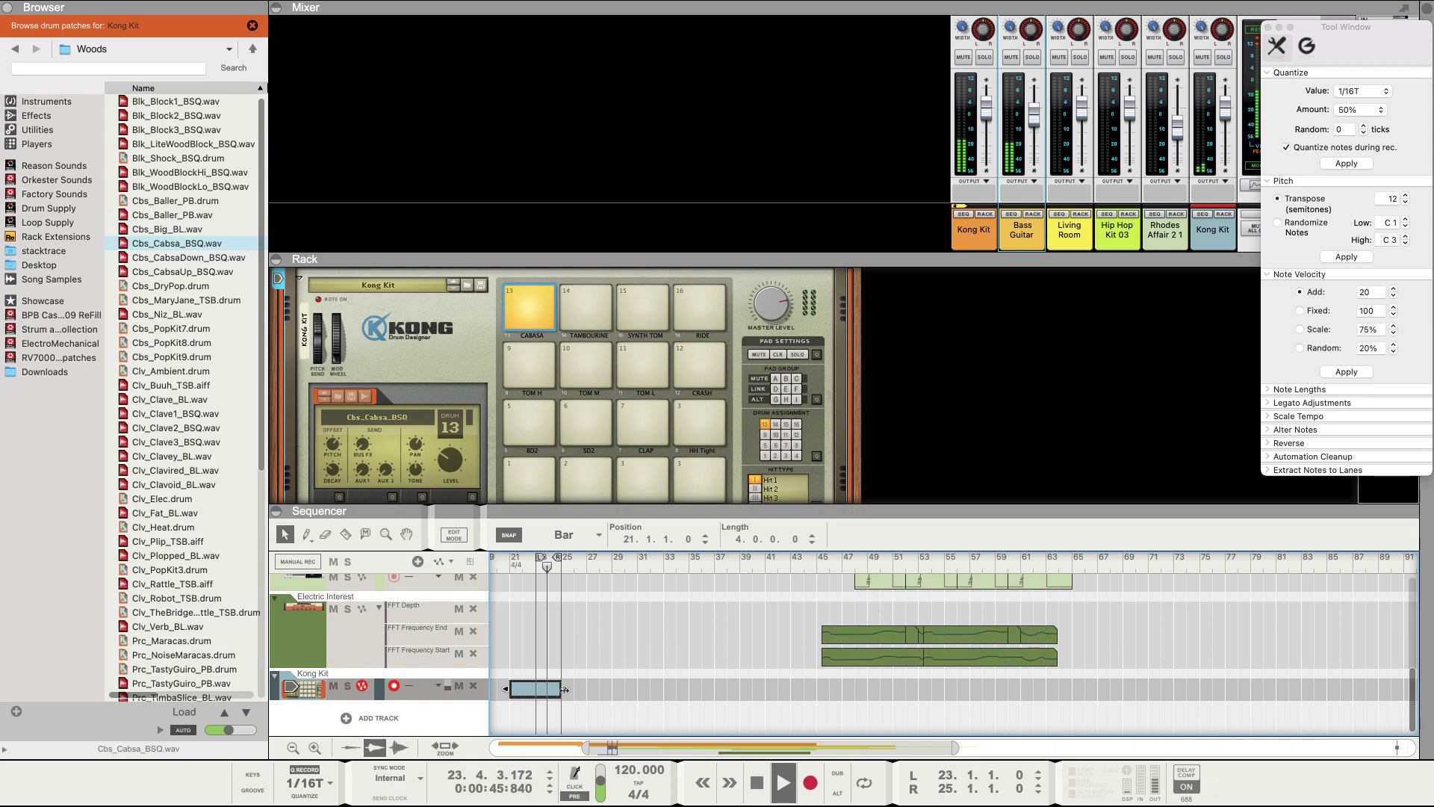
drag(565, 689, 537, 688)
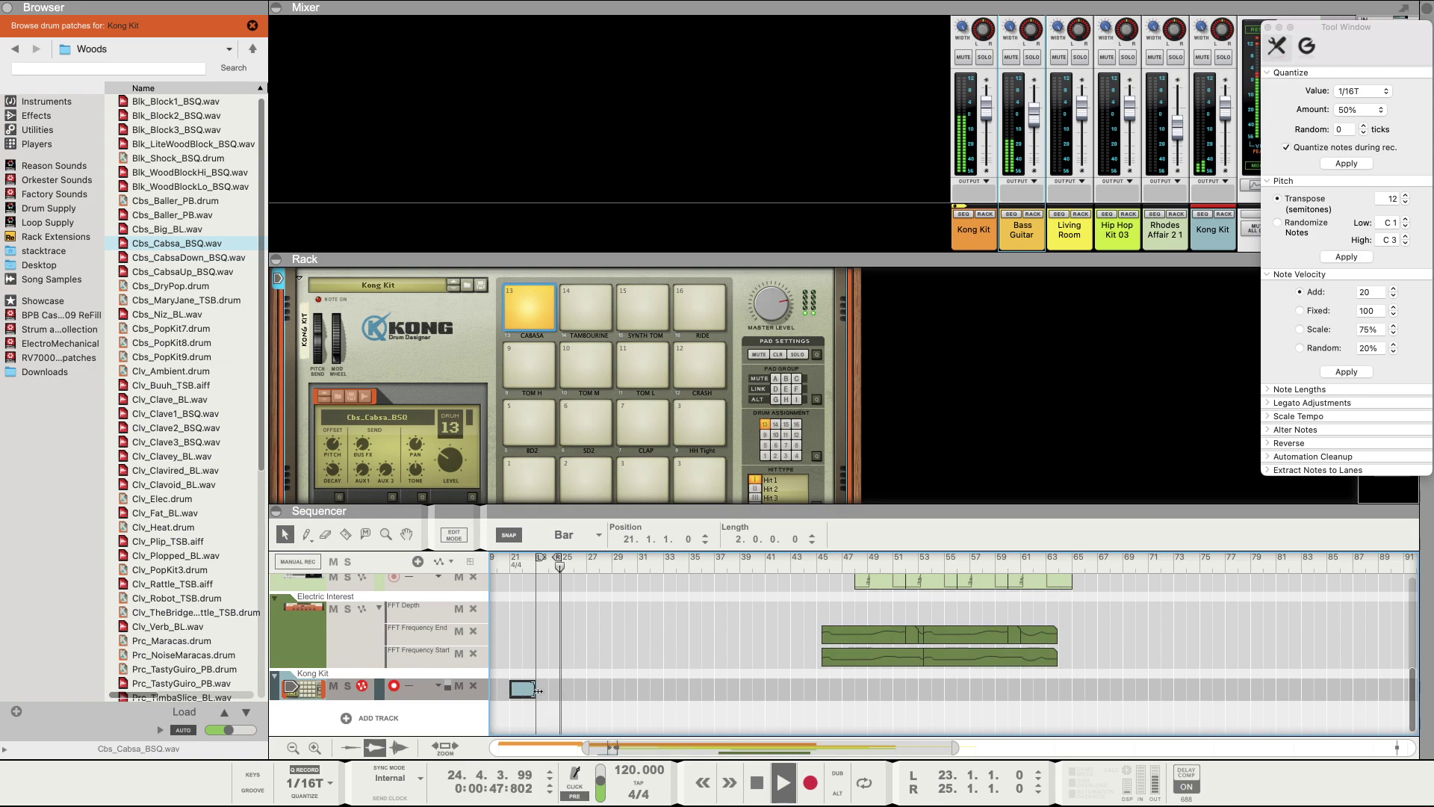
click(510, 566)
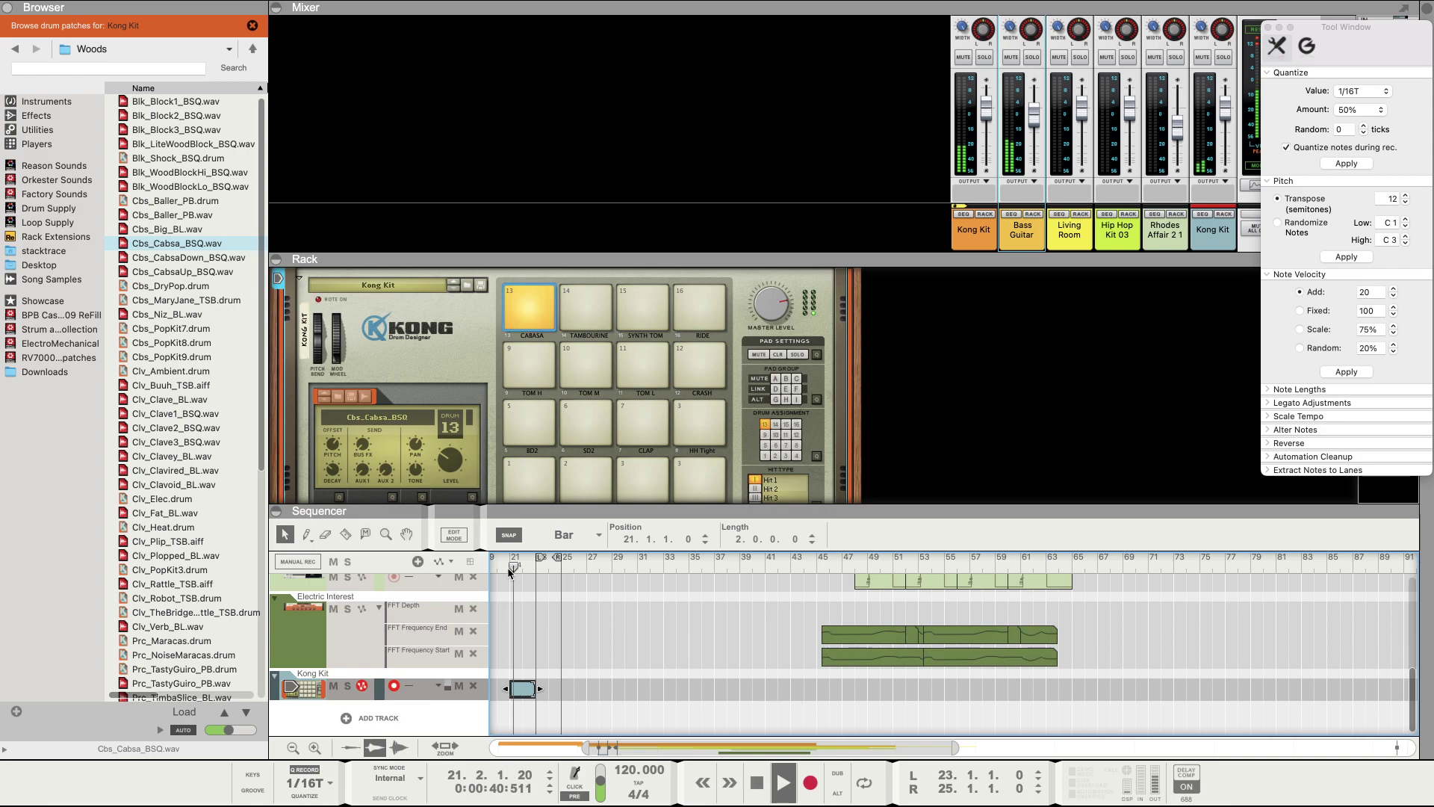
Step: Rename the Kong Kit track that holds the cabasa part as shaker
double_click(320, 674)
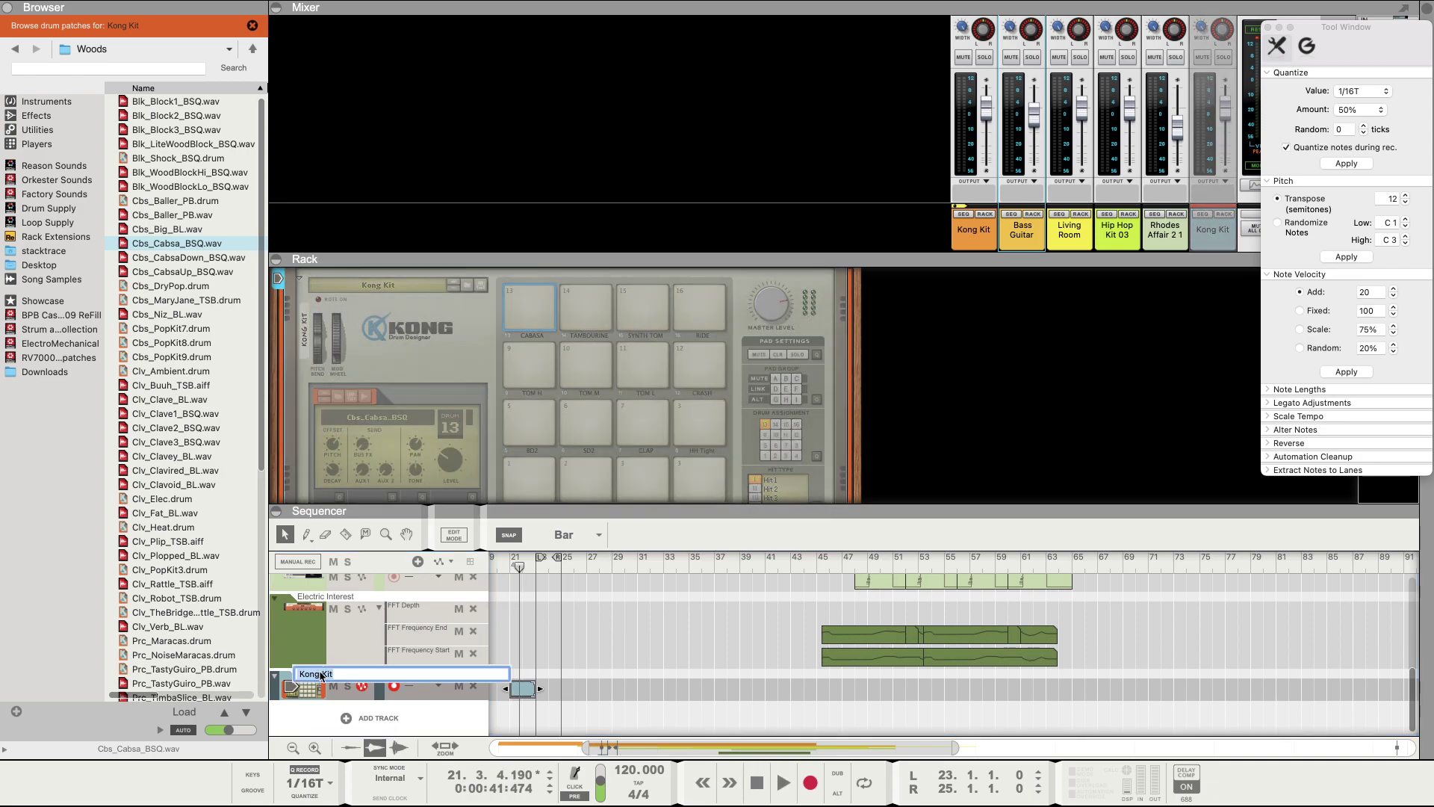
text(shaker)
key(Return)
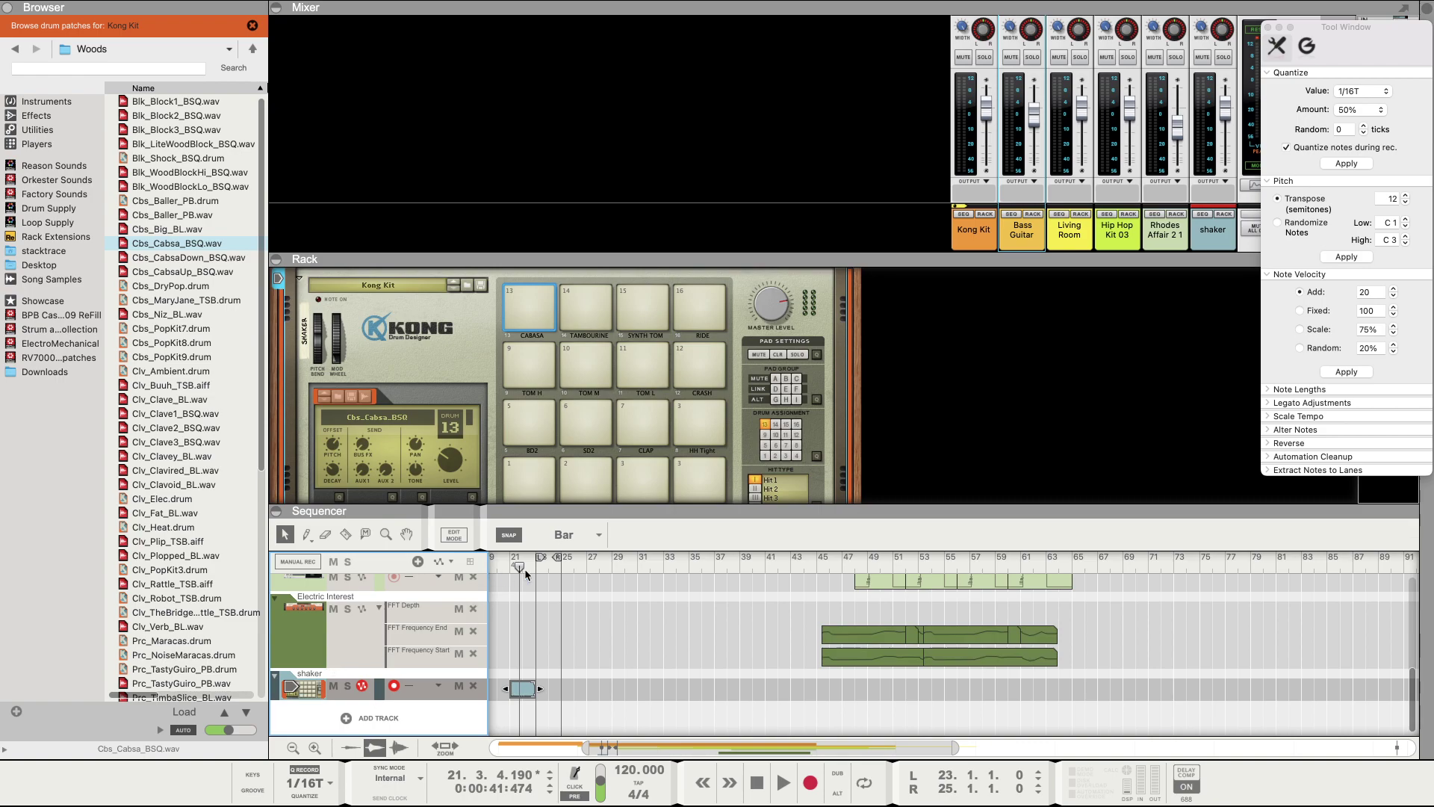
Step: Enlarge the sequencer area to show more tracks and close the Tool Window
drag(634, 506, 668, 329)
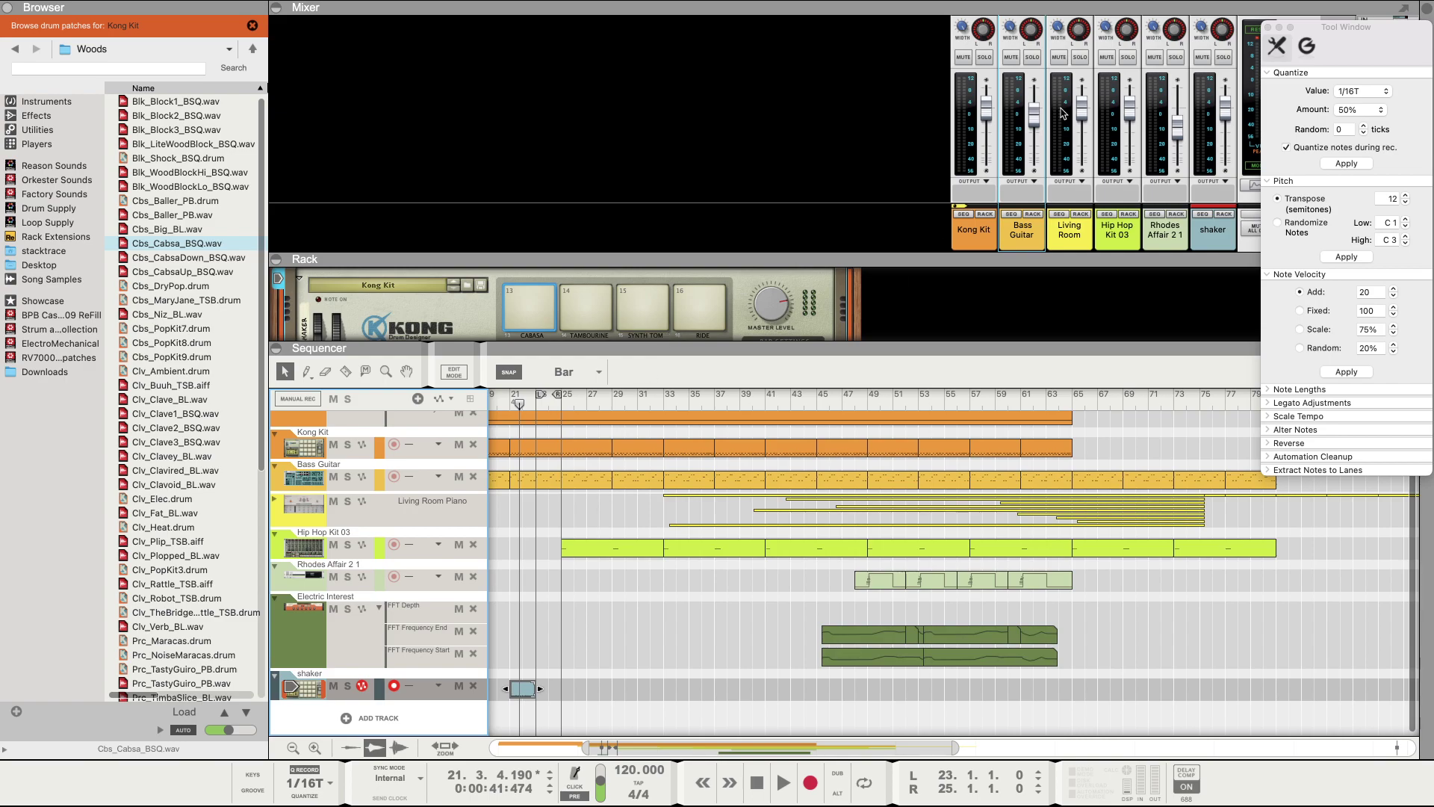
click(1267, 27)
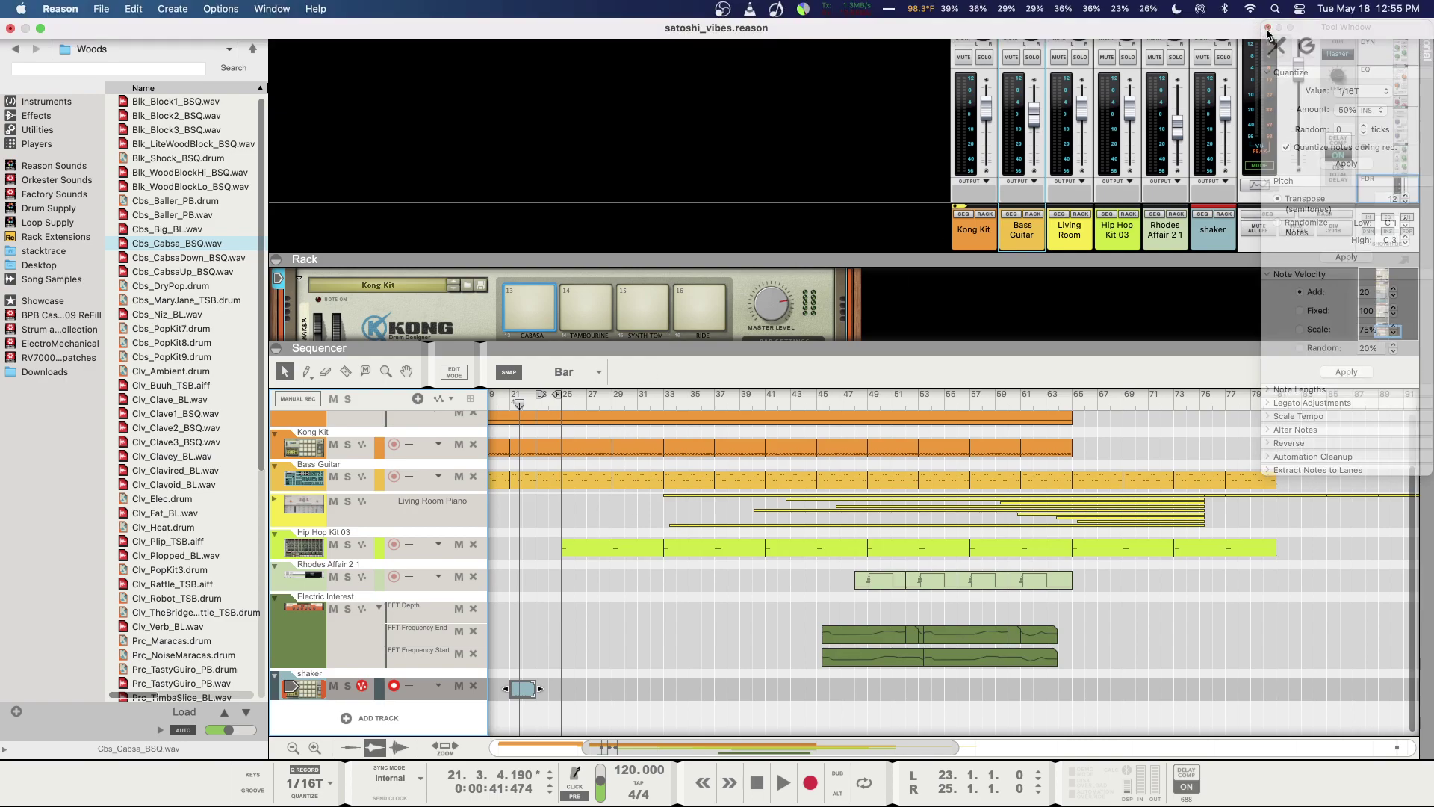
scroll(609, 574, left, 5)
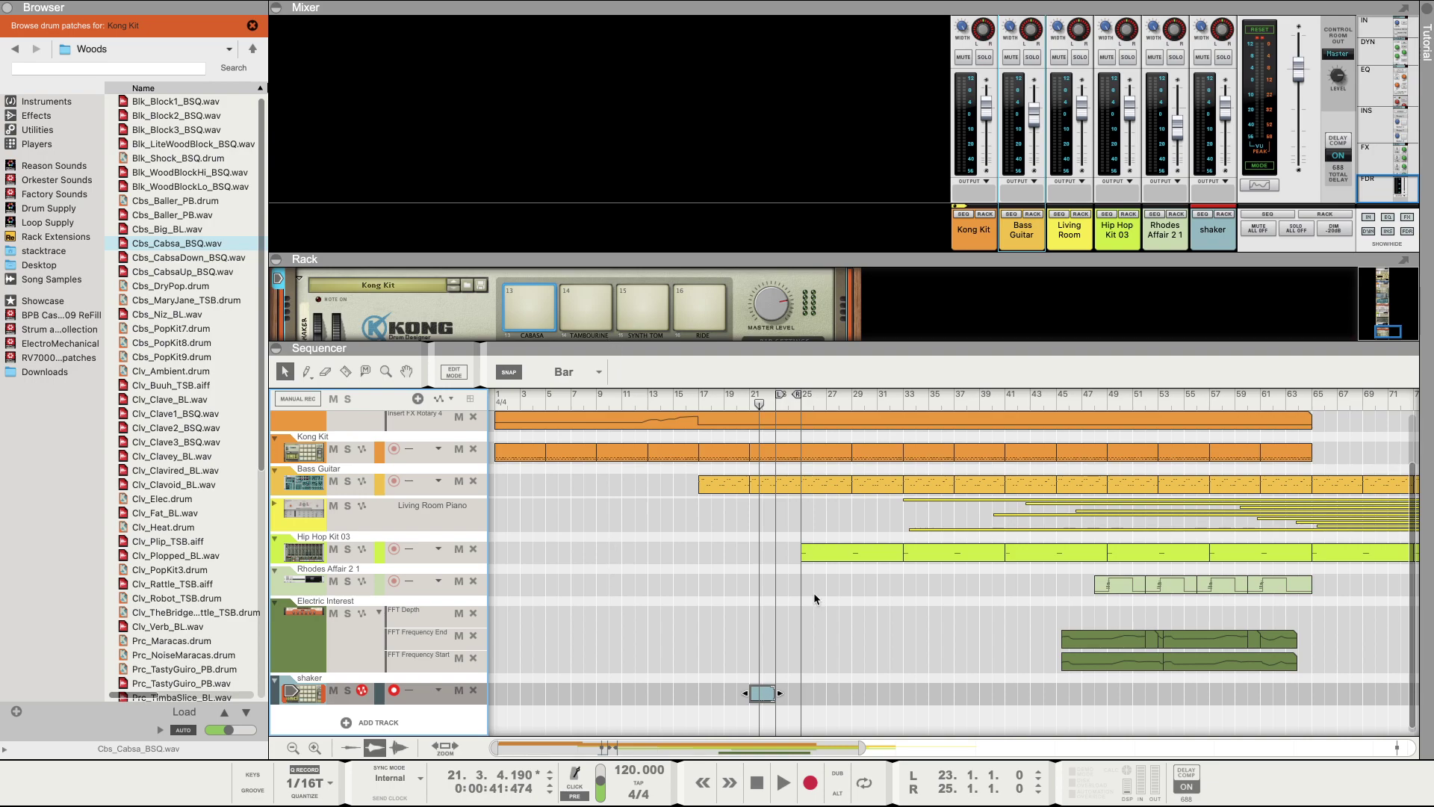
Step: With the song playing from the start, move the shaker clip to bar 9 and duplicate it back to back up to bar 25
click(756, 782)
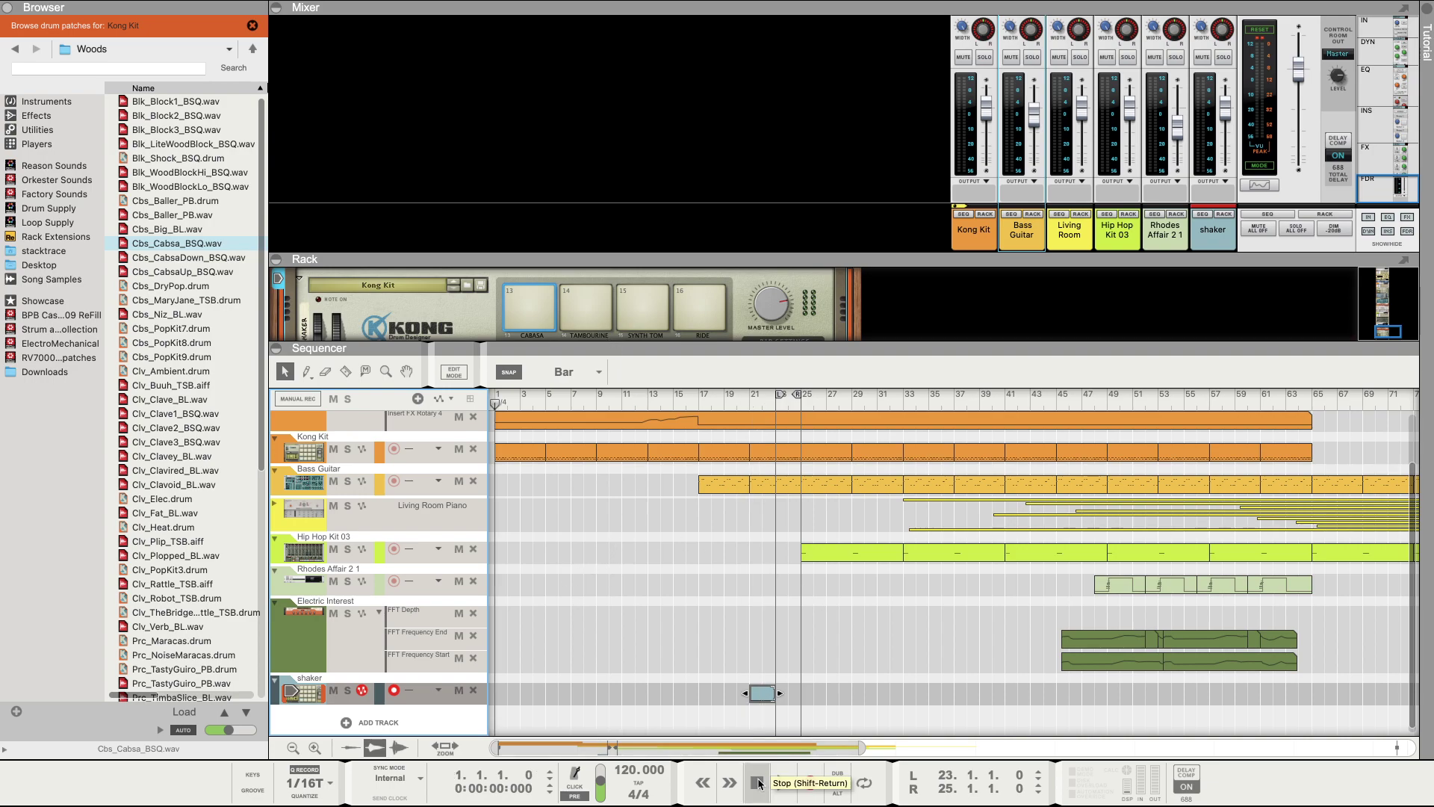
click(784, 782)
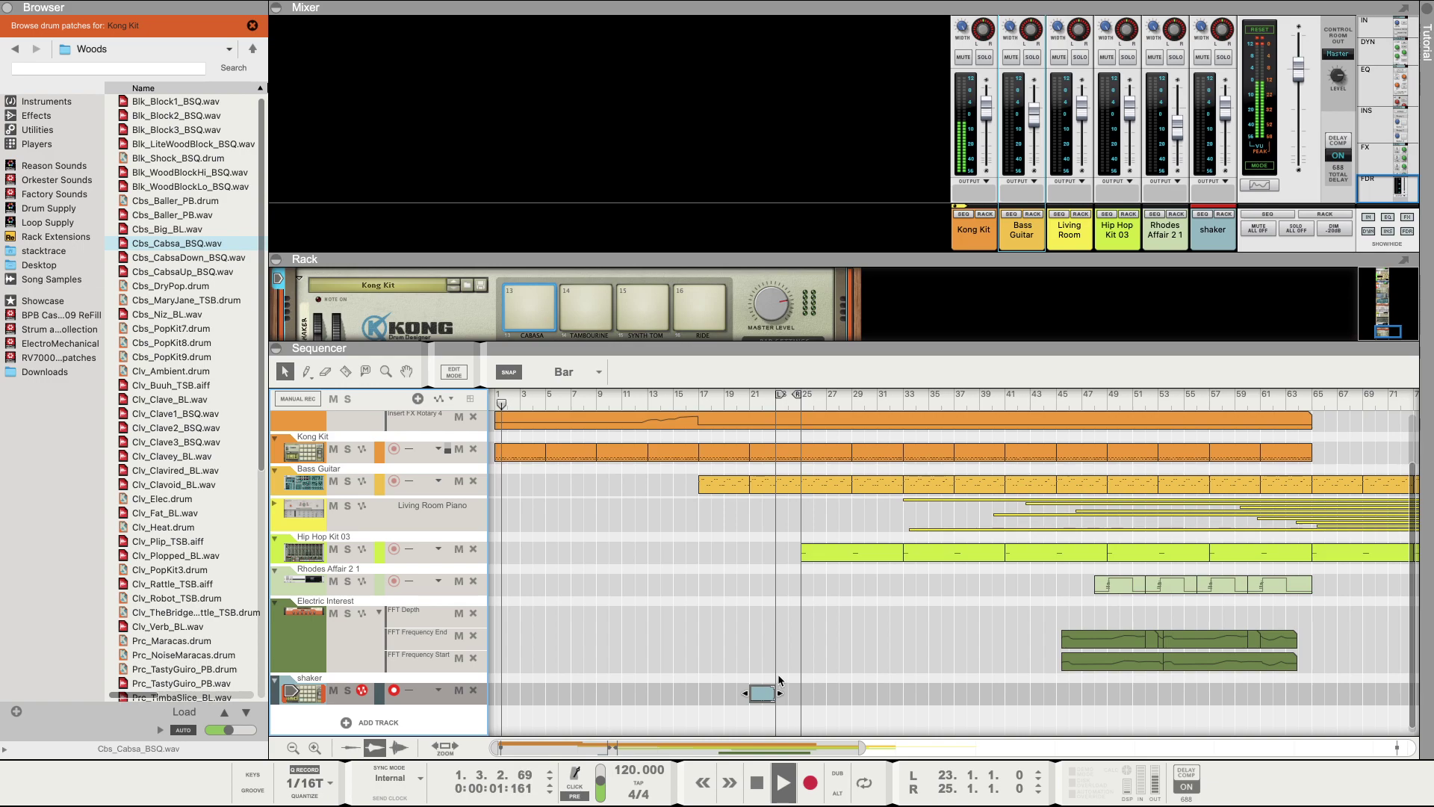
drag(753, 694, 606, 698)
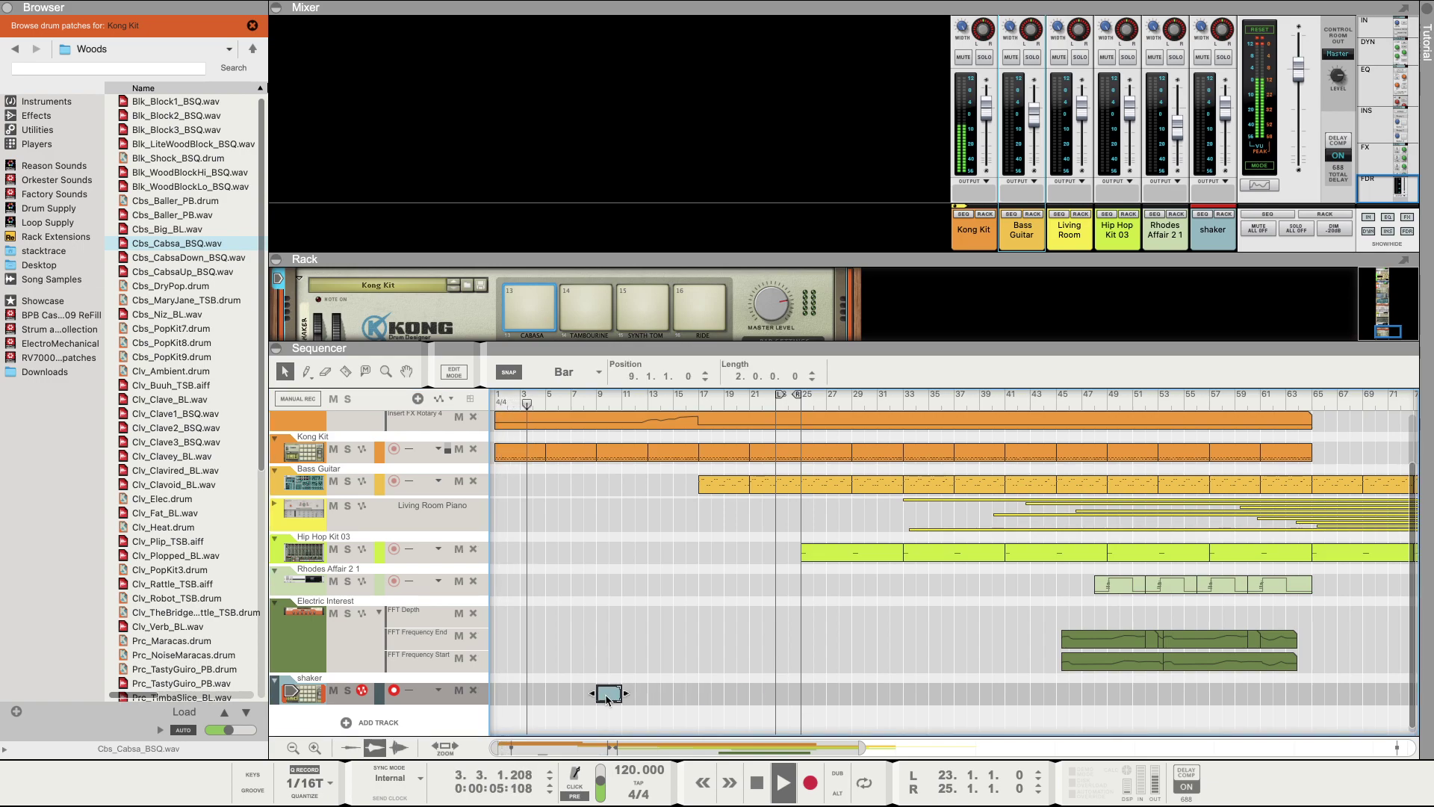
key(ctrl+d)
key(ctrl+d)
key(ctrl+d)
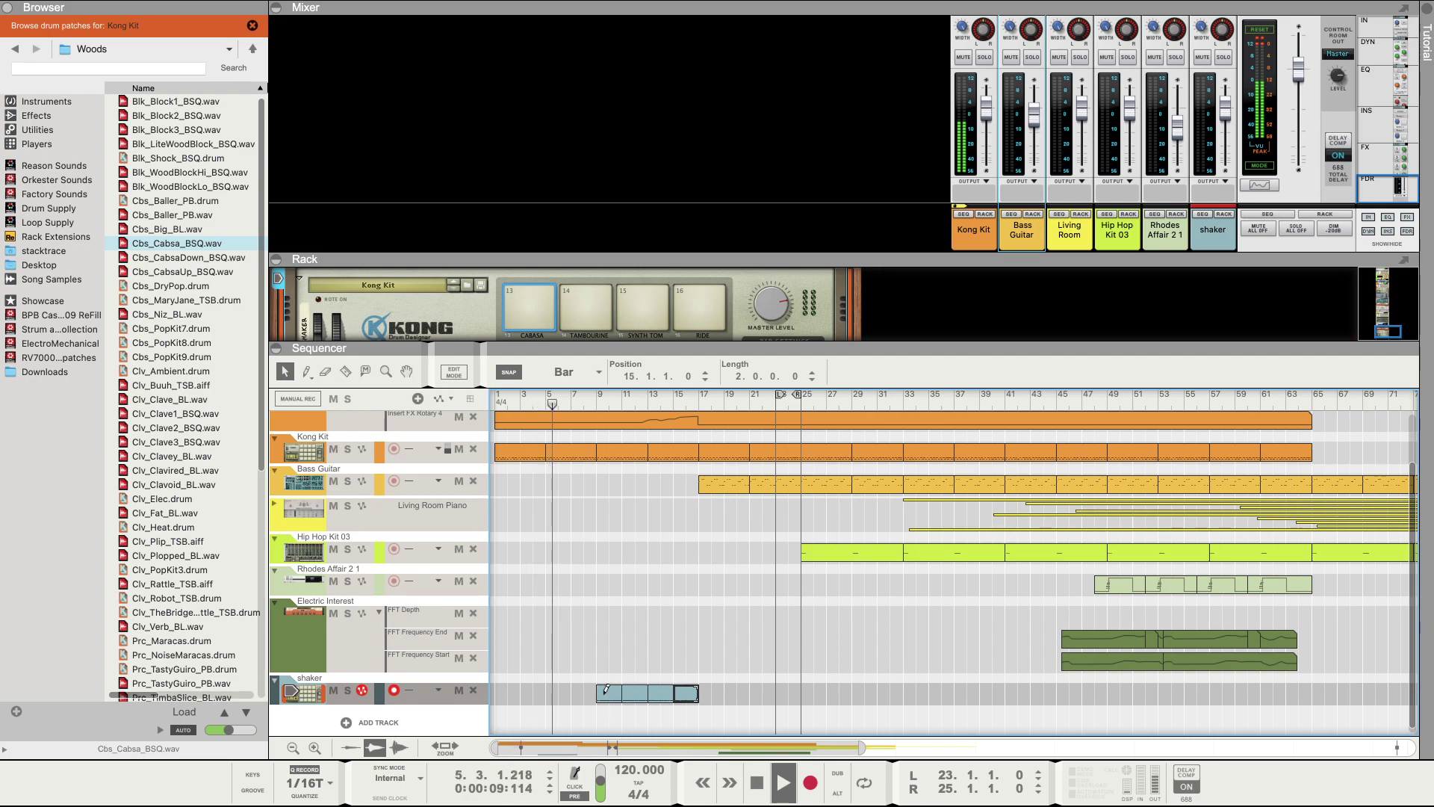
key(ctrl+d)
key(ctrl+d)
key(ctrl+d)
key(ctrl+d)
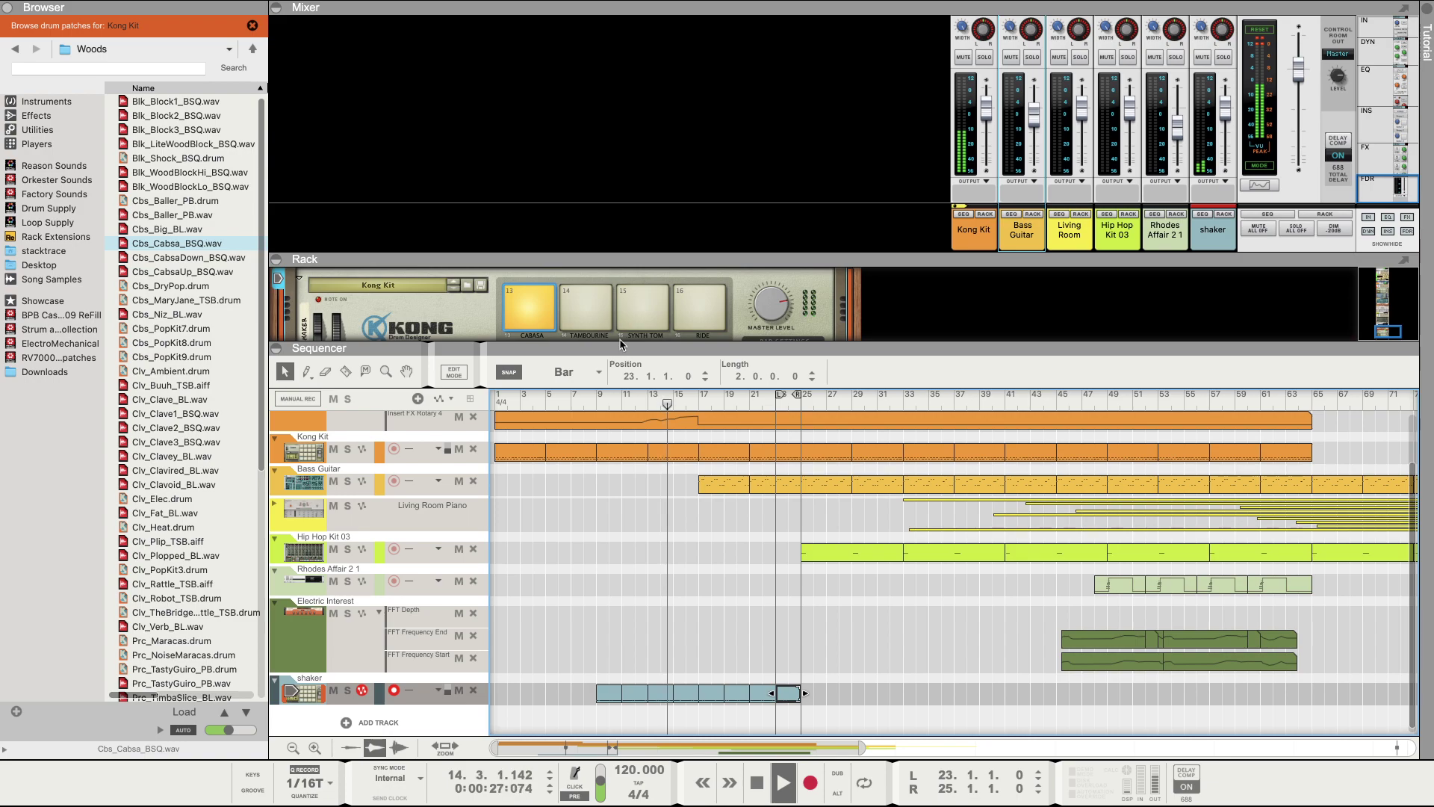
Step: Stop playback and delete the shaker clips between bars 9 and 17
drag(622, 341, 659, 348)
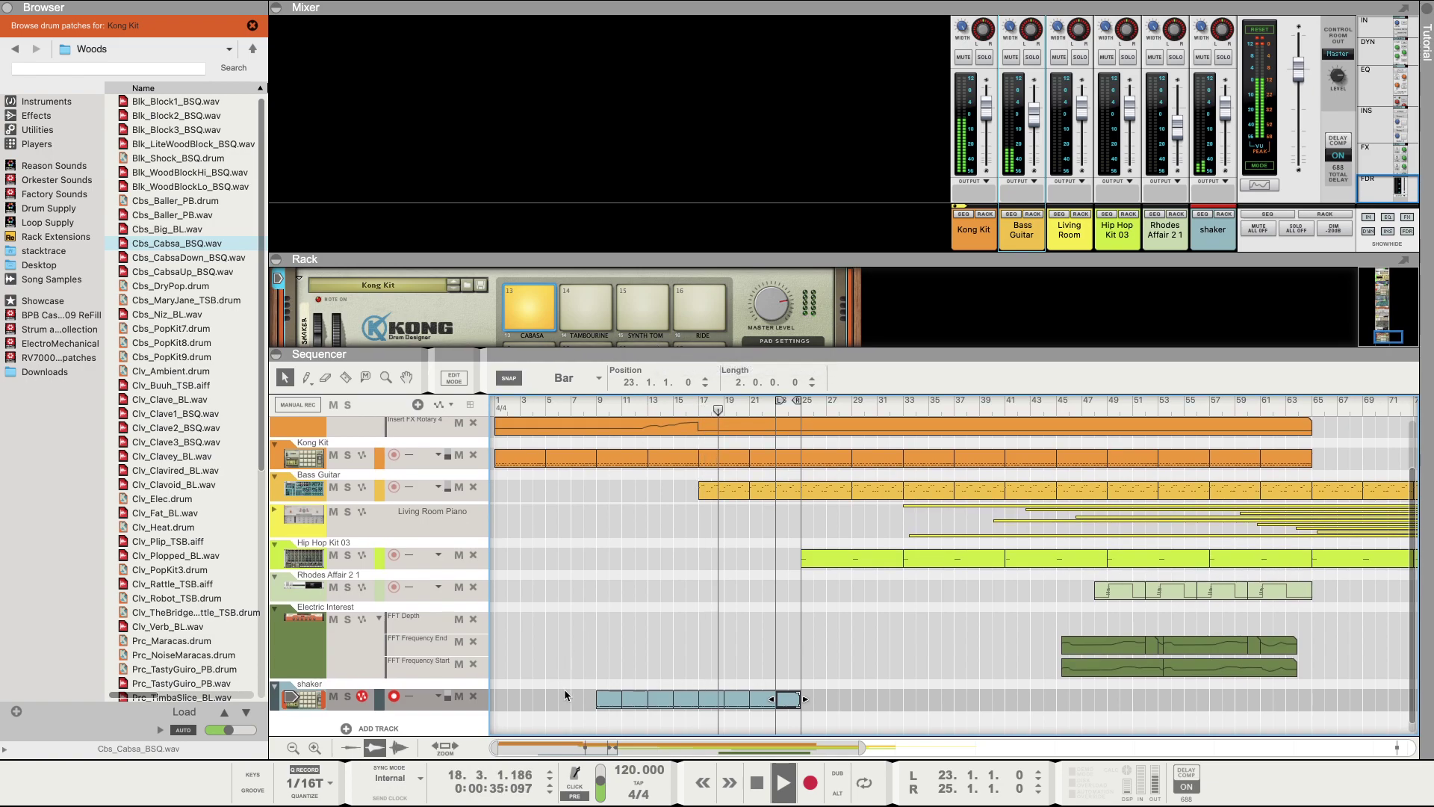
key(space)
drag(588, 702, 693, 711)
key(Delete)
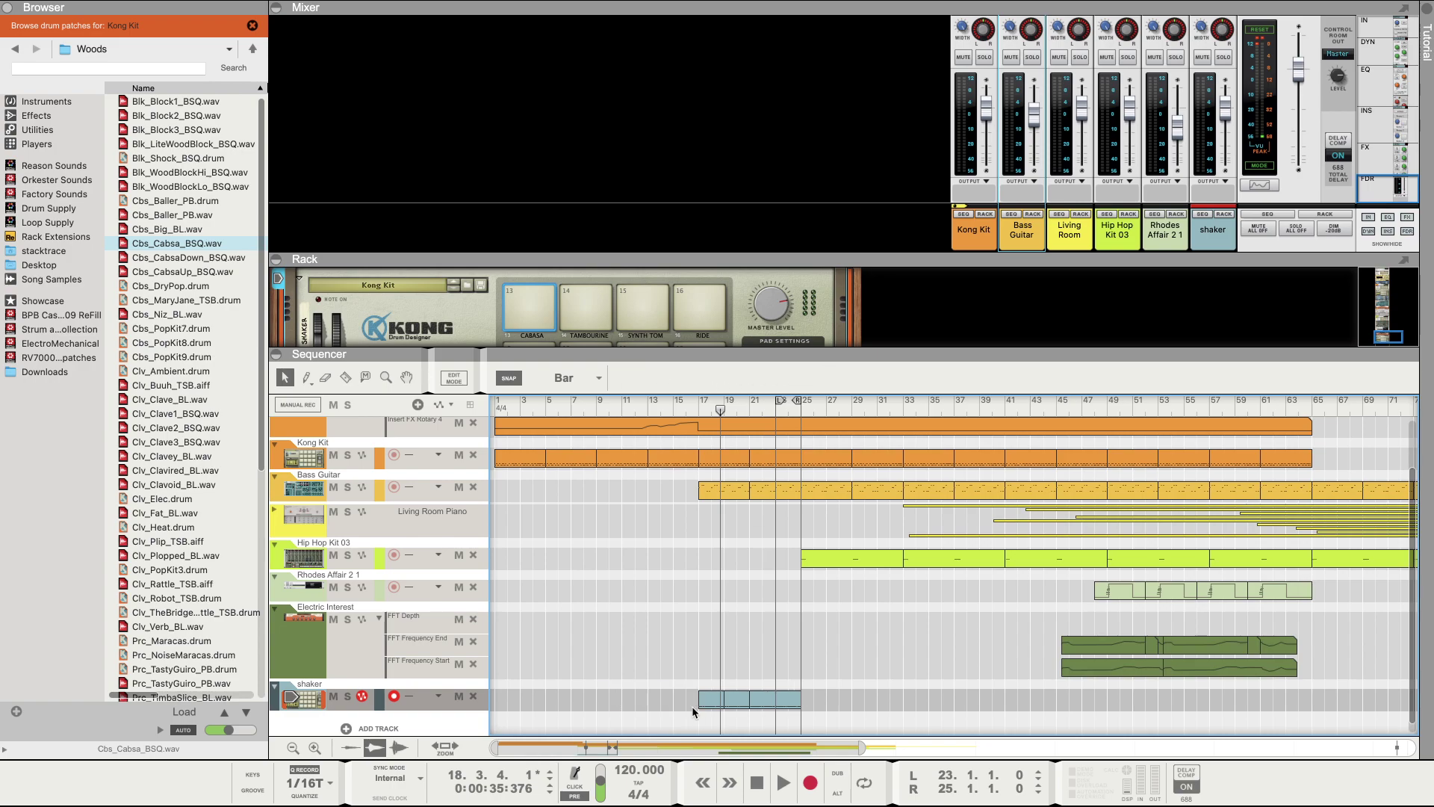
Step: Duplicate the shaker clip at bar 23 repeatedly to fill the track up to bar 65
click(788, 698)
key(ctrl+d)
key(ctrl+d)
key(ctrl+d)
key(ctrl+d)
key(ctrl+d)
key(ctrl+d)
key(ctrl+d)
key(ctrl+d)
key(ctrl+d)
key(ctrl+d)
key(ctrl+d)
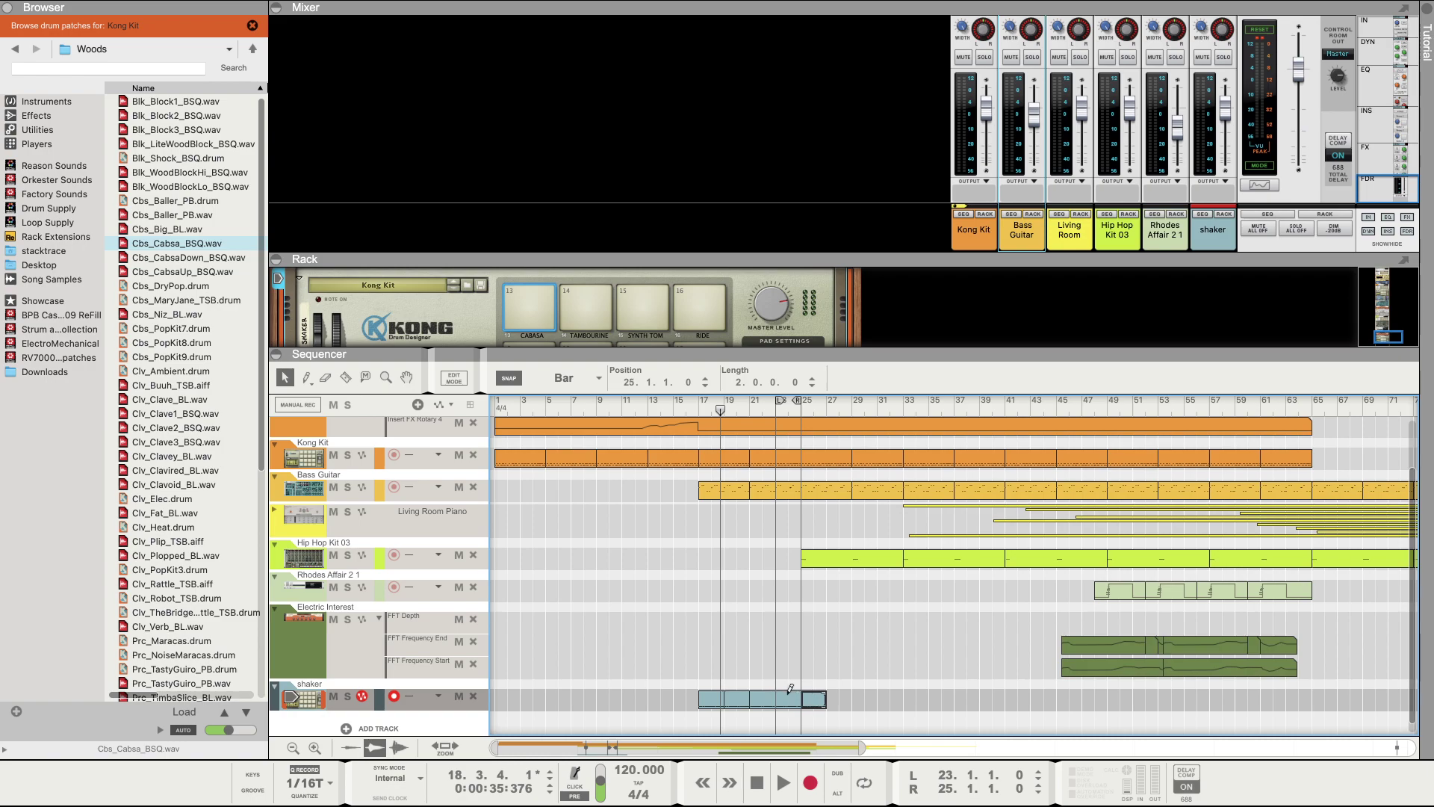
key(ctrl+d)
key(ctrl+d)
key(ctrl+d)
key(ctrl+d)
key(ctrl+d)
key(ctrl+d)
key(ctrl+d)
key(ctrl+d)
key(ctrl+d)
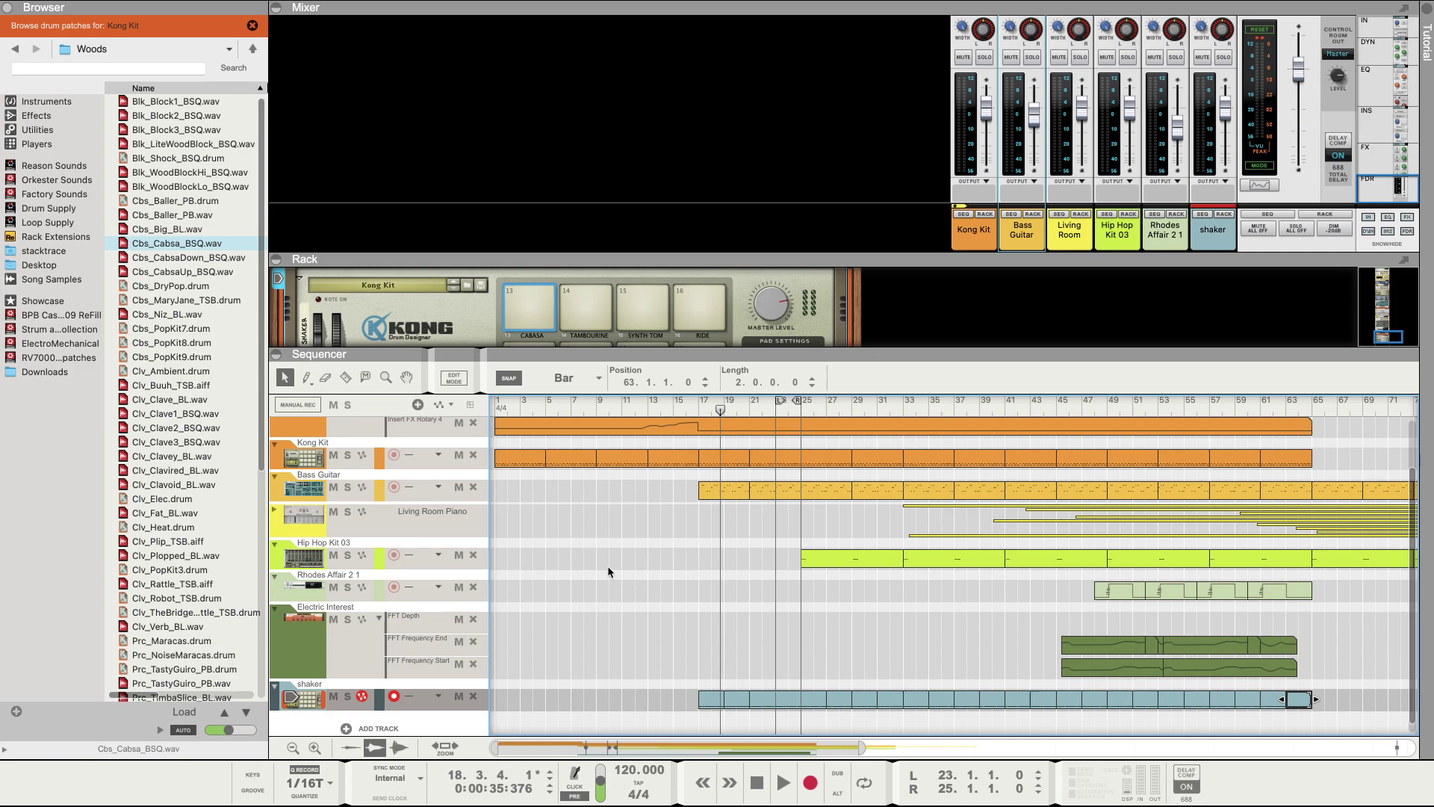
Step: Save the song
scroll(608, 553, down, 1)
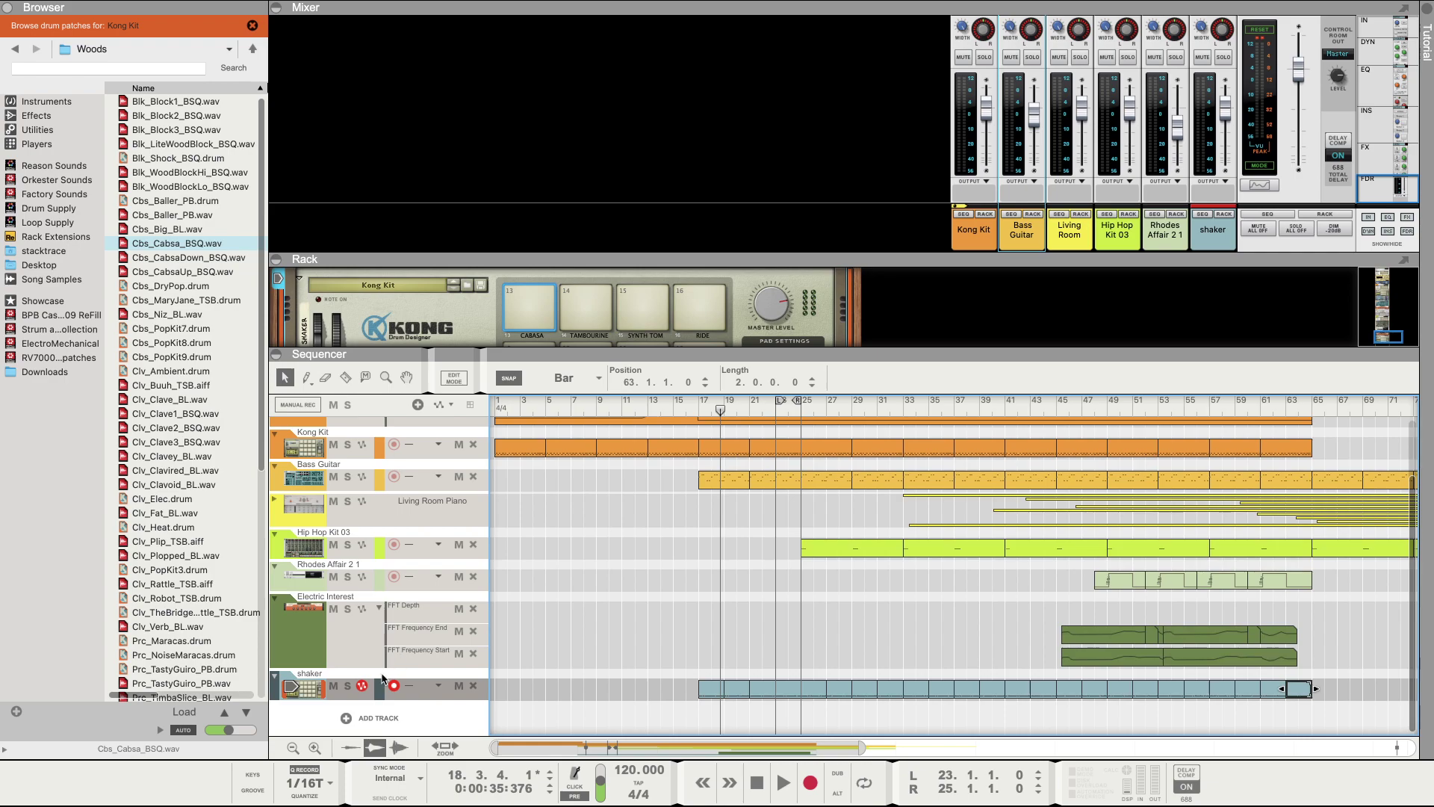
mouse_move(185, 6)
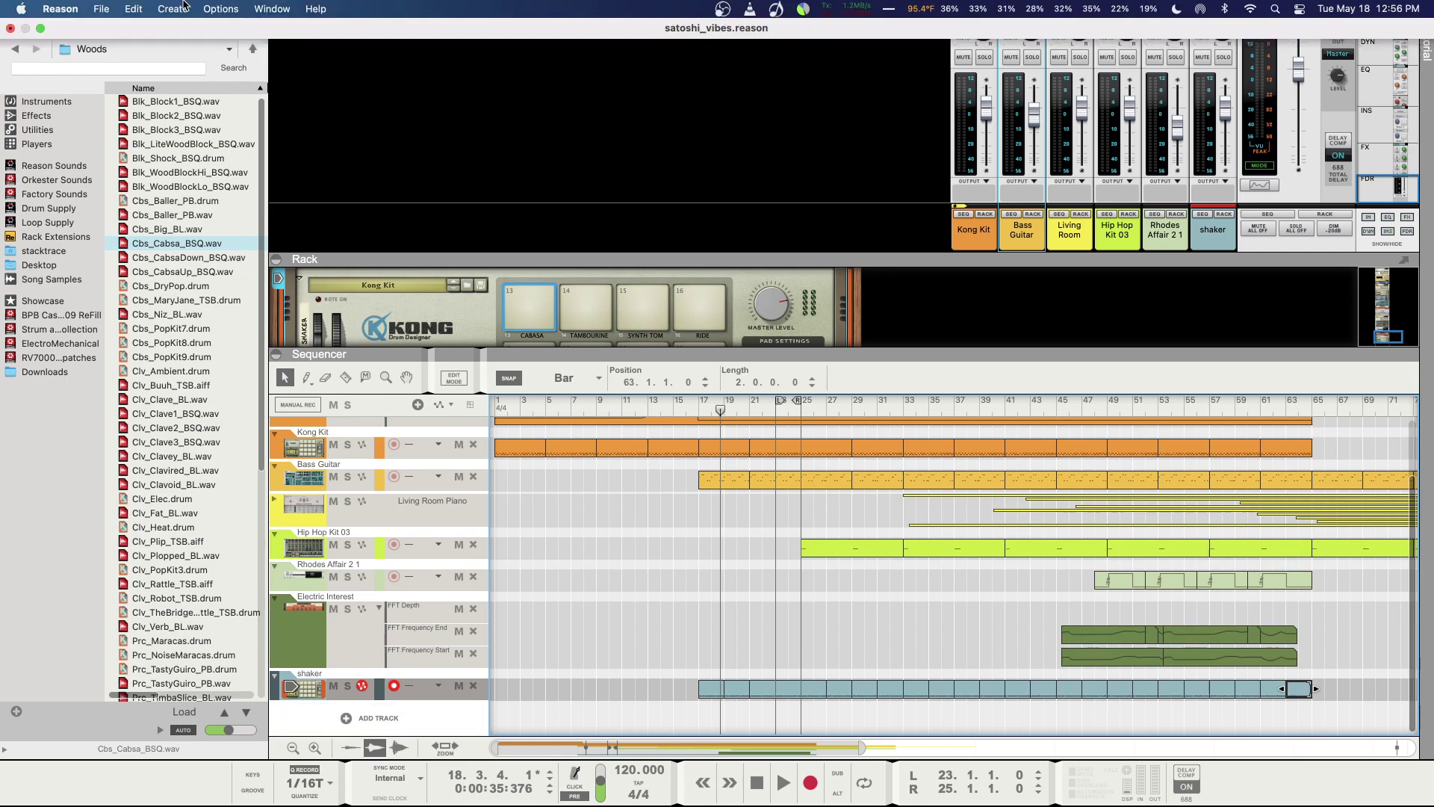
click(103, 8)
click(142, 129)
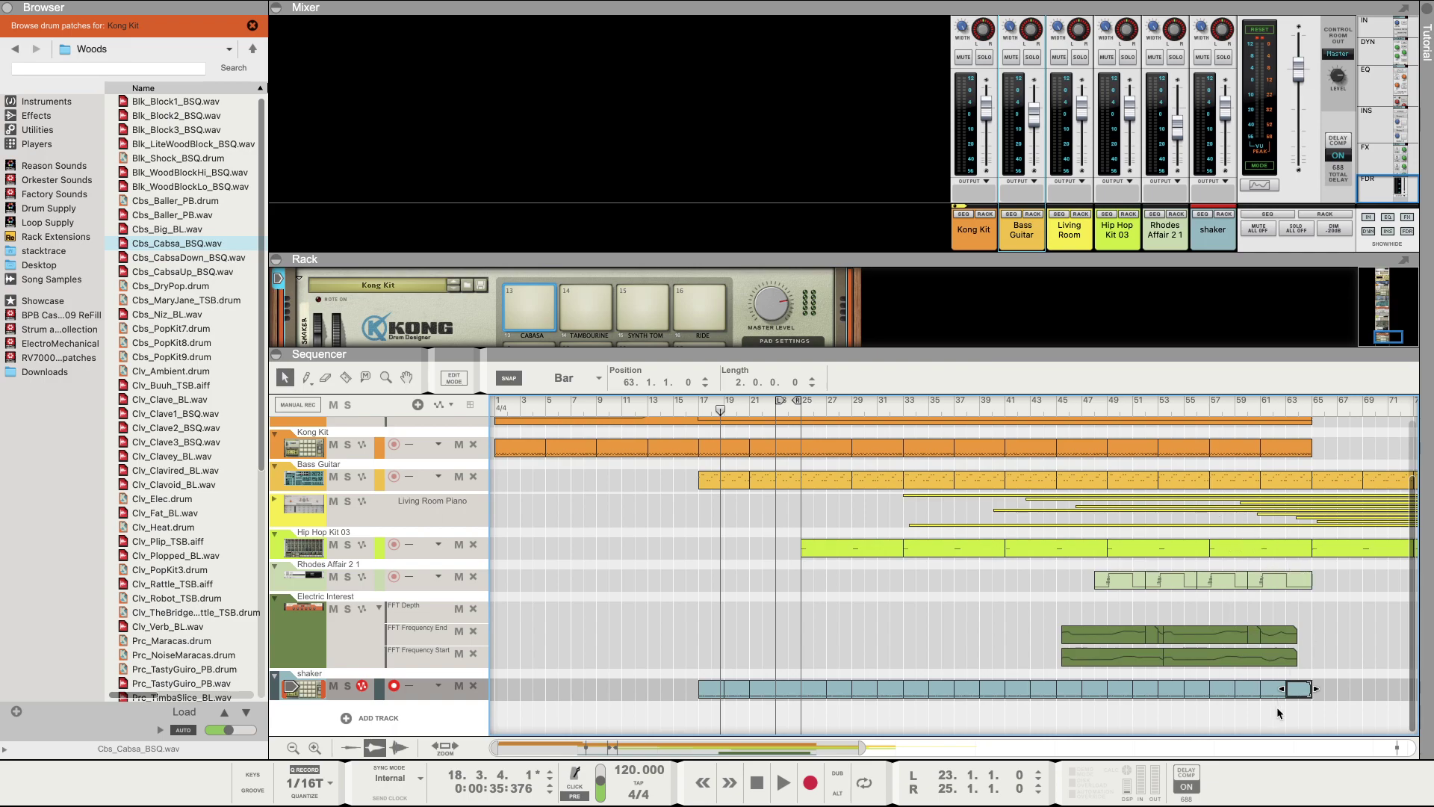
Step: Add a Europa Shapeshifting Synthesizer instrument track below the shaker track and enlarge the rack area to show the synth
click(363, 719)
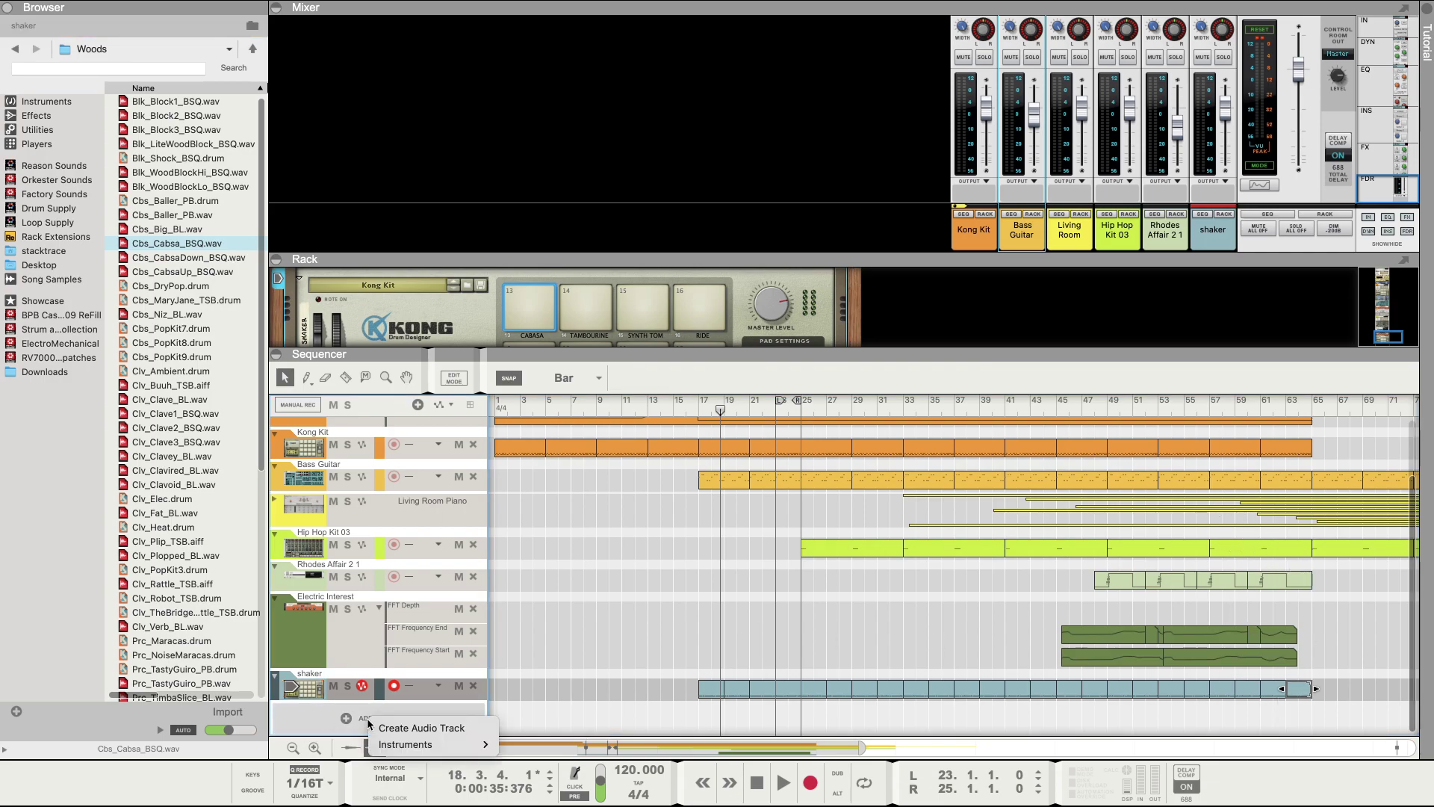
mouse_move(411, 744)
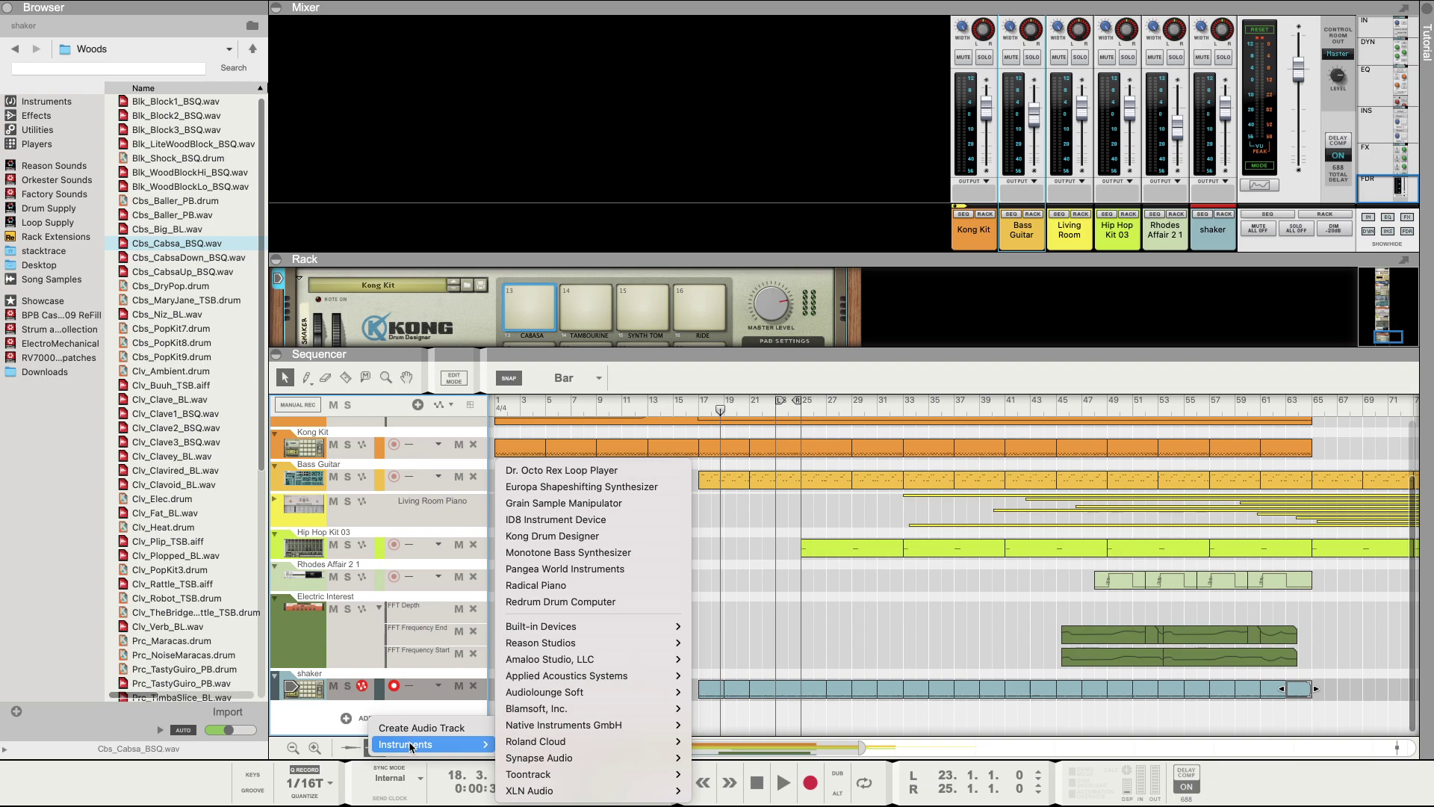
mouse_move(593, 723)
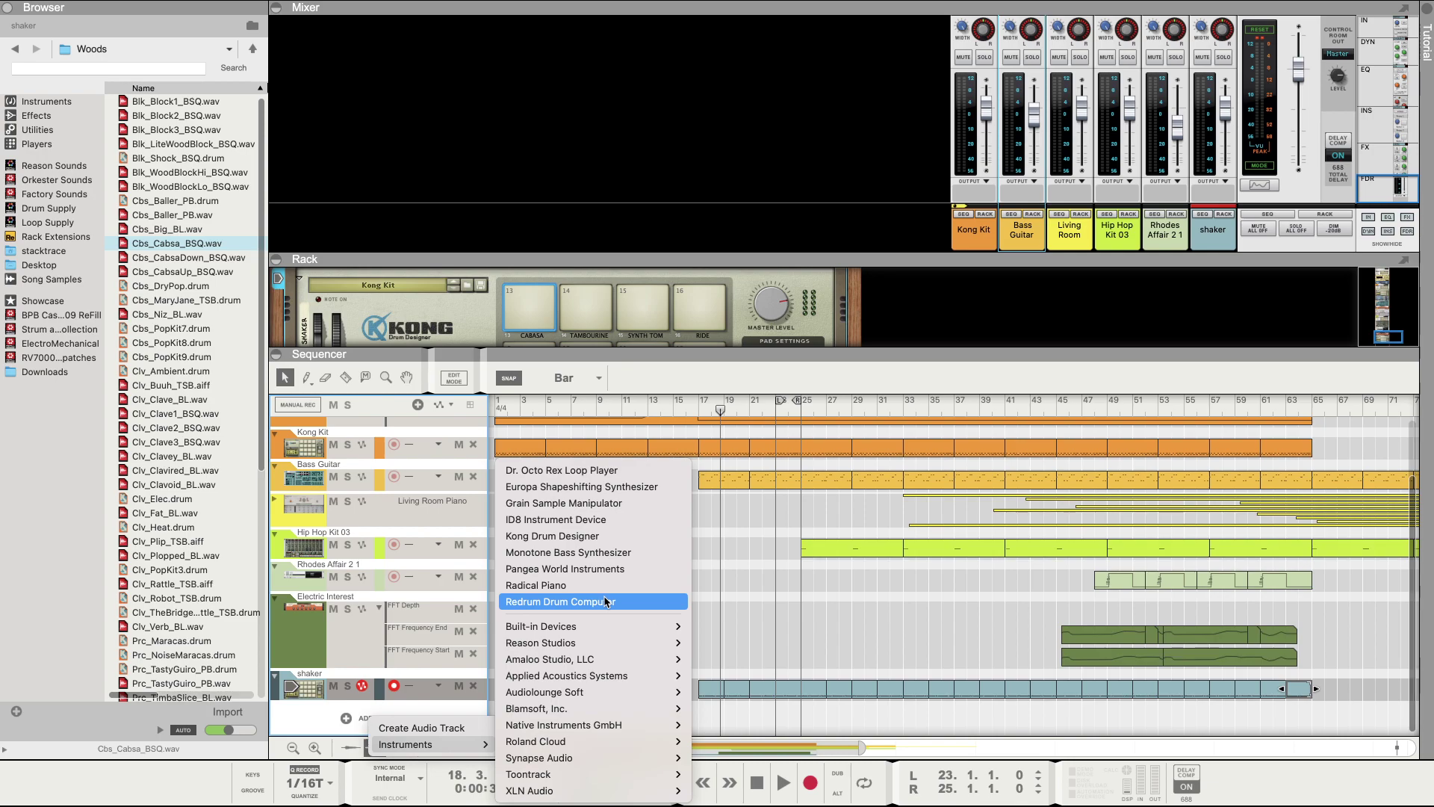
click(617, 493)
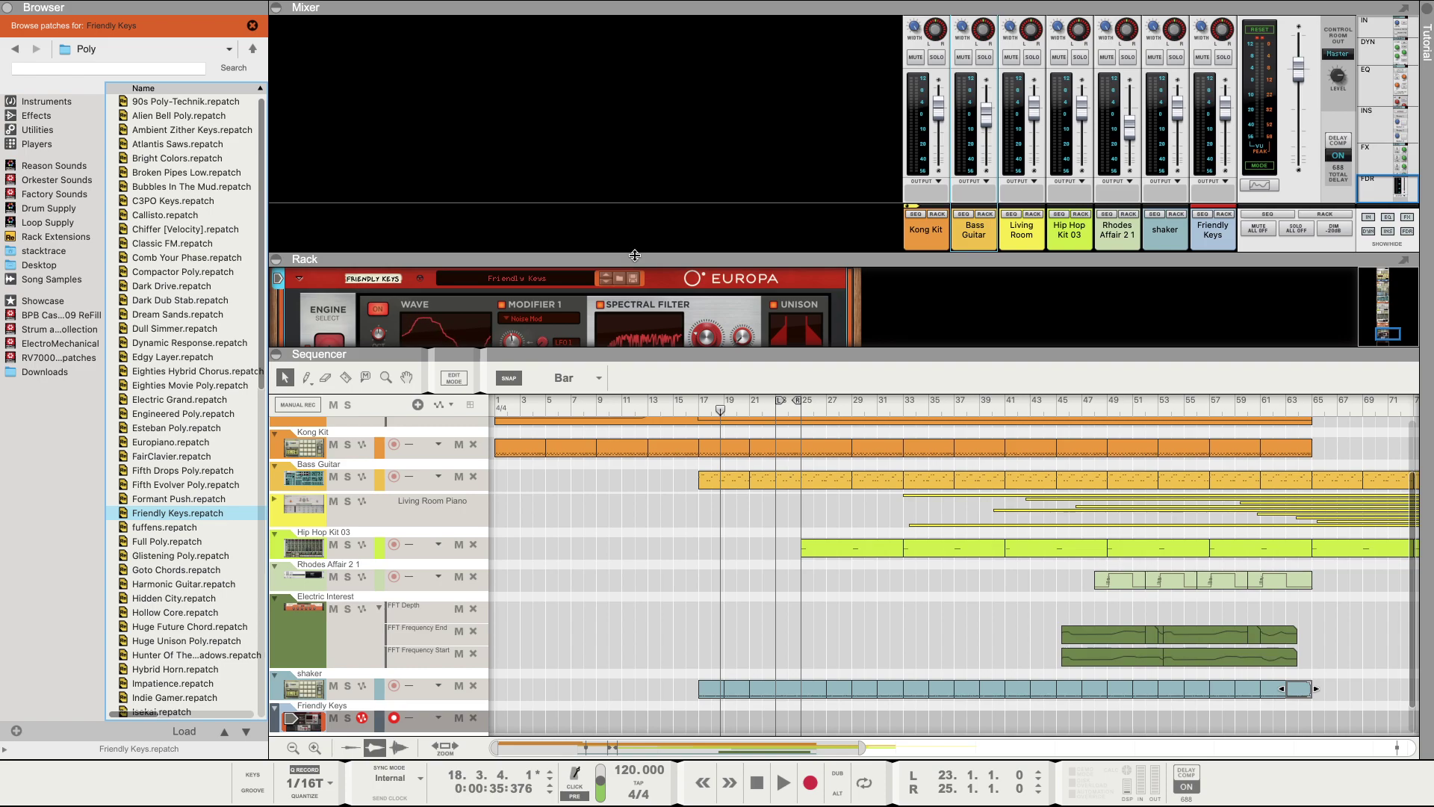
drag(633, 255, 637, 95)
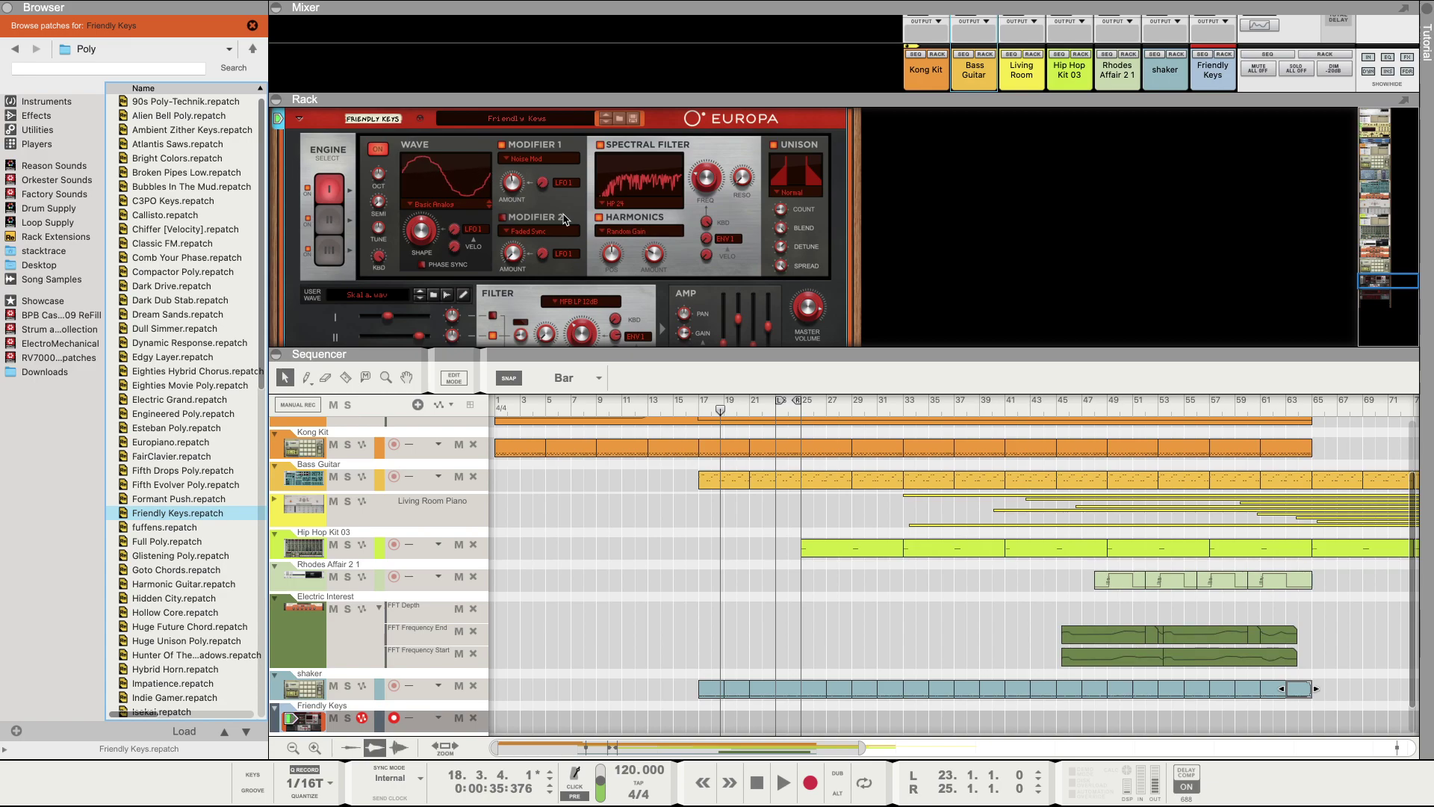
Step: Load the Jordgloben patch in Europa and set its Master Volume to -12.5 dB
click(805, 308)
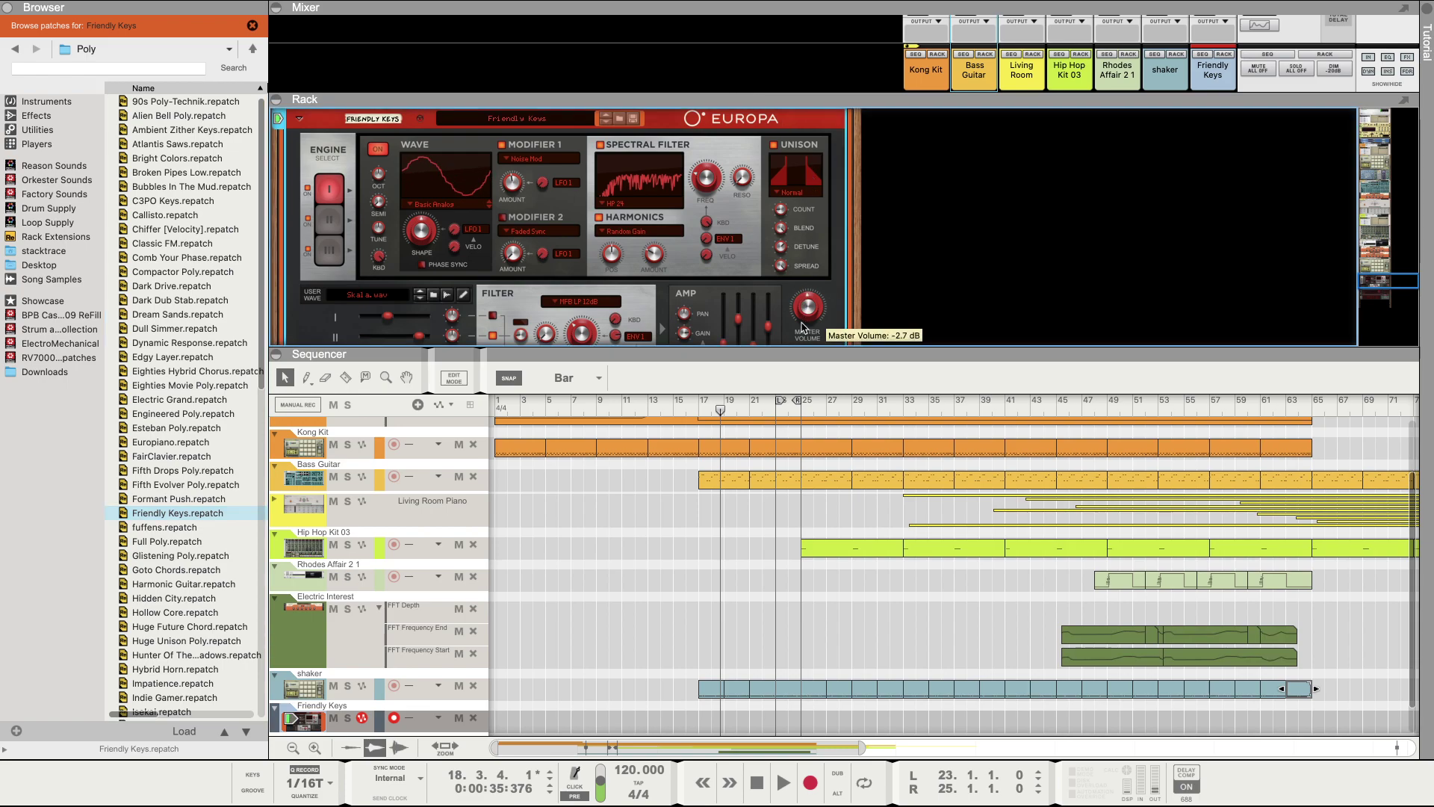
click(515, 121)
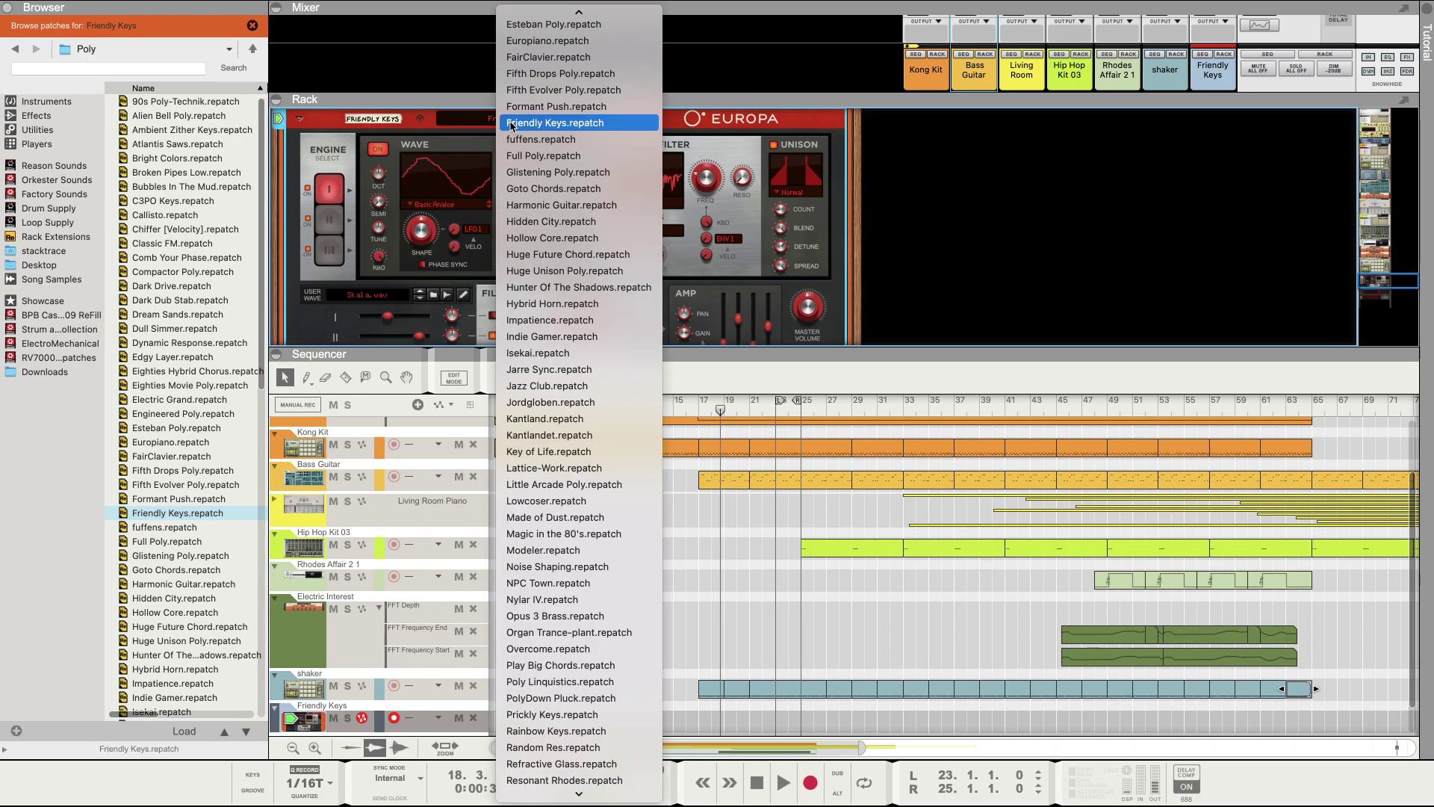
click(554, 403)
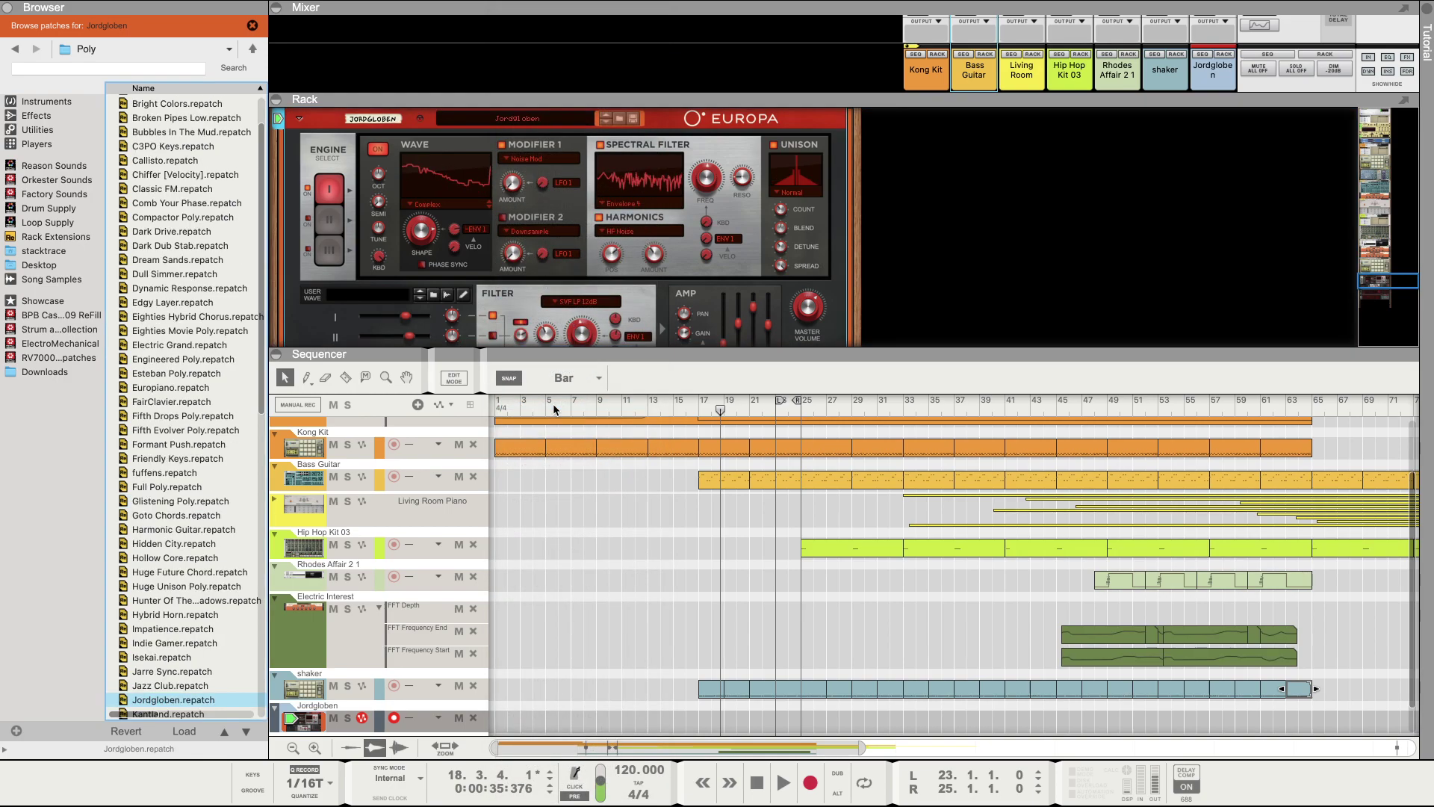
drag(806, 316, 804, 338)
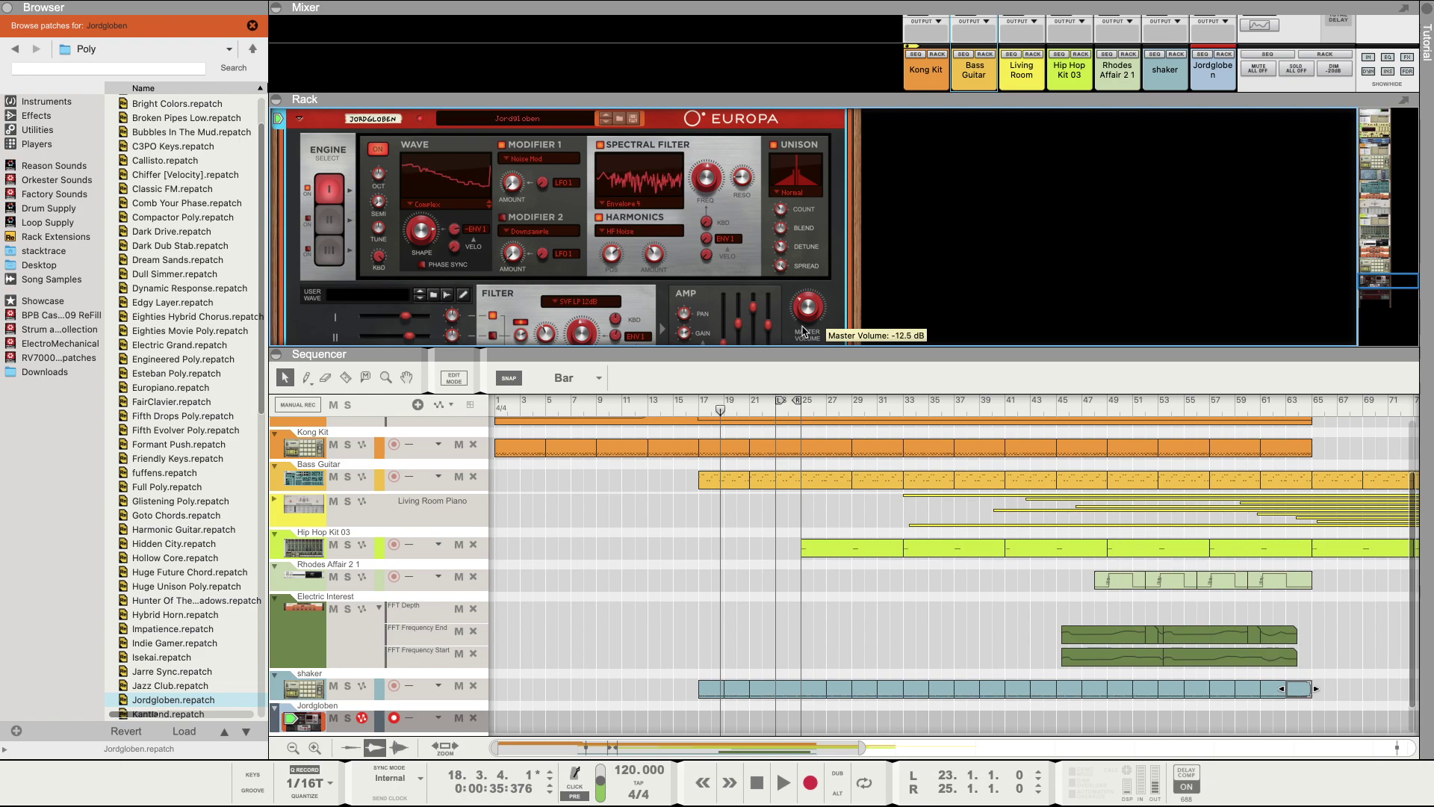
Step: Play the song from the beginning to try the Europa patch against the arrangement
click(752, 777)
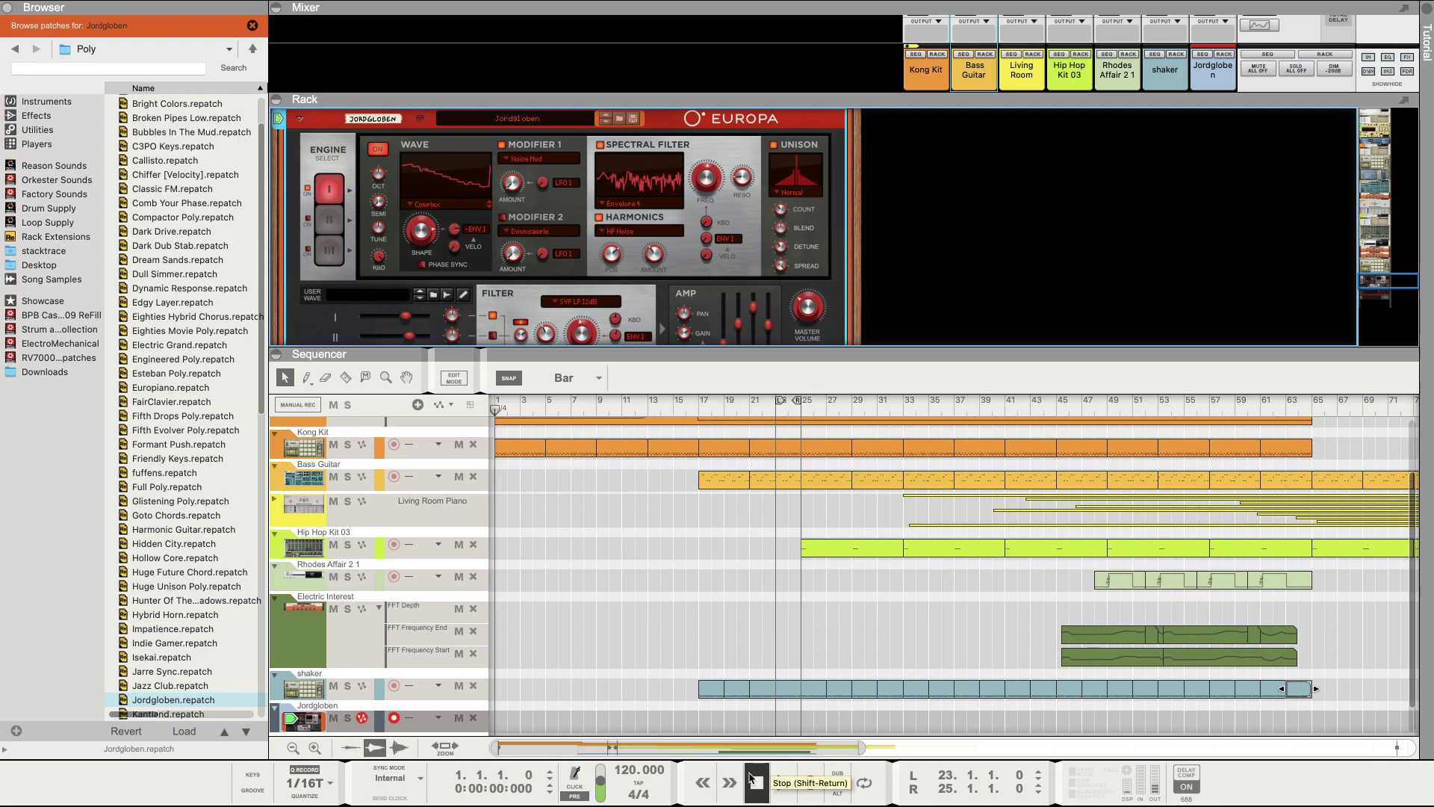
click(779, 782)
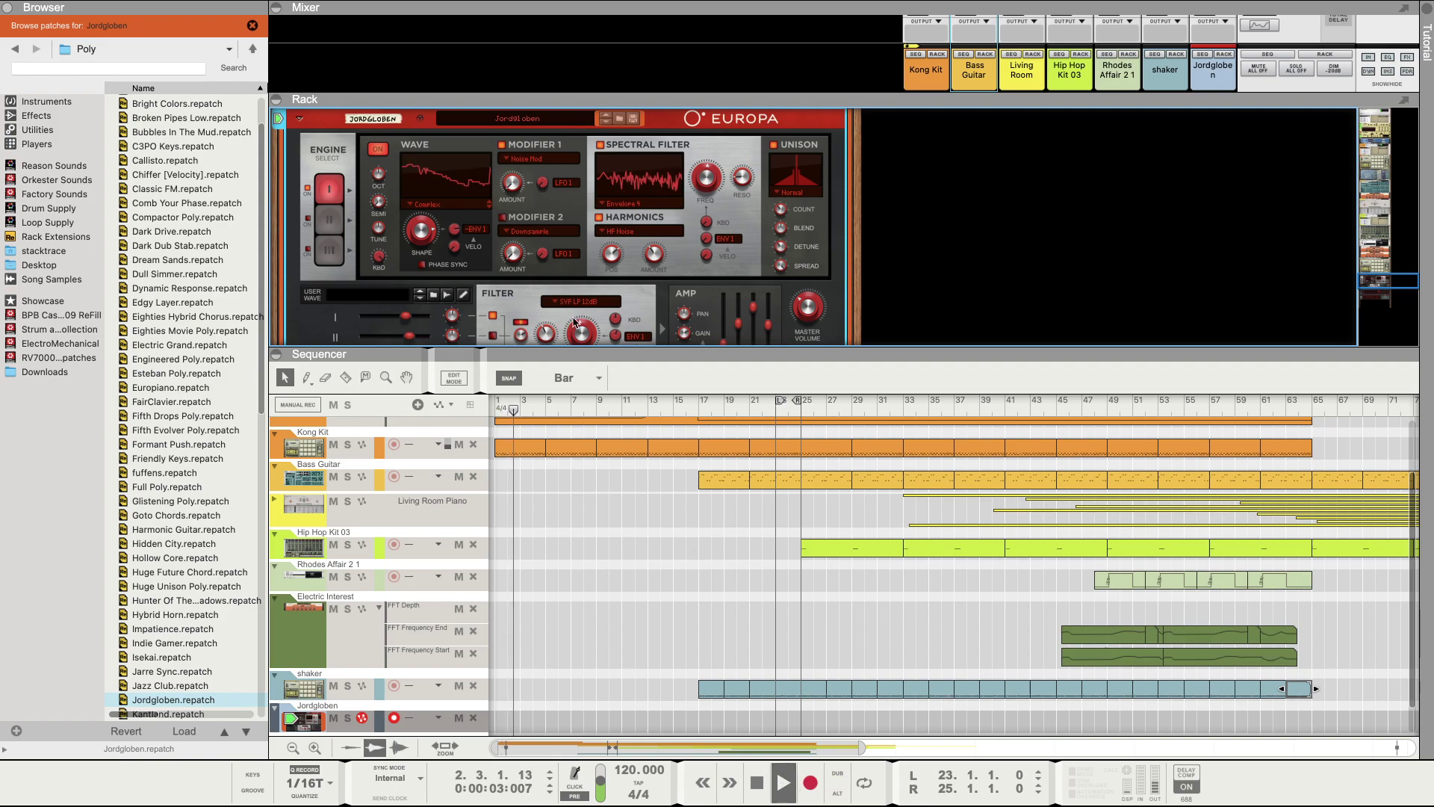
Step: Show Europa's Engine 2 and raise the Filter Freq to 128.9 Hz while auditioning the song from bar 32
click(329, 219)
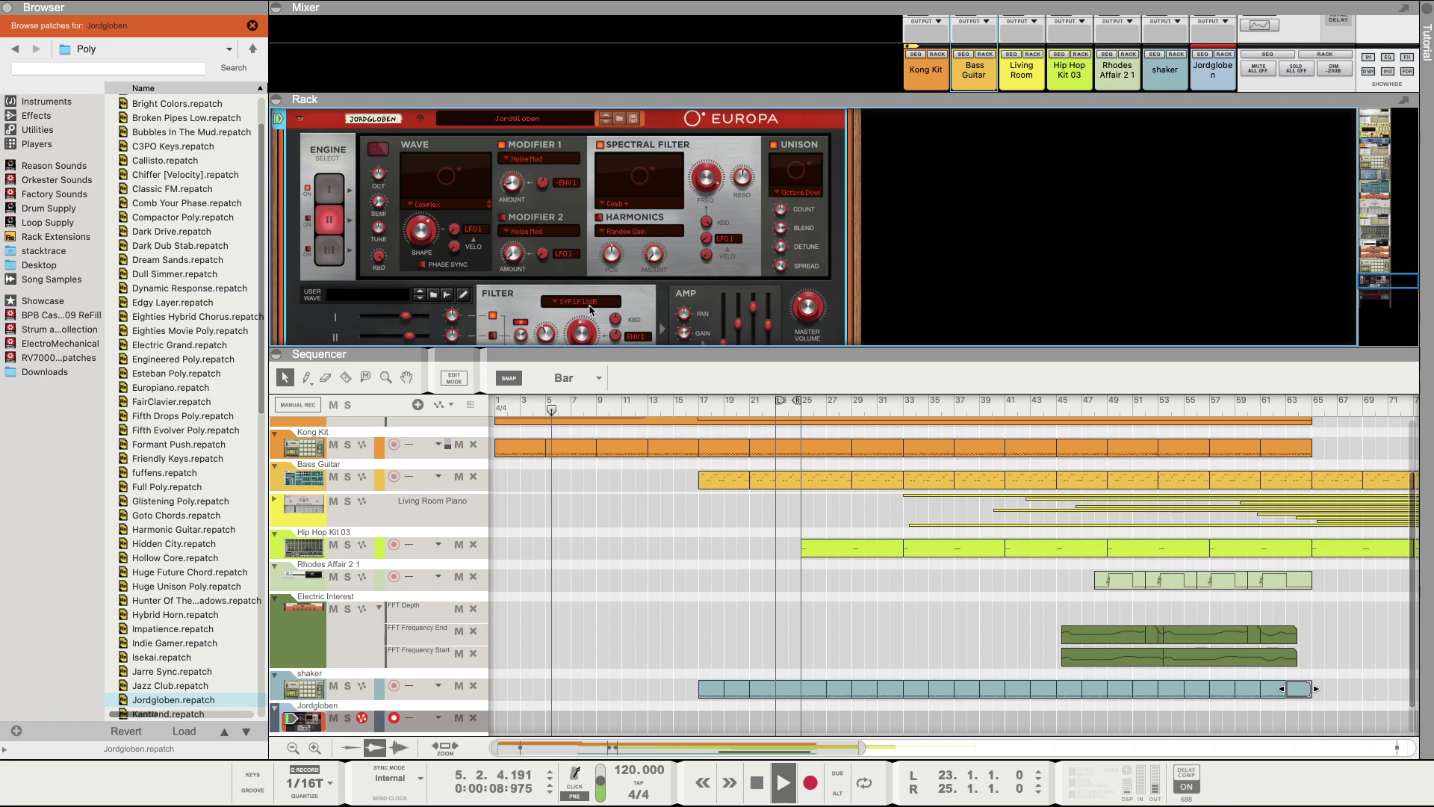
mouse_move(583, 332)
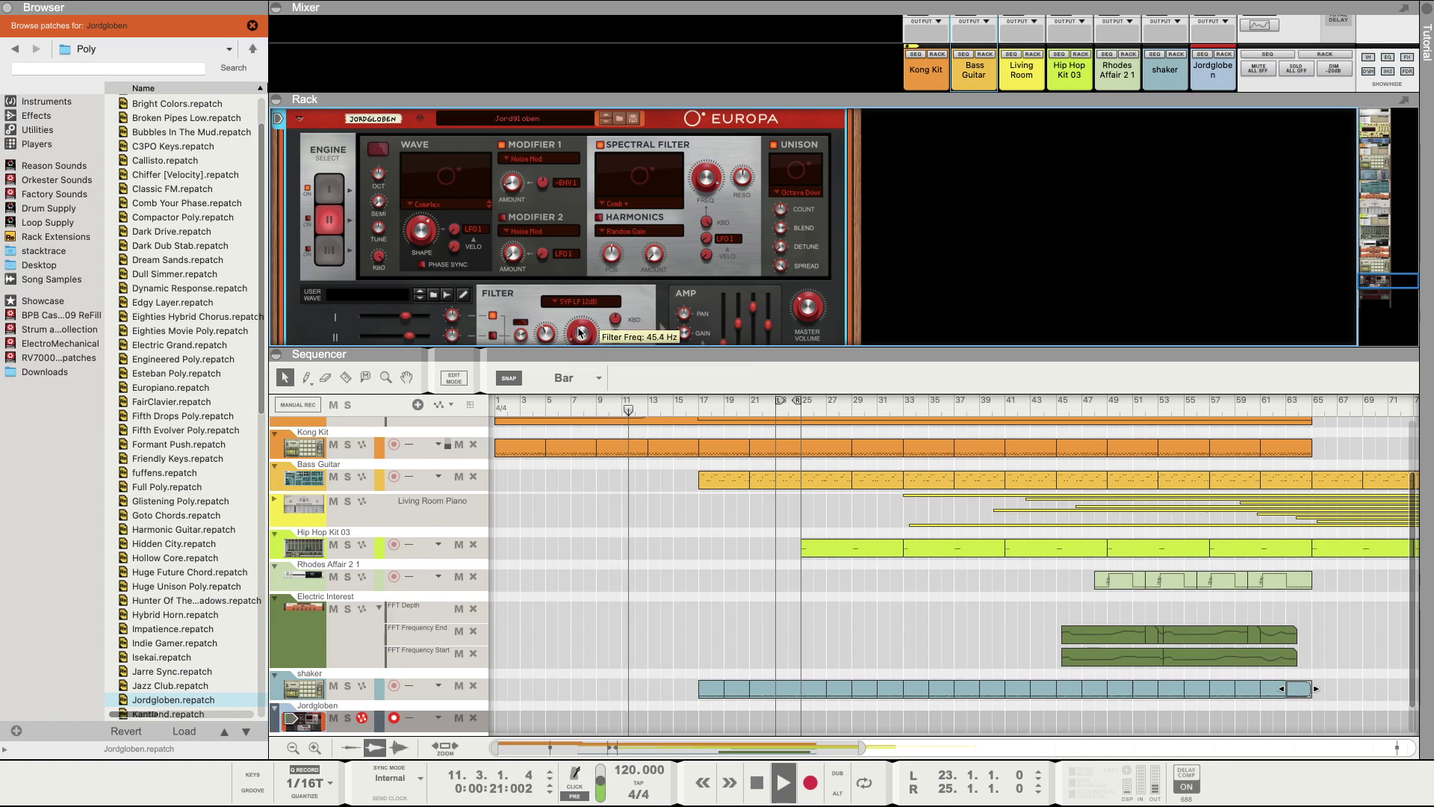
drag(581, 331, 581, 326)
click(887, 409)
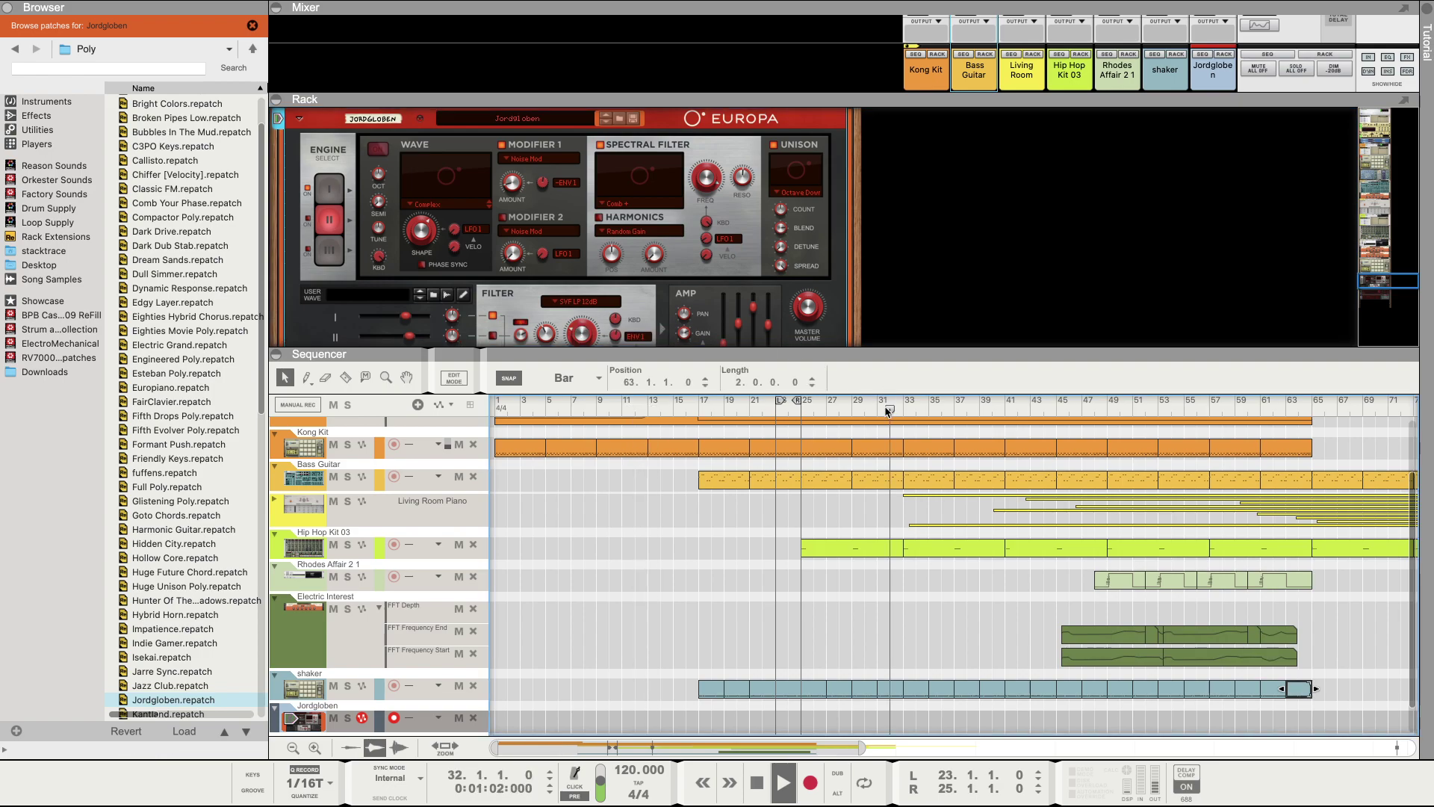
click(582, 329)
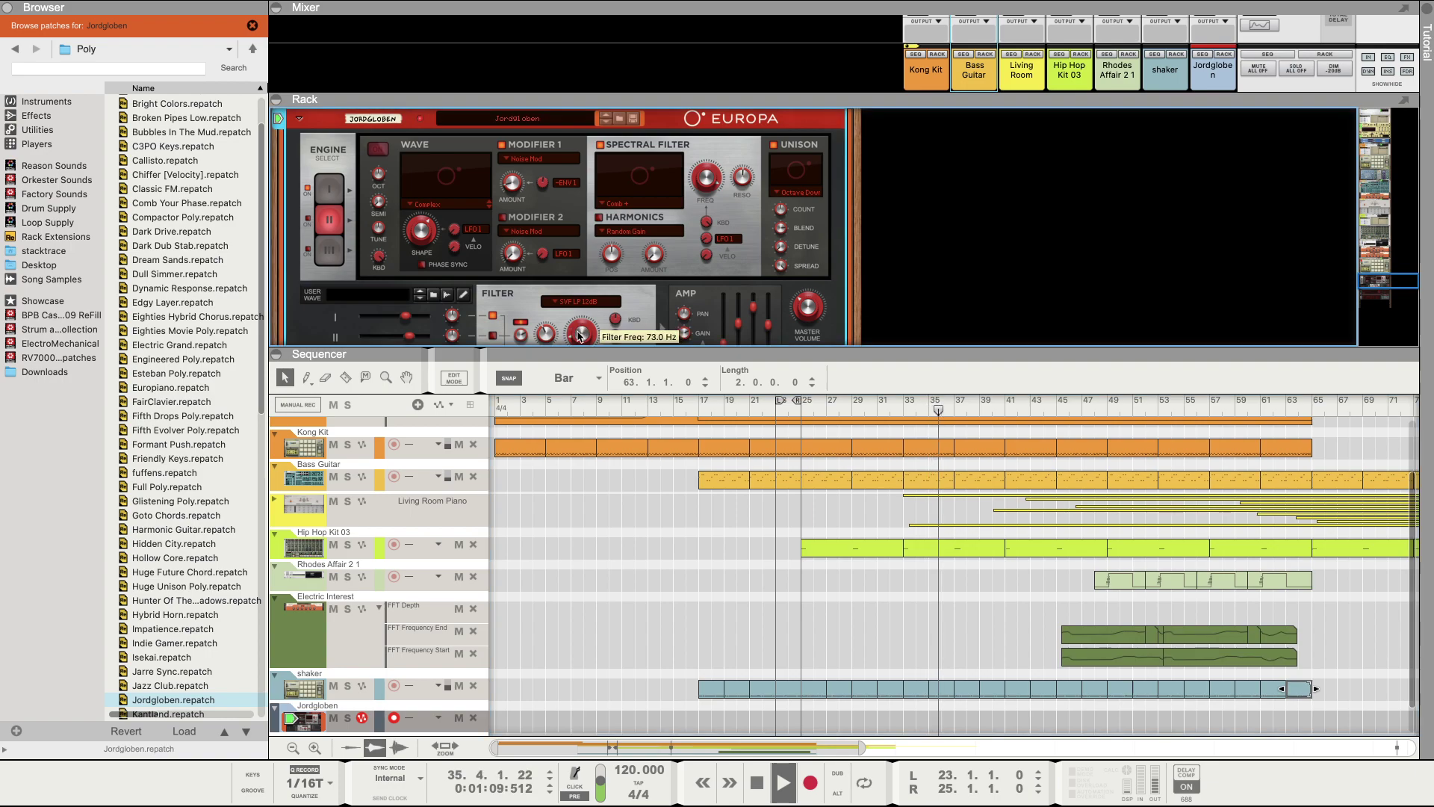
drag(580, 336, 580, 333)
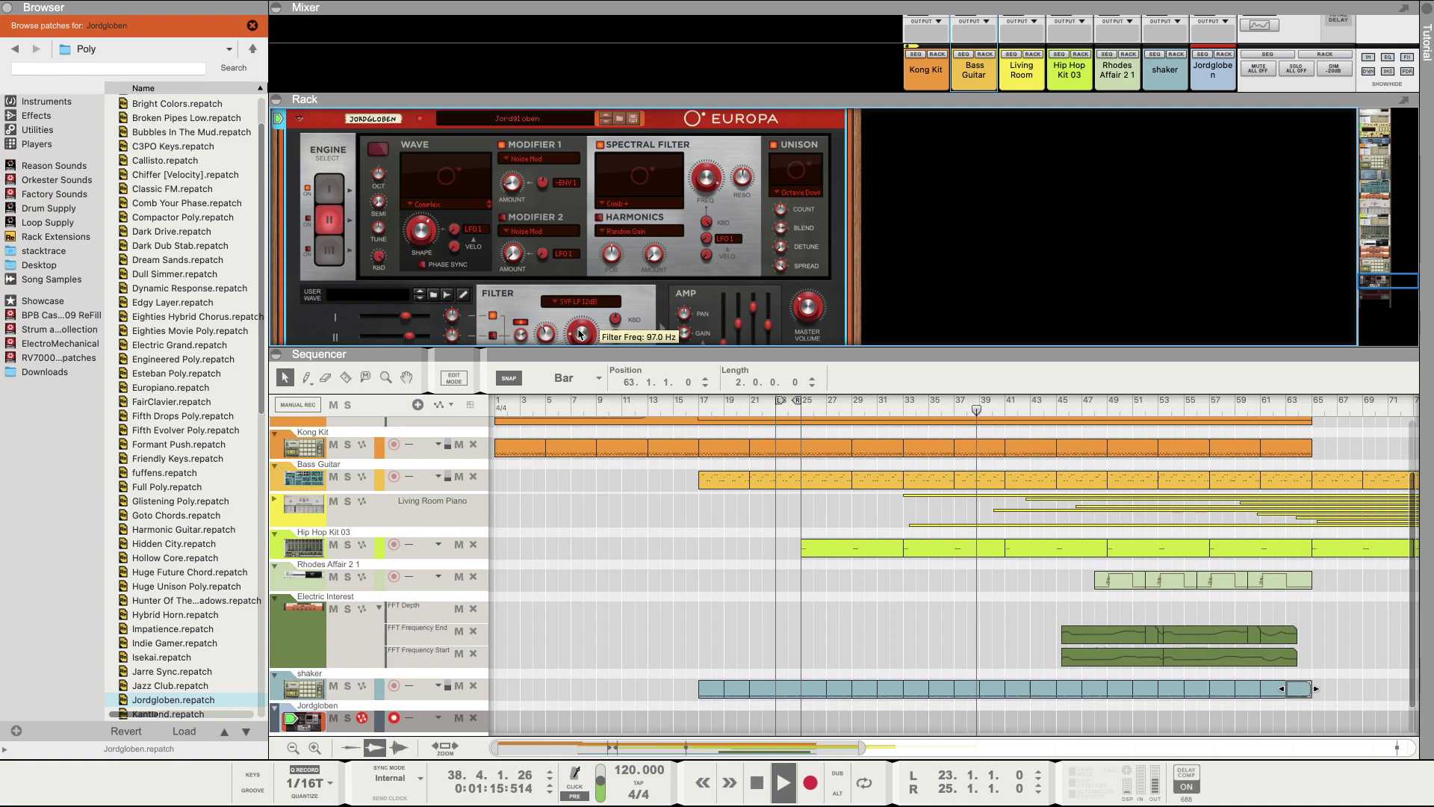
mouse_move(580, 334)
mouse_down()
mouse_move(582, 303)
mouse_move(575, 333)
mouse_up()
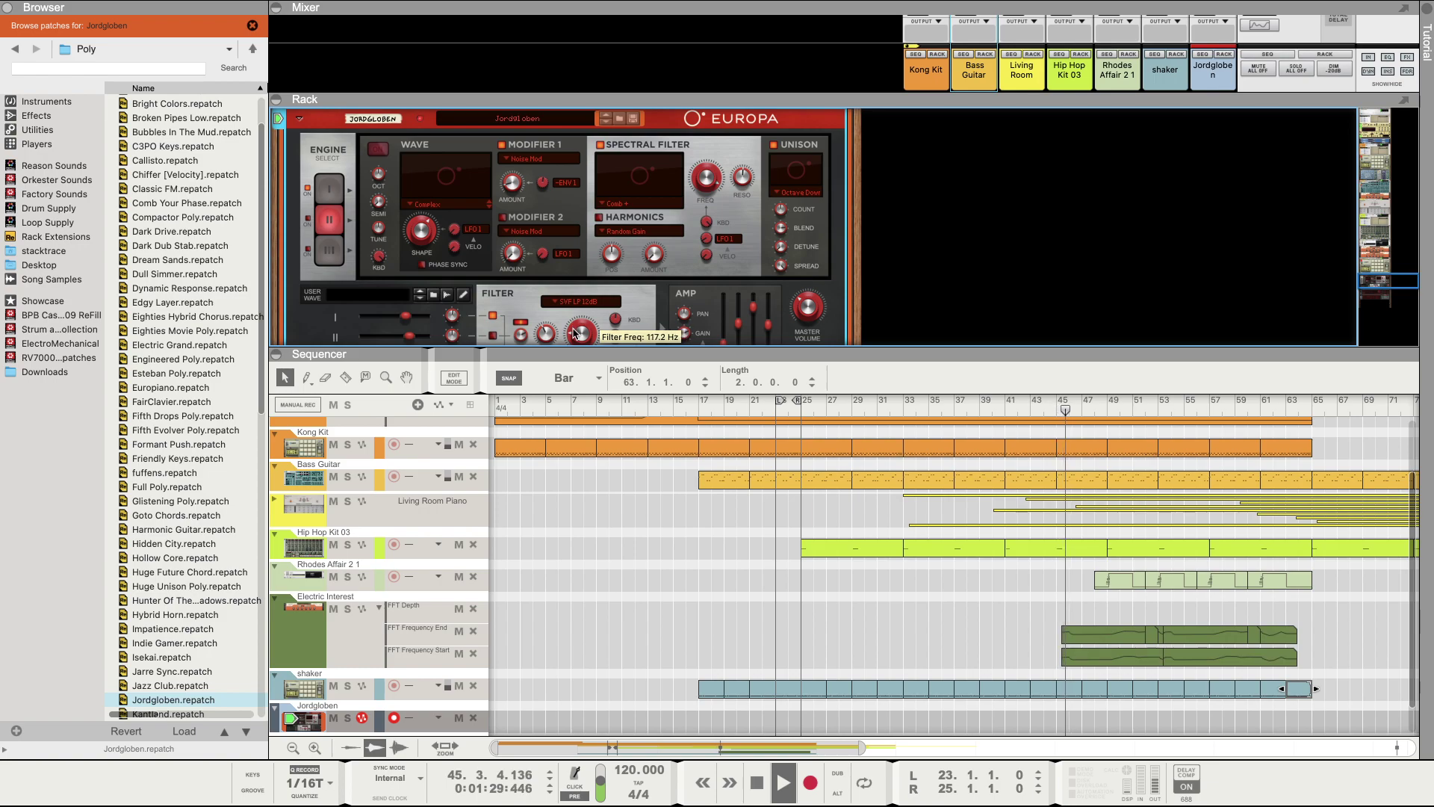
drag(576, 334, 576, 333)
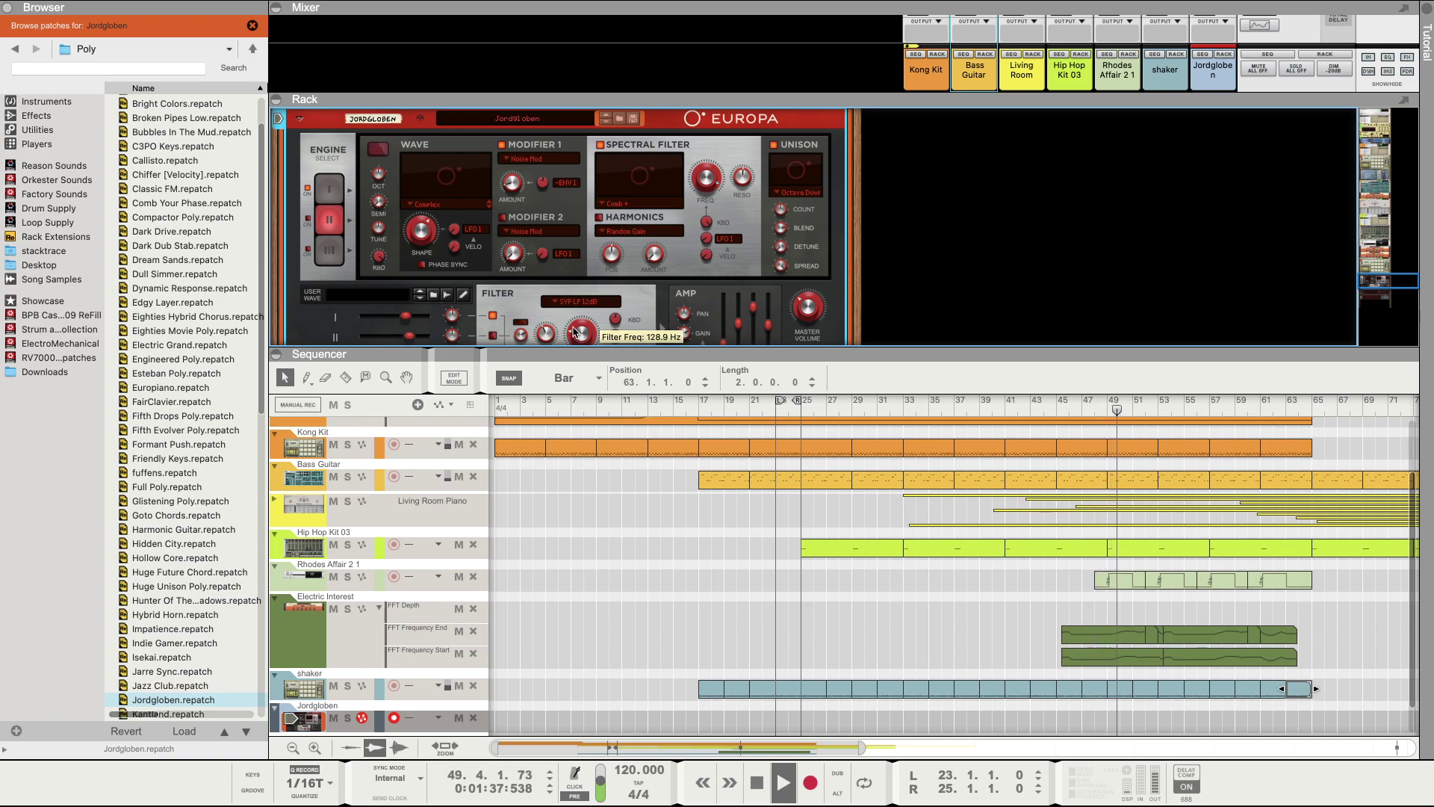
click(758, 782)
Step: Look over Europa's Engine 2, filter, envelope, modulation and reverb settings with the song positioned at bar 45
scroll(994, 539, down, 2)
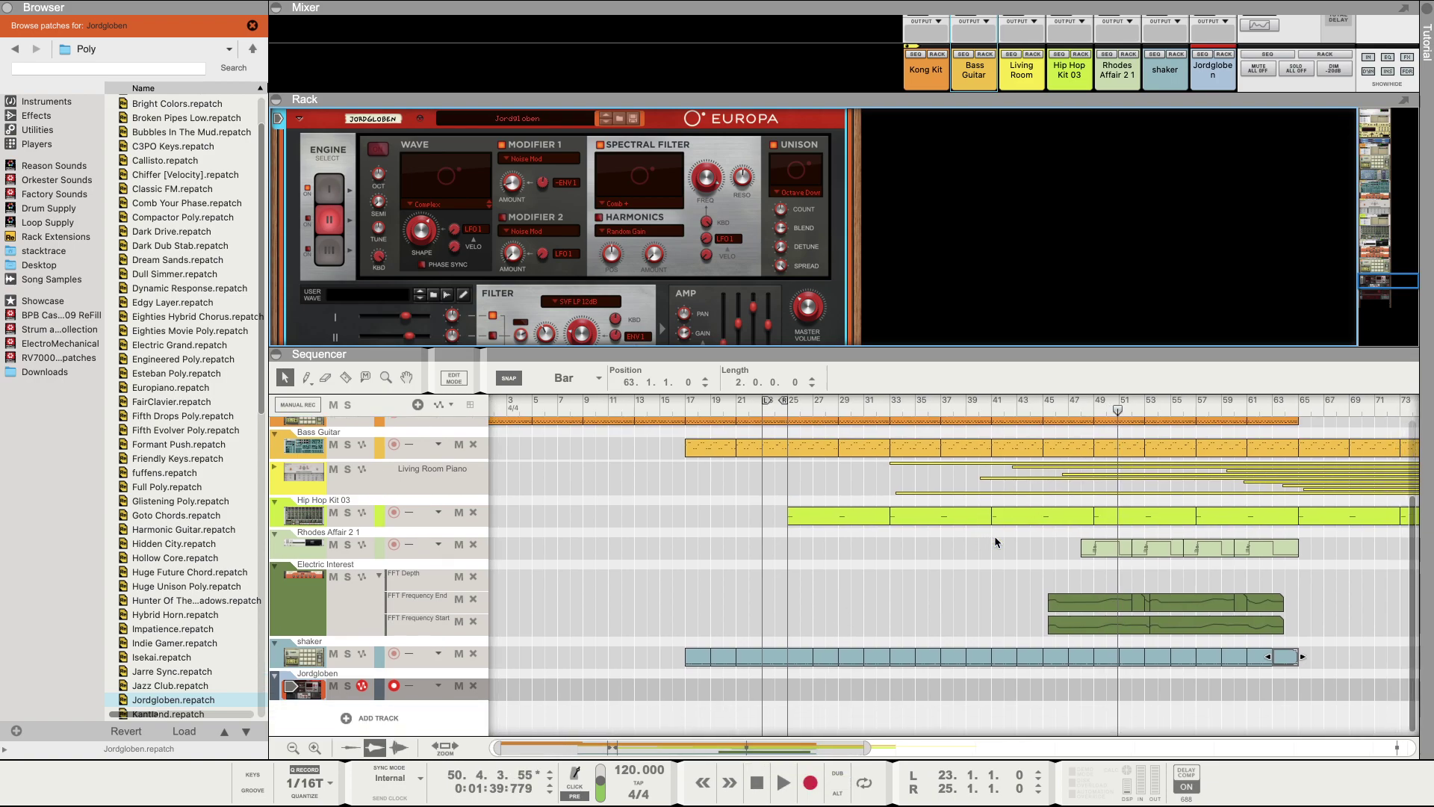
click(1051, 413)
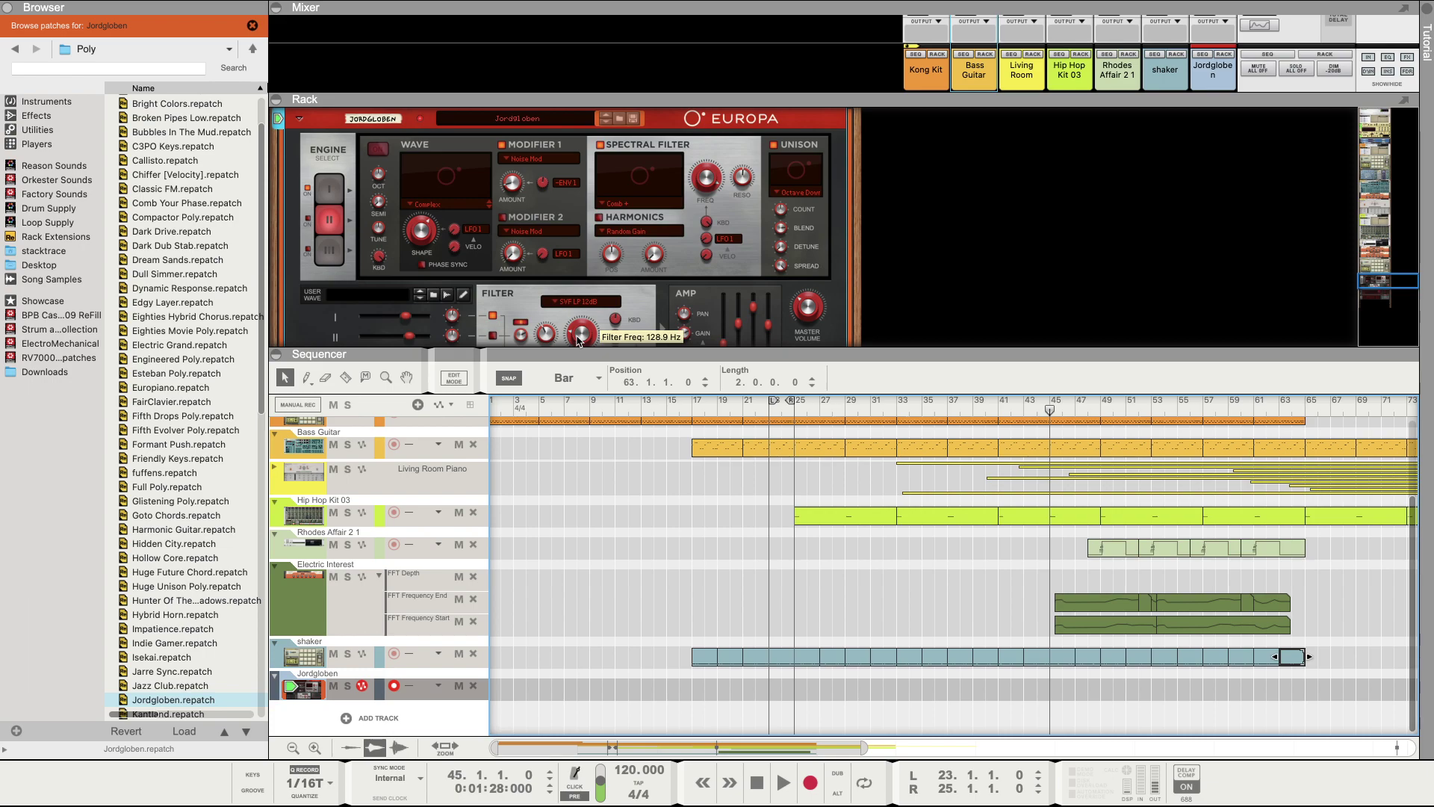
click(781, 265)
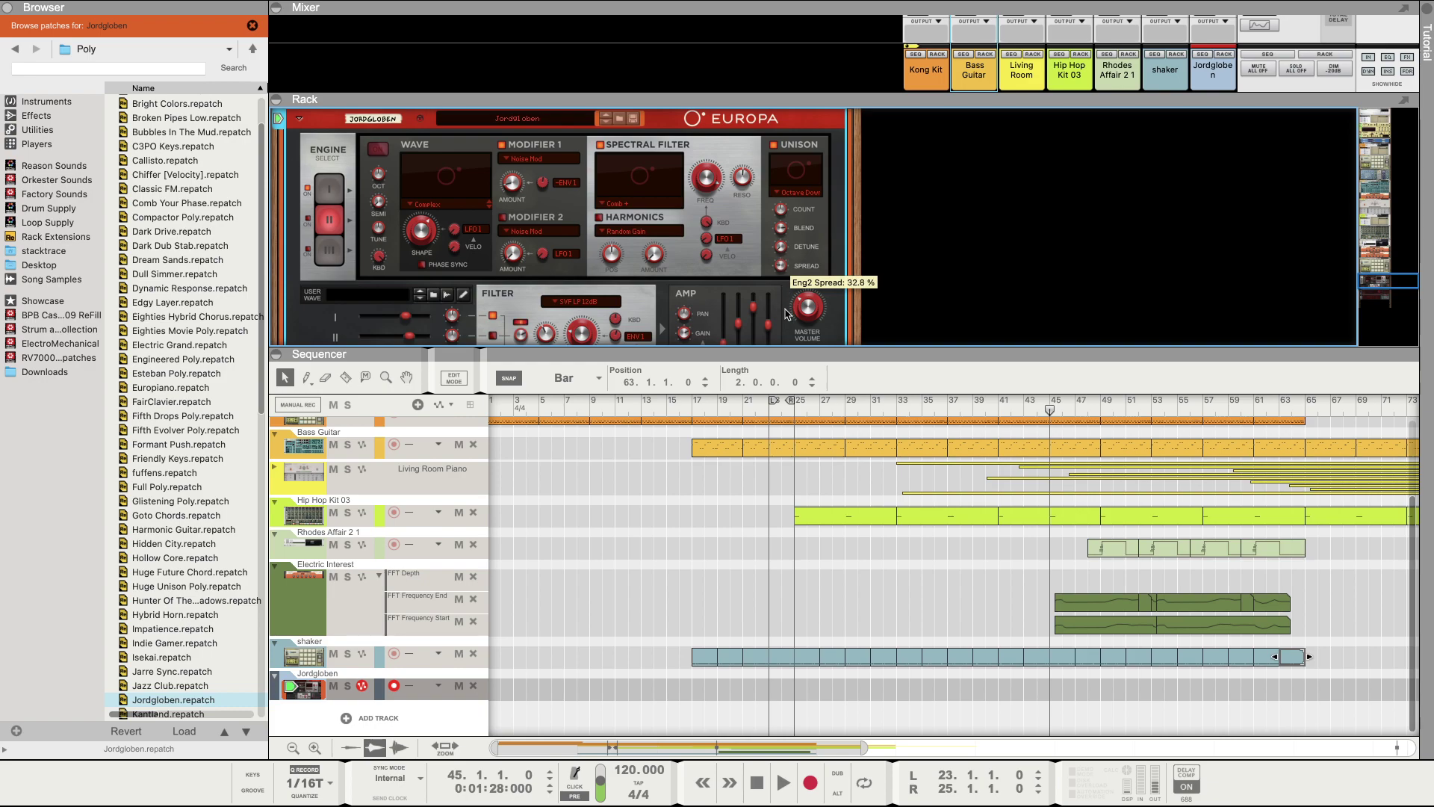
scroll(676, 239, down, 3)
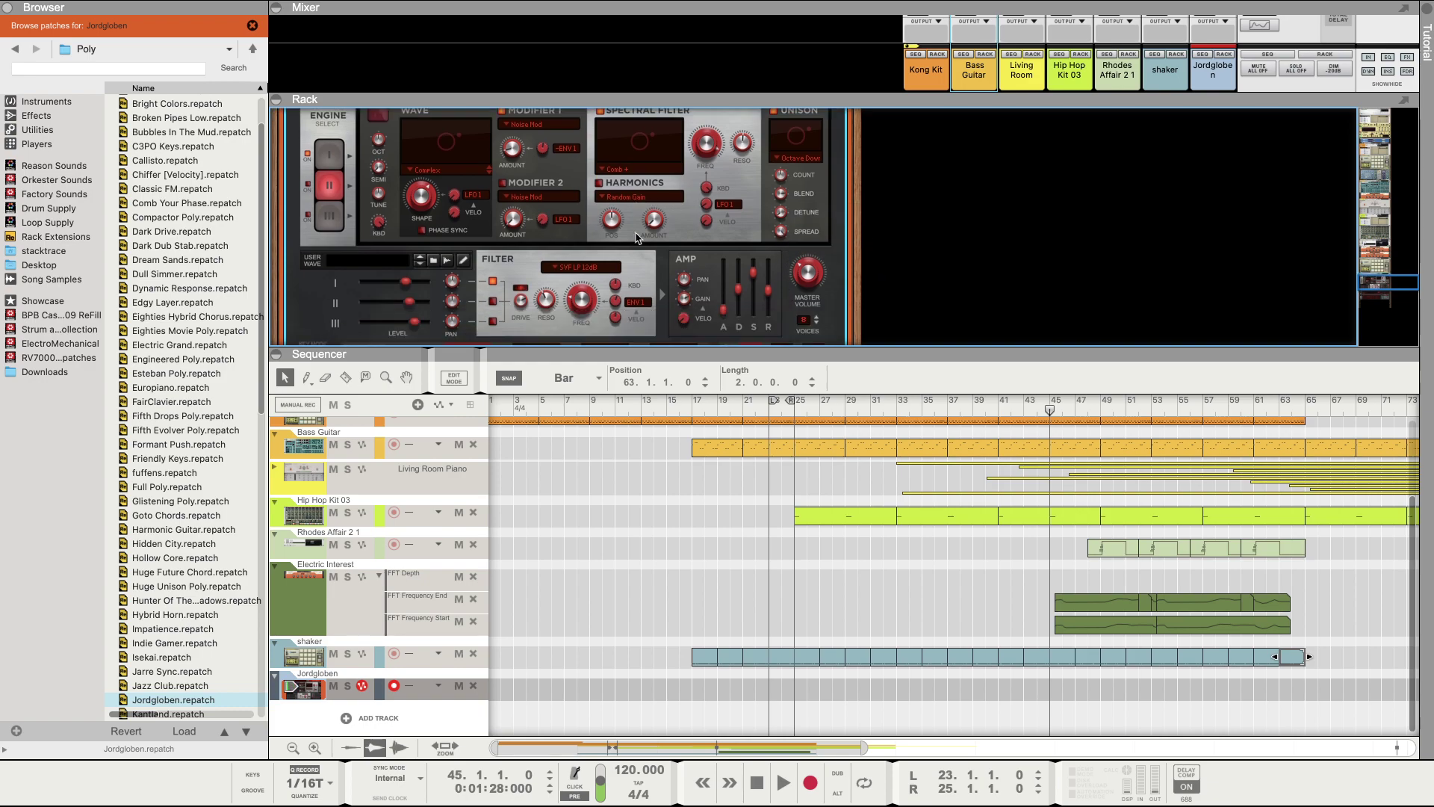
scroll(637, 237, down, 2)
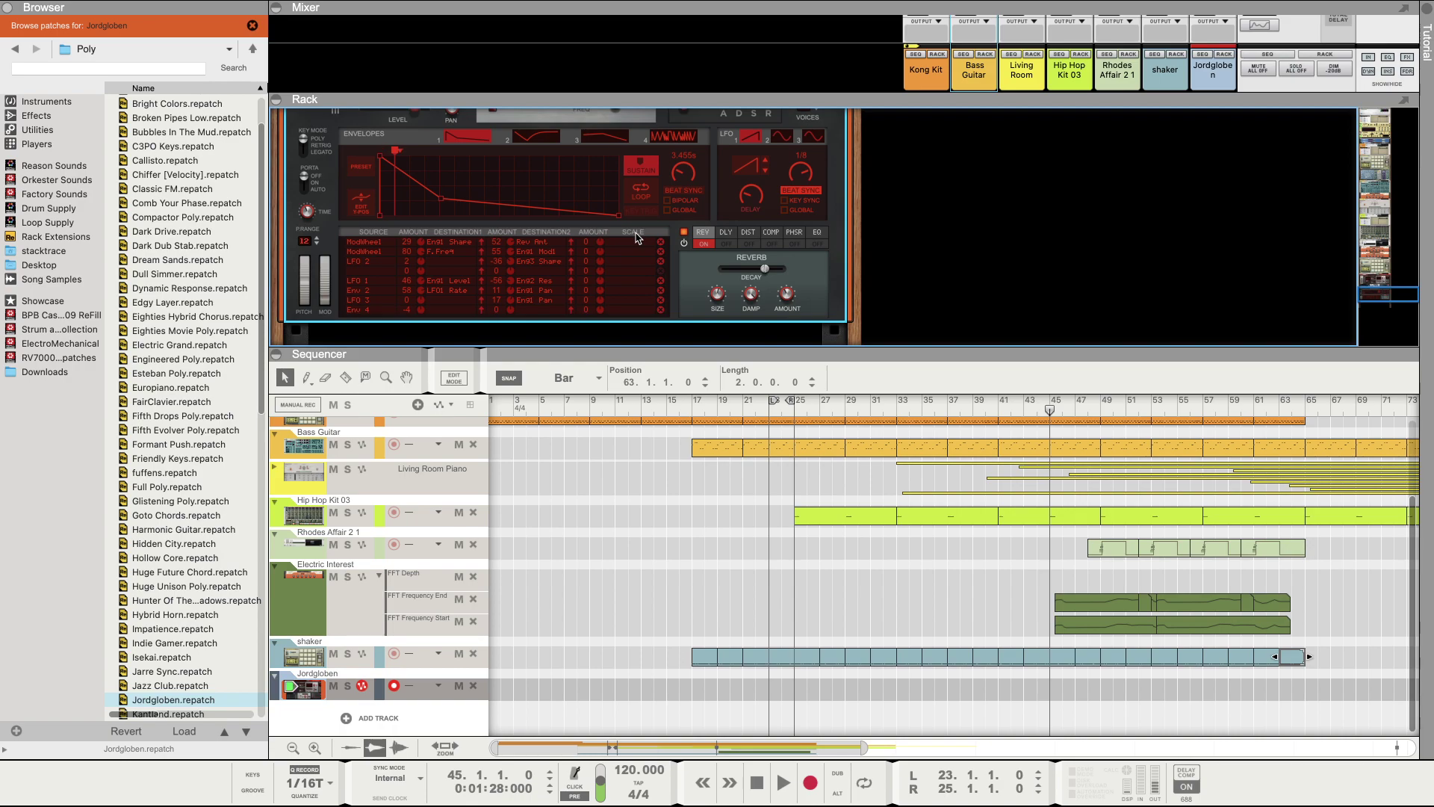
scroll(637, 237, up, 5)
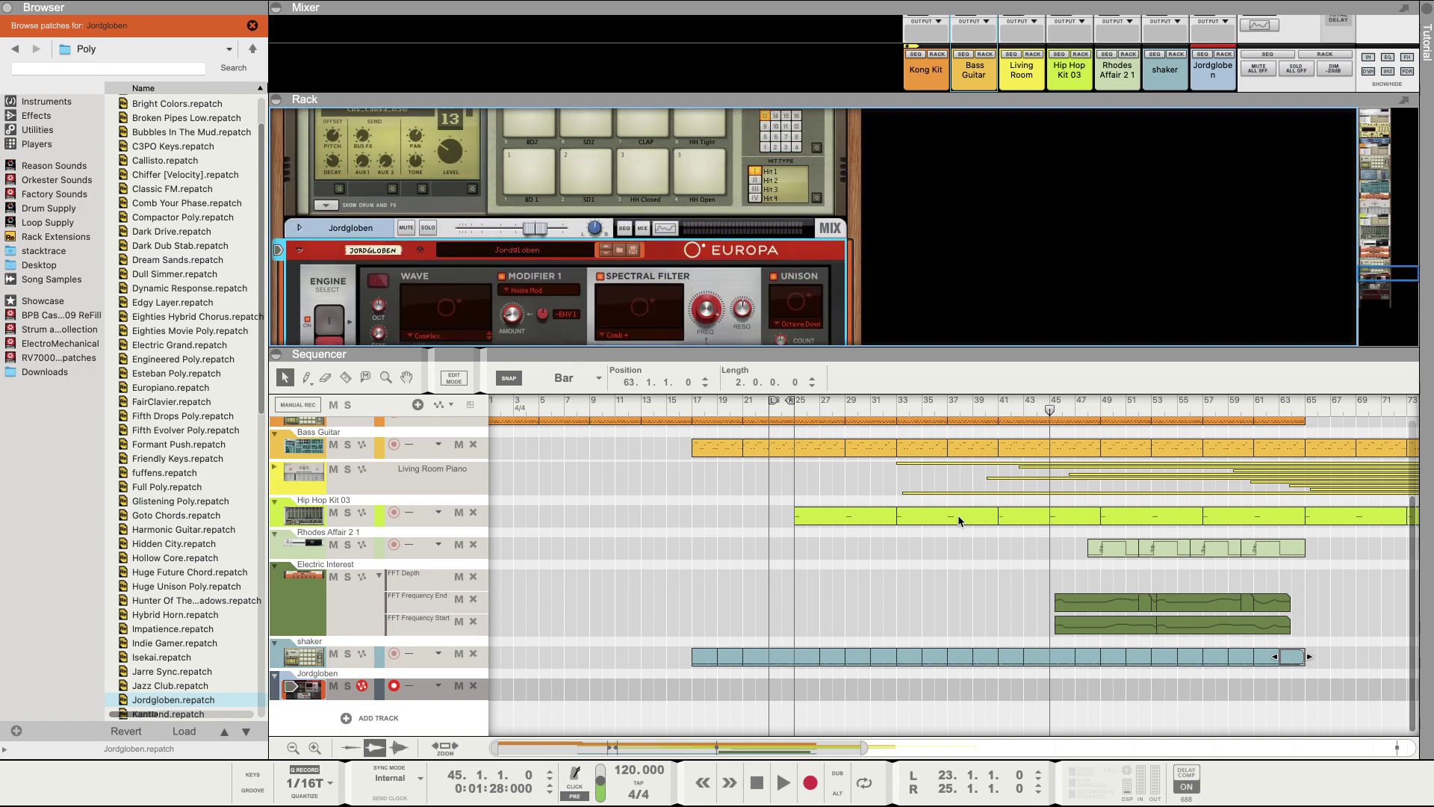
Step: Start recording the Jordgloben part at bar 47, automating Filter Freq down to about 97 Hz and back up to about 117 Hz
click(1074, 417)
click(808, 785)
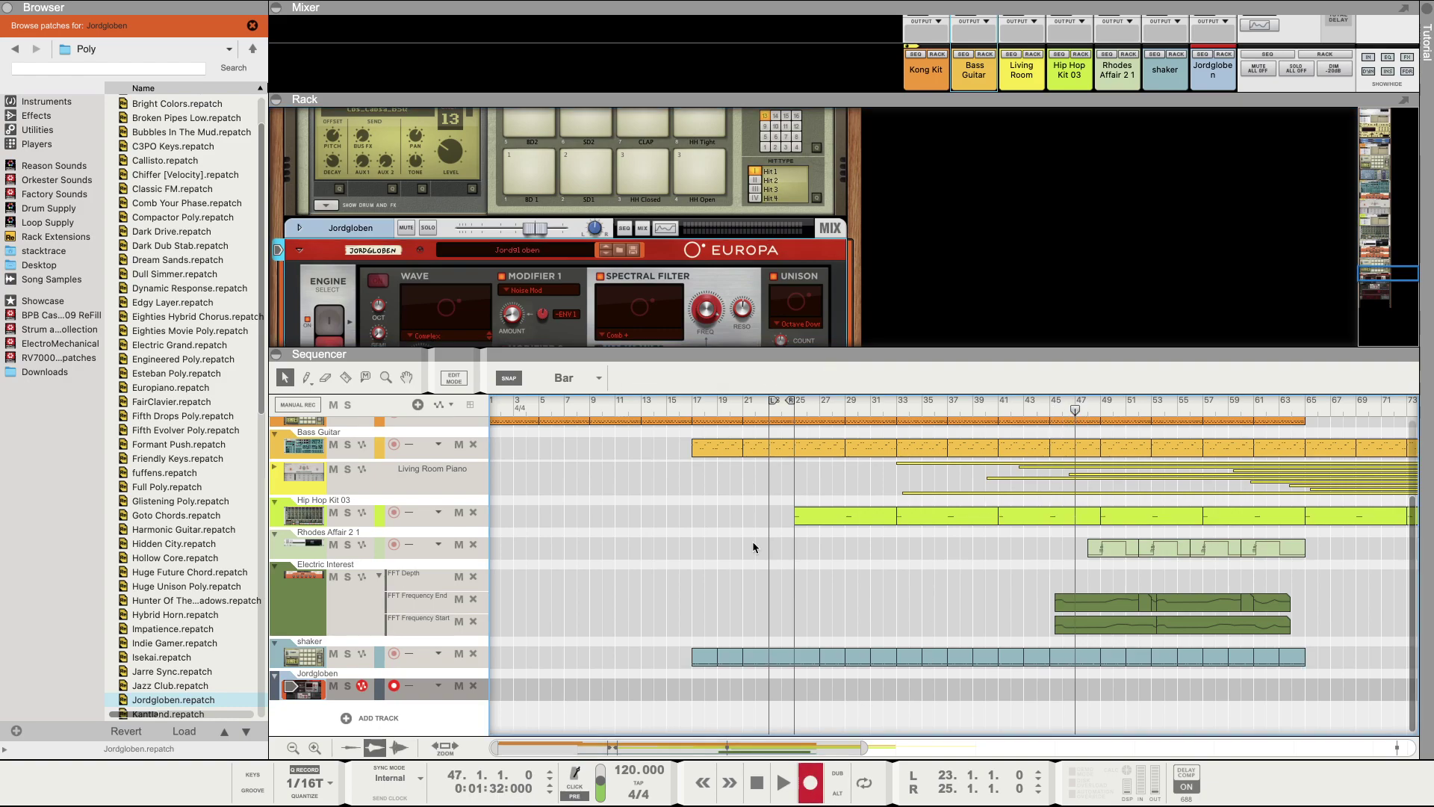
scroll(536, 322, down, 4)
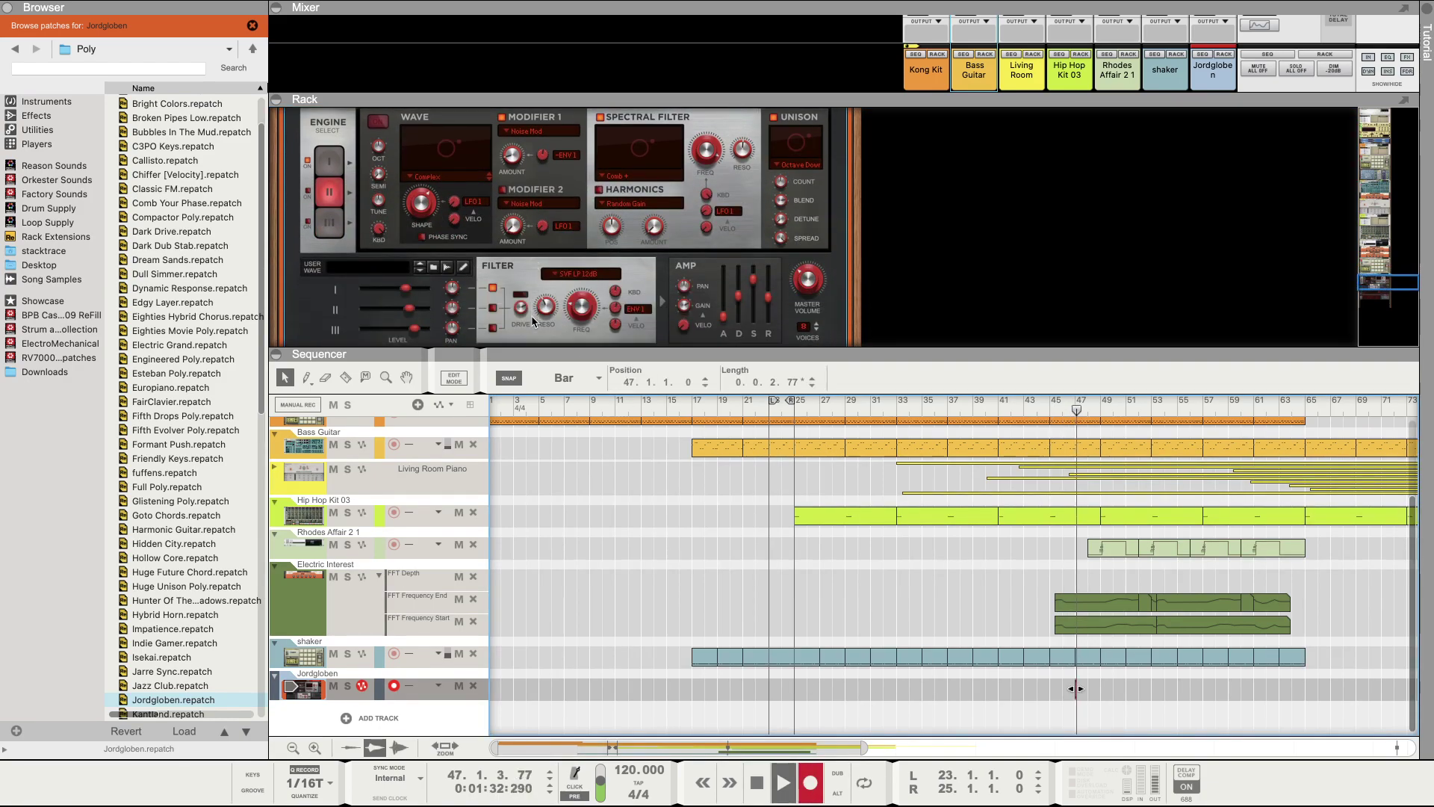
scroll(534, 321, down, 1)
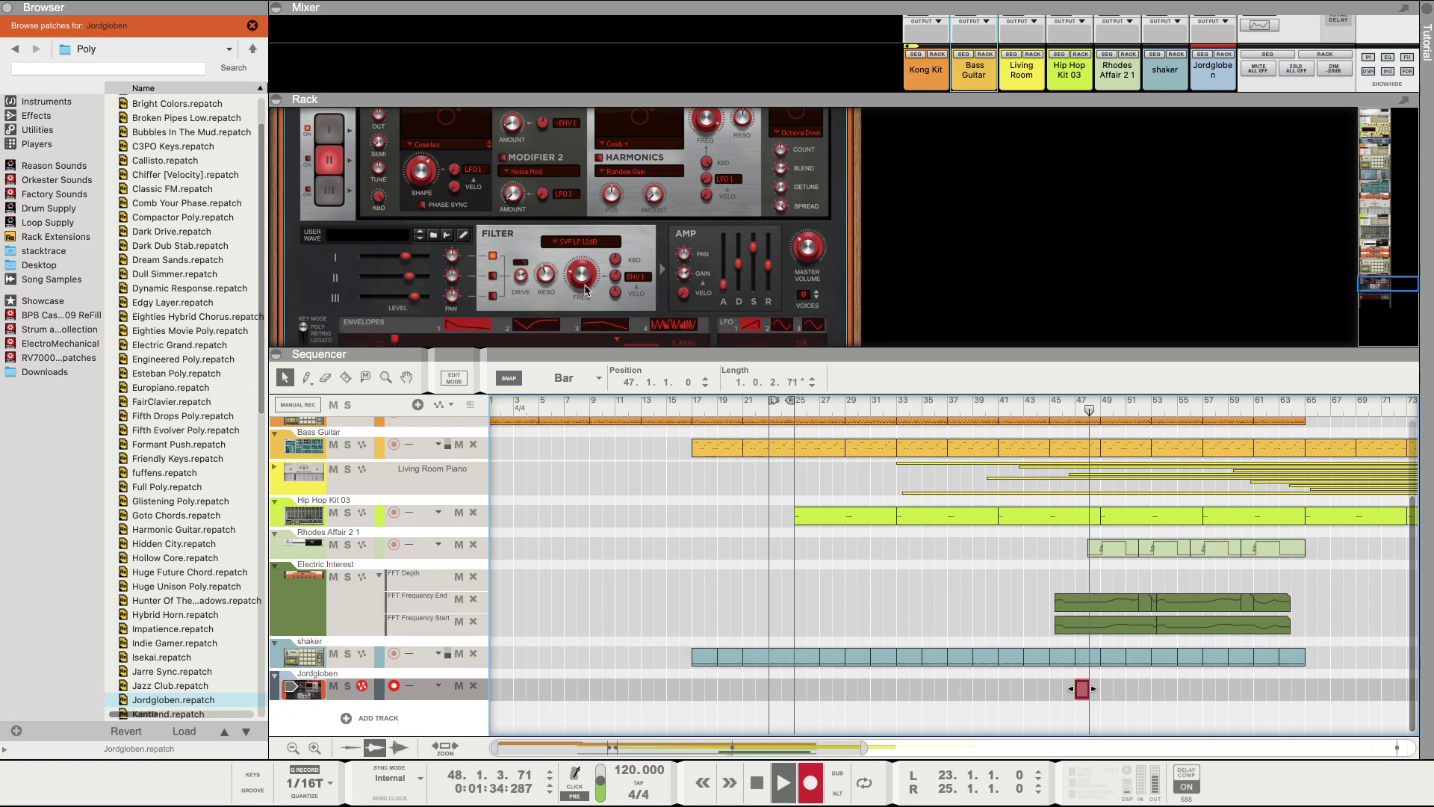
drag(583, 283, 583, 284)
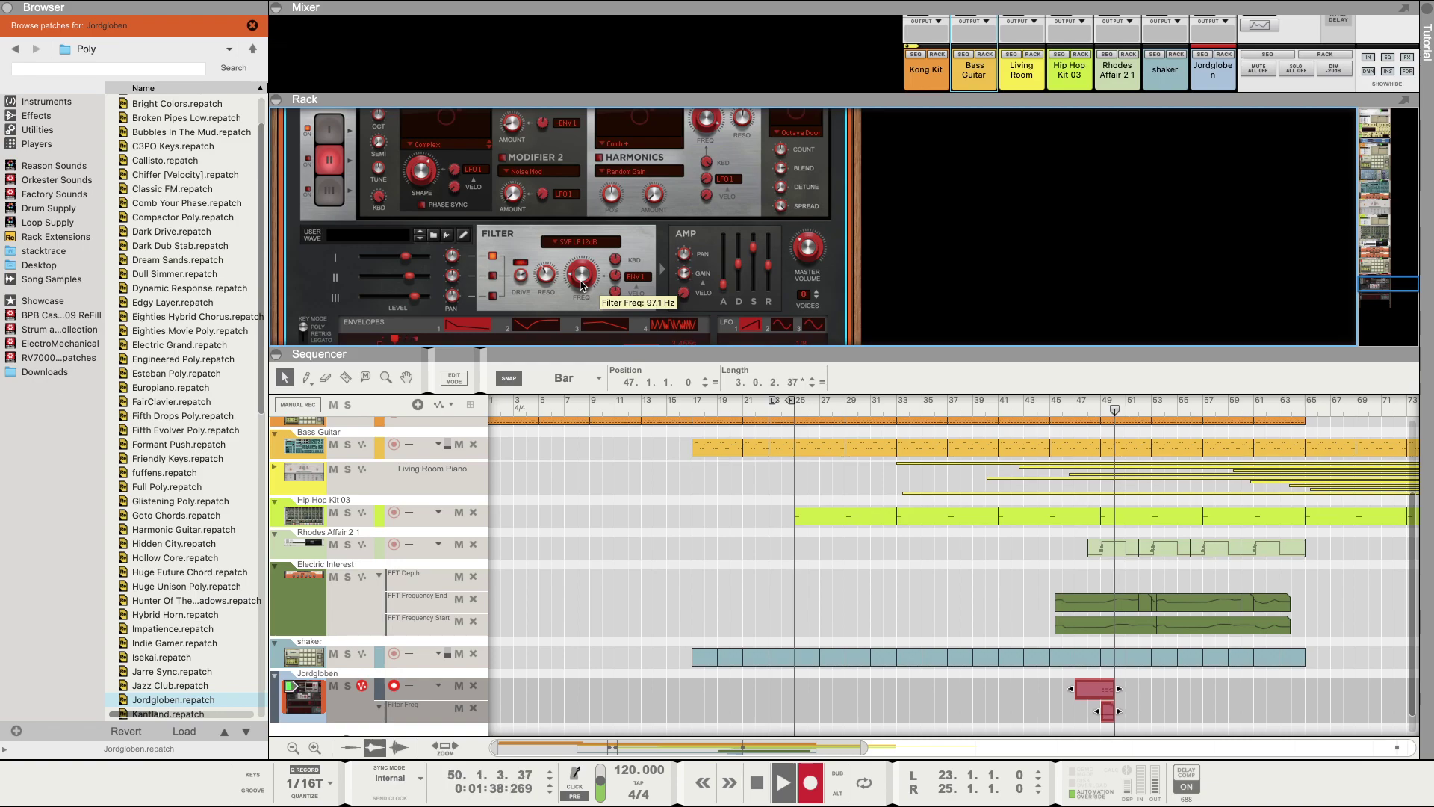
drag(582, 283, 584, 285)
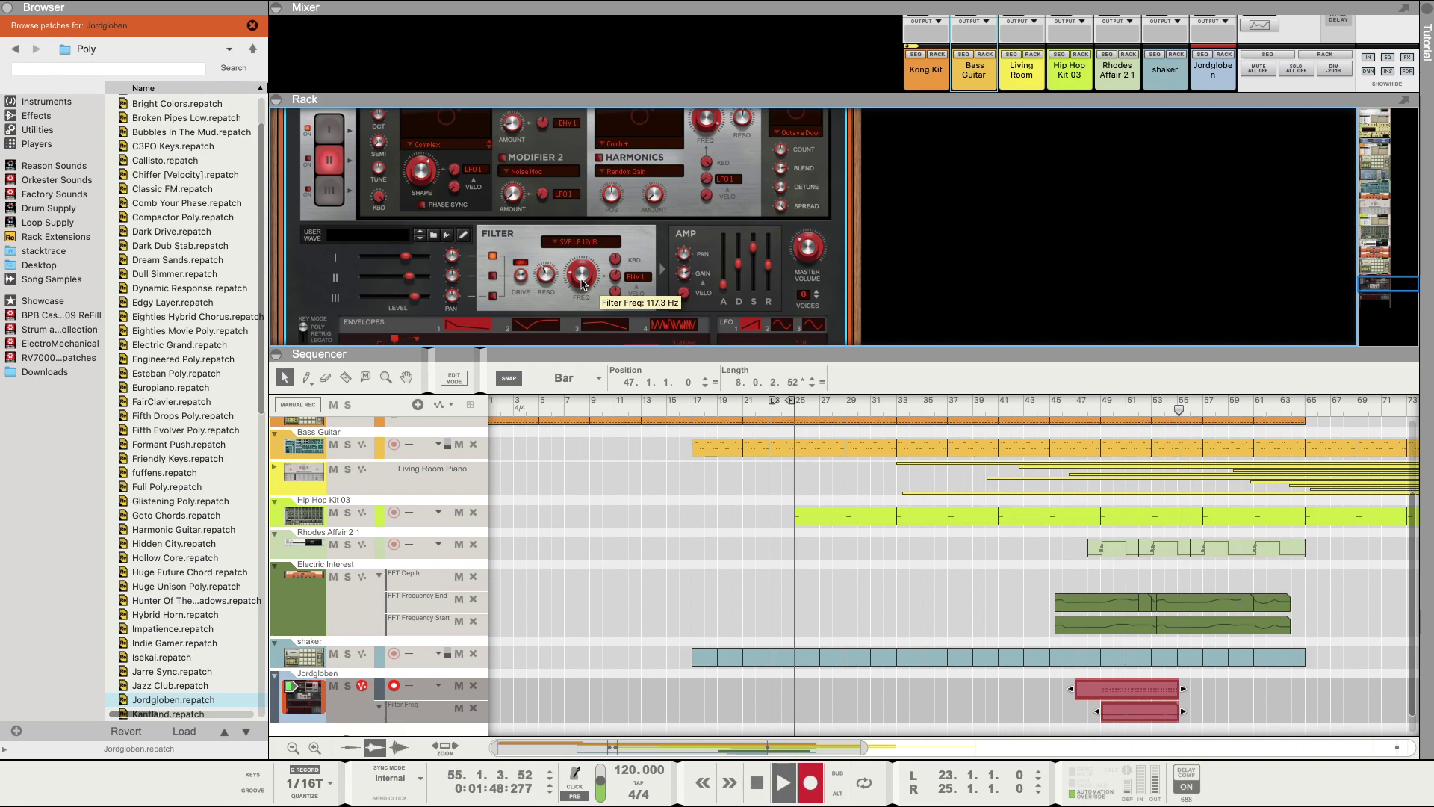
Step: Keep recording while sweeping Europa's Filter Freq gradually up to about 1.14 kHz by bar 64
scroll(582, 283, up, 1)
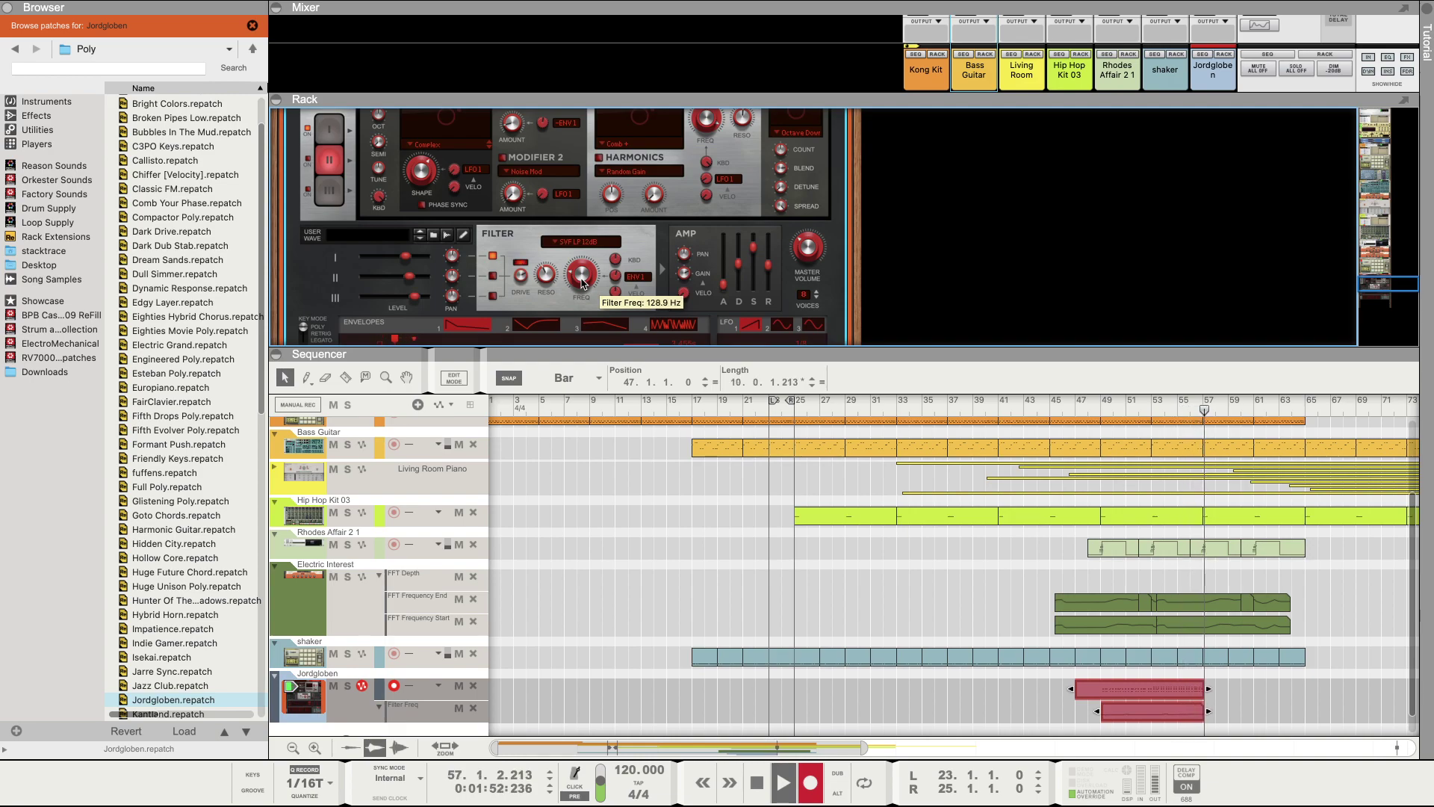
scroll(582, 283, up, 1)
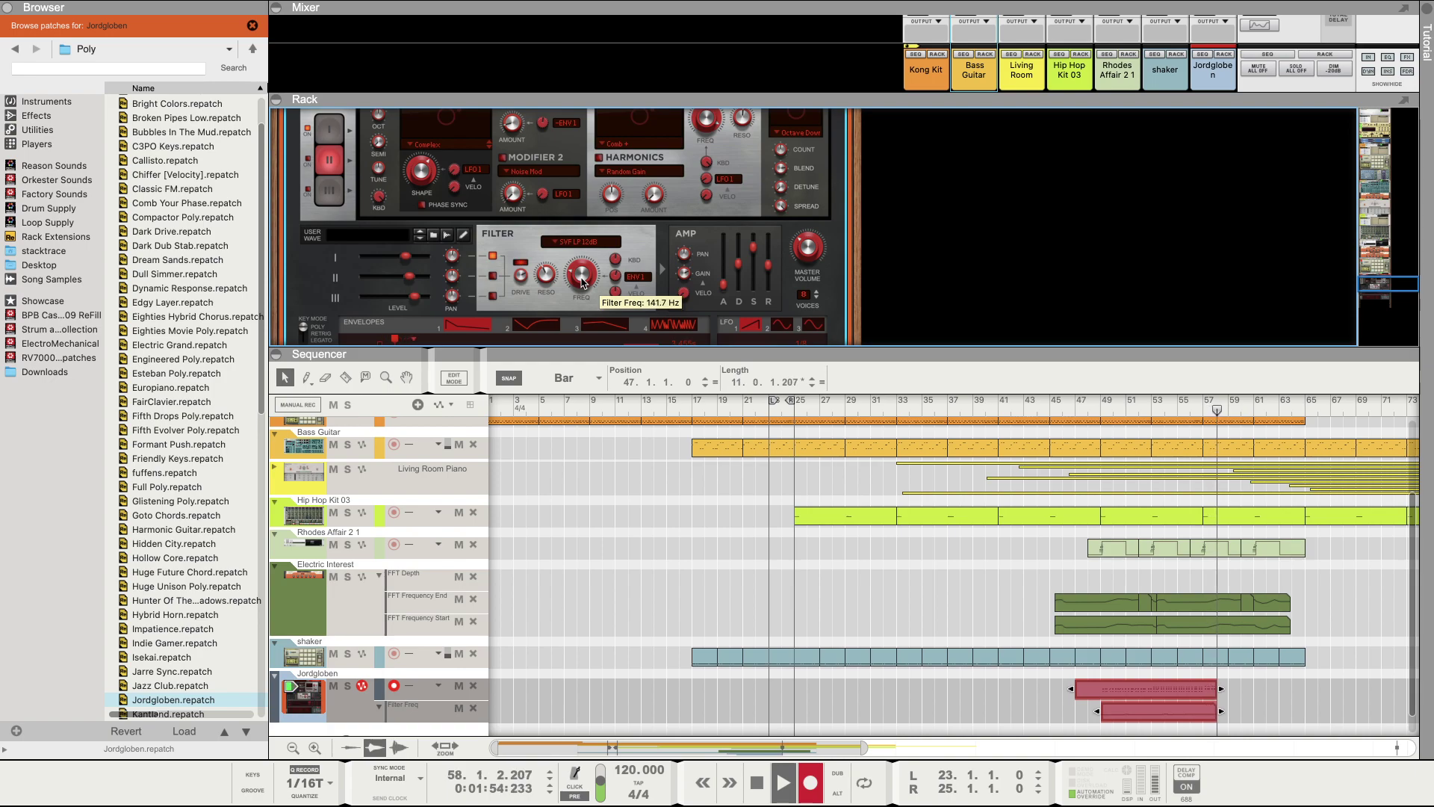
scroll(582, 281, up, 2)
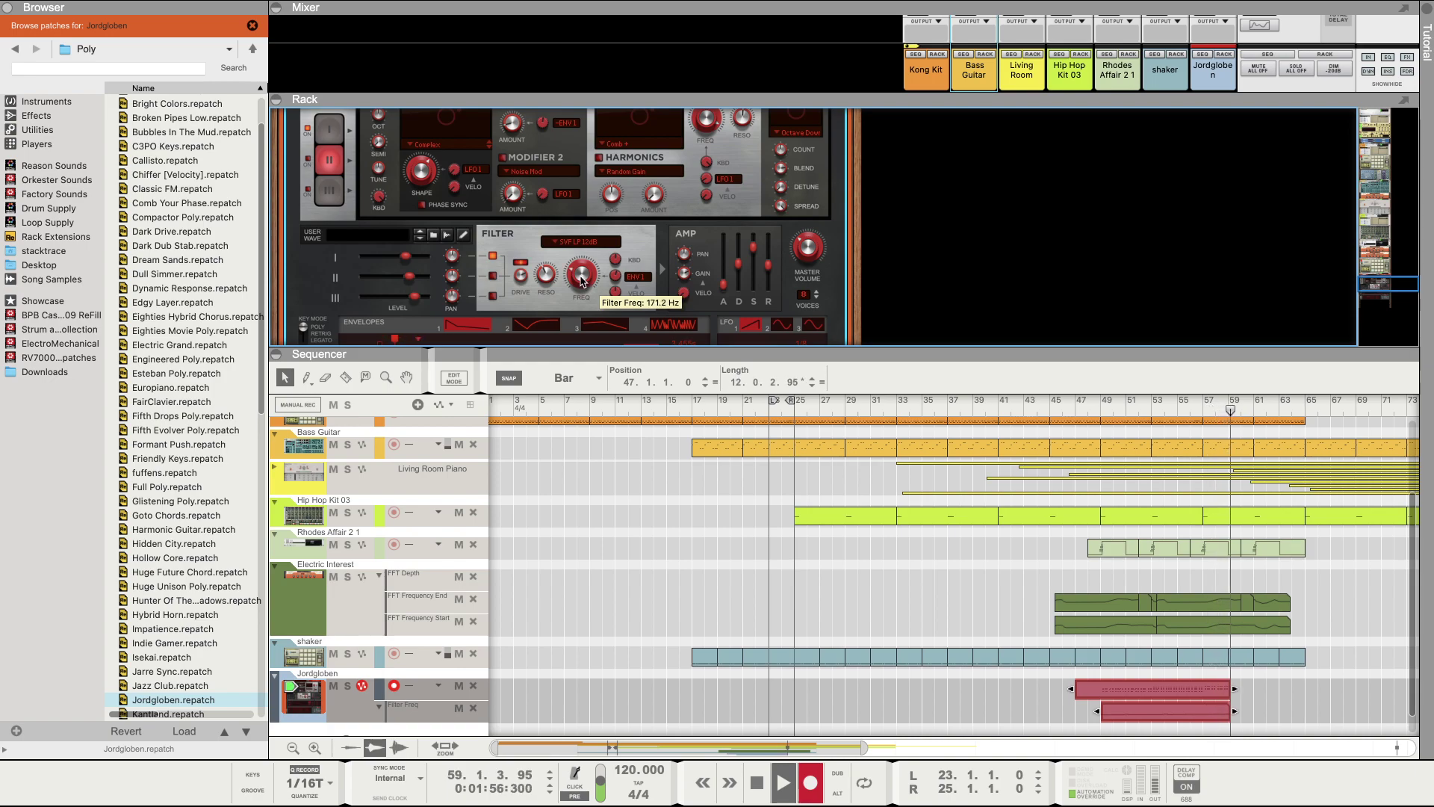
scroll(582, 280, up, 3)
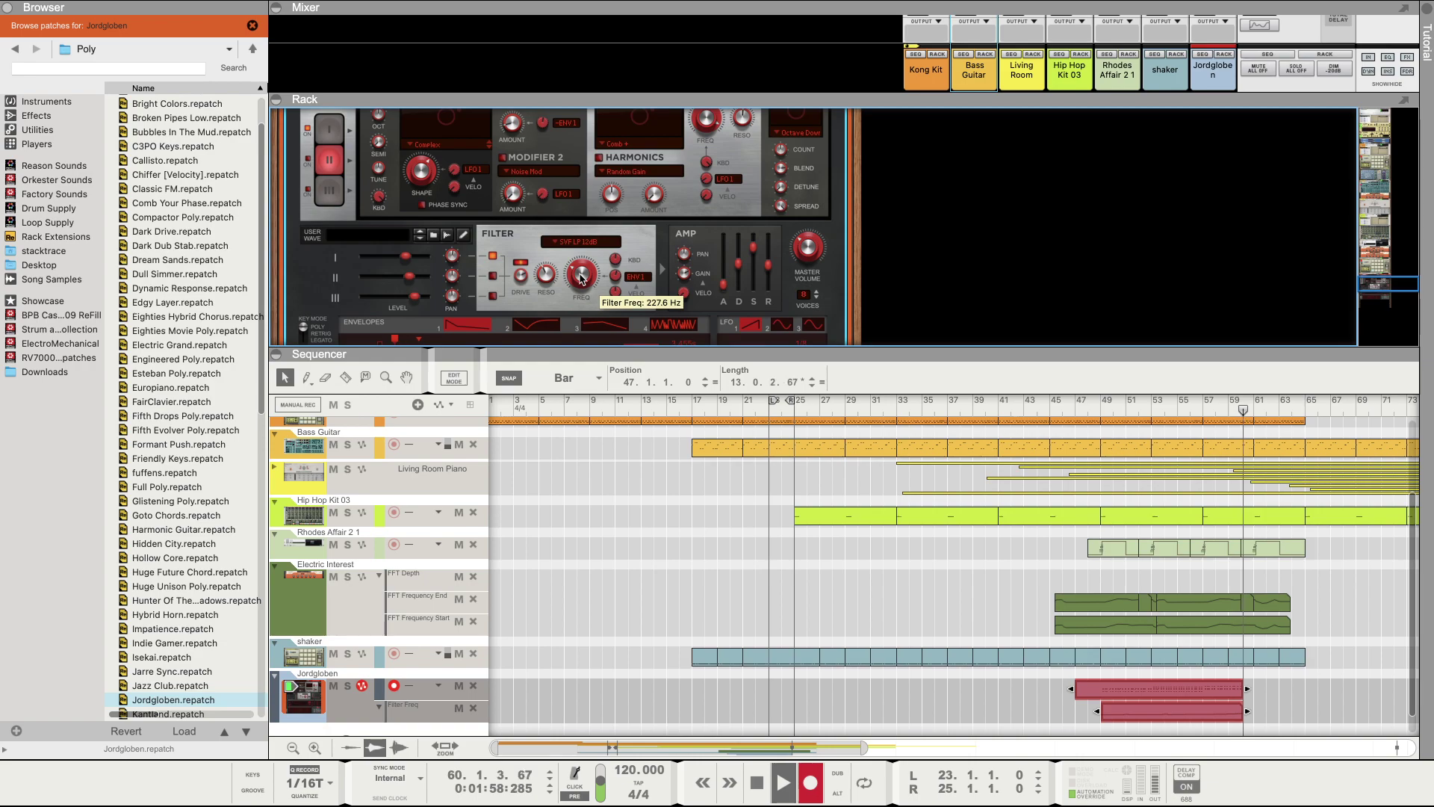
scroll(582, 279, up, 1)
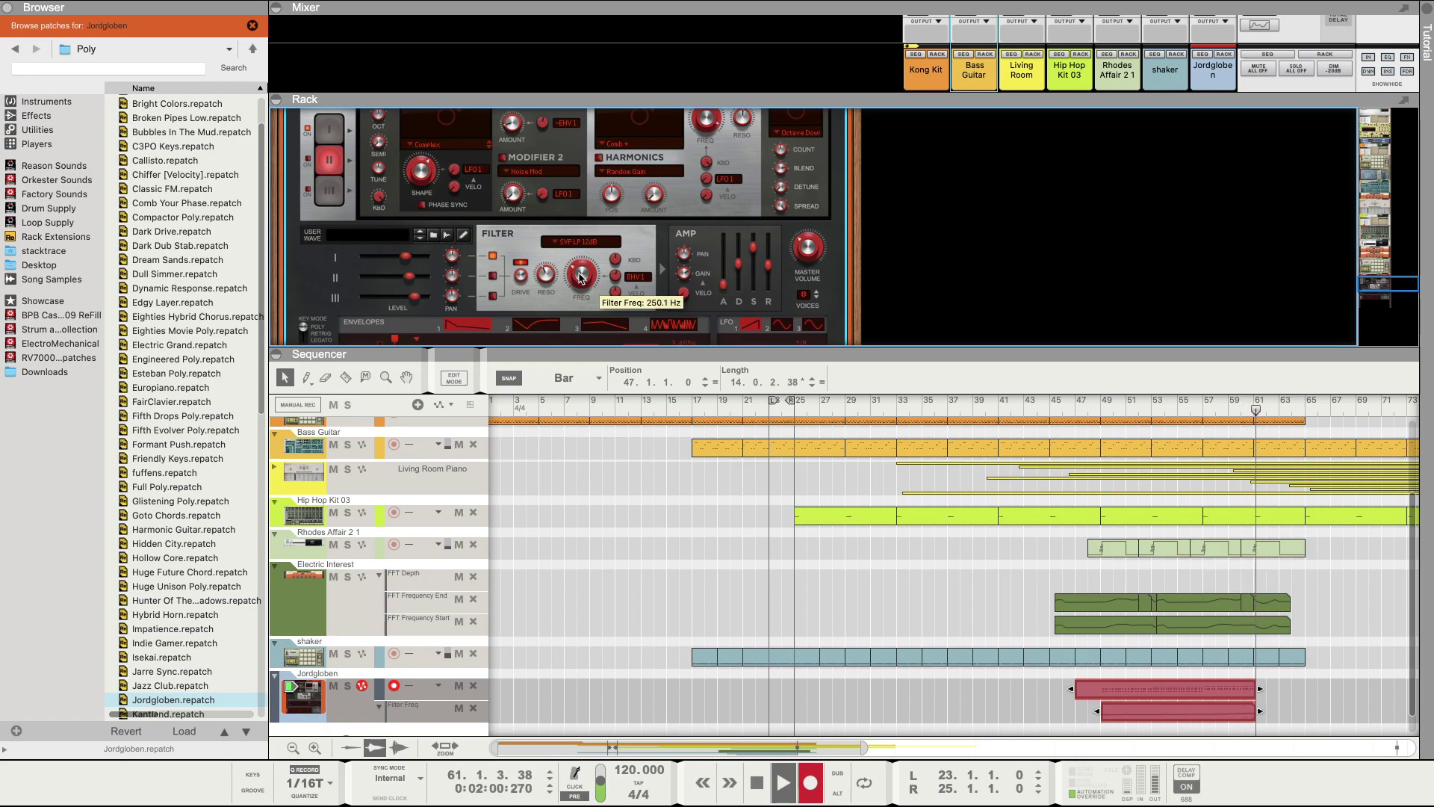
scroll(582, 277, up, 2)
scroll(580, 275, up, 1)
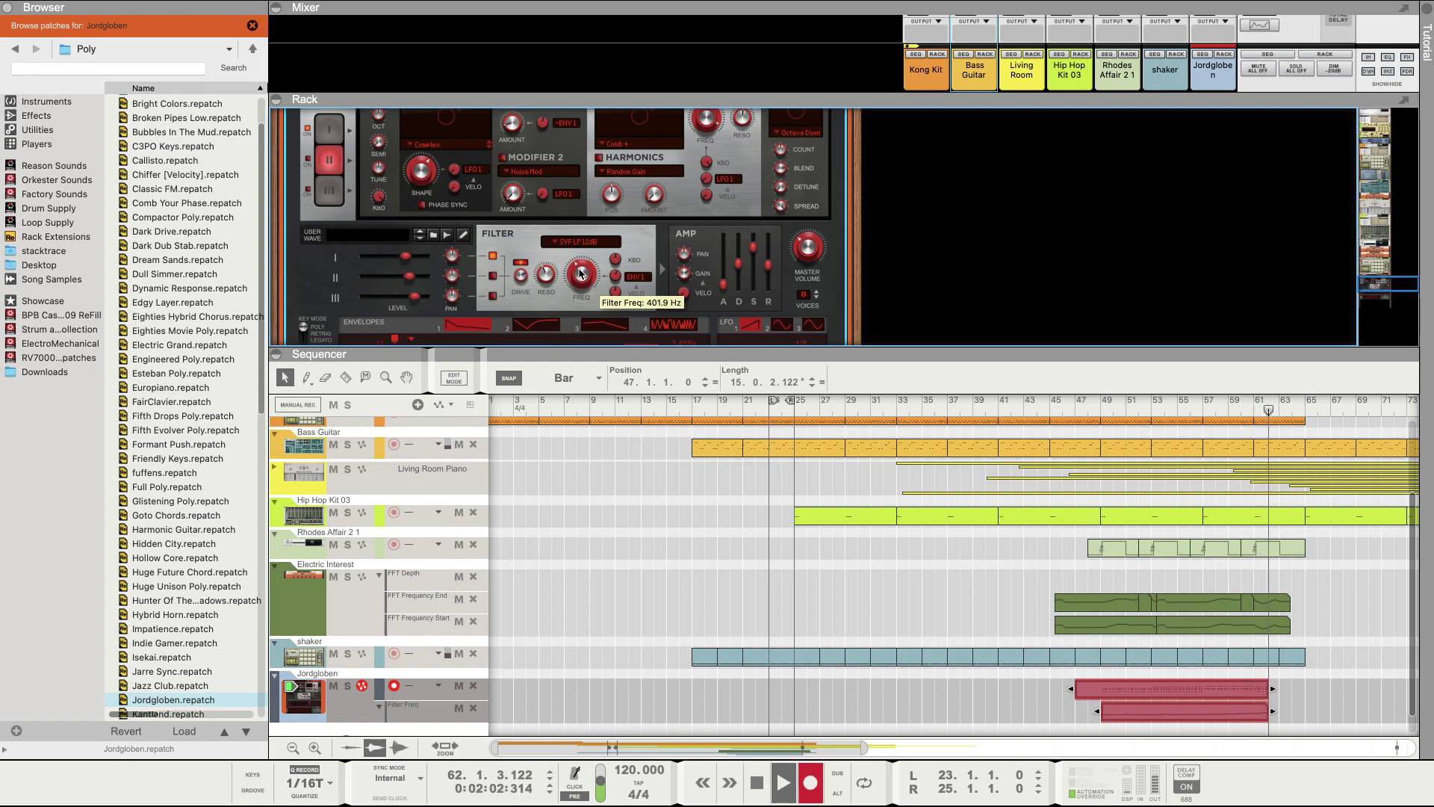
scroll(580, 273, up, 3)
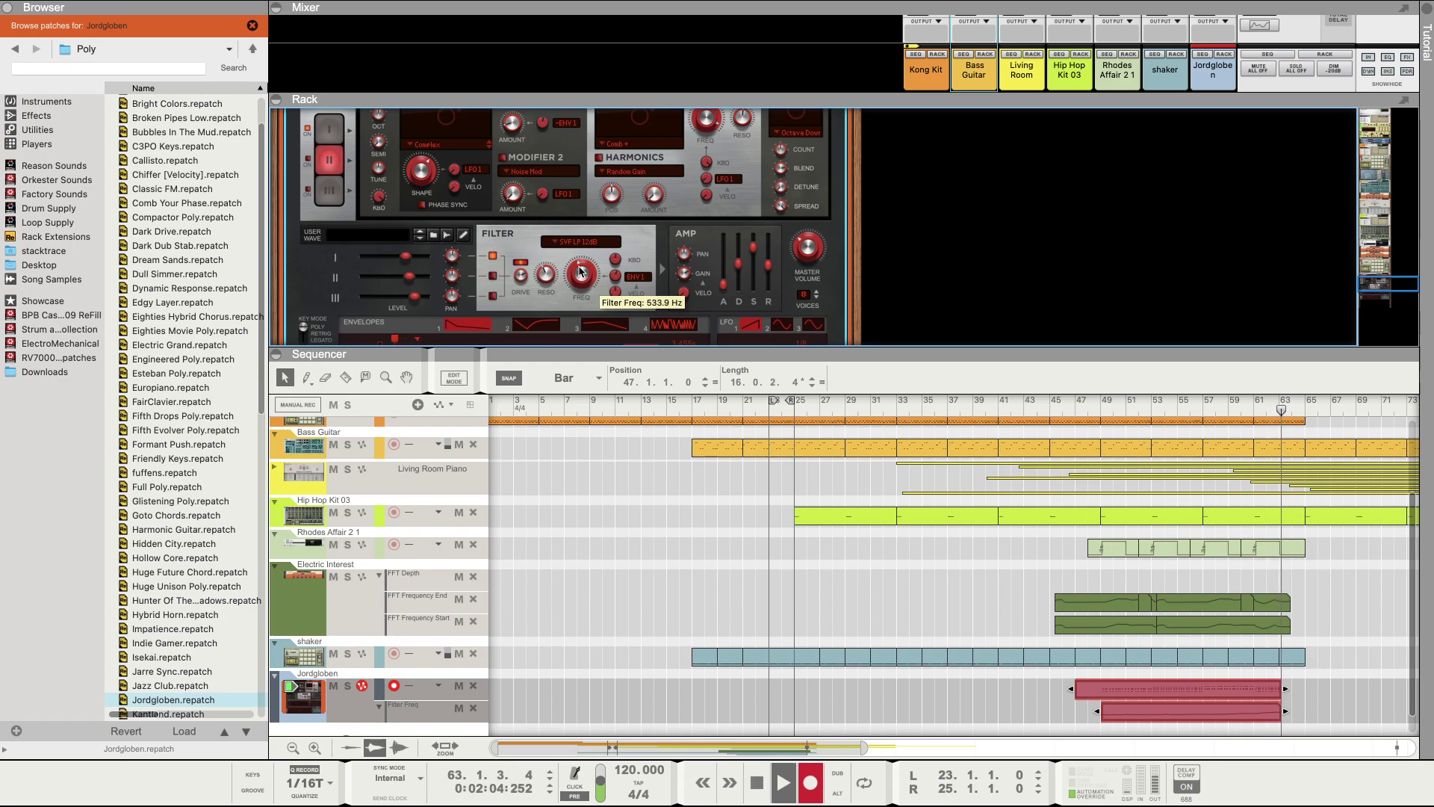
scroll(582, 270, up, 10)
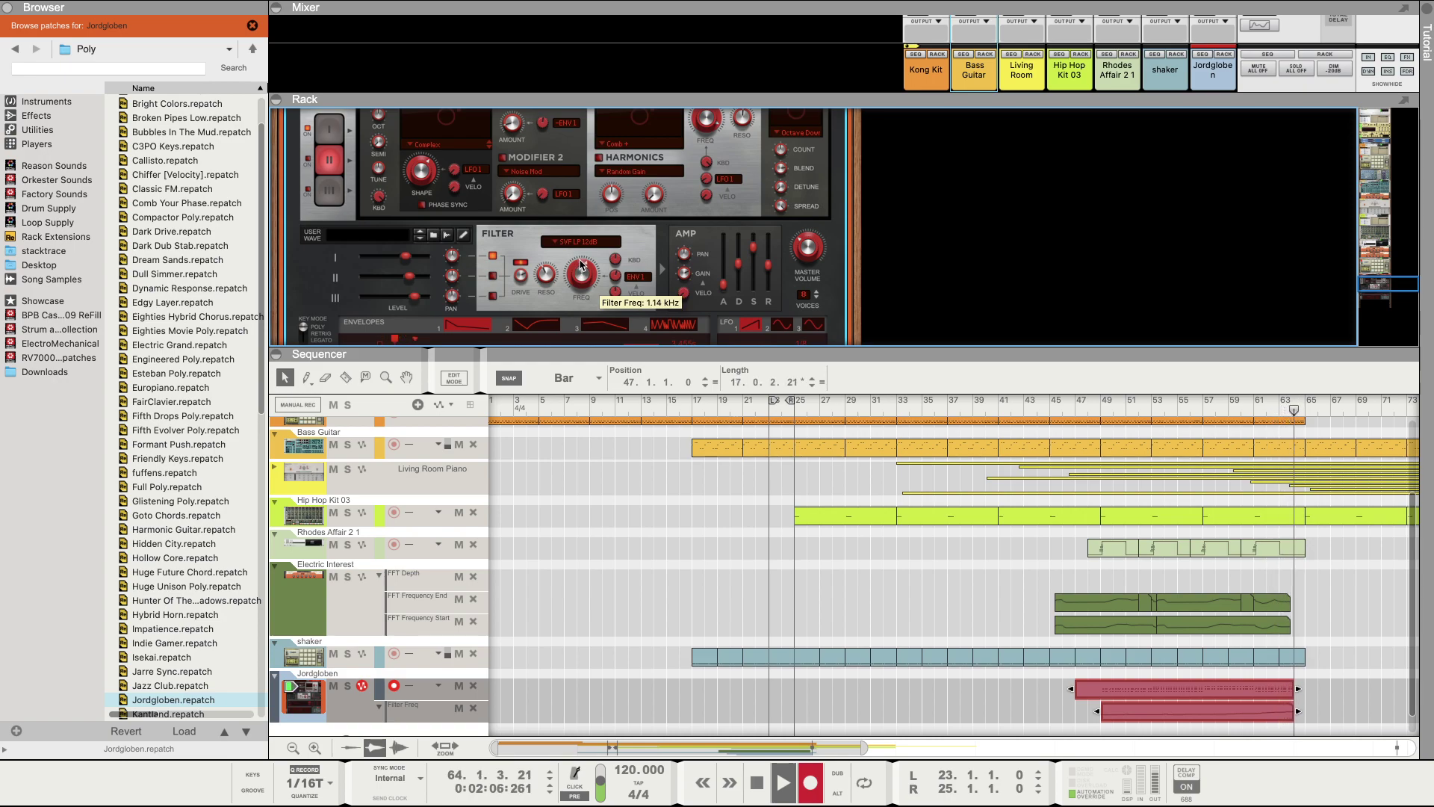
Step: Drop the recorded Filter Freq to about 117 Hz by bar 66, sweep it to about 1.38 kHz by bar 73, and stop recording
scroll(582, 261, down, 20)
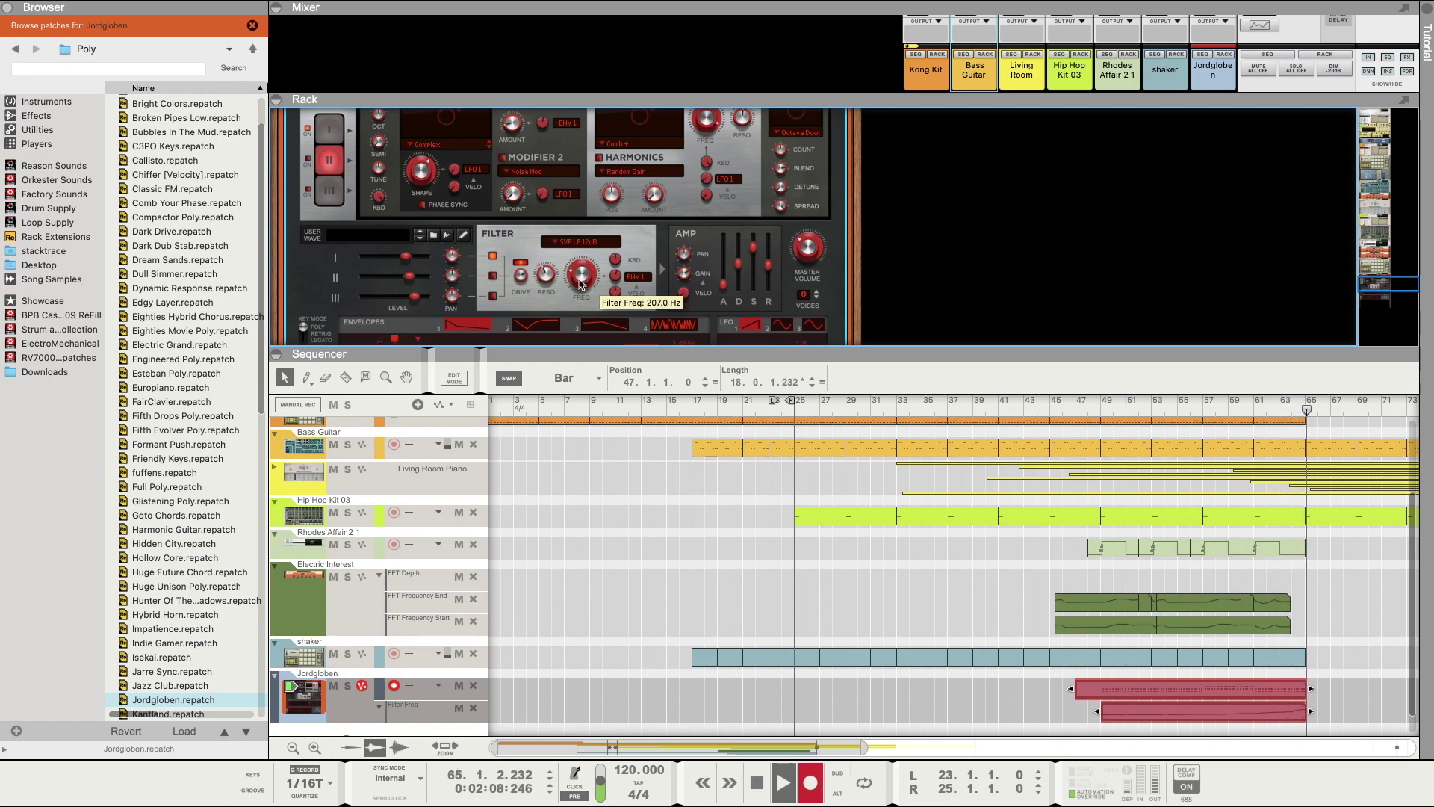
scroll(580, 284, up, 1)
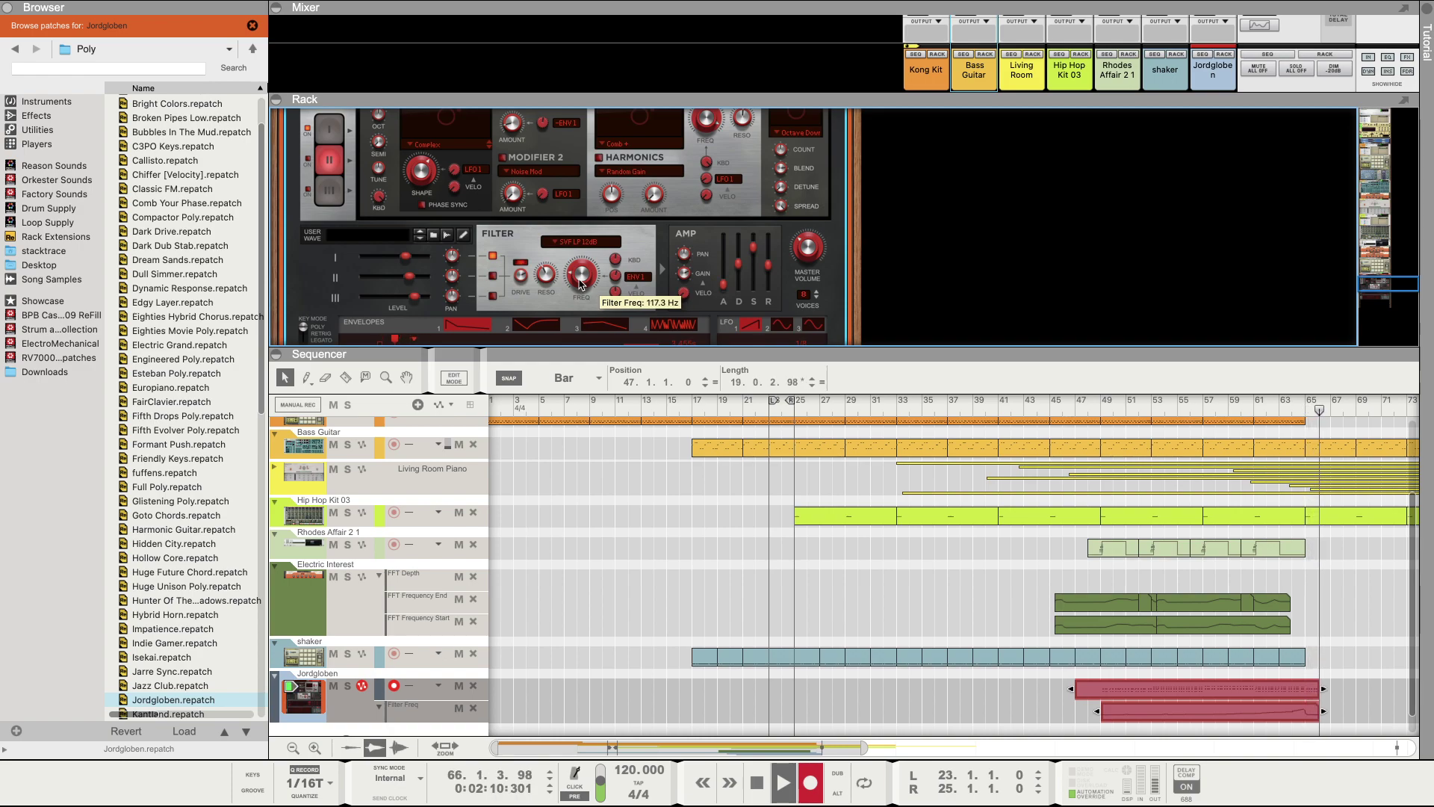
scroll(581, 282, up, 1)
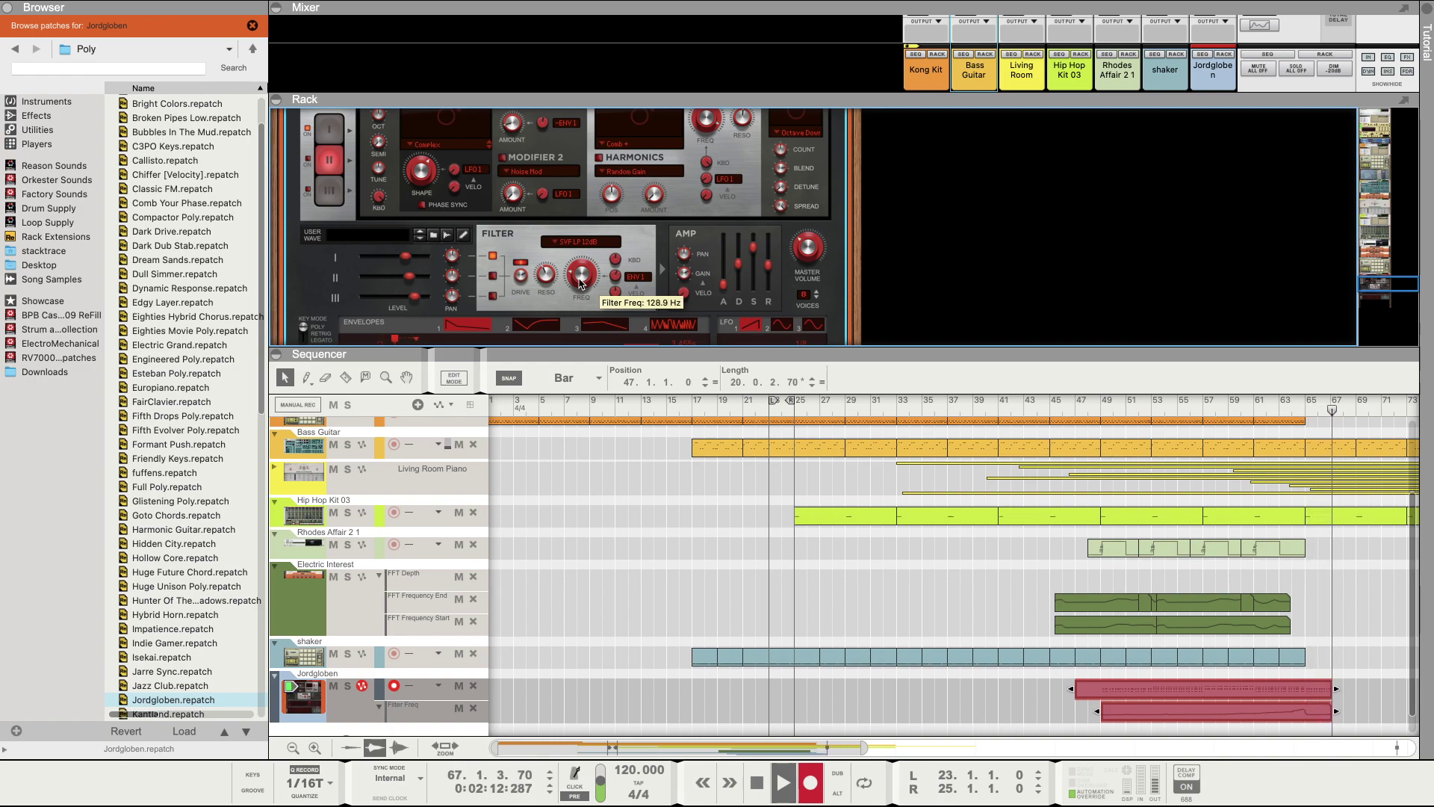
scroll(580, 283, up, 5)
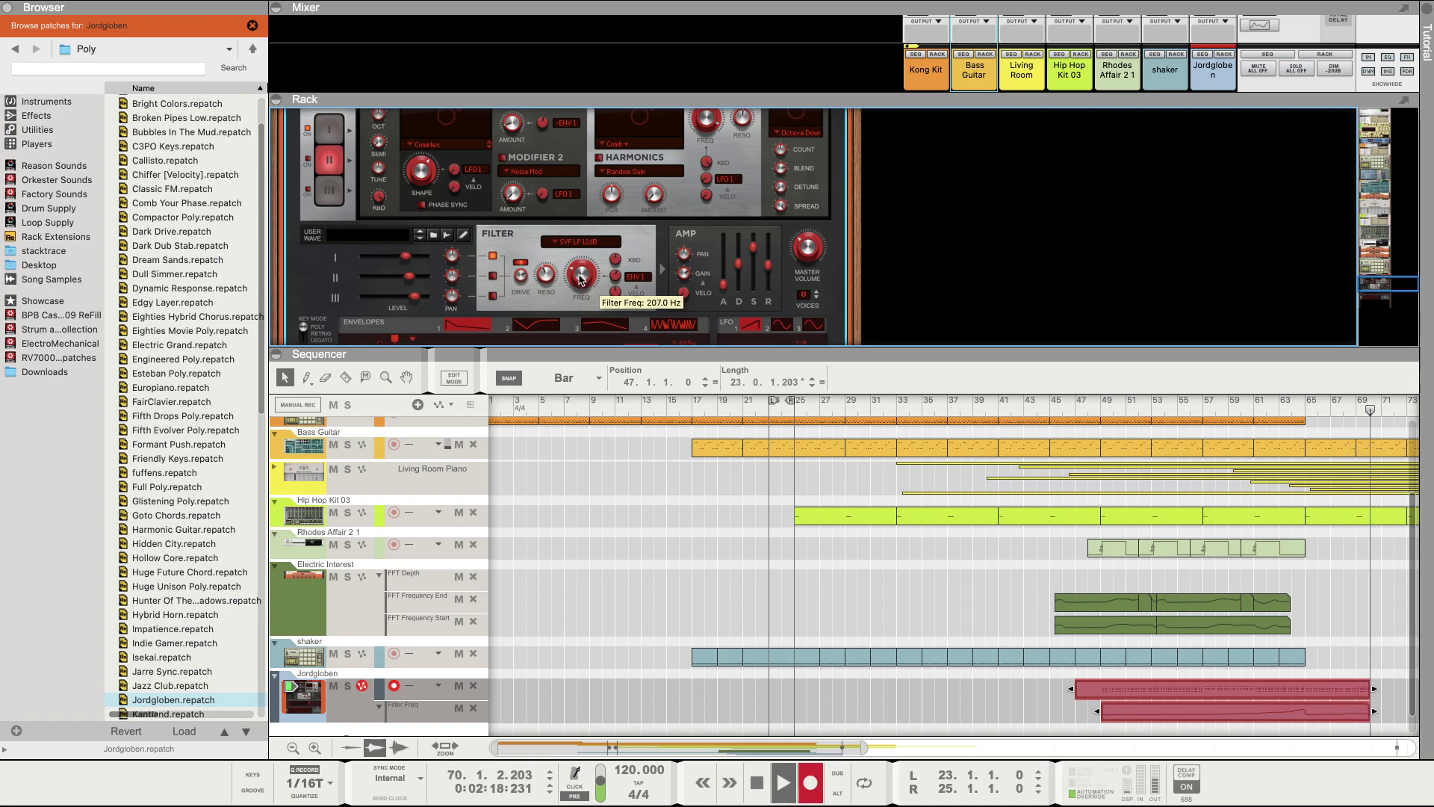
scroll(580, 280, up, 3)
scroll(582, 276, up, 5)
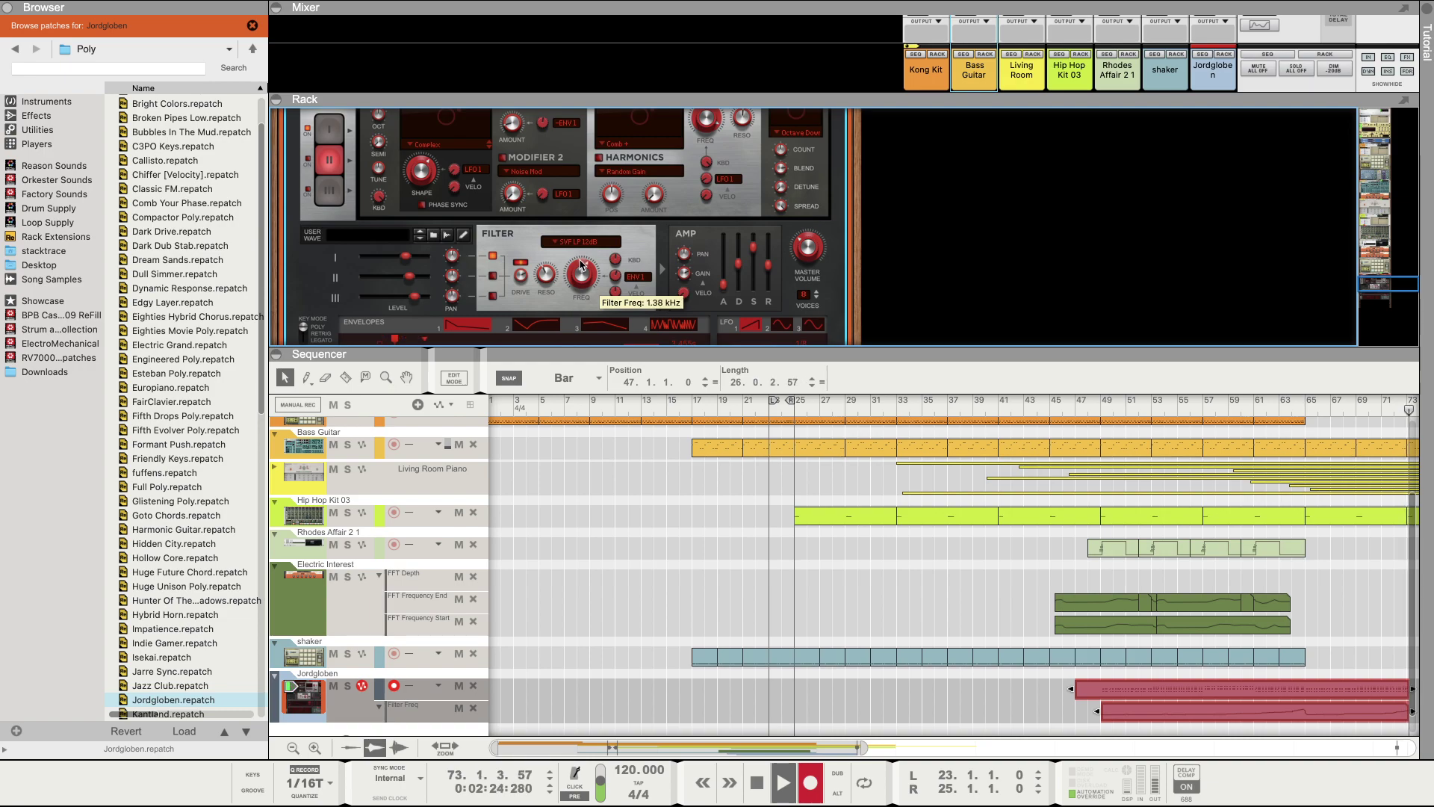
click(756, 782)
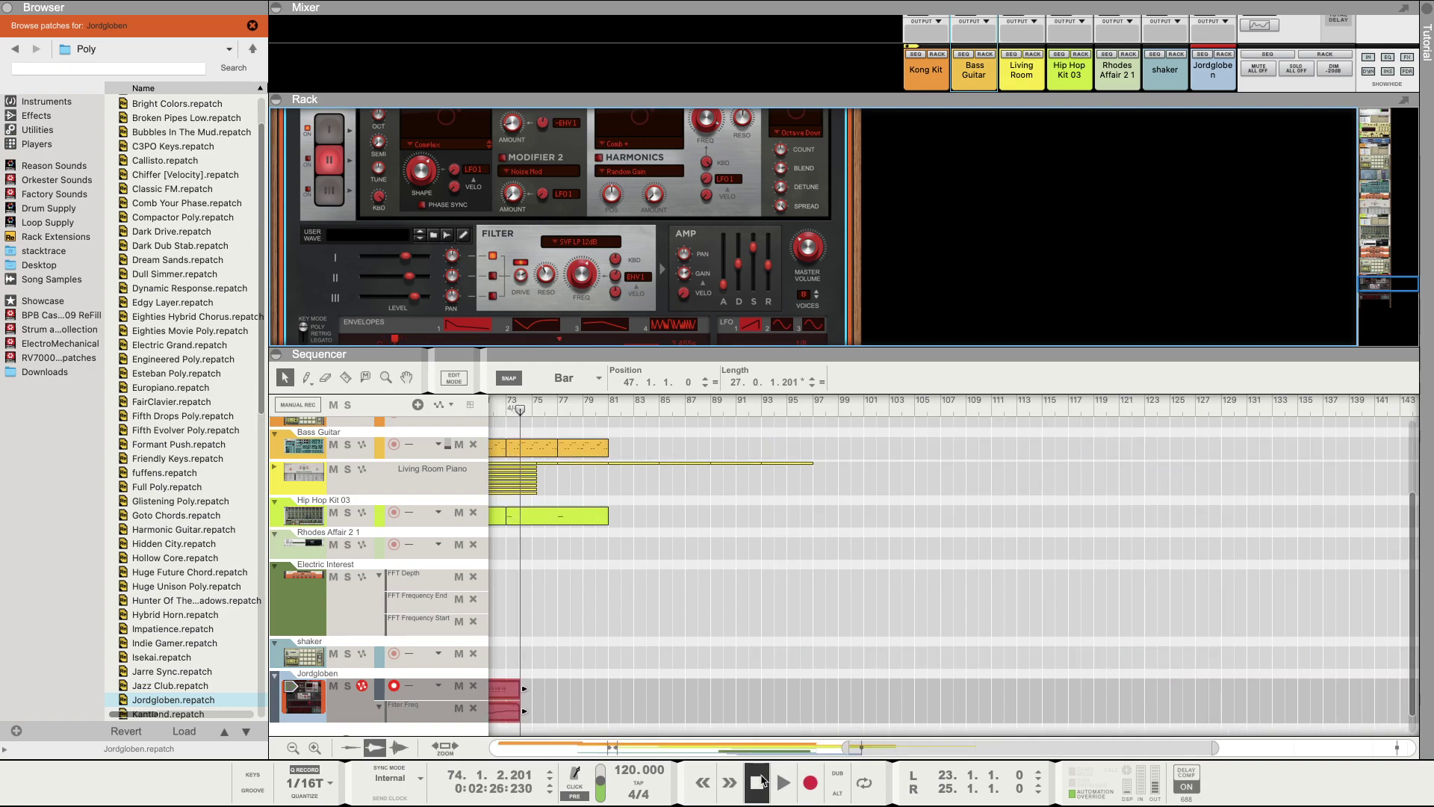
Step: Quantize all notes of the recorded Jordgloben clip starting at bar 47 to 1/16T and close the clip editor
scroll(711, 603, left, 15)
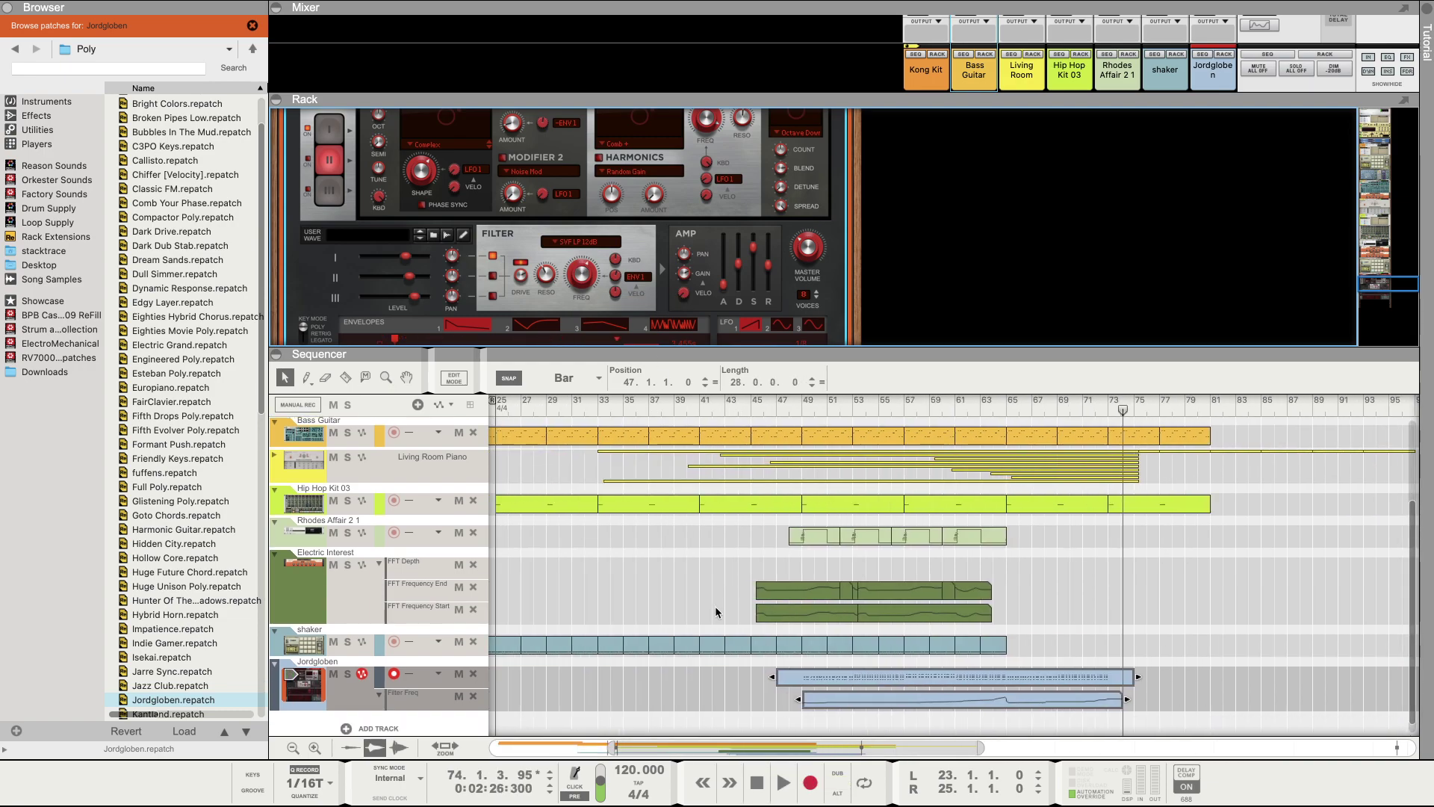
double_click(821, 680)
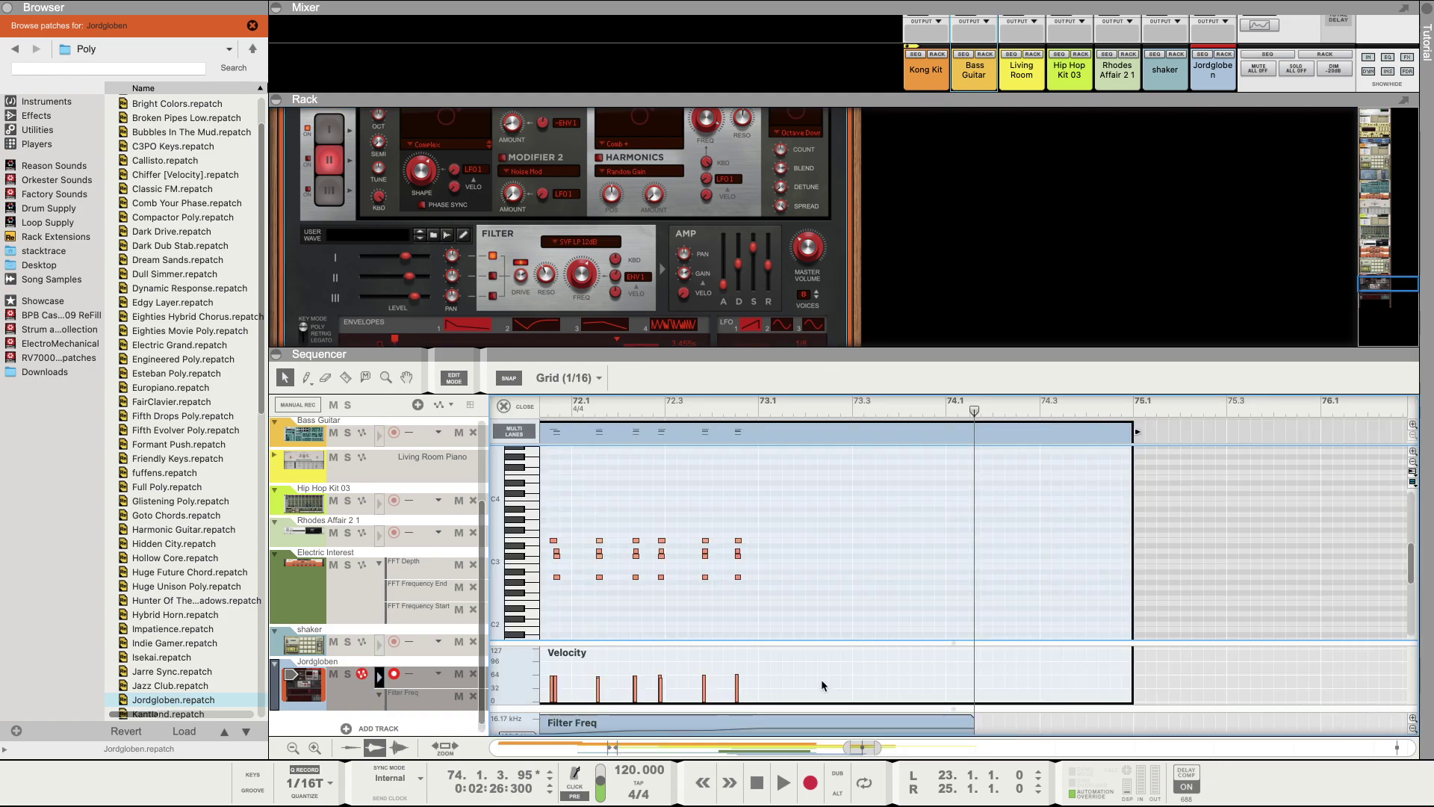
key(super+a)
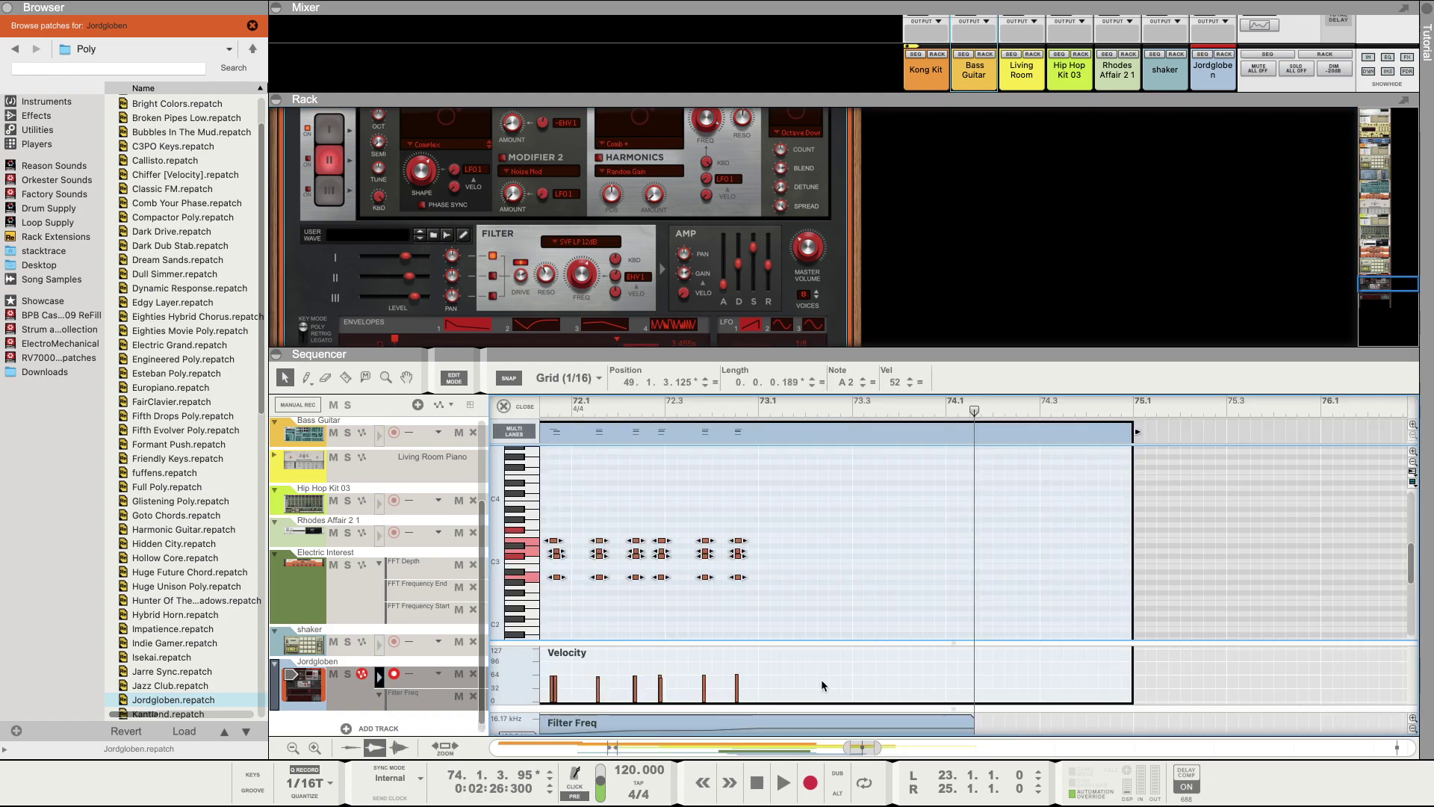
key(super+k)
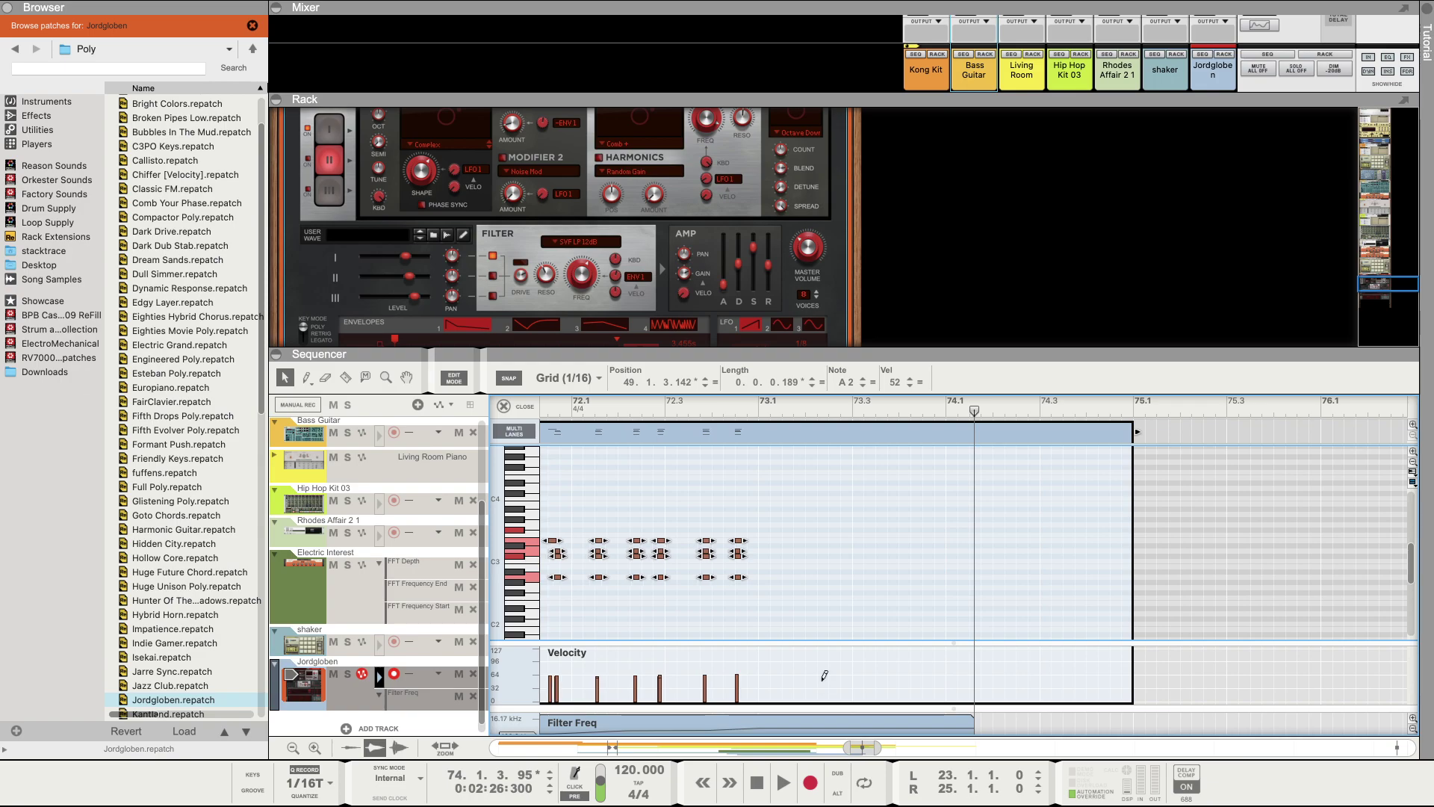
click(507, 405)
Step: Play the song back, enlarge the mixer area to show the channel faders, and pan the Jordgloben channel to -28
scroll(650, 451, left, 10)
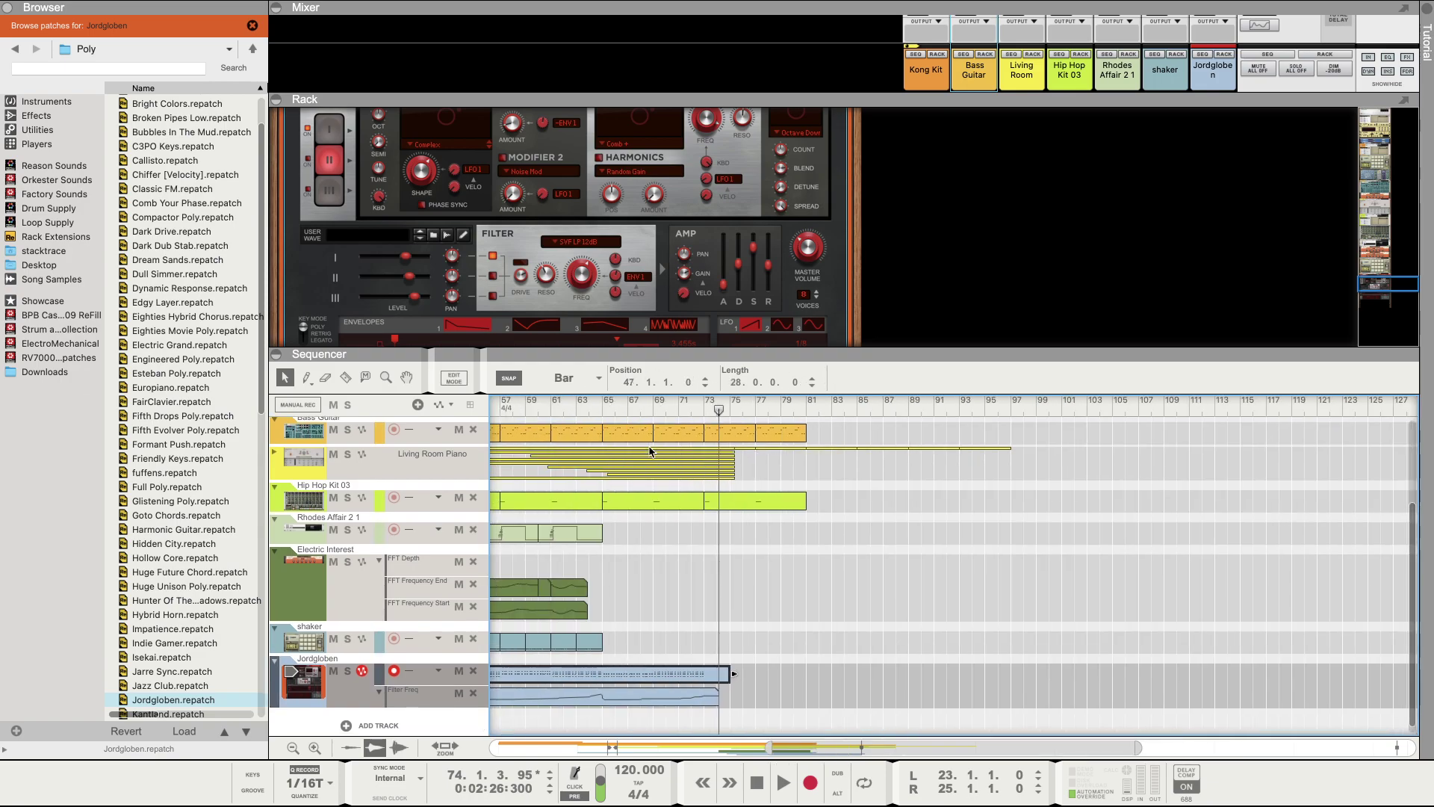
click(838, 405)
key(space)
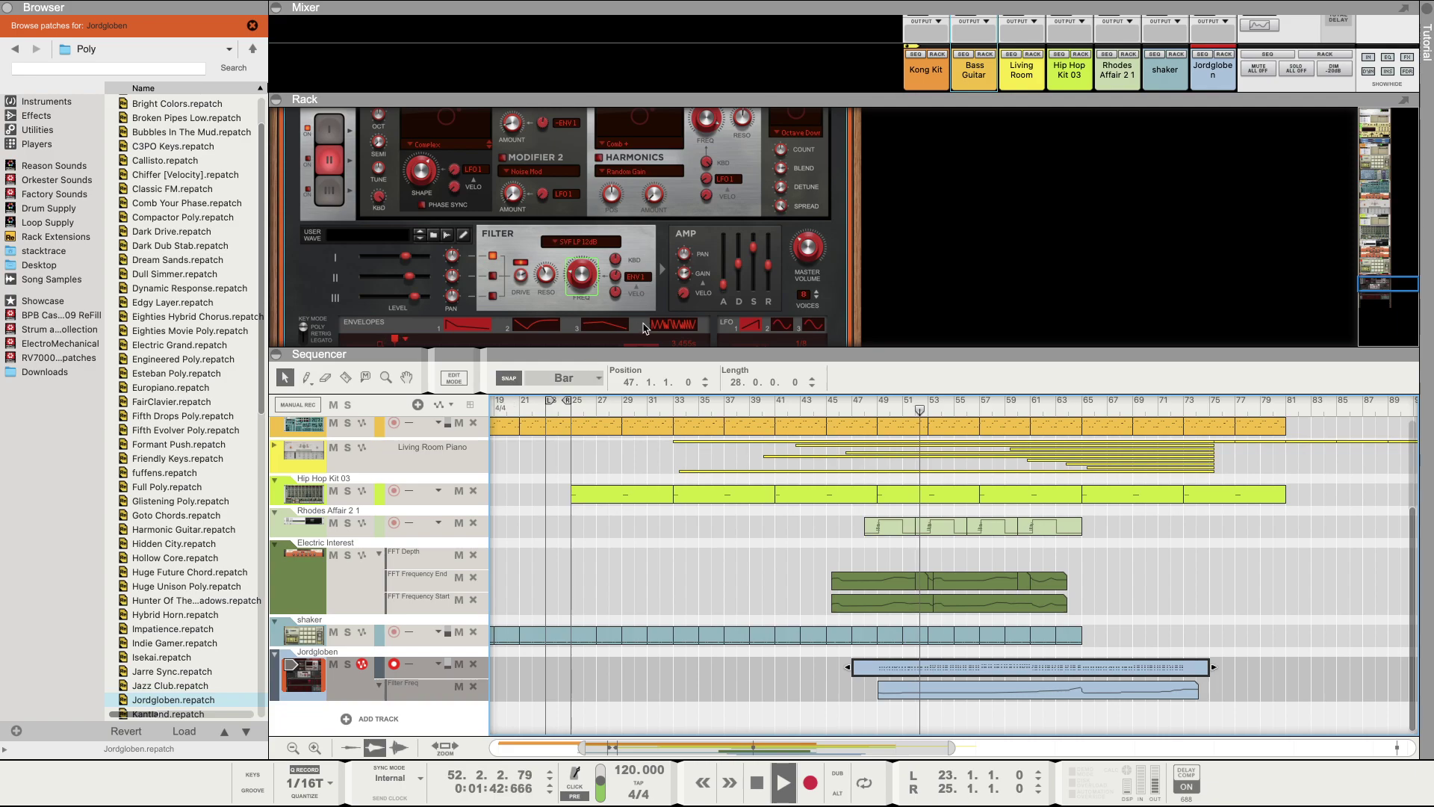
scroll(940, 86, up, 2)
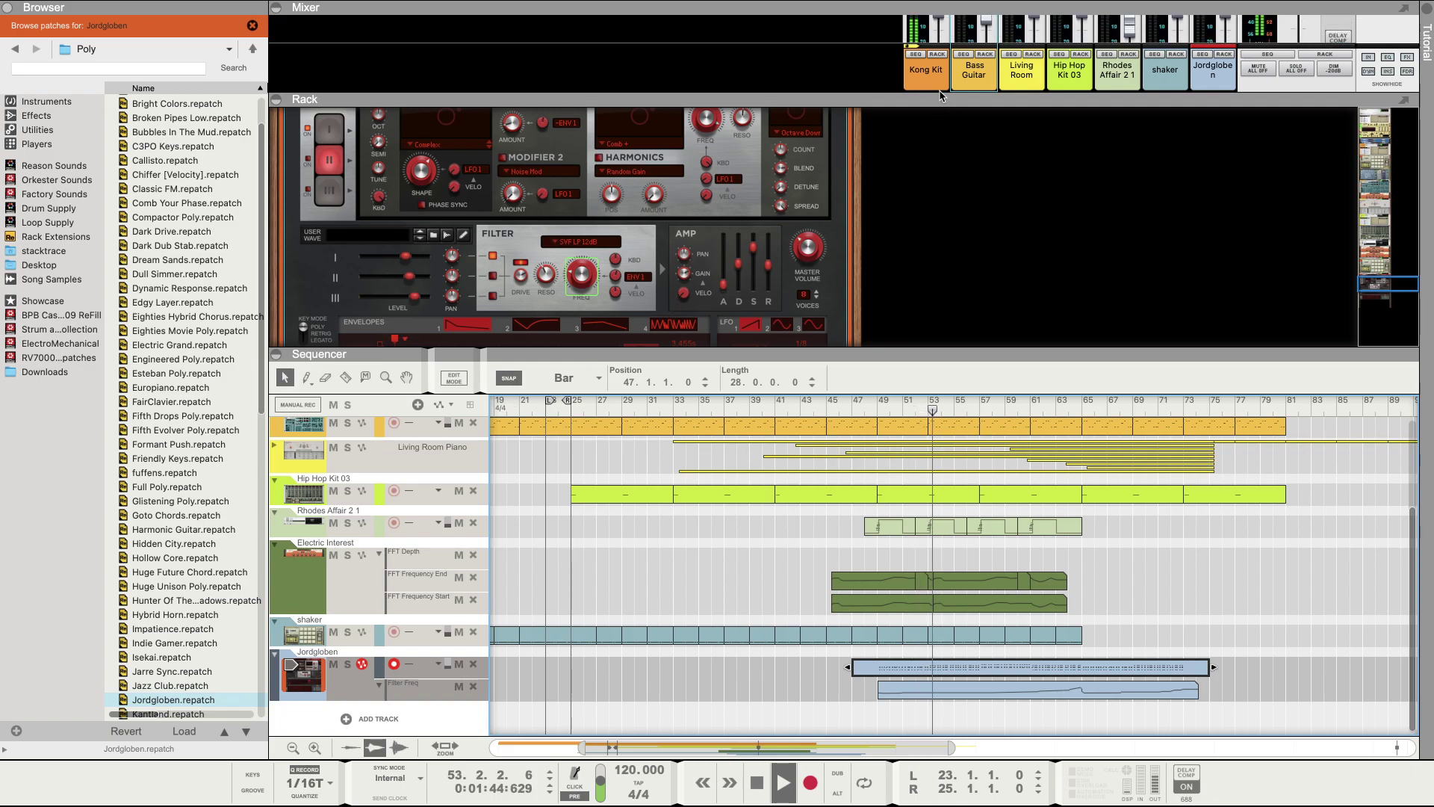
scroll(975, 140, up, 3)
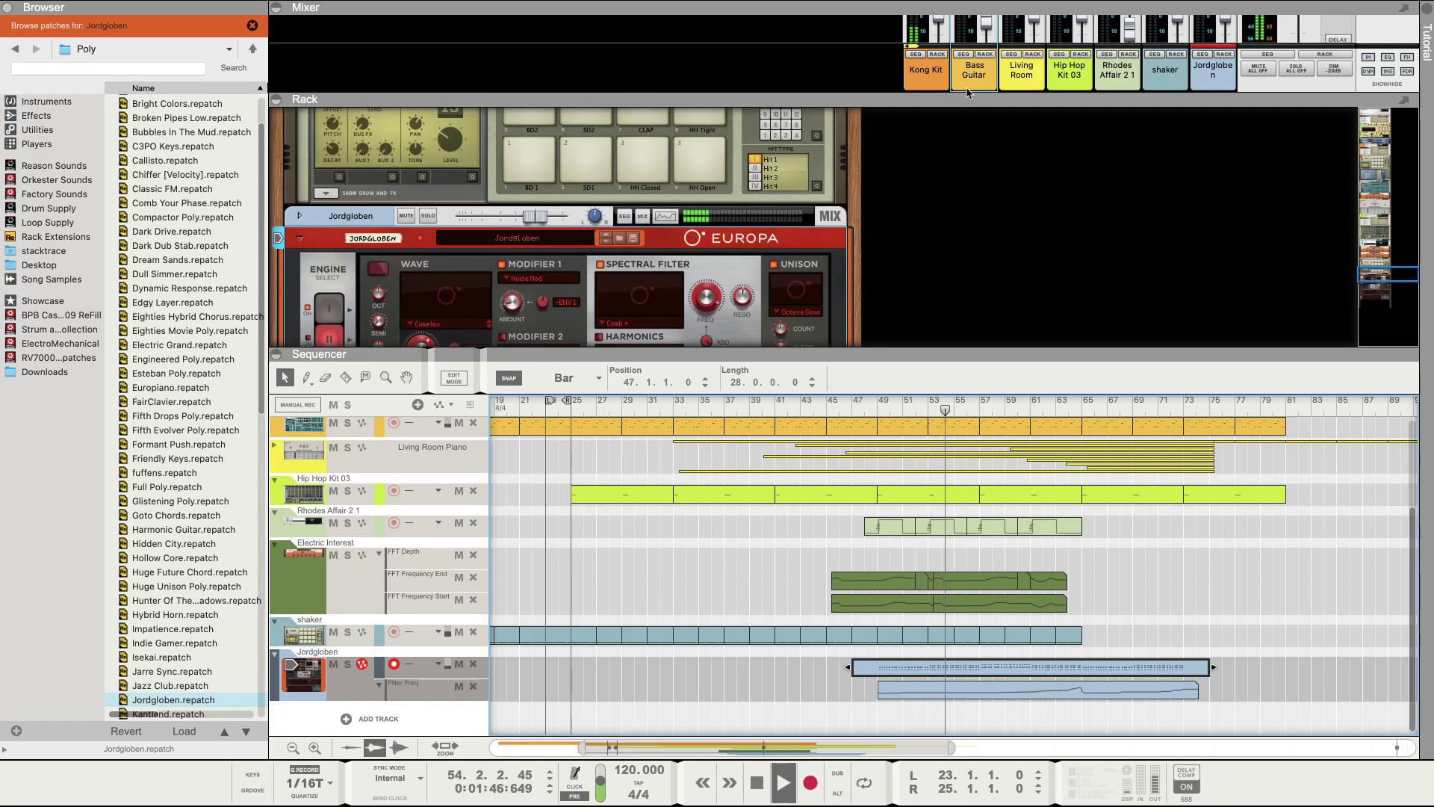
drag(967, 92, 971, 229)
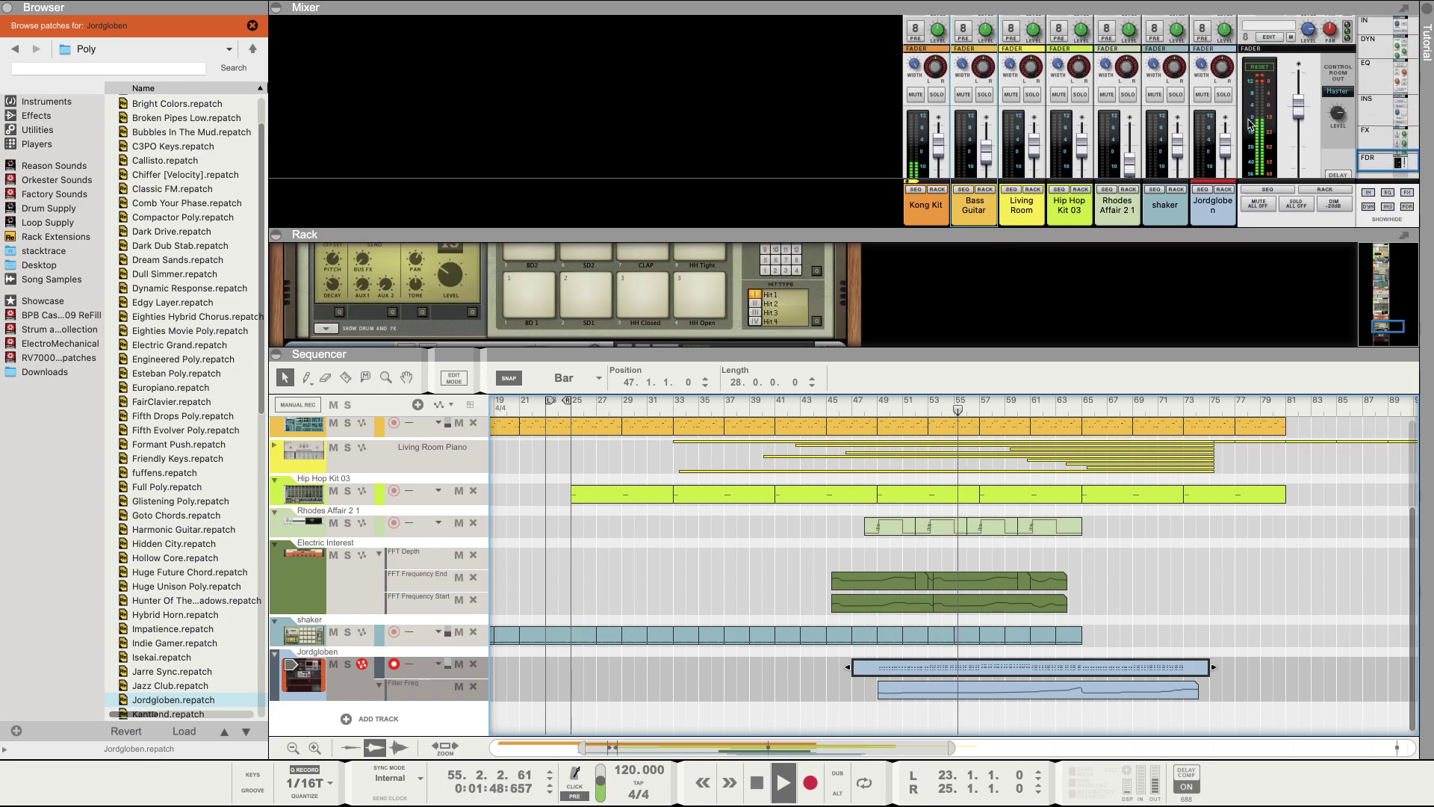
click(1220, 80)
scroll(1220, 80, up, 9)
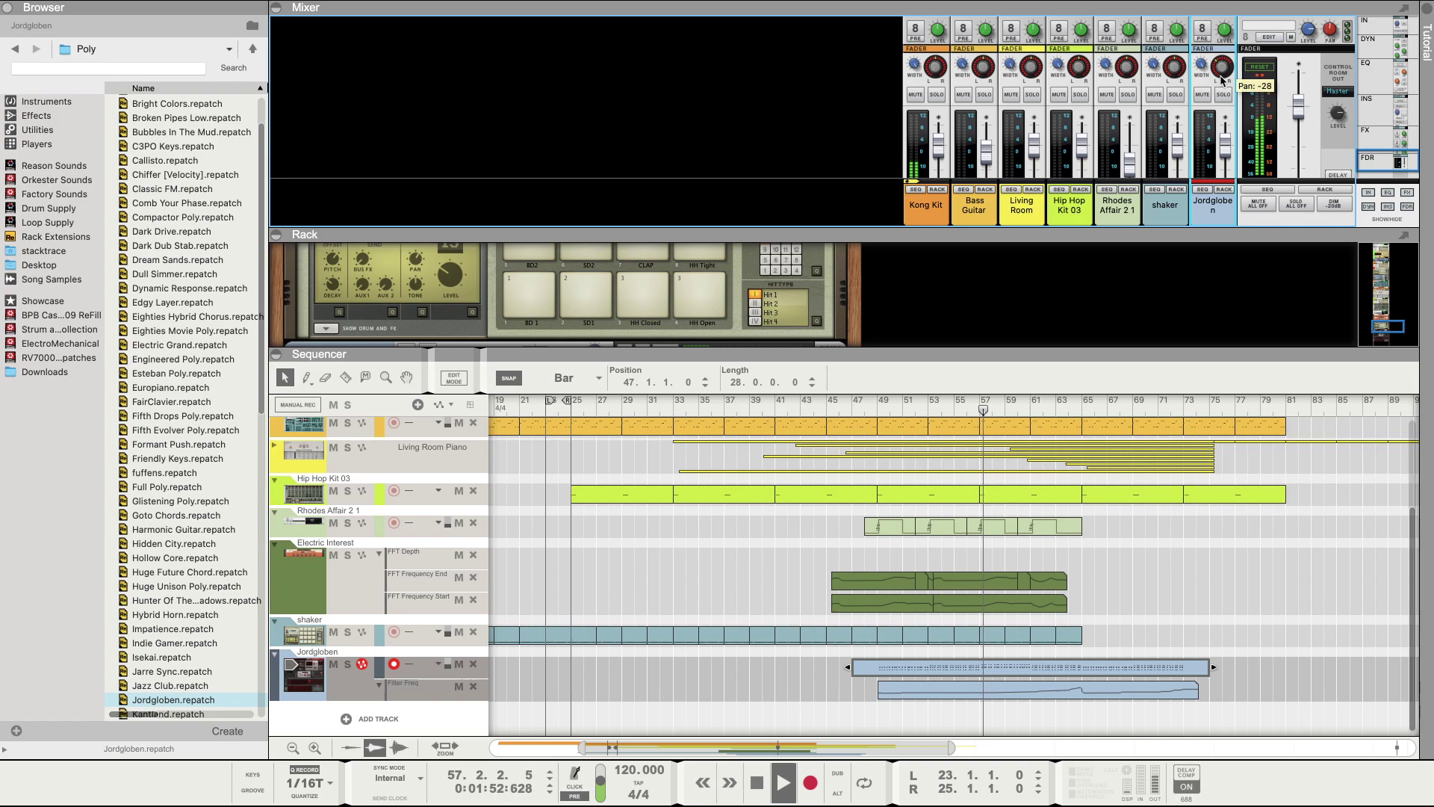
Step: Set the rate of Europa's Envelope 1 to about 2.8 s and enlarge the rack area
scroll(727, 293, down, 5)
scroll(727, 294, down, 4)
scroll(728, 293, down, 3)
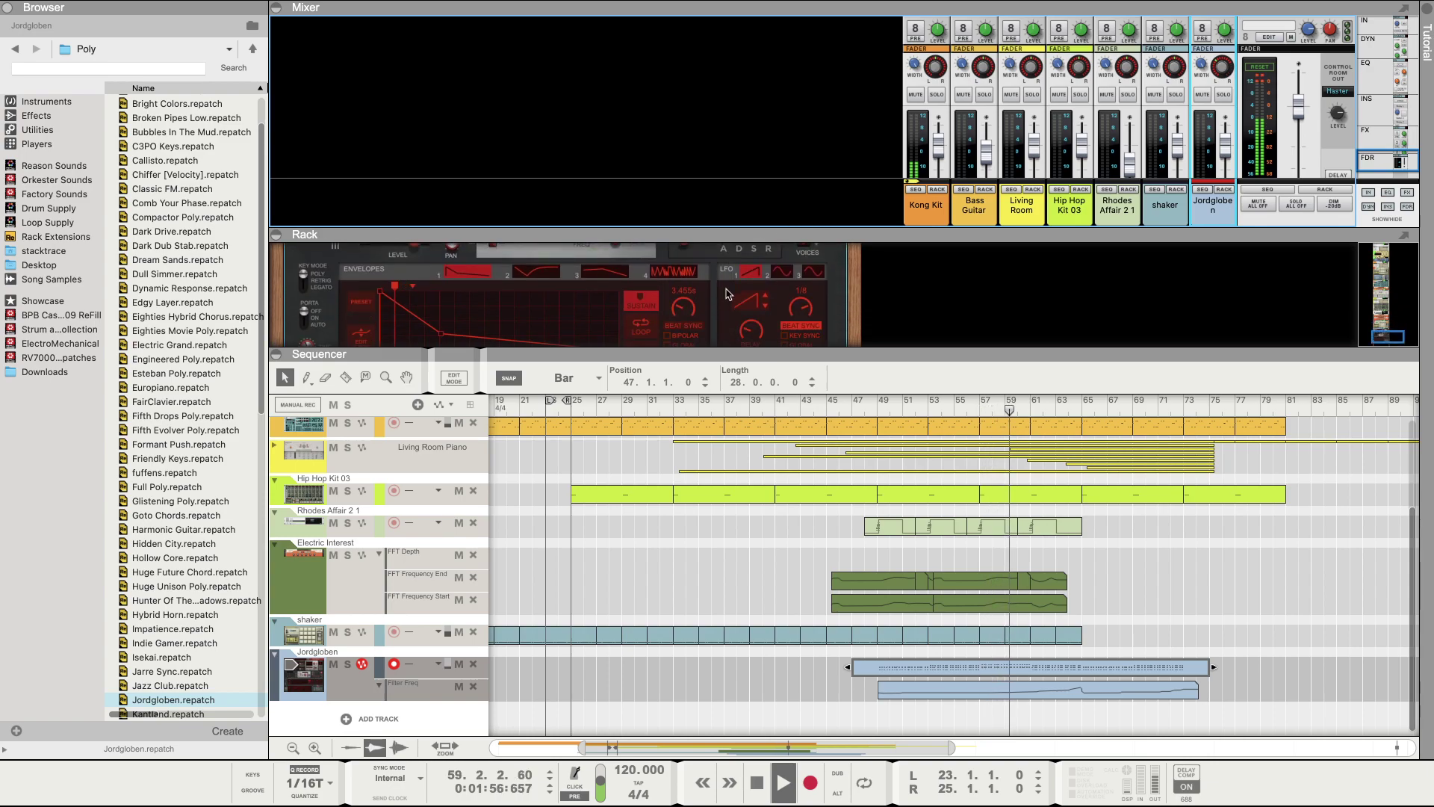
drag(690, 257, 688, 256)
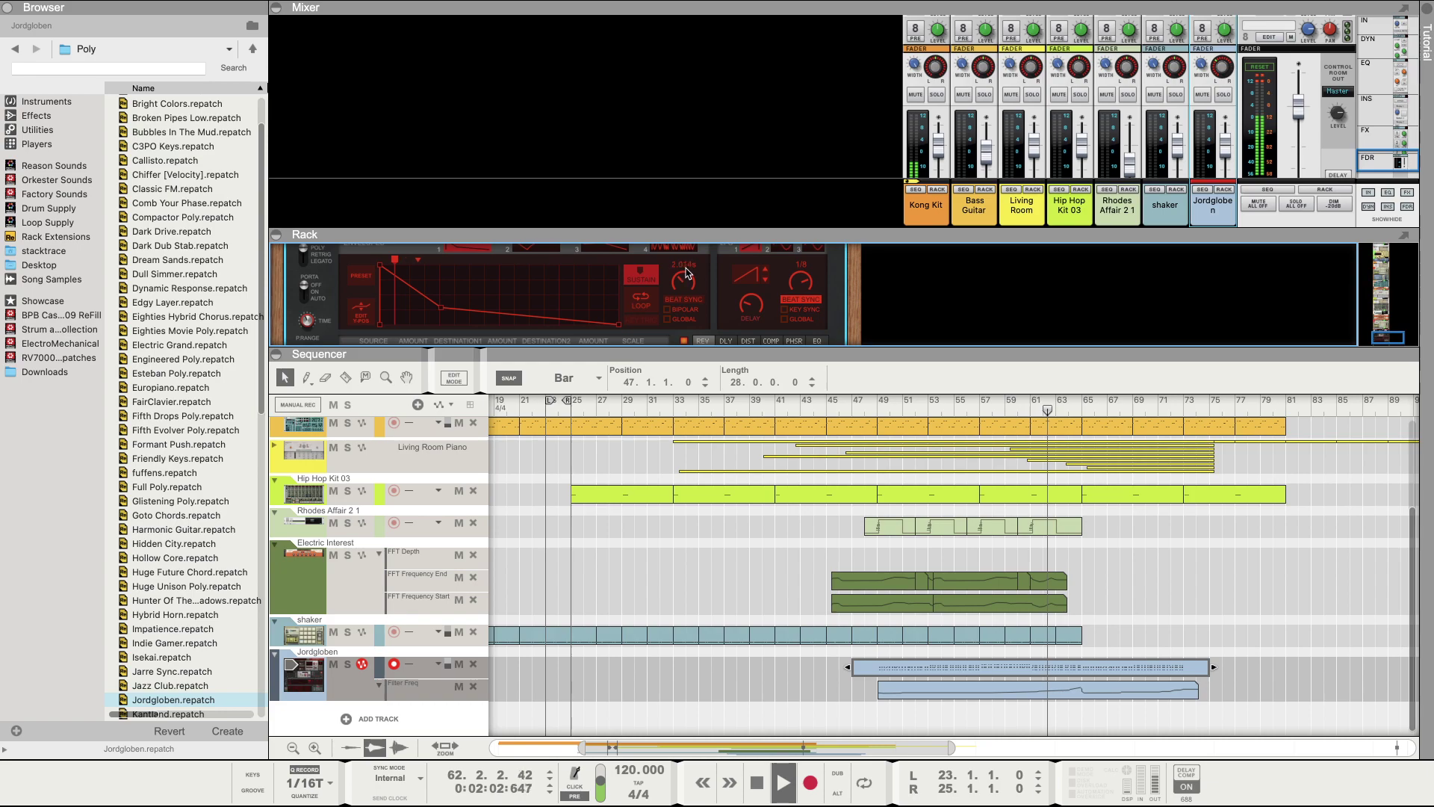
scroll(583, 322, up, 2)
scroll(583, 322, up, 4)
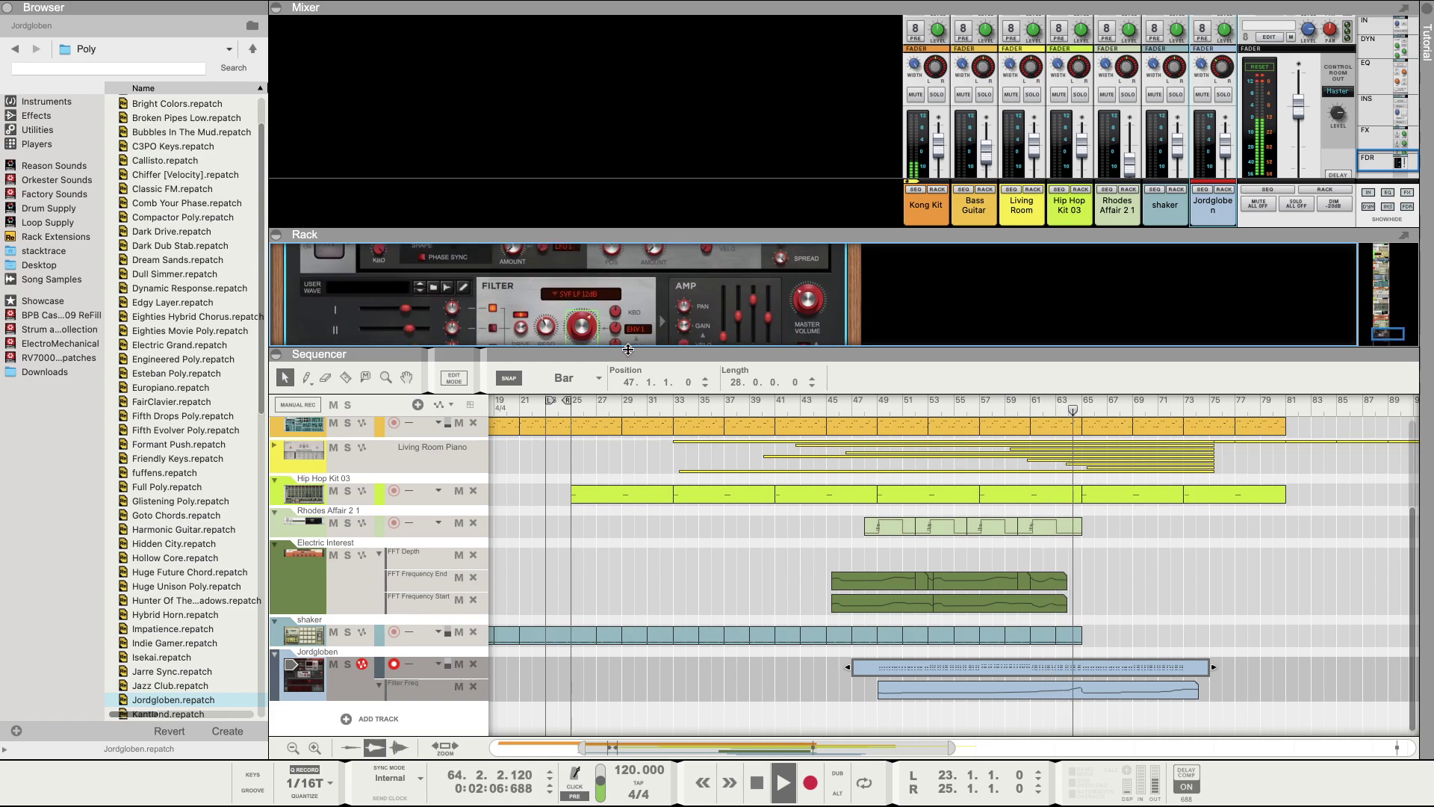
drag(641, 353, 643, 479)
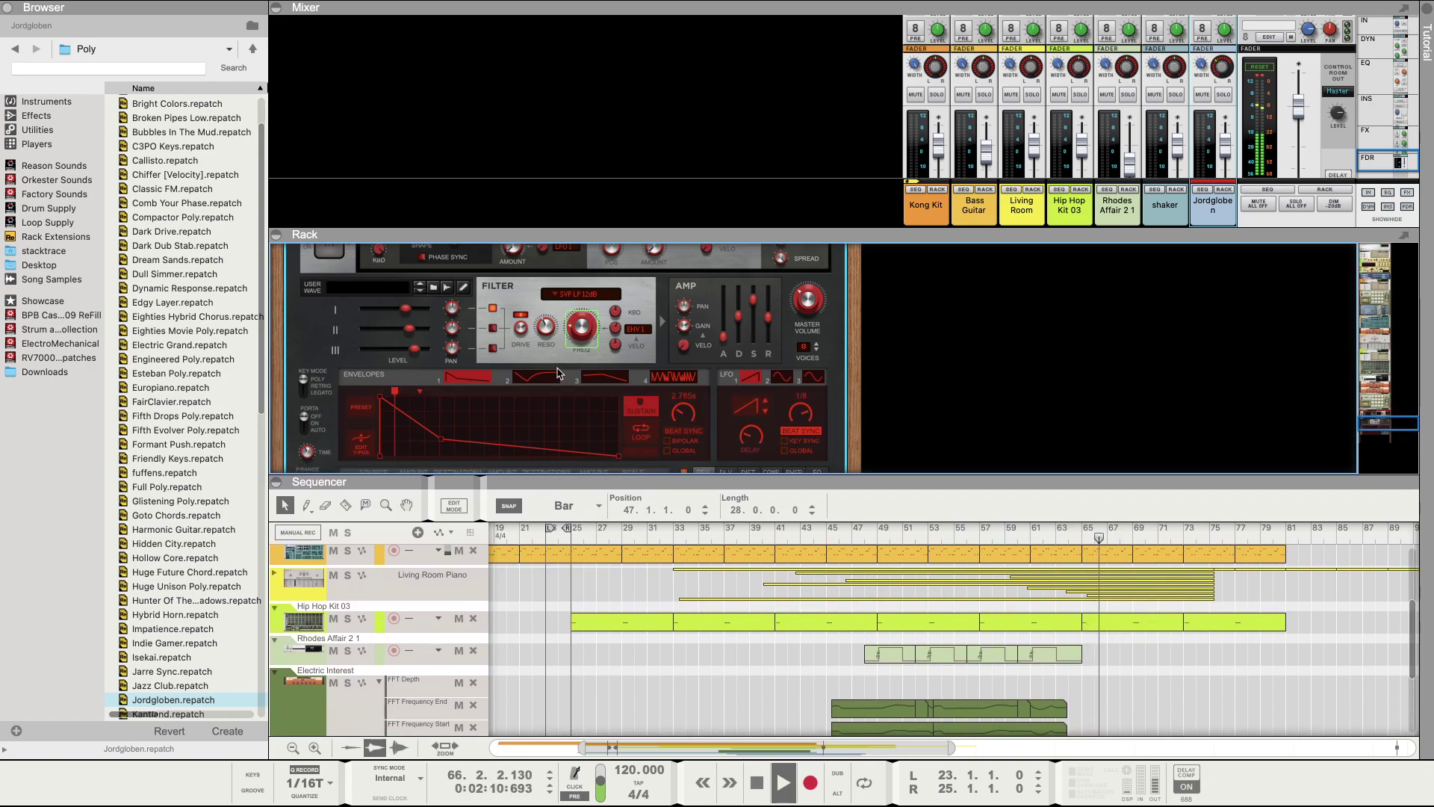
scroll(559, 373, up, 2)
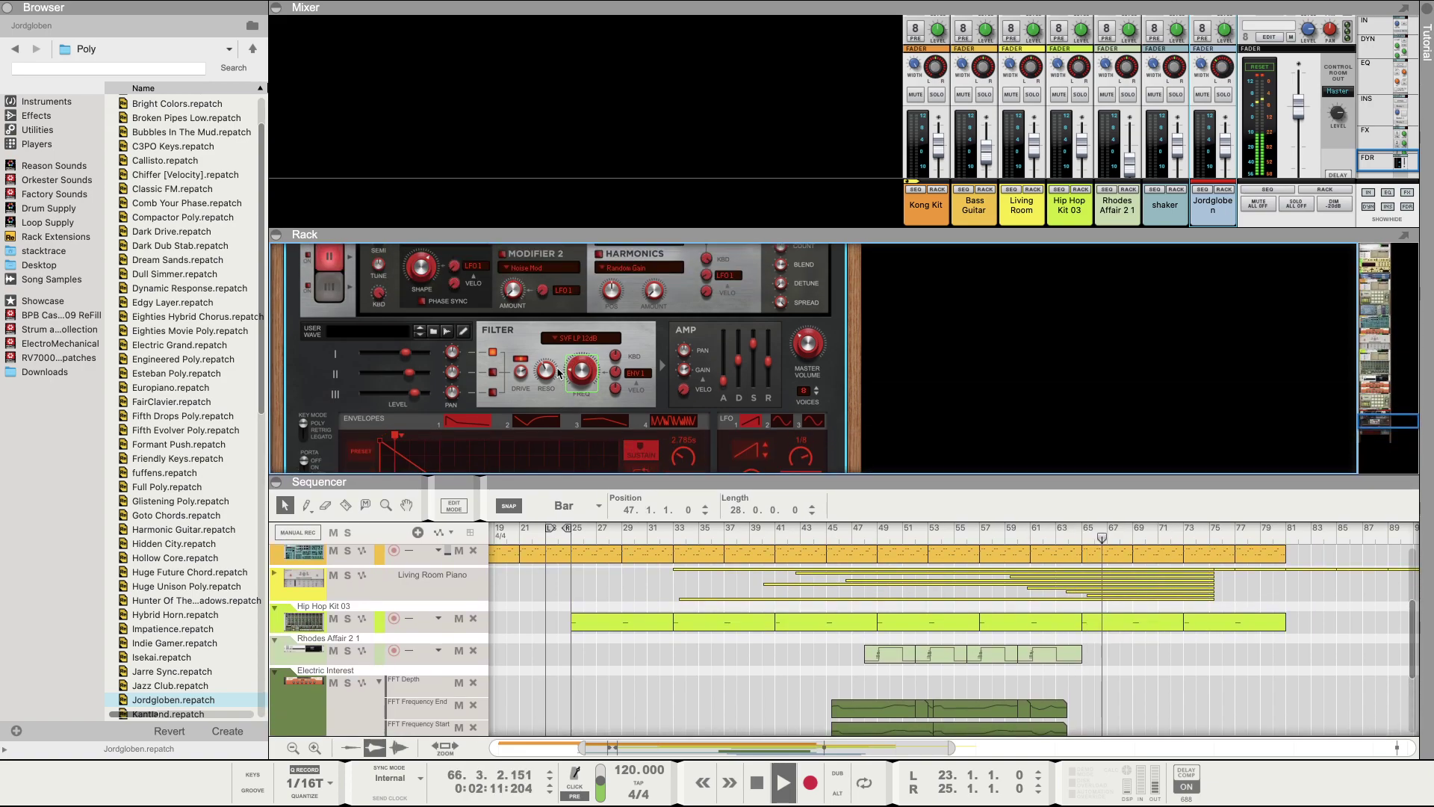
Step: Replay the Jordgloben part, route Europa's Engine 2 to the filter, and adjust its Modifier 2 amount
click(870, 536)
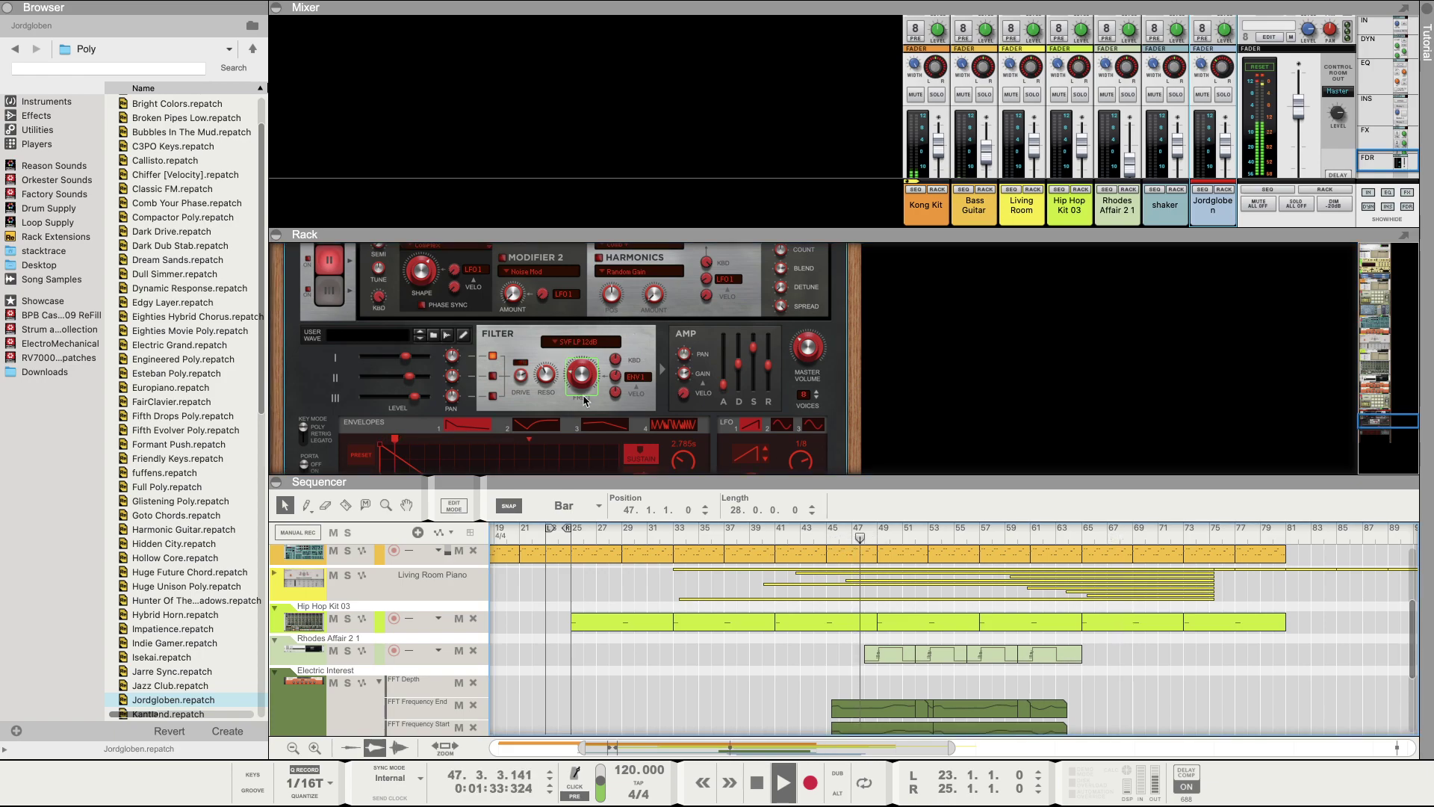
mouse_move(547, 384)
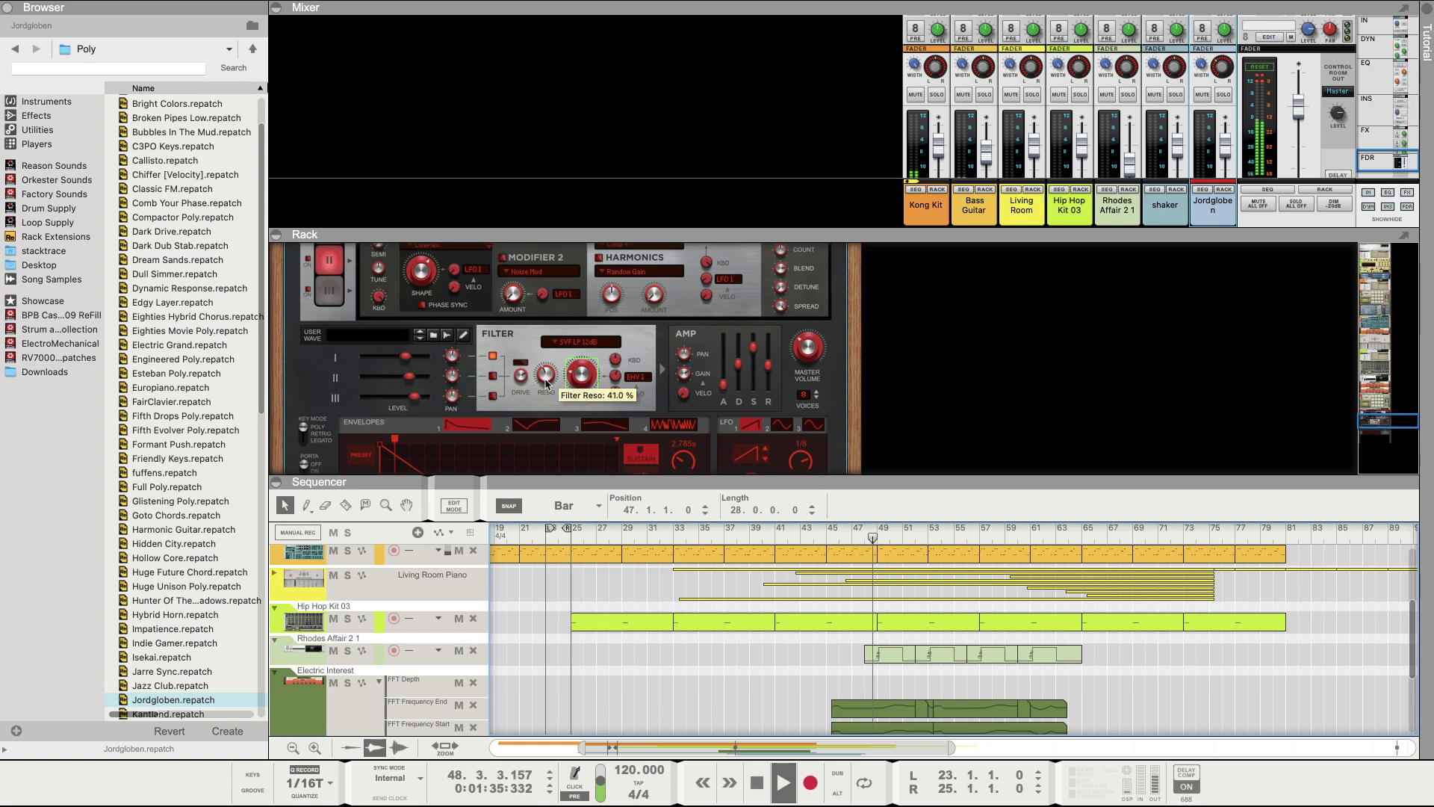
click(494, 380)
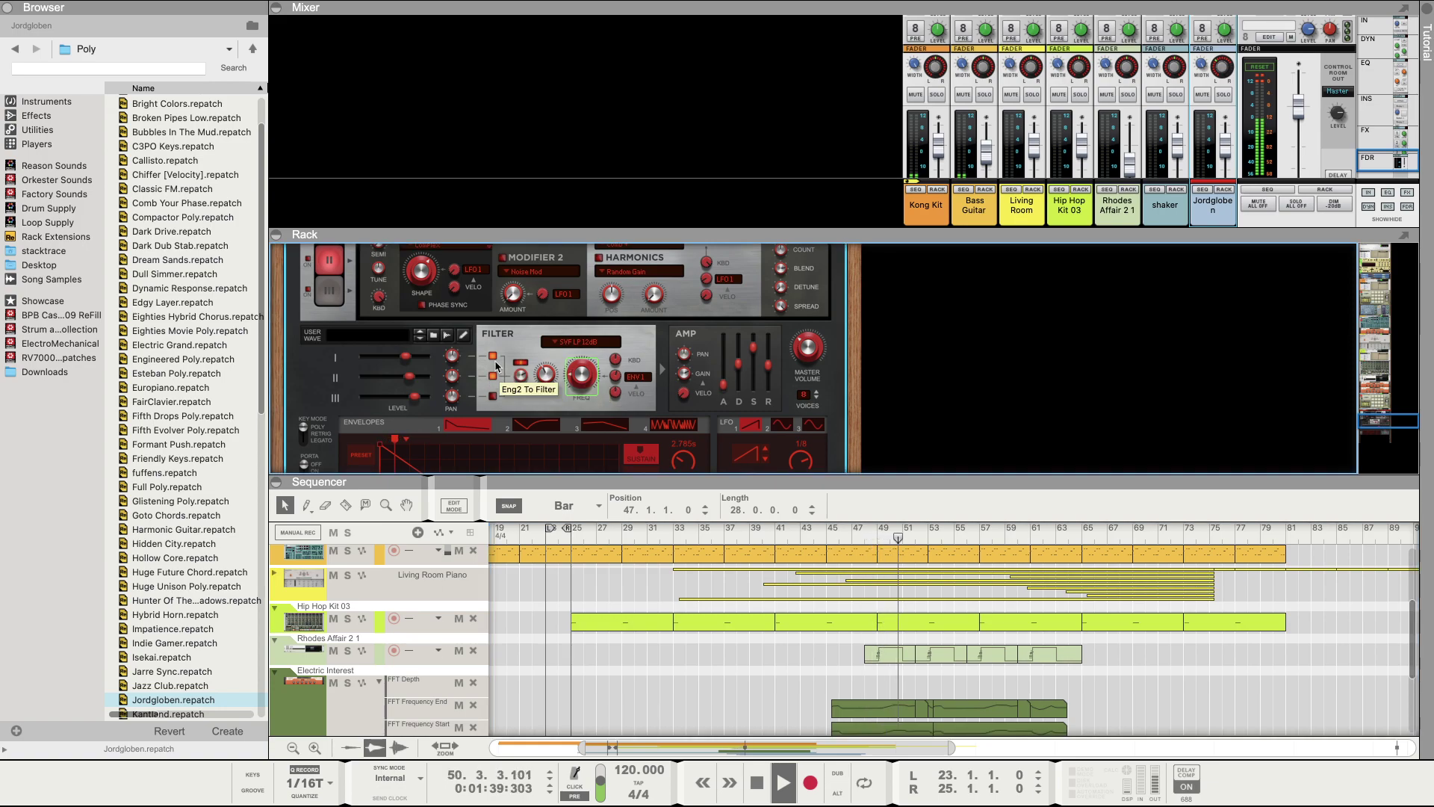
mouse_move(510, 304)
drag(510, 304, 543, 274)
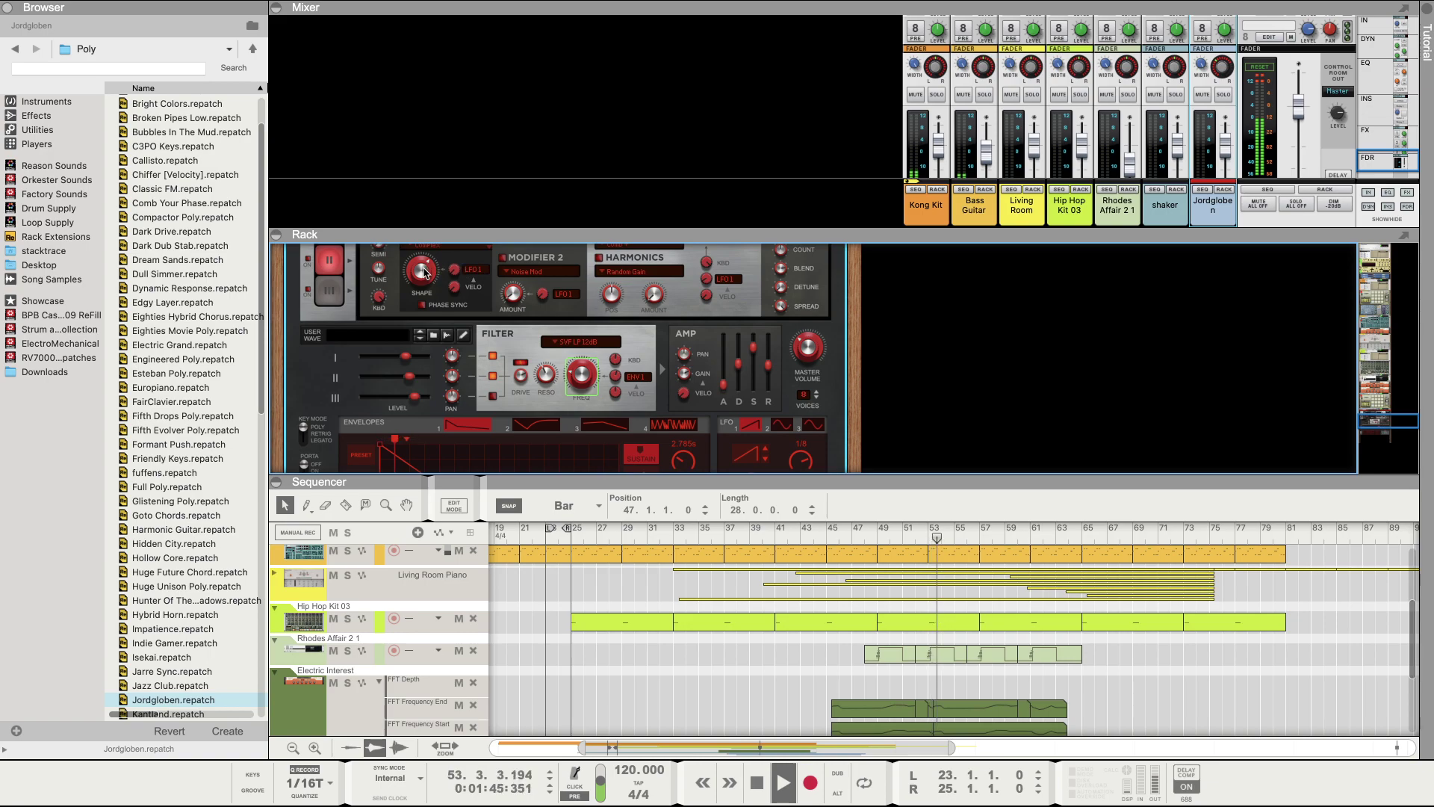
Step: Turn on Europa's Engine 2 and sweep its wave Shape up to 100% and back down during playback
mouse_move(421, 287)
drag(416, 292, 416, 278)
scroll(411, 314, up, 3)
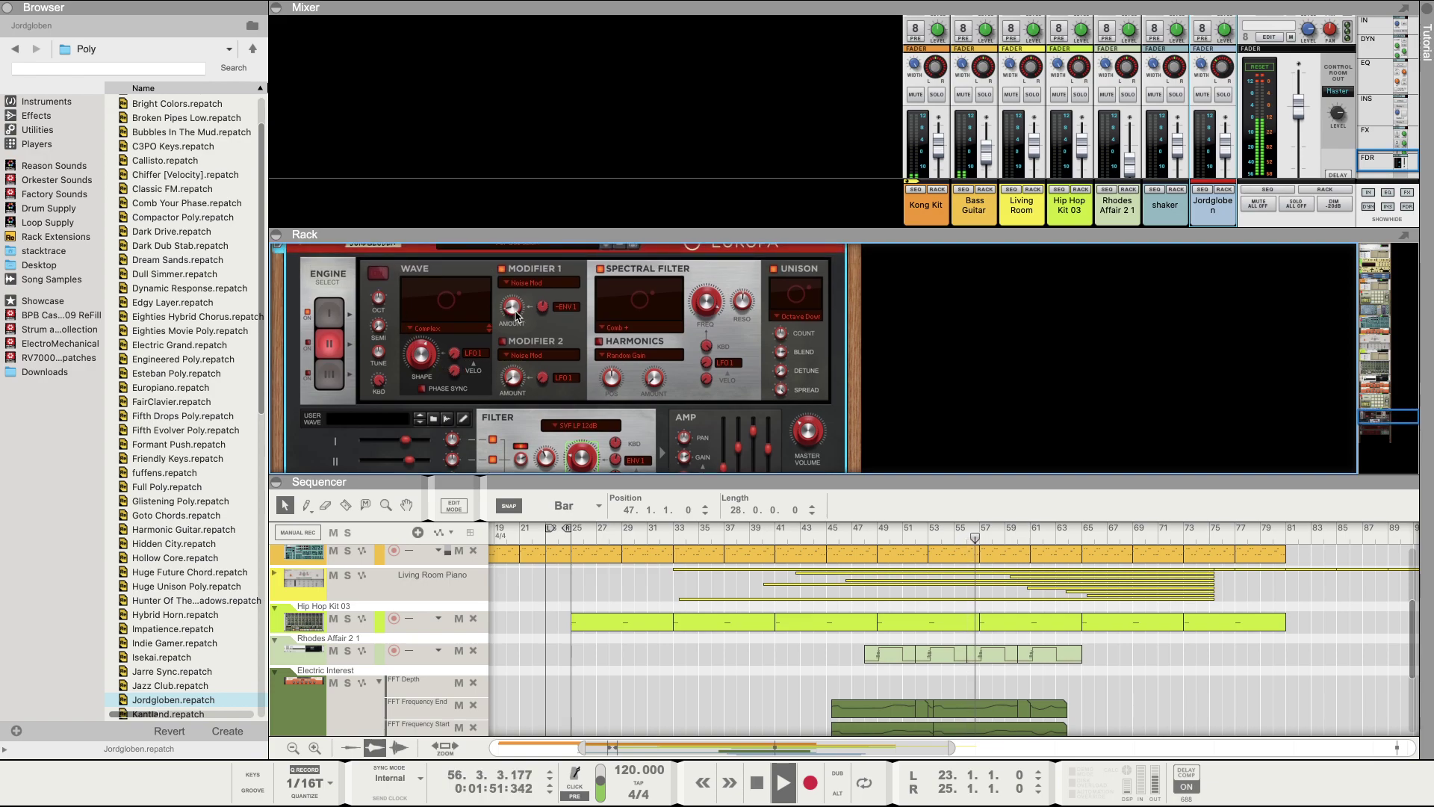
click(378, 272)
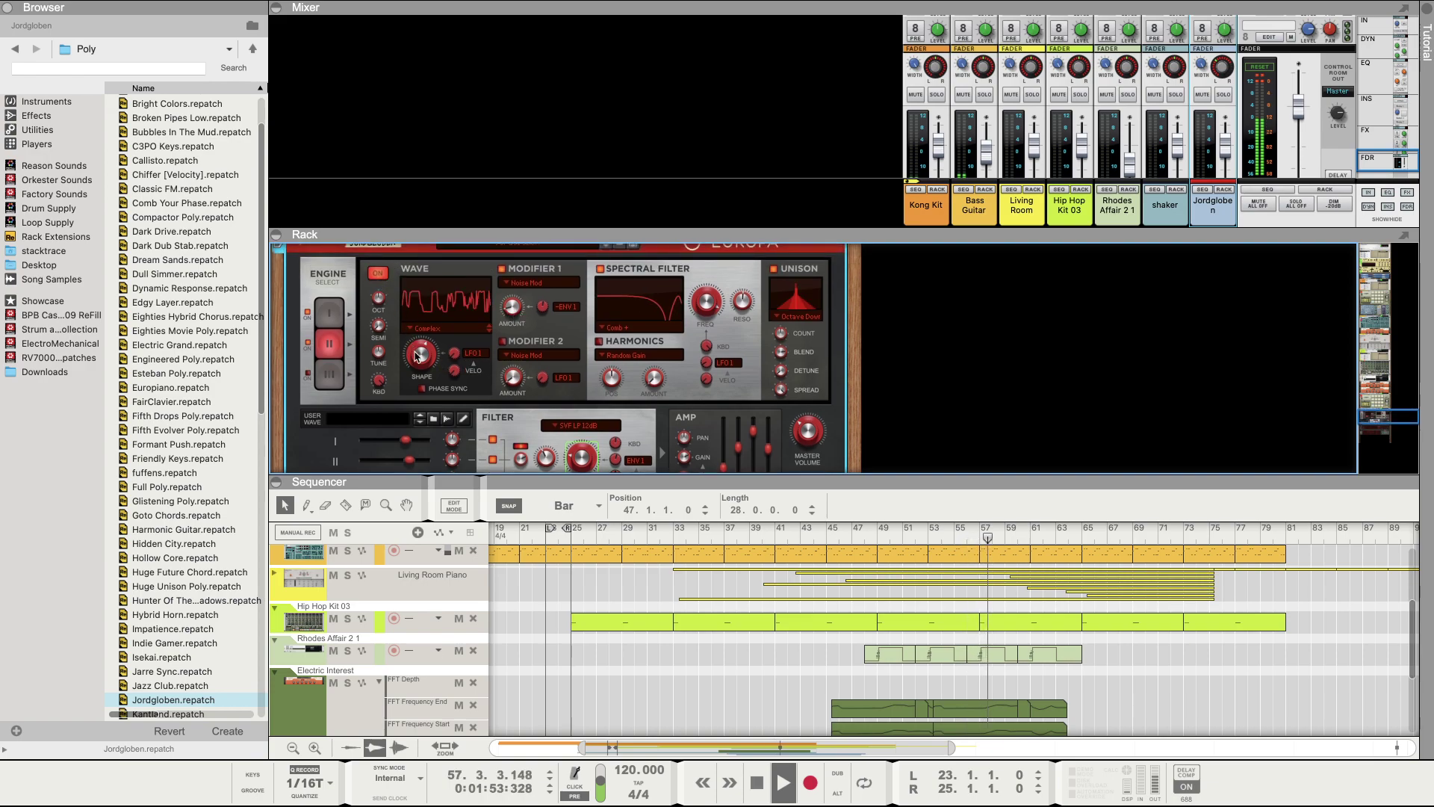
mouse_move(420, 364)
mouse_move(420, 364)
mouse_down()
mouse_move(419, 385)
mouse_move(421, 364)
mouse_up()
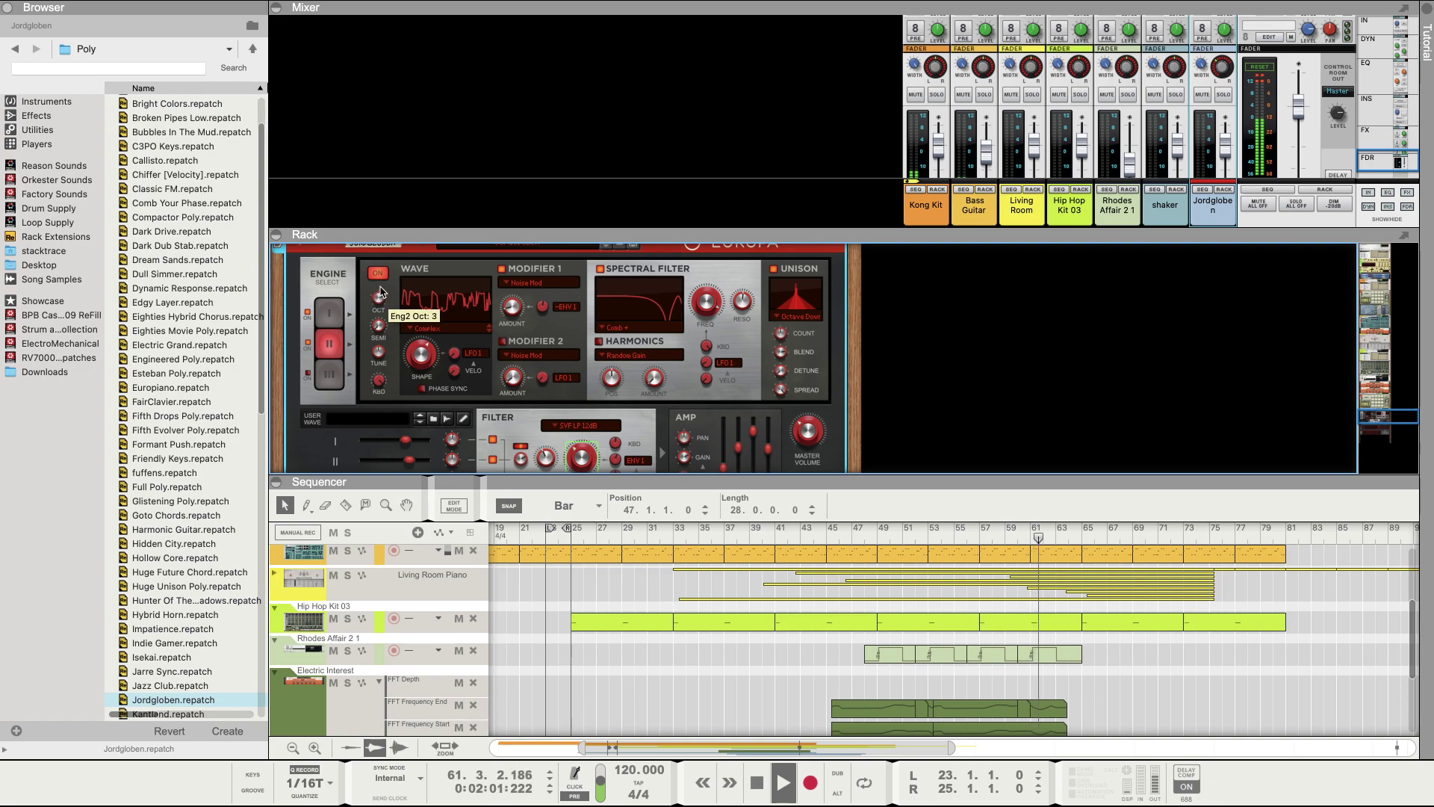
mouse_move(419, 360)
mouse_down()
mouse_move(416, 392)
mouse_move(415, 348)
mouse_up()
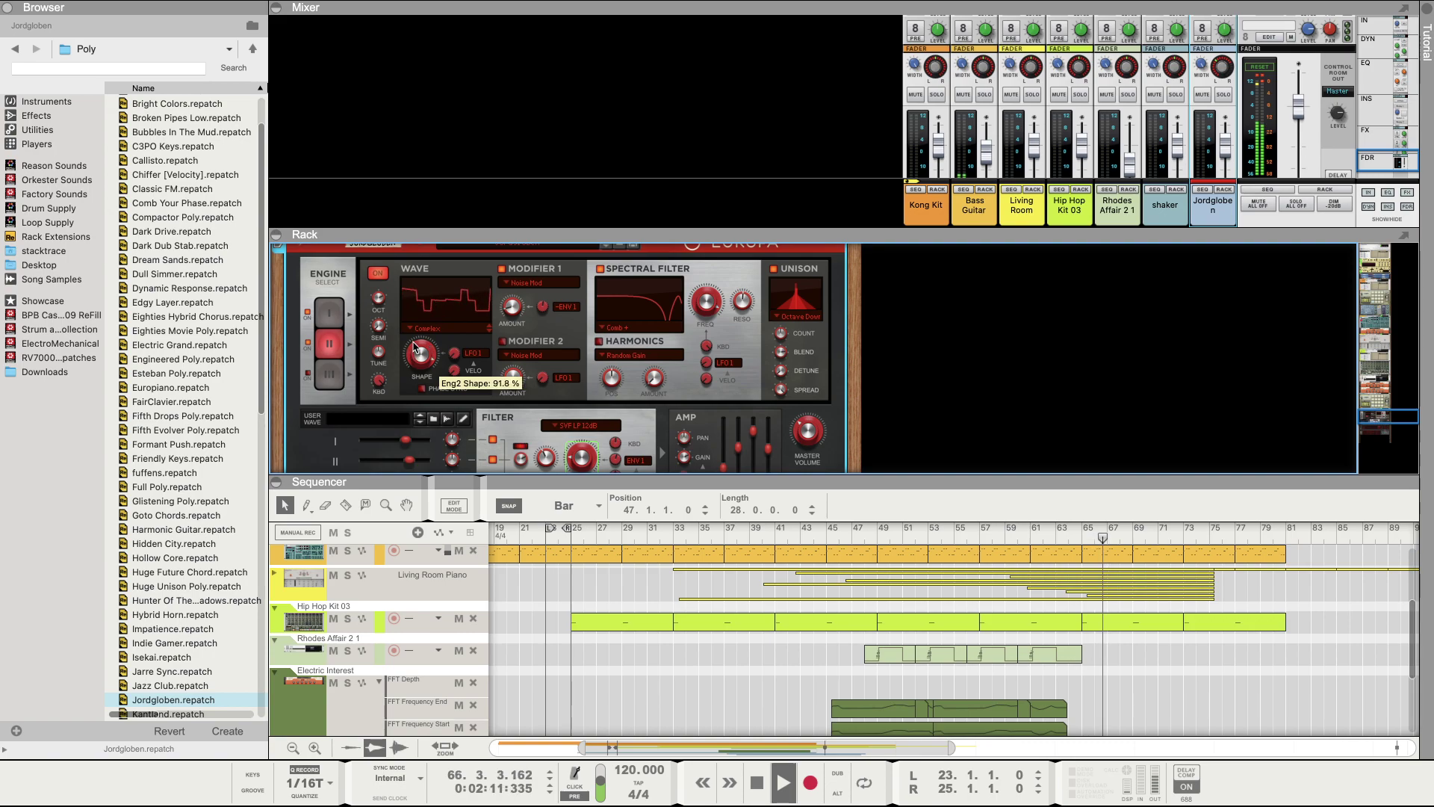
drag(415, 344, 415, 340)
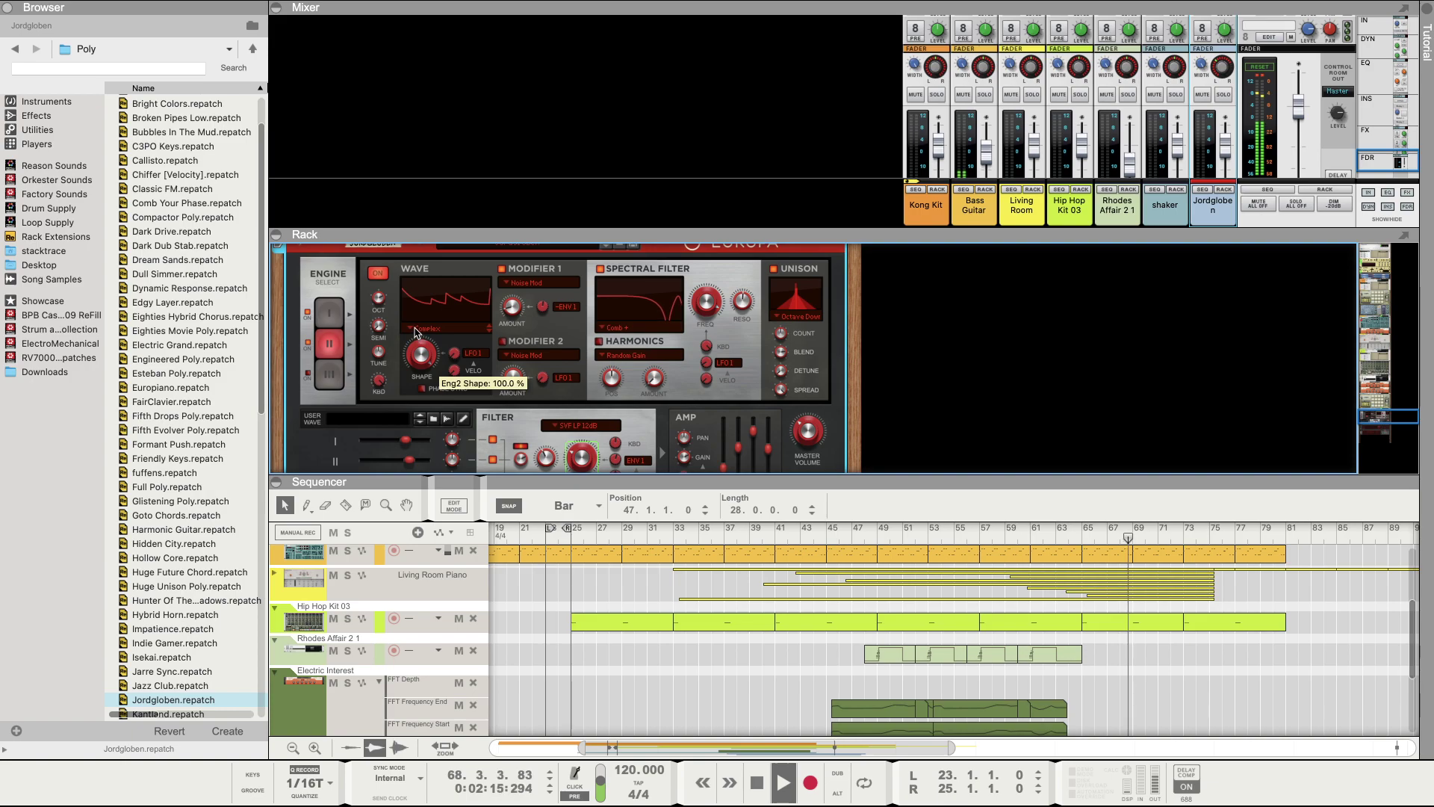
drag(416, 325, 418, 358)
Step: Move the song position to bar 43 with playback stopped and turn off Europa's Engine 2
scroll(648, 598, up, 1)
scroll(648, 598, down, 2)
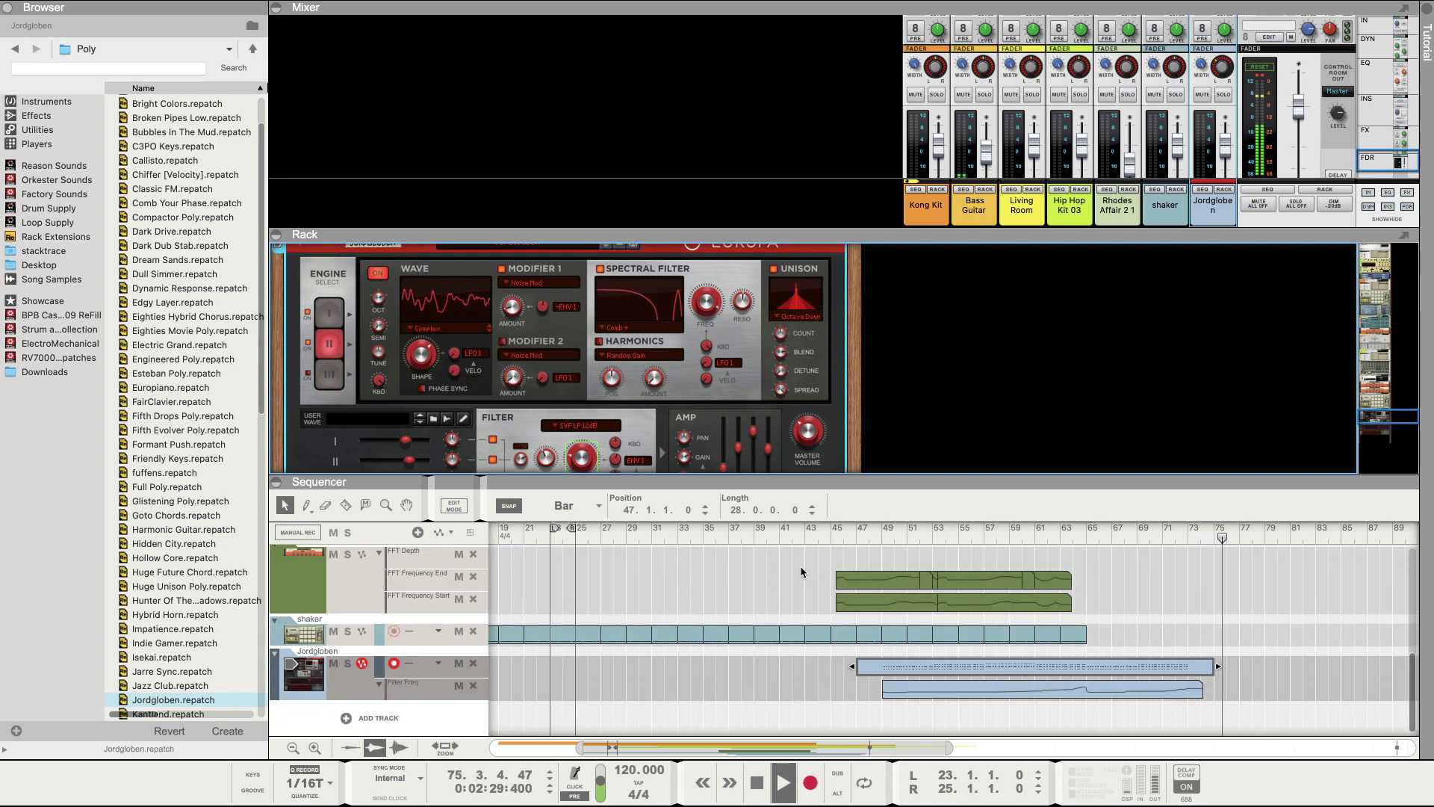
click(804, 537)
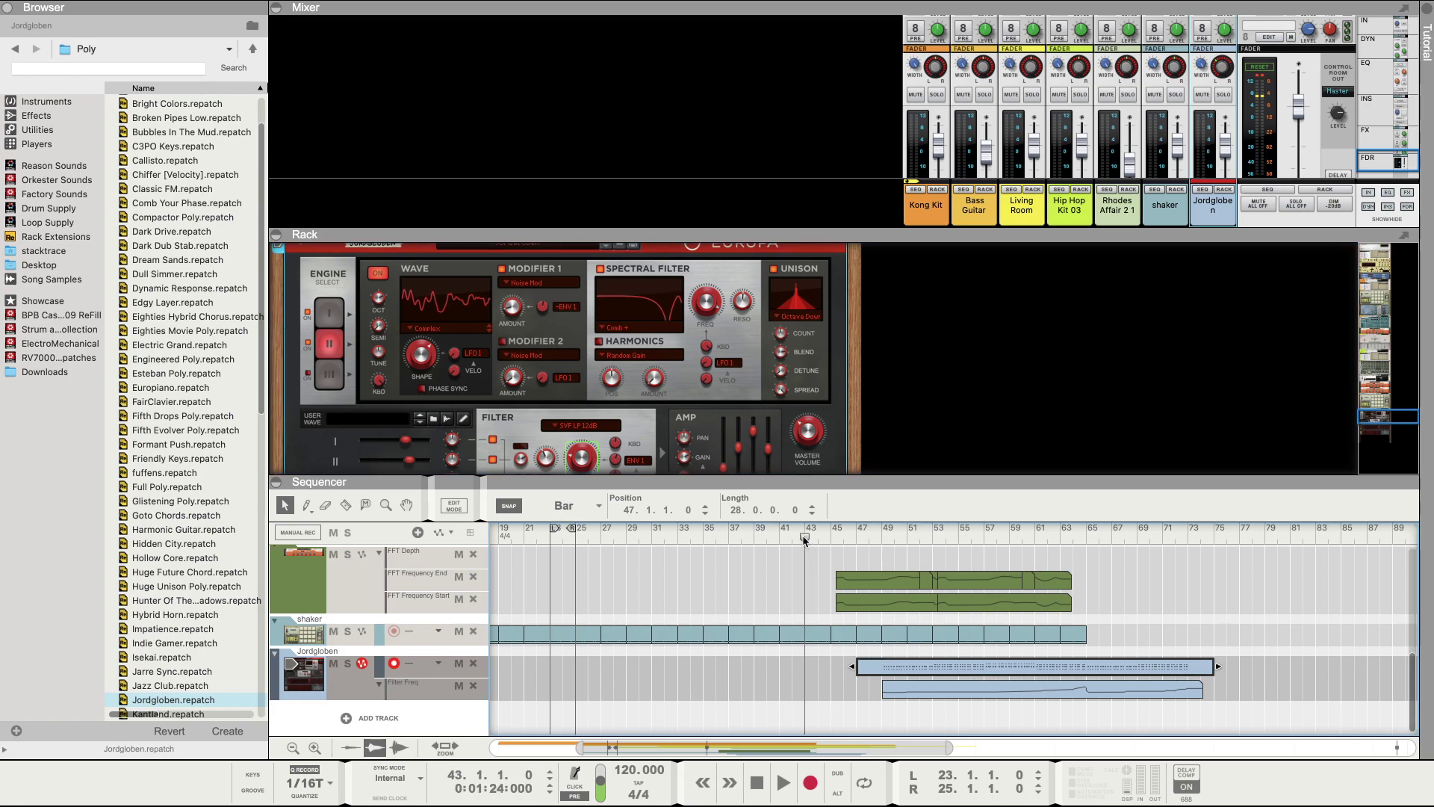
click(377, 274)
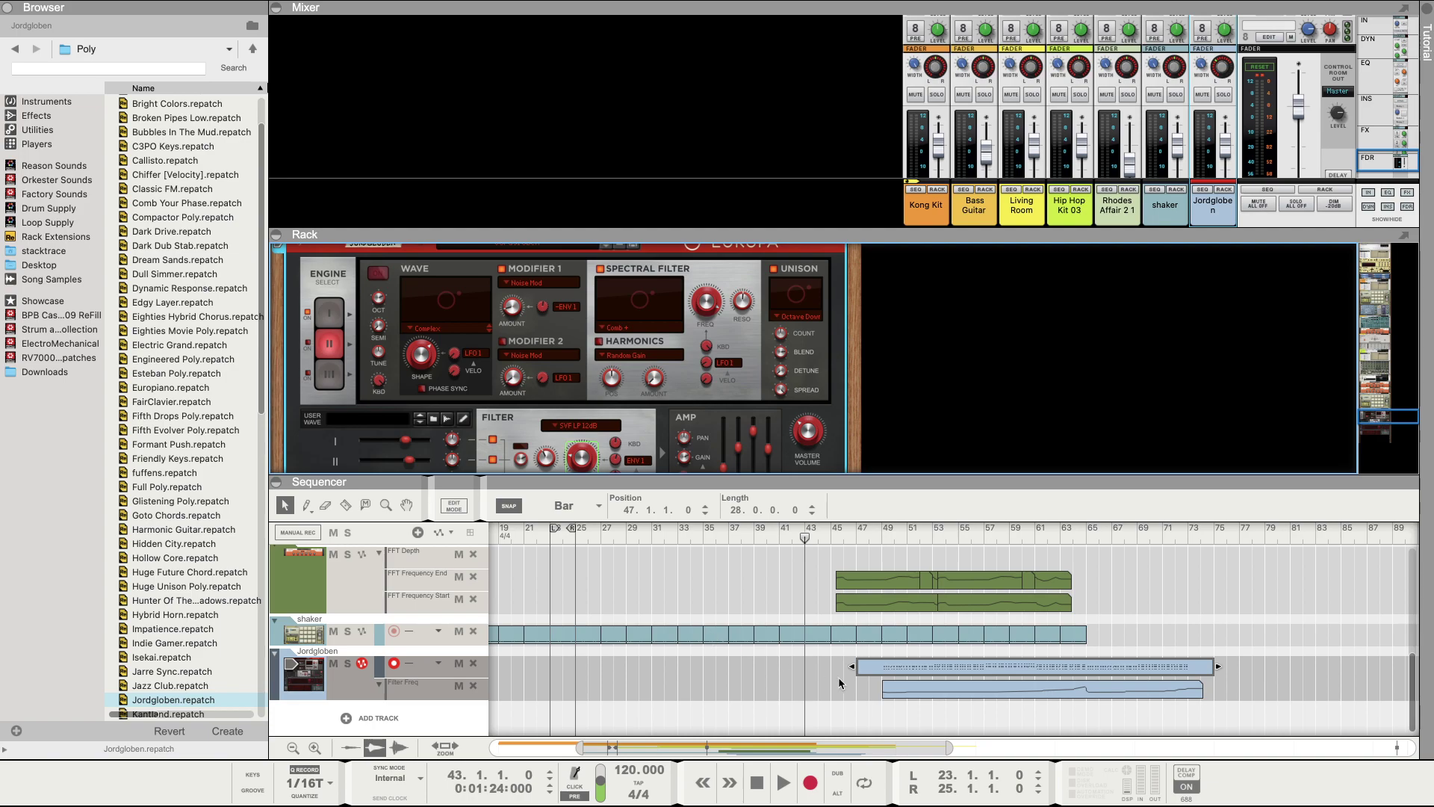
click(812, 790)
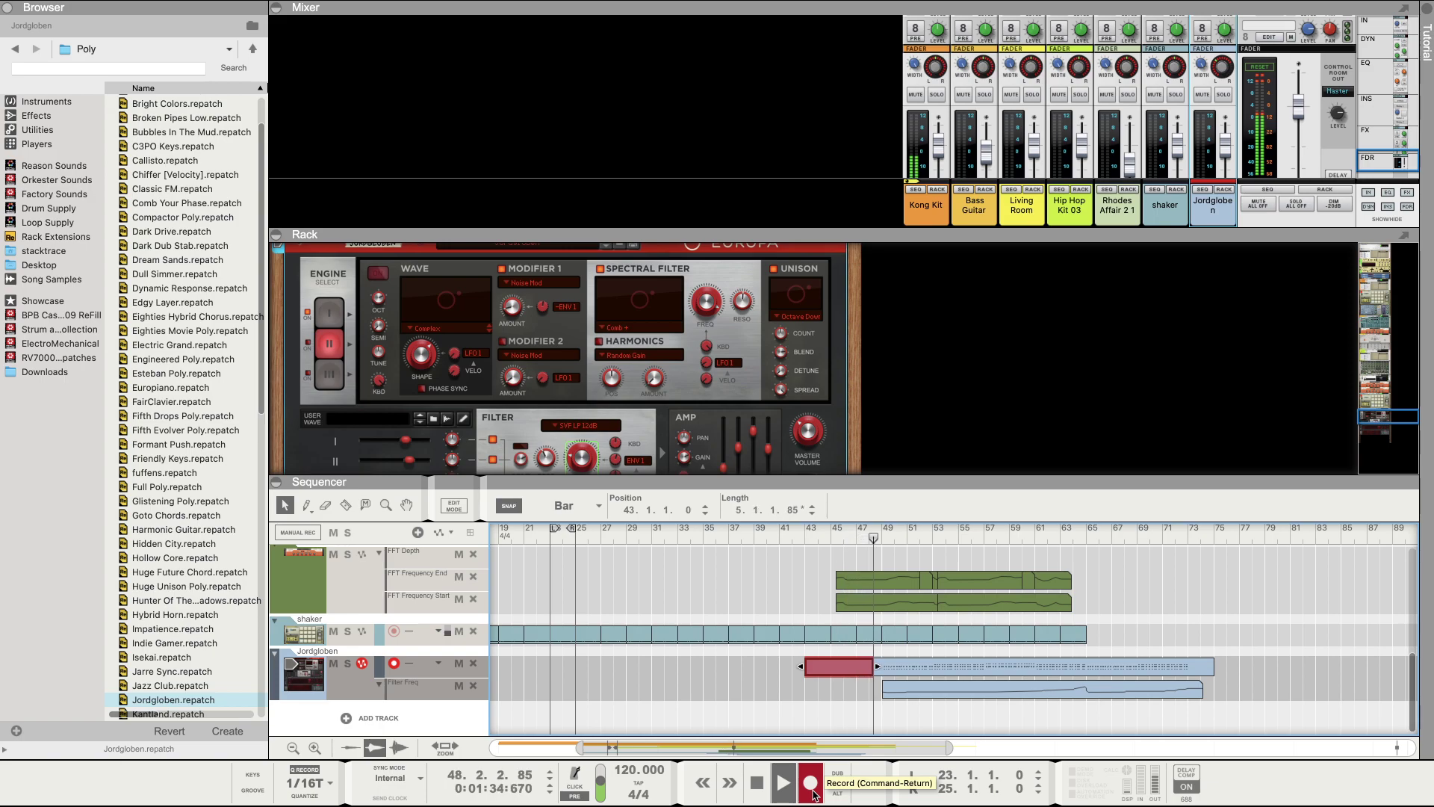
key(space)
key(super+z)
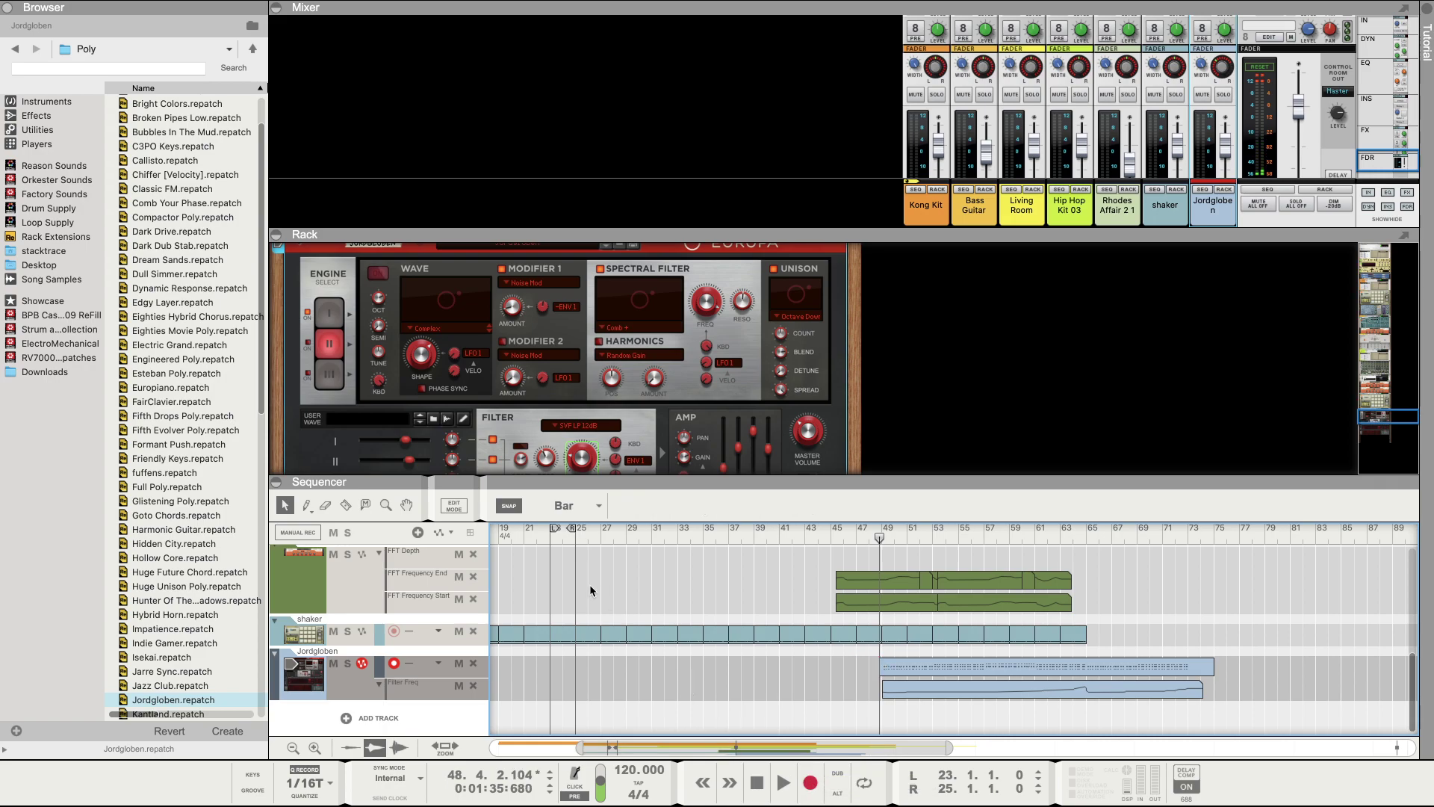
right_click(586, 458)
click(604, 463)
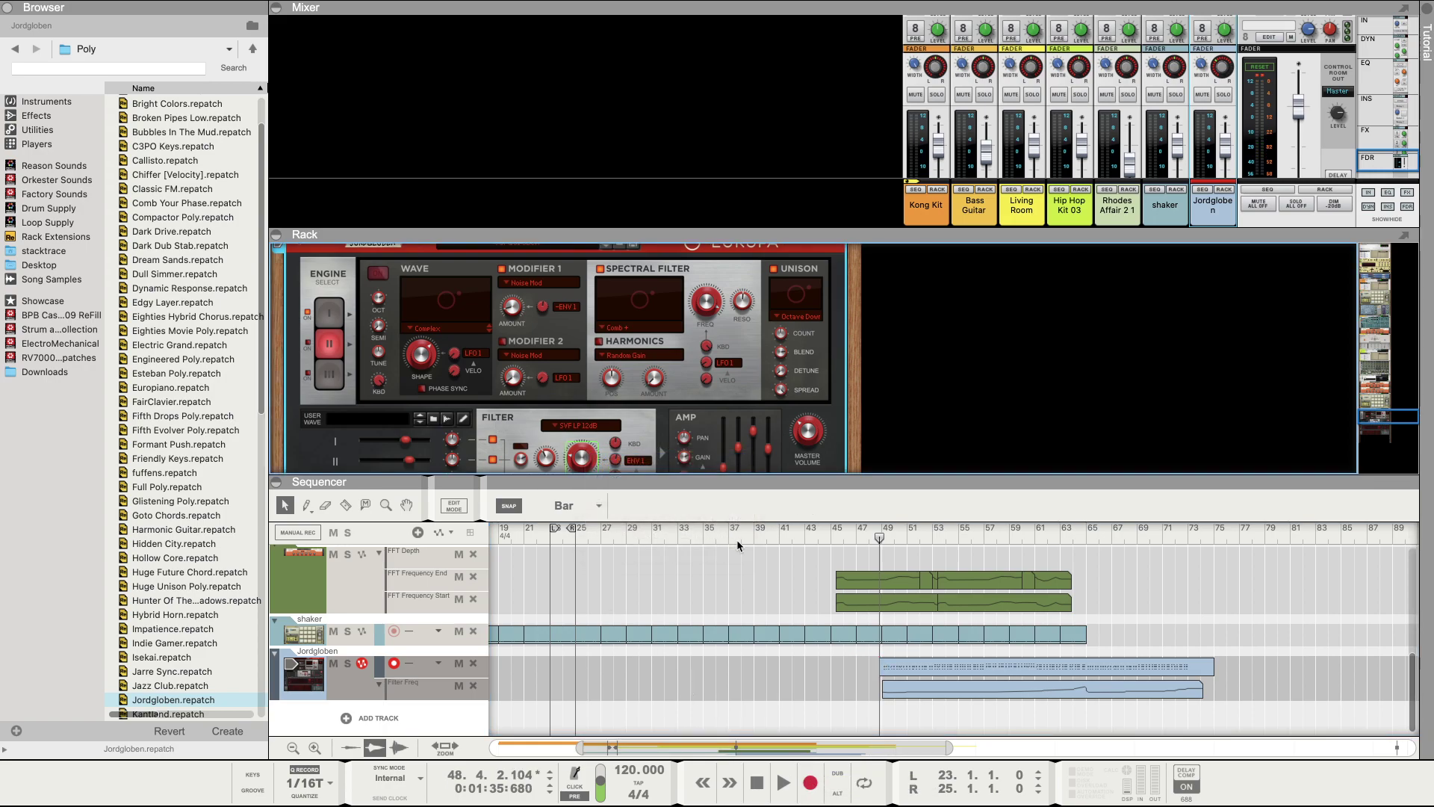
Step: Start recording the Jordgloben part at bar 45, capturing Europa's Master Volume automation from about bar 51
click(834, 533)
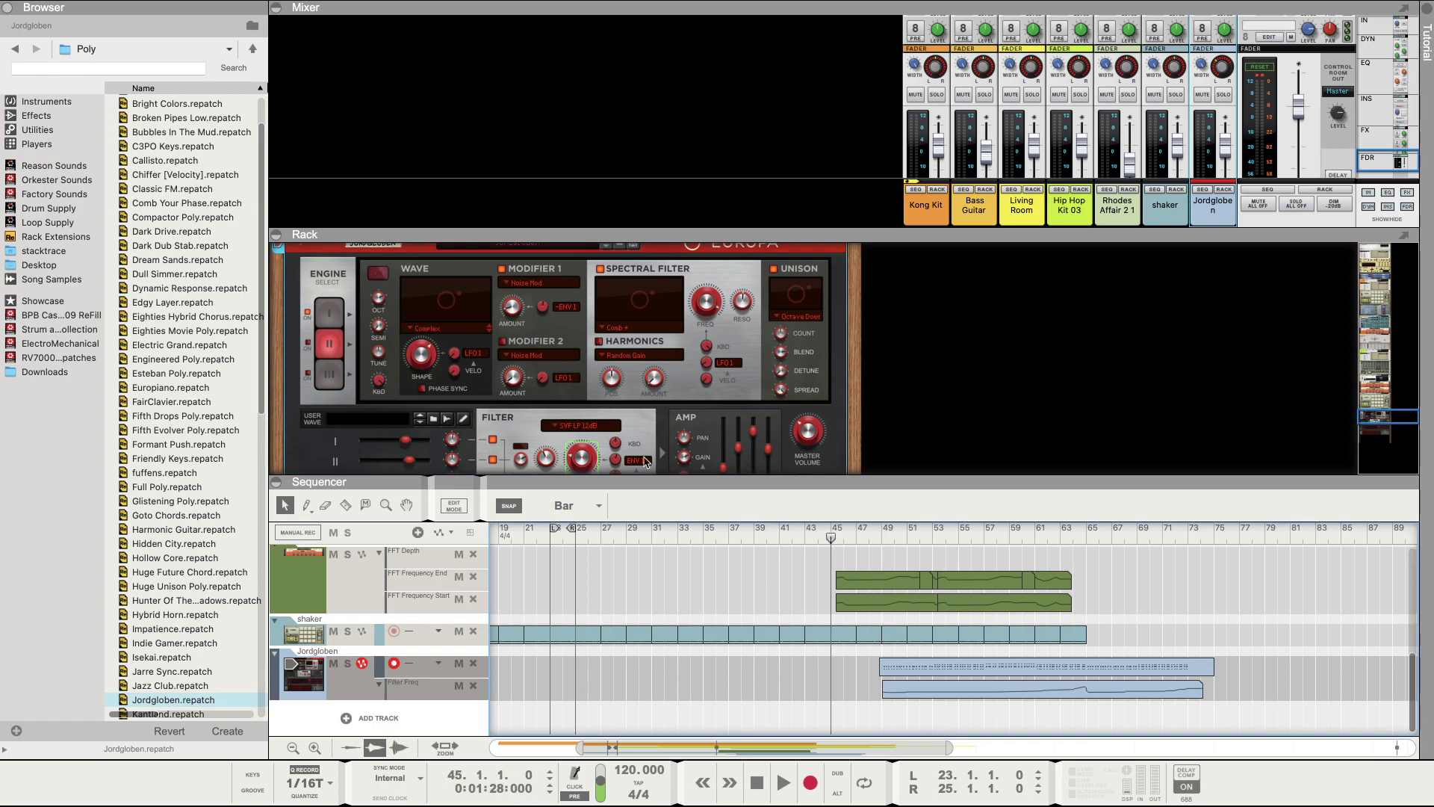
click(814, 781)
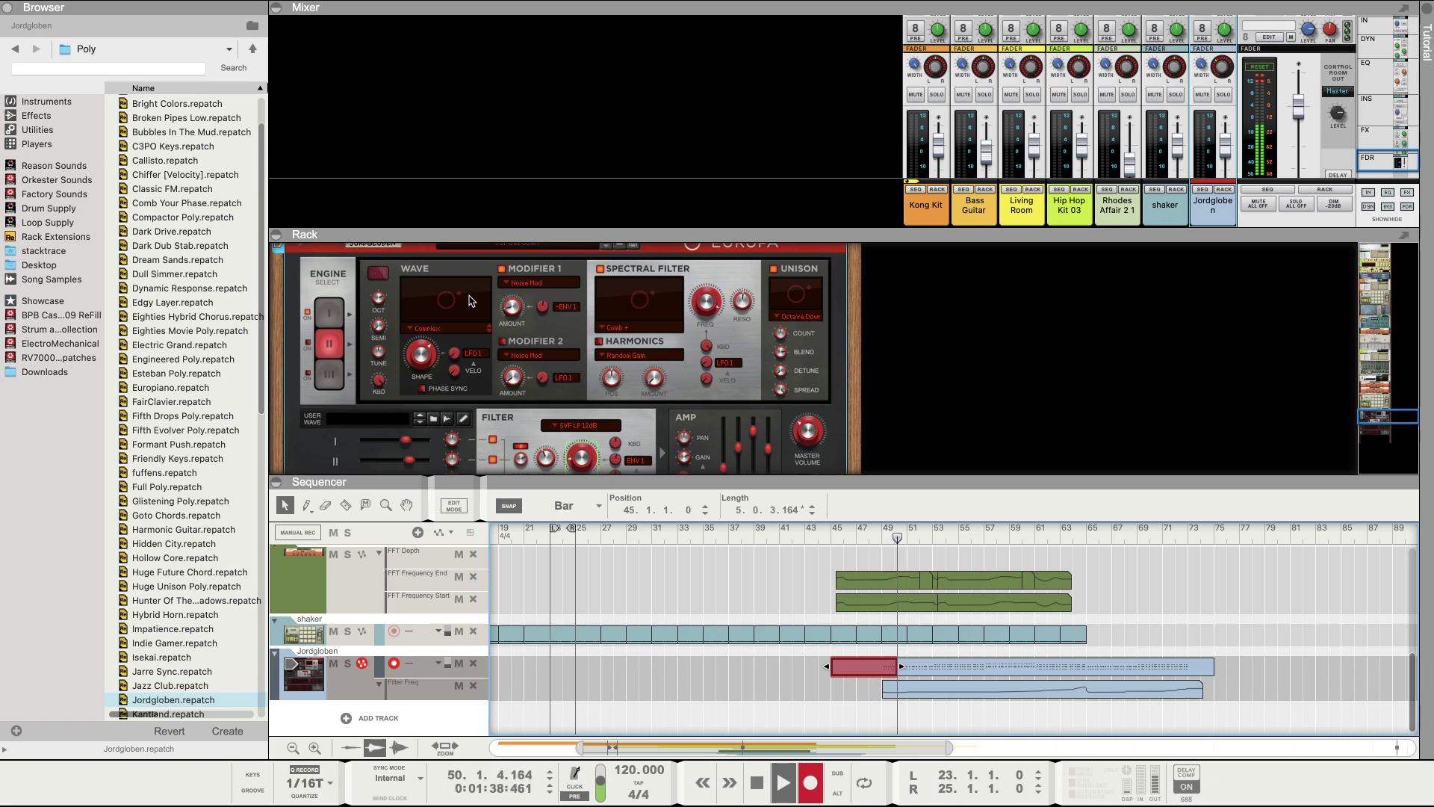
click(811, 435)
drag(812, 437, 812, 437)
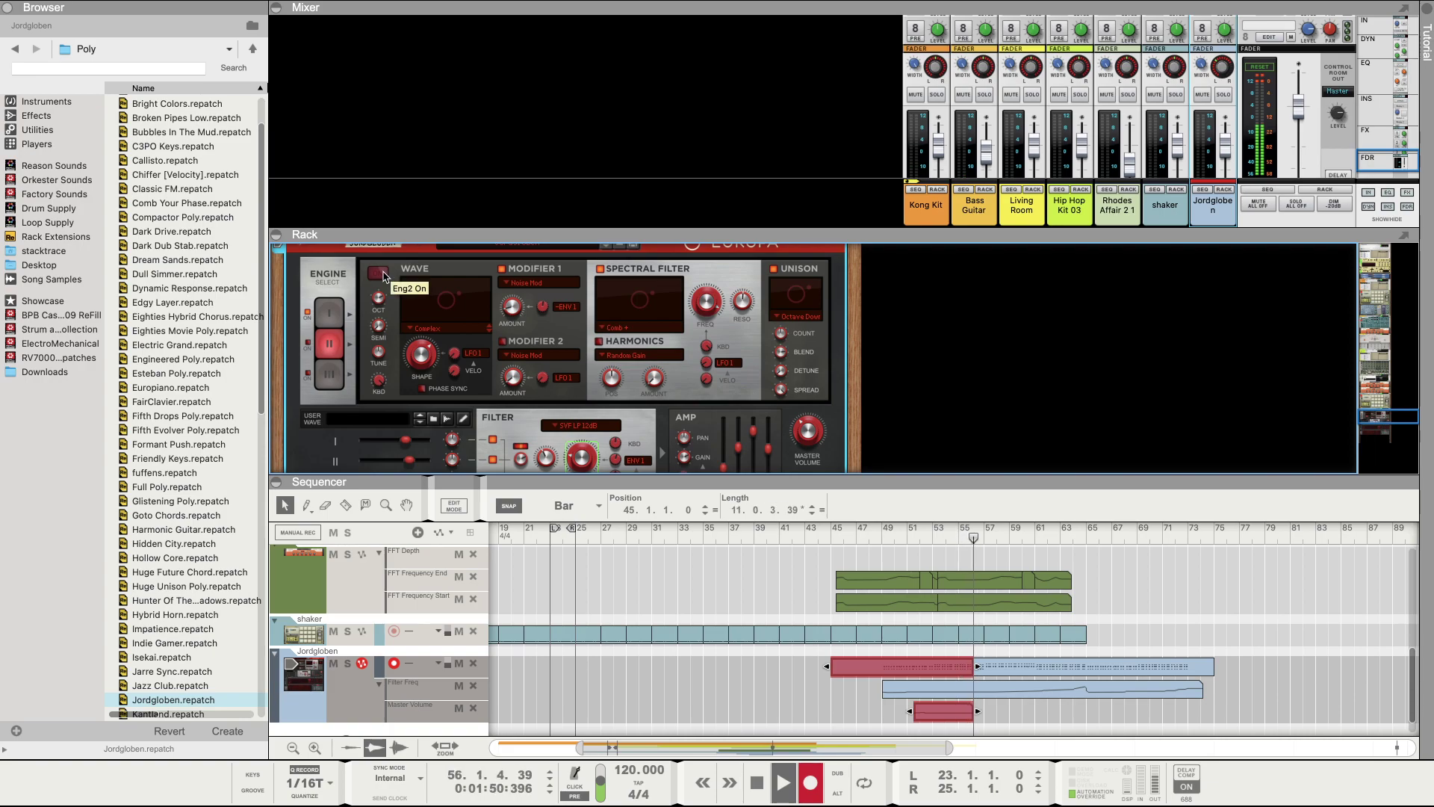
Step: Keep recording while turning on Engine 2 around bar 56, automating its Shape from bar 58 and Spectral Filter Freq from about bar 67
click(379, 274)
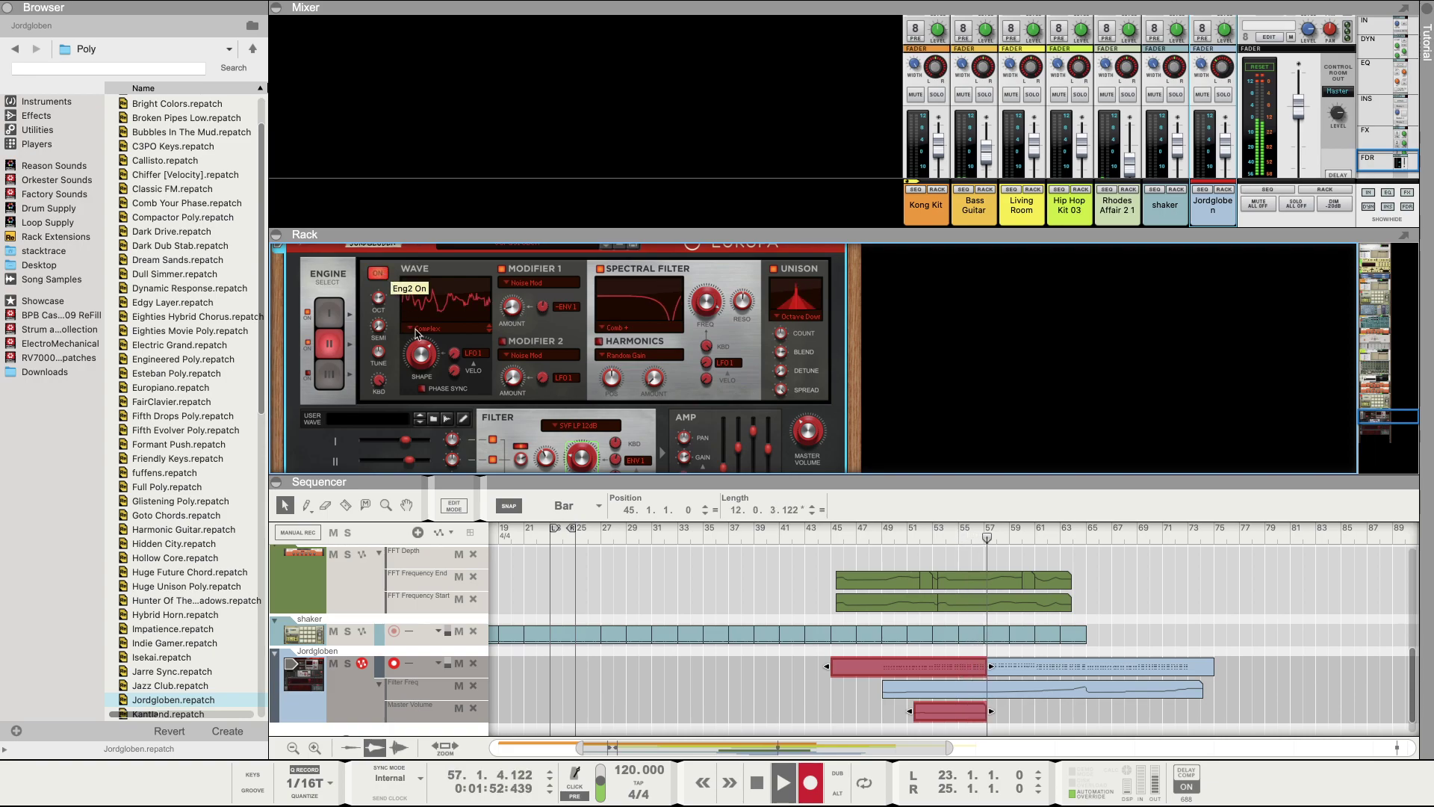
mouse_move(423, 358)
mouse_down()
mouse_move(416, 383)
mouse_move(425, 337)
mouse_move(412, 370)
mouse_up()
drag(700, 320, 700, 351)
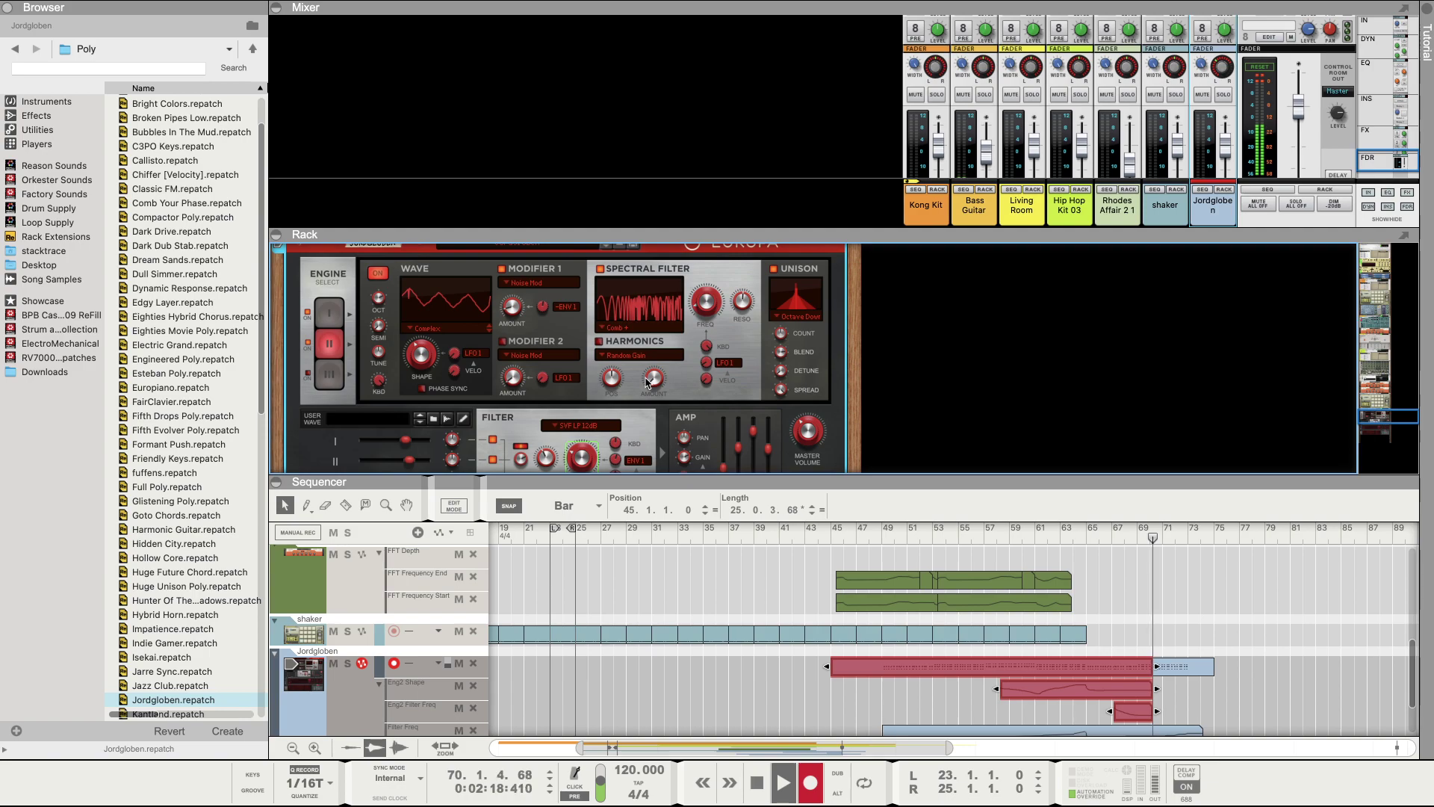
Step: Record automation of Engine 2's Harmonics position from about bar 71 and its Shape from about bar 72, stopping recording at bar 75
mouse_move(617, 381)
mouse_down()
mouse_move(622, 360)
mouse_move(616, 376)
mouse_up()
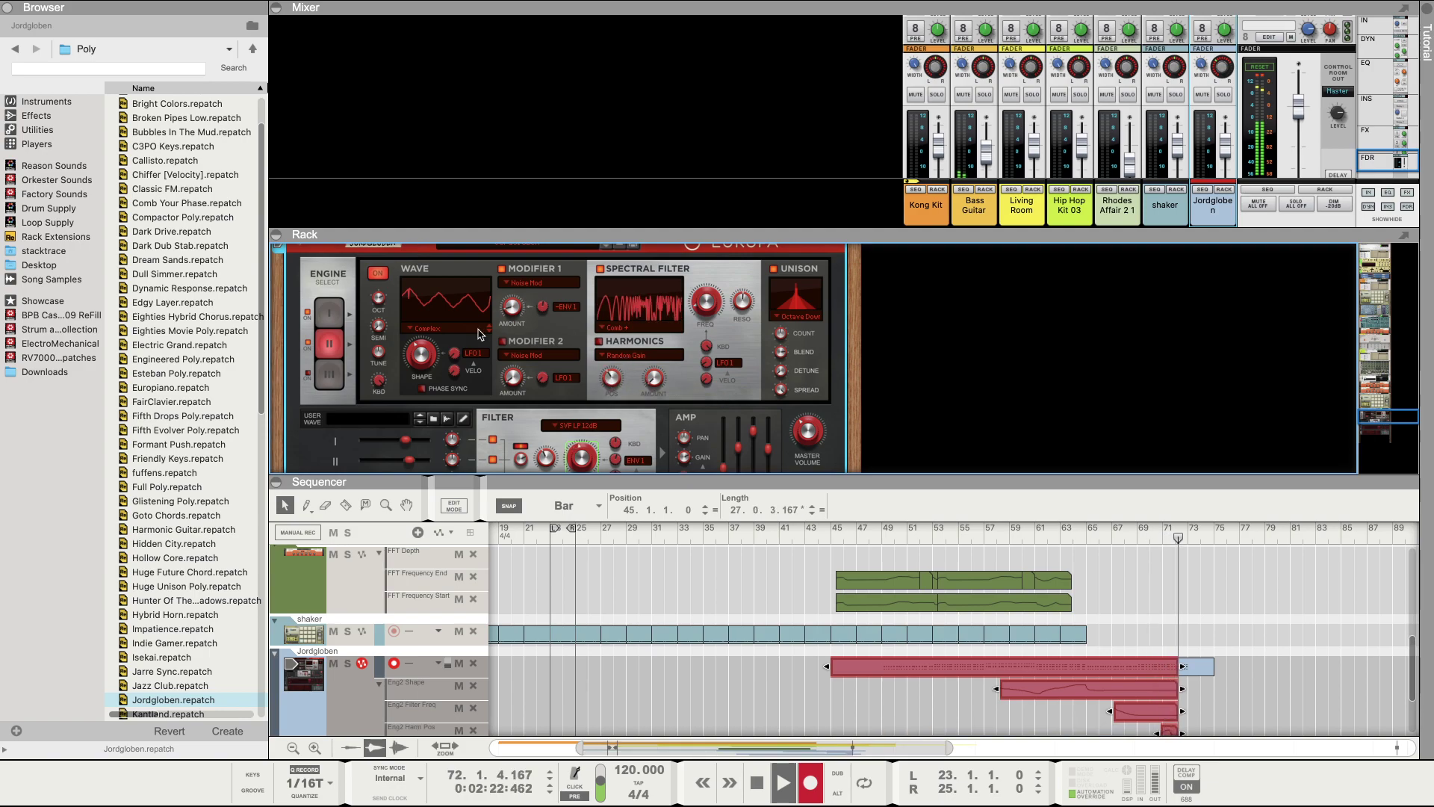
drag(420, 356, 413, 363)
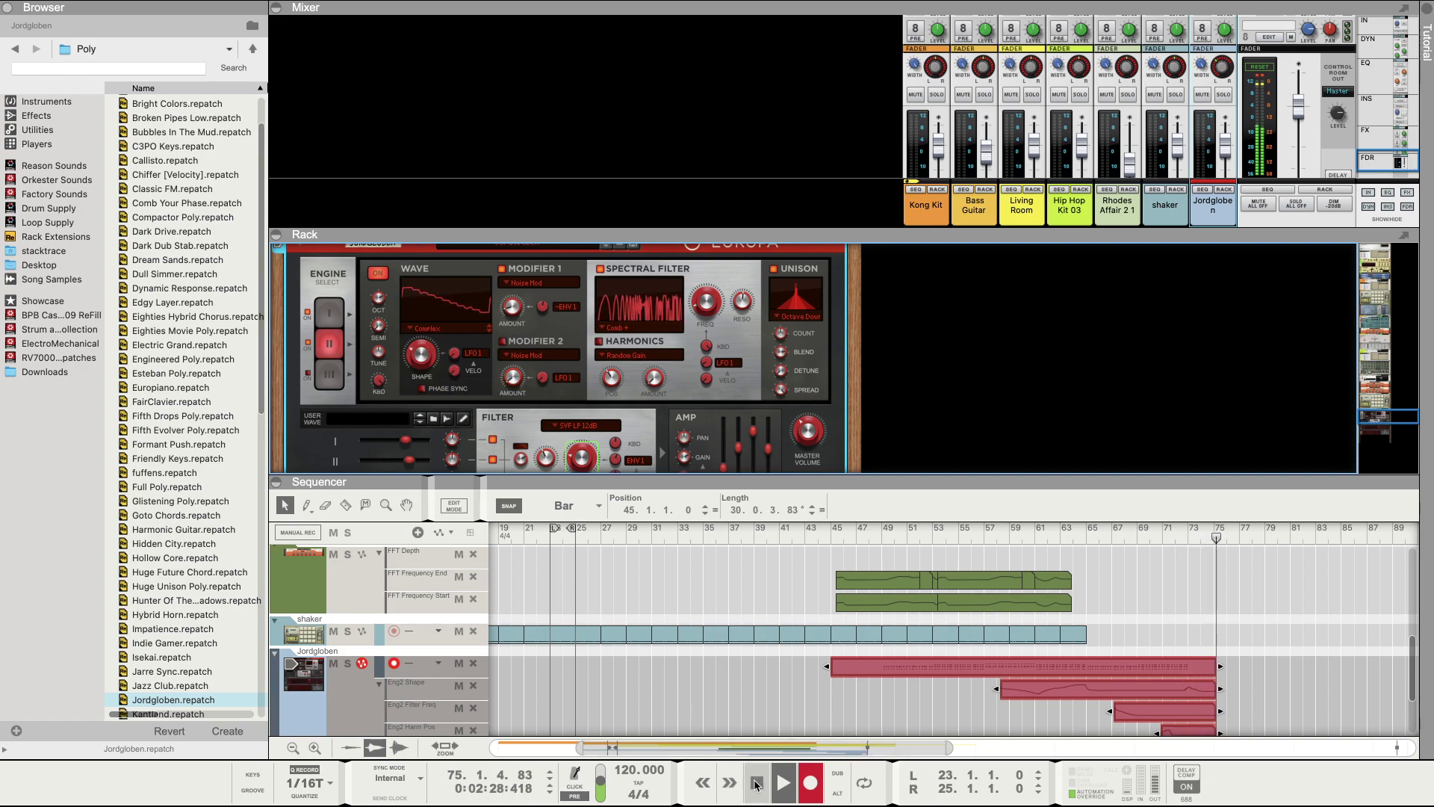
click(756, 782)
double_click(907, 667)
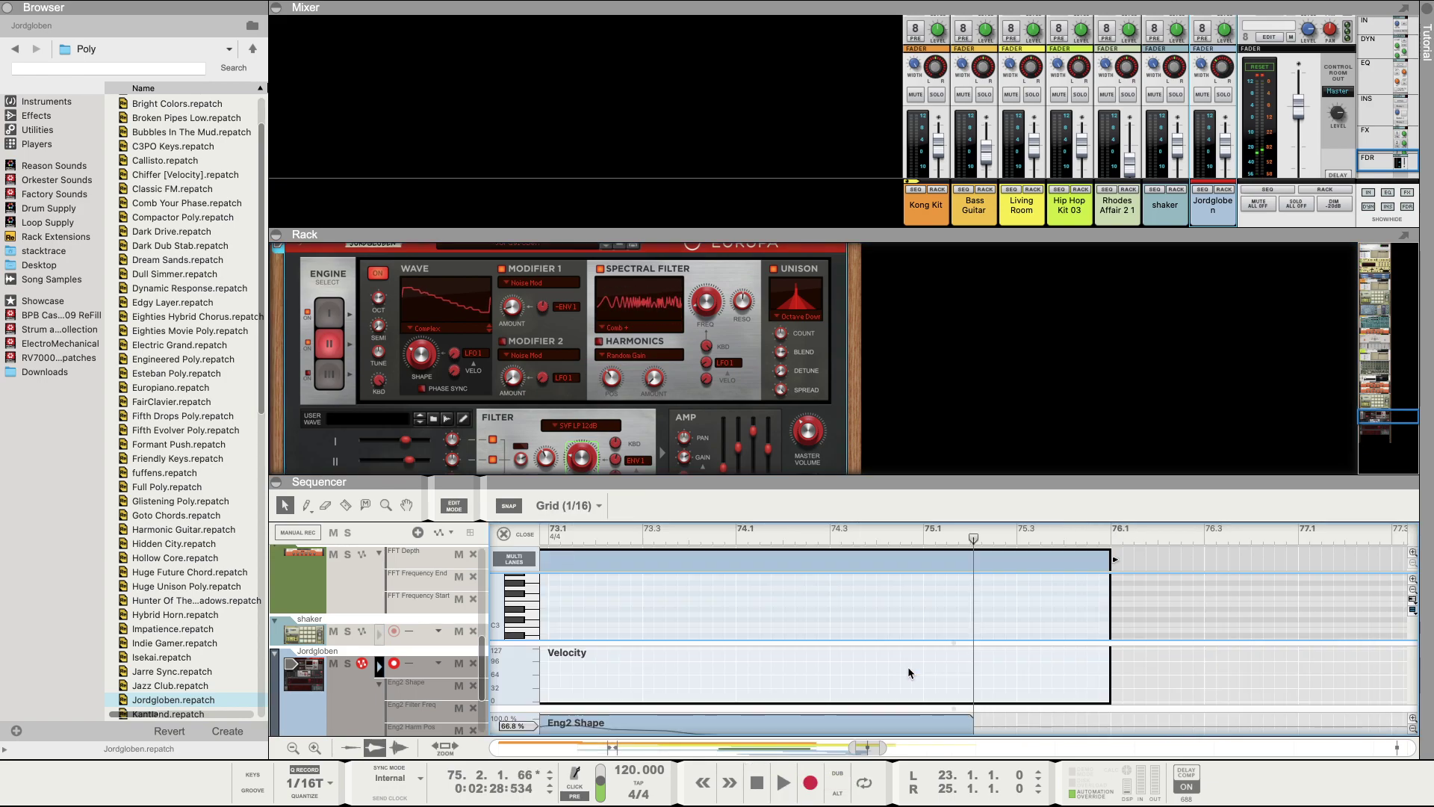
click(533, 534)
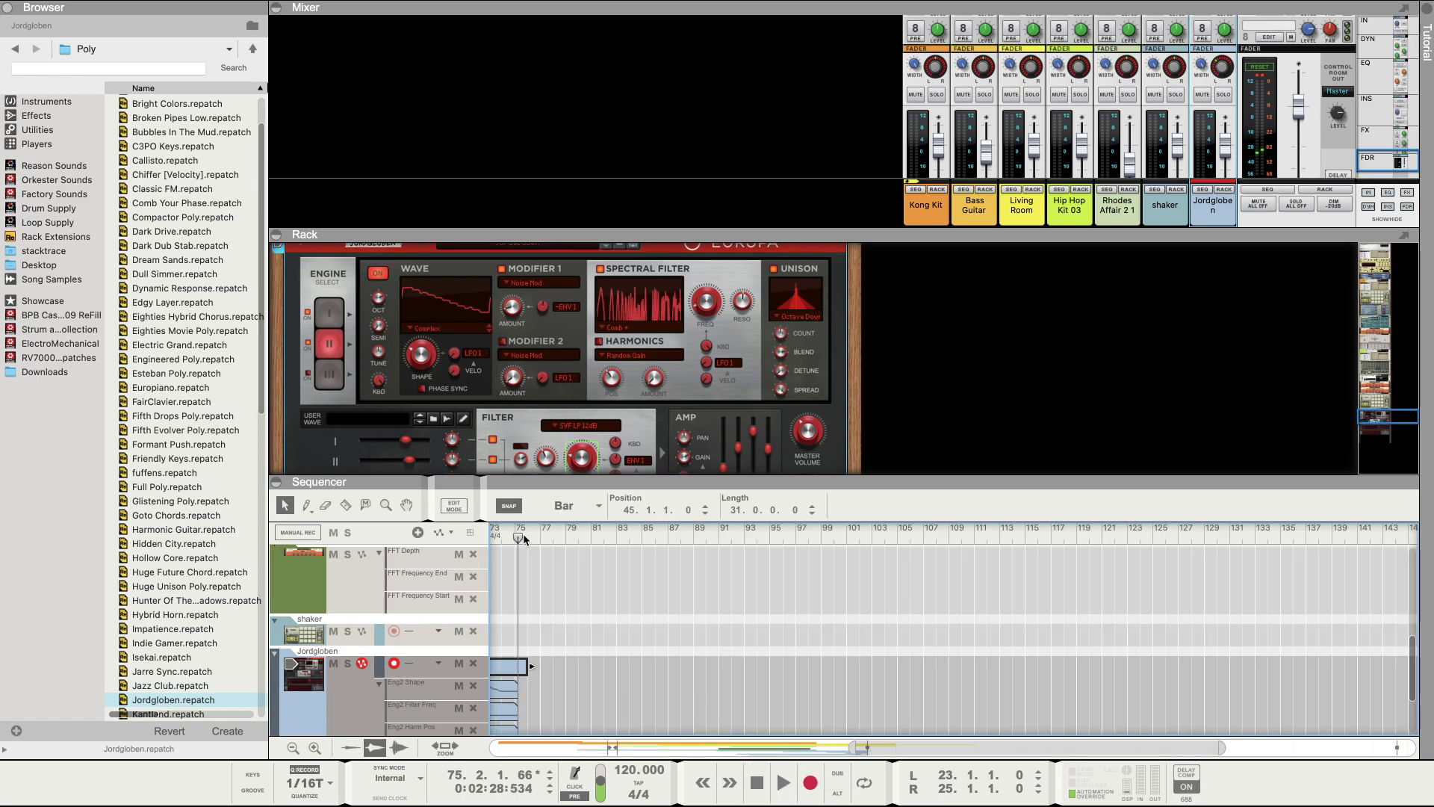
scroll(737, 586, left, 10)
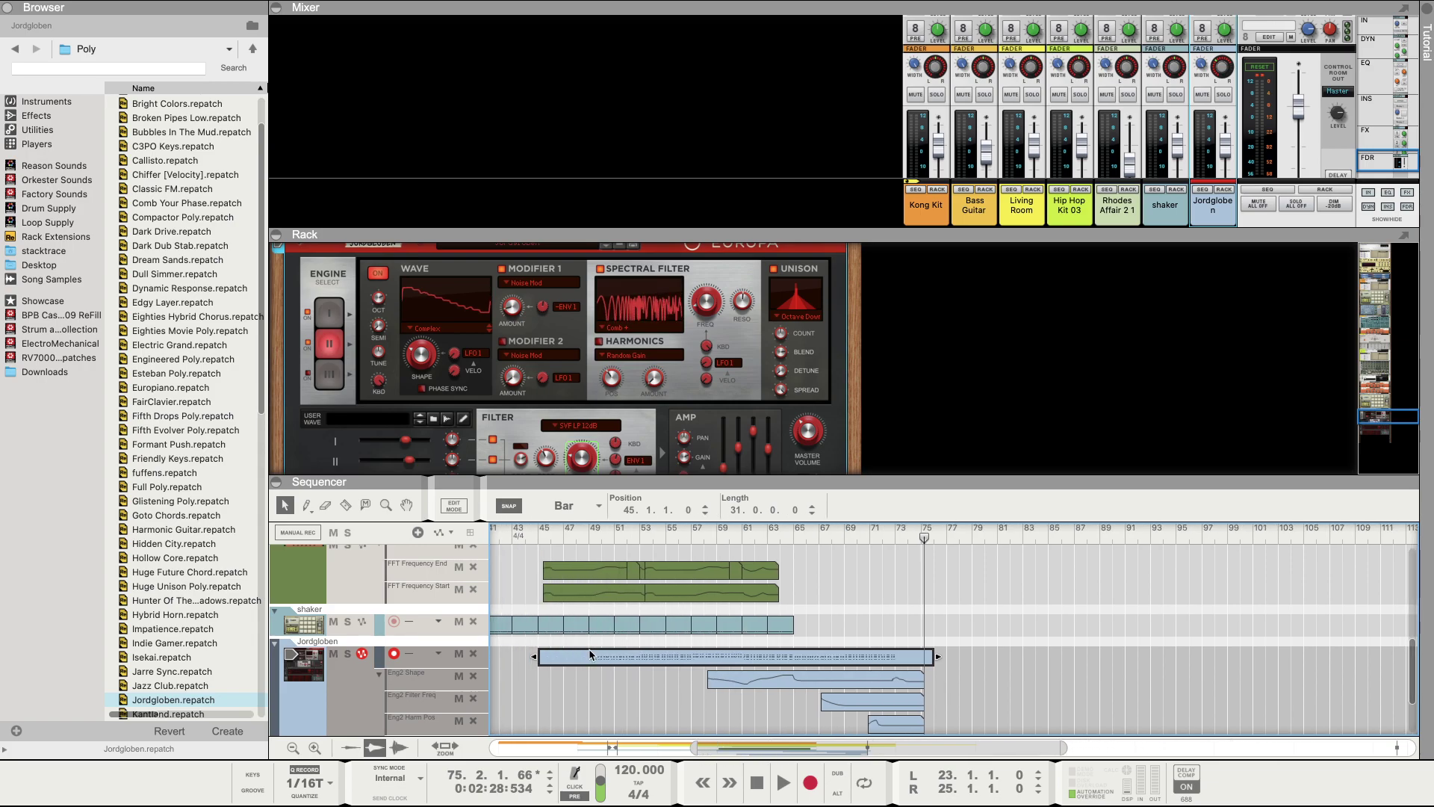
Step: Quantize all notes in the Jordgloben clip to 1/16T at 75% amount and close the clip editor
double_click(598, 658)
scroll(584, 614, right, 5)
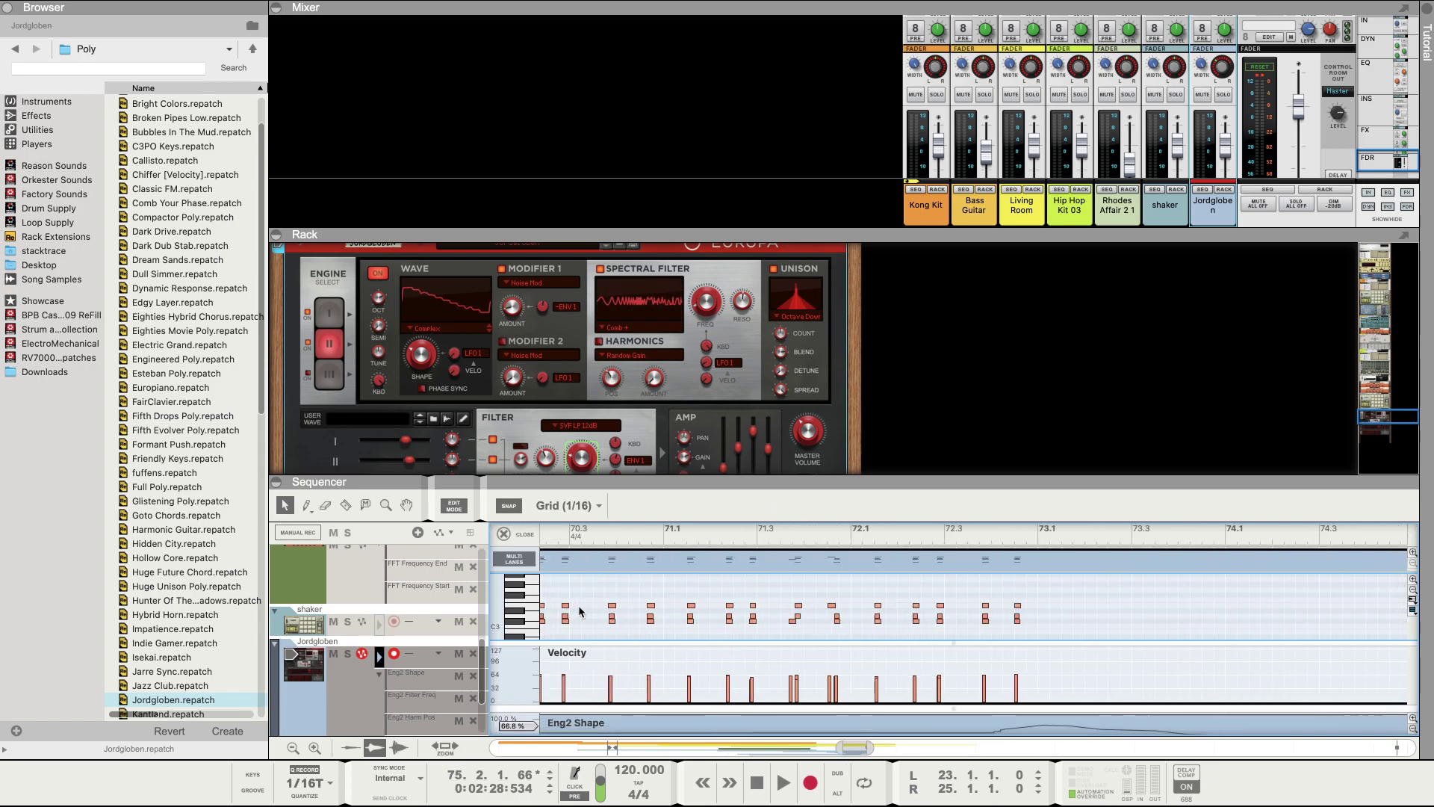
scroll(579, 609, left, 10)
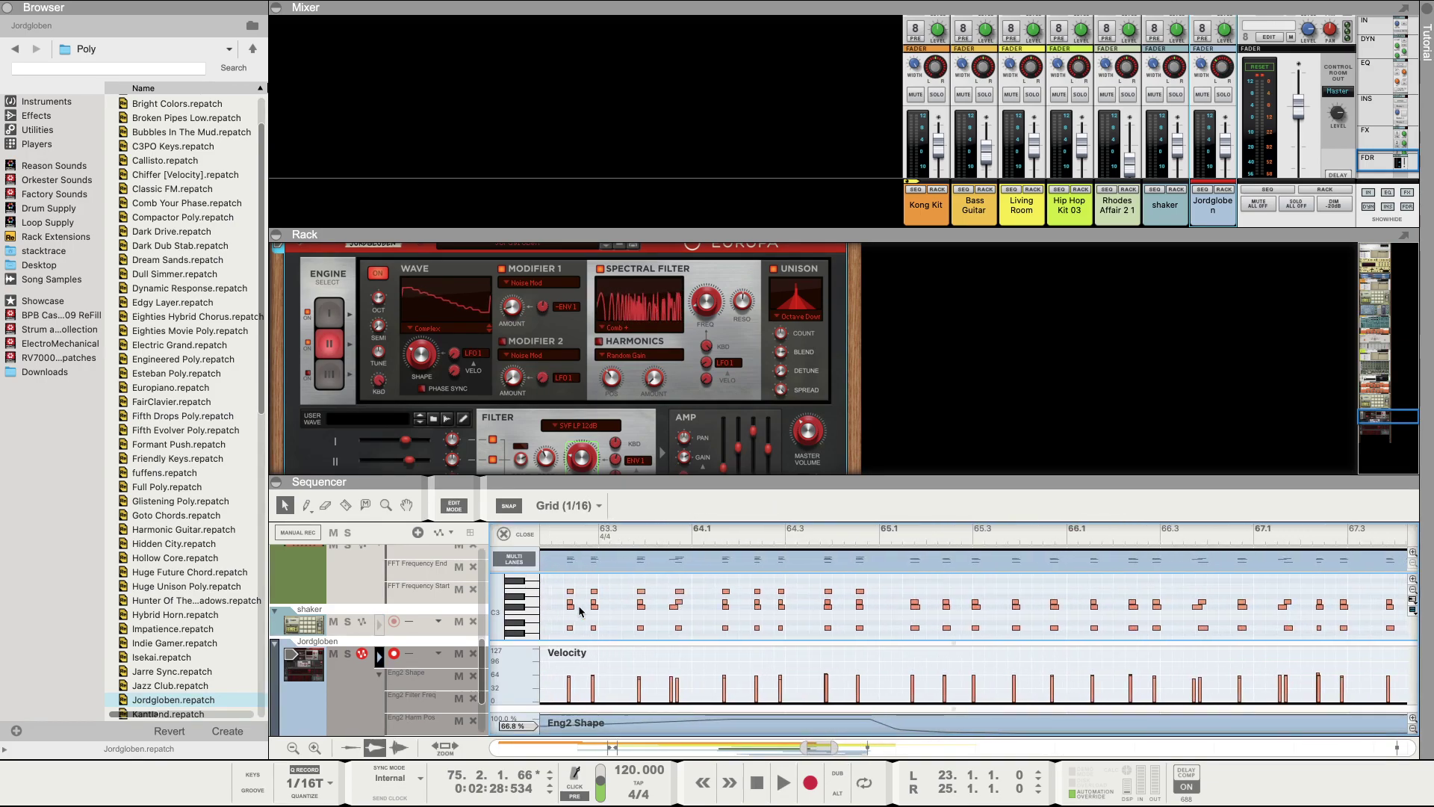
scroll(578, 605, left, 4)
key(super+a)
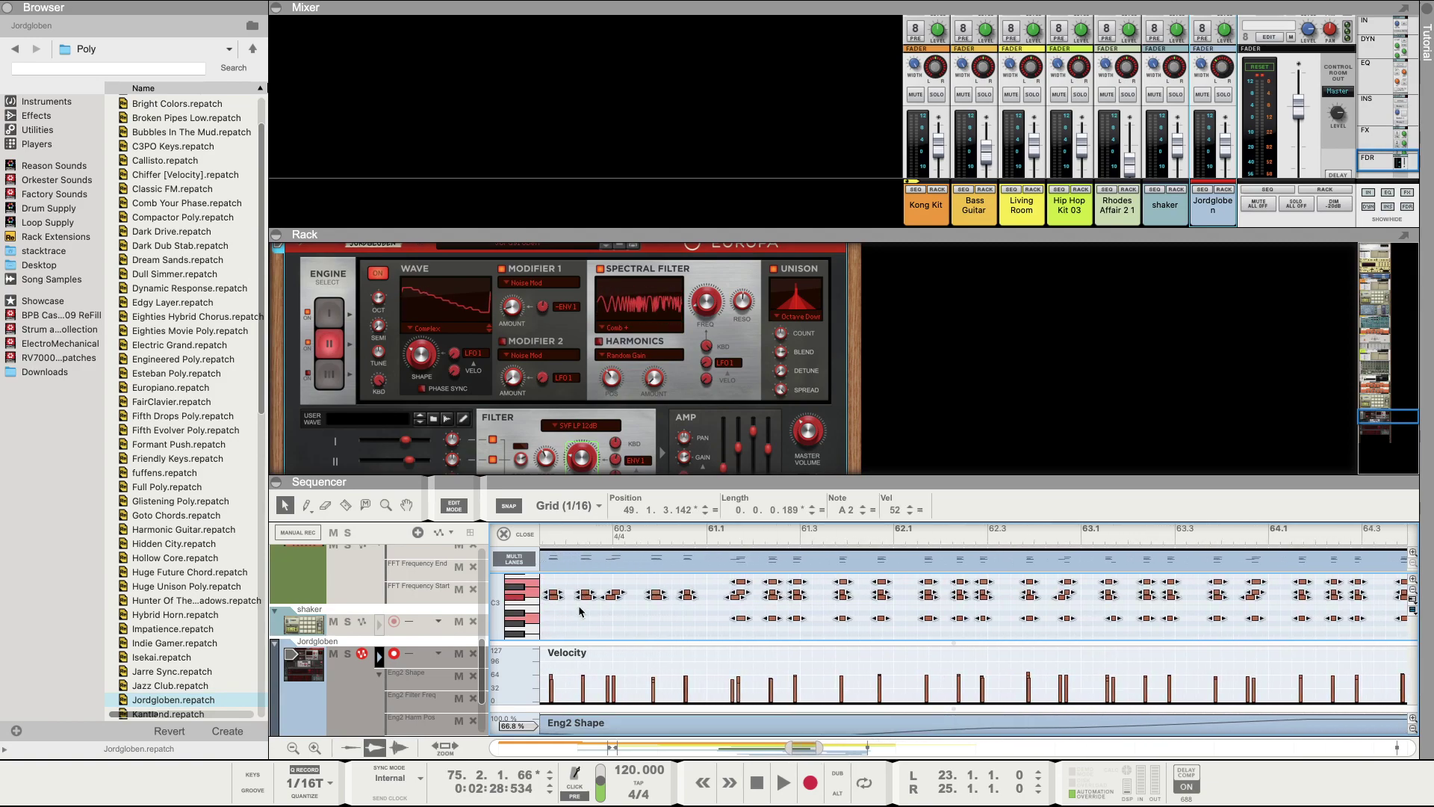
mouse_move(355, 6)
click(283, 8)
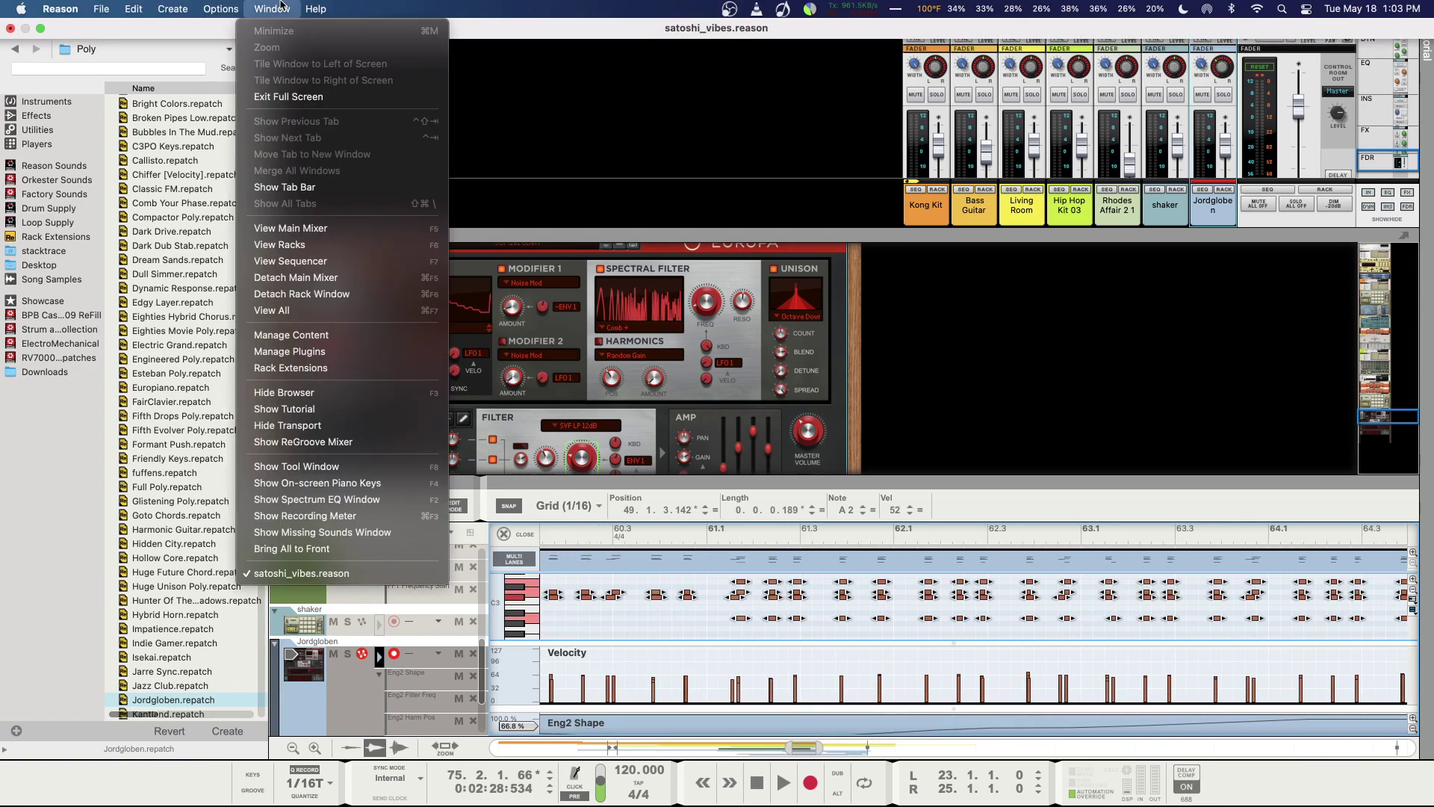
click(321, 472)
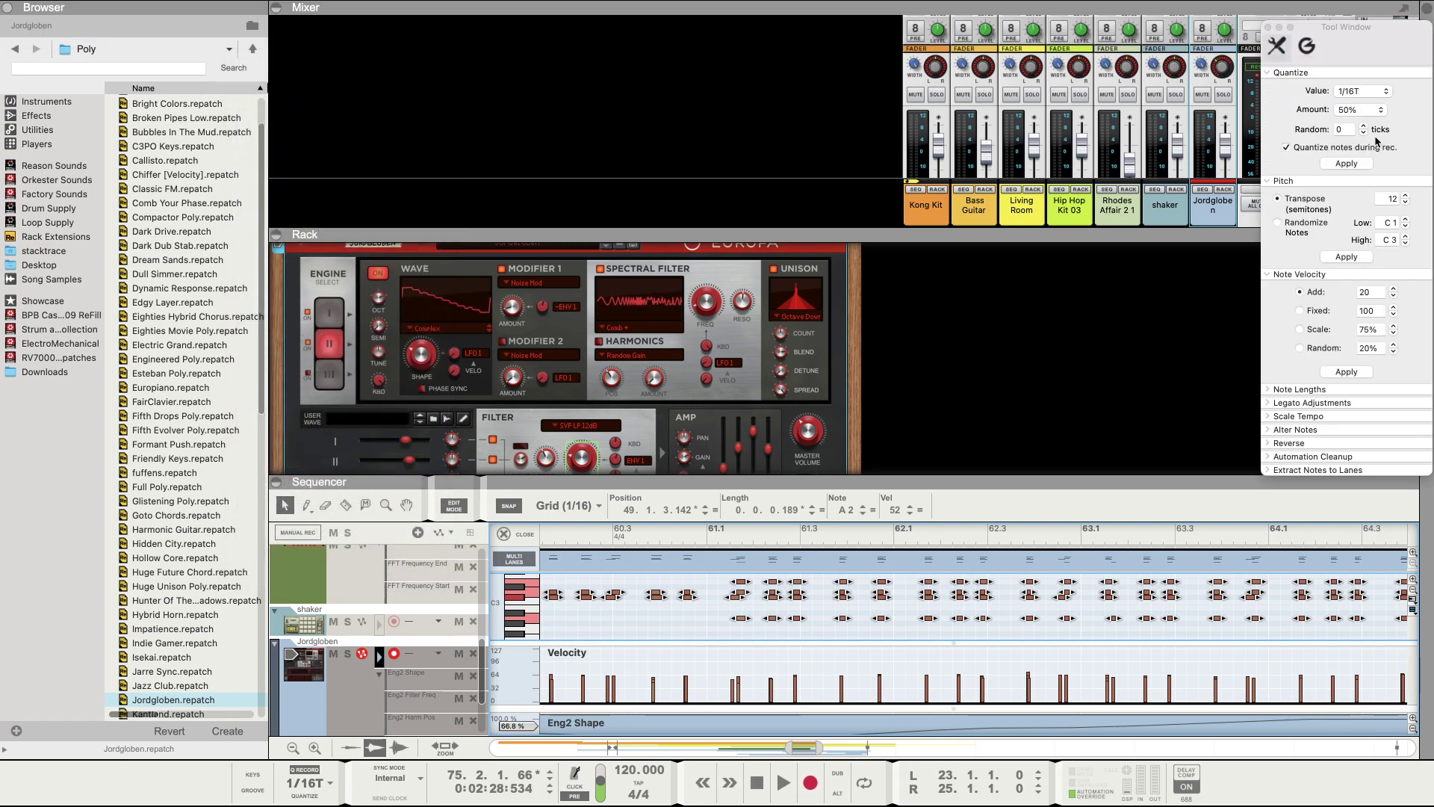
click(1369, 109)
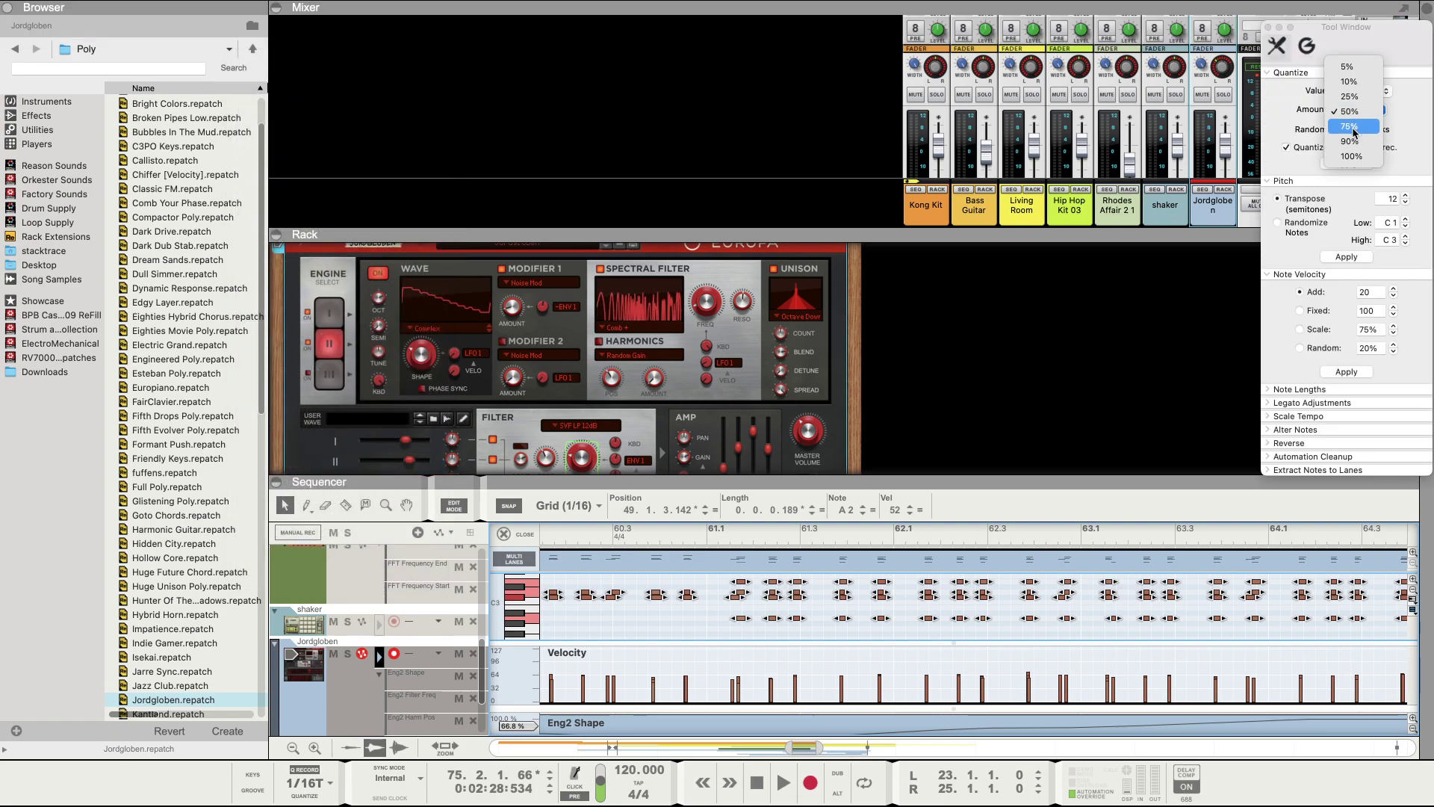
click(1350, 127)
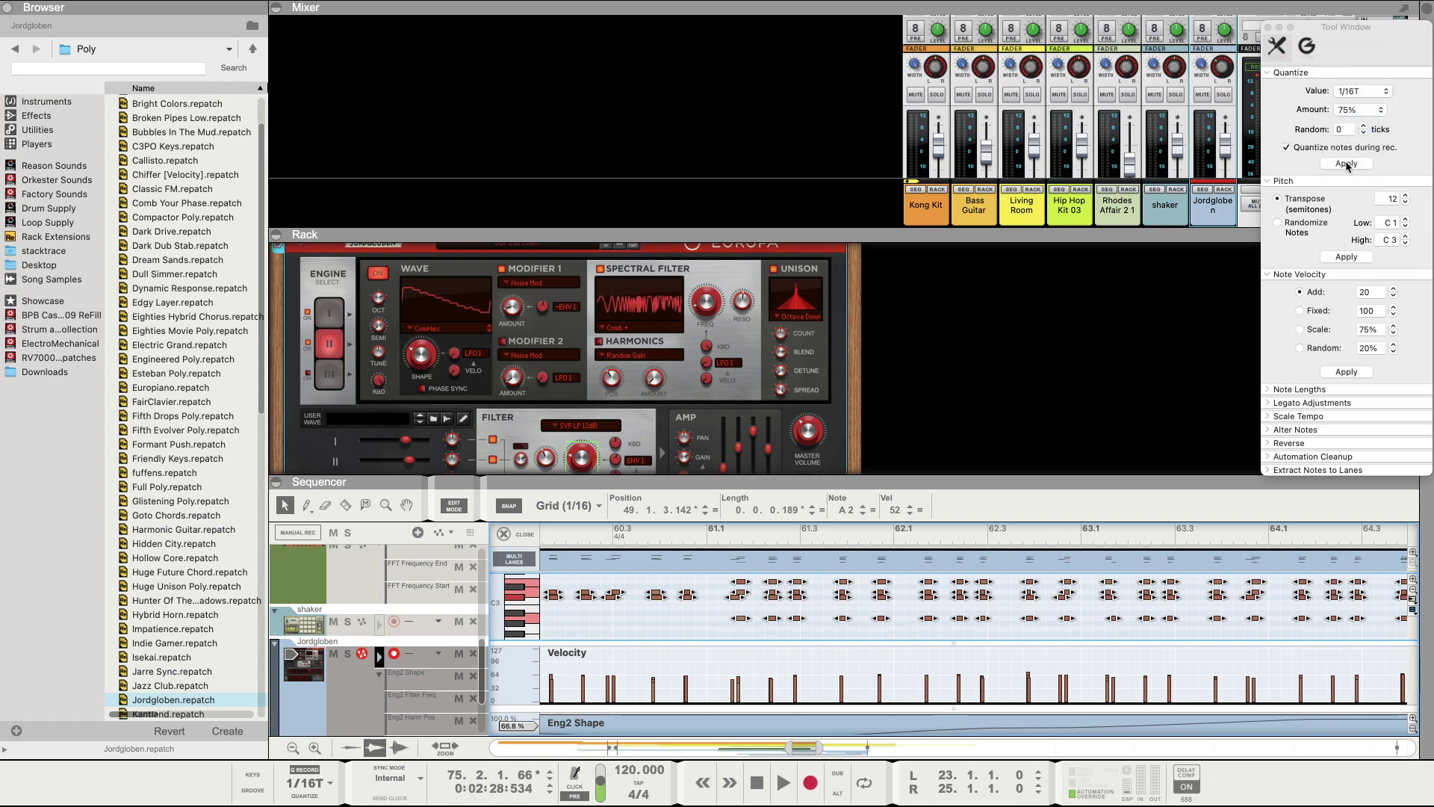
click(1347, 164)
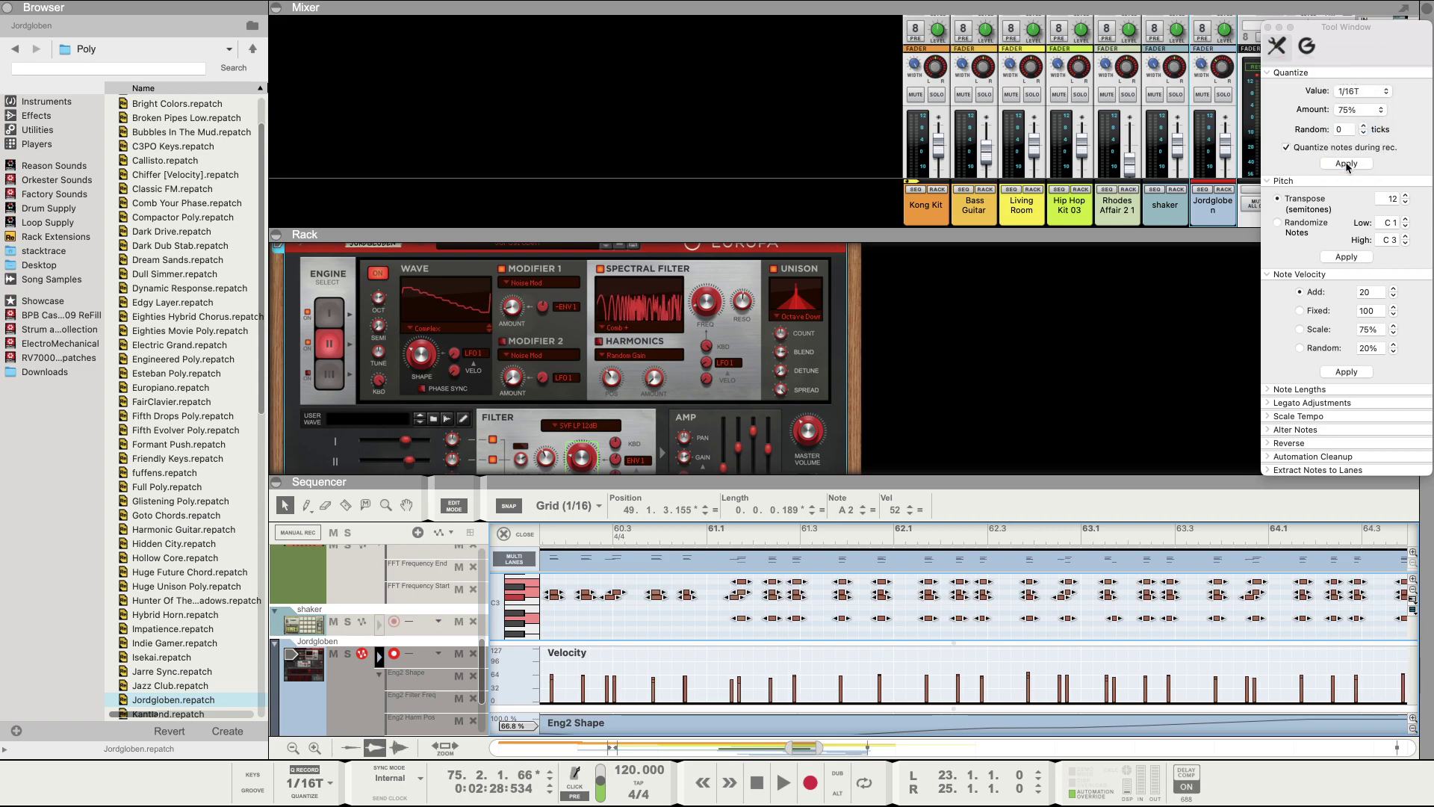
click(1268, 28)
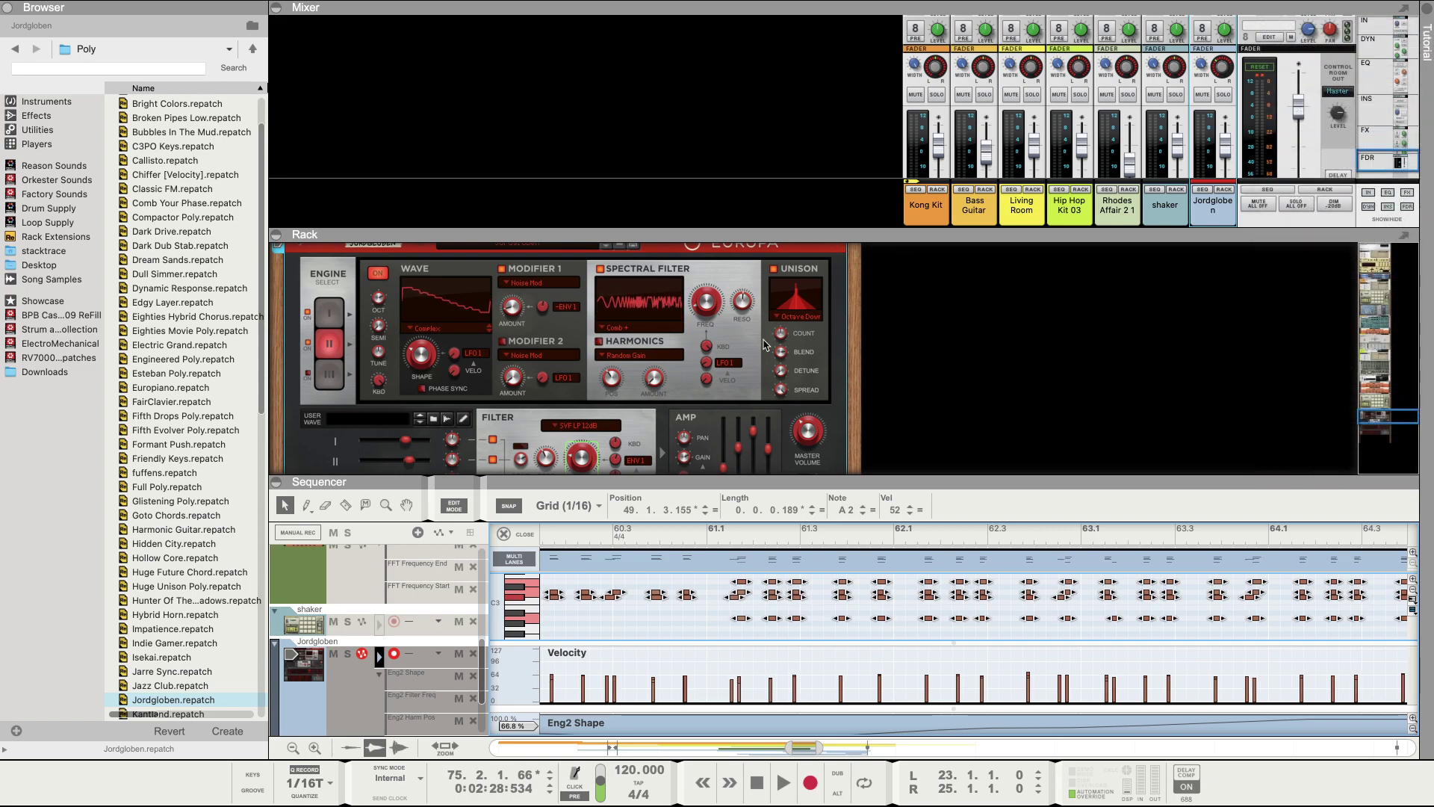
click(521, 535)
Step: Play the song from about bar 61 to bar 73 to listen to the quantized Jordgloben part
scroll(660, 567, left, 8)
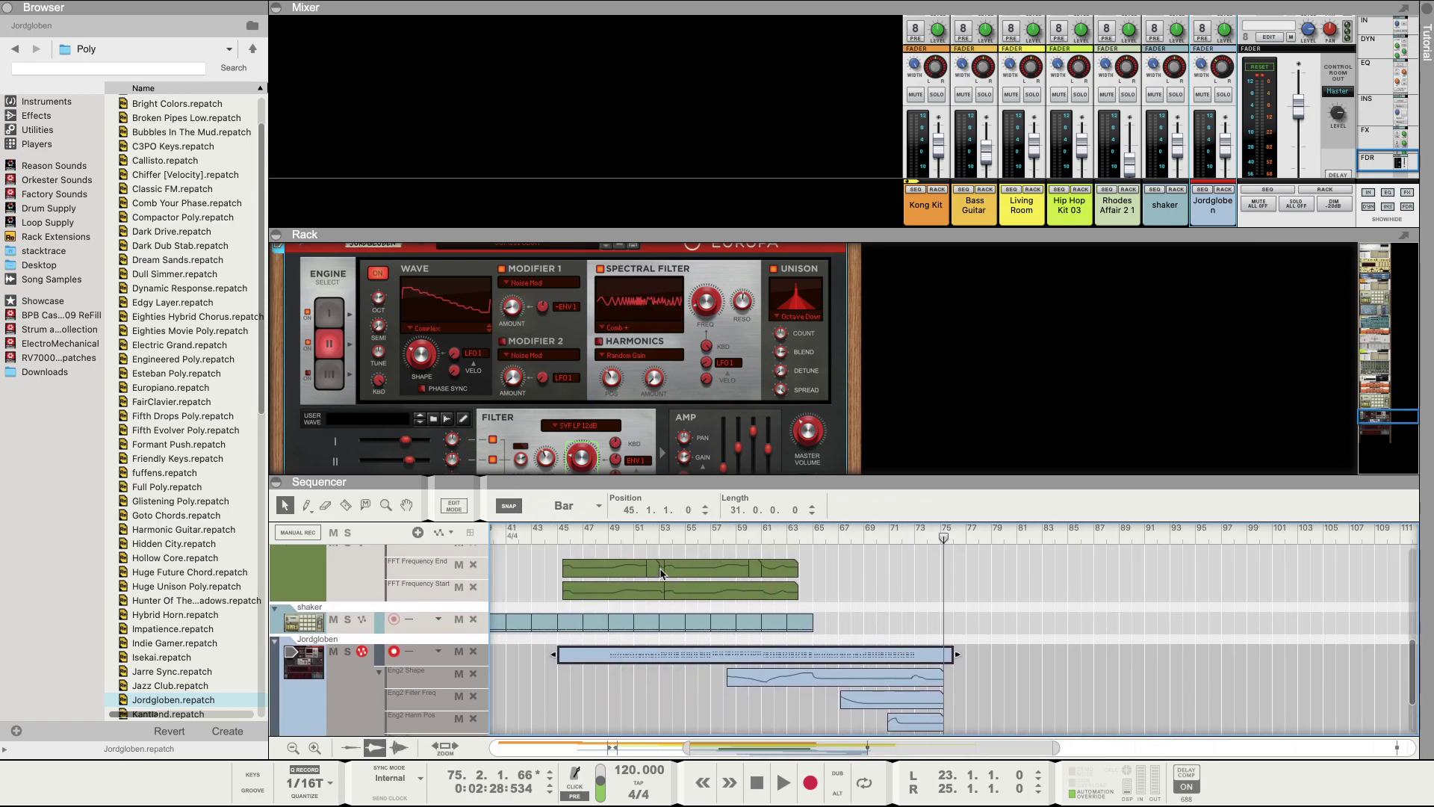
click(765, 536)
key(space)
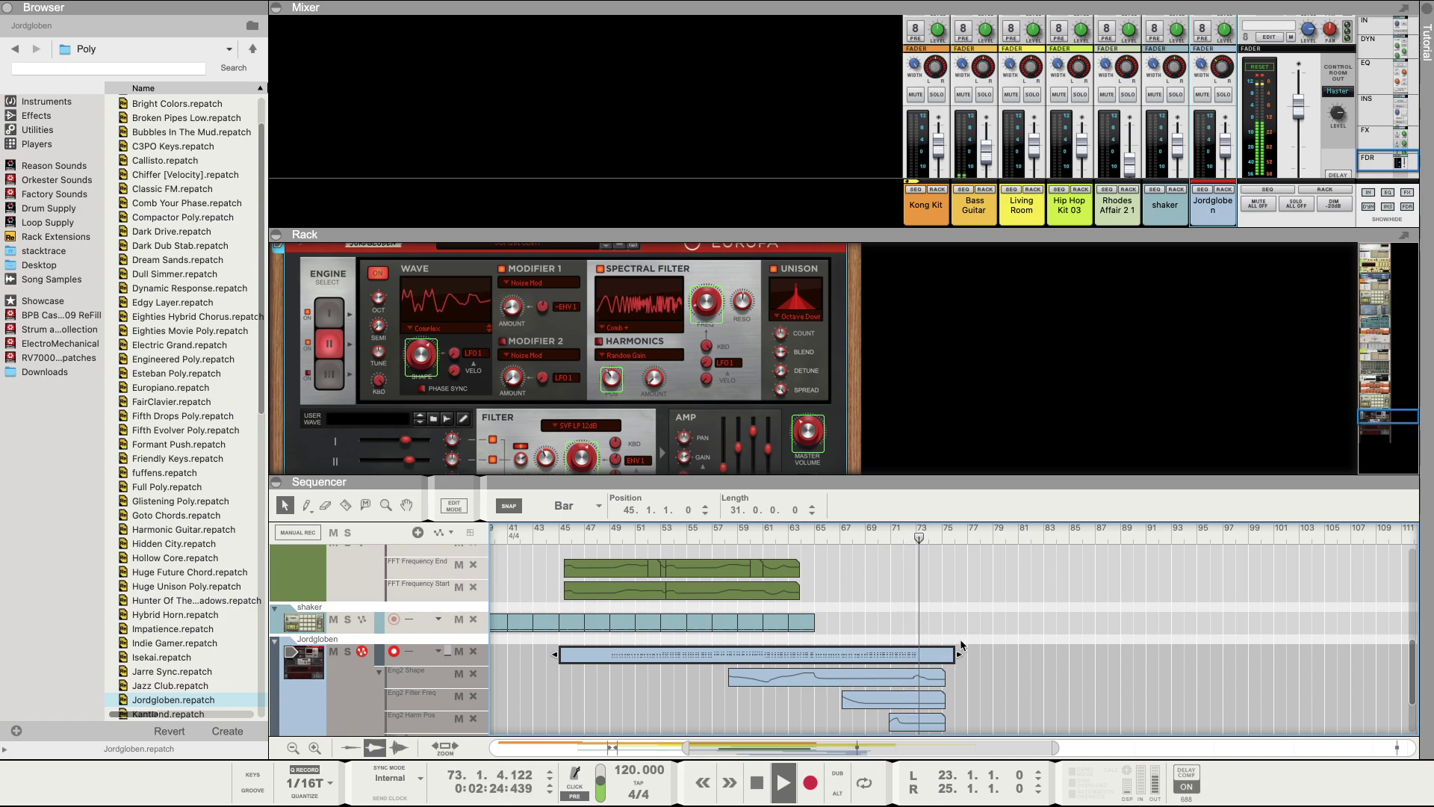
key(space)
Step: Duplicate the last four-bar Kong Kit drum clip and place the copy at bar 65
scroll(961, 642, up, 2)
scroll(961, 644, up, 8)
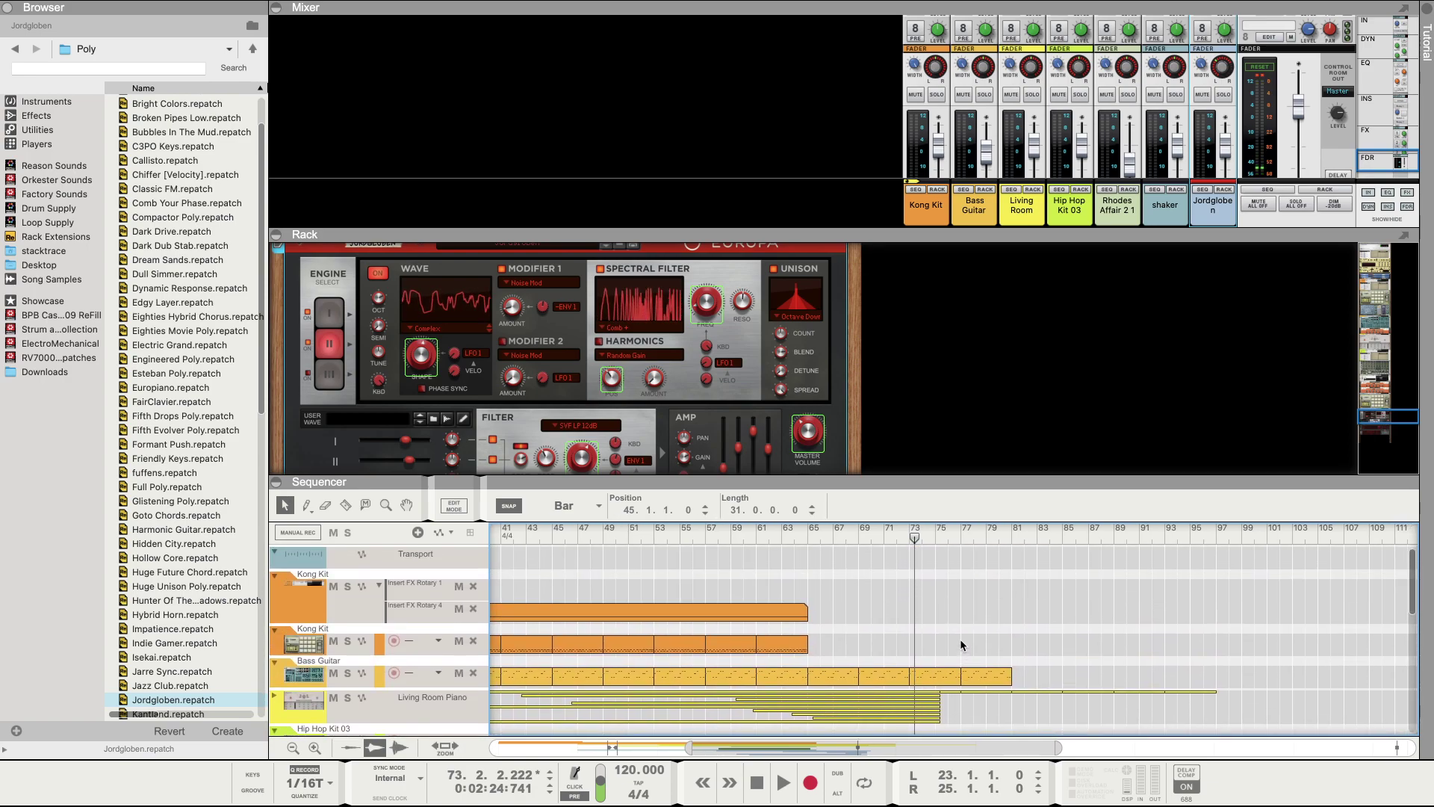
click(784, 650)
key(ctrl+d)
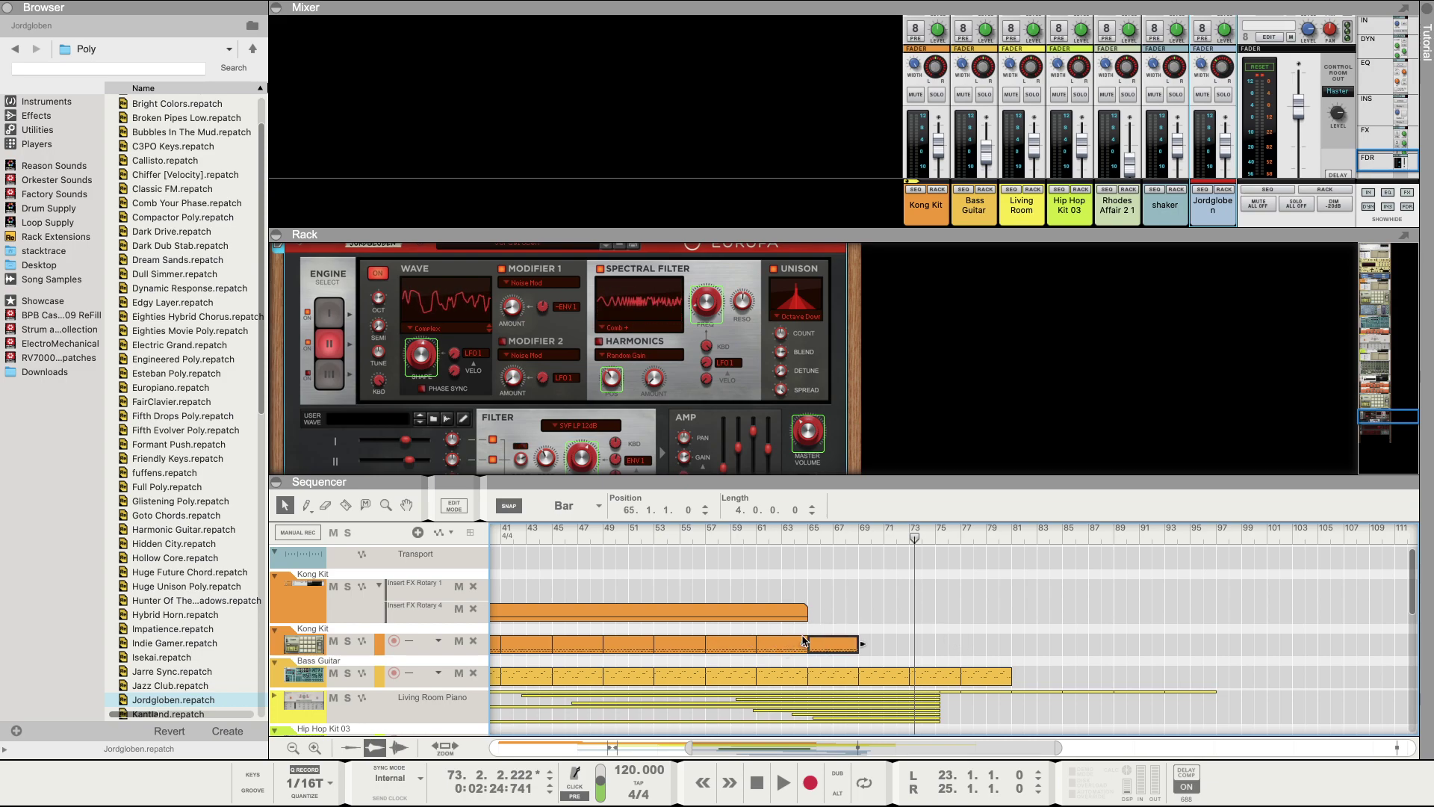
drag(840, 649, 939, 654)
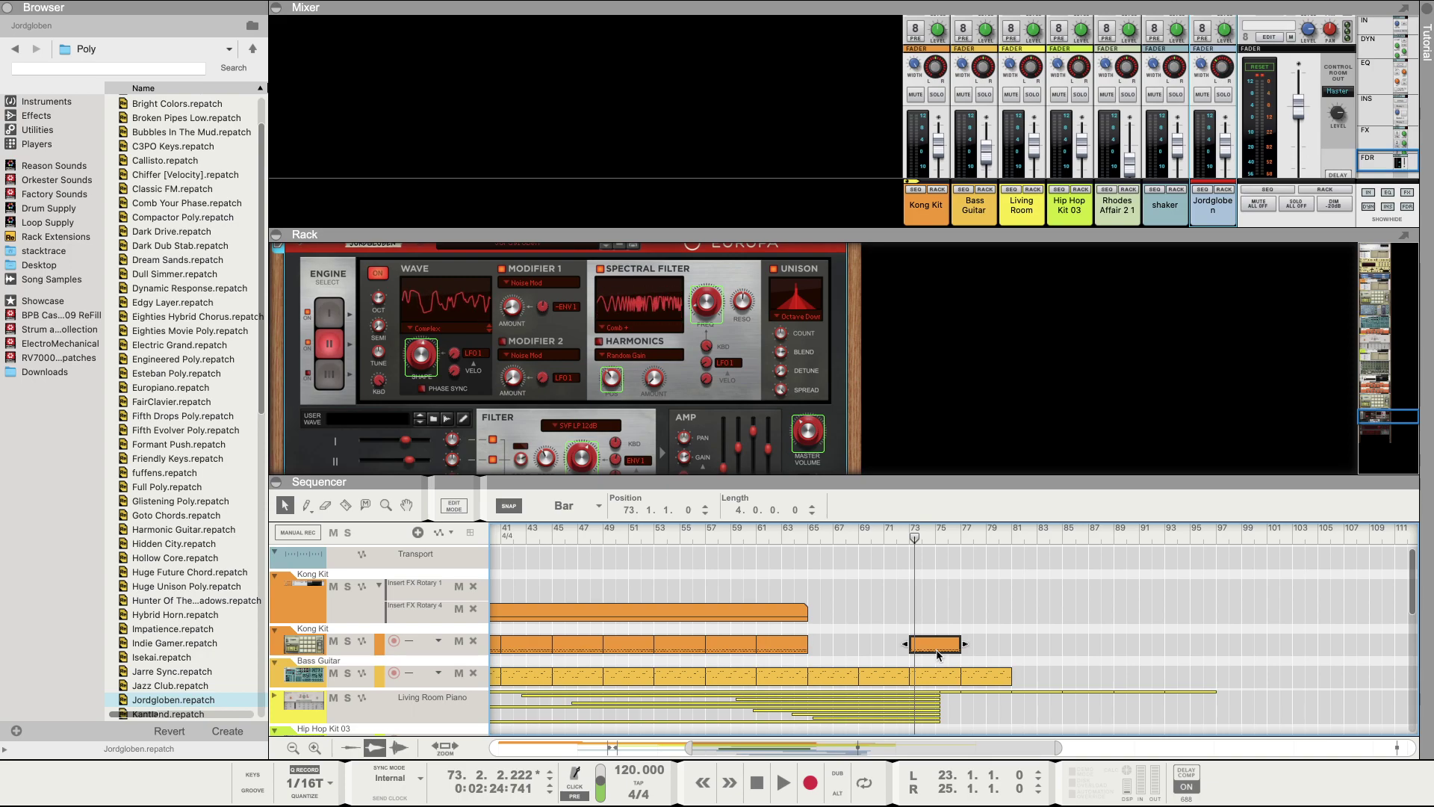
drag(935, 650, 840, 652)
Step: Delete all BD 1 notes from the Kong Kit clip at bar 65 and close the clip editor
double_click(830, 651)
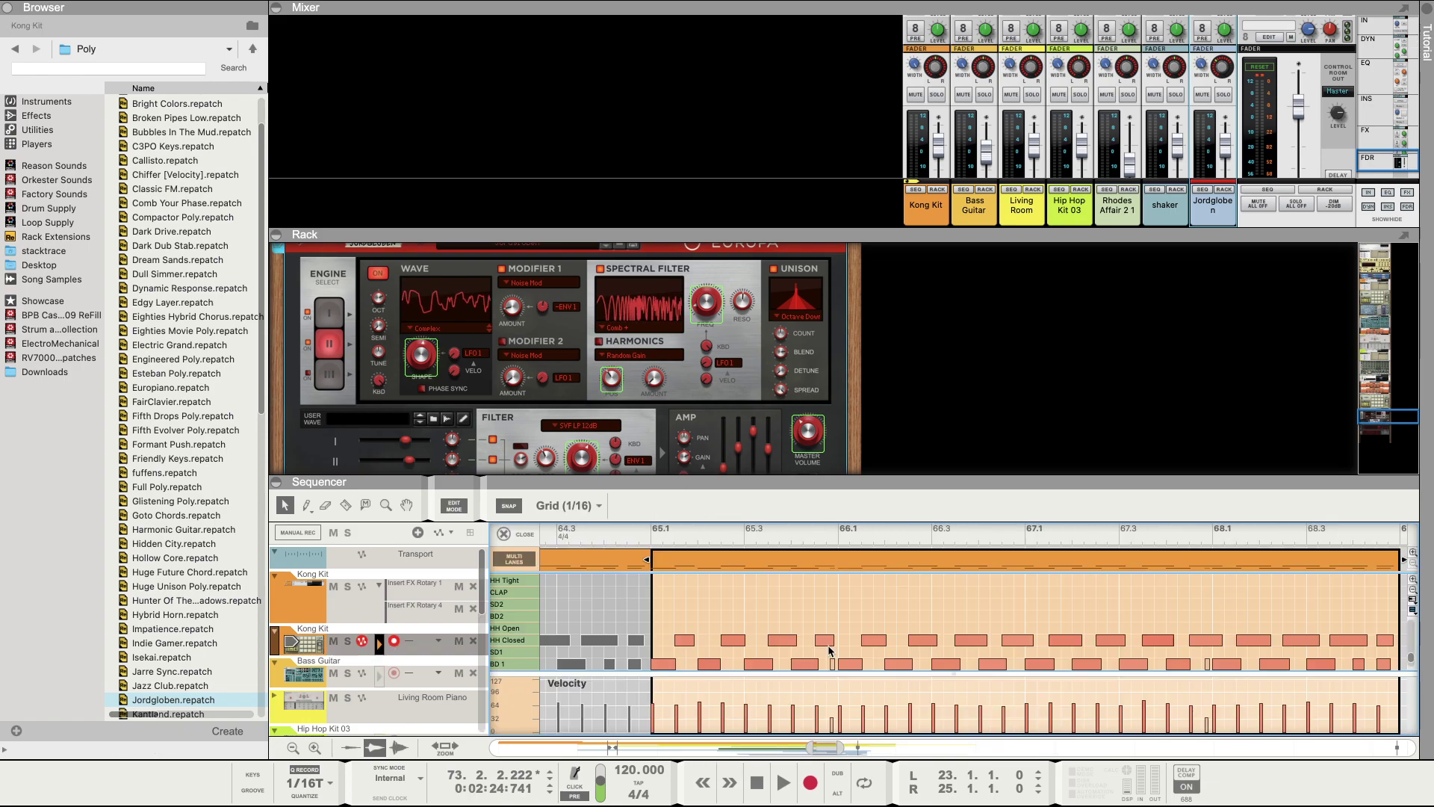
click(653, 664)
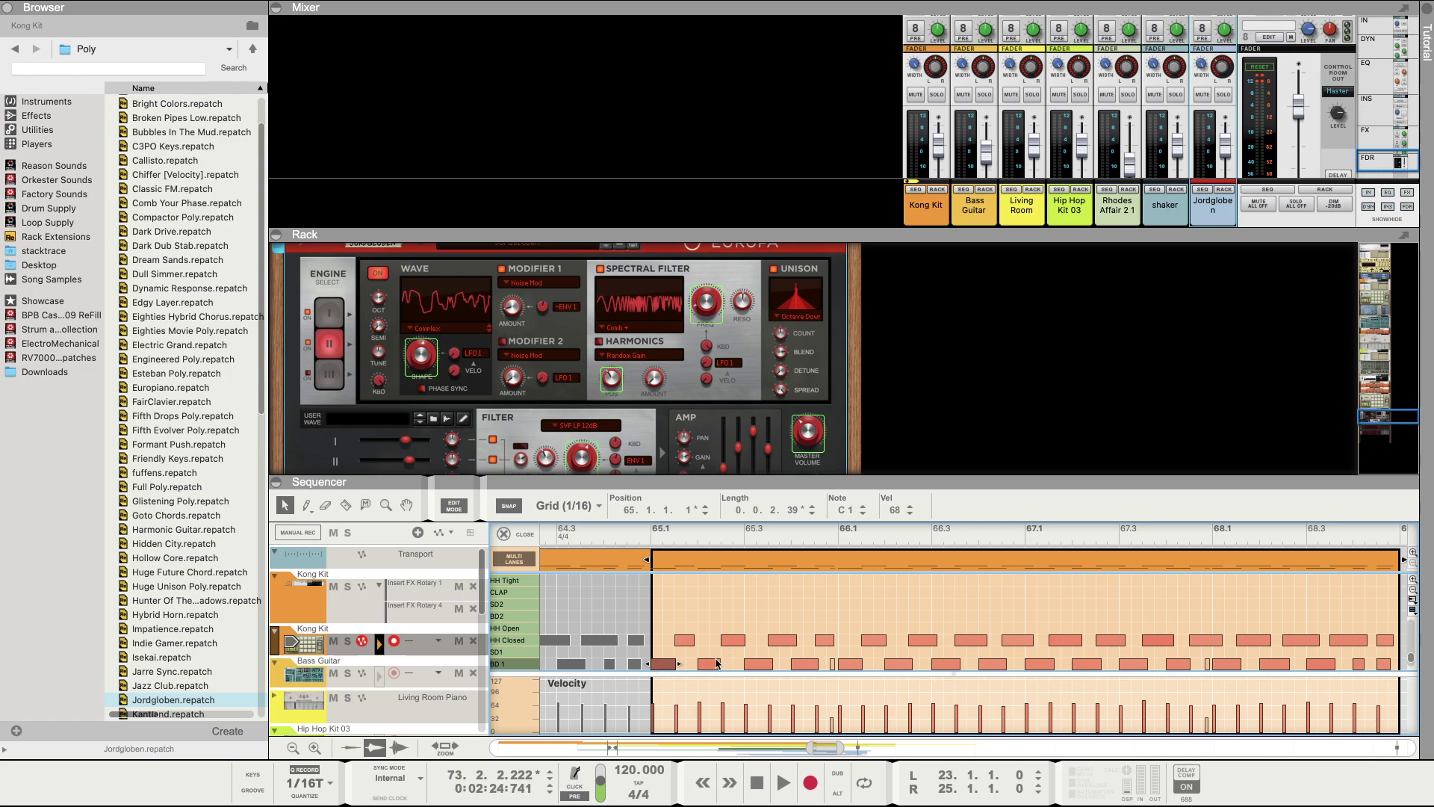
drag(659, 647, 900, 684)
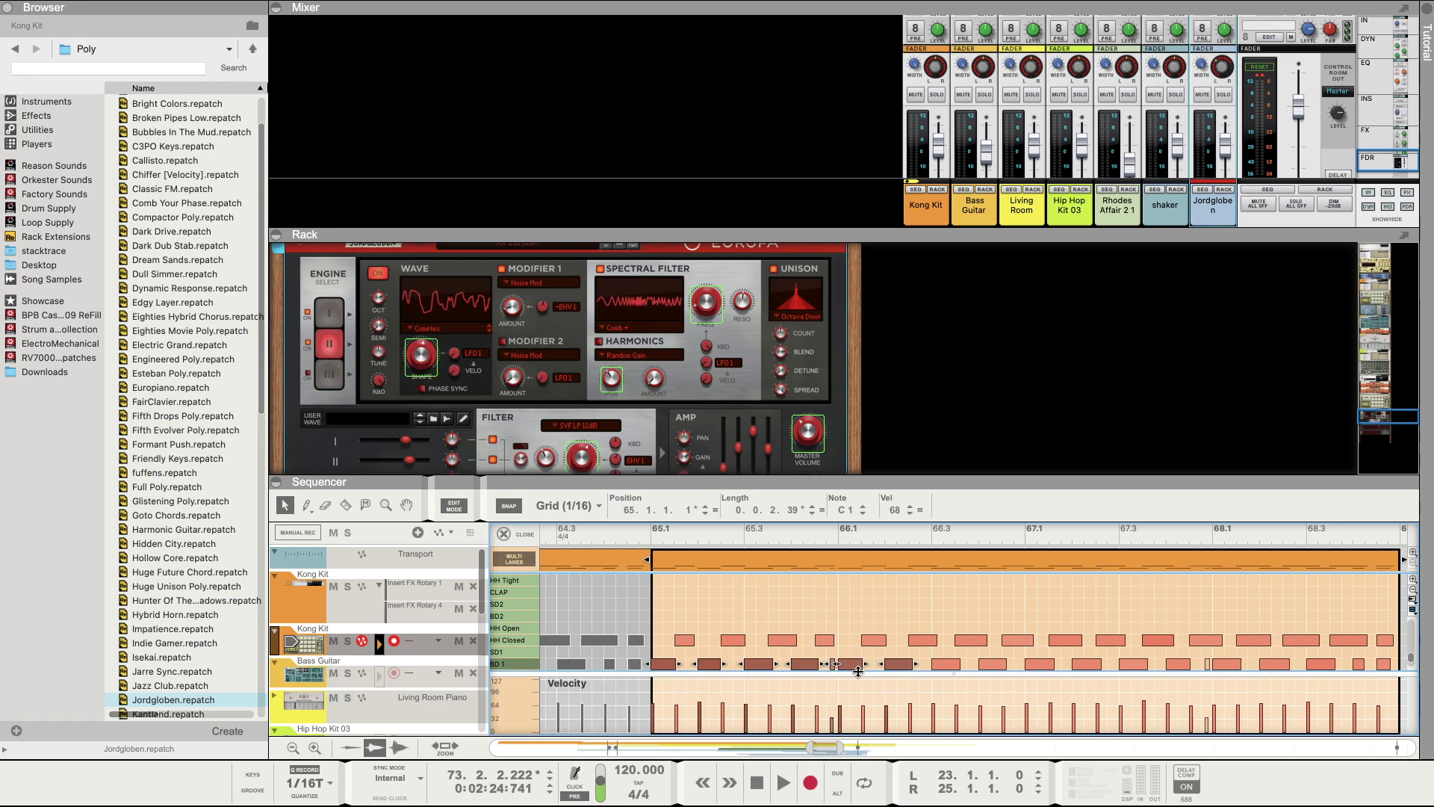
key(Delete)
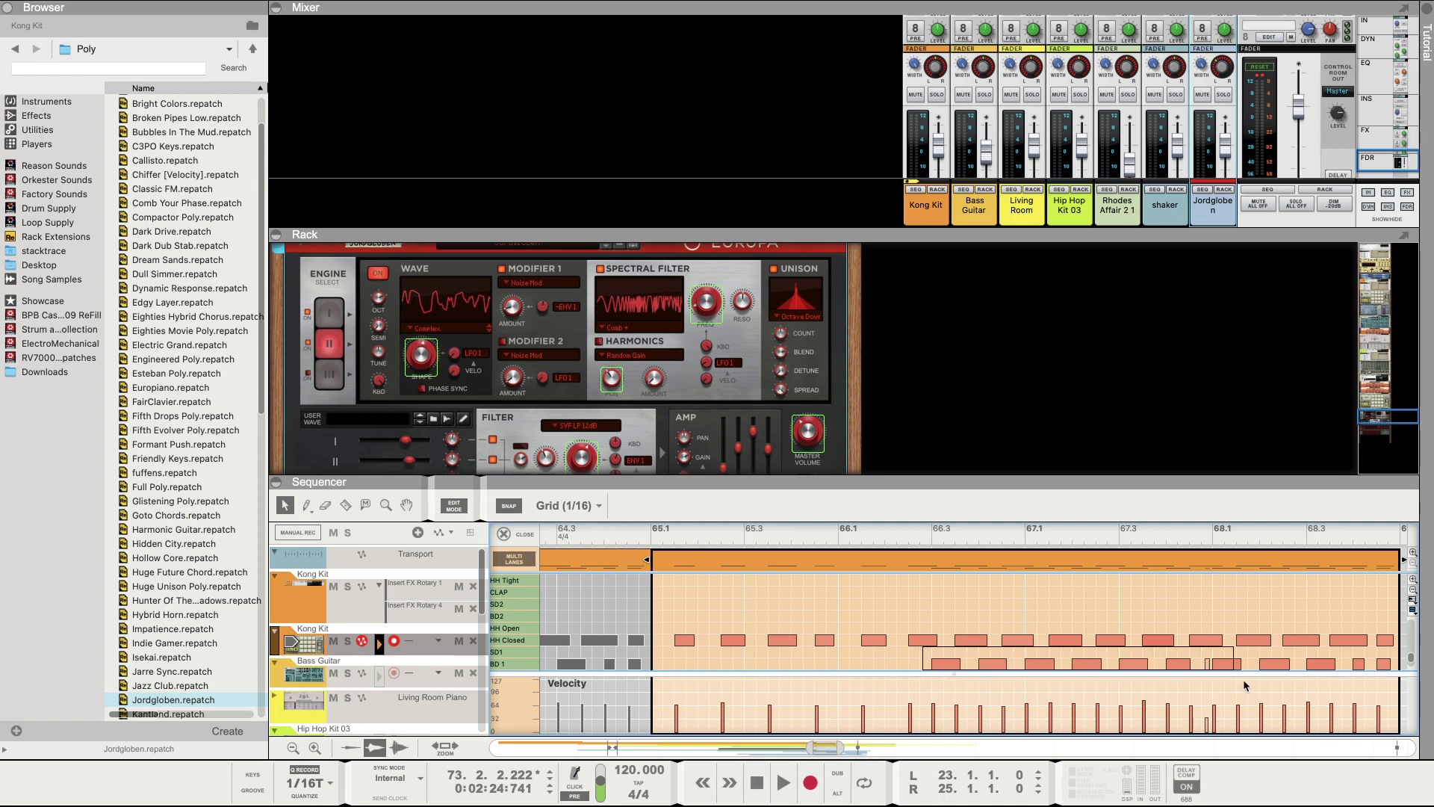
drag(1384, 688, 1383, 688)
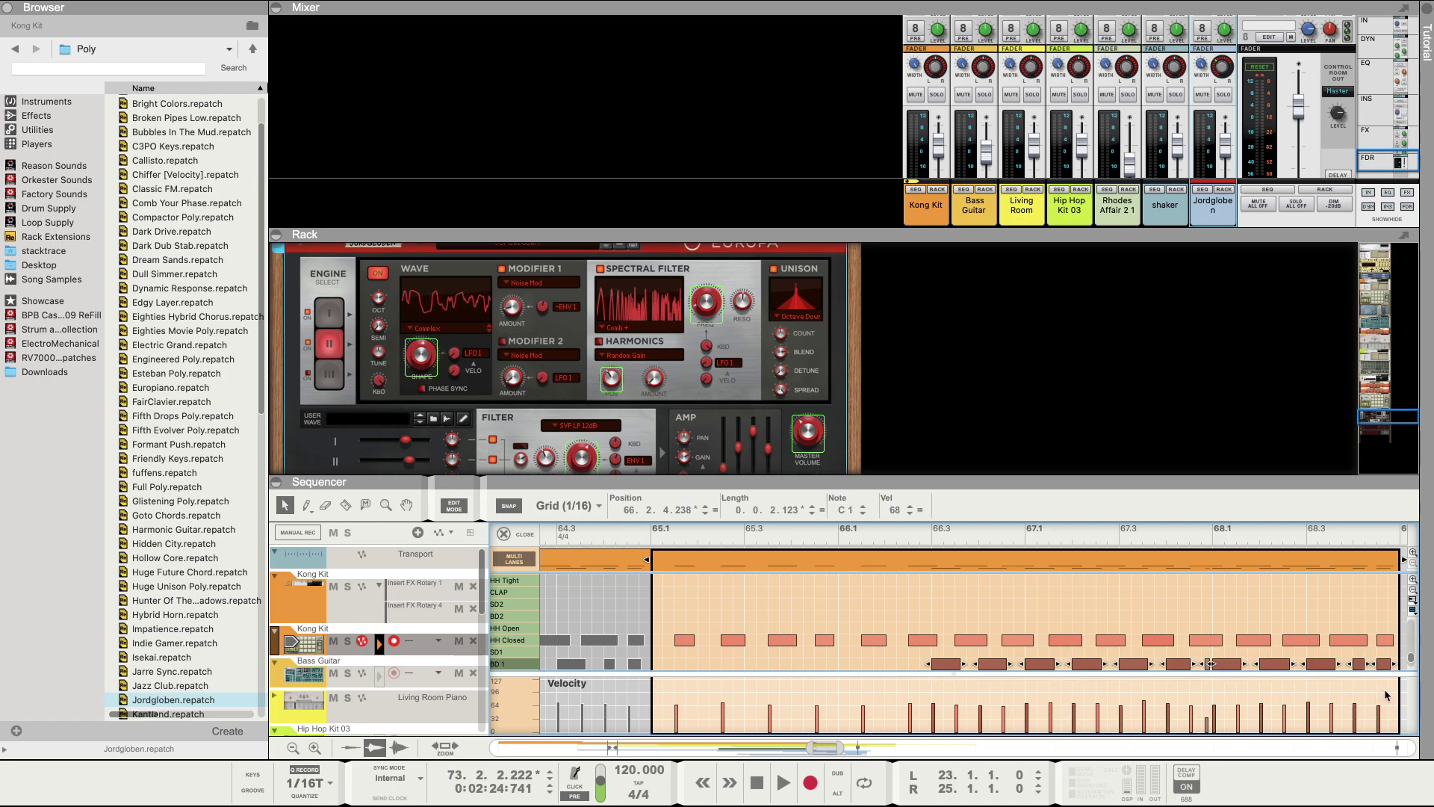
key(Delete)
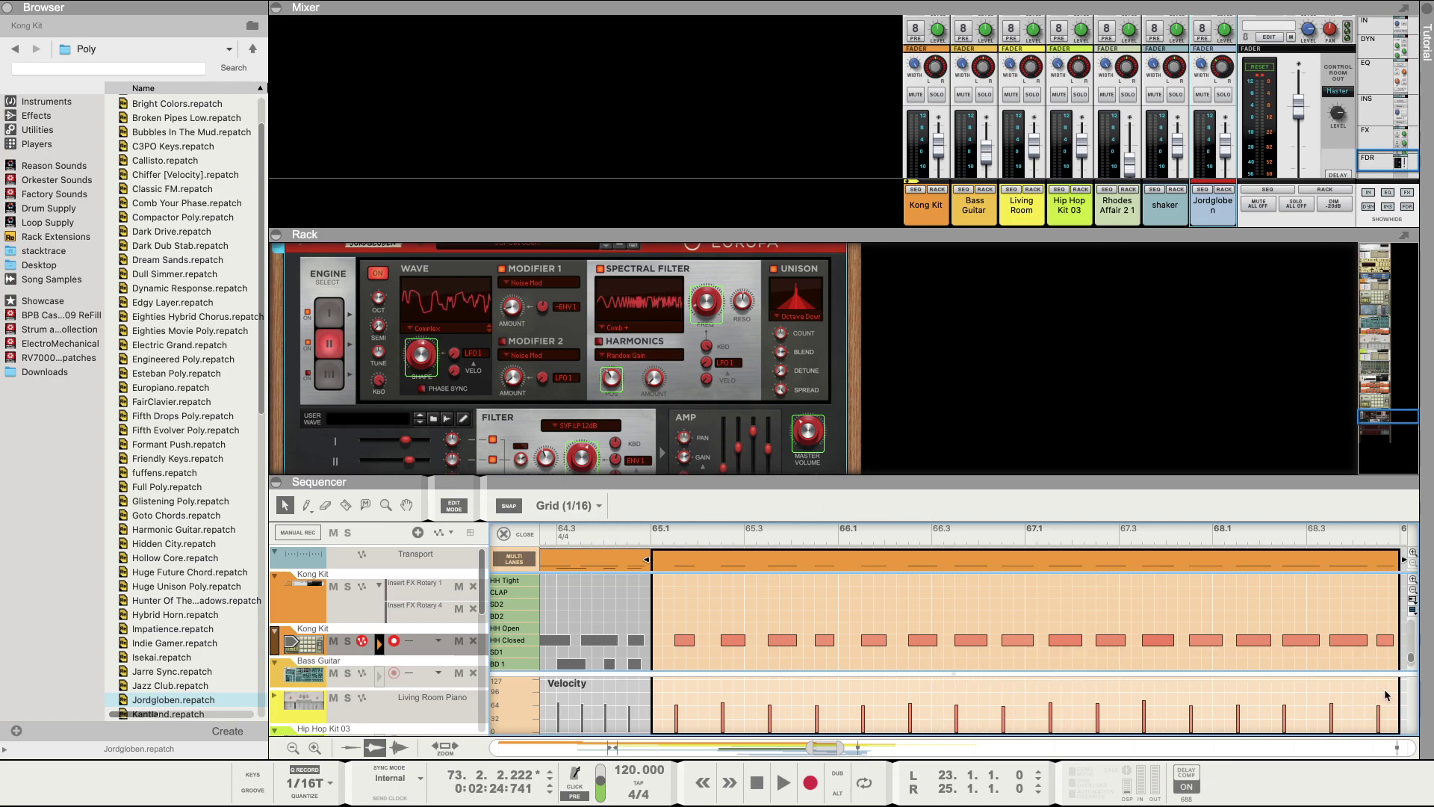
click(513, 534)
Step: Play the song from bar 65 to about bar 67 to hear the Kong Kit clip without its kick
scroll(643, 575, left, 3)
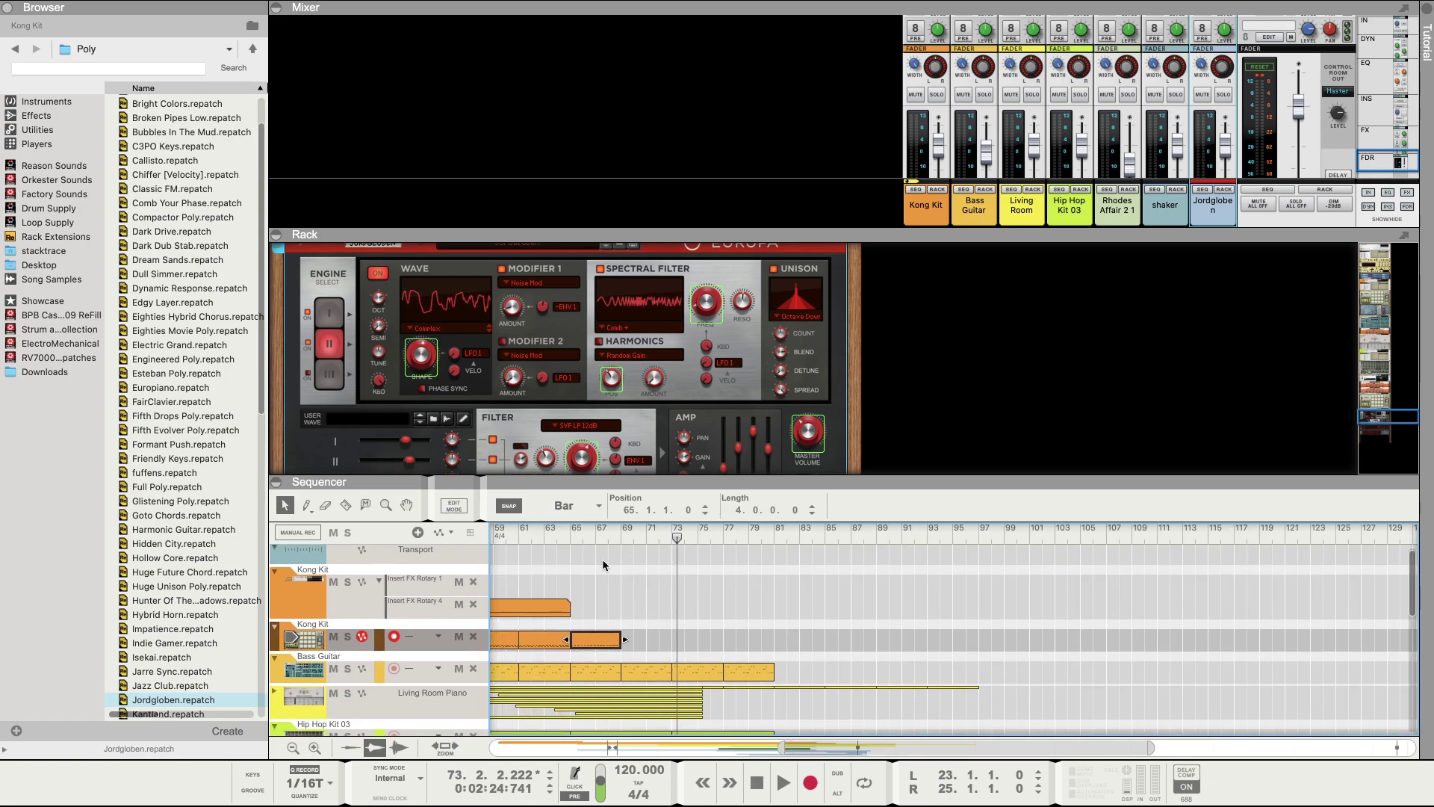
key(space)
click(564, 530)
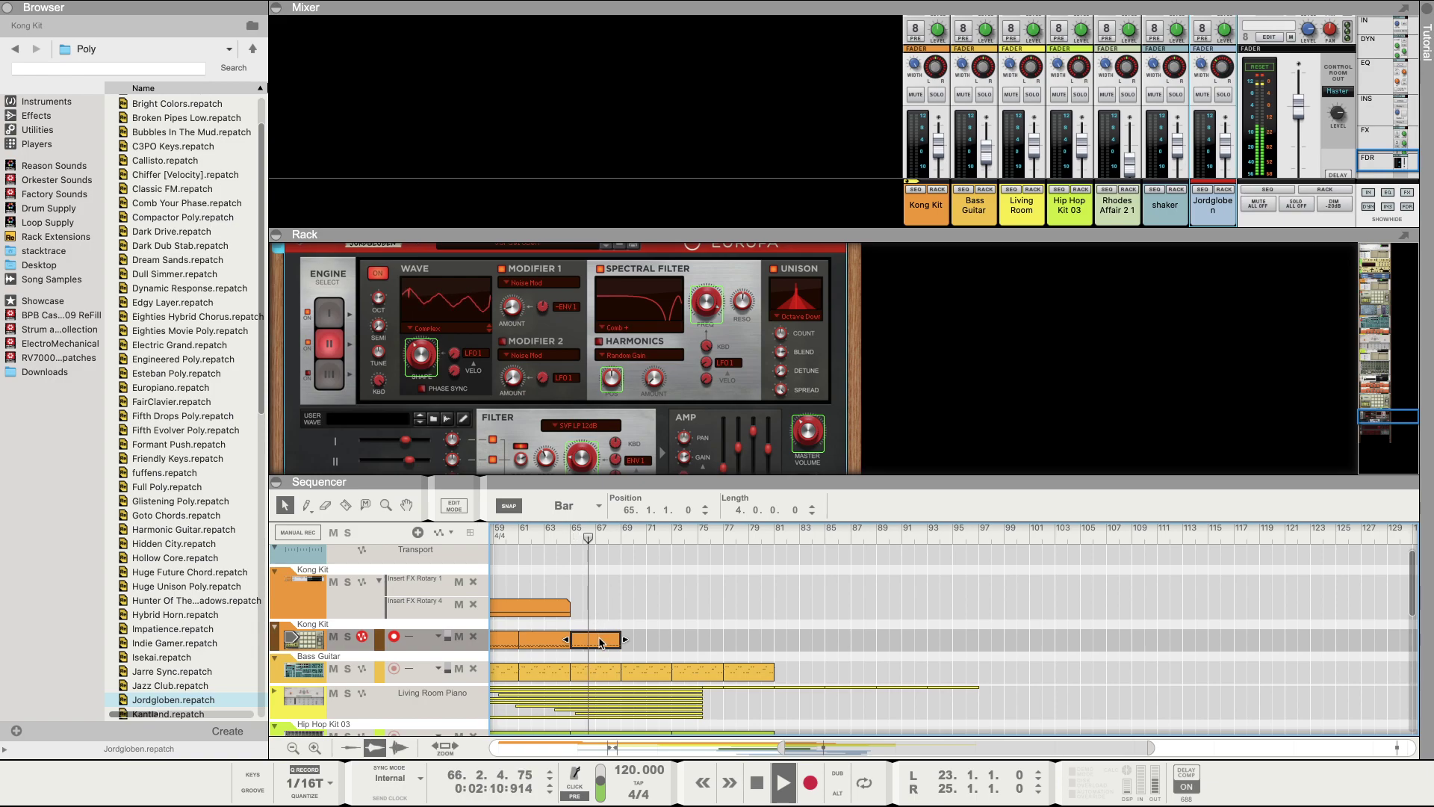
key(space)
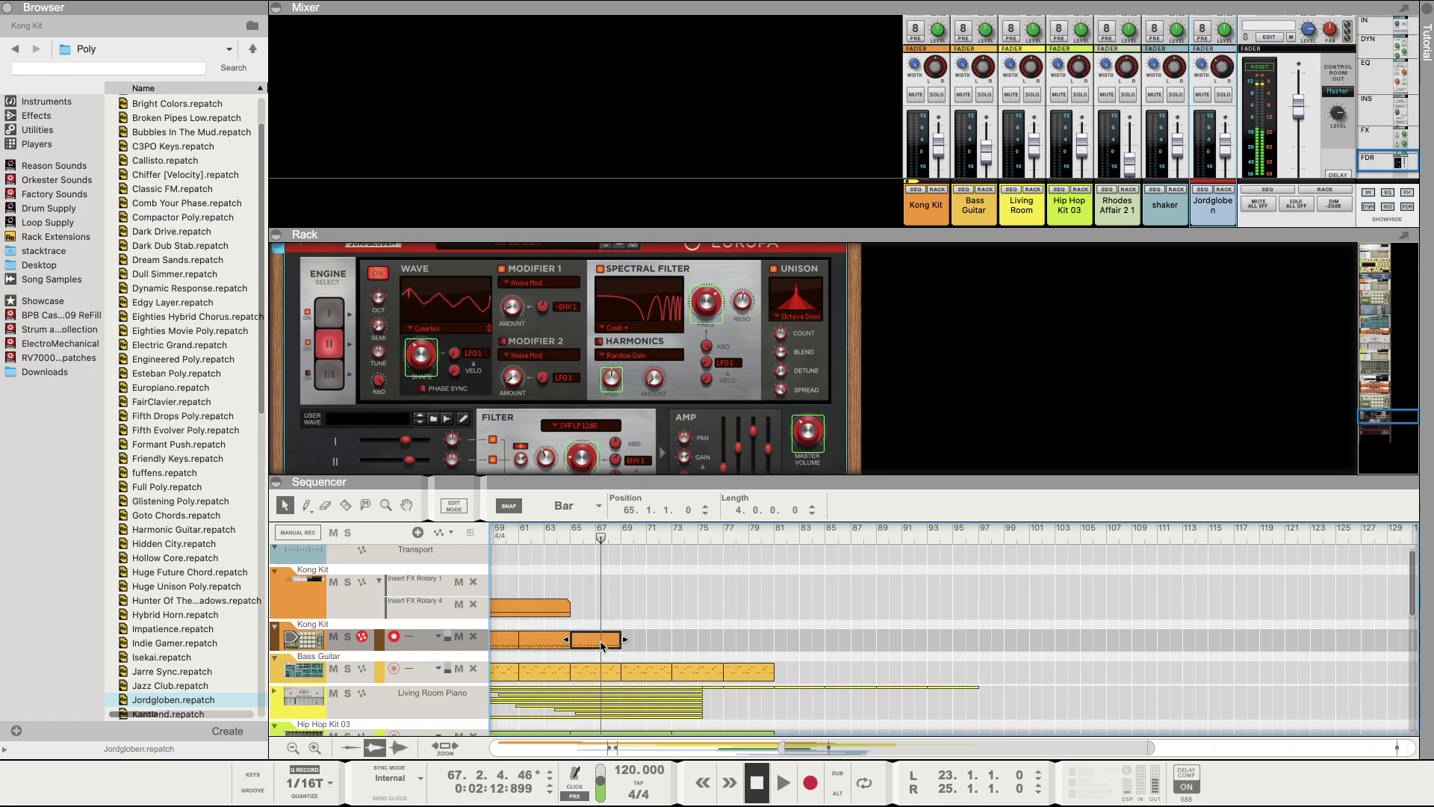
Step: Duplicate the kickless Kong Kit clip to bar 69 and place a copy of the full-beat clip at bar 73
key(ctrl+d)
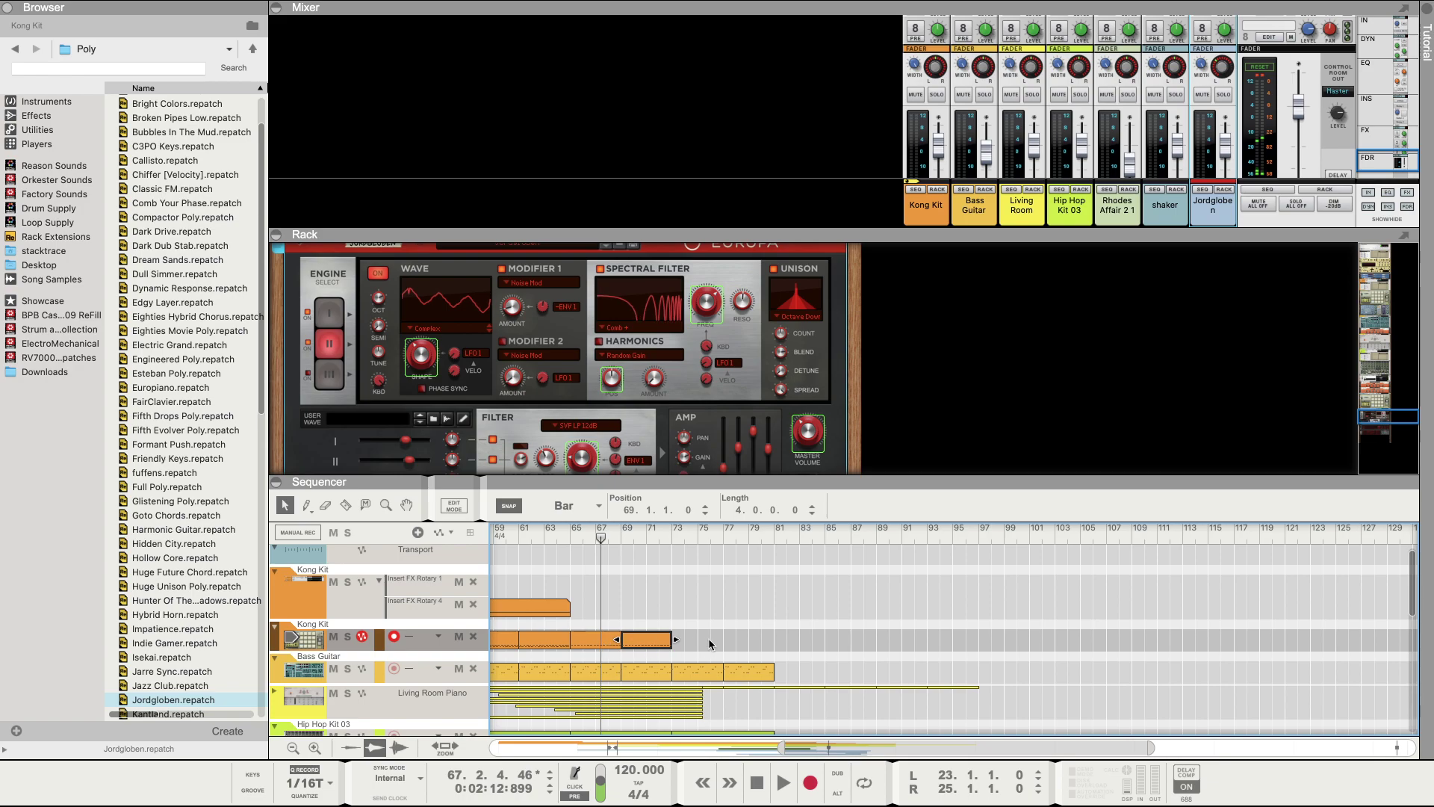
click(549, 641)
key(Right)
drag(599, 646, 700, 642)
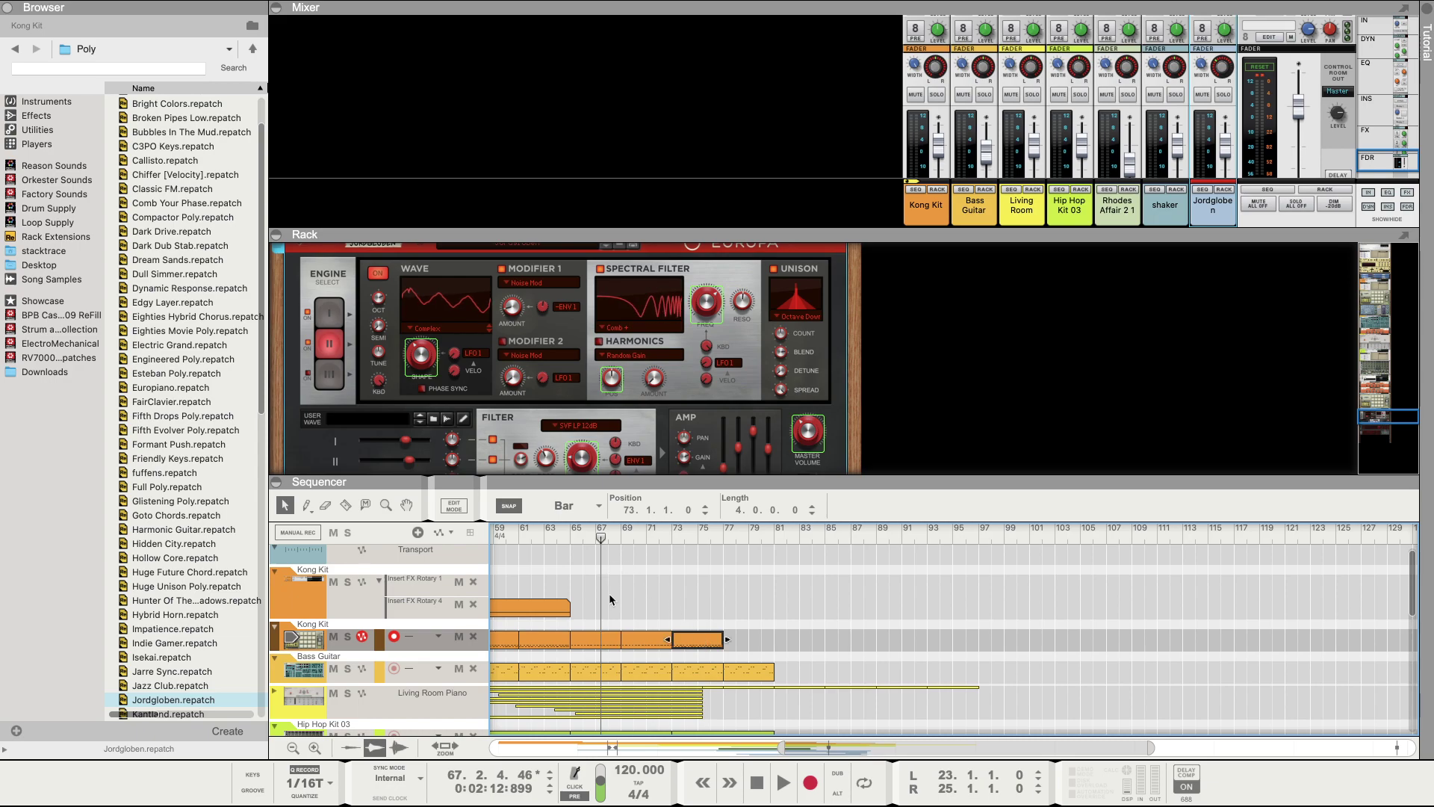
Step: Switch to OBS to check the stream, return to Reason and move the song position back to bar 1
scroll(608, 593, down, 2)
scroll(608, 593, left, 1)
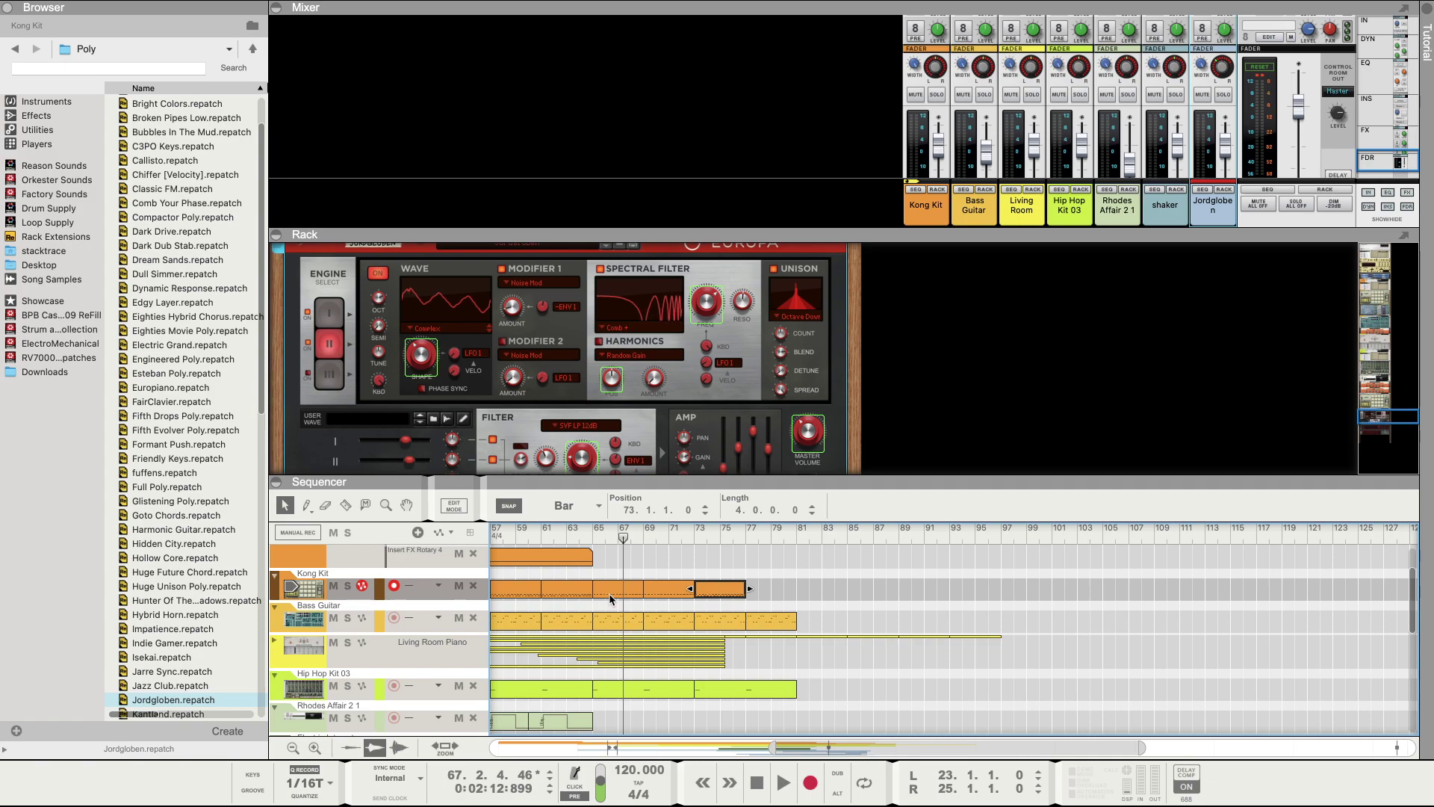
scroll(609, 597, left, 10)
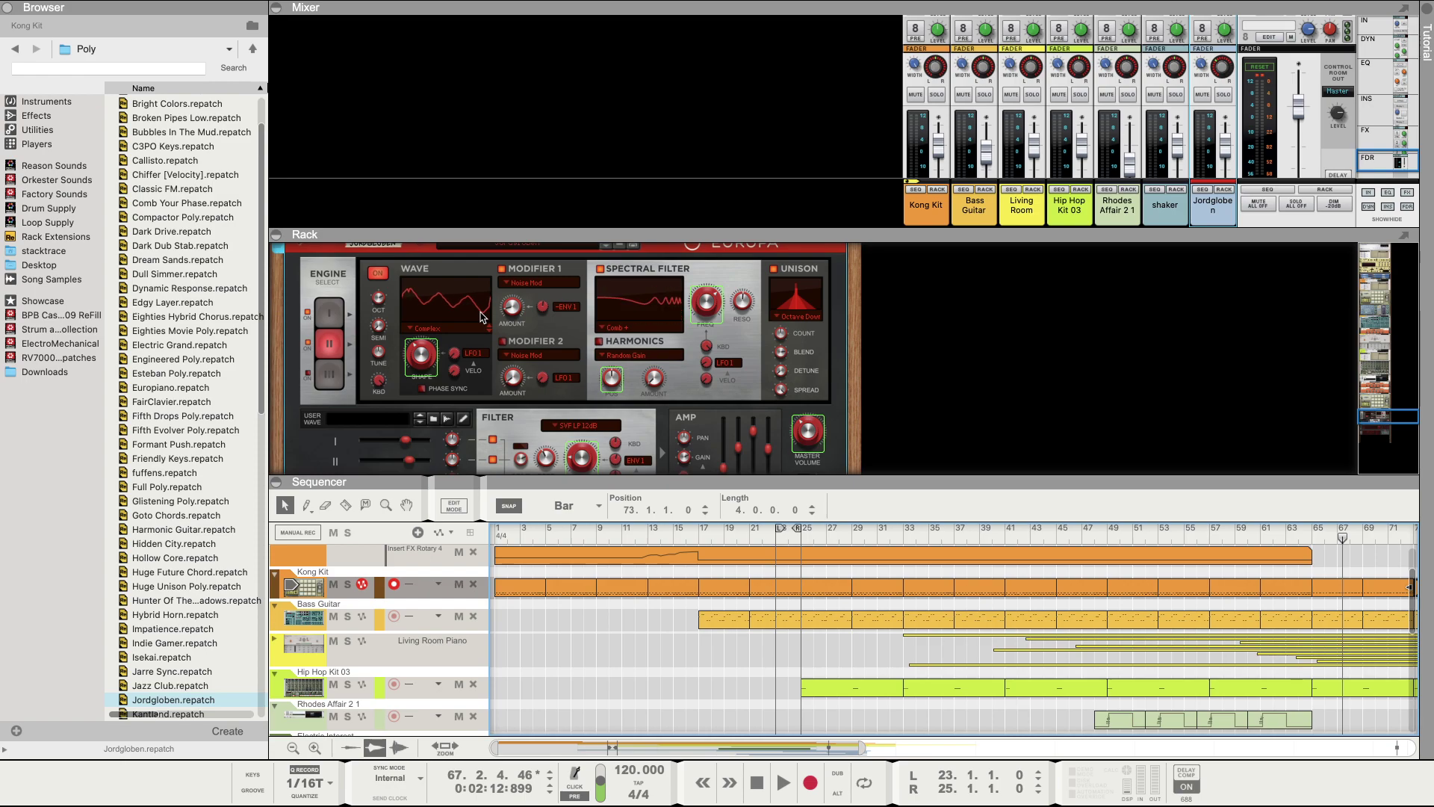
key(super+Tab)
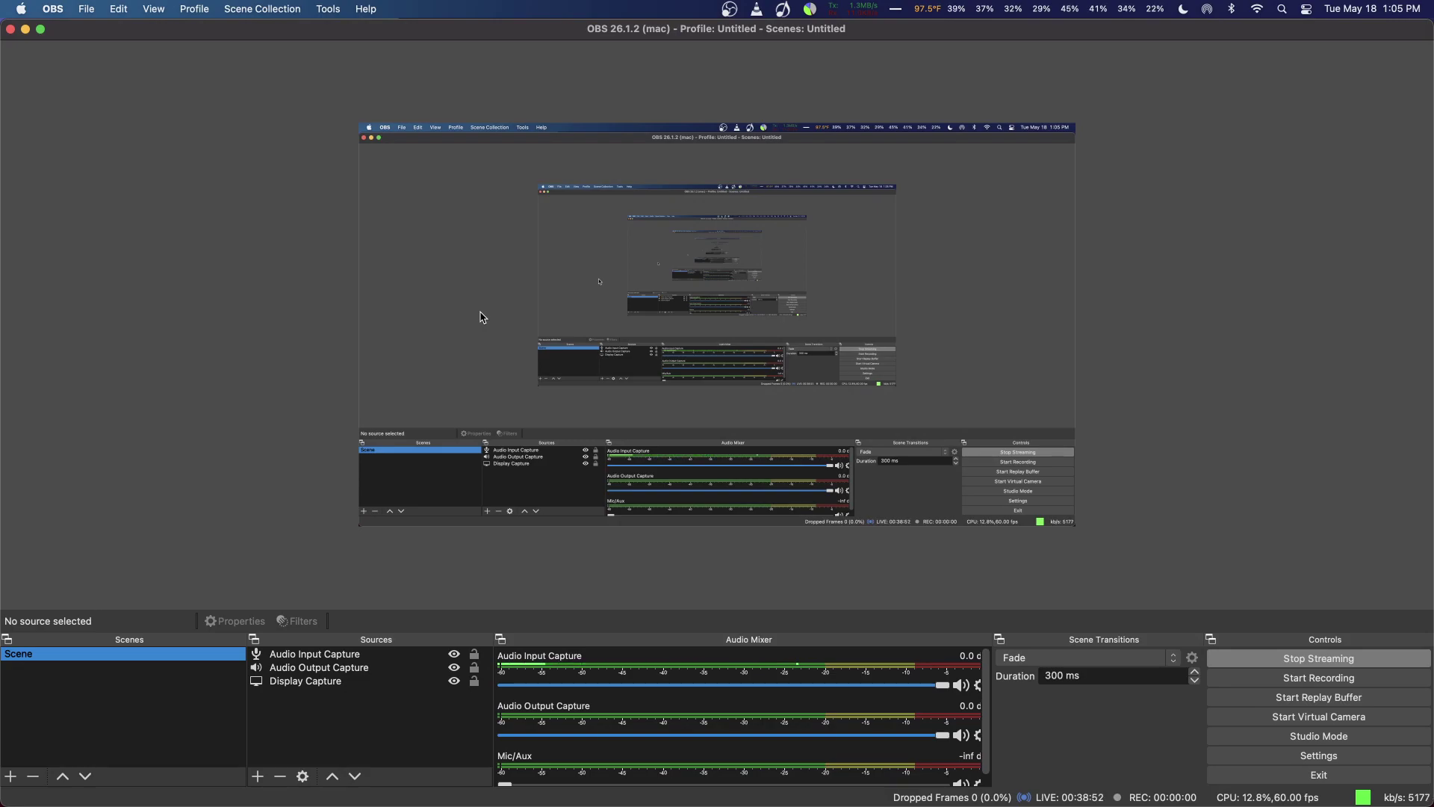
key(super+Tab)
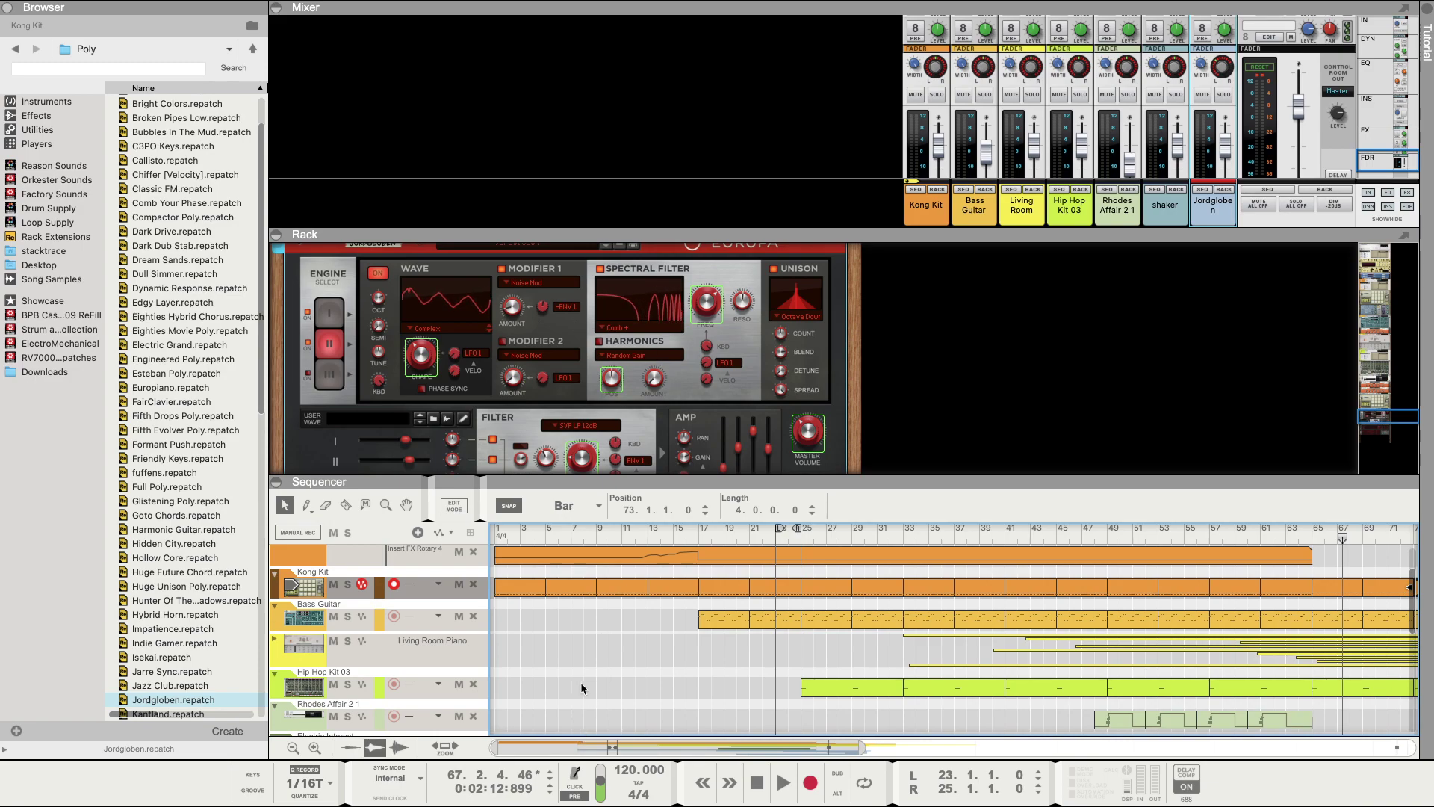
click(756, 784)
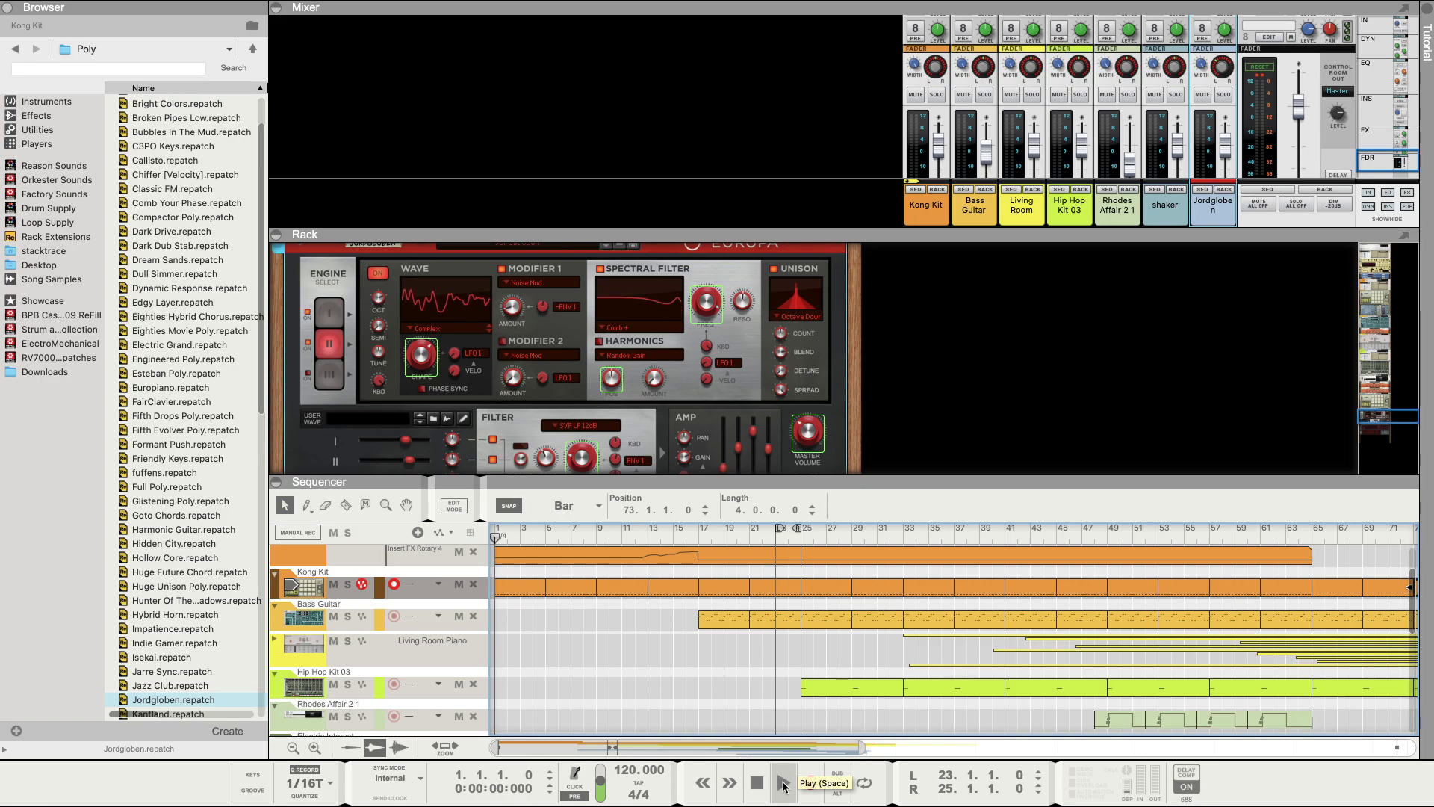
Step: Play the song from bar 1 and audition the Kong Kit's Amp Mod Filter by toggling Echo, Distortion and Modulate off and on
click(783, 783)
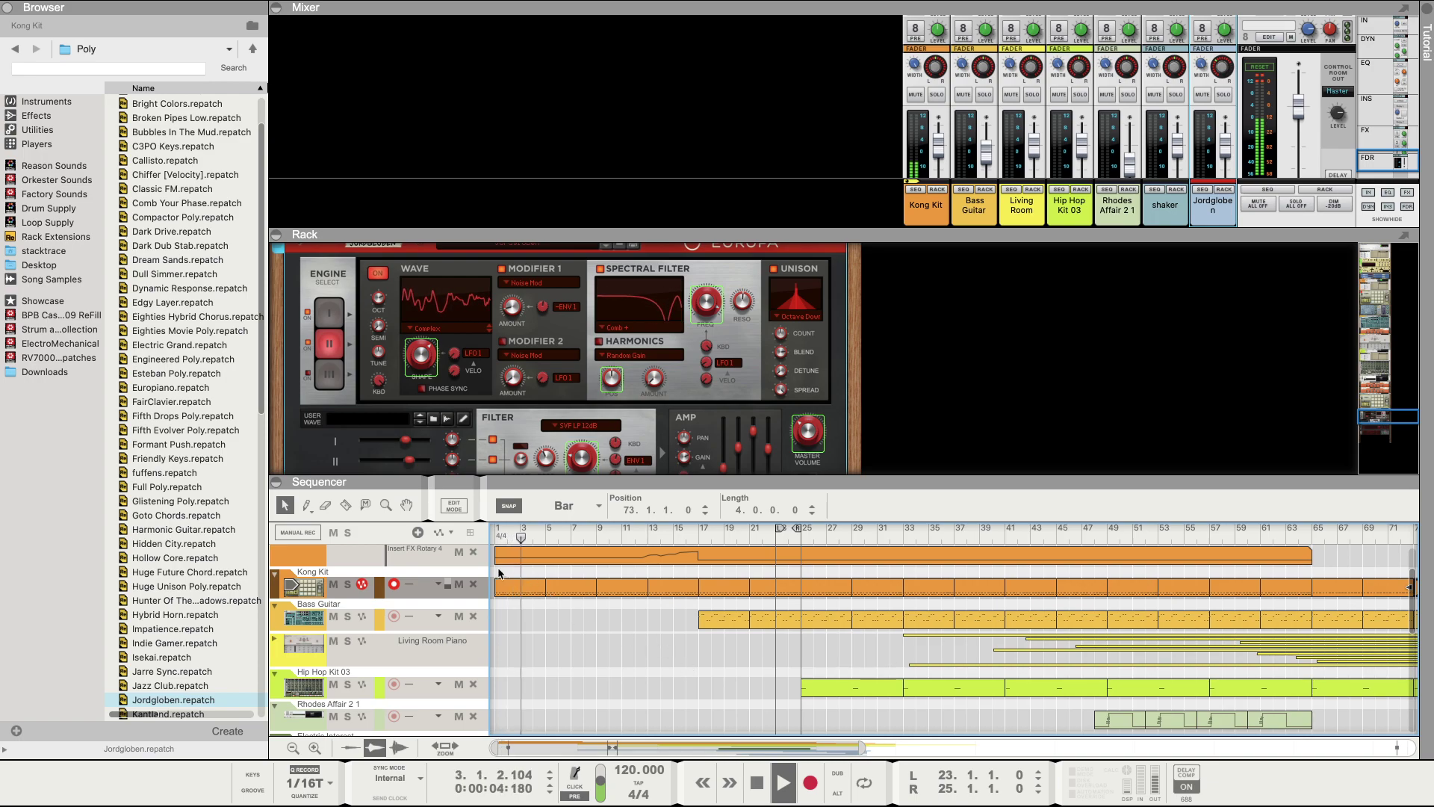
click(340, 590)
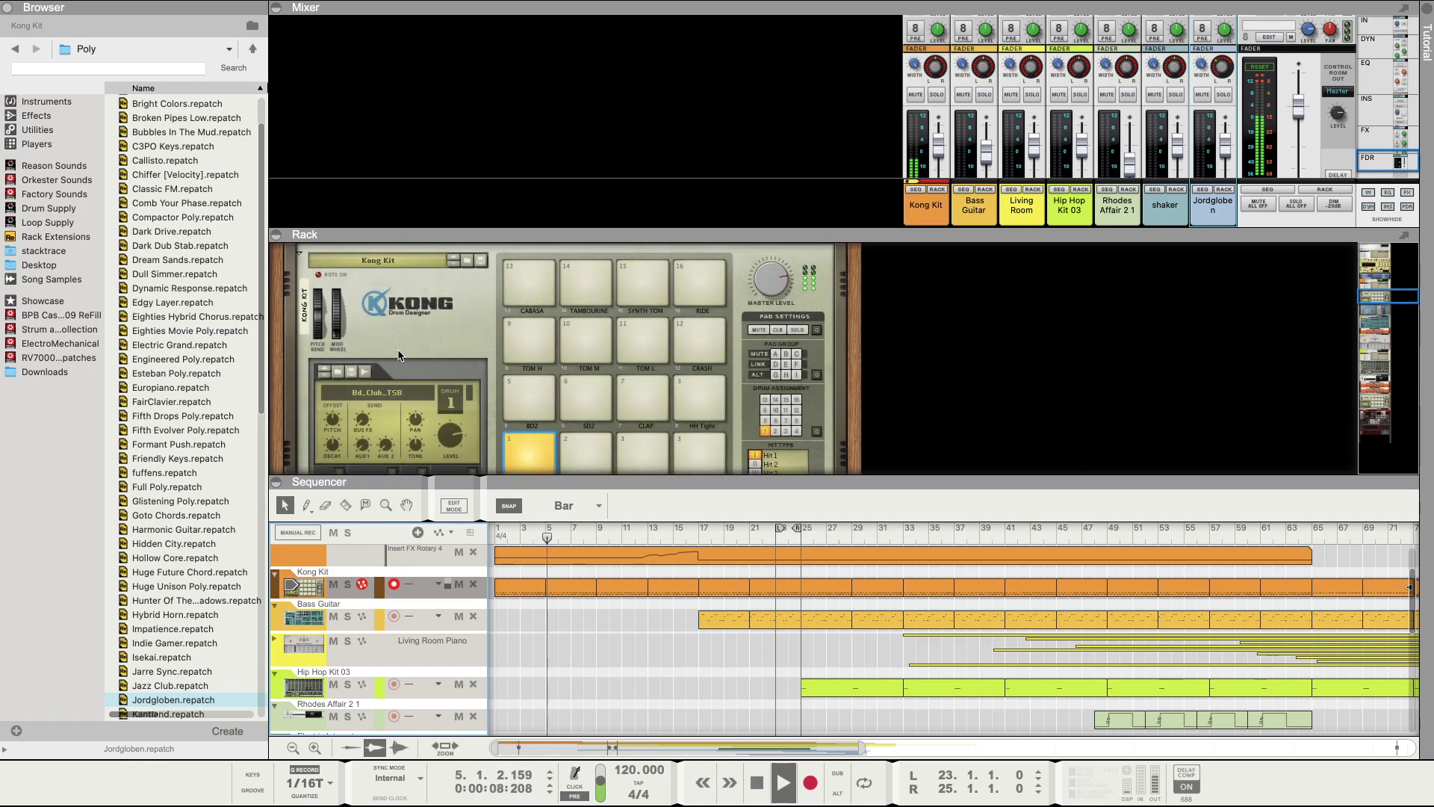
scroll(398, 348, up, 3)
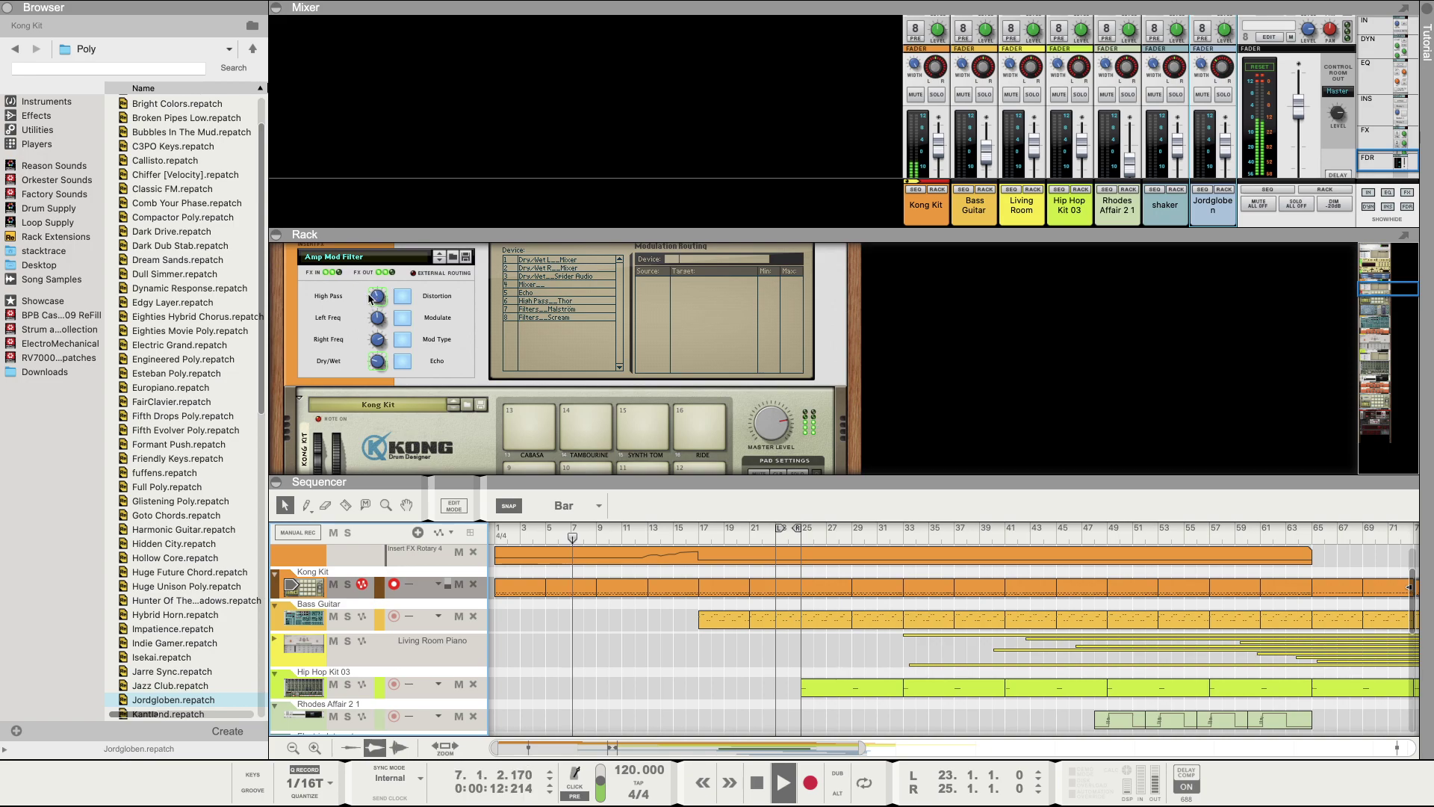
click(402, 361)
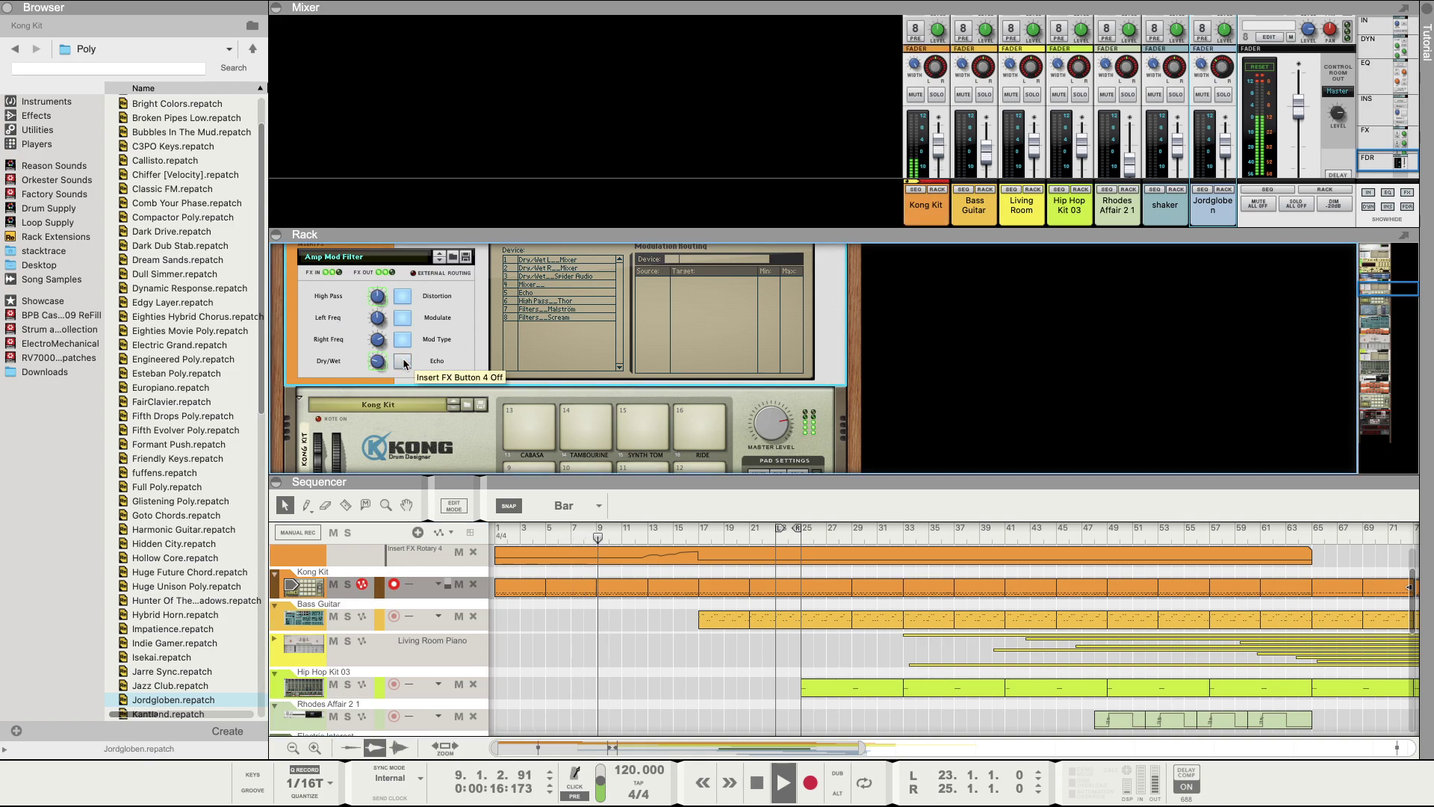
click(402, 360)
click(404, 297)
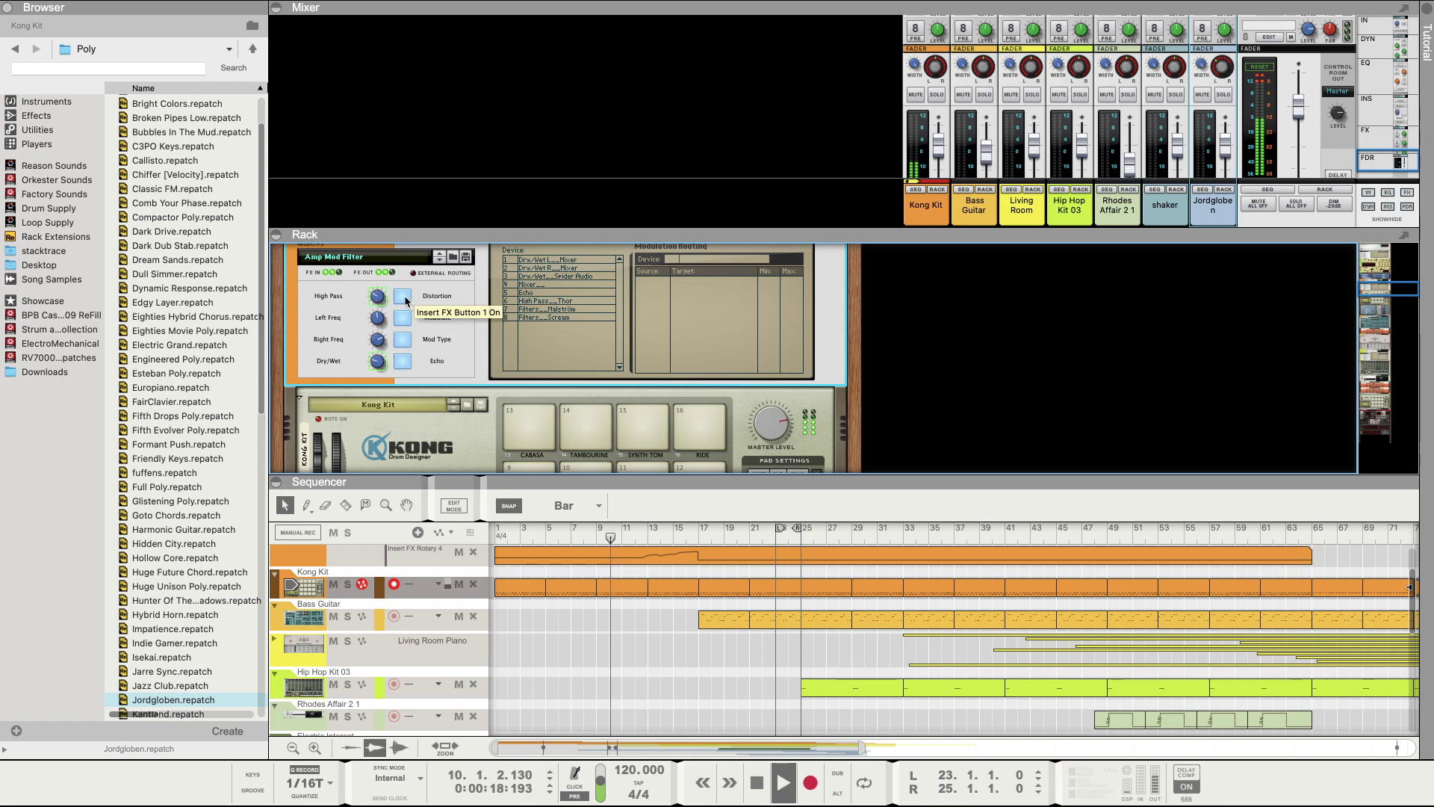
click(405, 295)
click(396, 320)
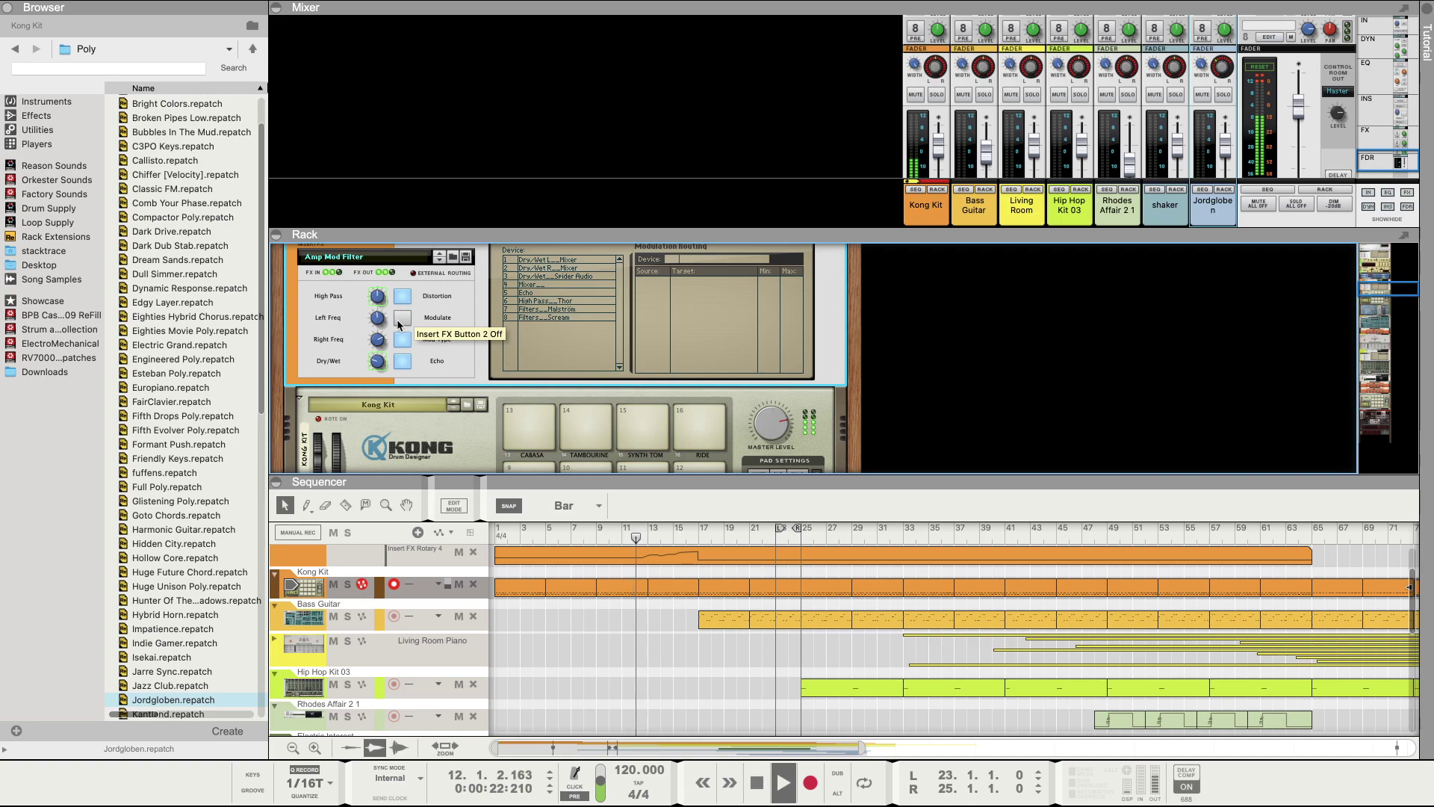
click(397, 320)
Step: Replay from bar 1, toggling the Amp Mod Filter's Mod Type off and on while sweeping its Right Freq between about 16 and 89
click(400, 340)
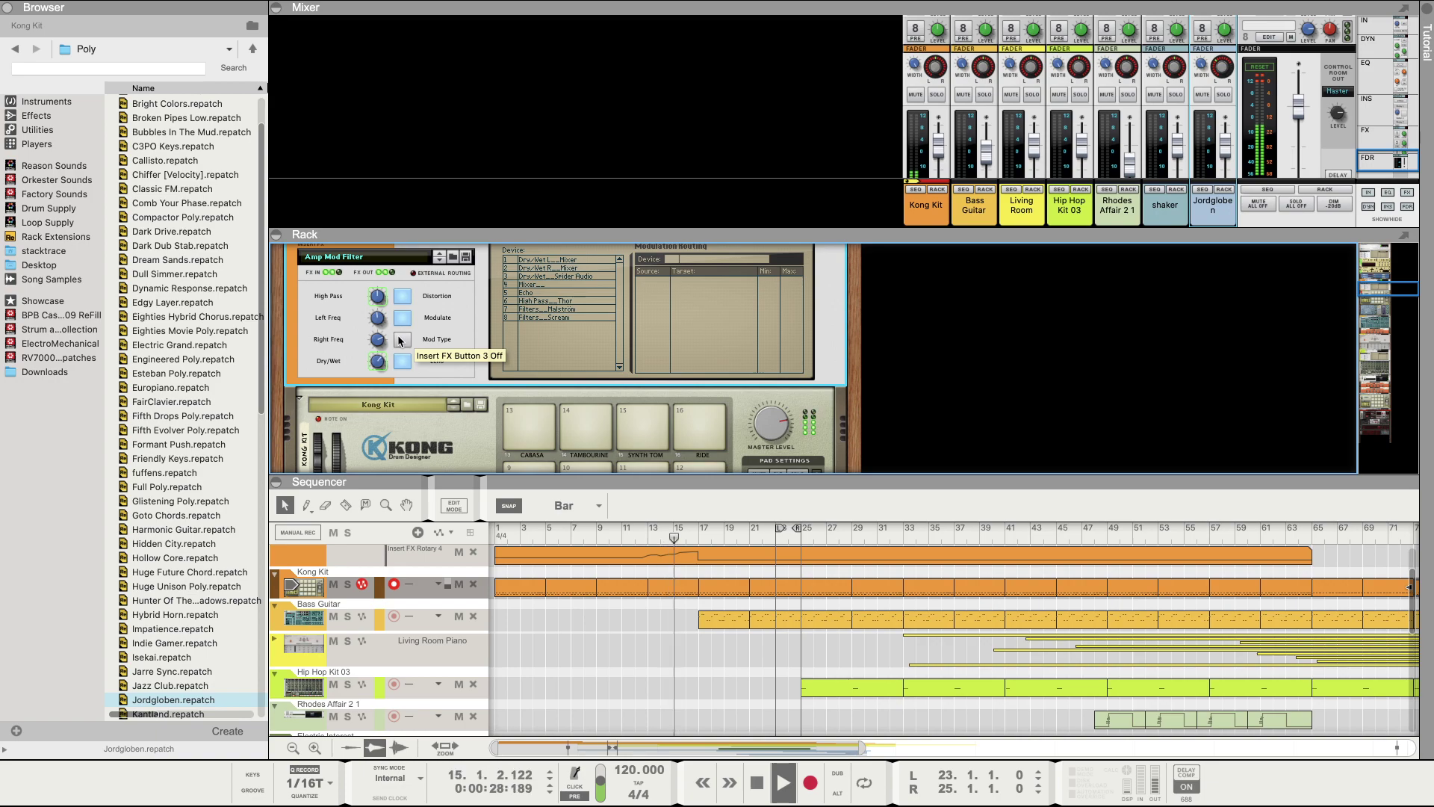
drag(377, 340, 377, 361)
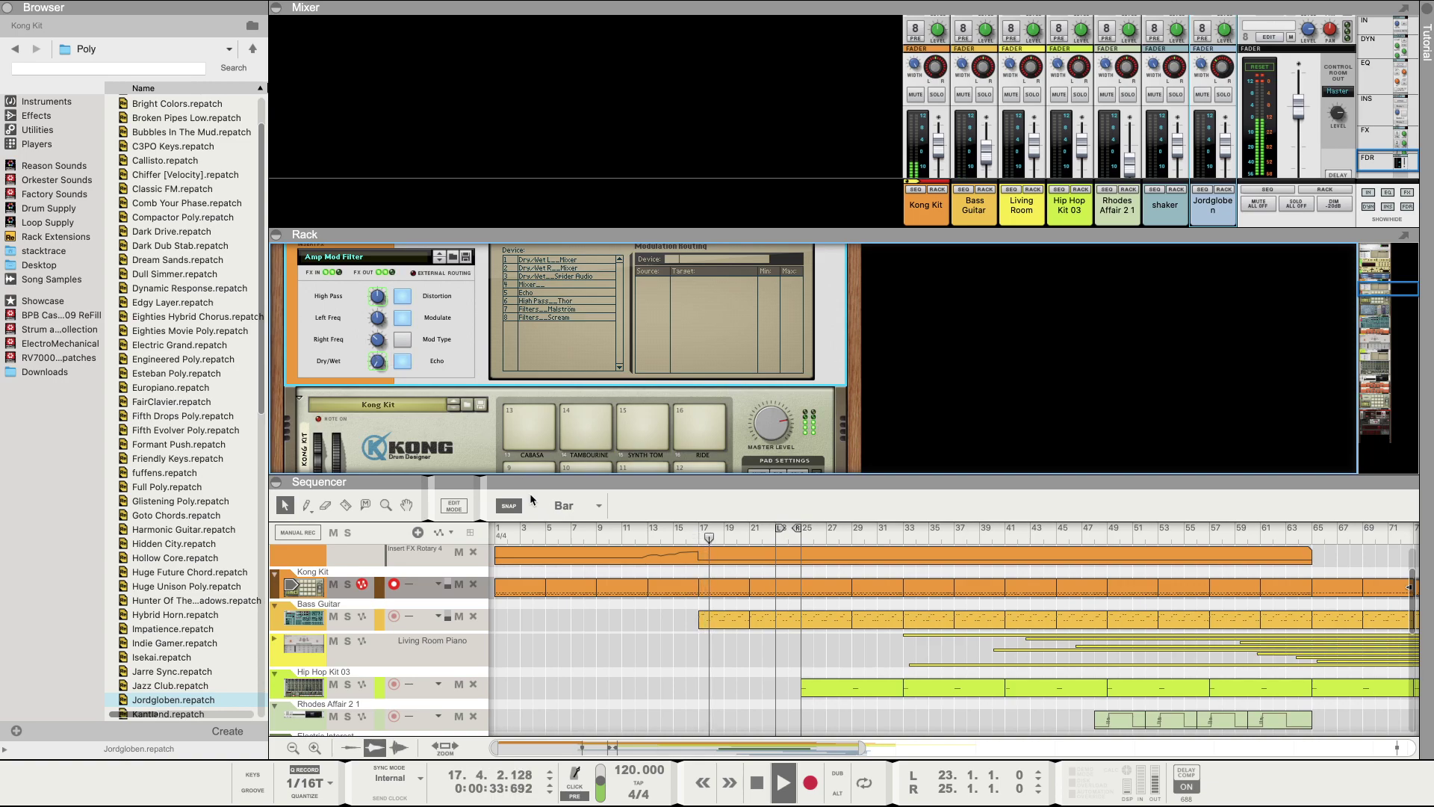
click(499, 532)
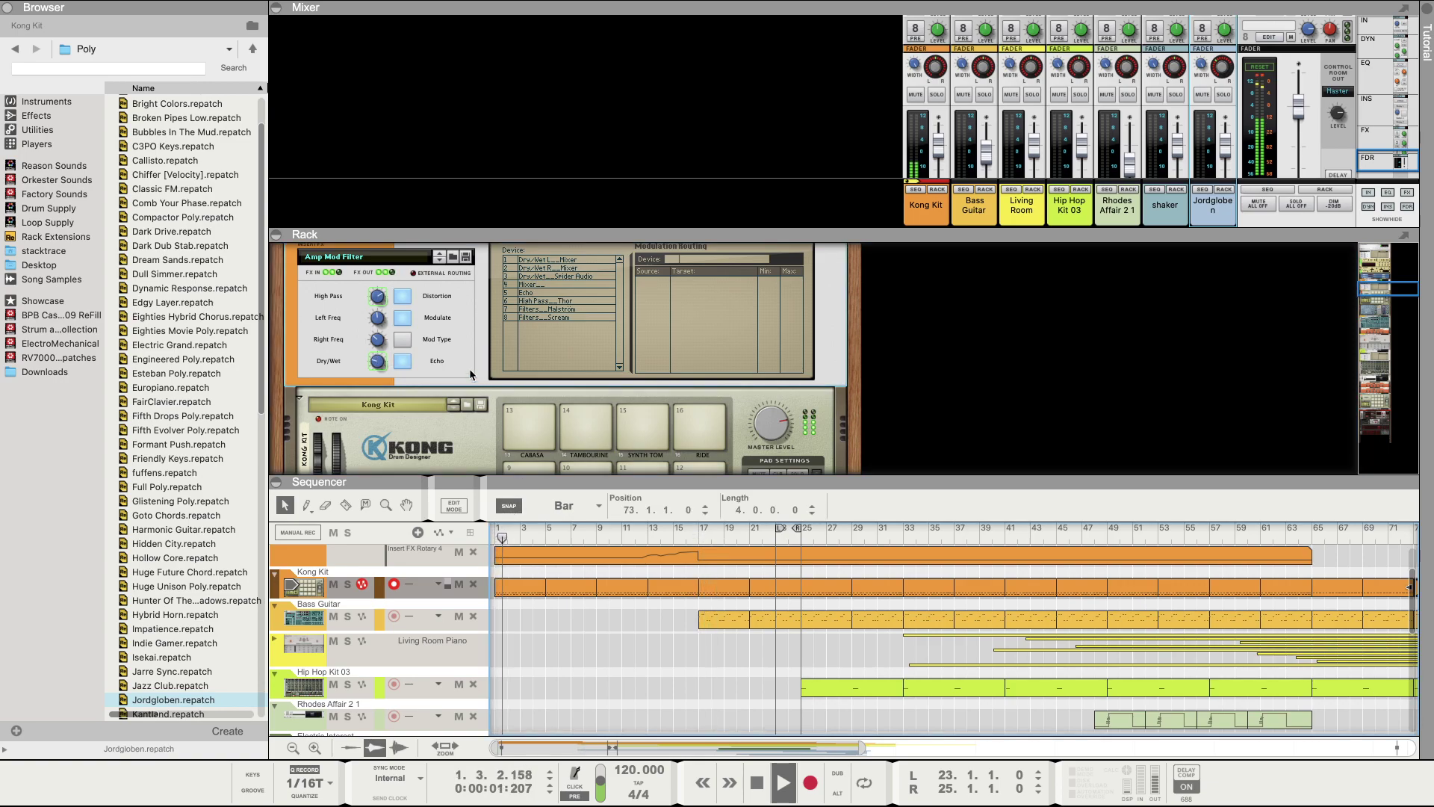
click(379, 341)
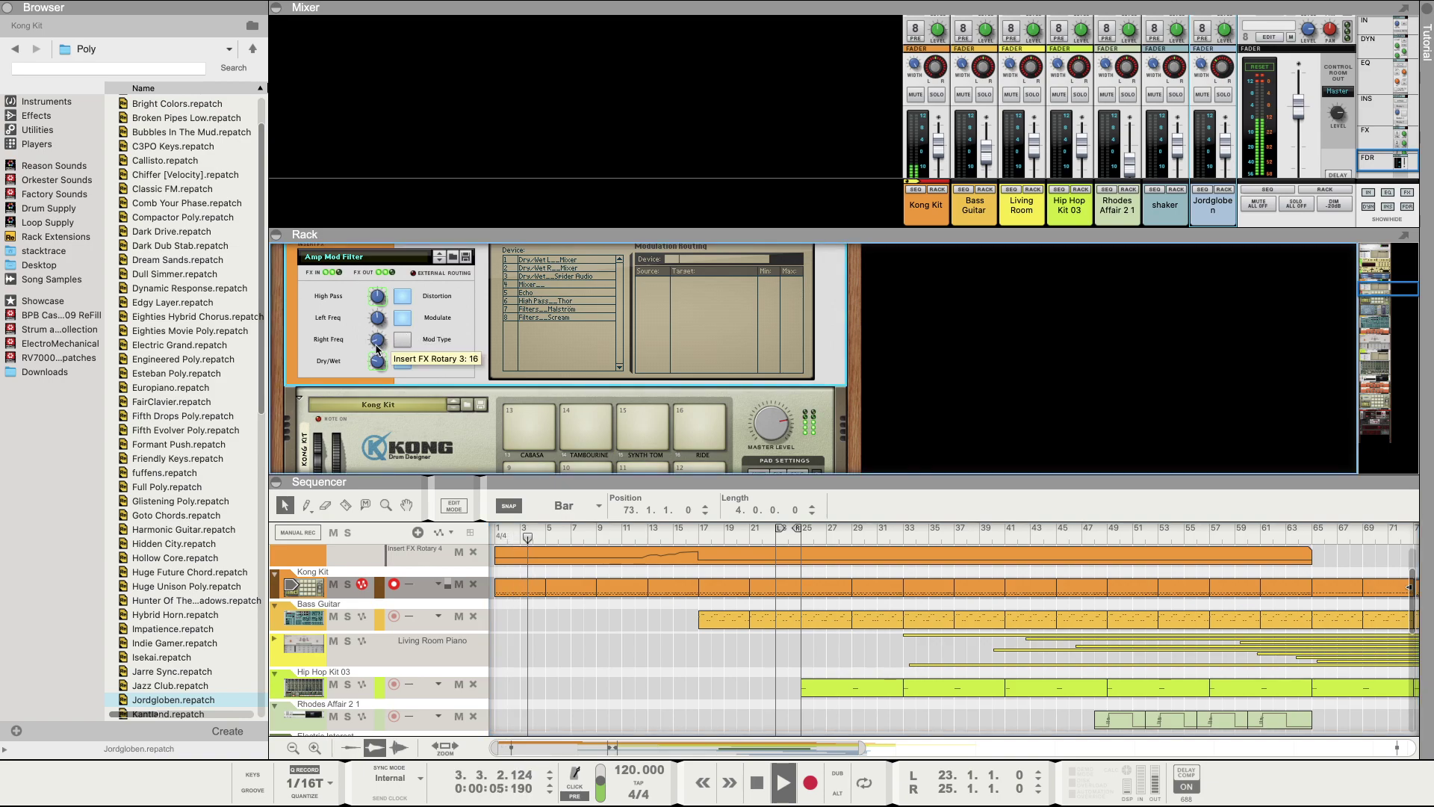
mouse_move(379, 341)
mouse_down()
mouse_move(380, 359)
mouse_move(376, 321)
mouse_up()
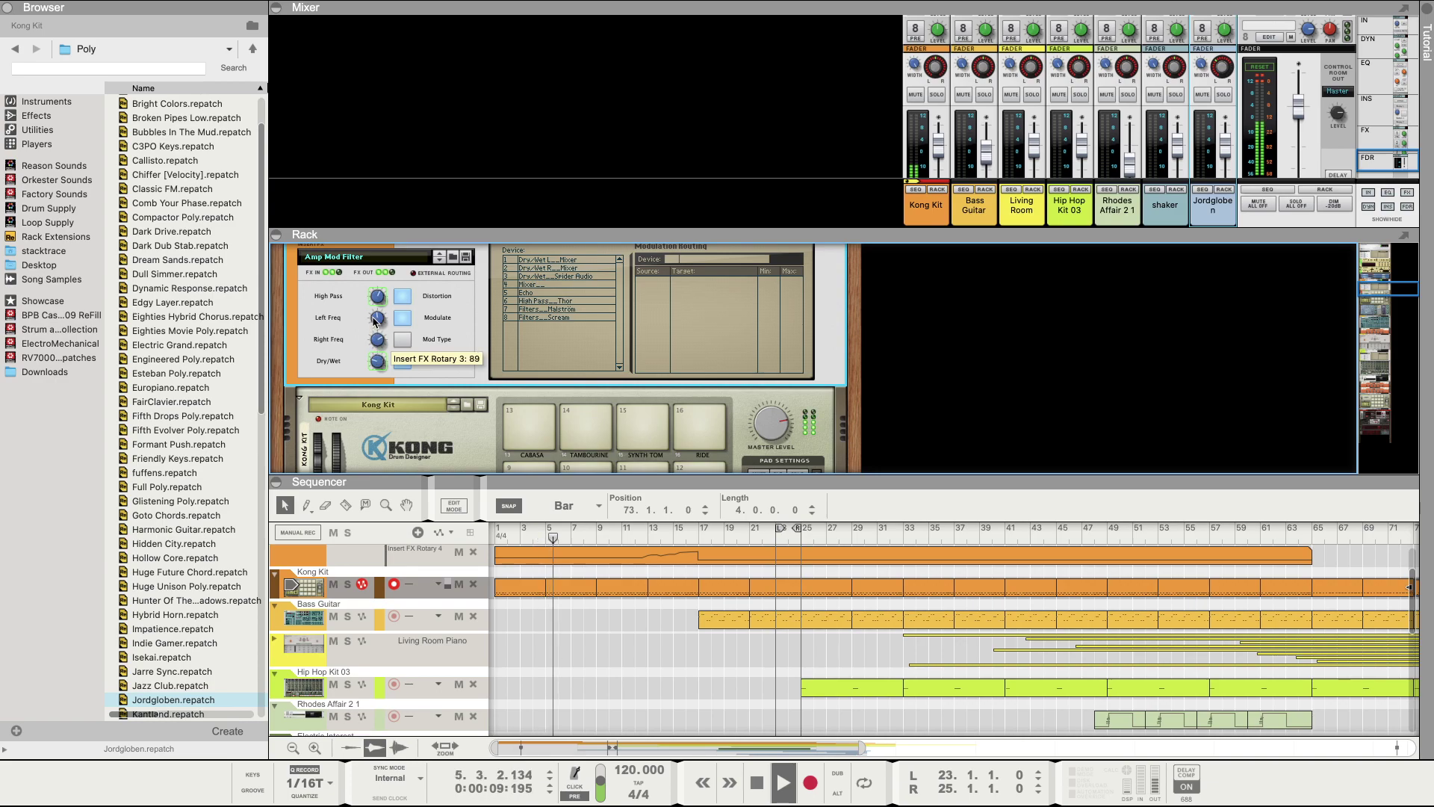
click(403, 340)
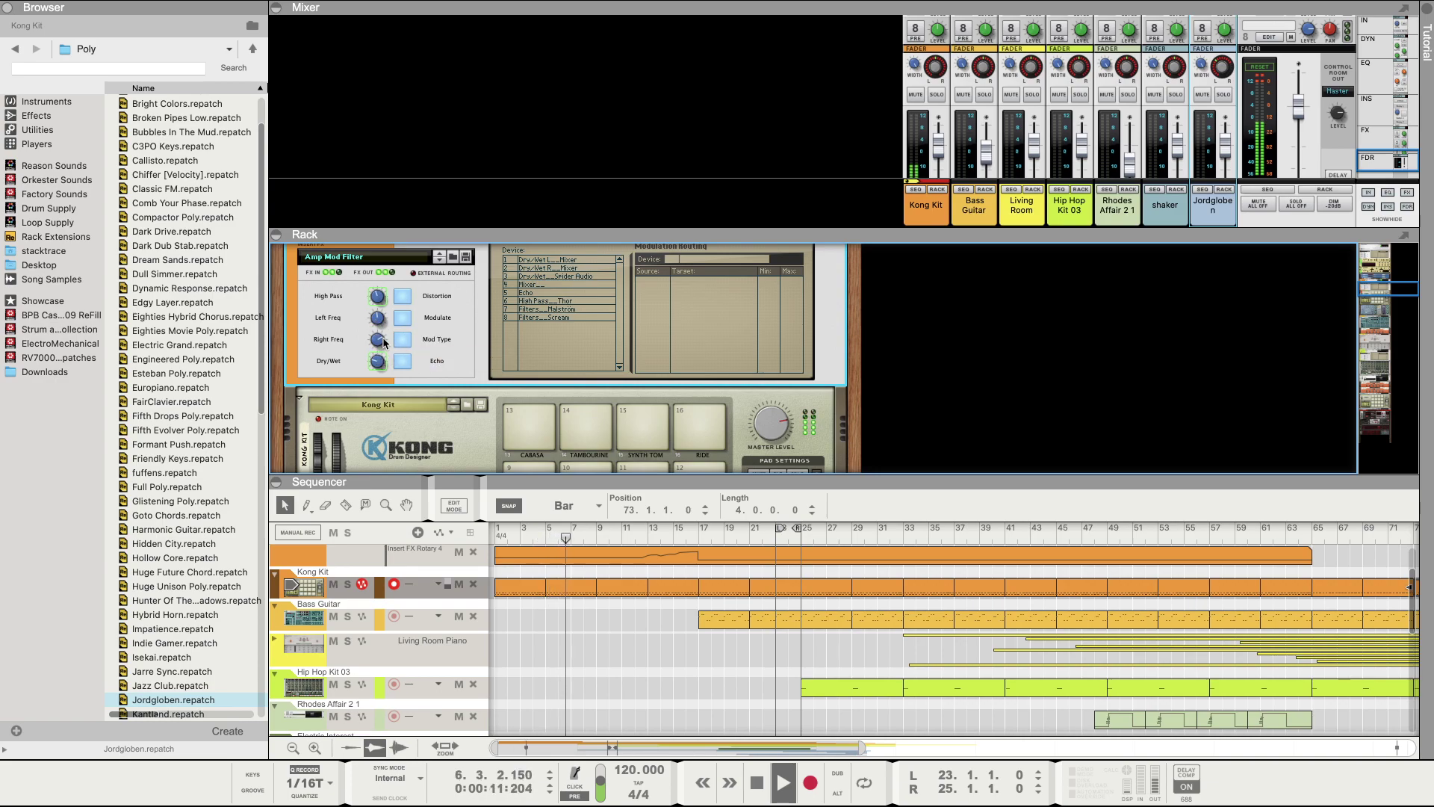
mouse_move(379, 343)
mouse_down()
mouse_move(374, 326)
mouse_move(367, 360)
mouse_up()
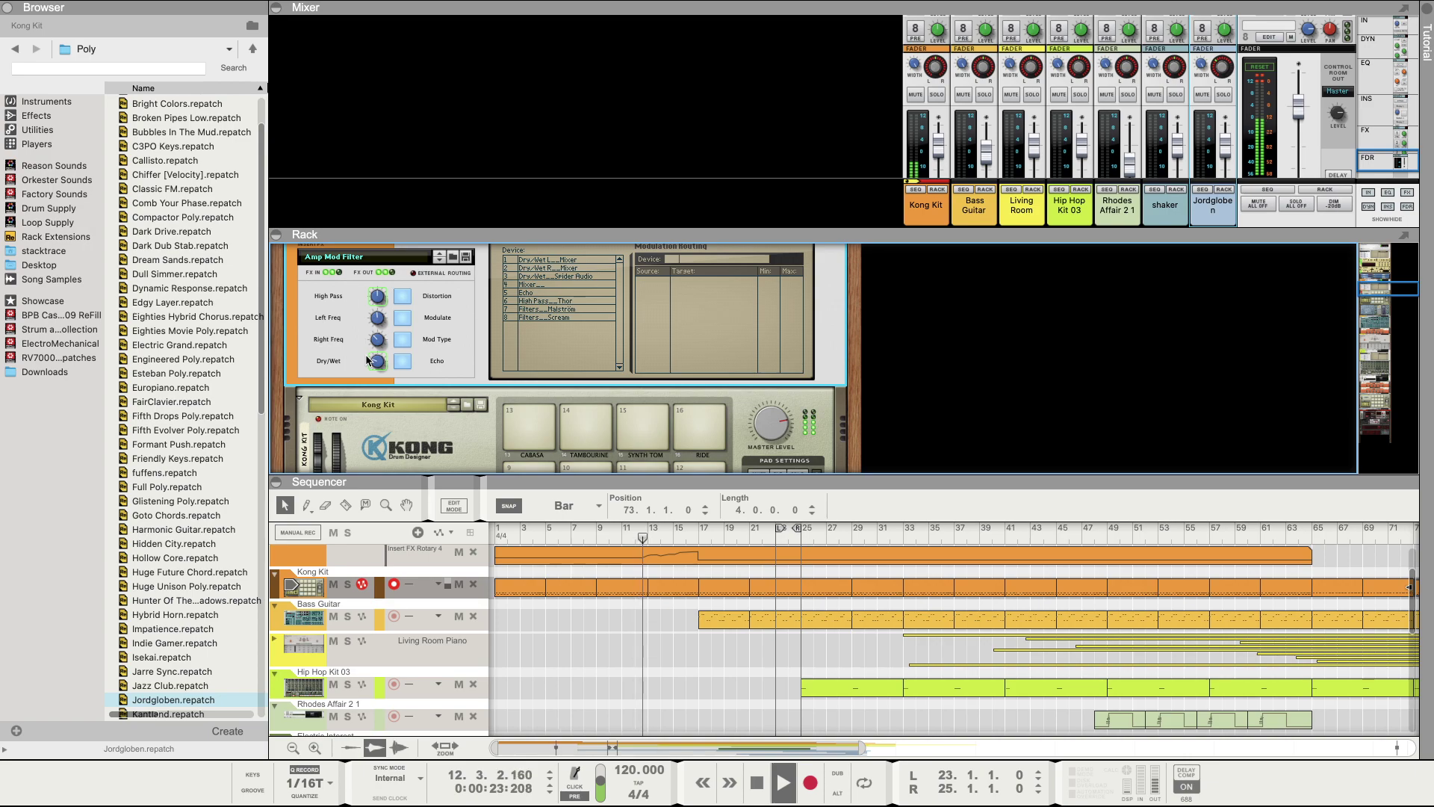
Step: Set the song tempo to 121 BPM while the song plays, and stop playback around bar 28
click(1272, 120)
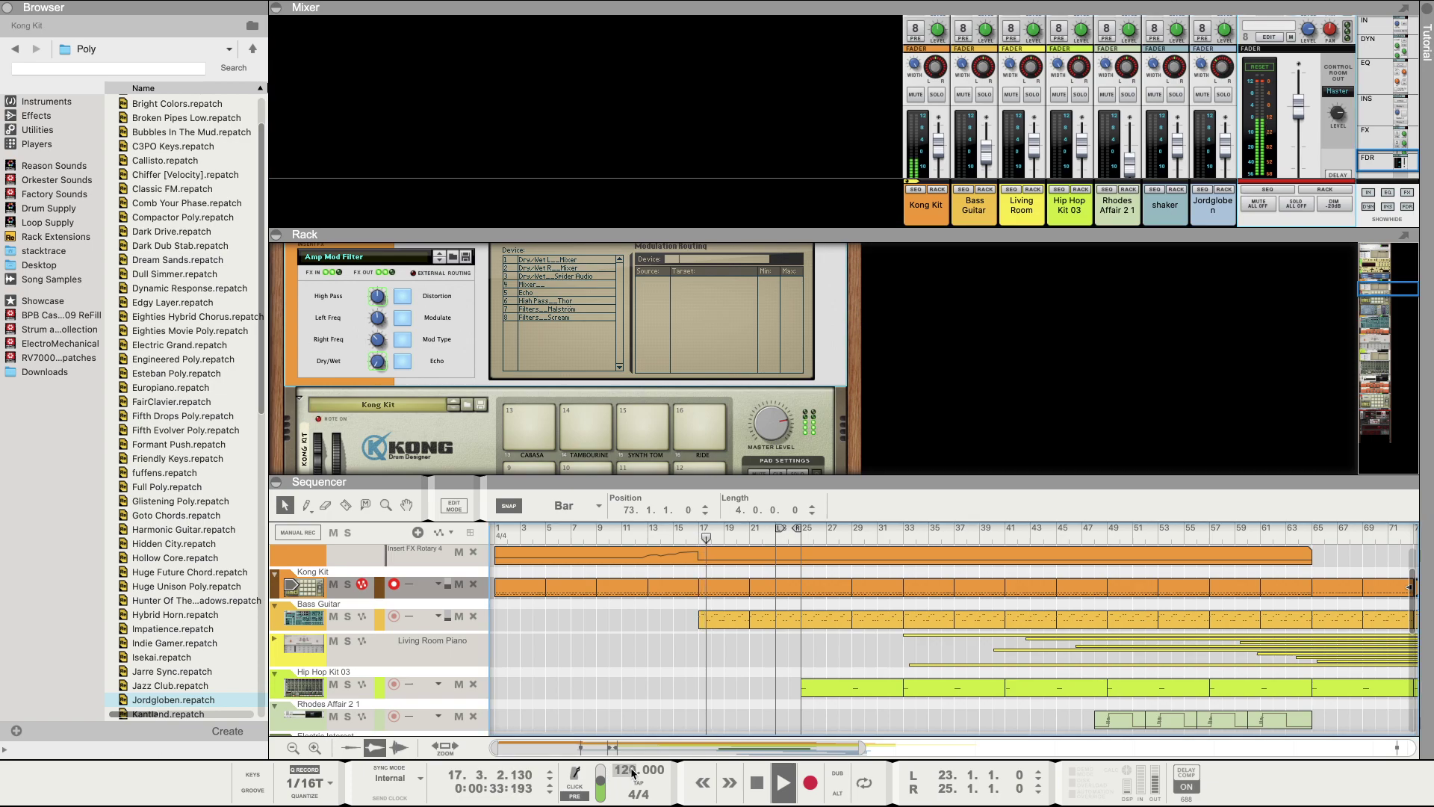
scroll(631, 773, up, 2)
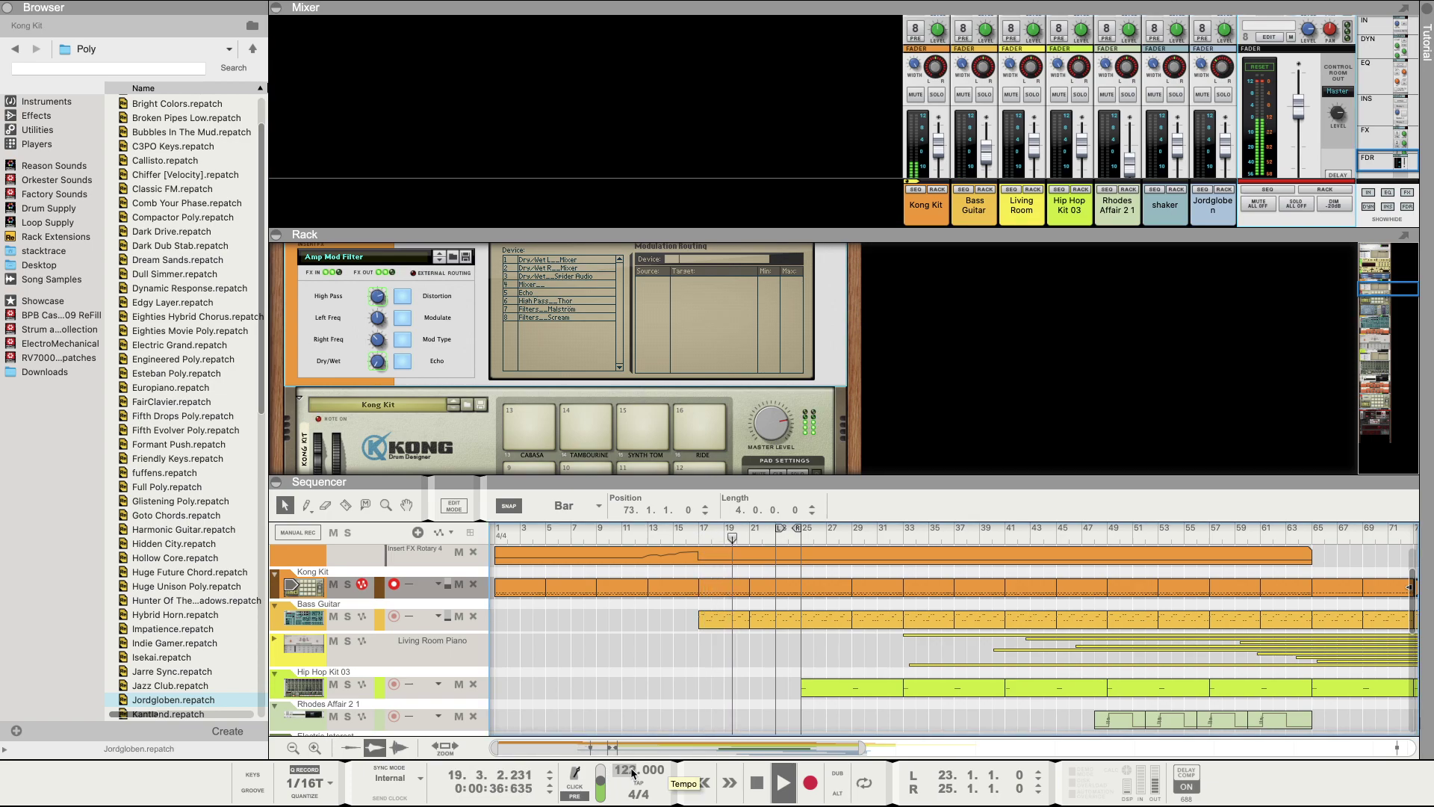
scroll(632, 773, up, 1)
scroll(631, 773, down, 2)
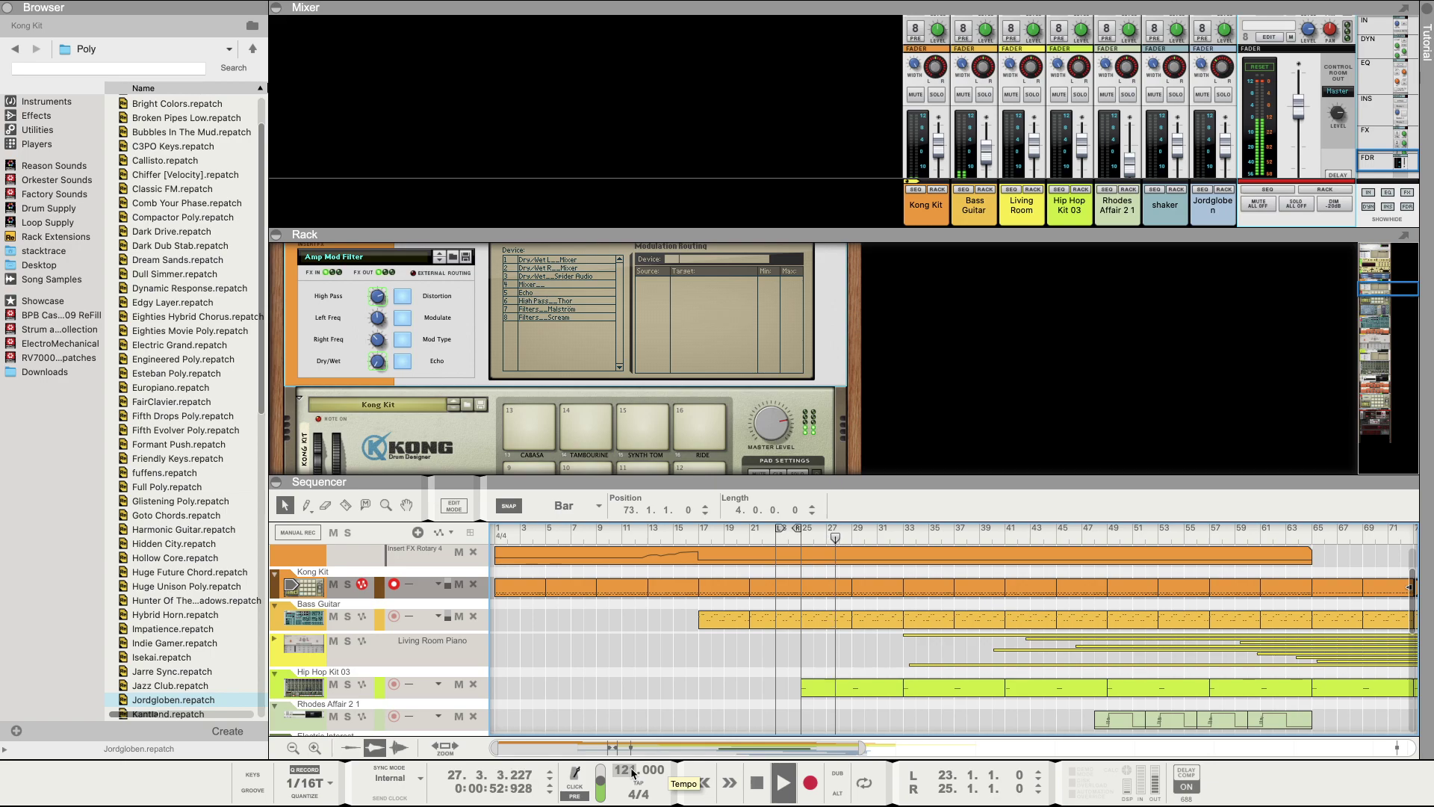
key(space)
Step: Show the built-in instruments, create an audio track below the Jordgloben track and unfold its device in the rack
scroll(617, 566, down, 5)
scroll(617, 566, down, 3)
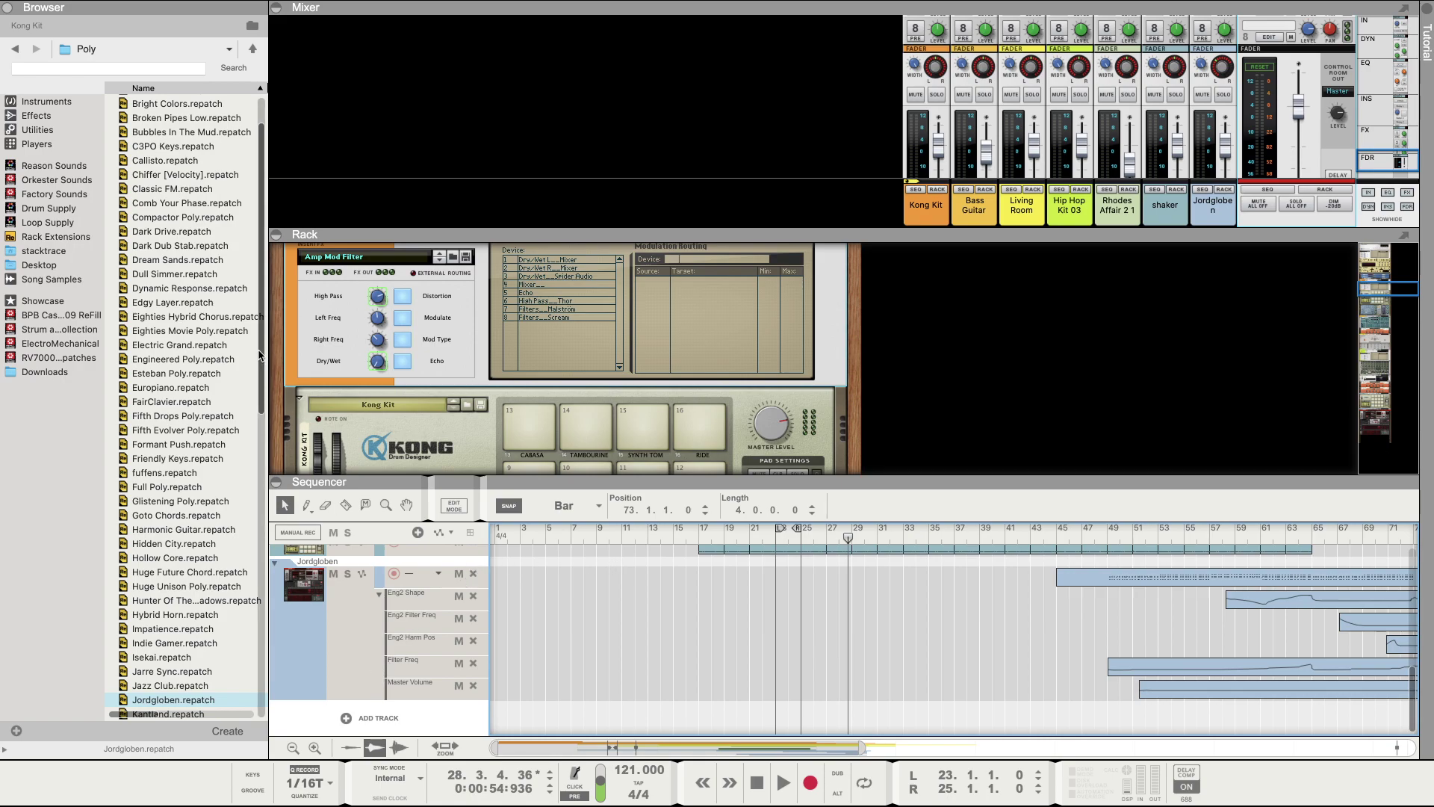
click(67, 104)
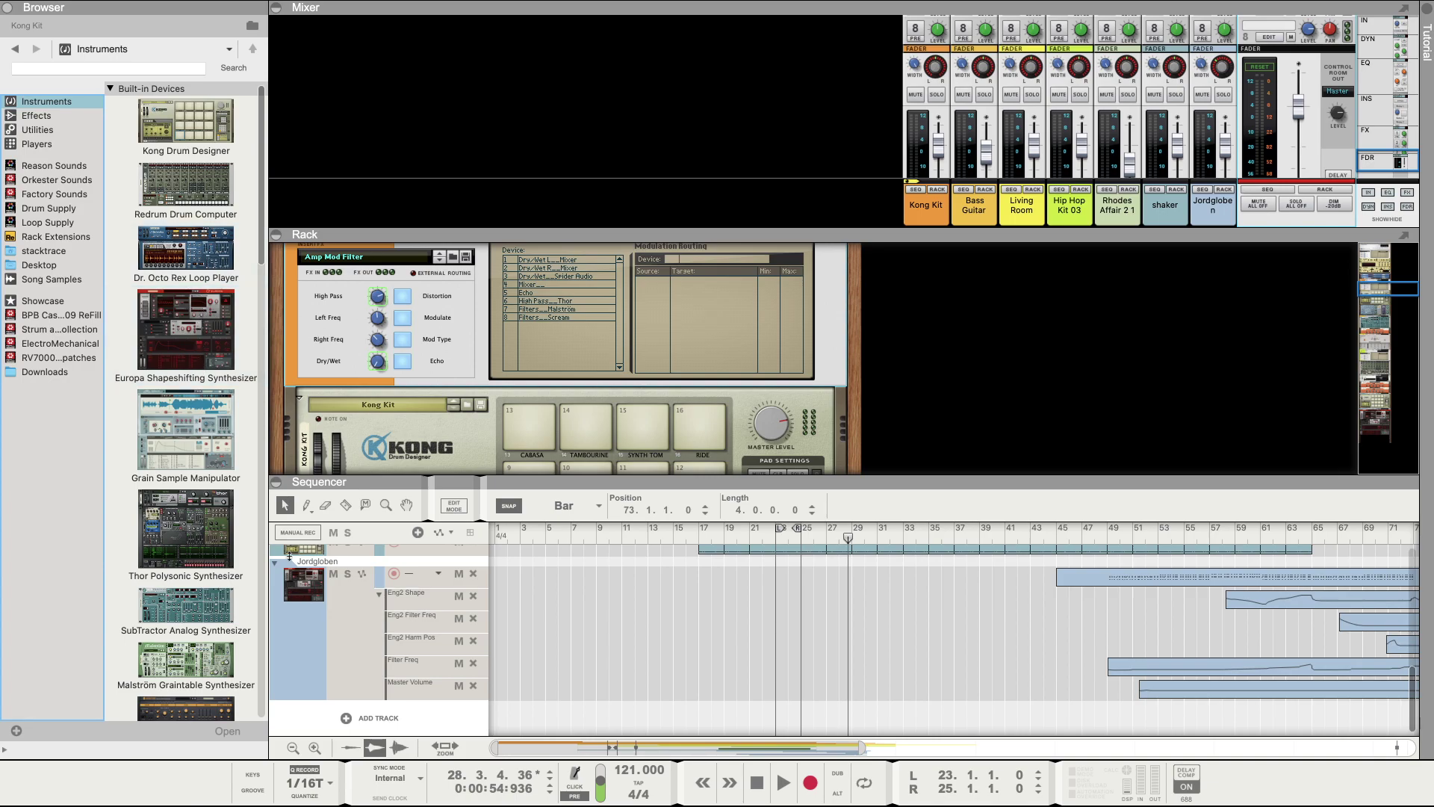
click(379, 723)
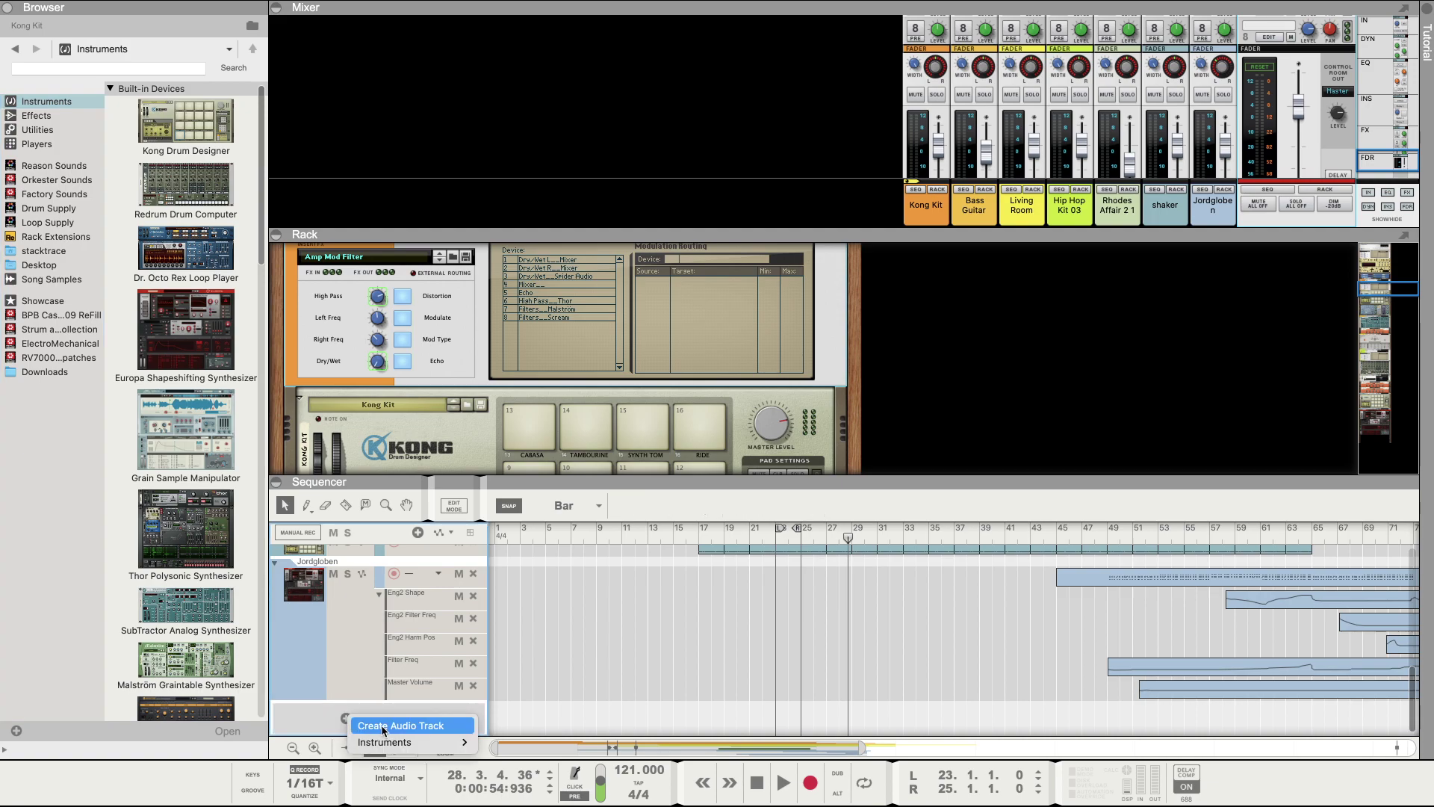
click(382, 730)
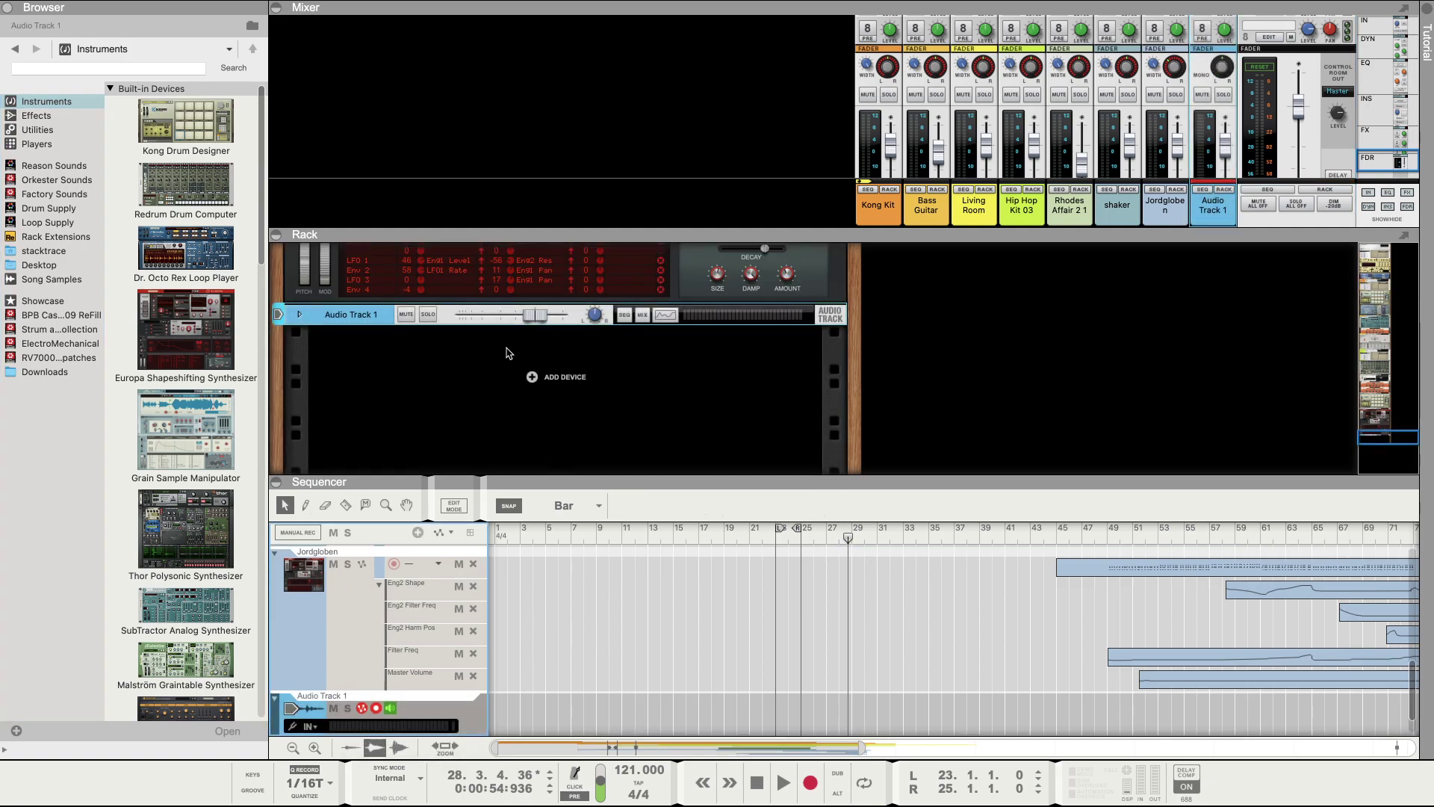
click(300, 315)
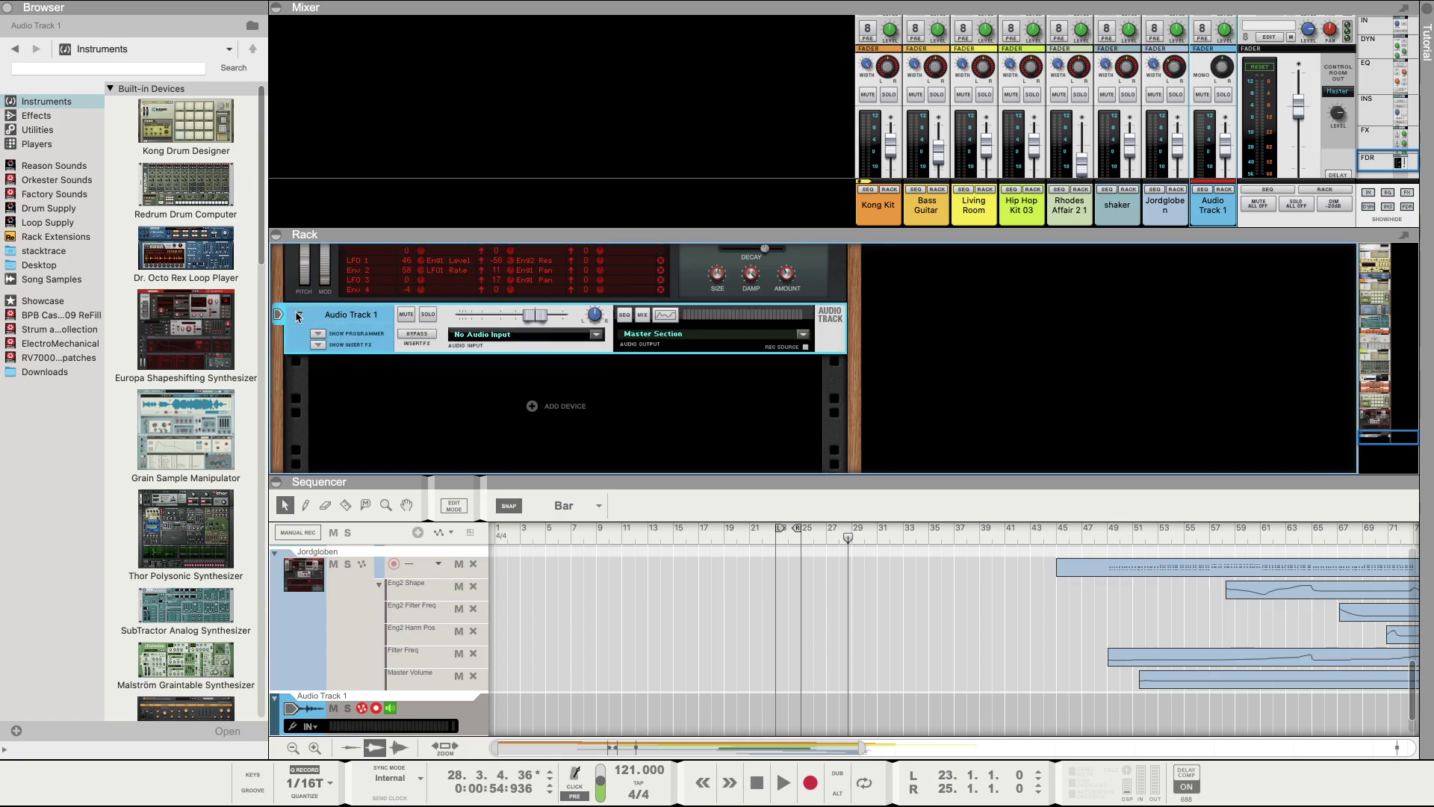
Step: Take the song window out of full screen and switch to Finder to open the Downloads folder on the FinalCutPro drive
mouse_move(4, 5)
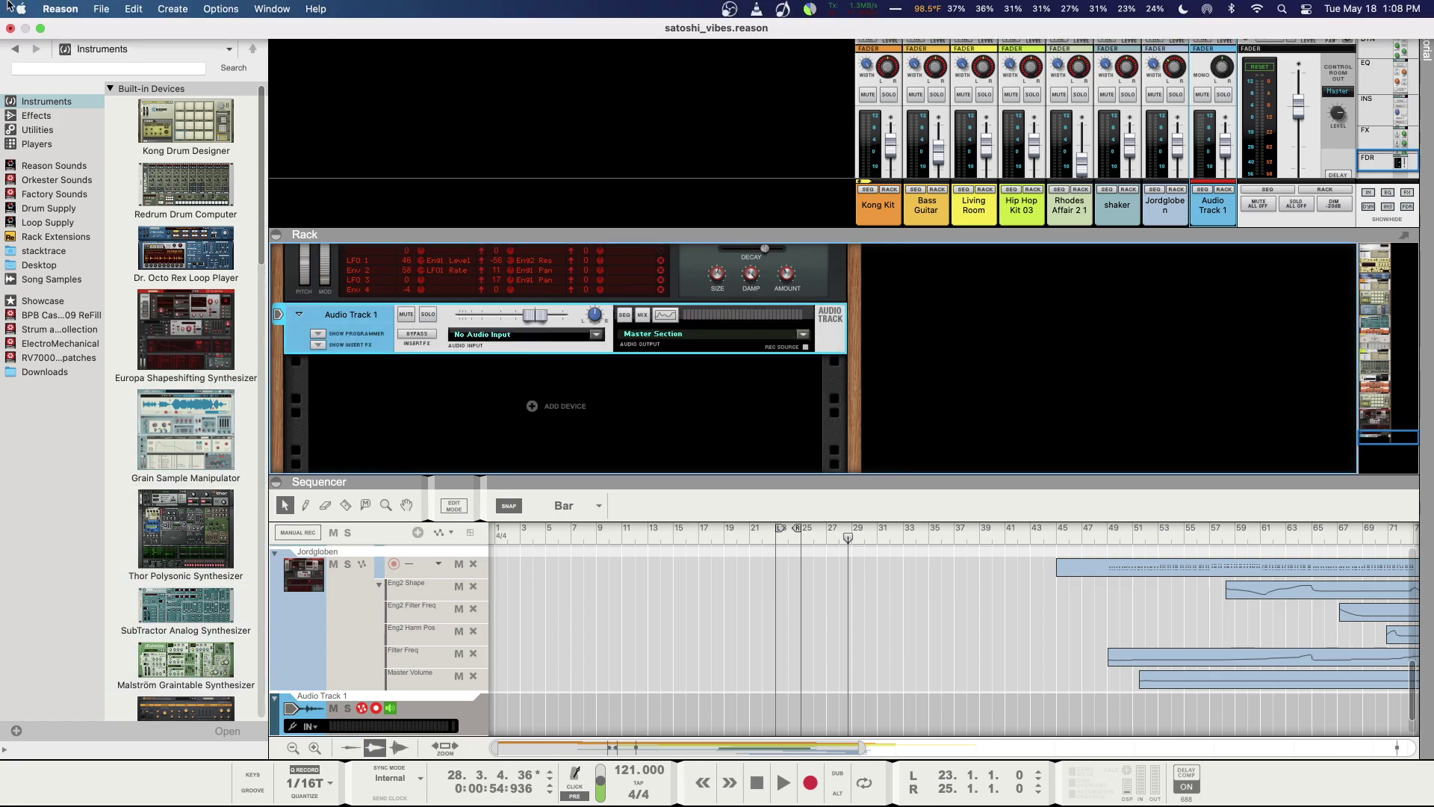
click(40, 30)
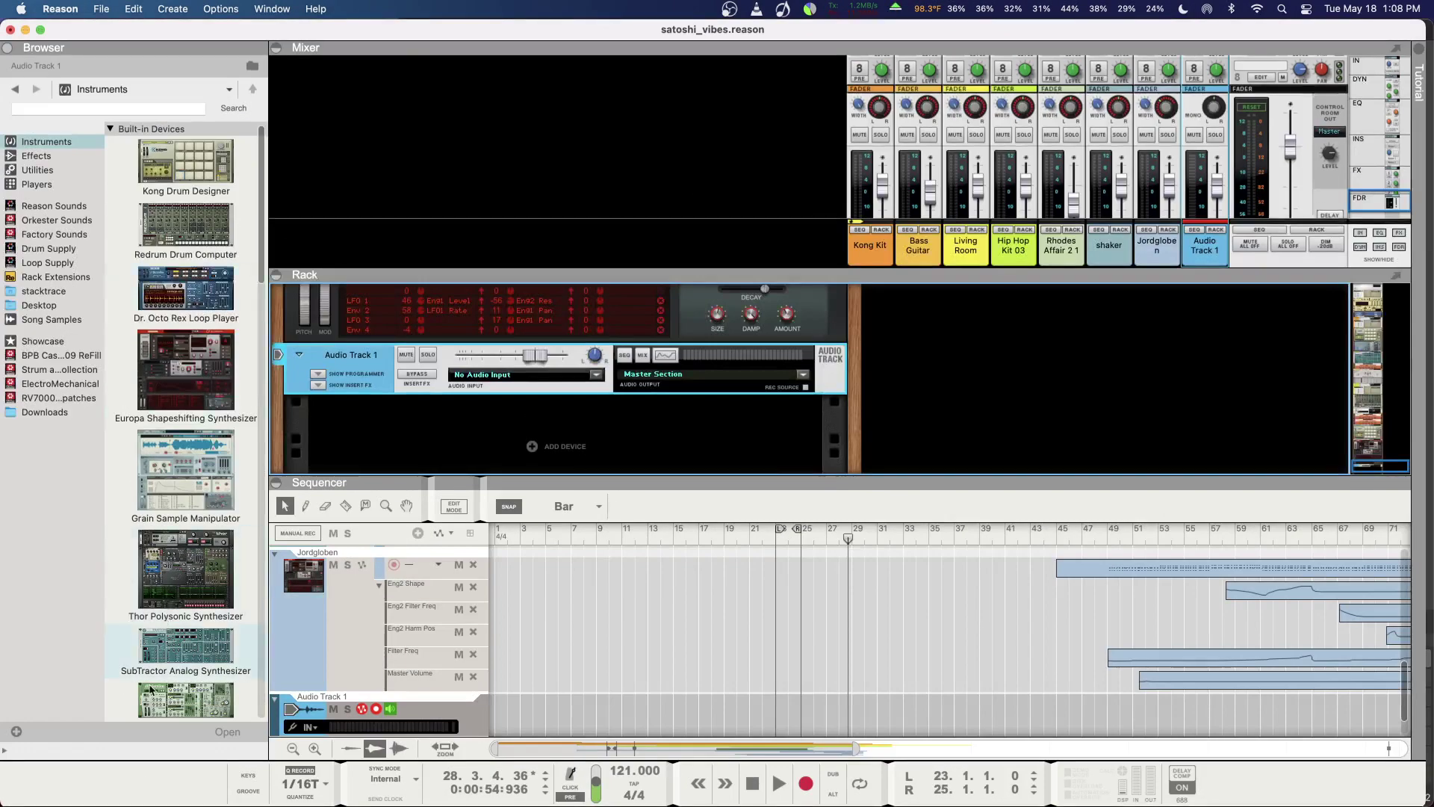
click(147, 801)
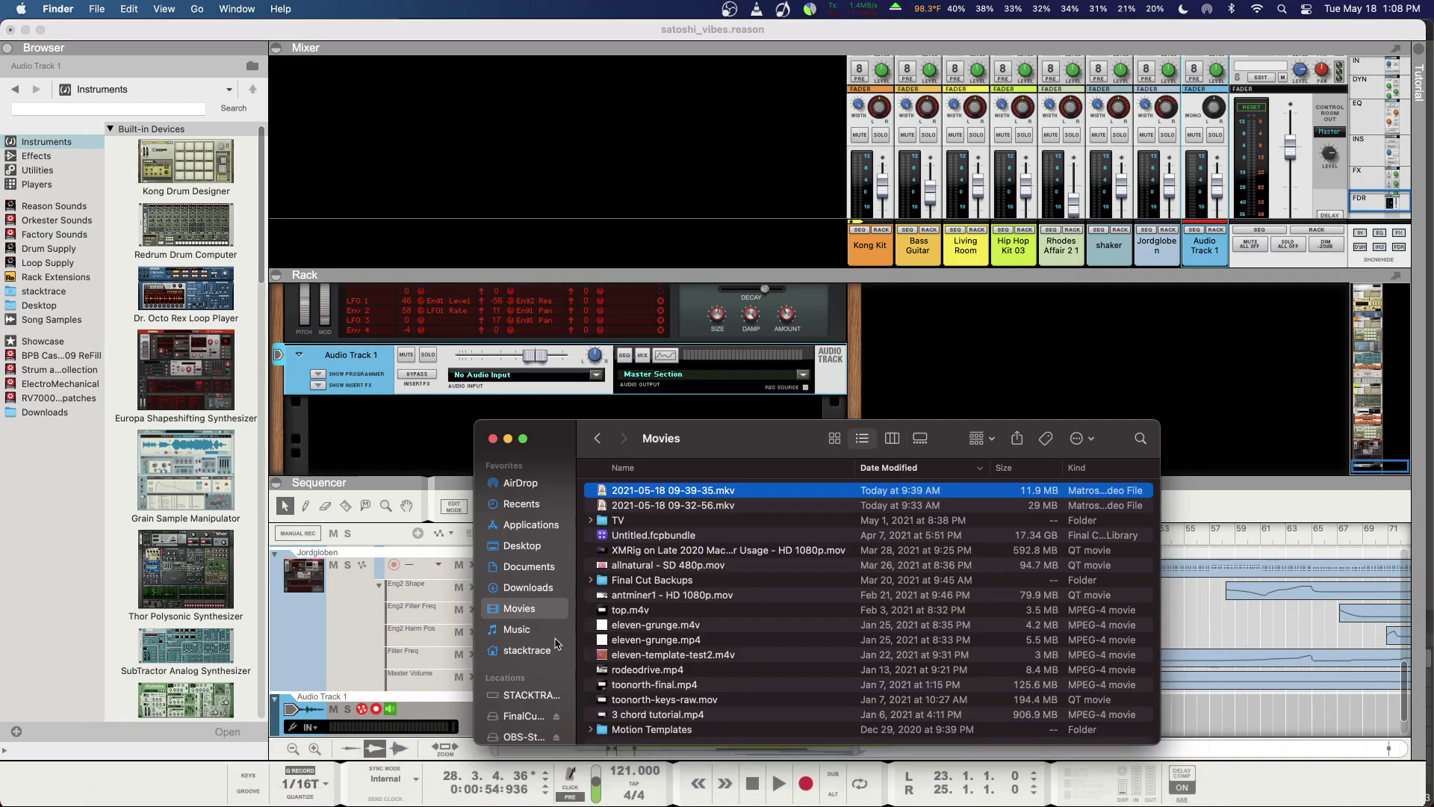
click(523, 716)
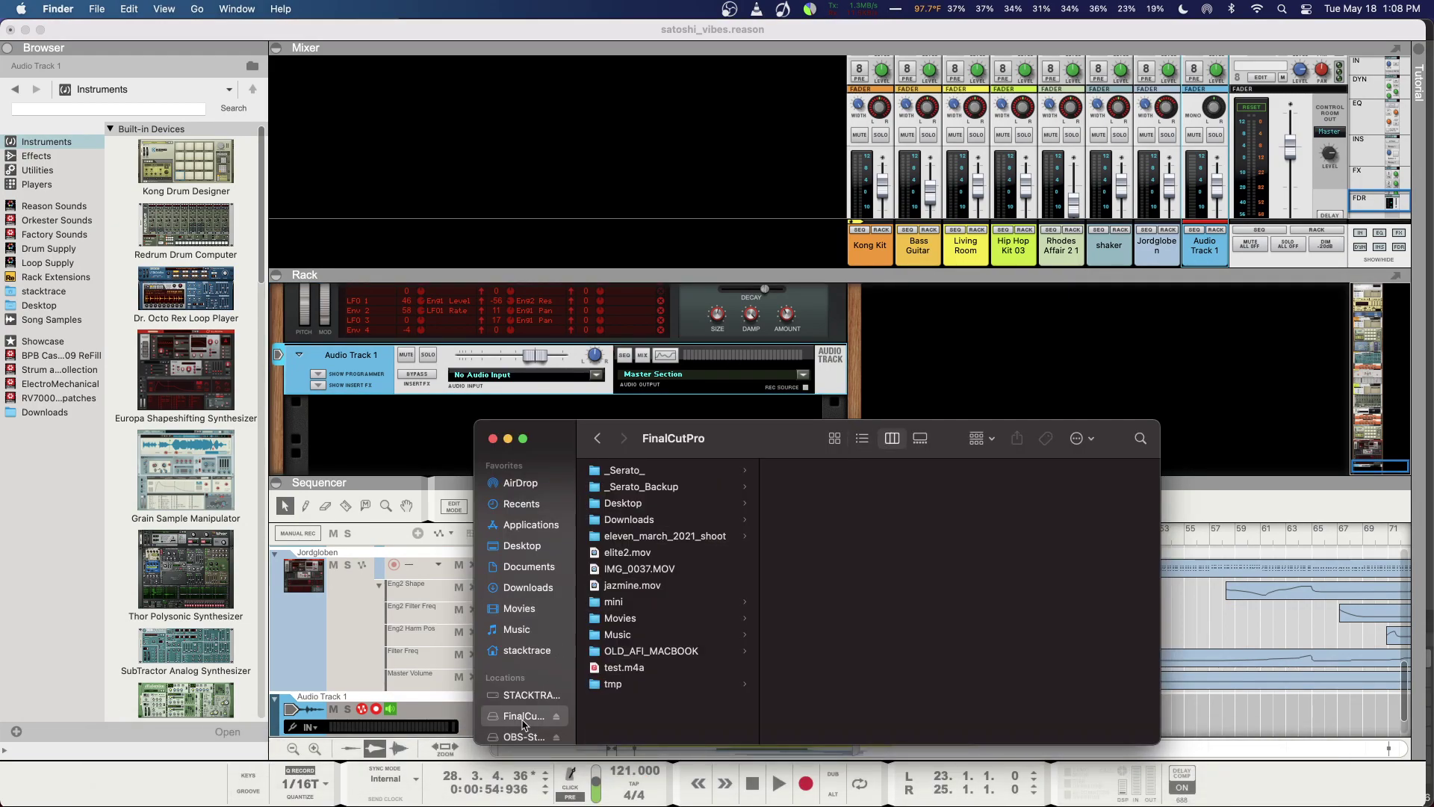
click(652, 523)
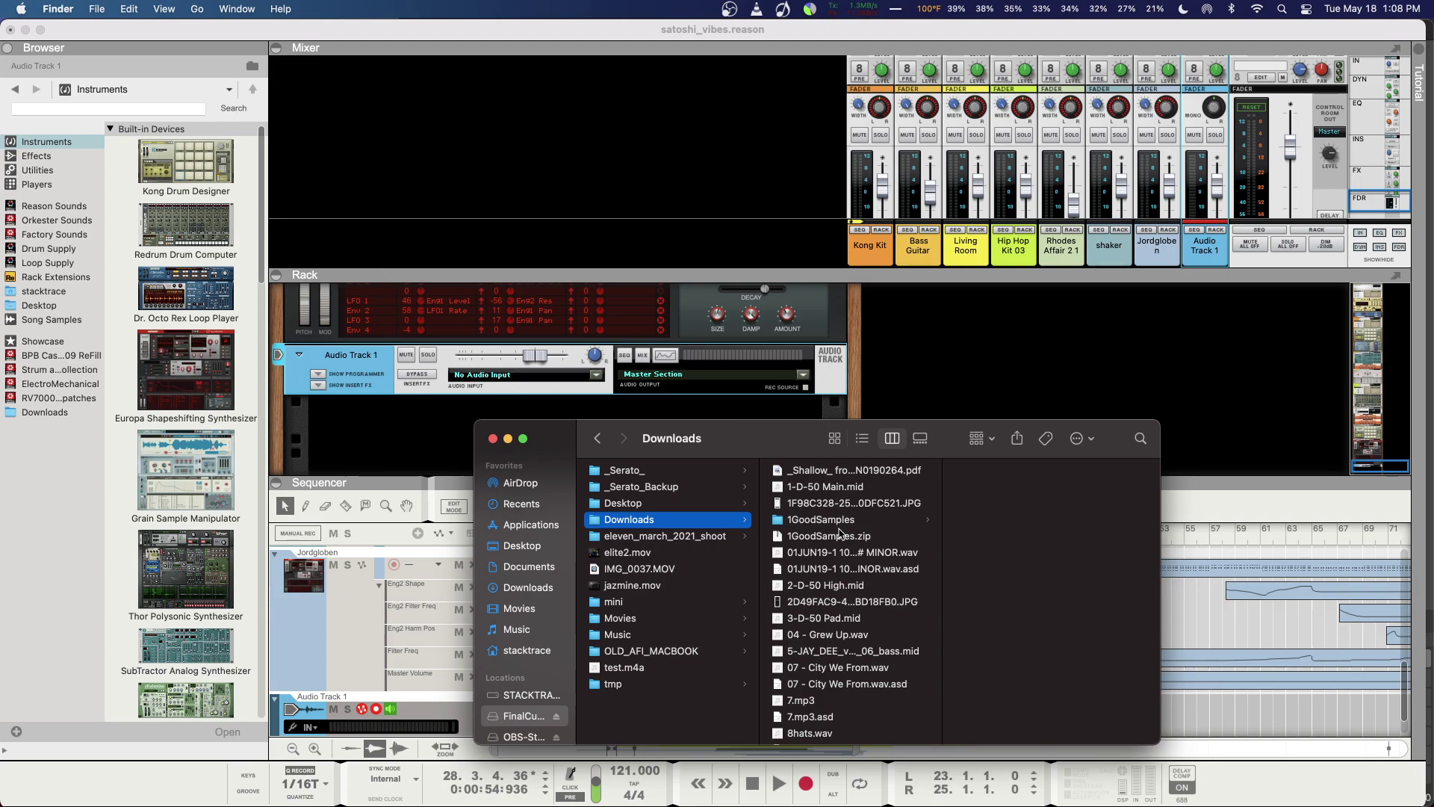
Step: Find the A&R Memory Adds folder in Downloads and open its 73 bedtime subfolder
scroll(840, 535, down, 5)
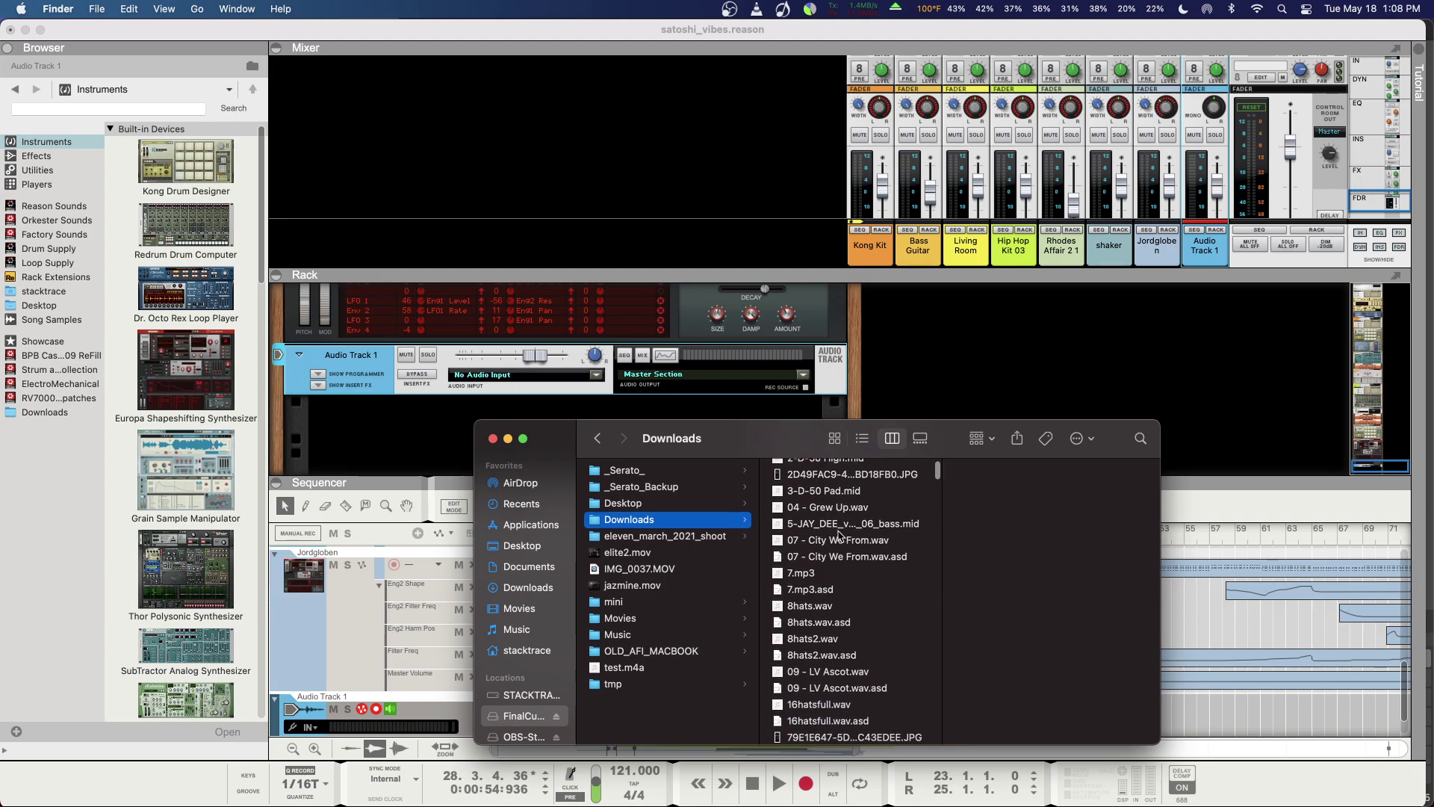
scroll(839, 536, down, 8)
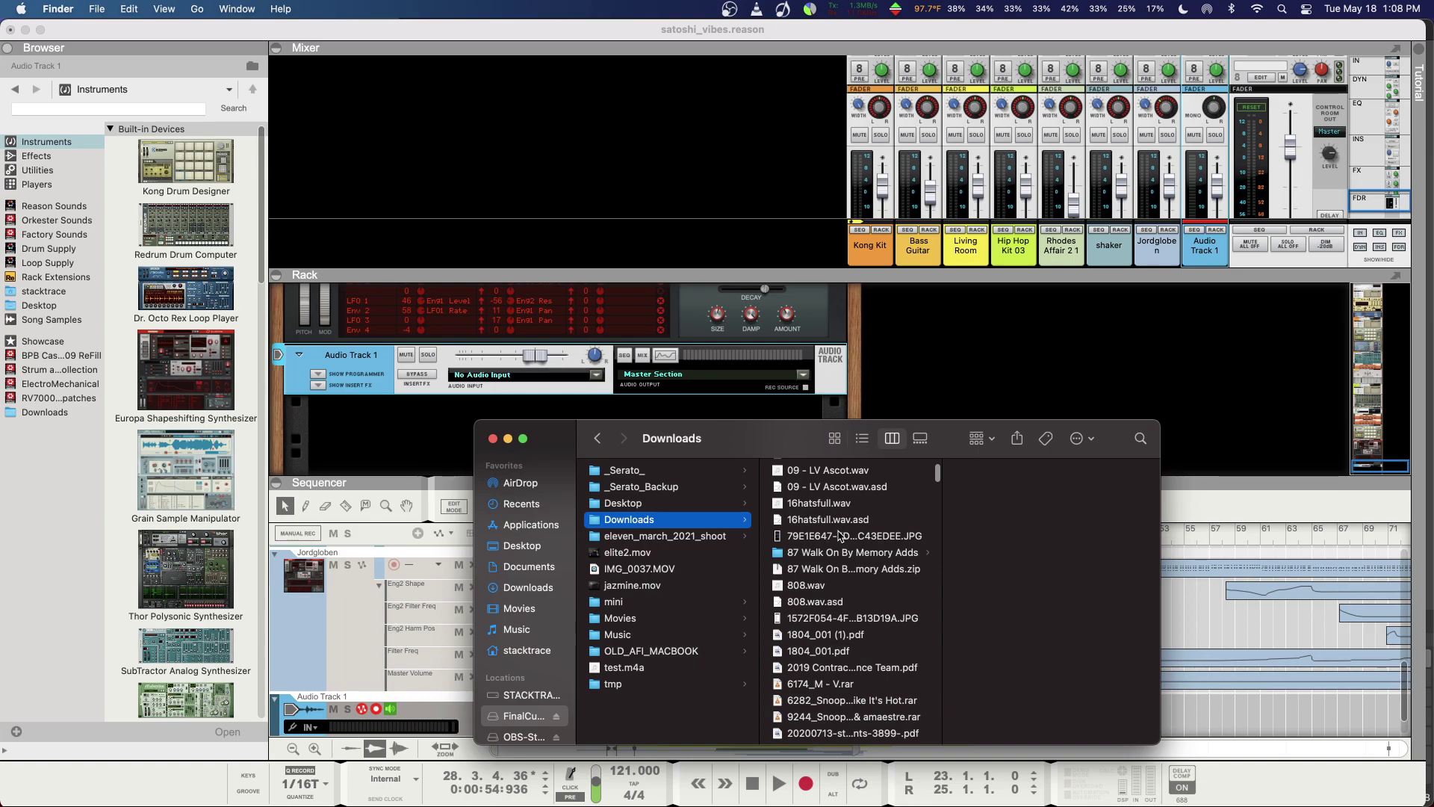
scroll(840, 535, down, 2)
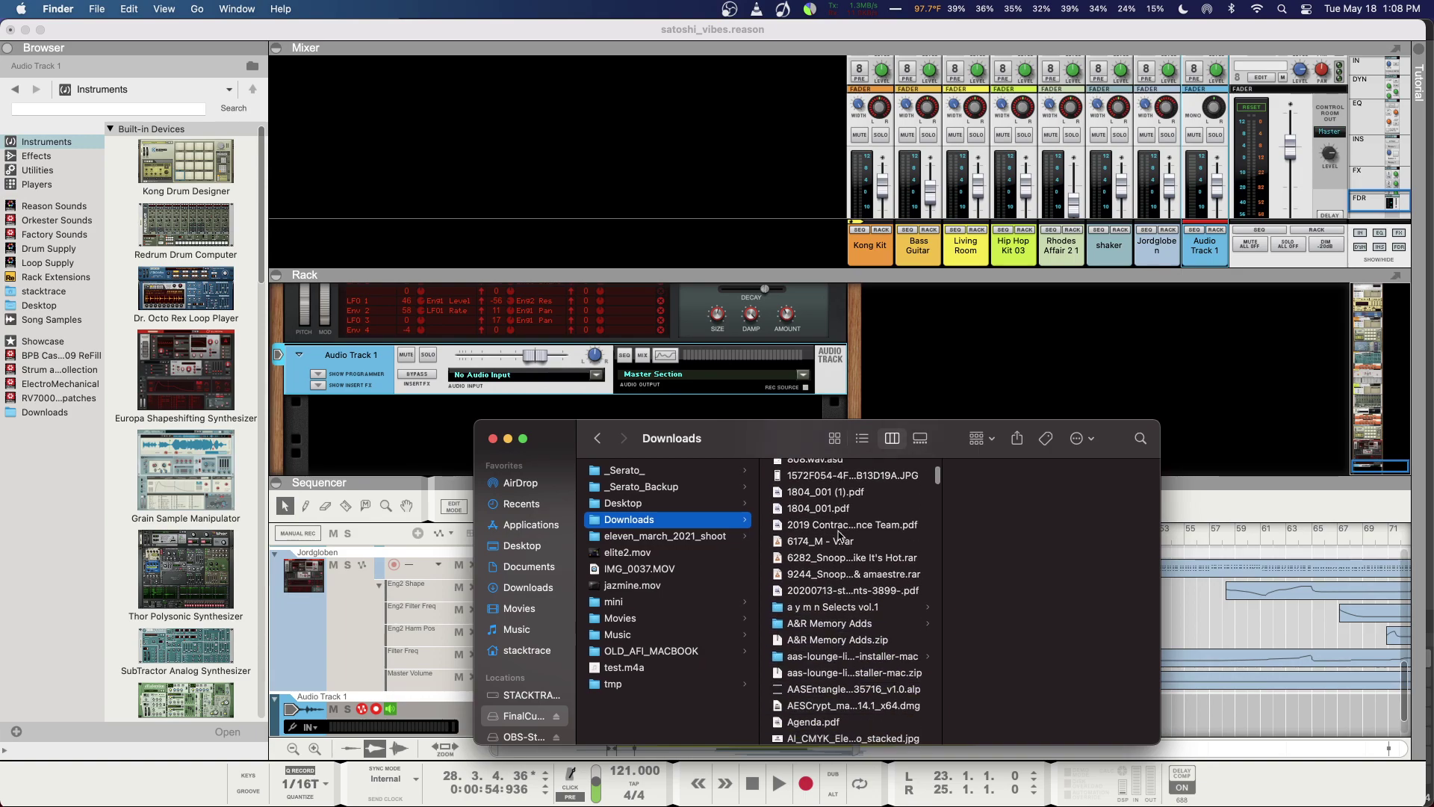
scroll(839, 535, down, 4)
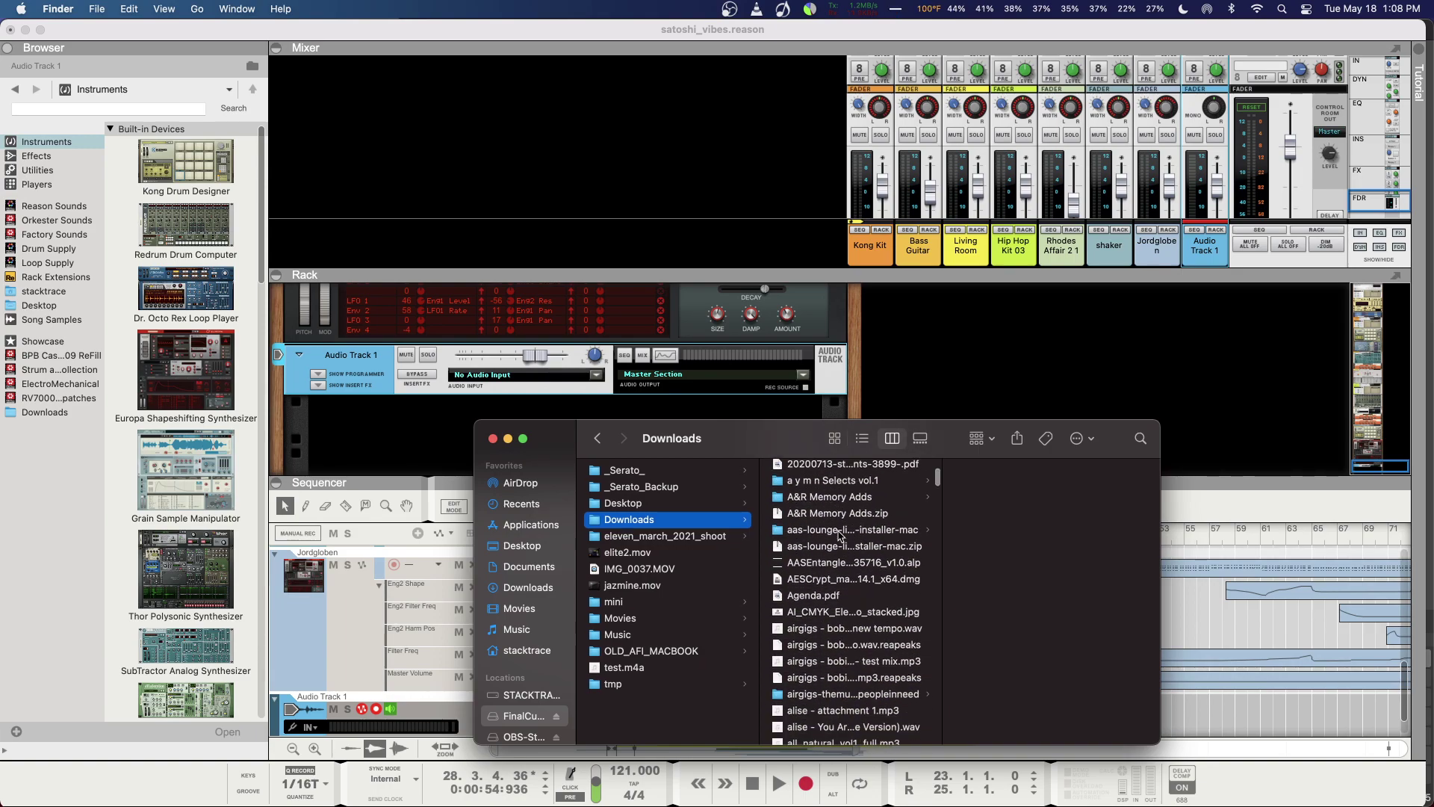
click(838, 499)
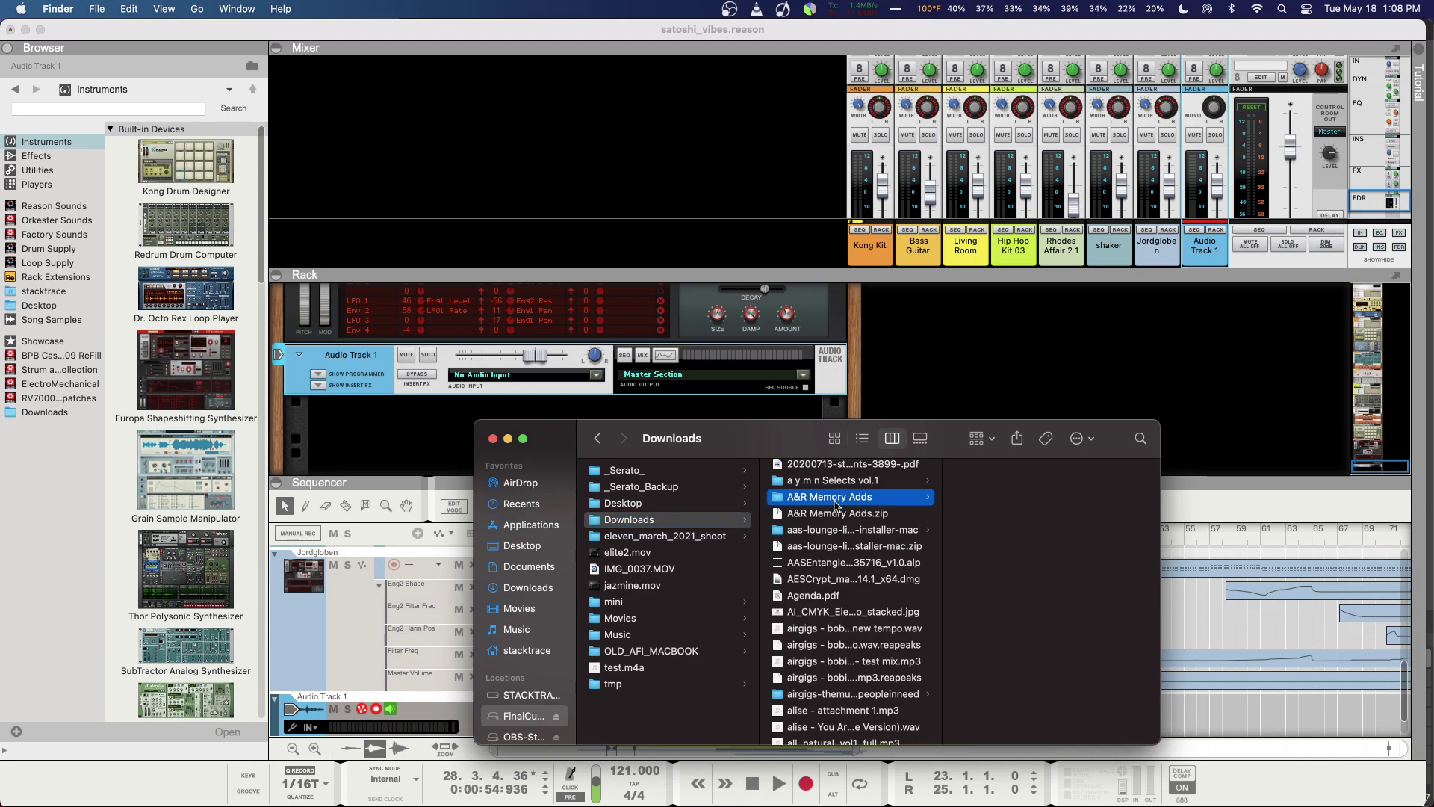
click(1017, 504)
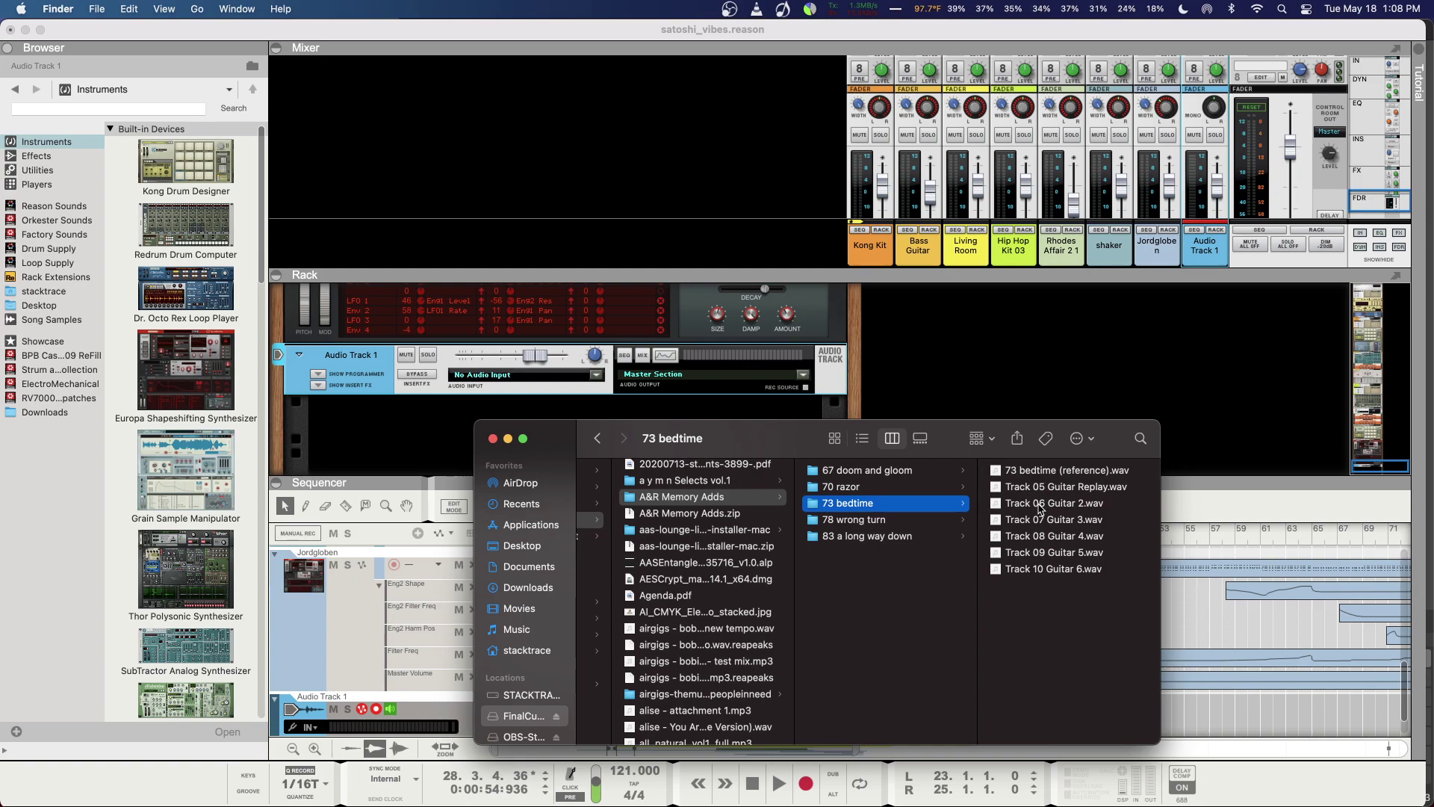
Step: Play Track 06 Guitar 2.wav in Music, dismissing the welcome screen, and quit Music to return to Finder
click(1038, 504)
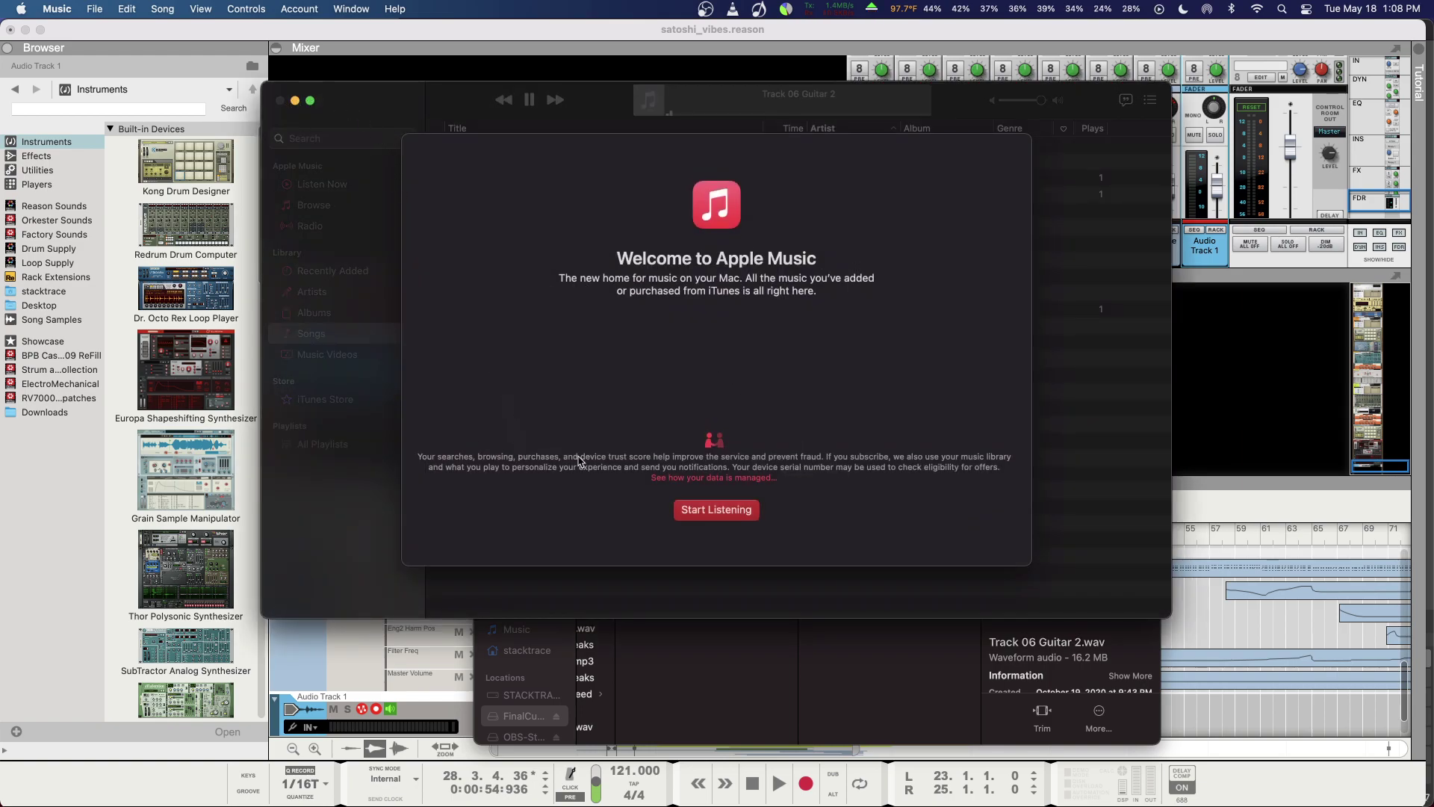
click(716, 509)
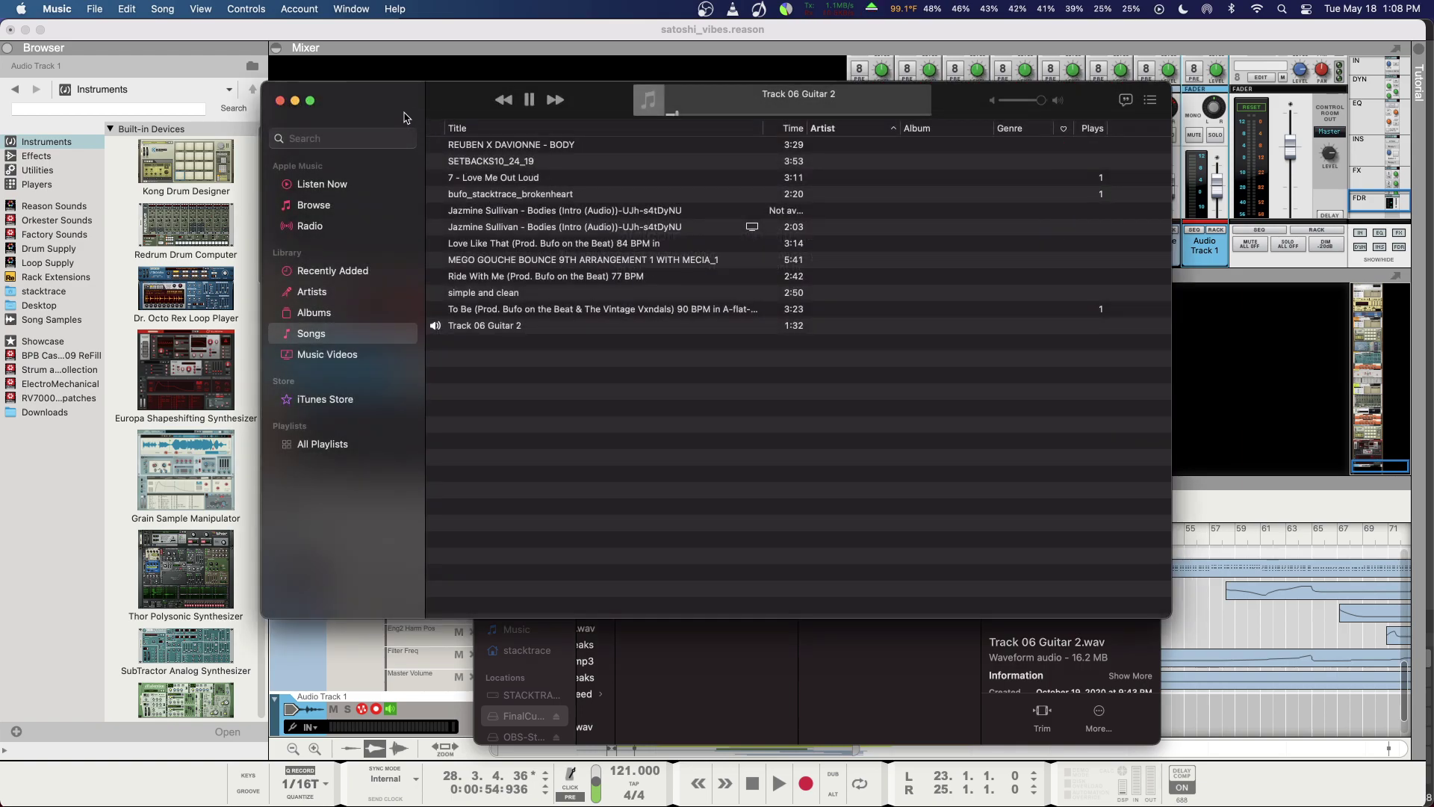
key(super+q)
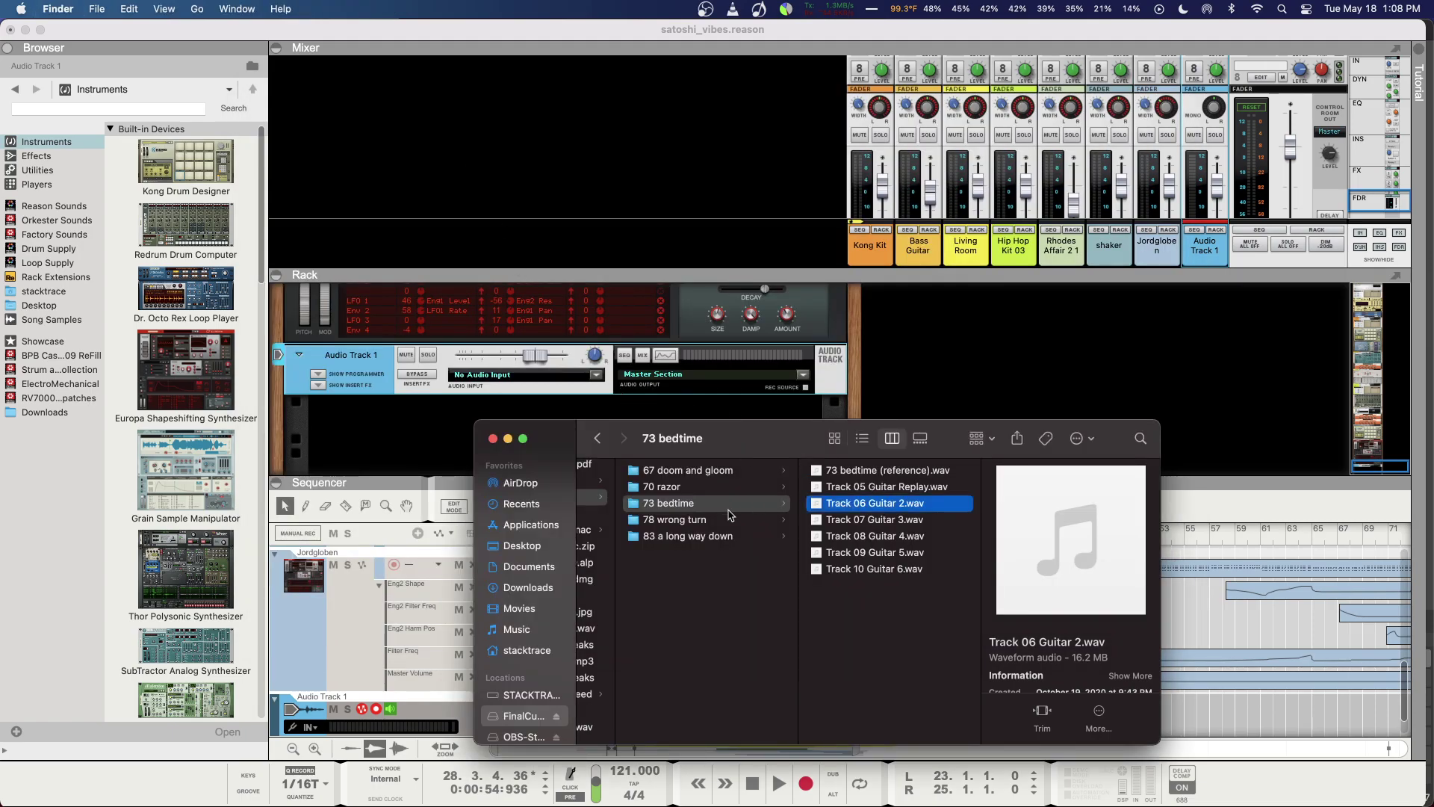
Step: Find angel.wav in the Downloads folder and place it on Audio Track 1 at the start of the song
scroll(676, 536, left, 5)
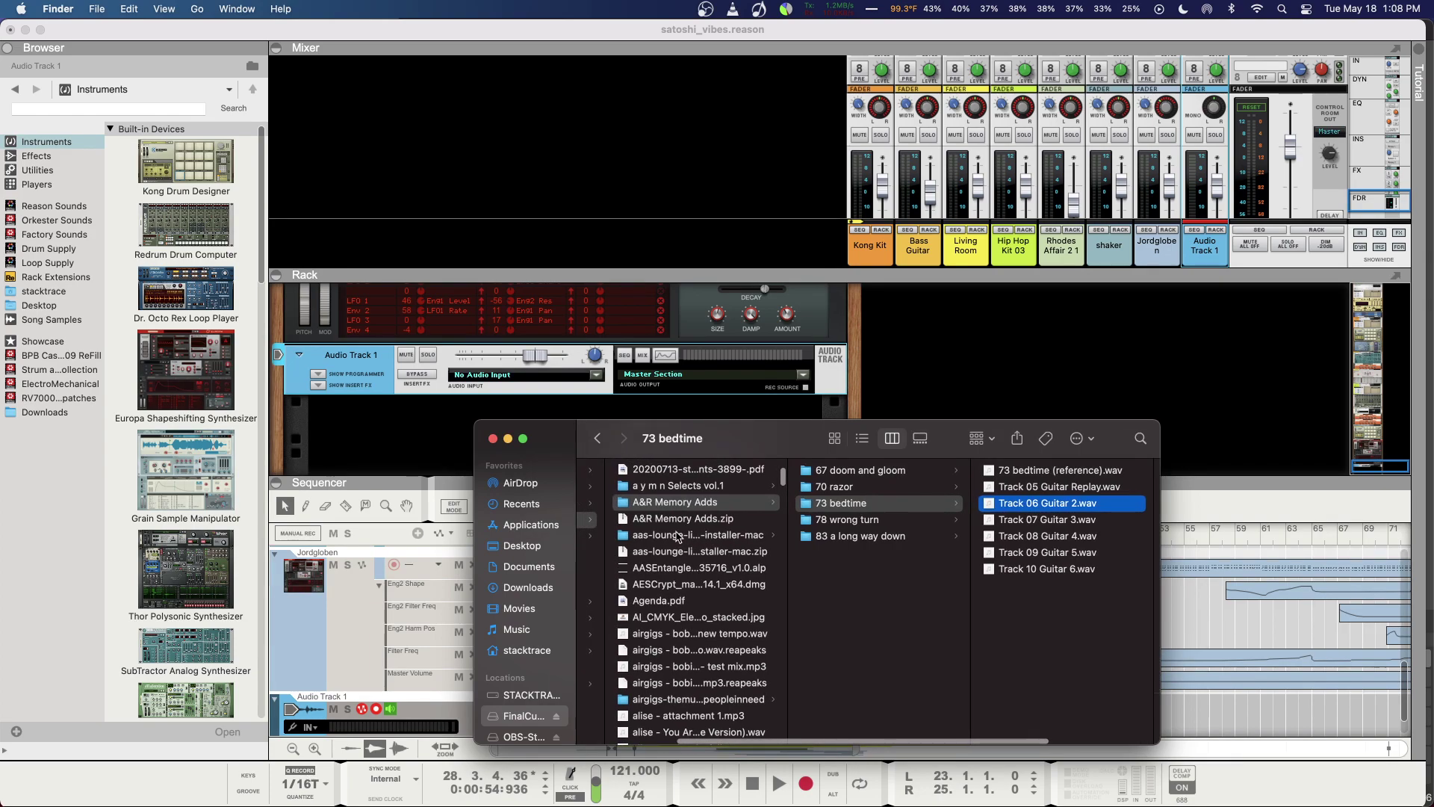
scroll(676, 536, up, 1)
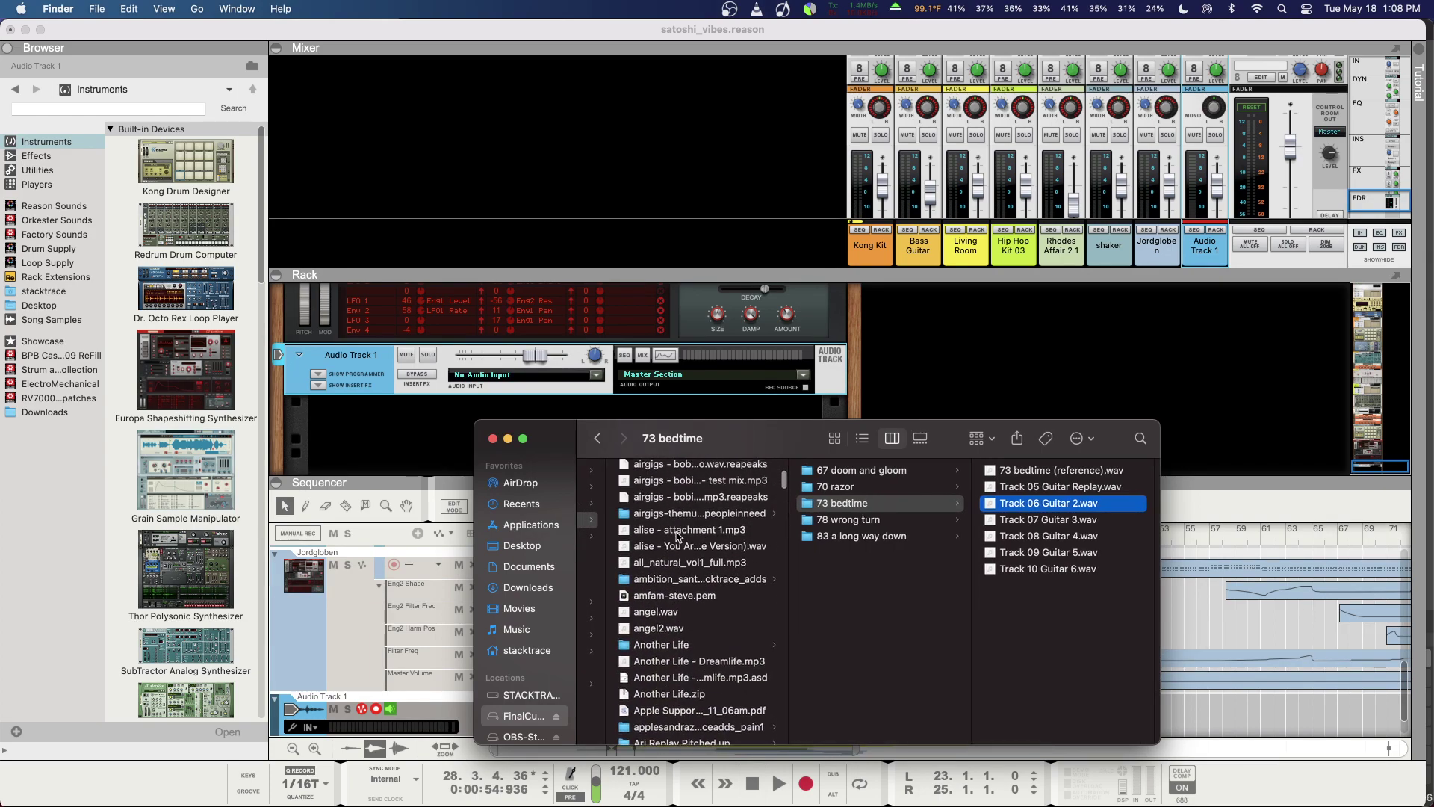
scroll(676, 536, down, 3)
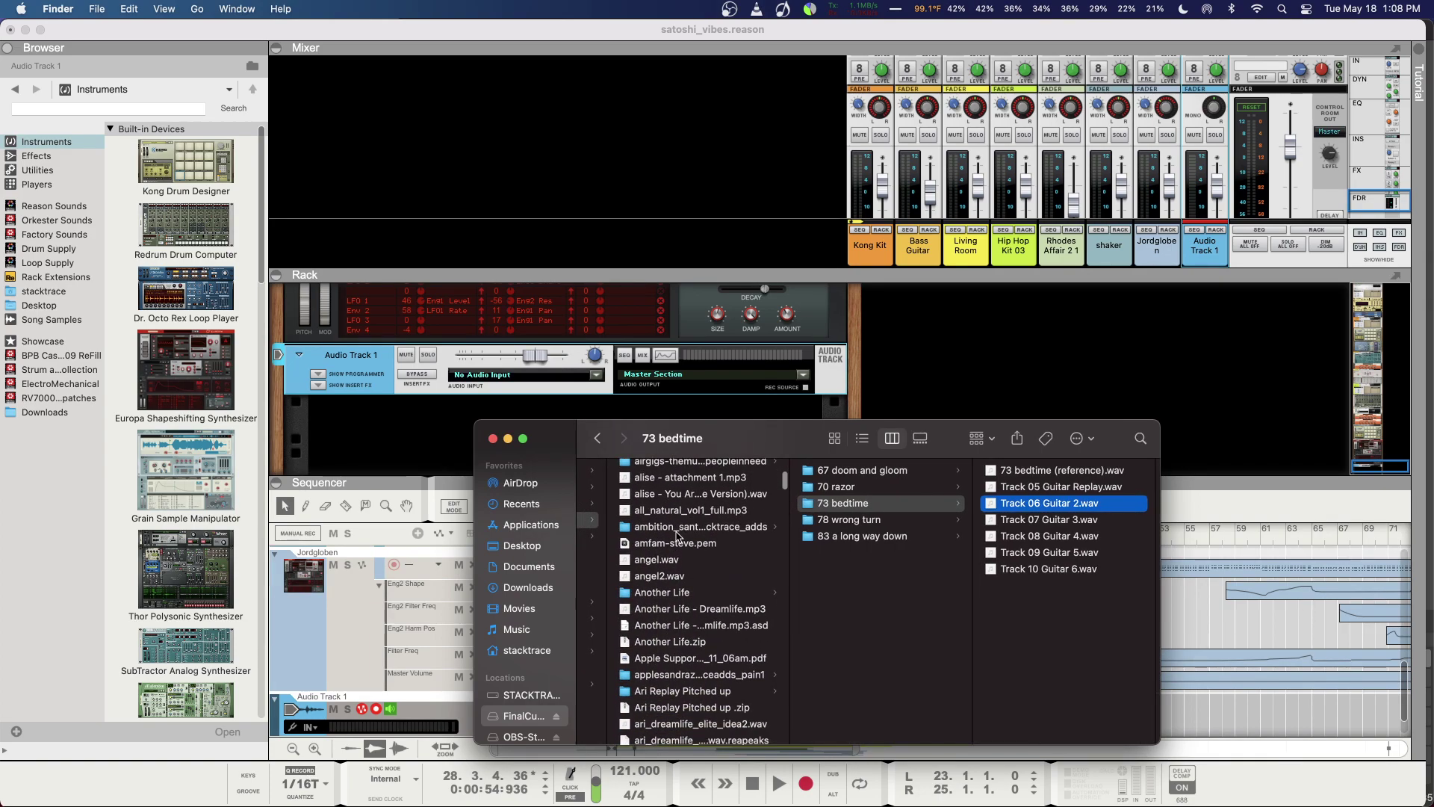
scroll(676, 536, down, 2)
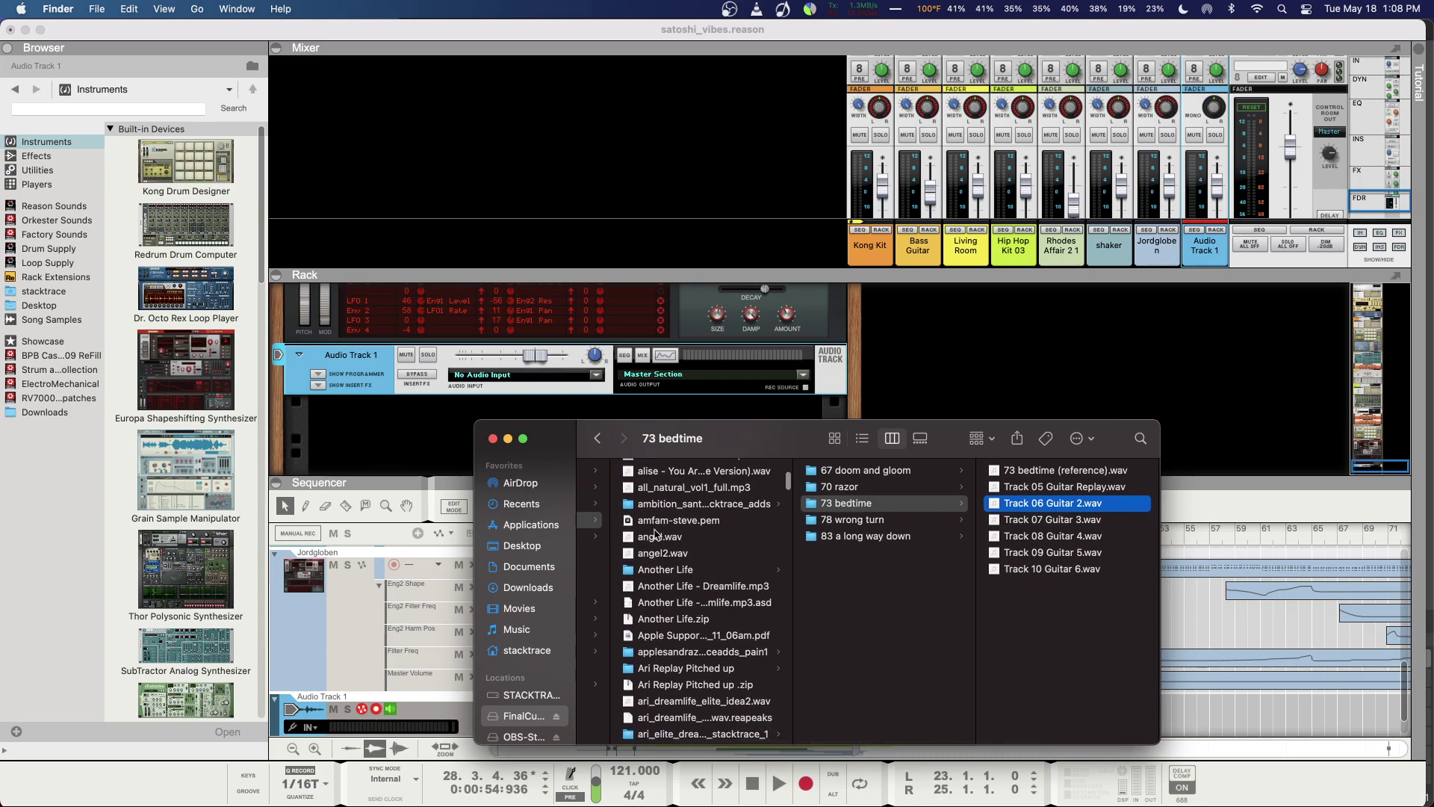
drag(728, 439, 930, 235)
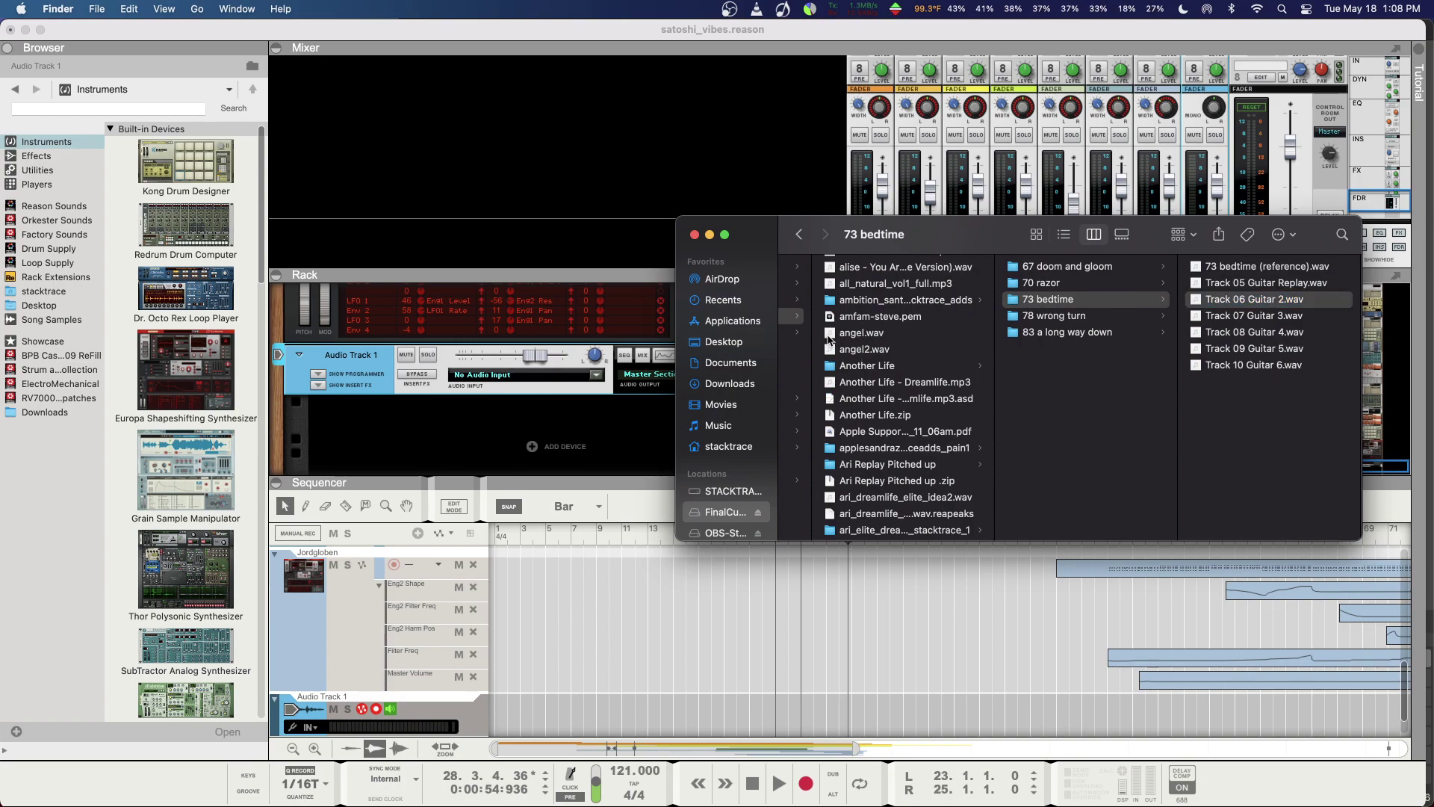
drag(830, 338, 500, 715)
click(509, 663)
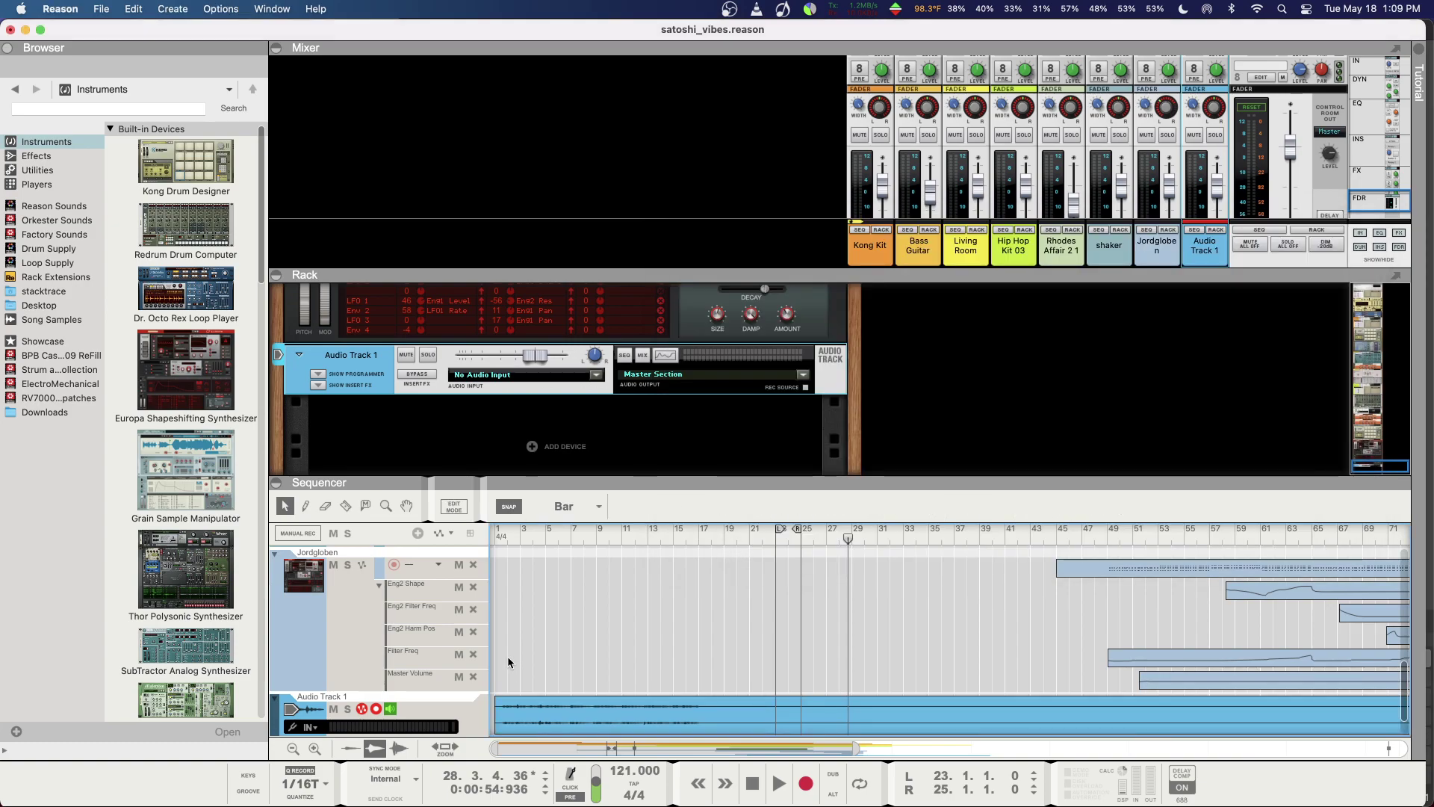
Step: Audition the imported audio clip with Audio Track 1 soloed from bar 2, and delete the clip
click(508, 535)
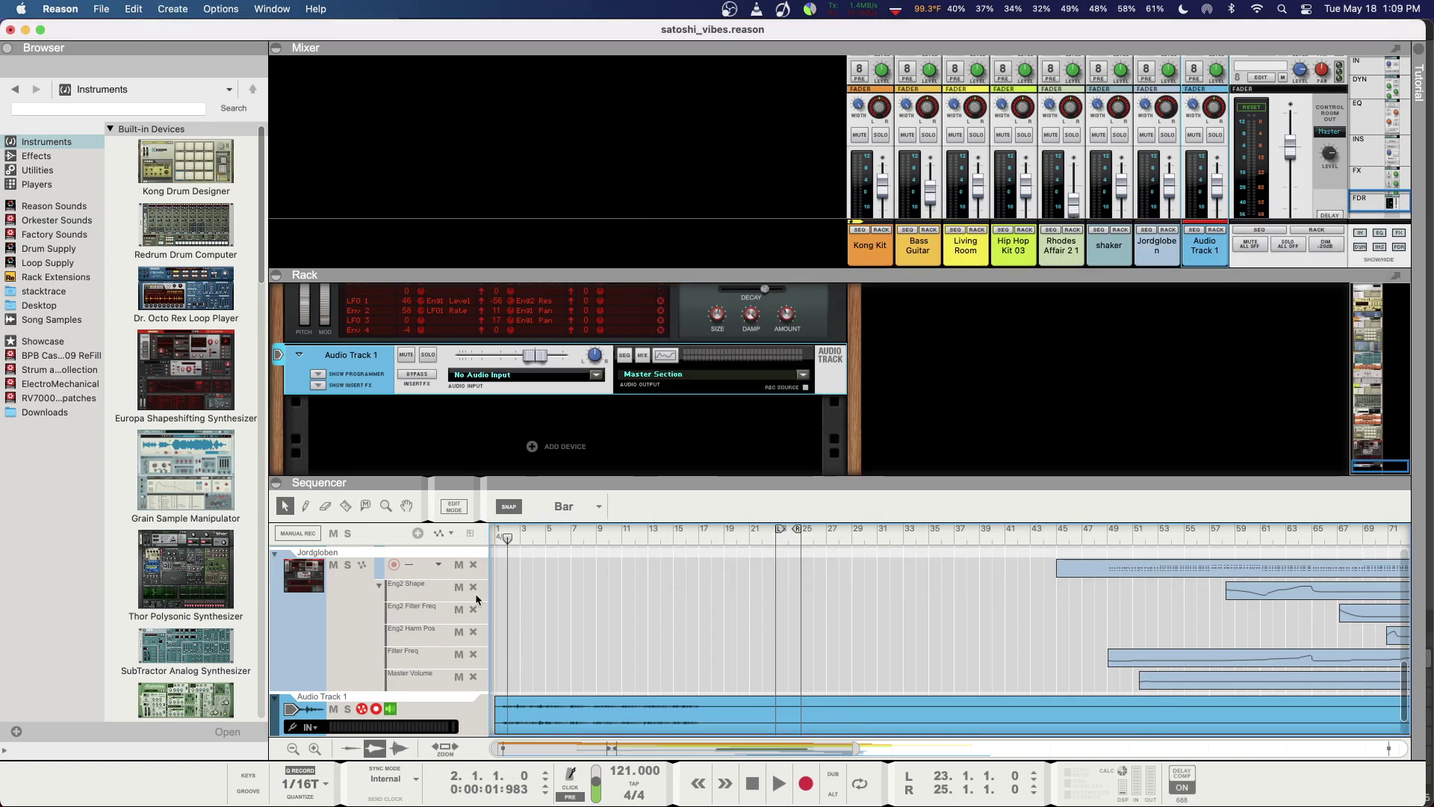
click(347, 709)
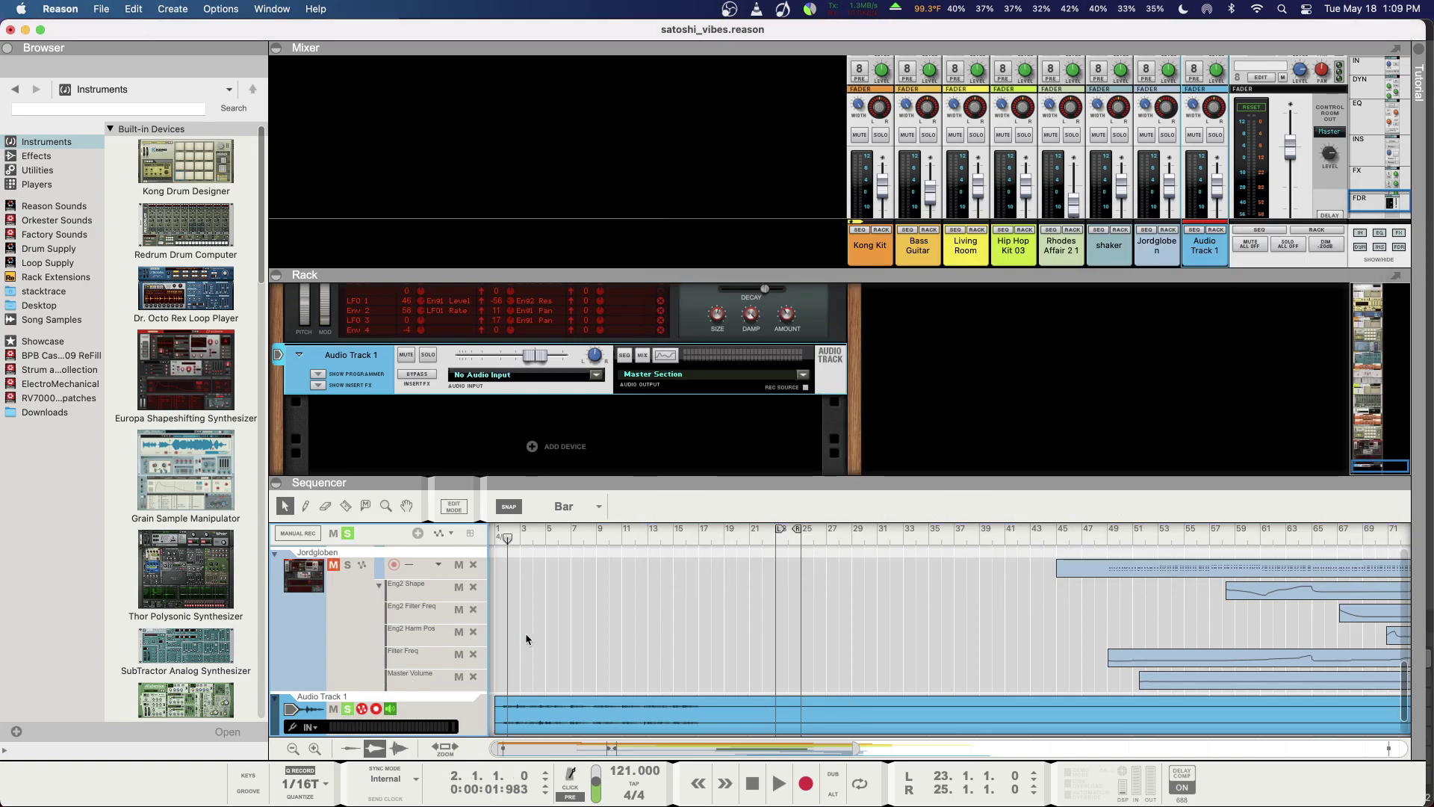
key(space)
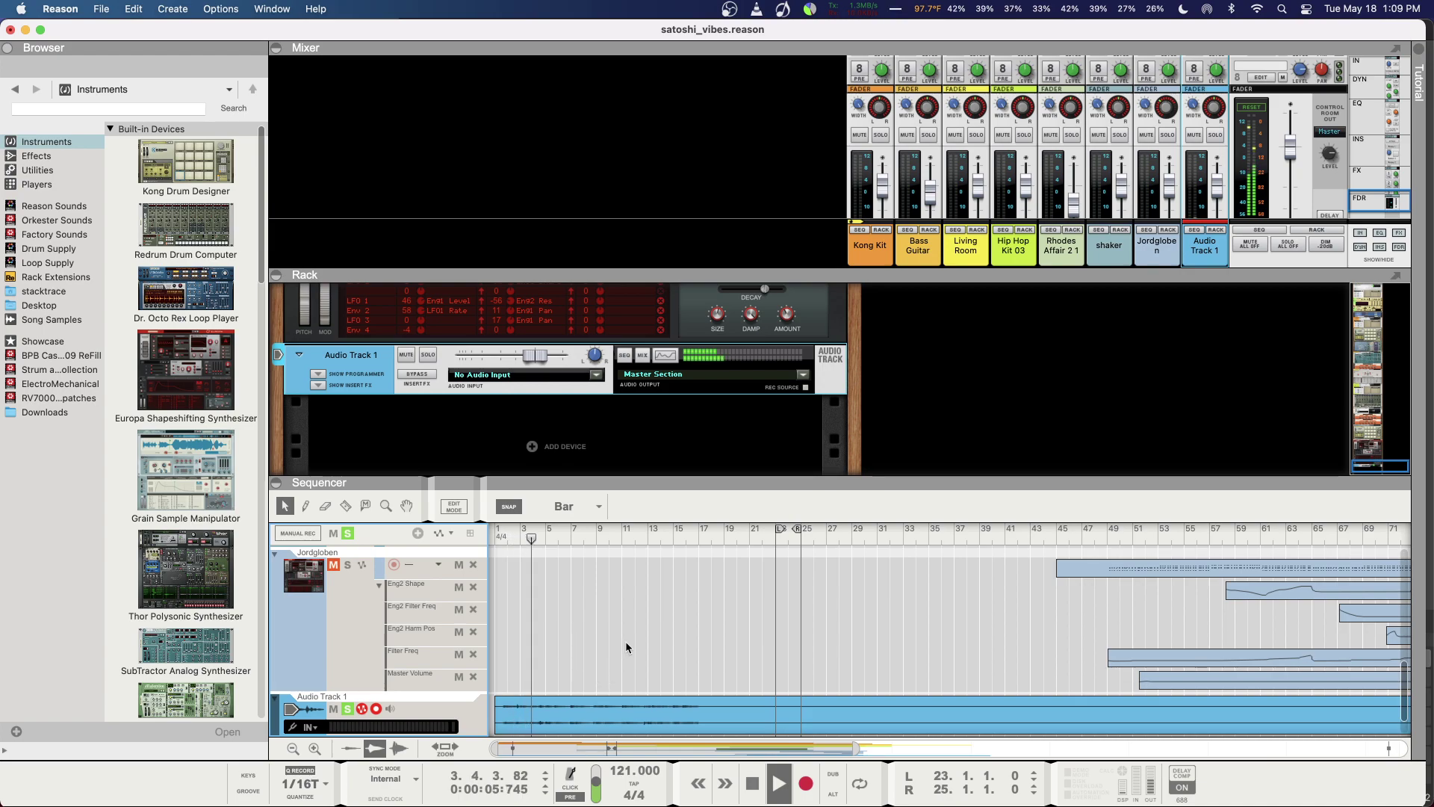
key(space)
click(703, 702)
key(Delete)
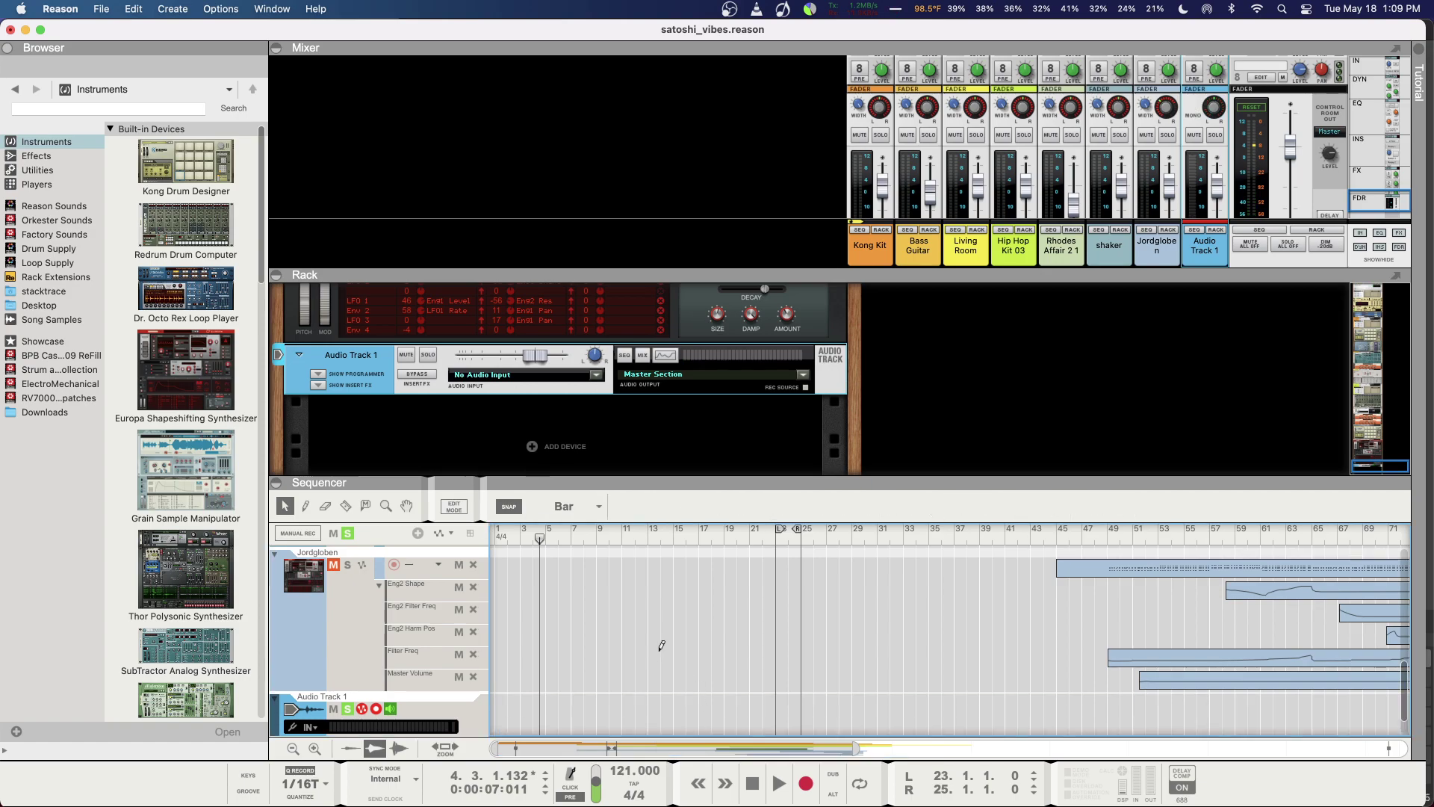
Step: Switch to Finder, open the ari_idea_3 folder and preview ride_out 8-SYSTEM-100.wav and ride_out 9-ZENOLOGY.wav
key(super+Tab)
scroll(868, 448, down, 10)
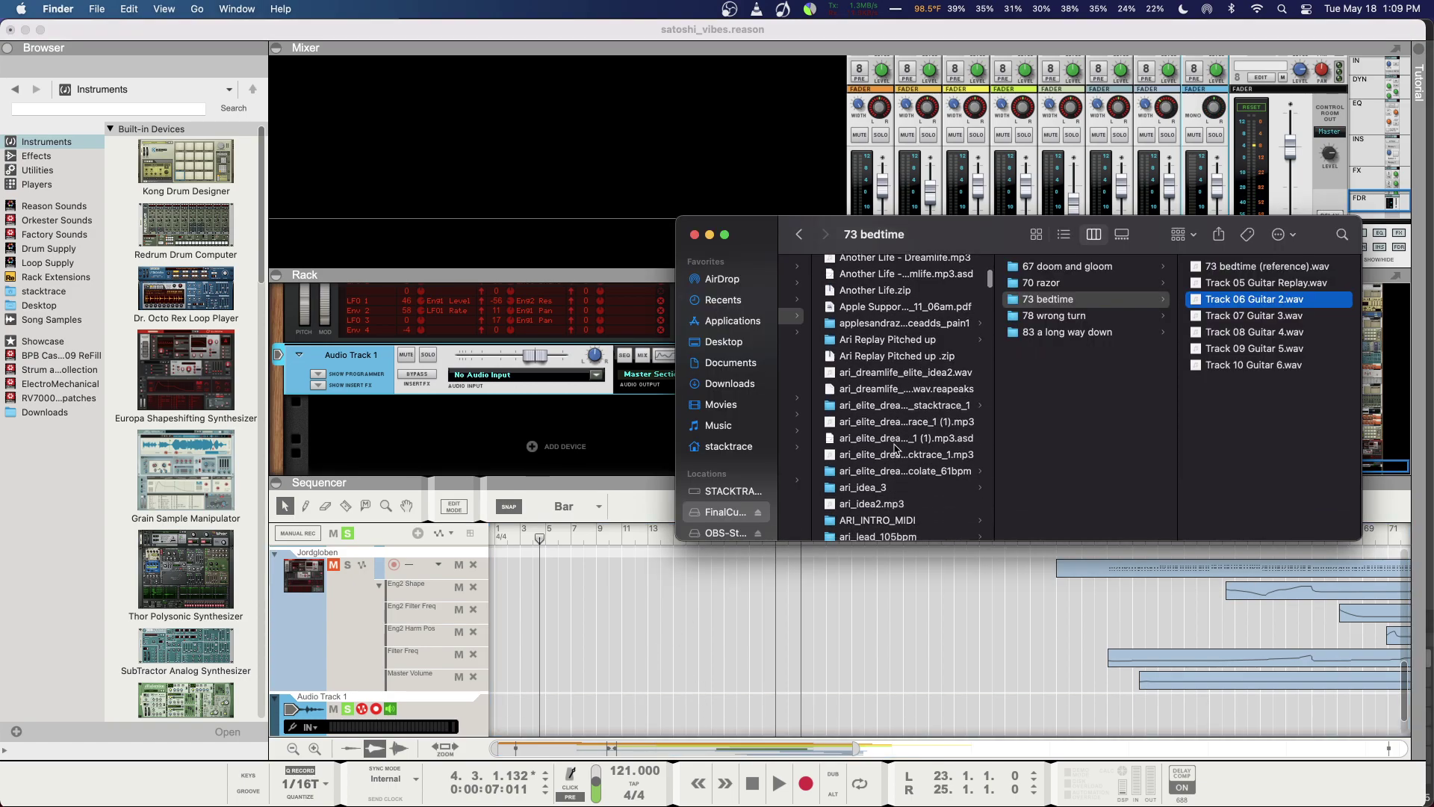
click(884, 429)
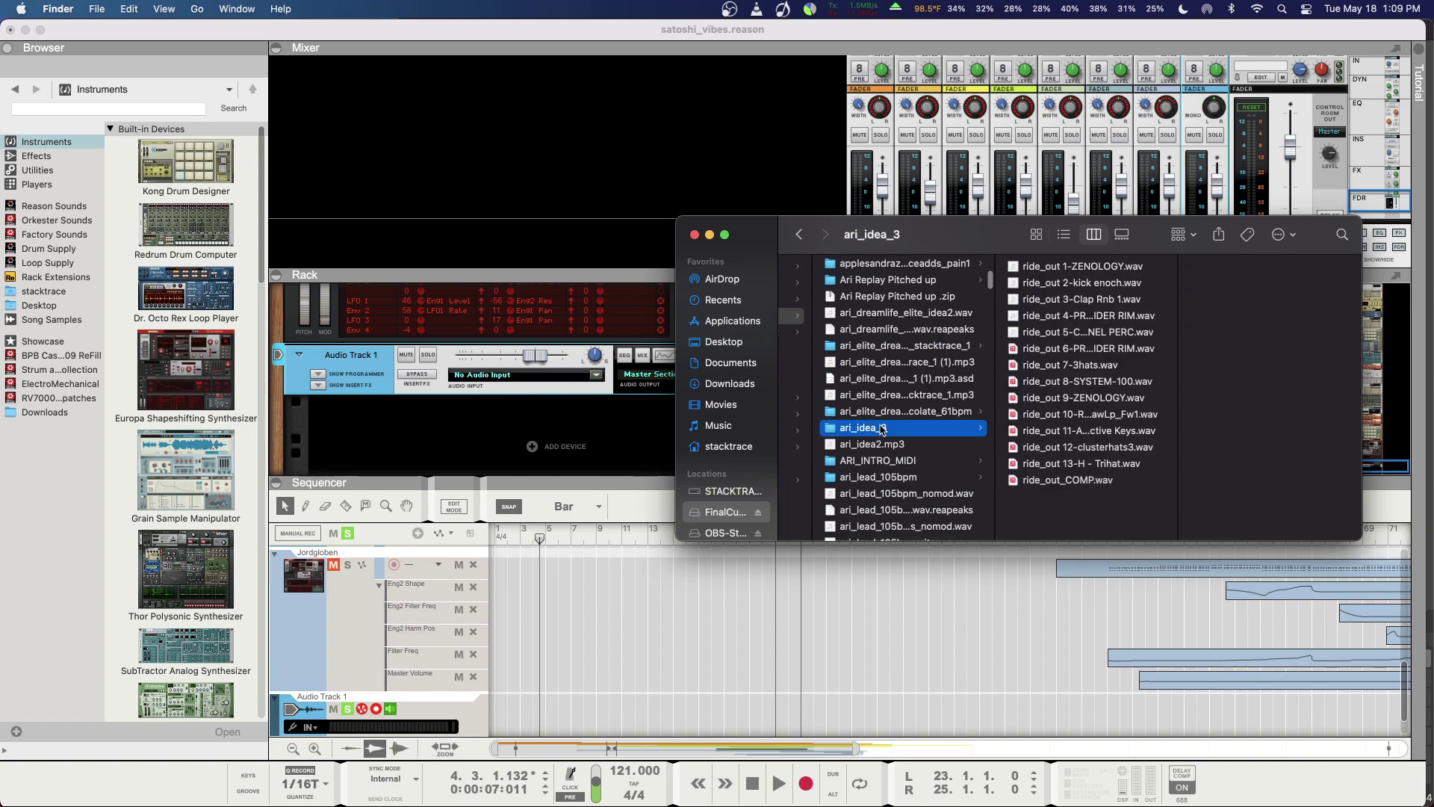
click(1088, 381)
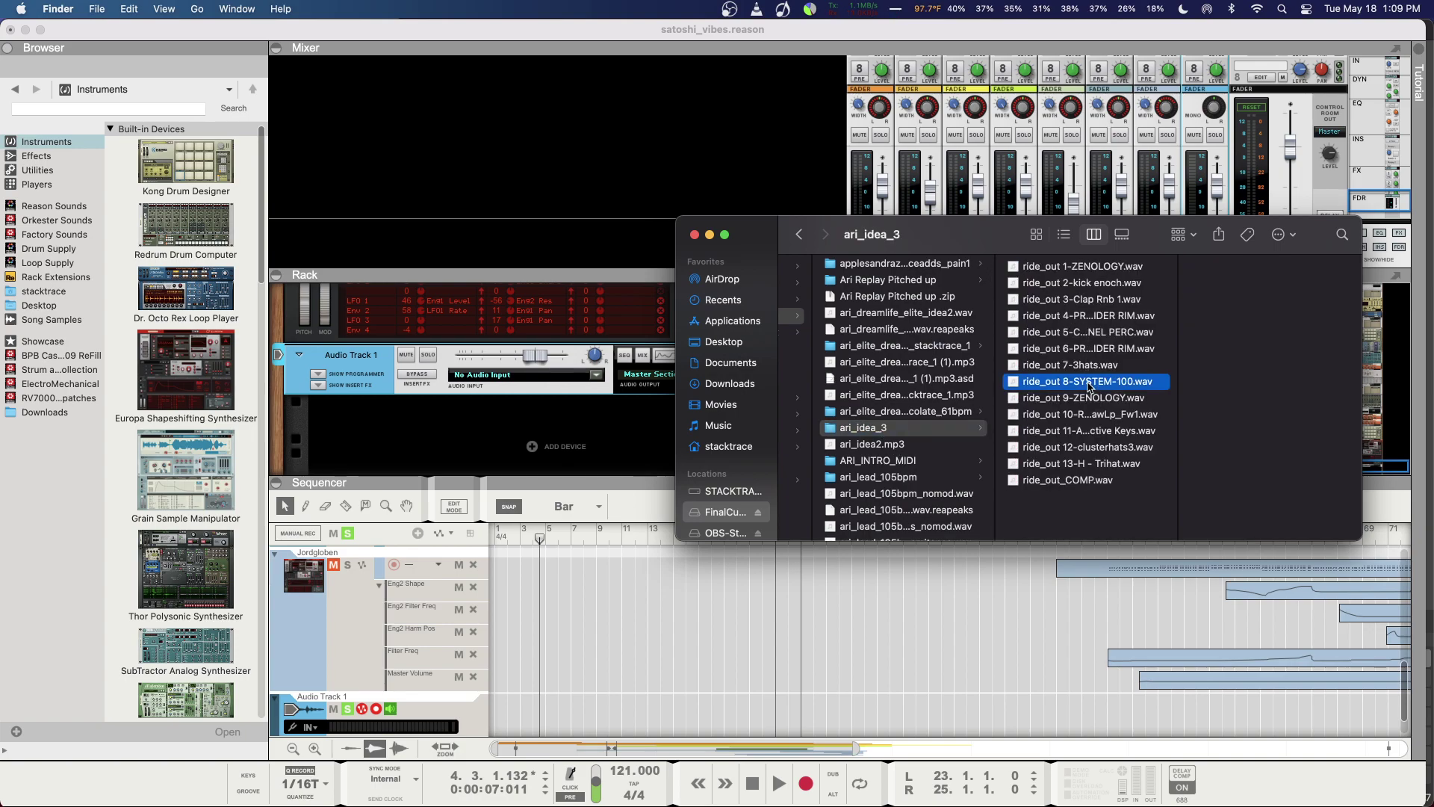
click(1268, 338)
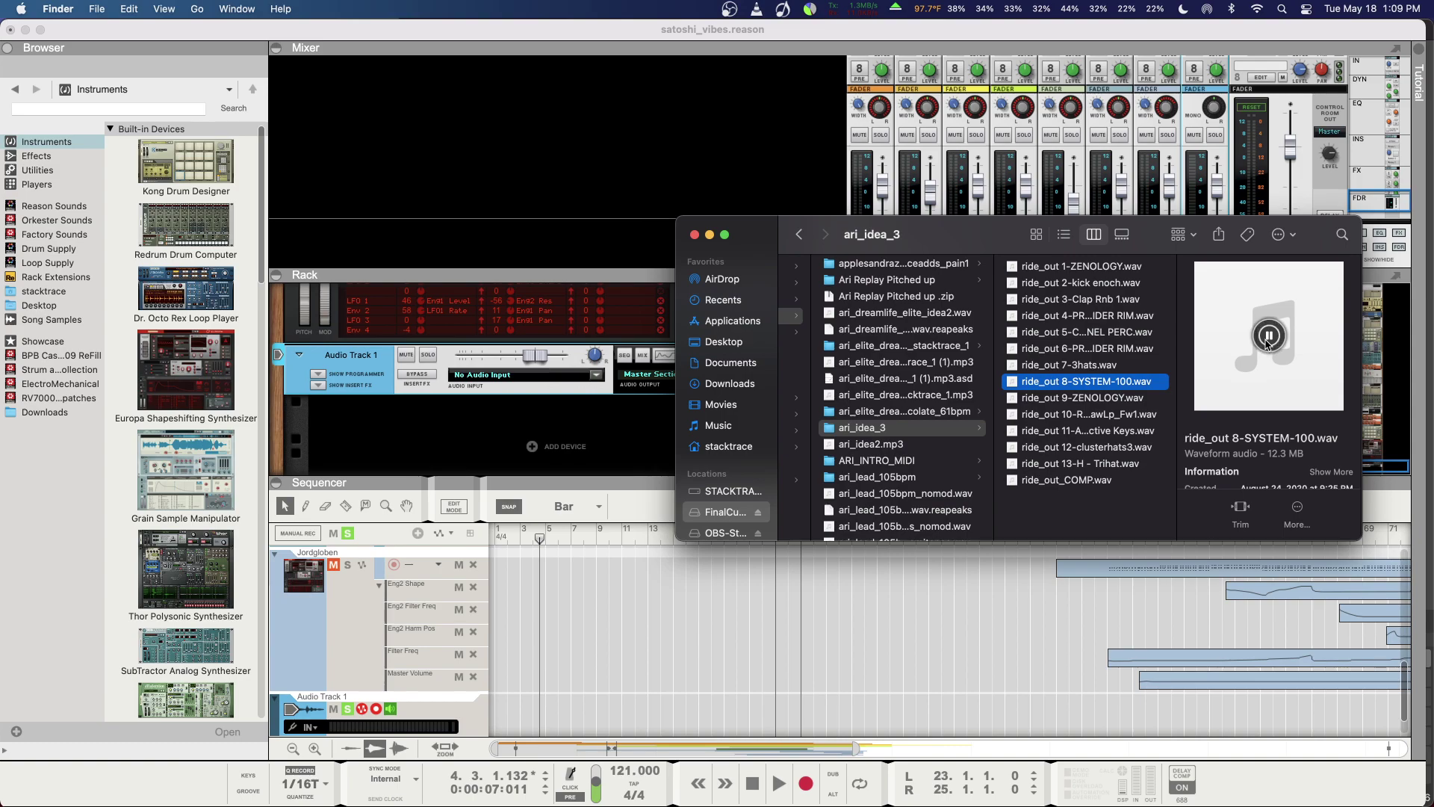
click(1070, 396)
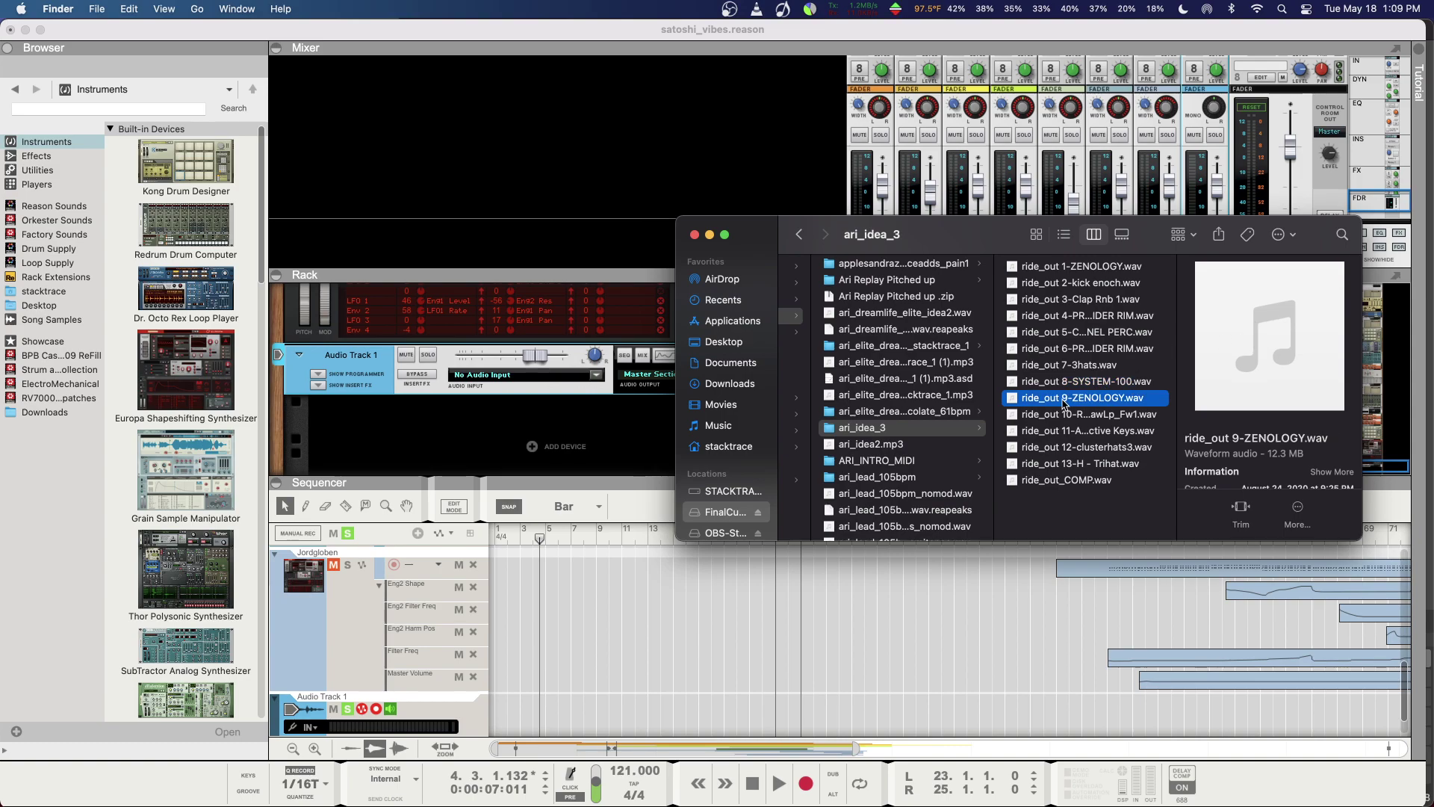
click(1271, 336)
key(space)
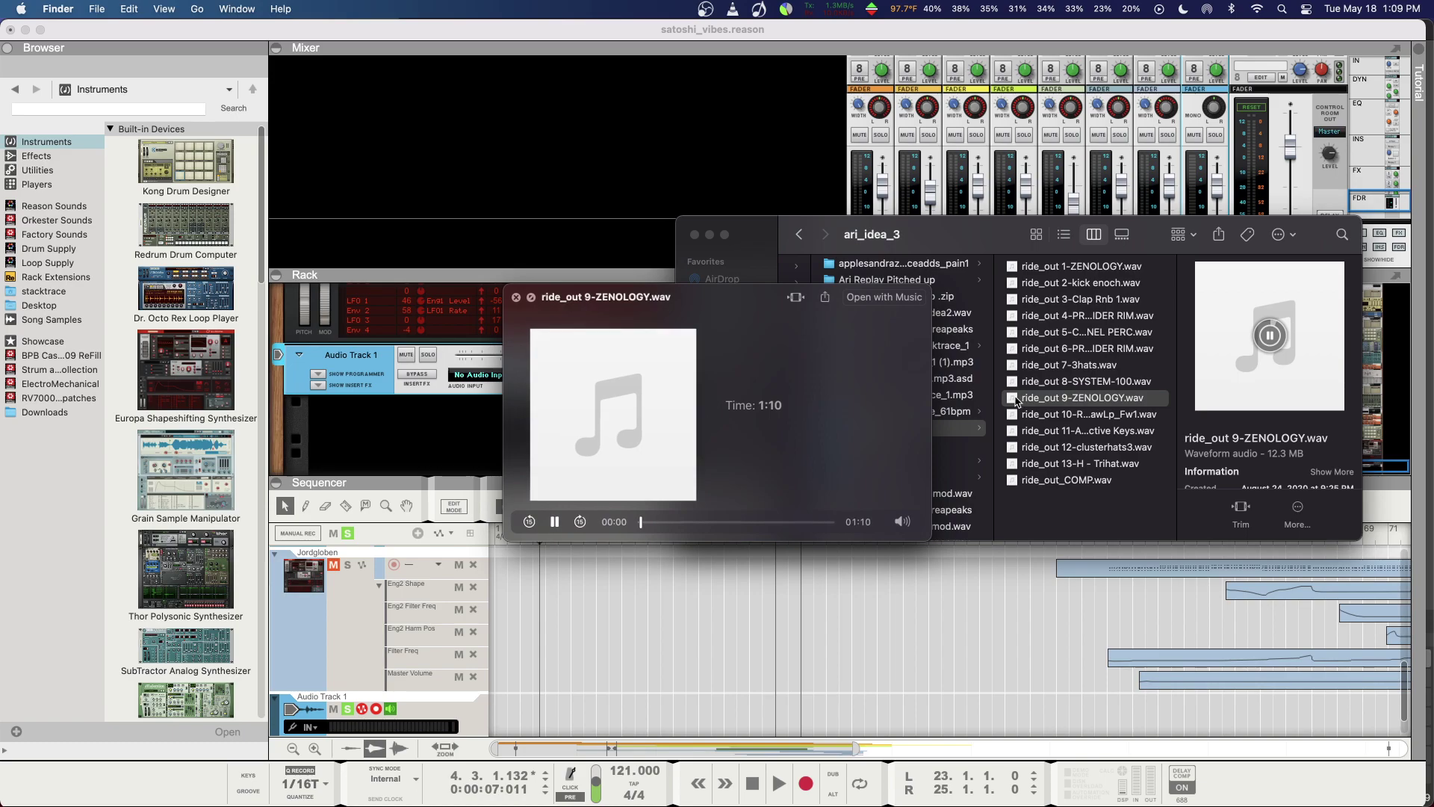
click(515, 296)
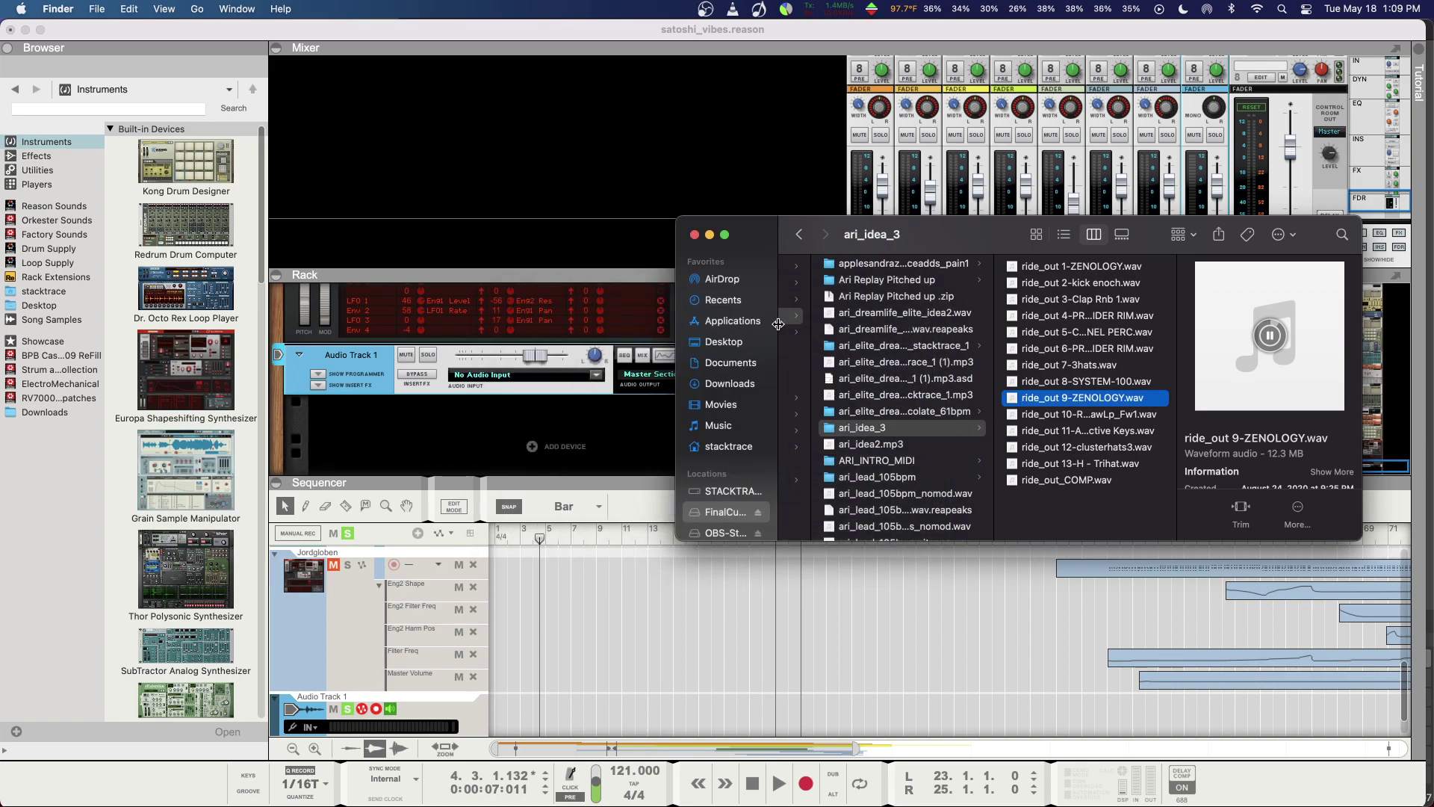
Step: Look through Downloads for the Beat Butcha - Filth Vol. 1 folder and open its Music Chops & Loops subfolder
scroll(933, 414, down, 10)
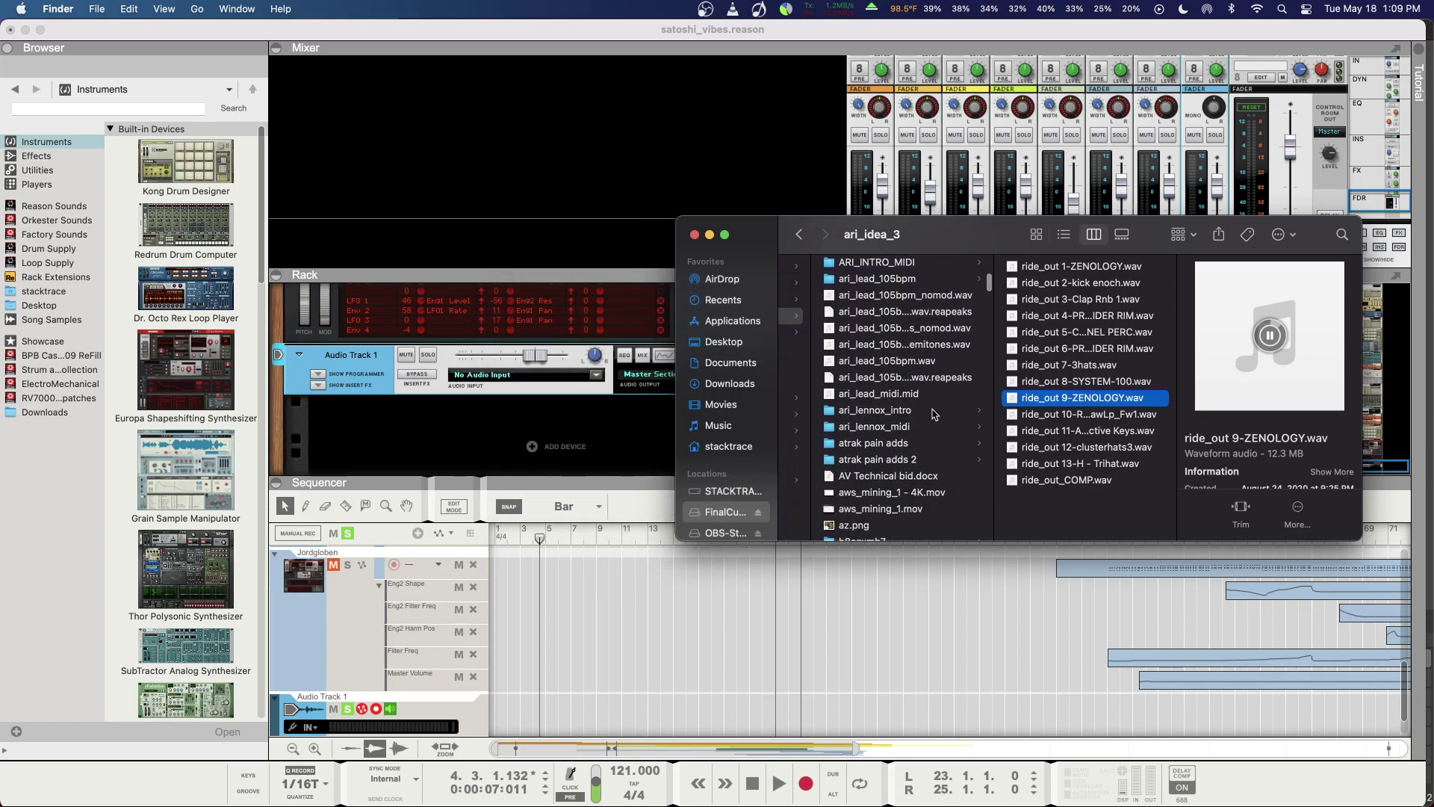
scroll(933, 415, down, 5)
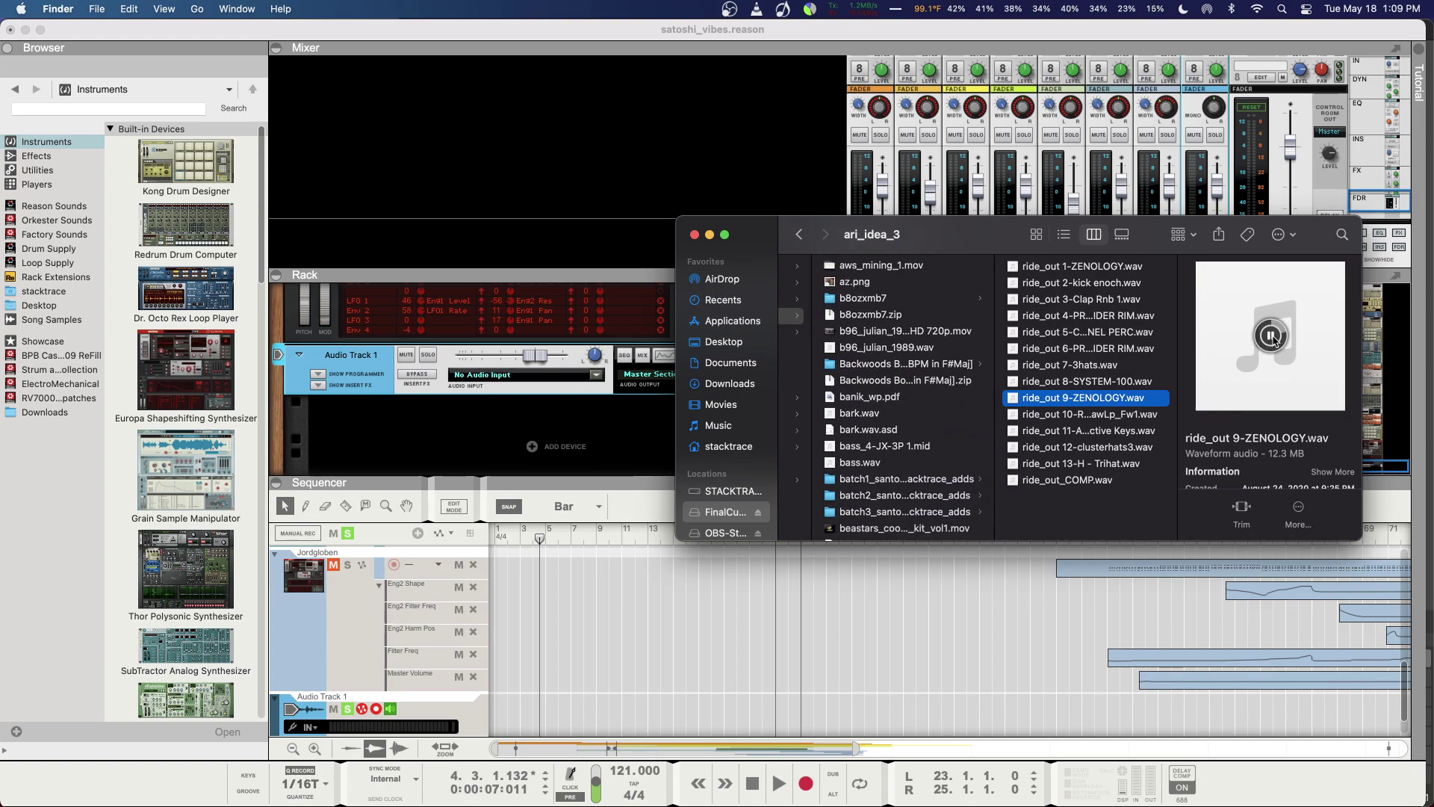
scroll(879, 404, down, 3)
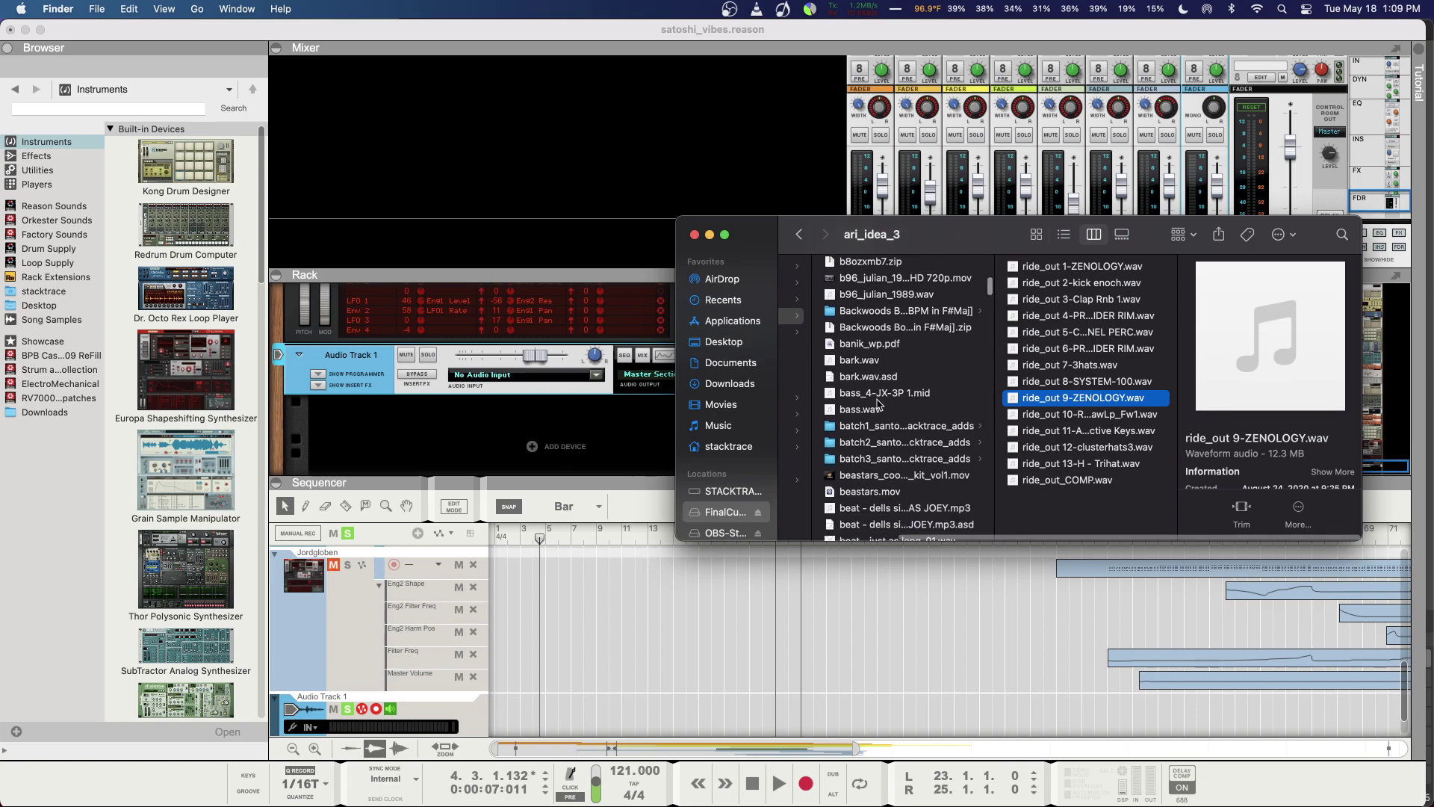
scroll(879, 404, down, 2)
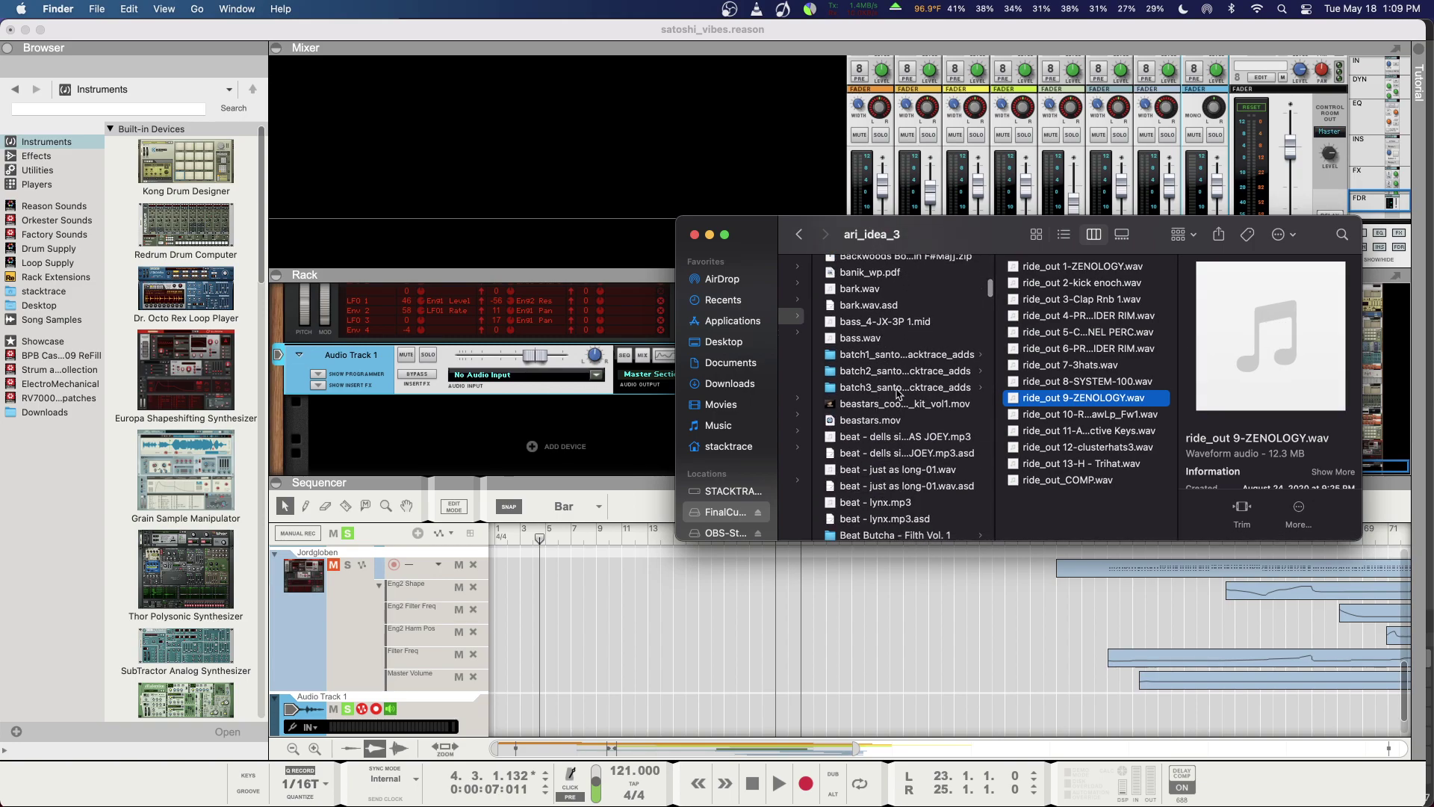
scroll(897, 394, down, 5)
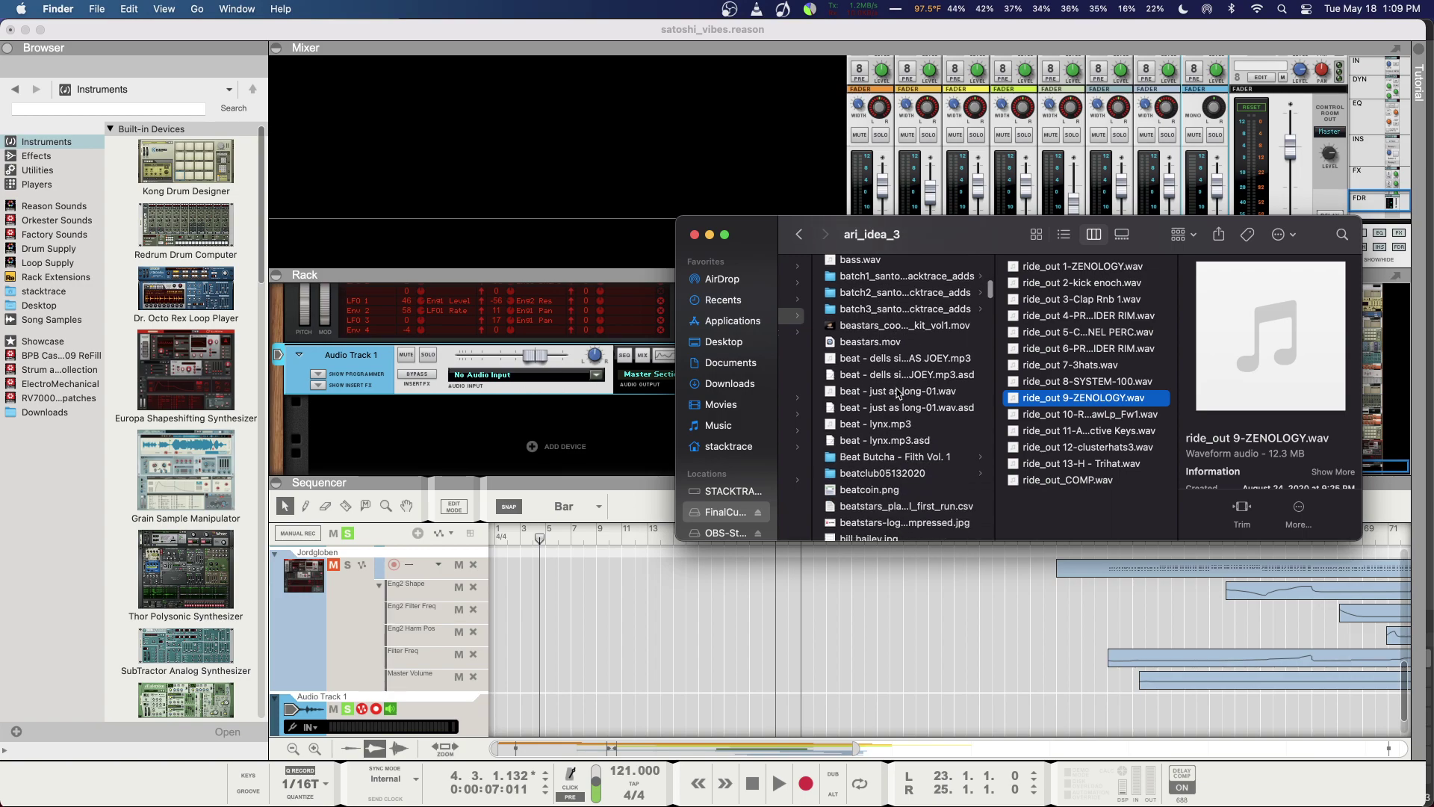
scroll(897, 394, down, 3)
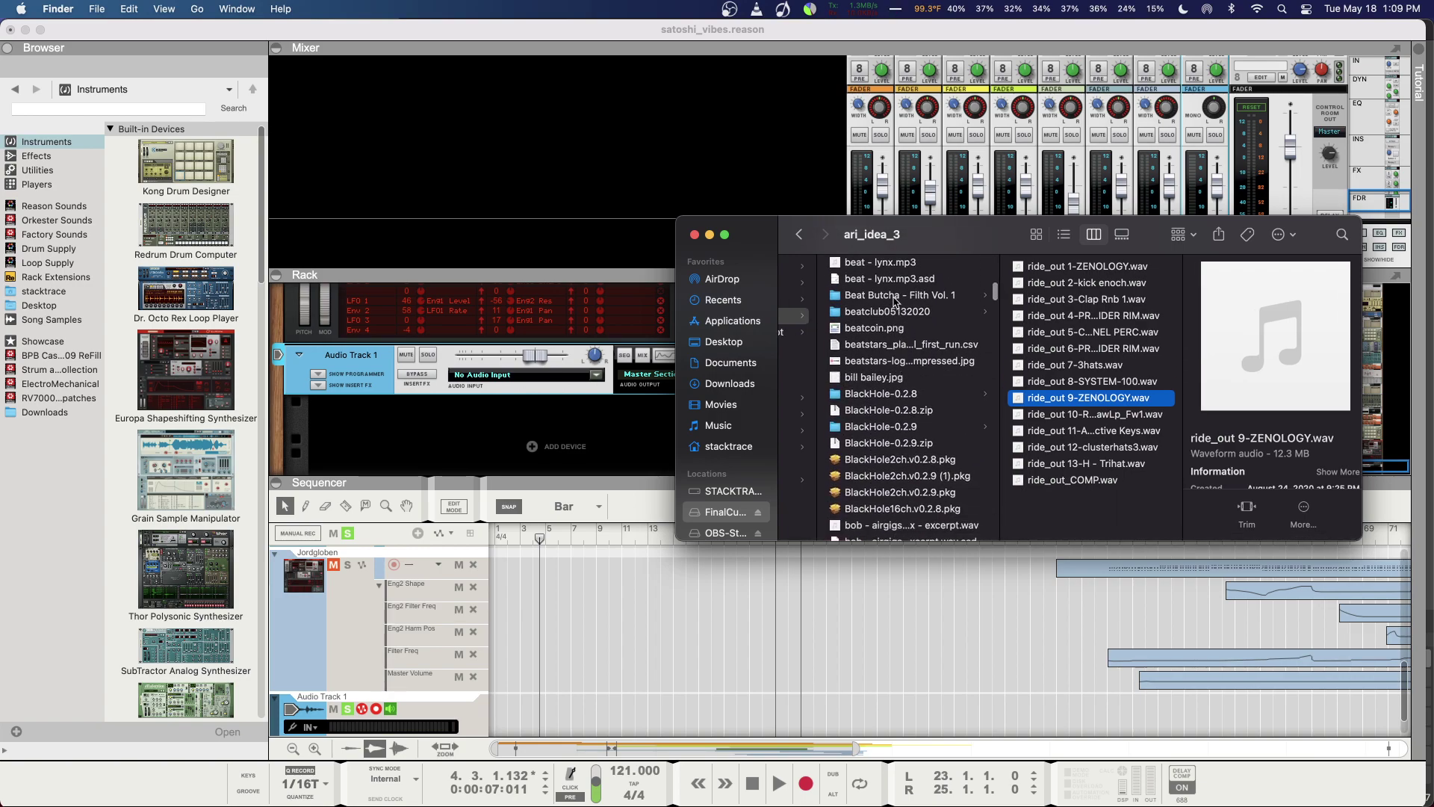
click(895, 299)
click(1046, 315)
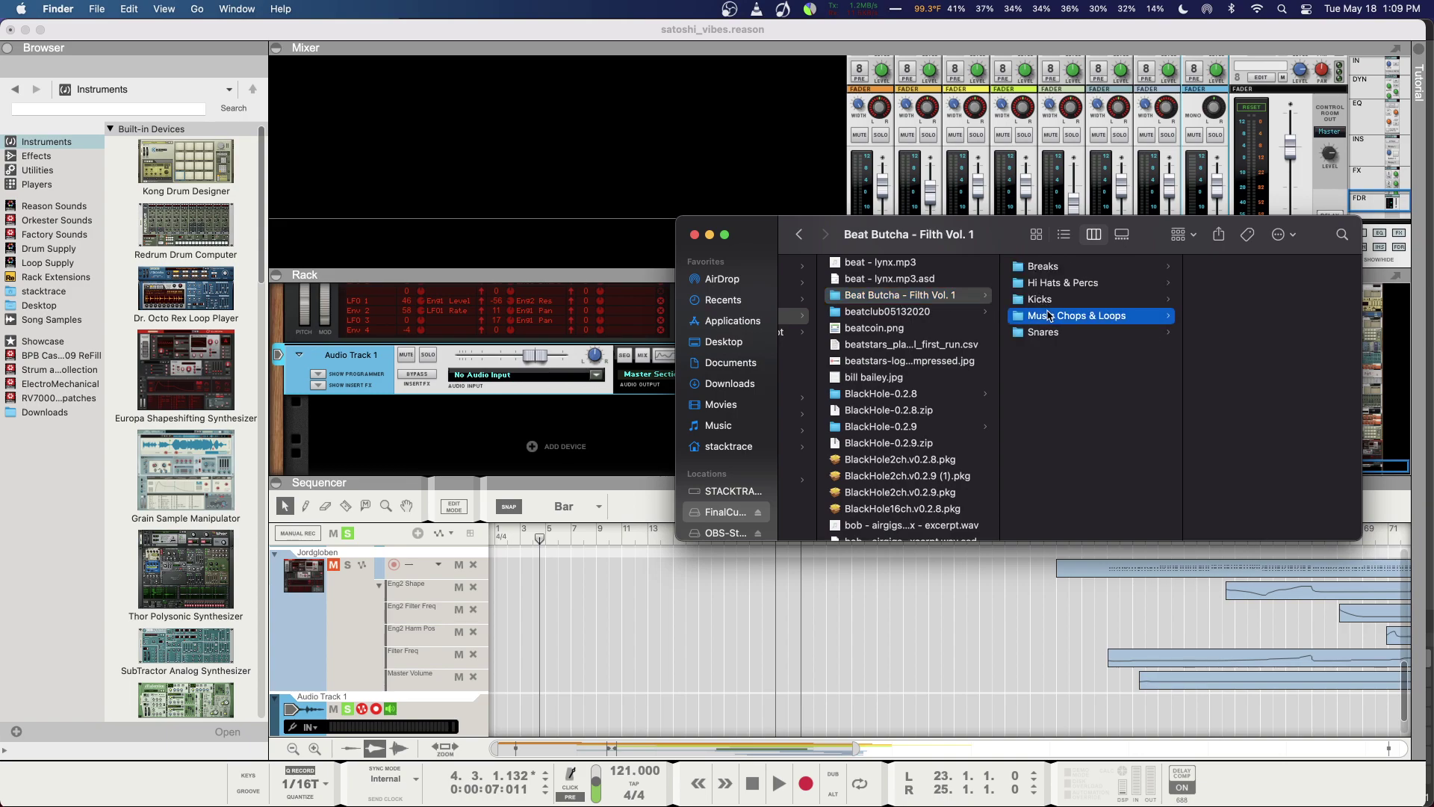
Step: Preview the Bell 1.wav, Emotional 4.wav and Filthy.wav samples in the Music Chops & Loops folder
click(1242, 347)
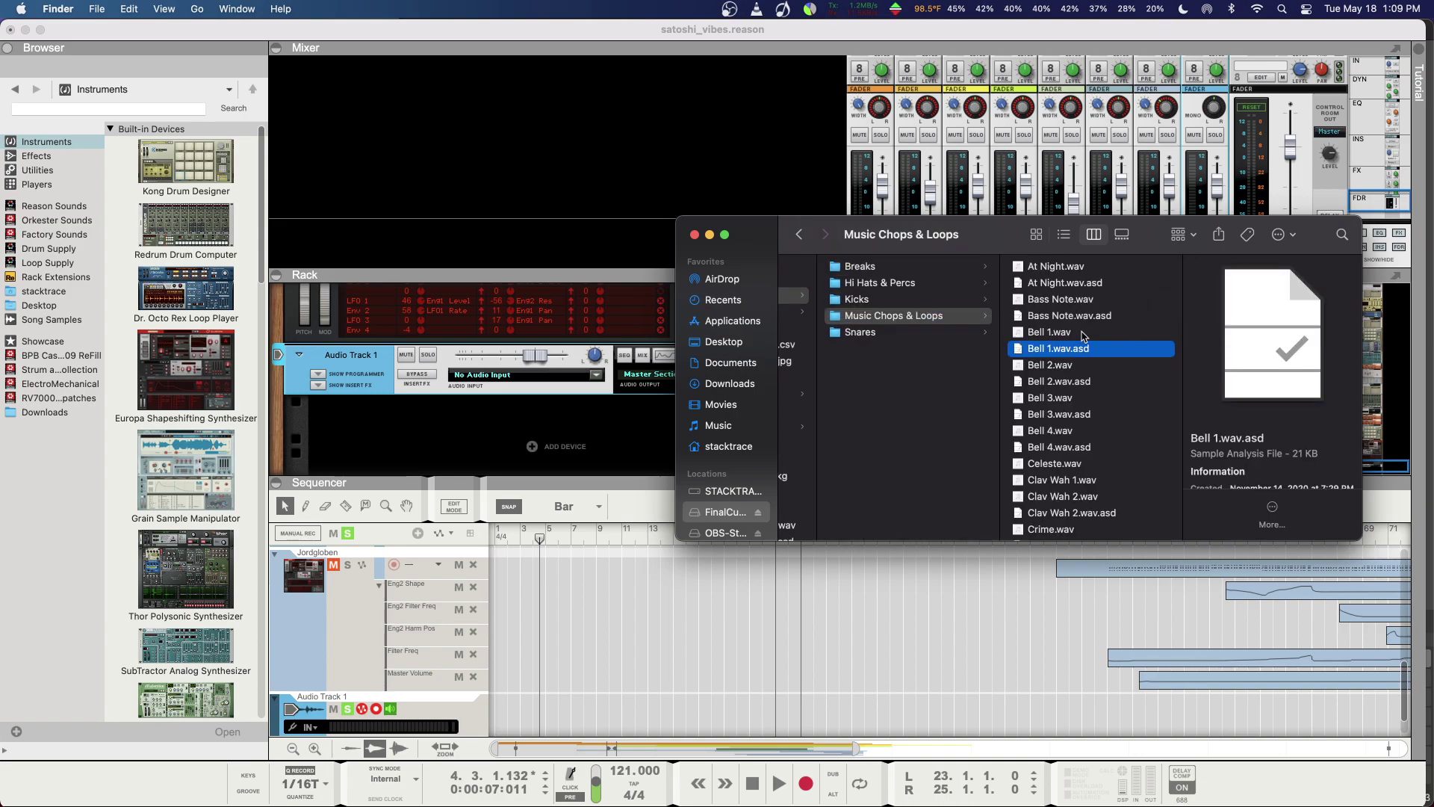
click(1074, 333)
click(1271, 336)
scroll(1060, 415, down, 10)
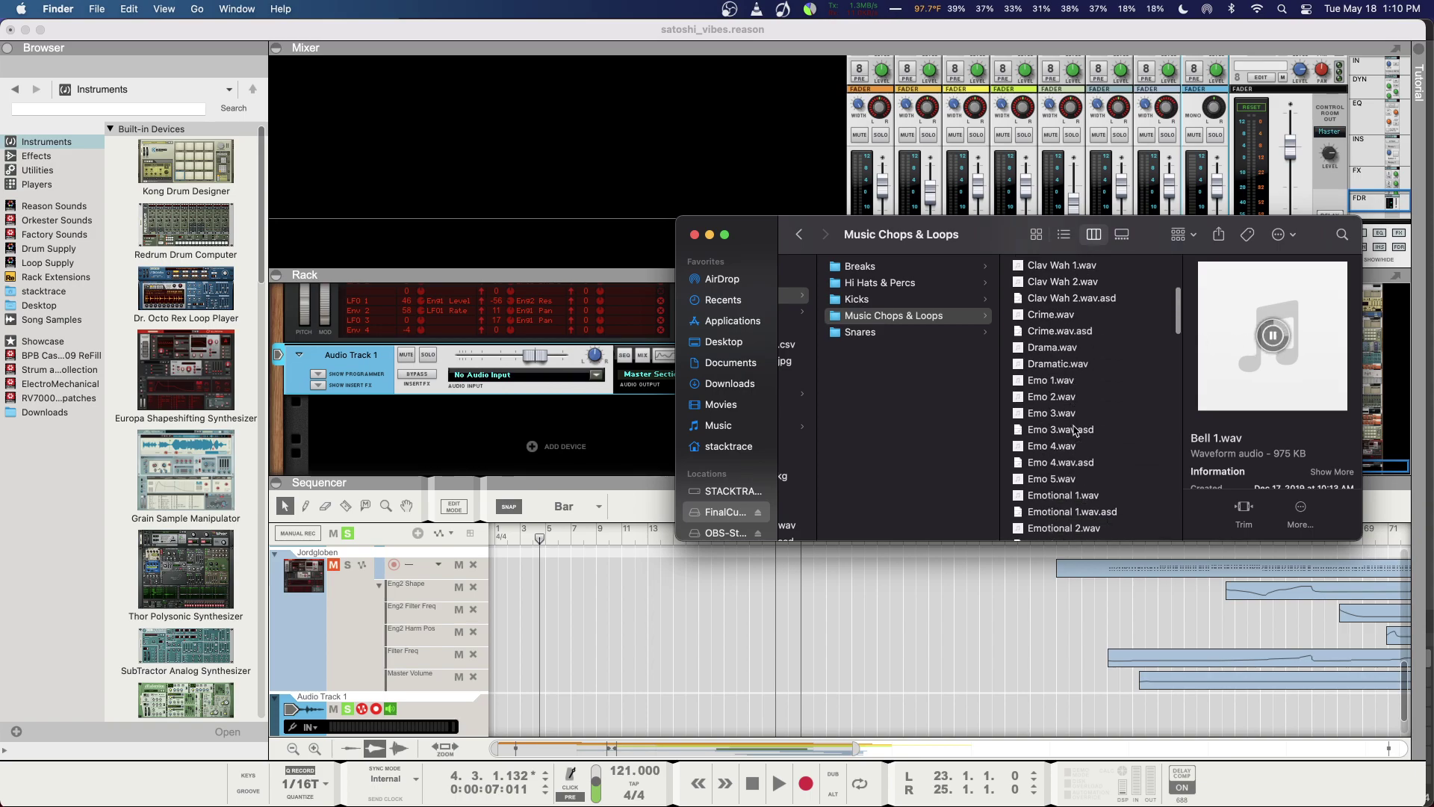
click(1053, 404)
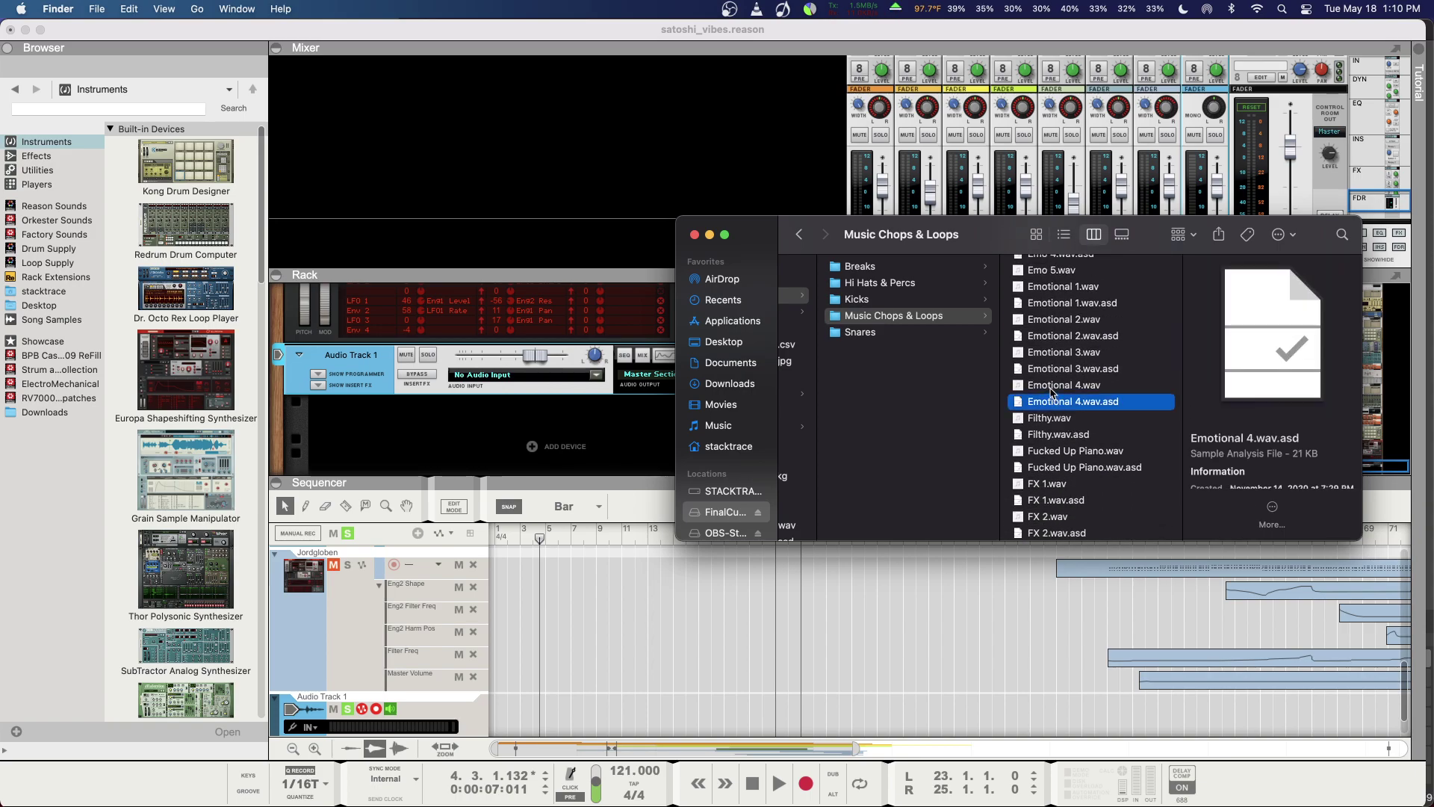
key(Up)
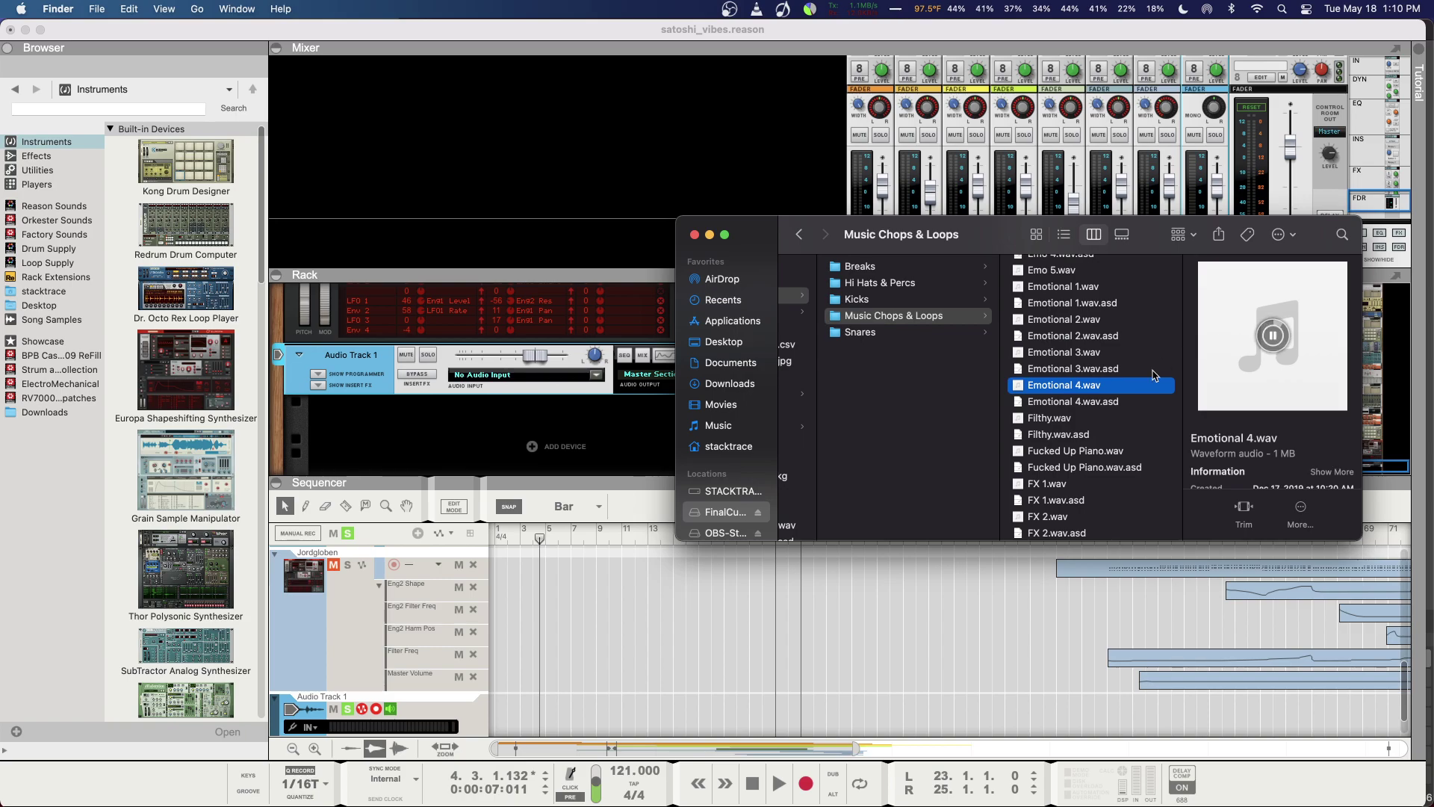
click(1044, 420)
click(1272, 335)
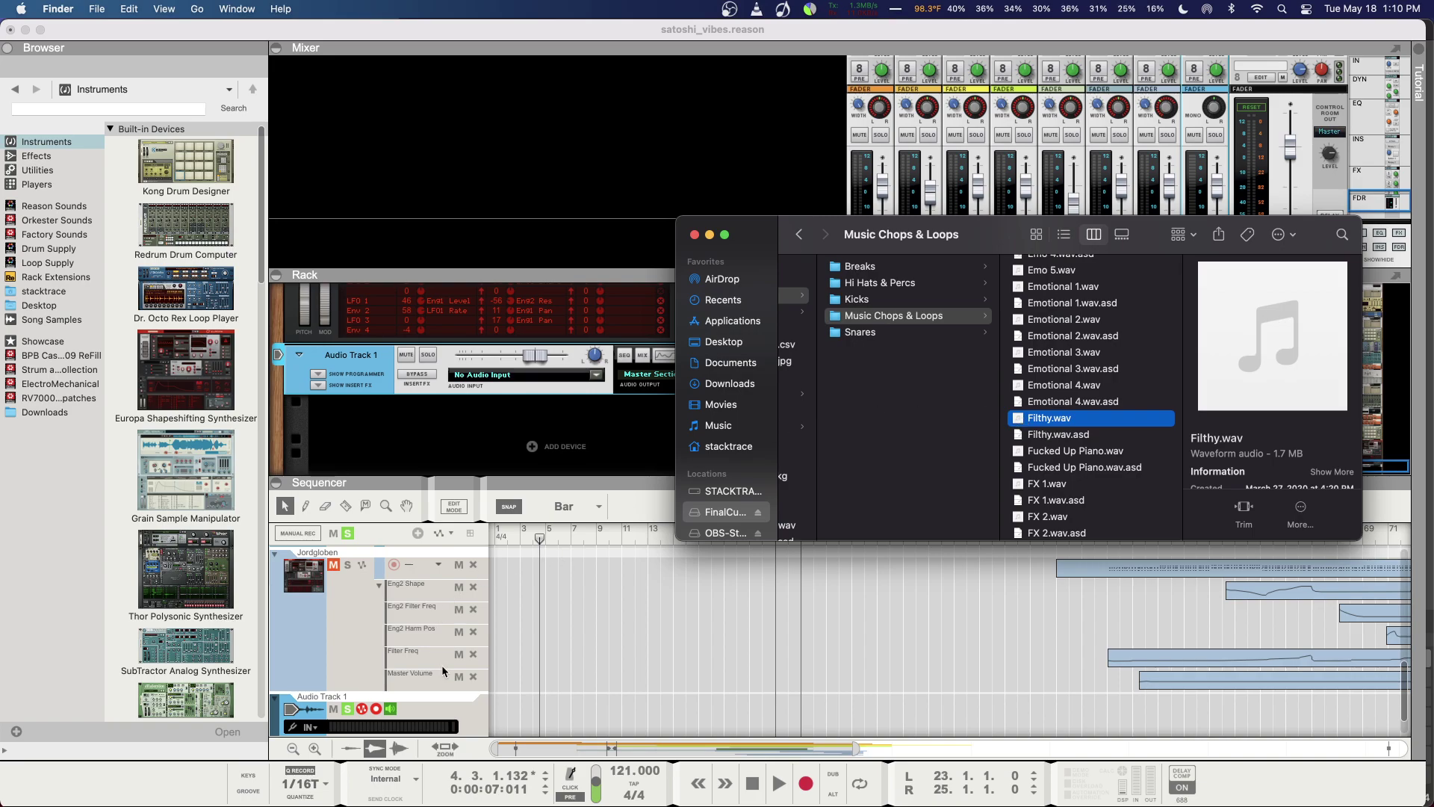
Step: Switch back to Reason and delete Audio Track 1 together with its device
click(450, 696)
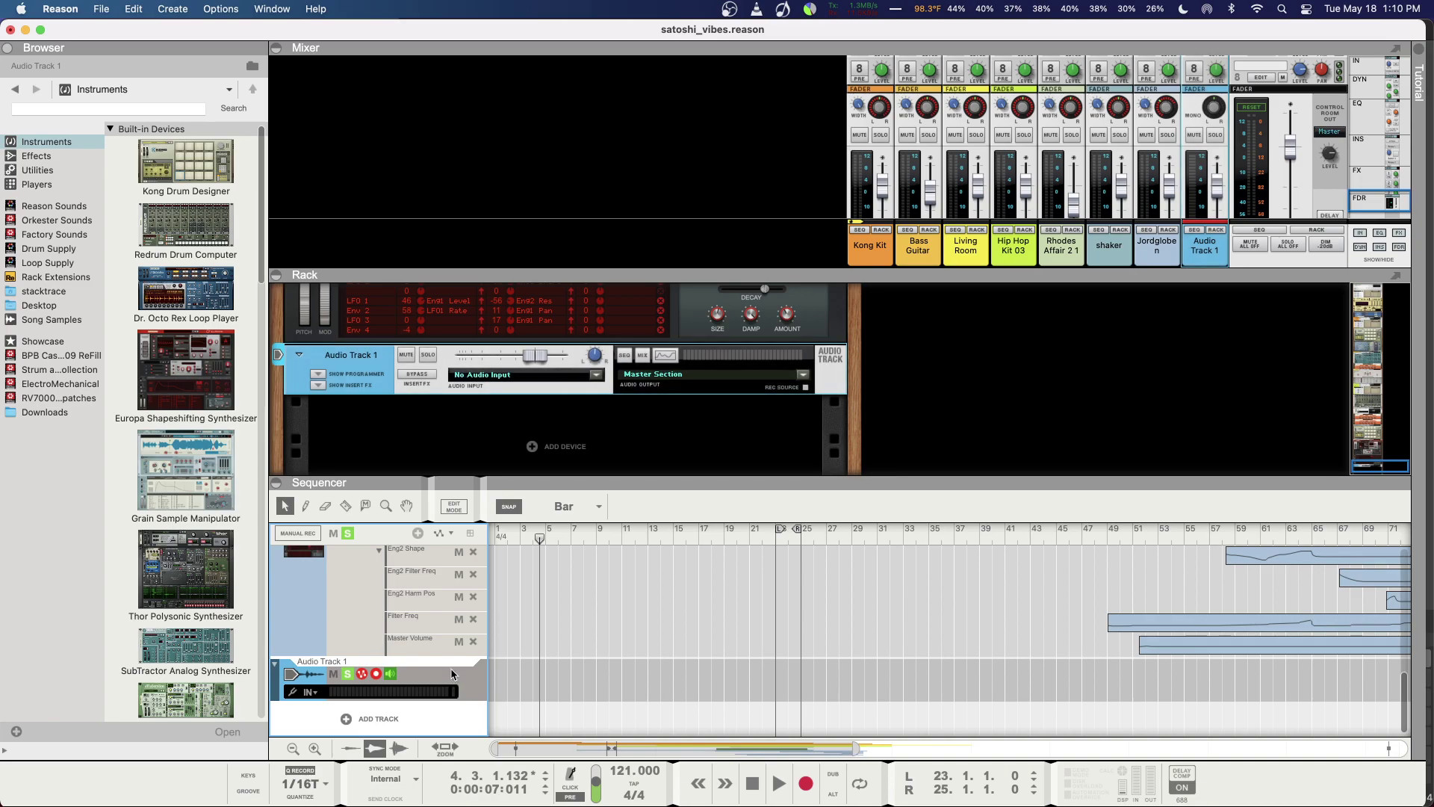
key(Delete)
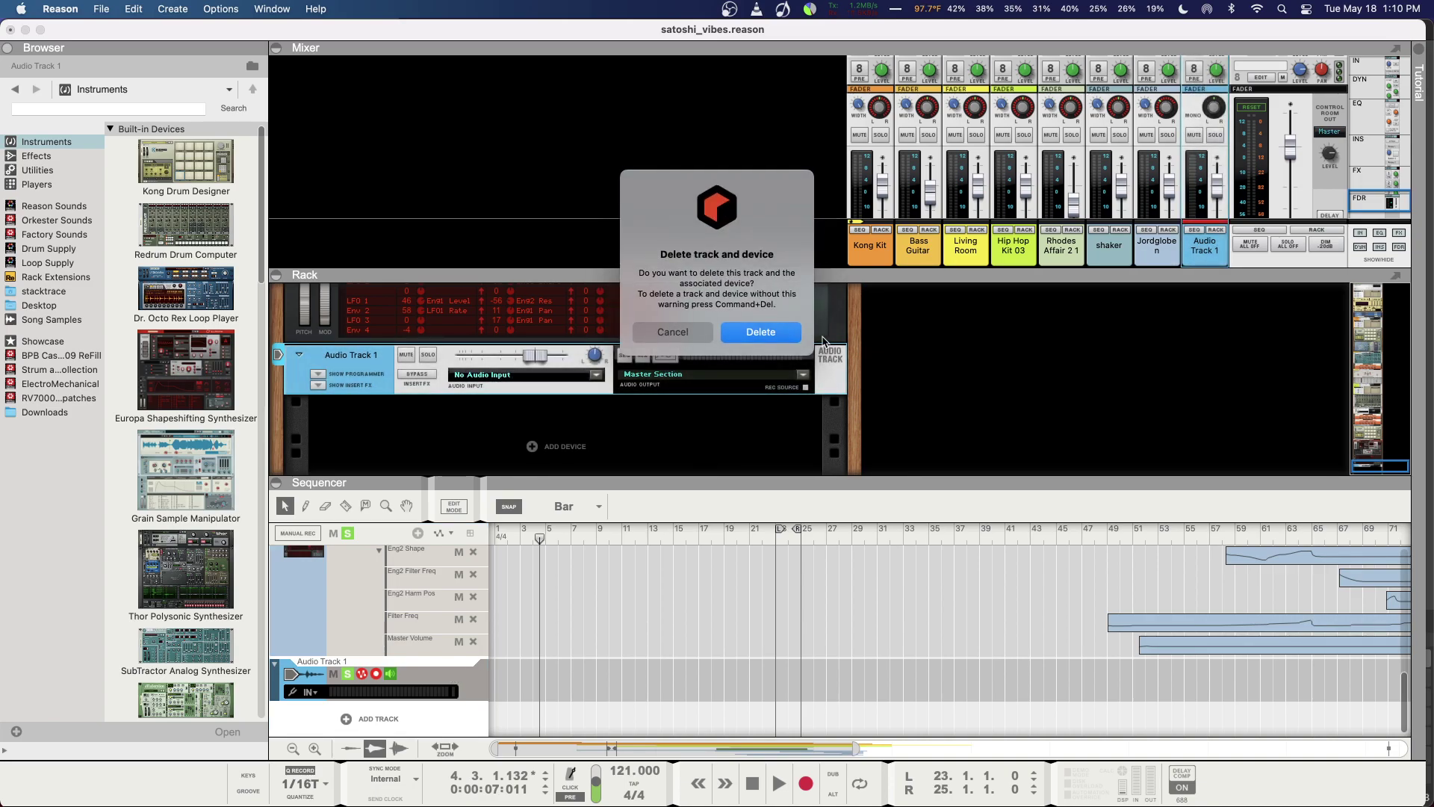
click(776, 331)
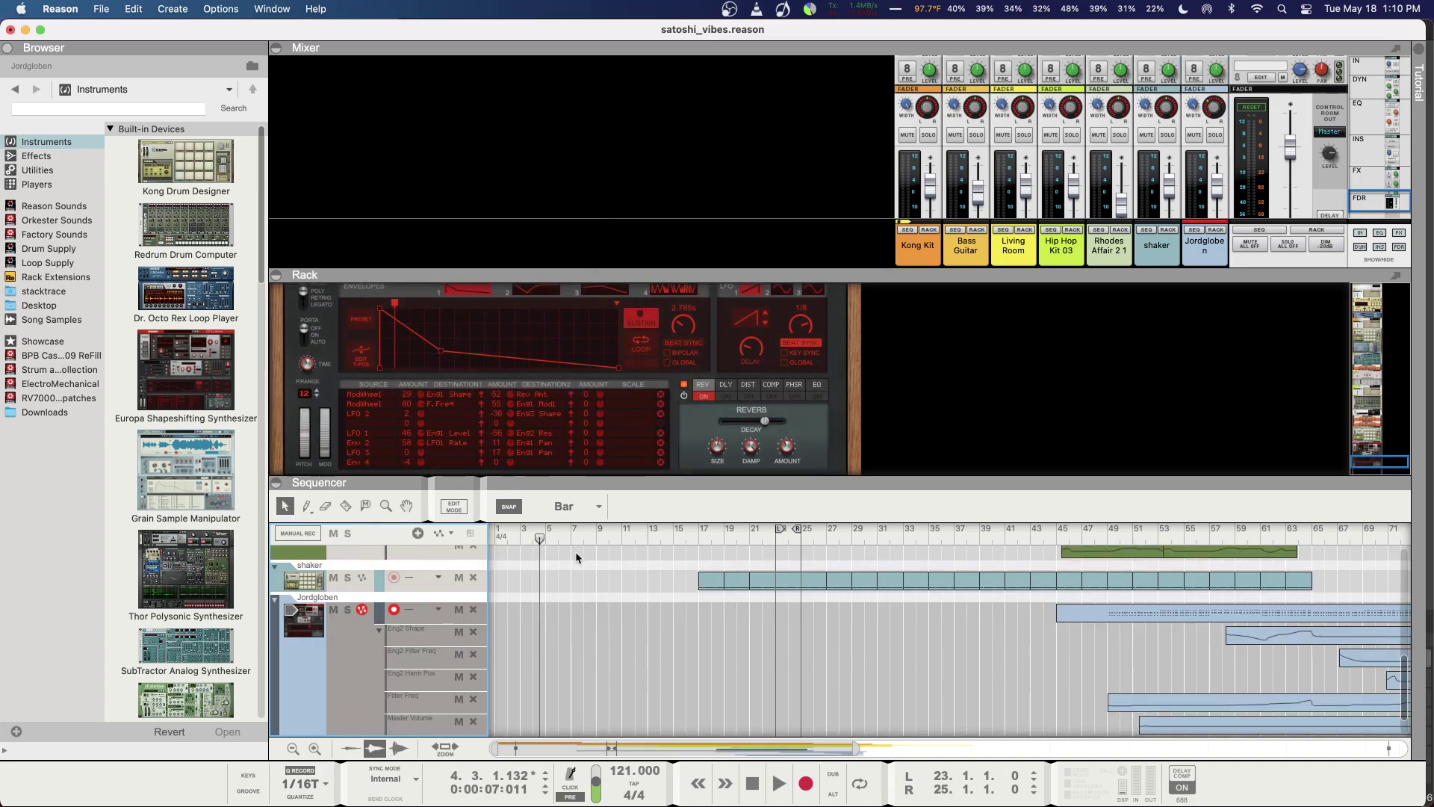
Step: Play the song from the start and create a Grain Sample Manipulator instrument track below the Jordgloben track
scroll(549, 604, down, 2)
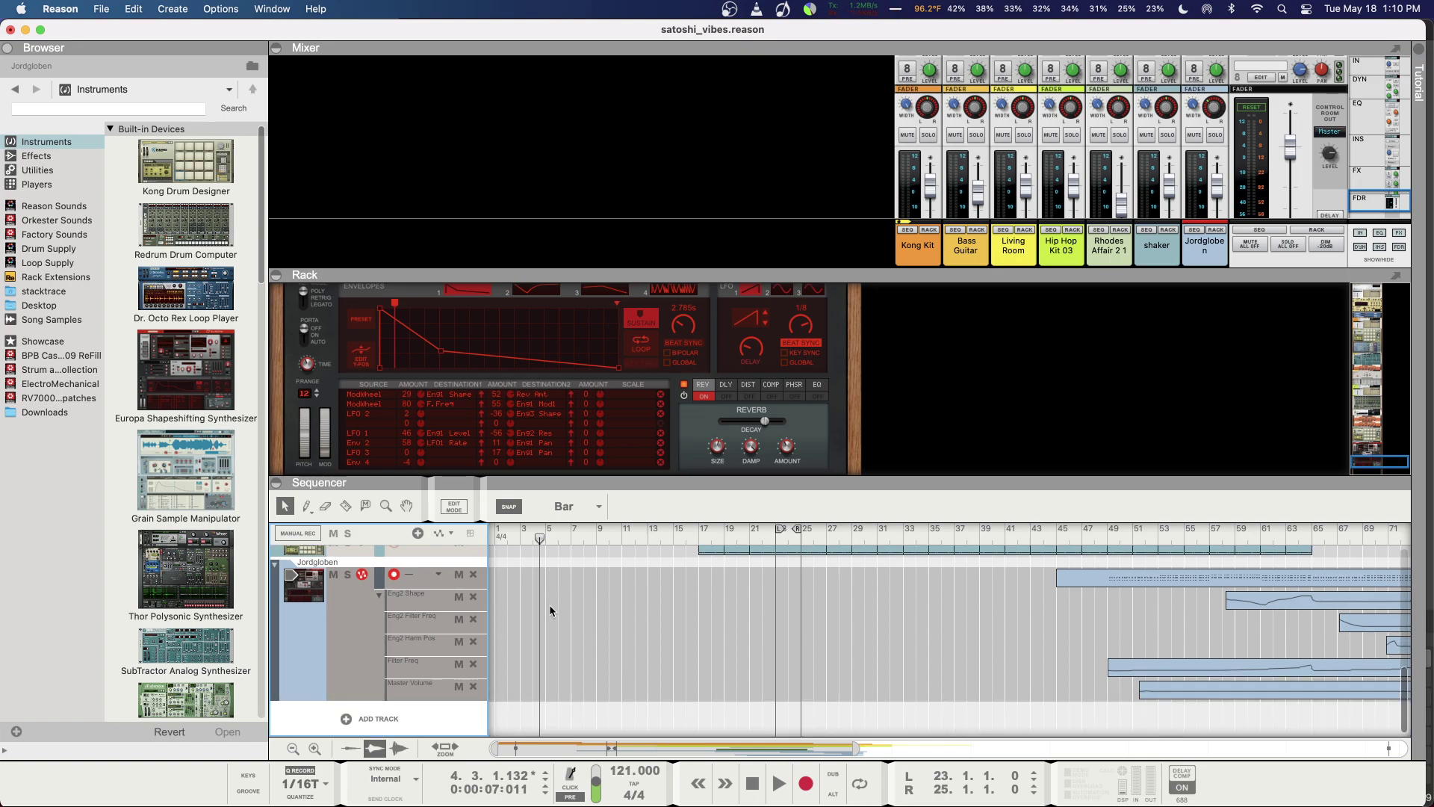
click(752, 782)
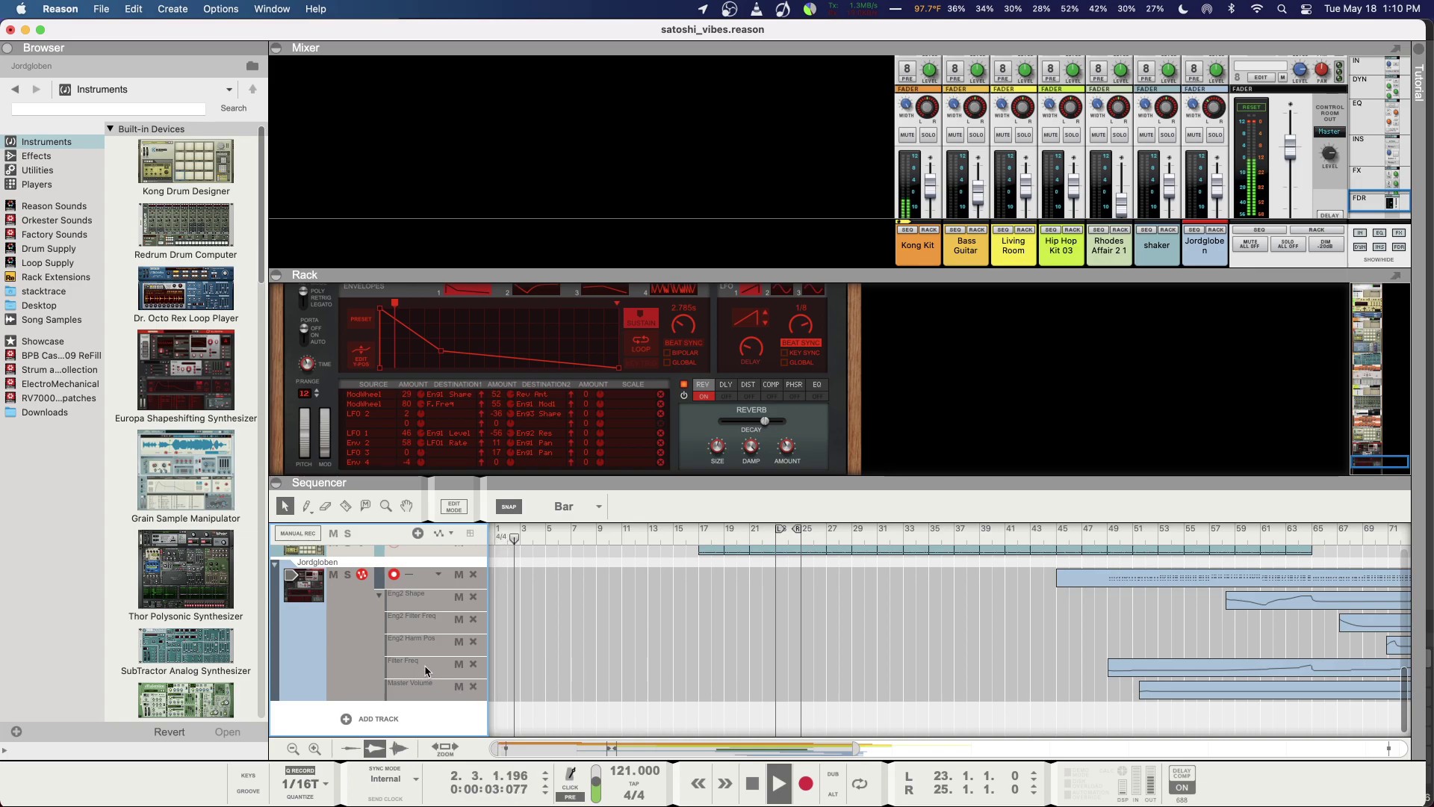
drag(208, 458, 366, 714)
drag(366, 715, 366, 715)
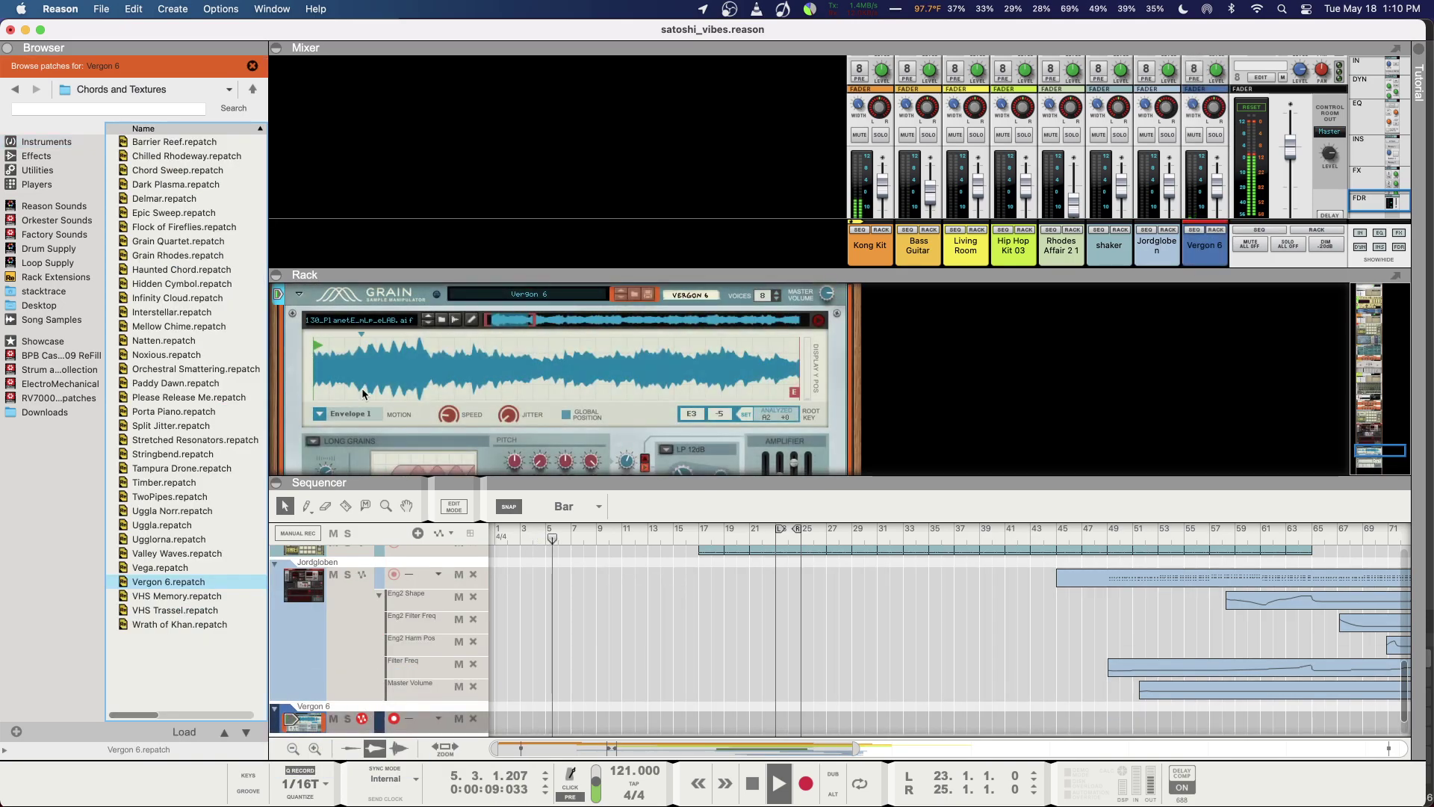
Step: Load the VHS Memory patch into the Grain instrument and adjust its master volume while the song plays
click(399, 321)
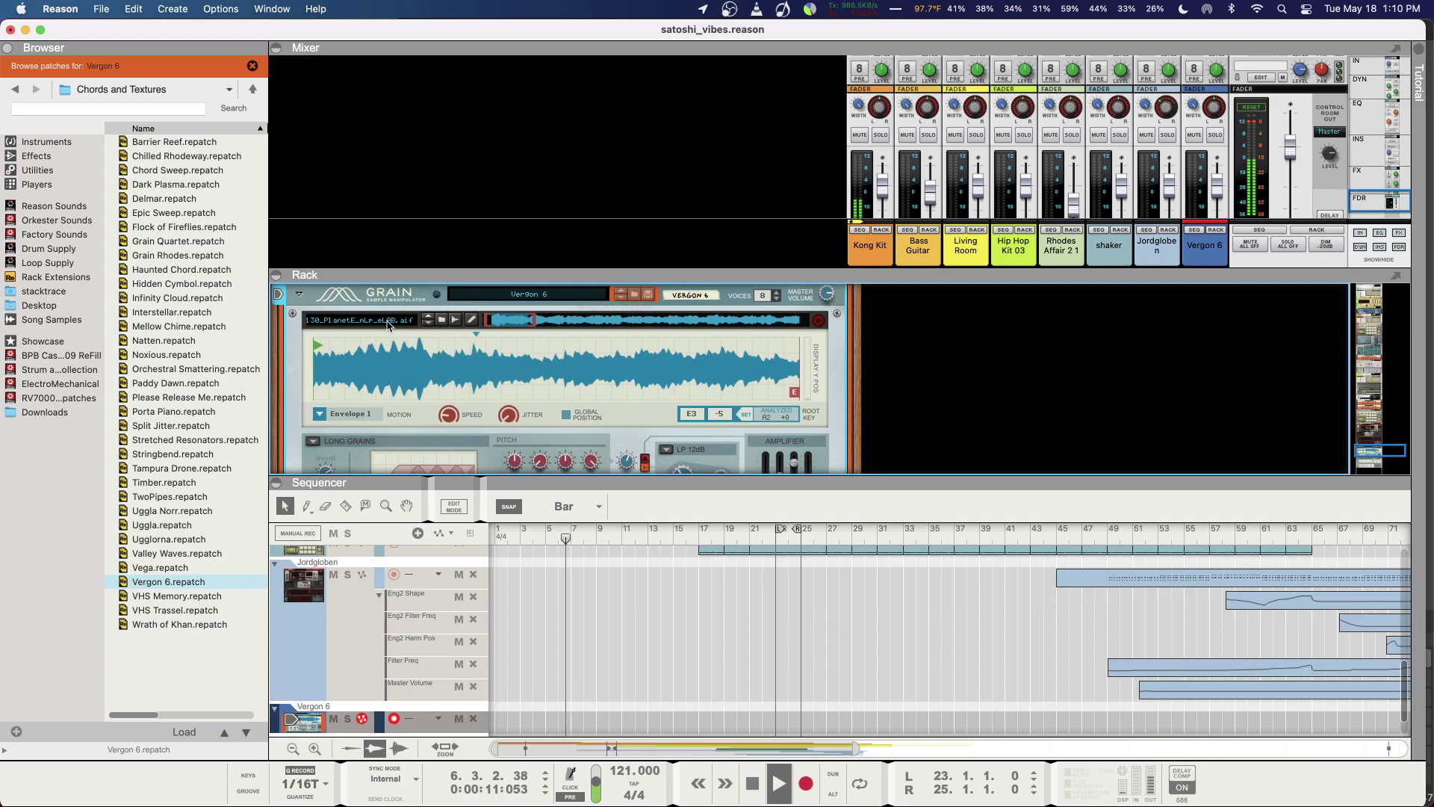
click(502, 296)
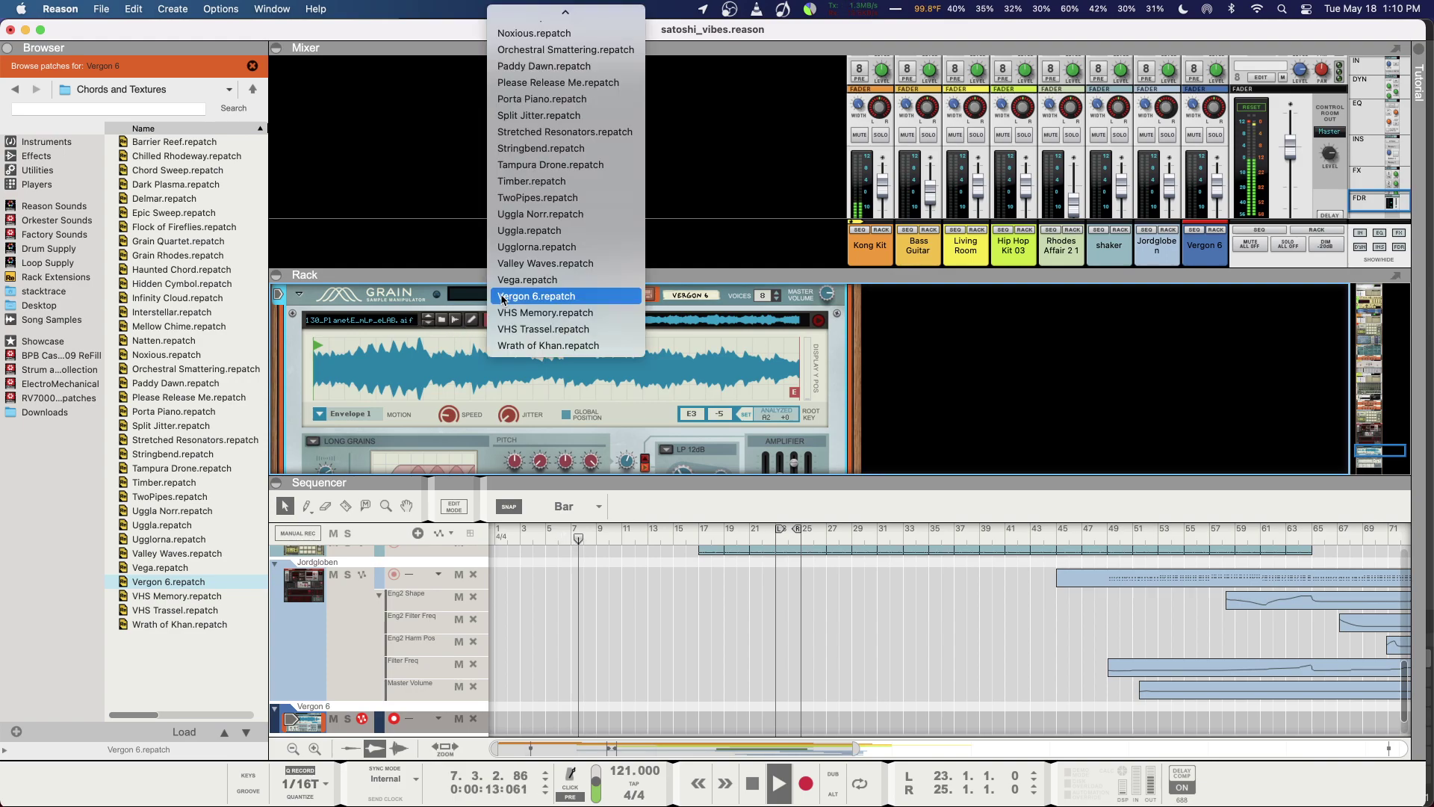
click(516, 313)
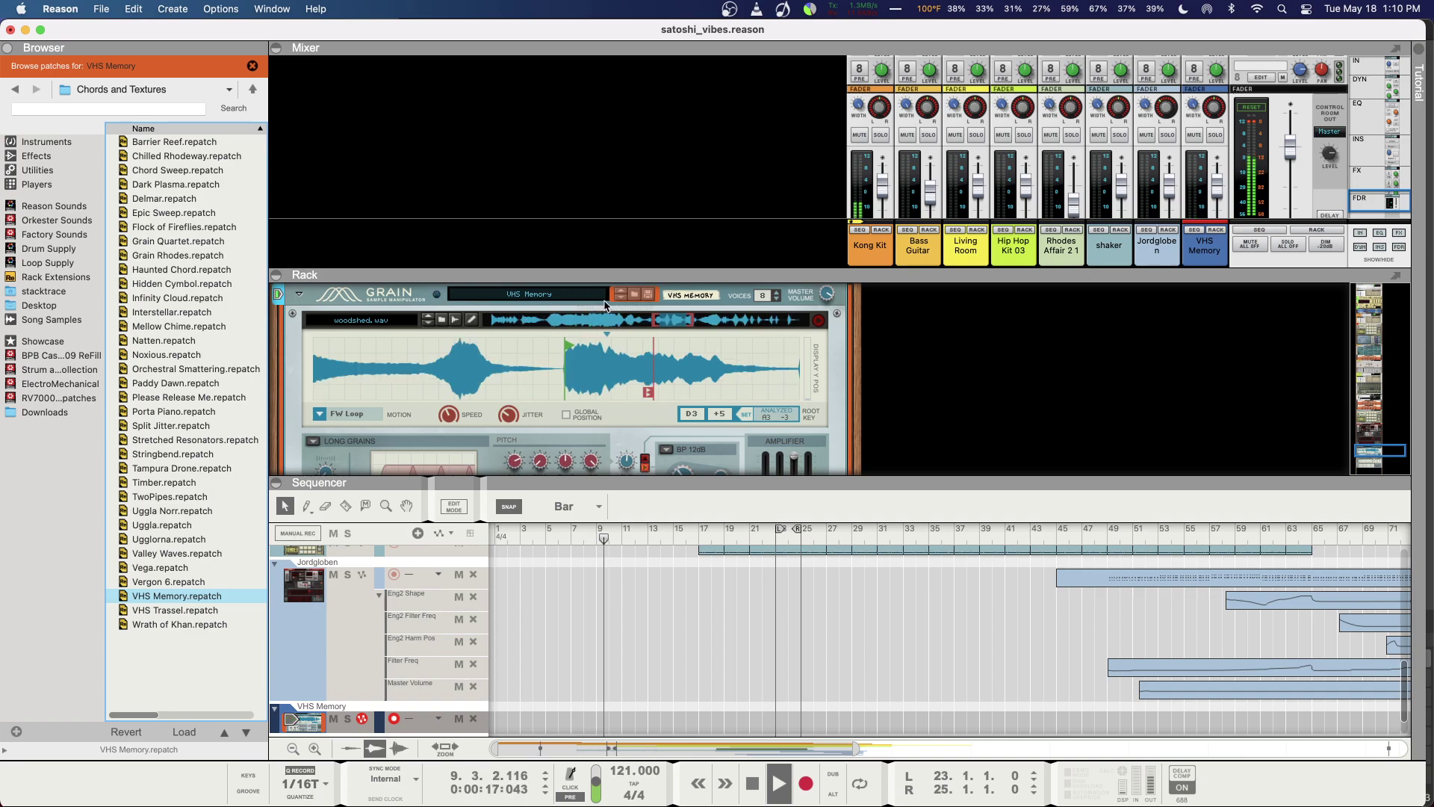
click(825, 314)
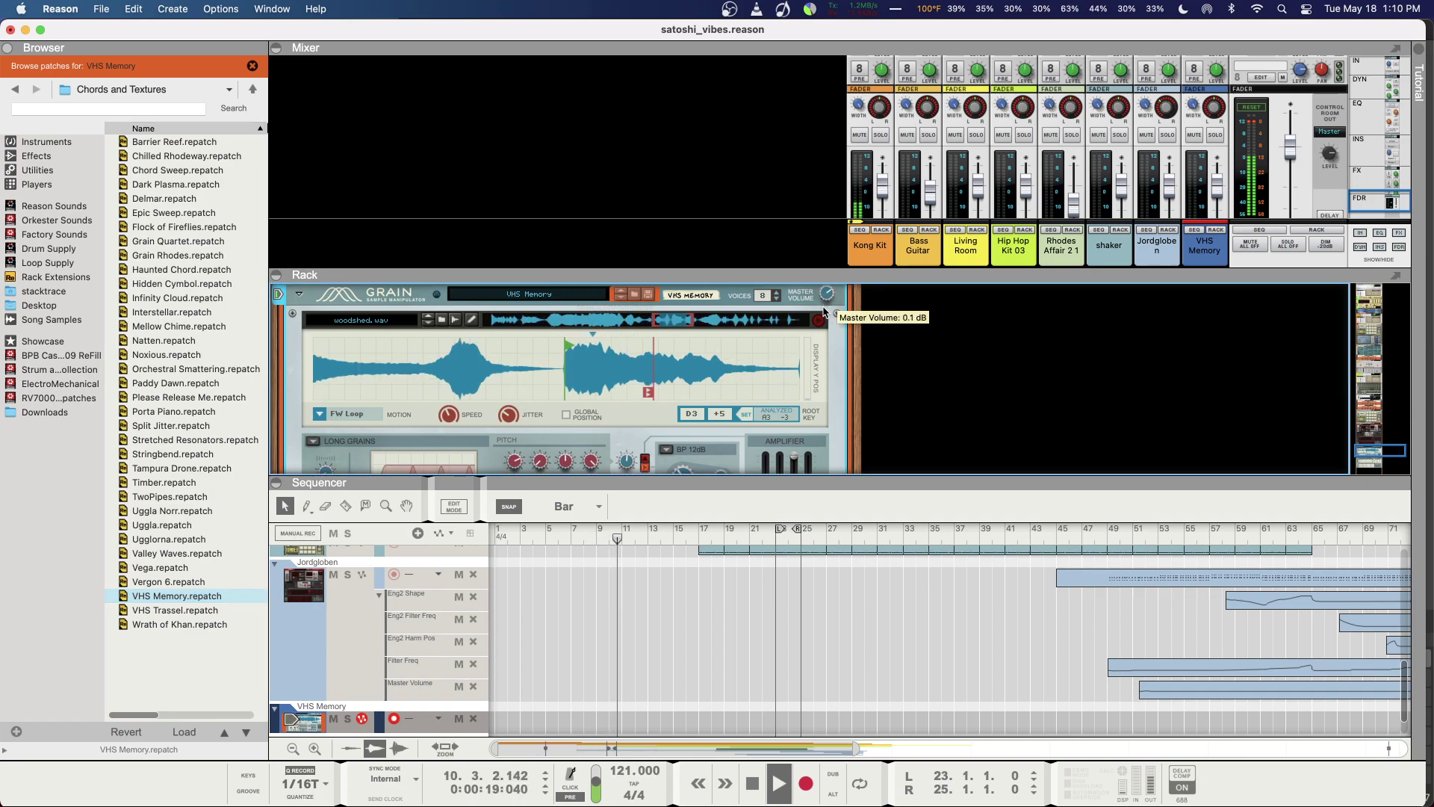
drag(824, 314, 819, 322)
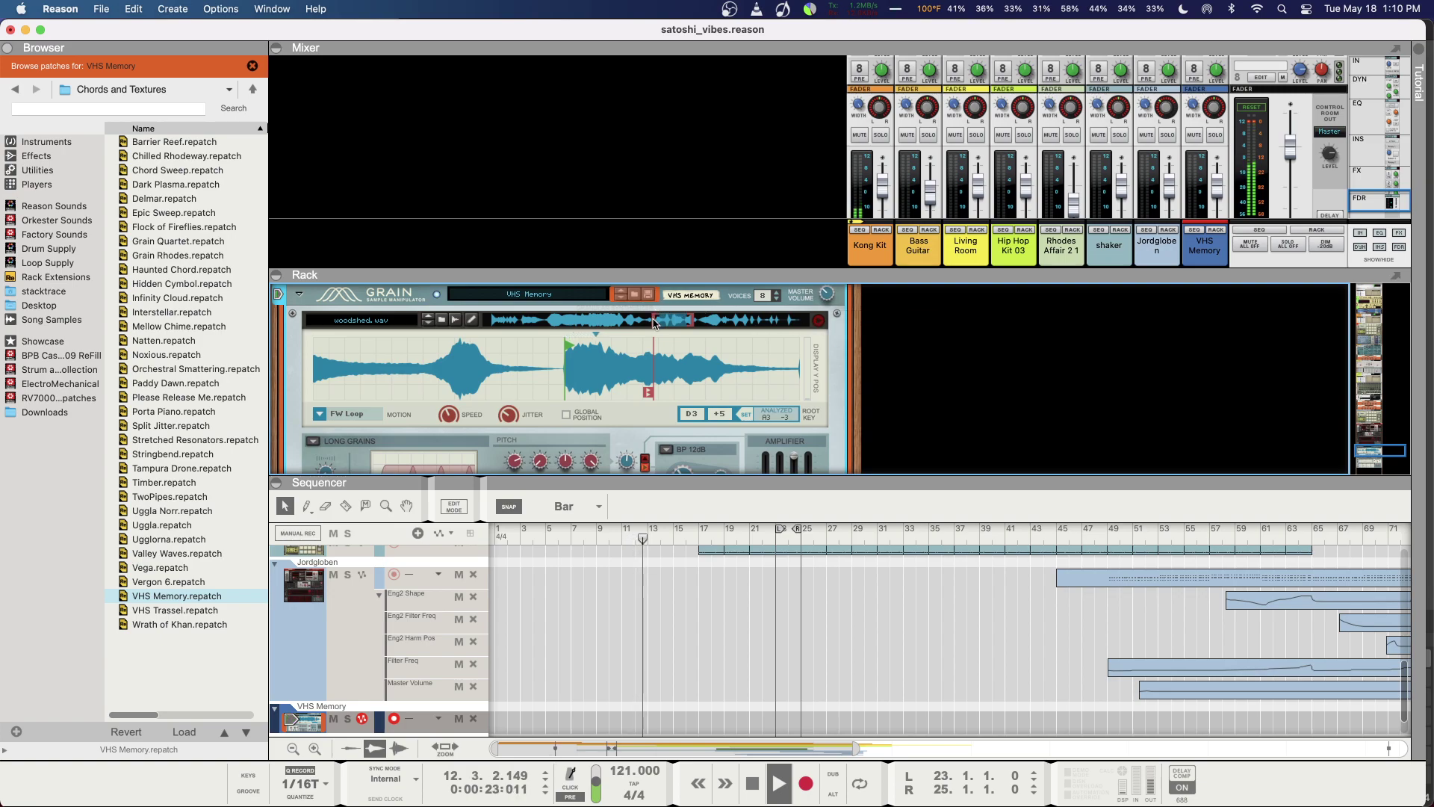
Step: Move Grain's sample start marker onto the first waveform peak and the end marker just before it
scroll(563, 379, down, 4)
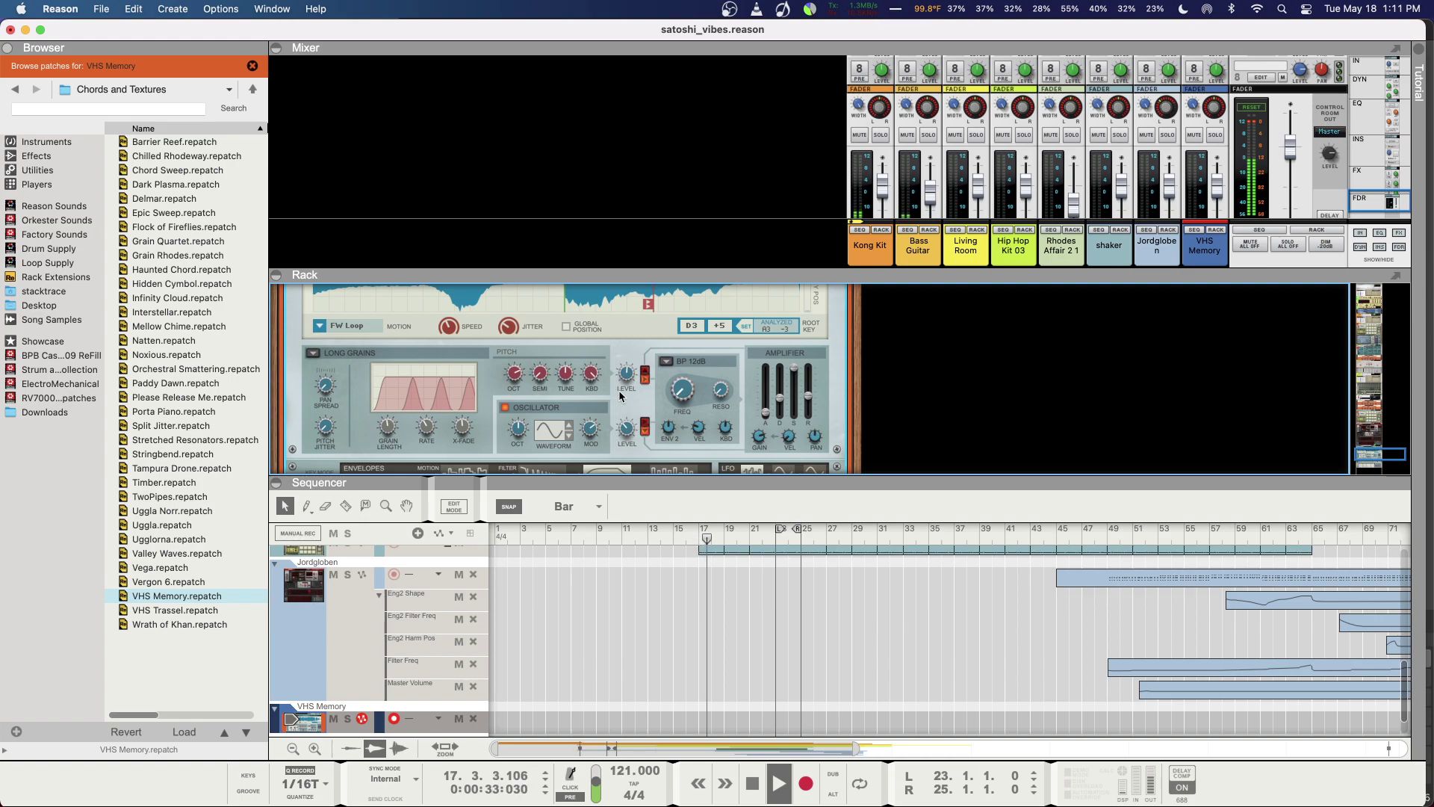
scroll(460, 327, up, 5)
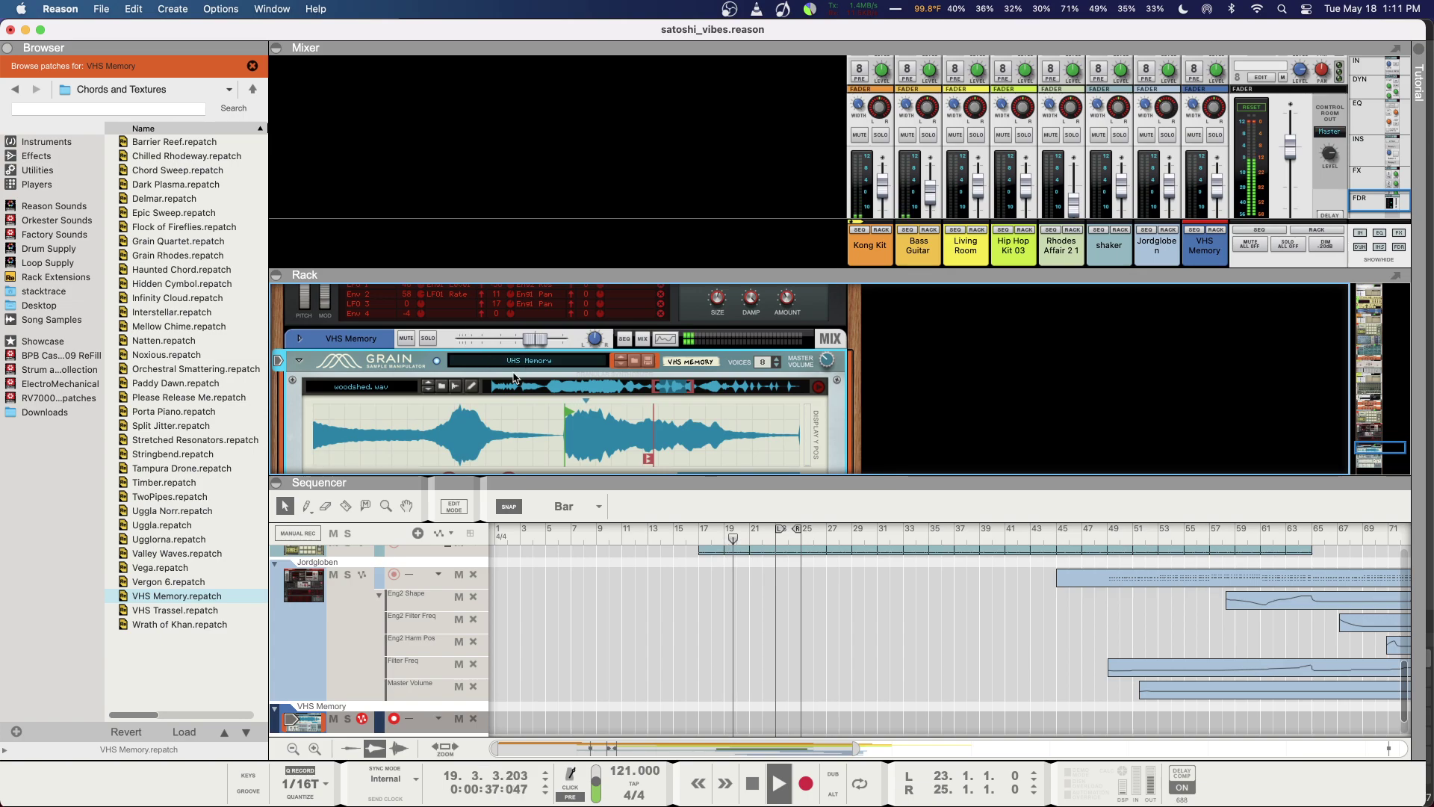
right_click(571, 410)
click(527, 416)
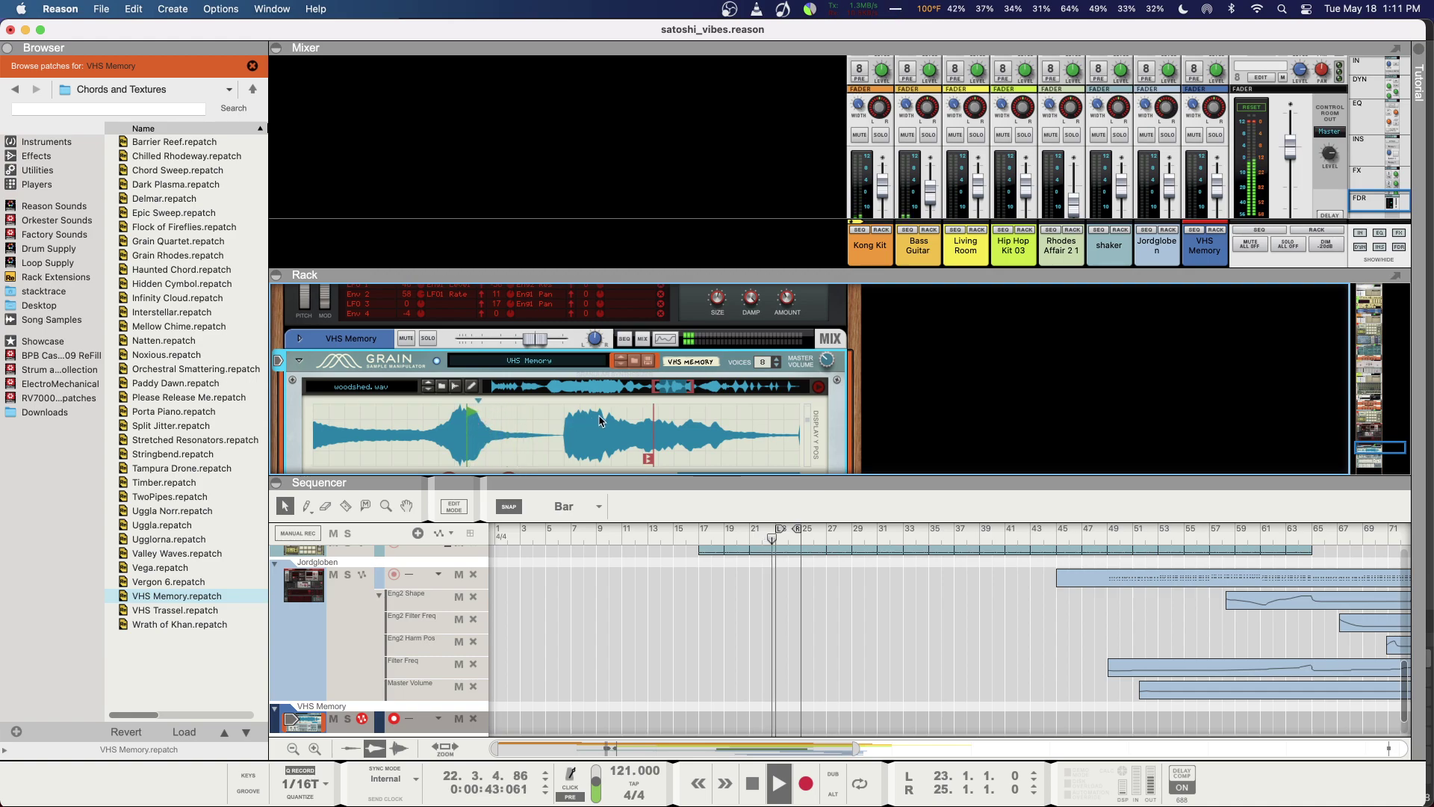
drag(649, 463, 453, 460)
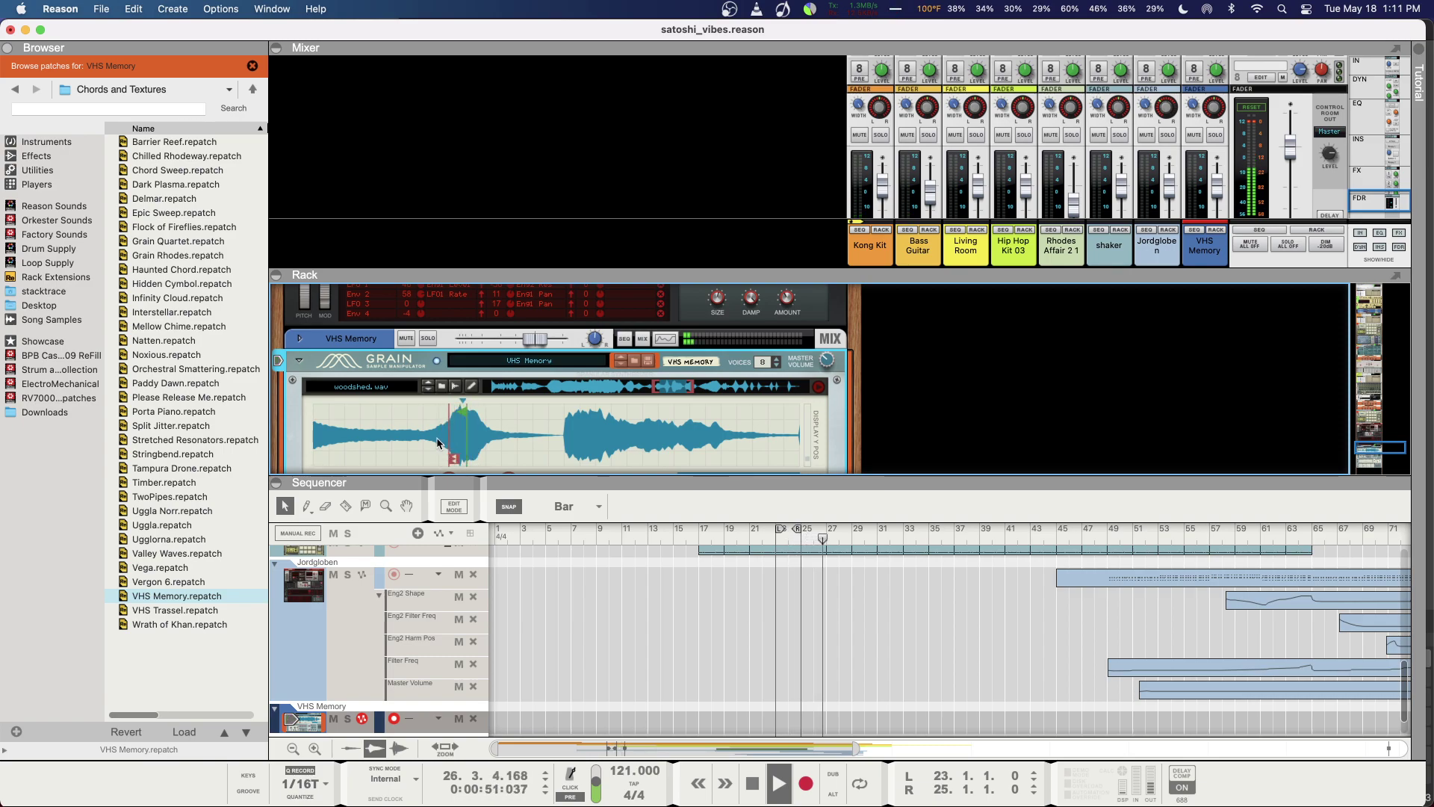
Step: Raise the BP 12dB filter frequency in Grain and adjust the sample's octave pitch
scroll(439, 446, down, 3)
scroll(439, 443, down, 5)
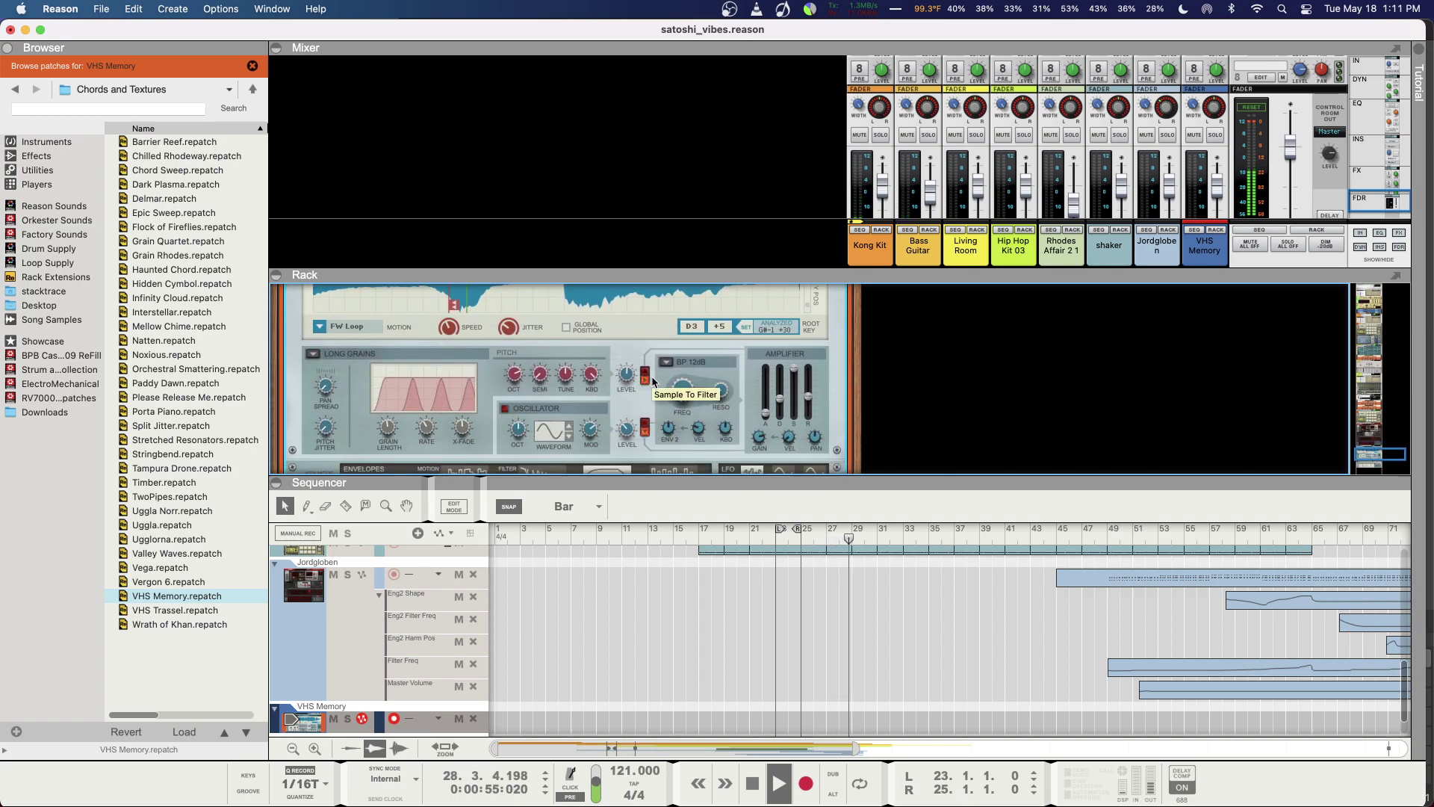
mouse_move(689, 396)
drag(689, 396, 691, 379)
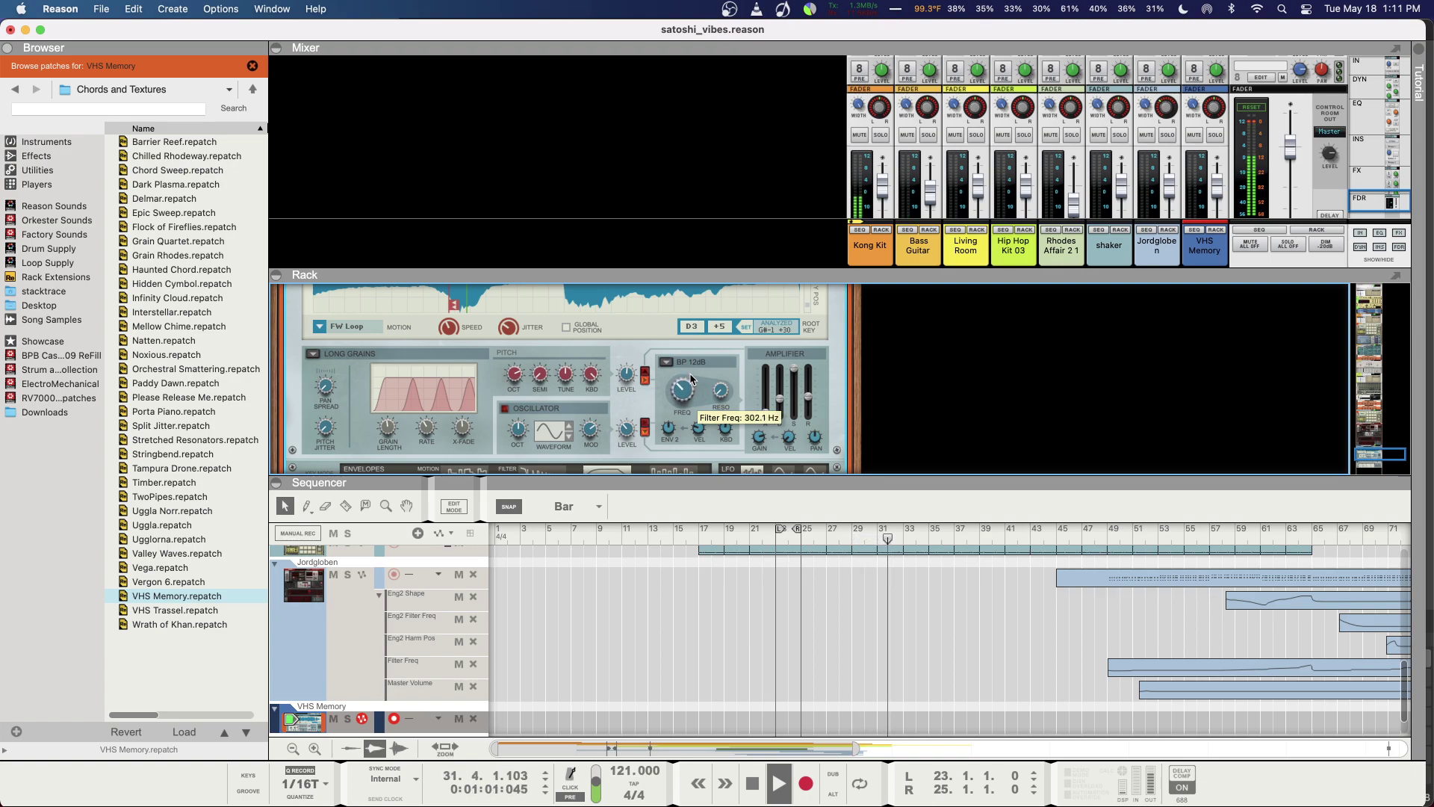
drag(690, 378, 684, 359)
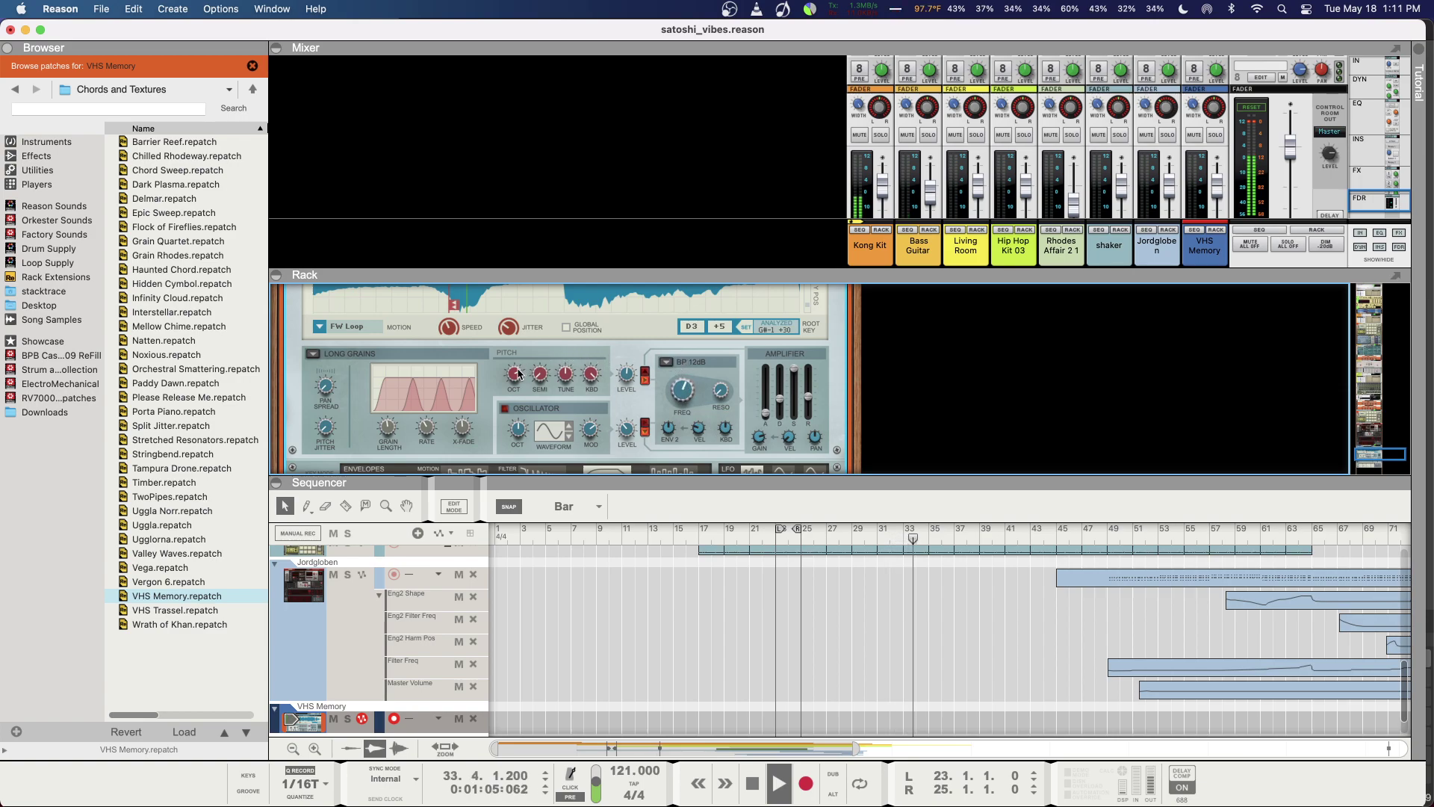
drag(516, 379, 515, 397)
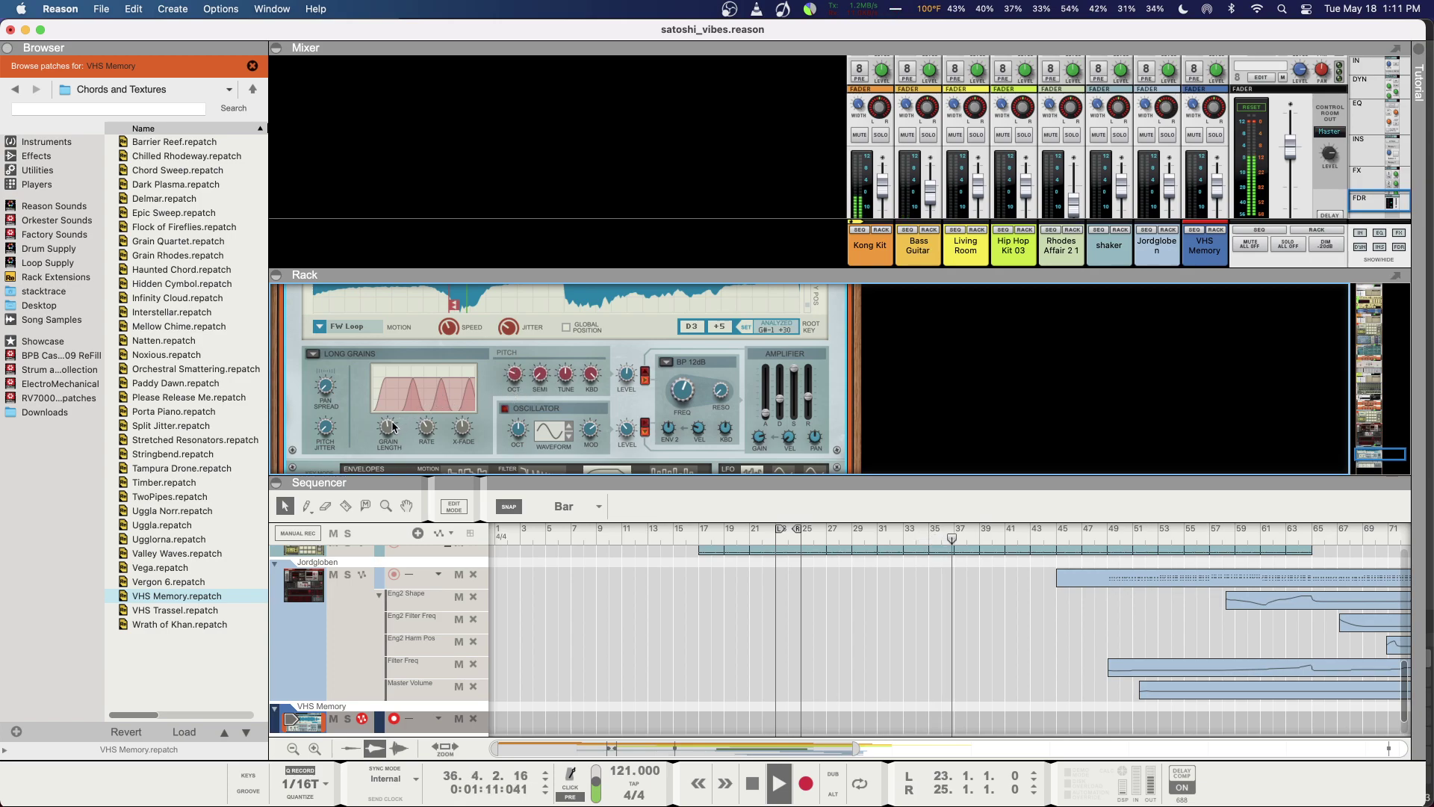
Step: Adjust the Long Grains pan spread and shorten the grain length, fine-tuning the filter frequency to match
drag(325, 386, 327, 351)
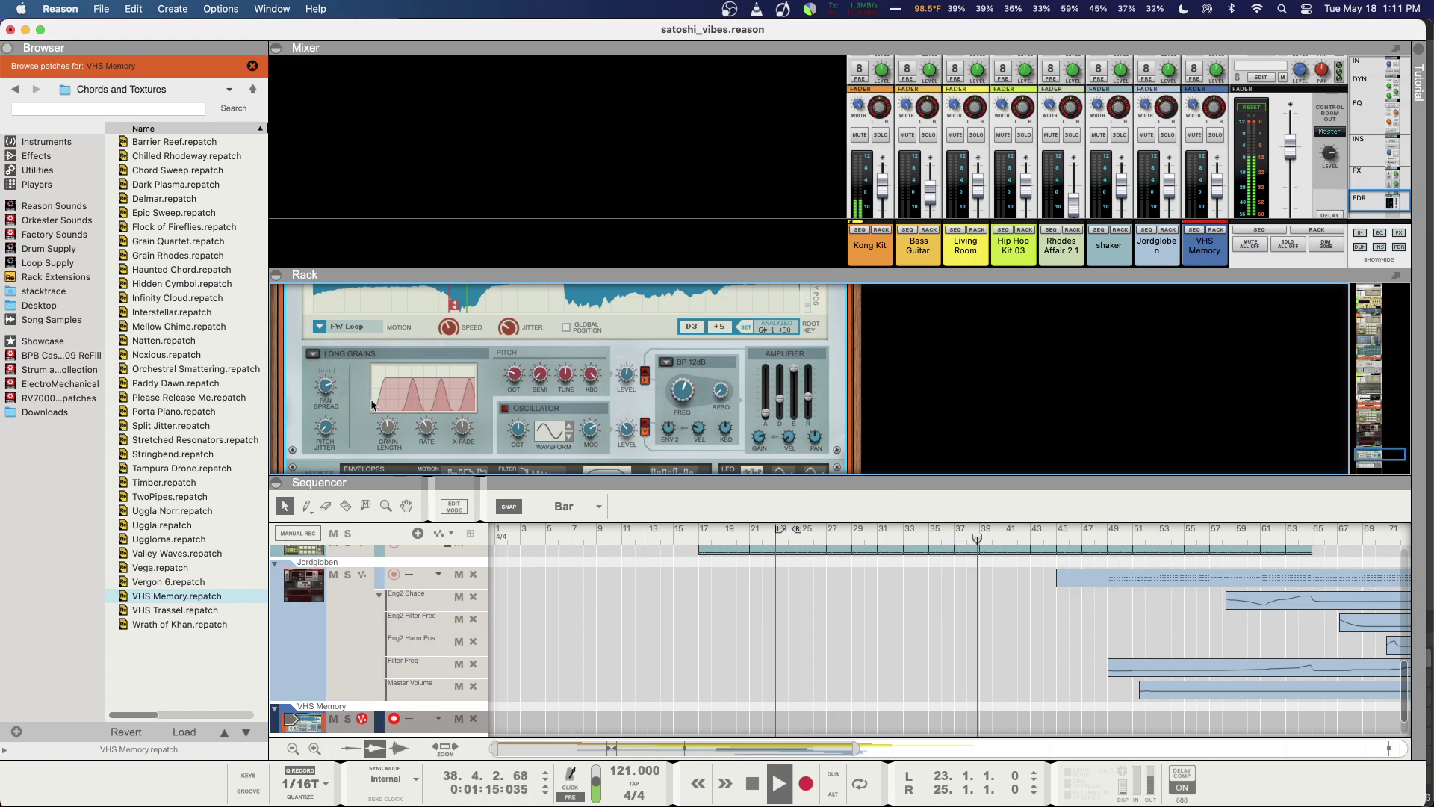
mouse_move(387, 429)
mouse_down()
mouse_move(392, 392)
mouse_move(369, 447)
mouse_up()
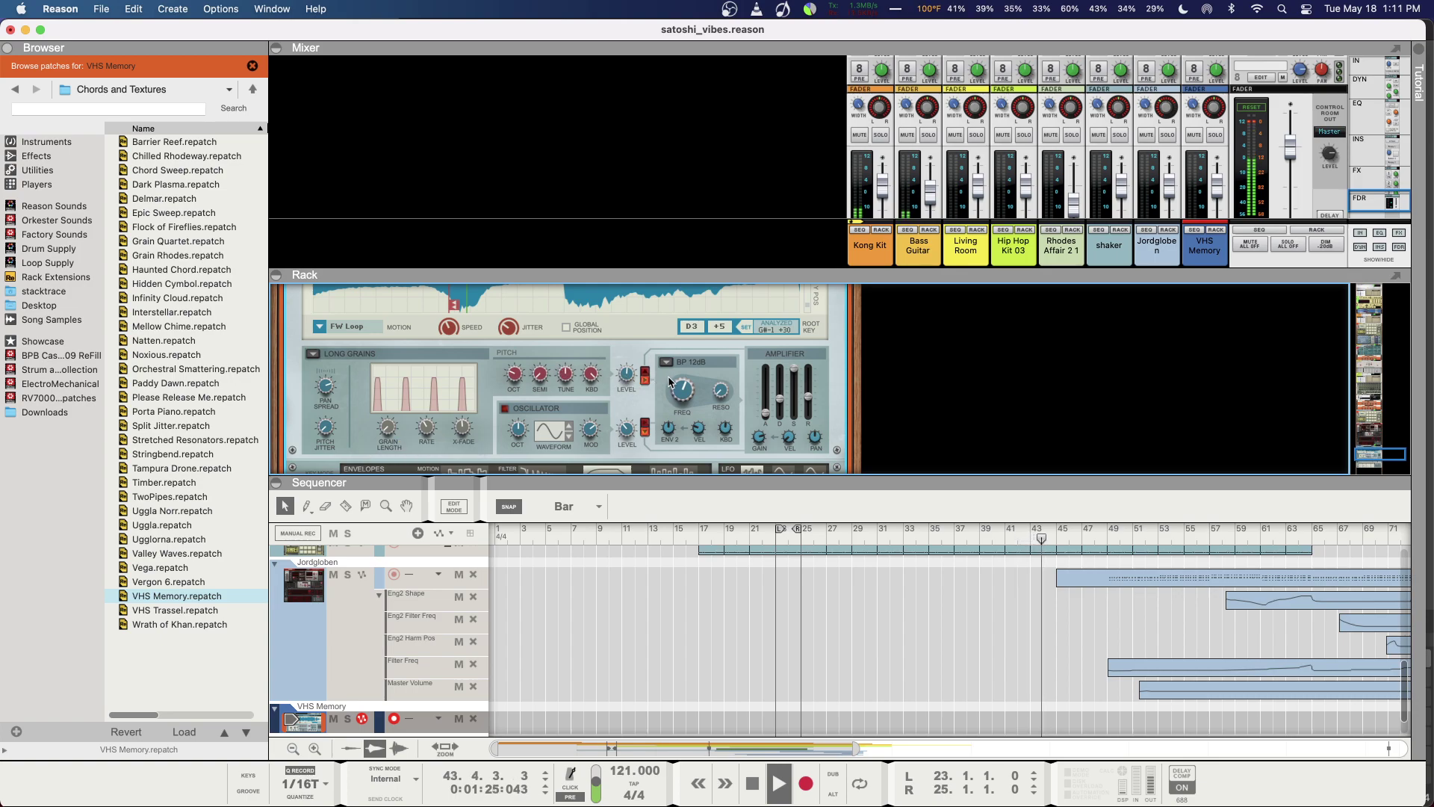
drag(678, 394, 666, 407)
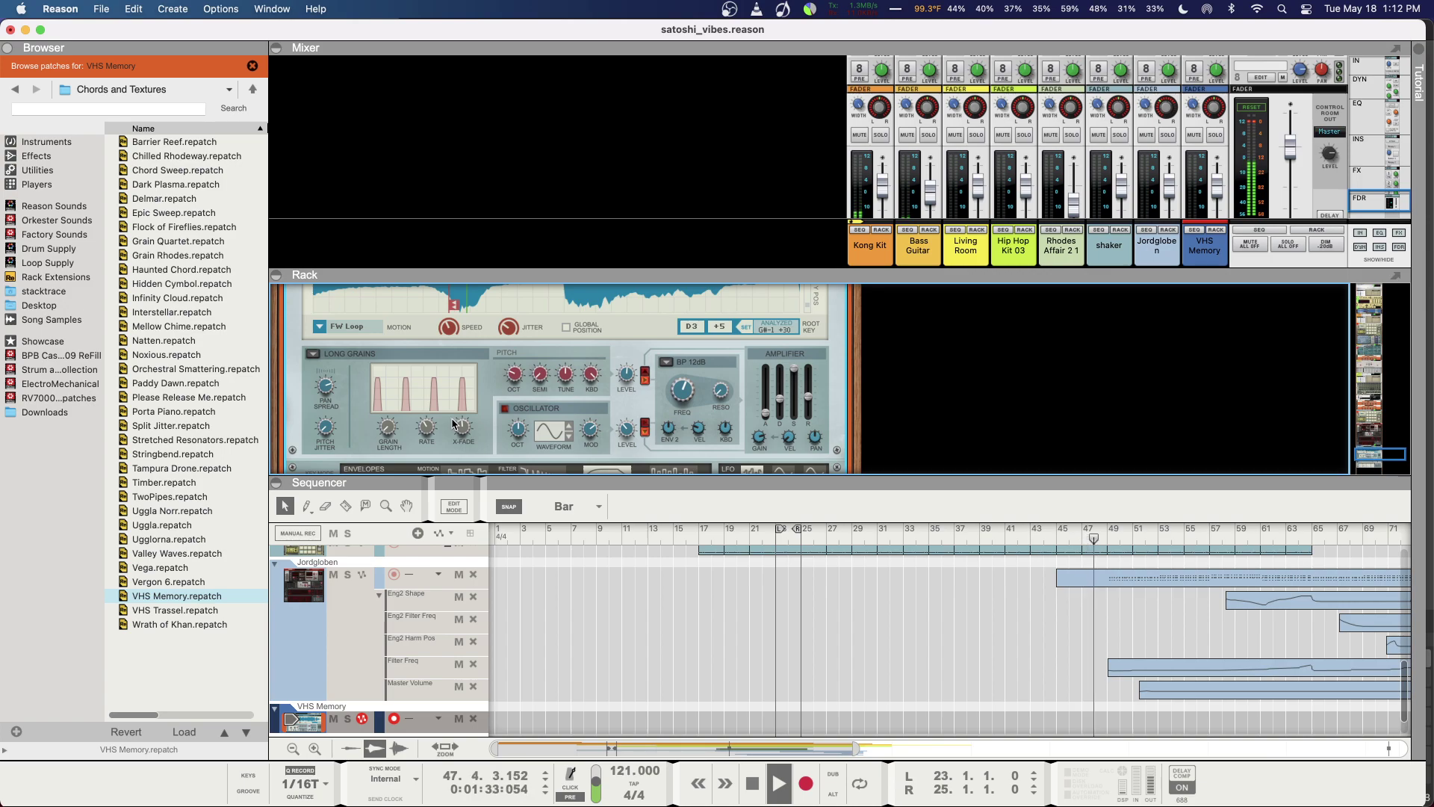
Step: Readjust Grain's master volume and change the speed of its FW Loop motion
scroll(452, 423, up, 5)
scroll(735, 326, up, 1)
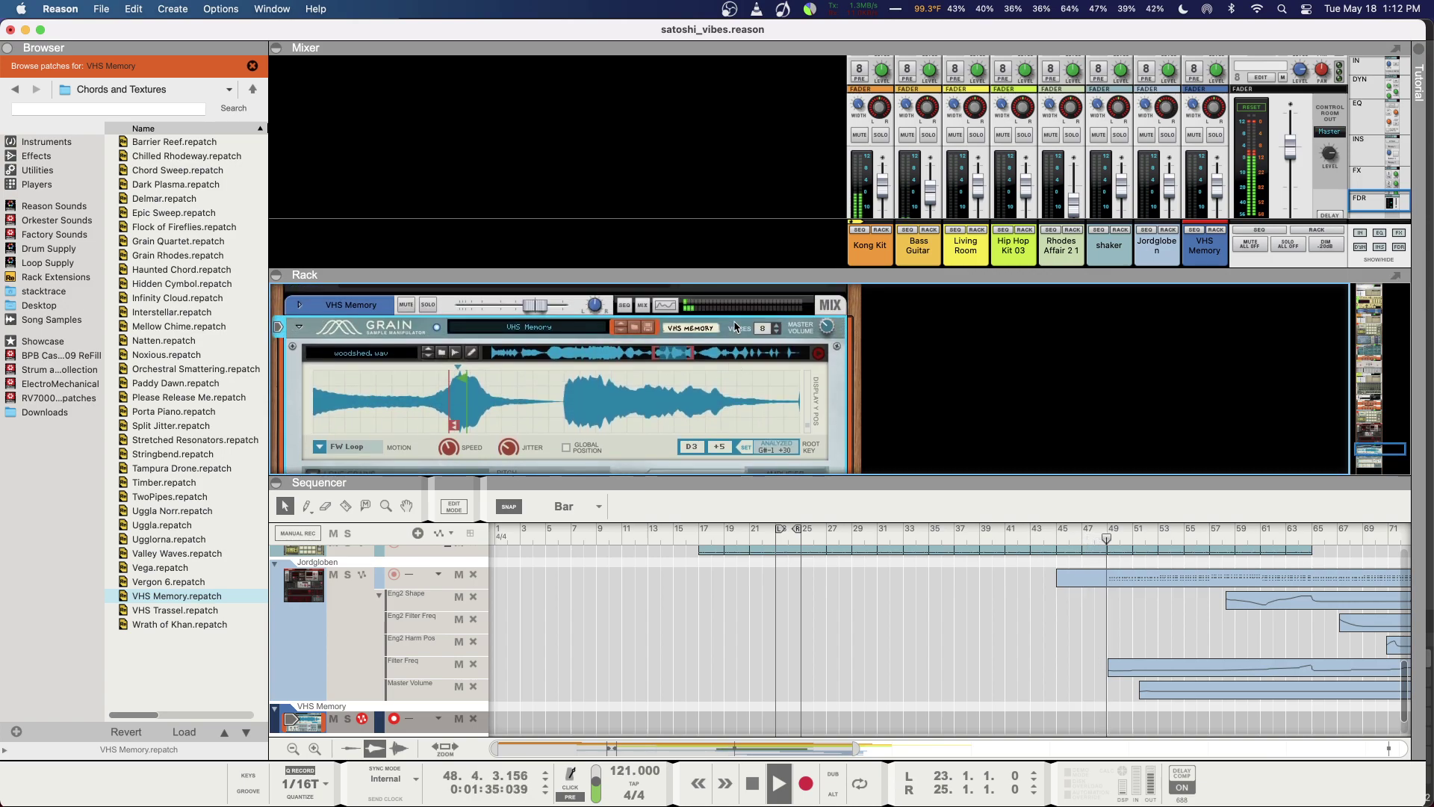
mouse_move(828, 326)
drag(827, 327, 827, 323)
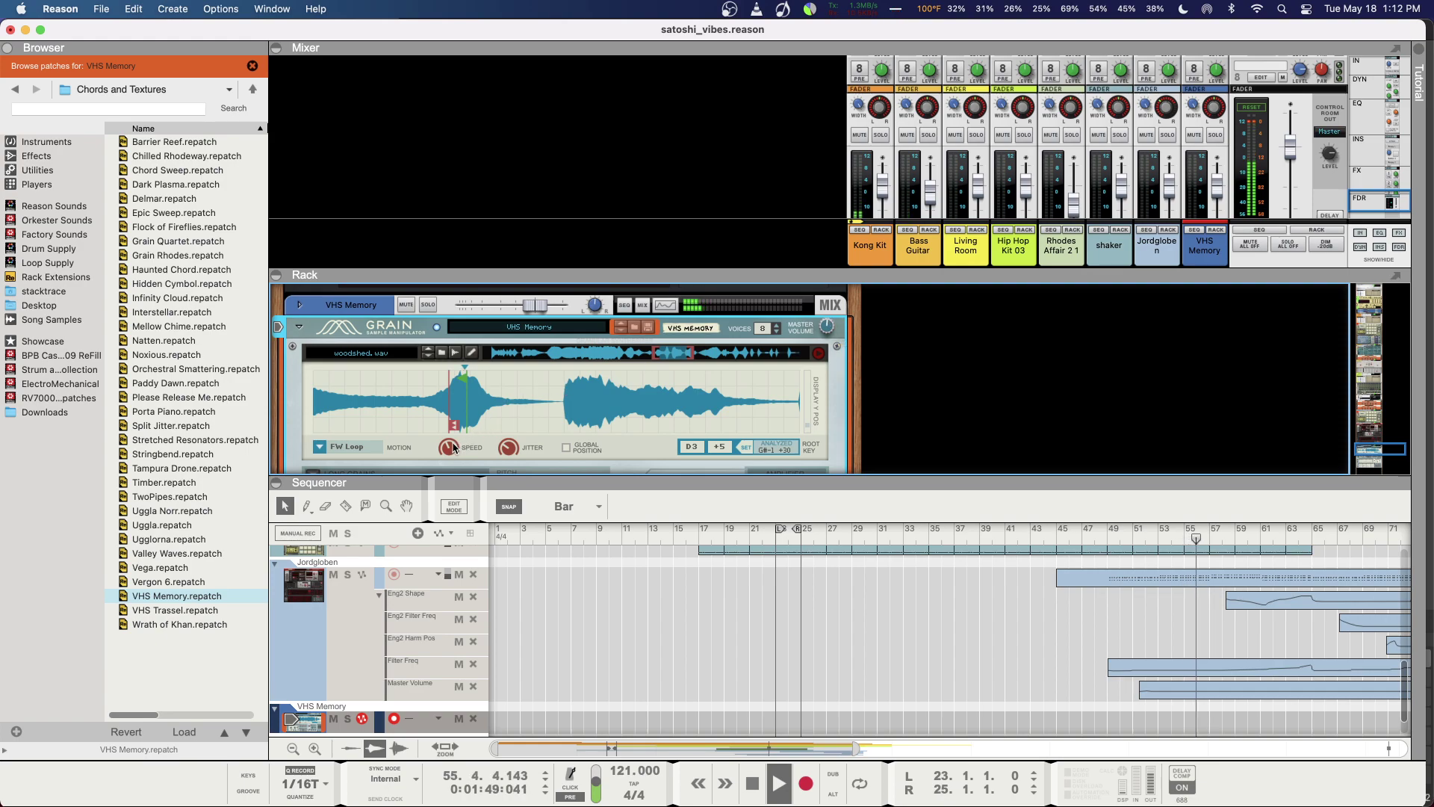
drag(453, 446, 419, 449)
Step: Set Grain's master volume to -5.0 dB and lower the Long Grains rate-spacing to 15.6 %
scroll(411, 447, down, 5)
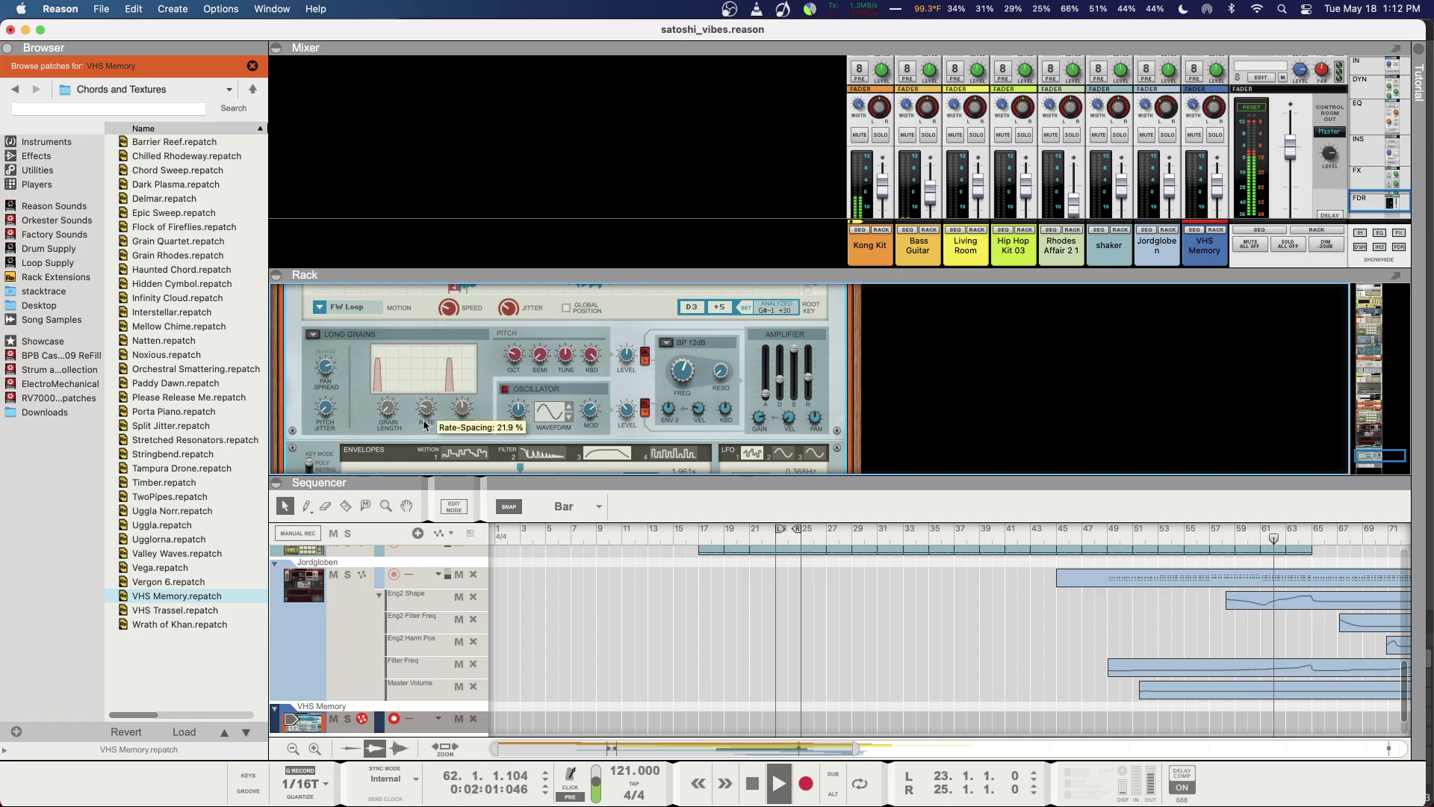
scroll(512, 389, up, 1)
scroll(512, 389, up, 6)
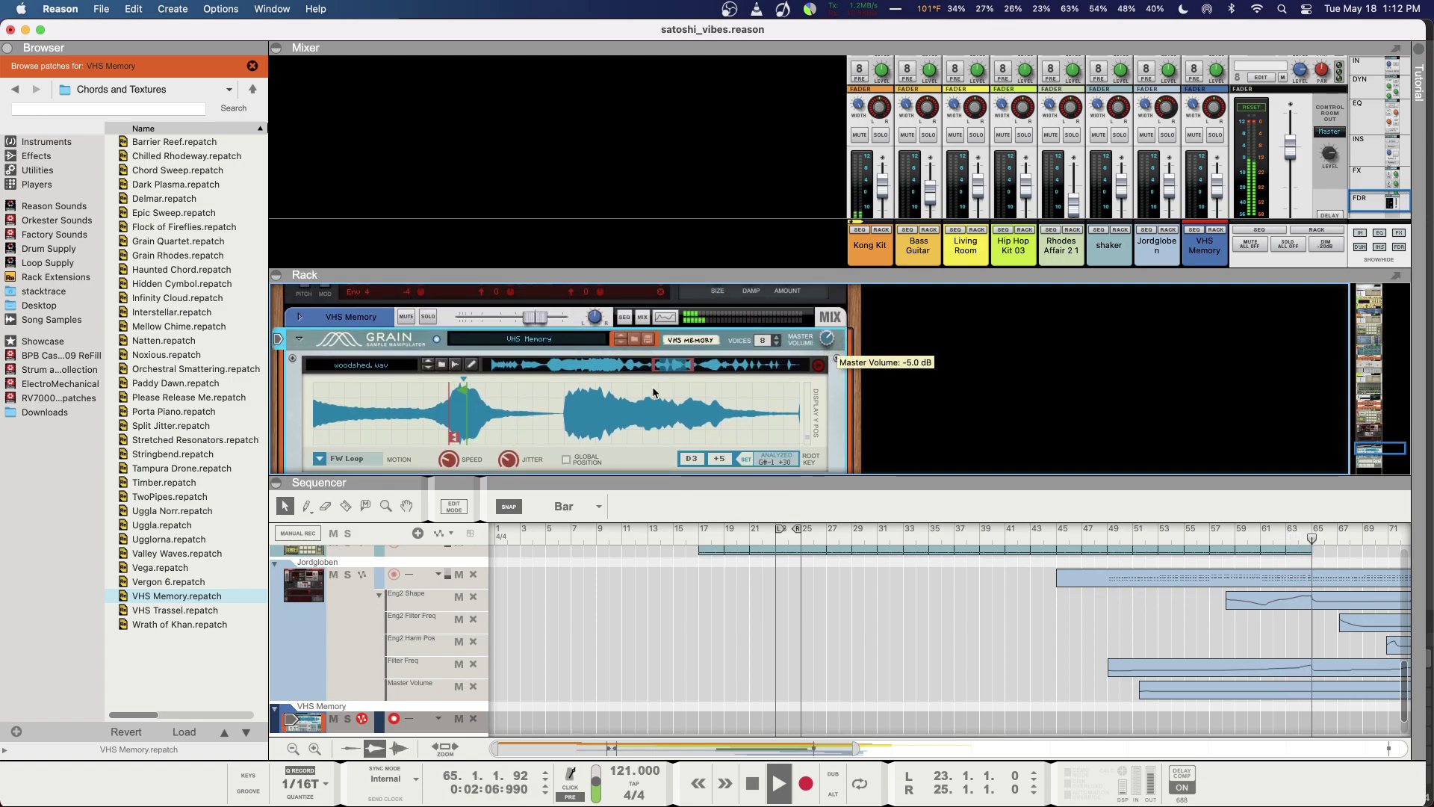
scroll(581, 416, down, 4)
scroll(581, 413, down, 4)
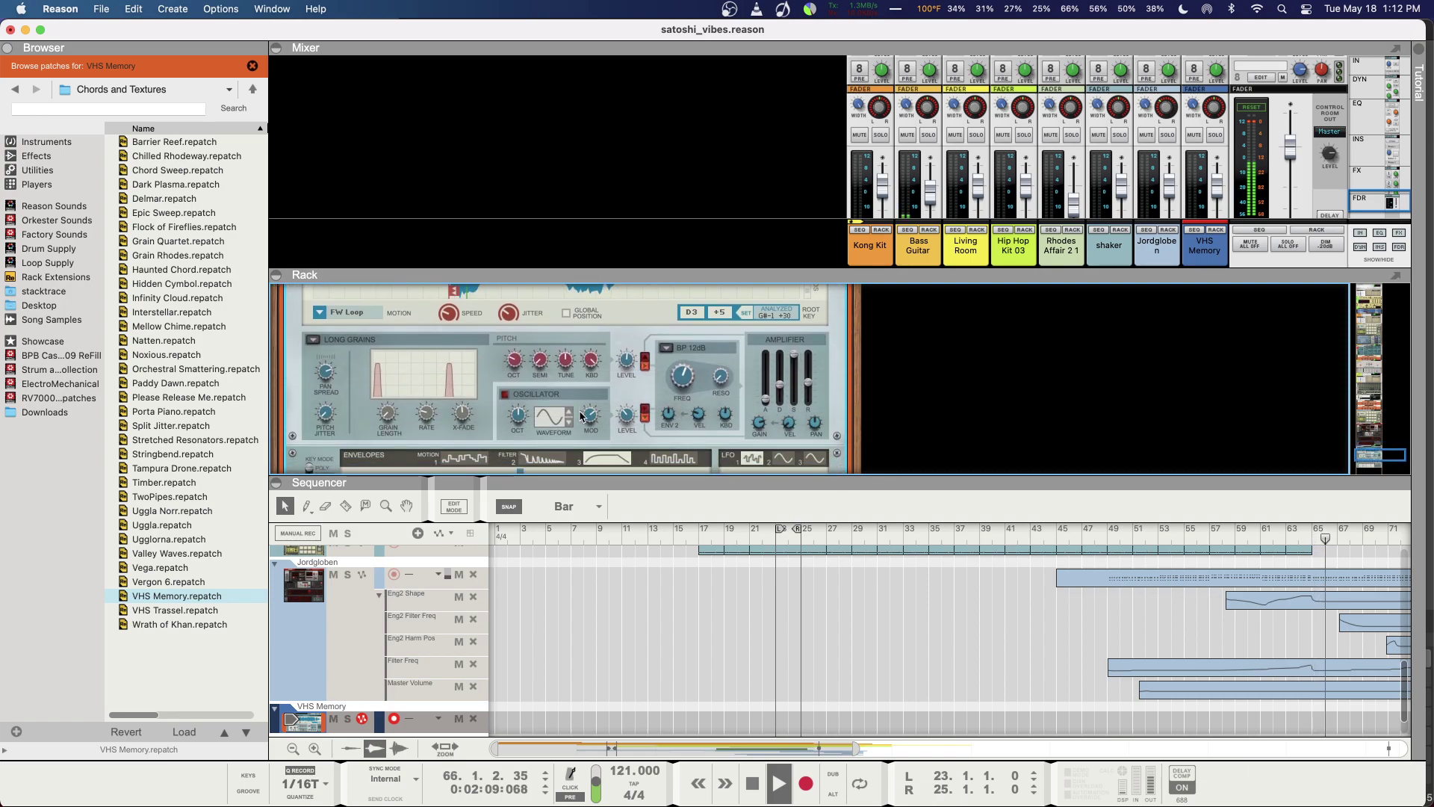
mouse_move(429, 420)
scroll(428, 422, down, 3)
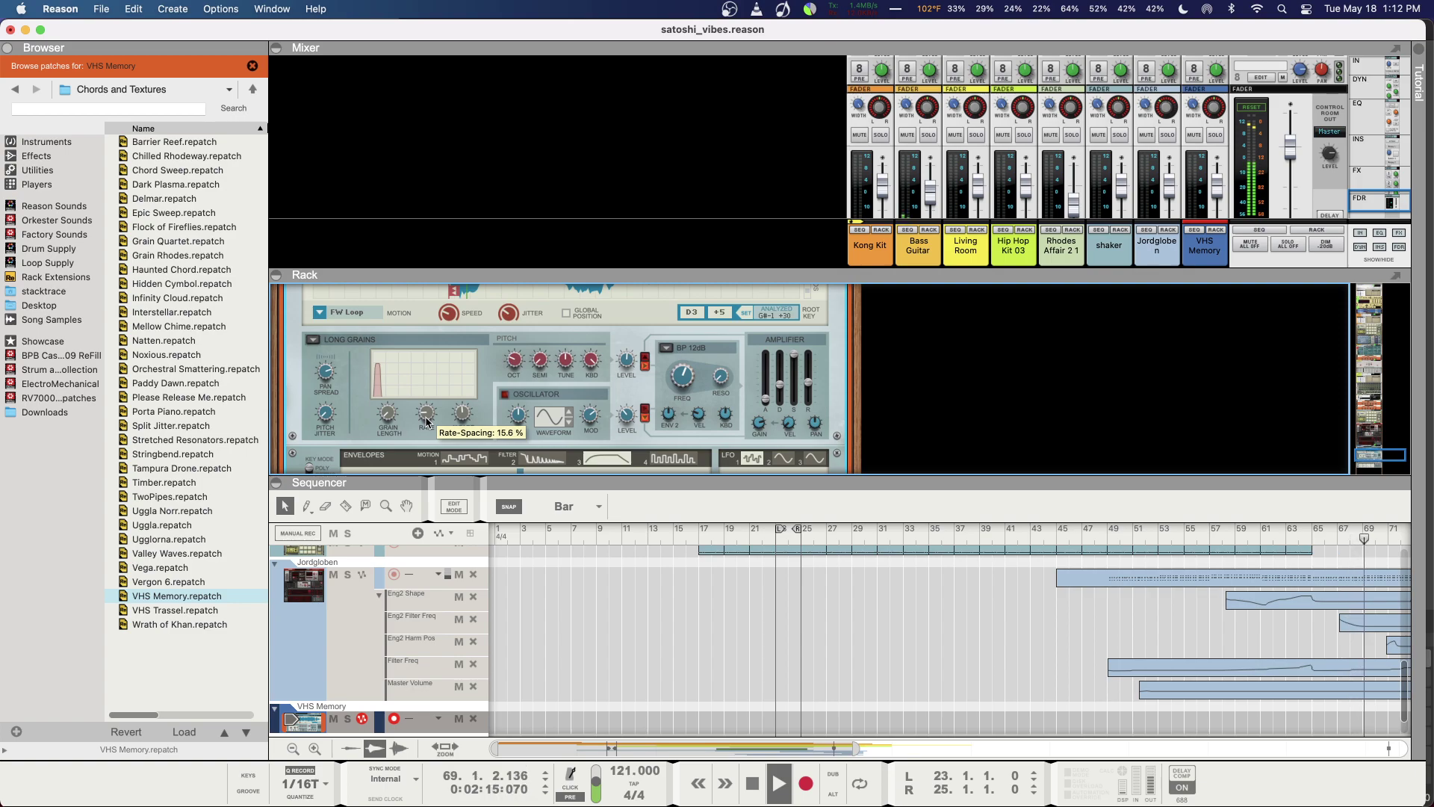
Step: Replay the song from the start while setting the rate-spacing to 34.4 % and tweaking the grain length and crossfade
double_click(754, 790)
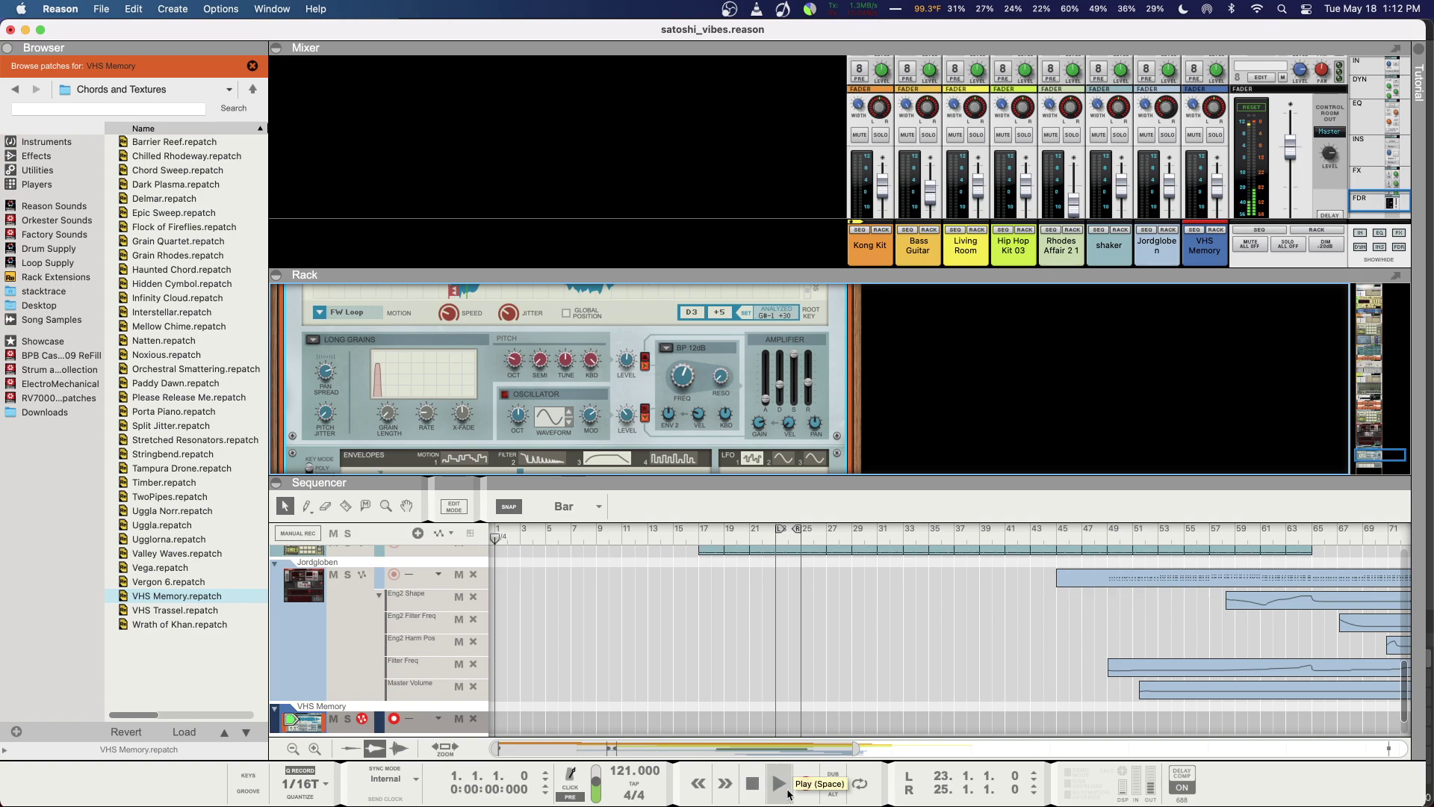
click(779, 784)
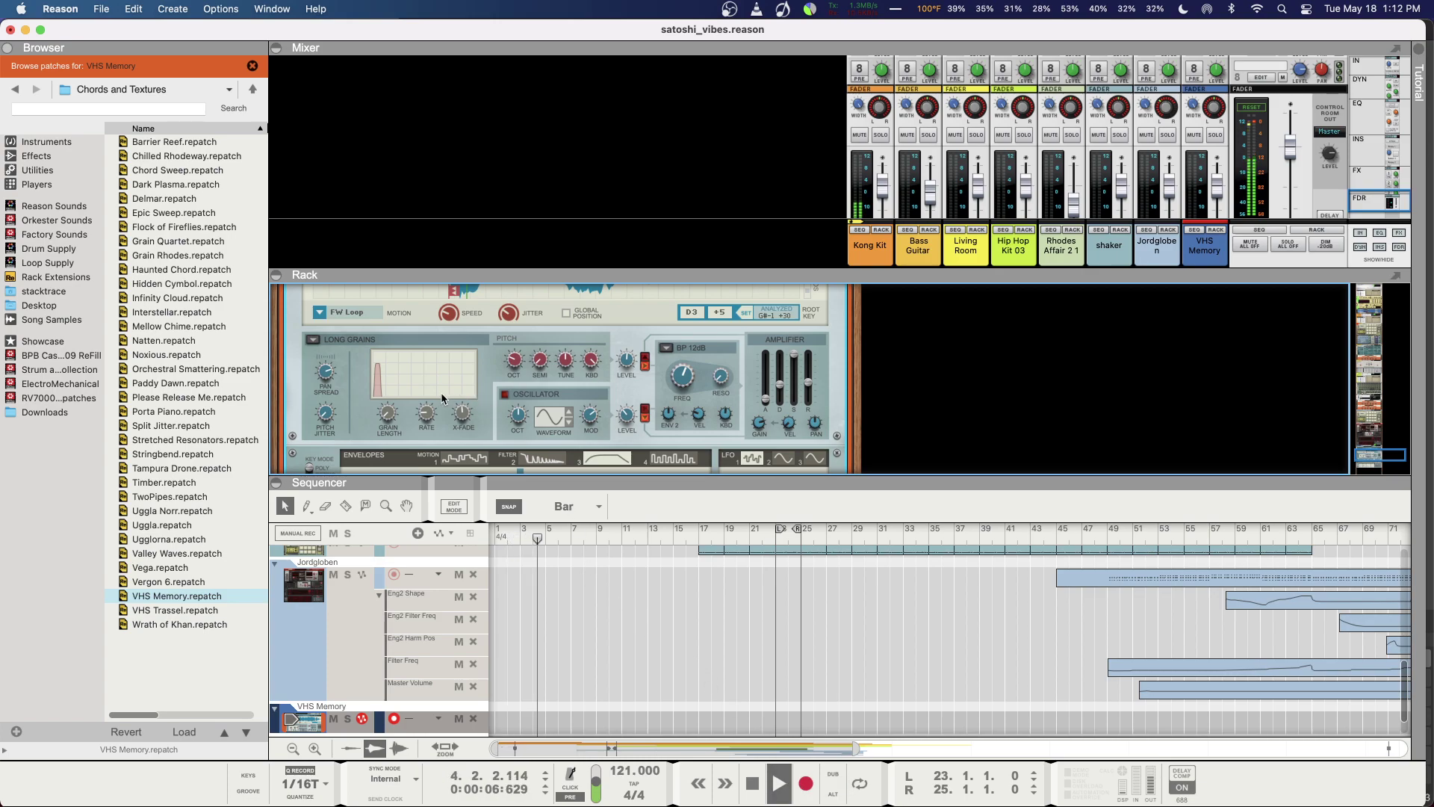
mouse_move(428, 421)
mouse_down()
mouse_move(437, 370)
mouse_move(423, 407)
mouse_up()
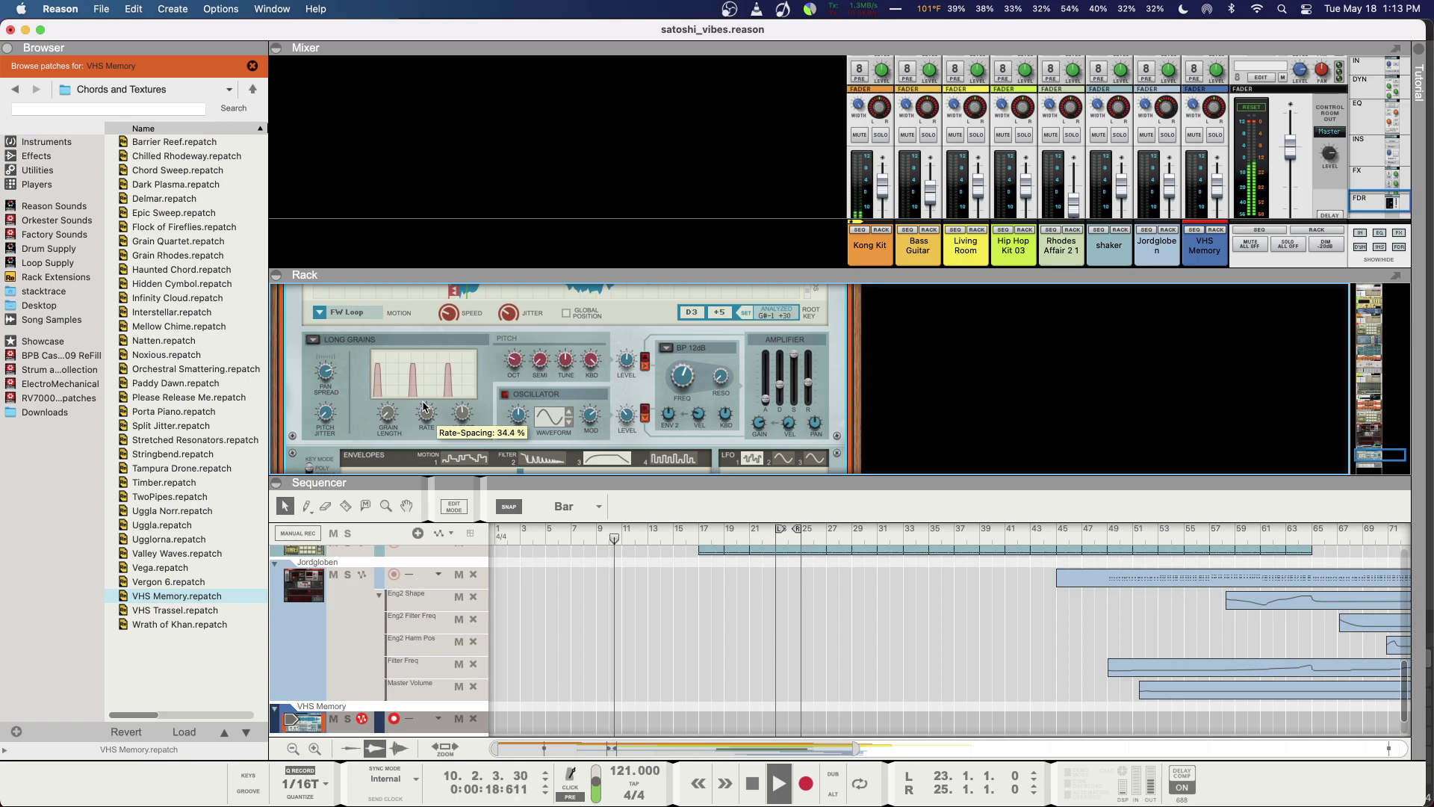
mouse_move(387, 416)
mouse_down()
mouse_move(388, 385)
mouse_move(373, 428)
mouse_up()
mouse_move(462, 413)
mouse_down()
mouse_move(456, 460)
mouse_move(464, 405)
mouse_up()
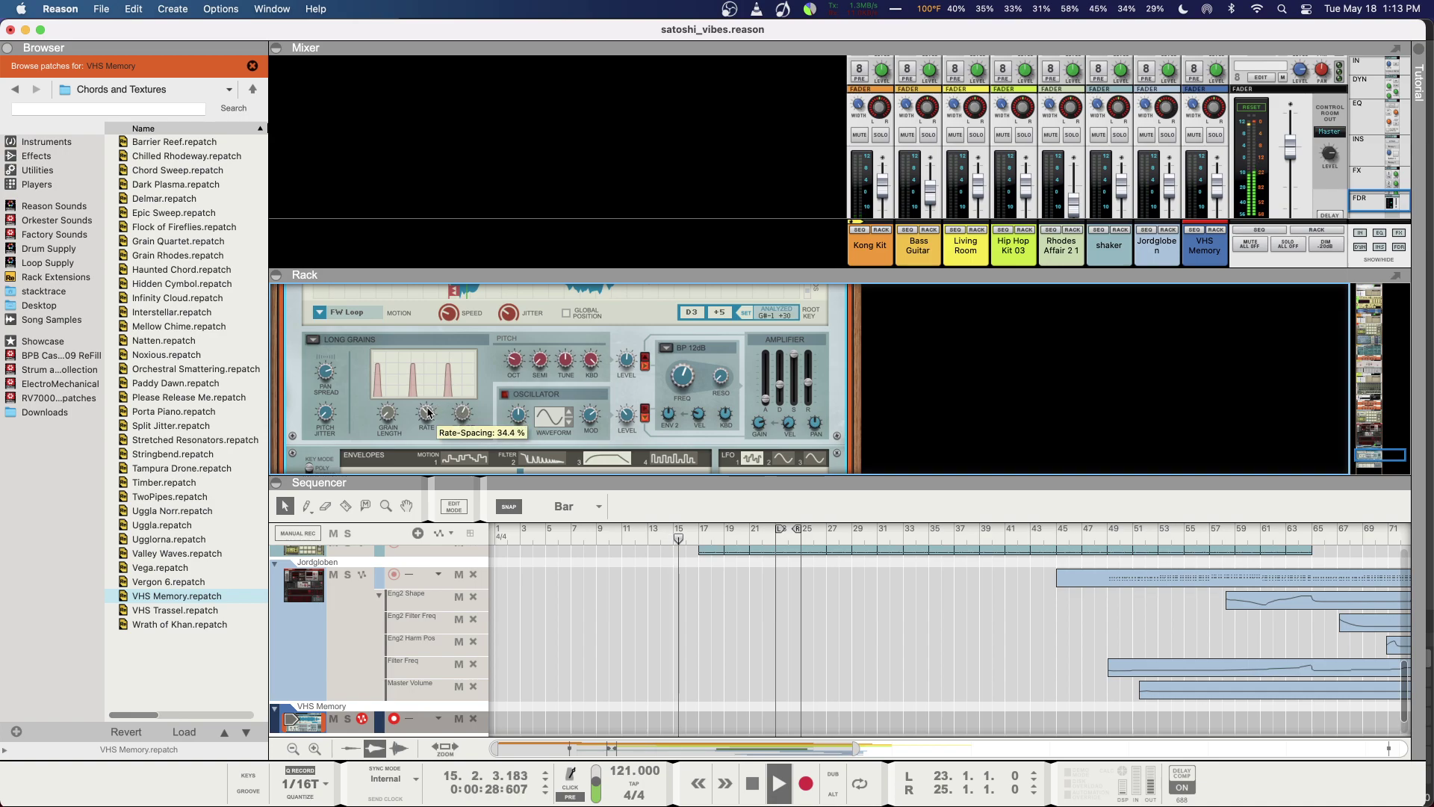
Step: Lower the Long Grains rate-spacing again and set Grain's octave pitch to 0
drag(428, 415, 422, 422)
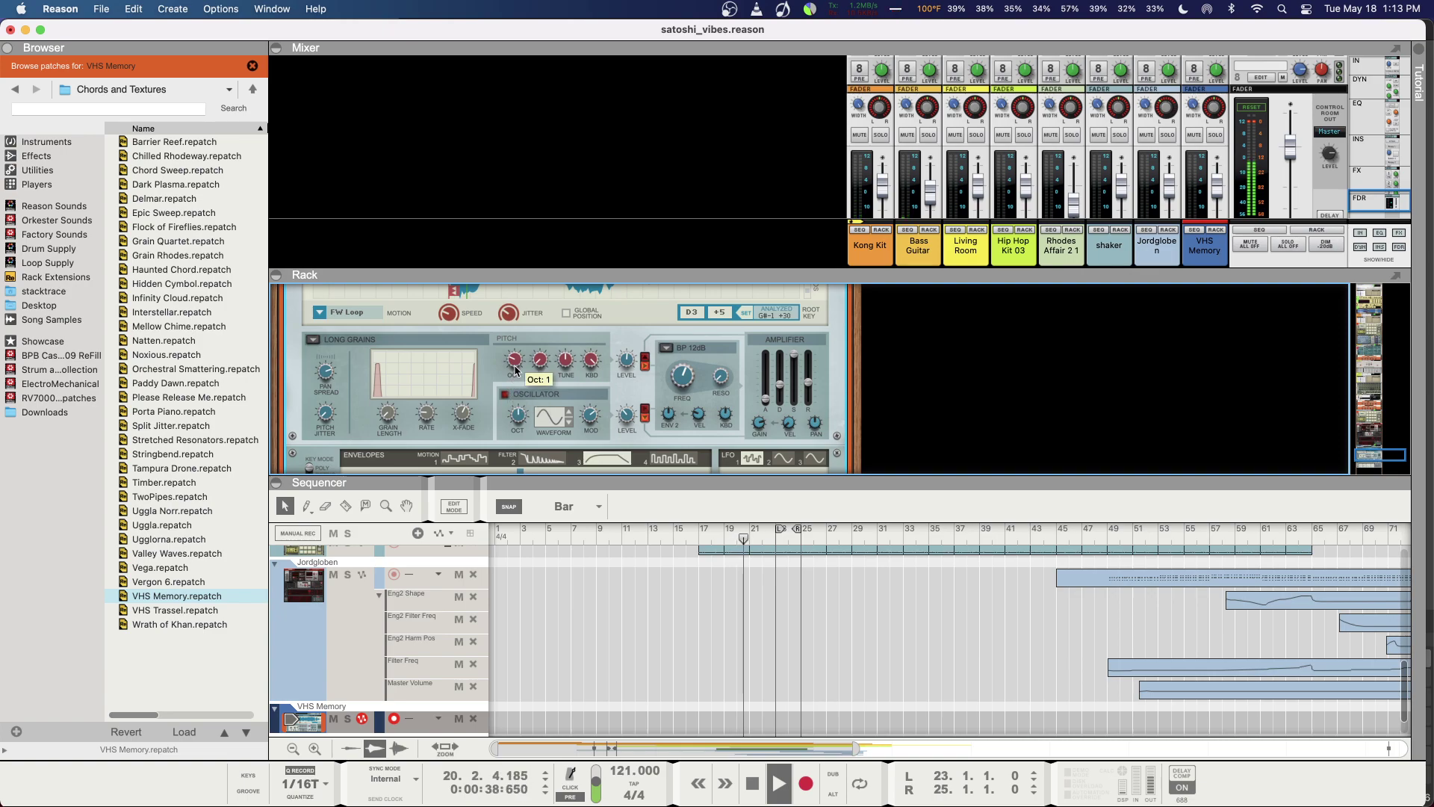
drag(515, 369, 512, 382)
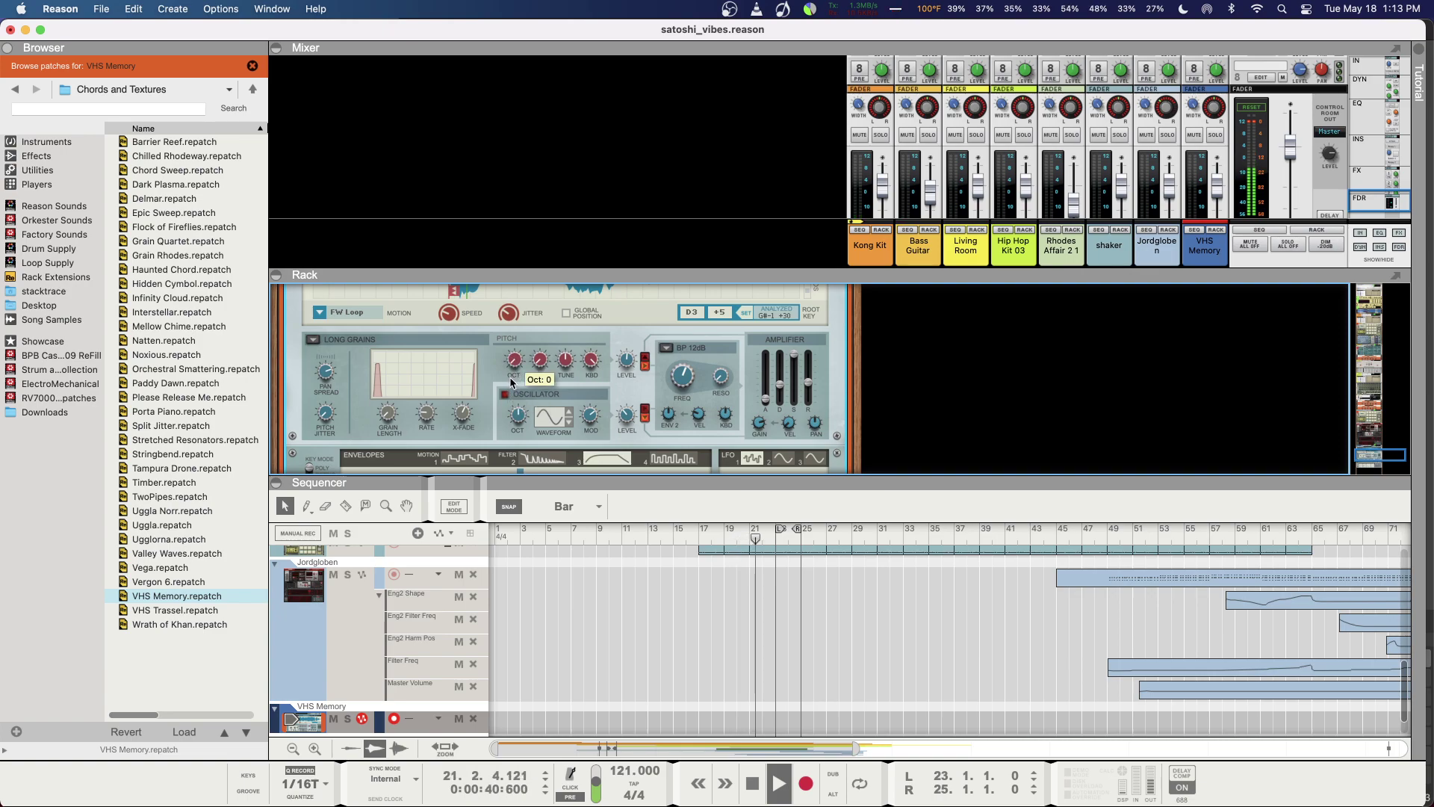
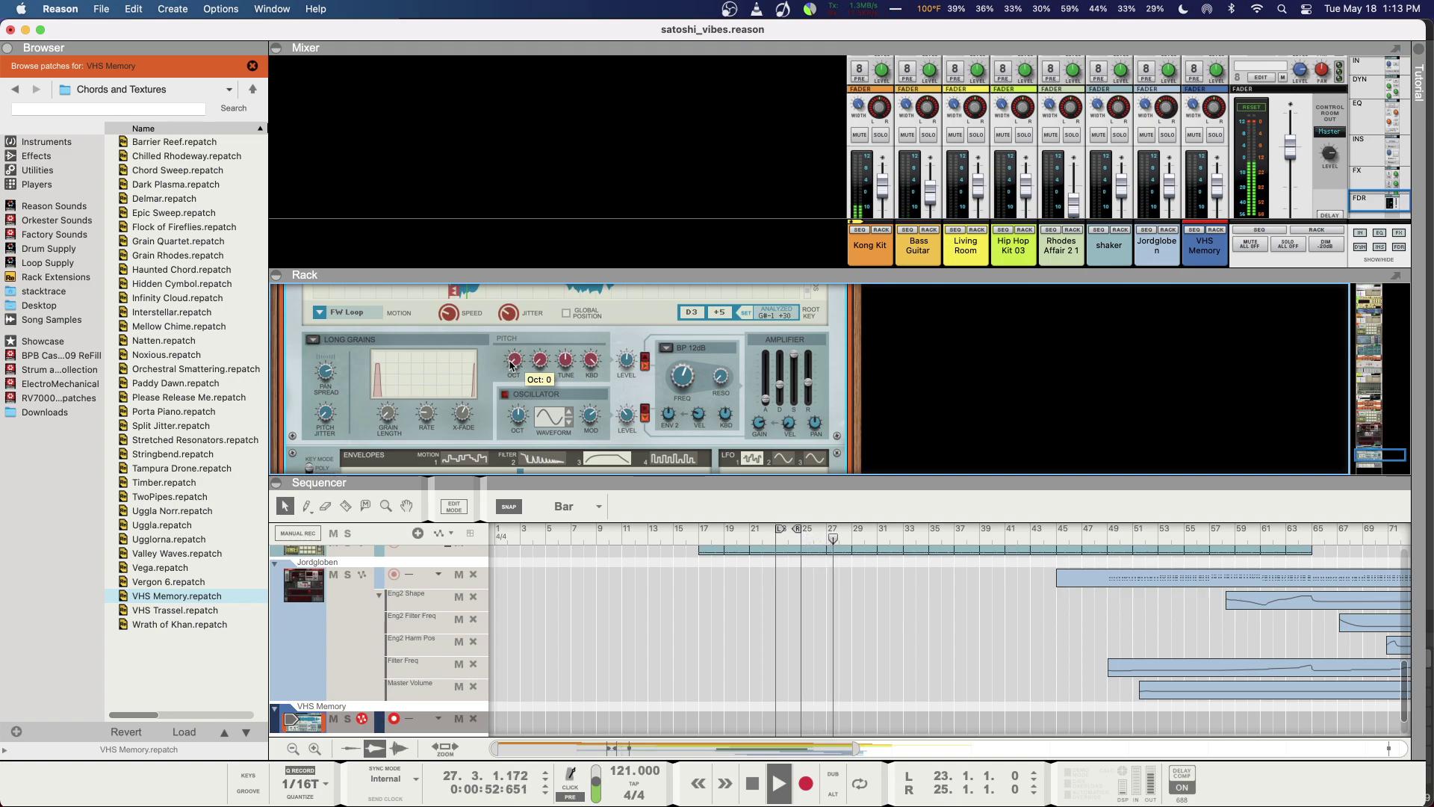
drag(511, 361, 512, 354)
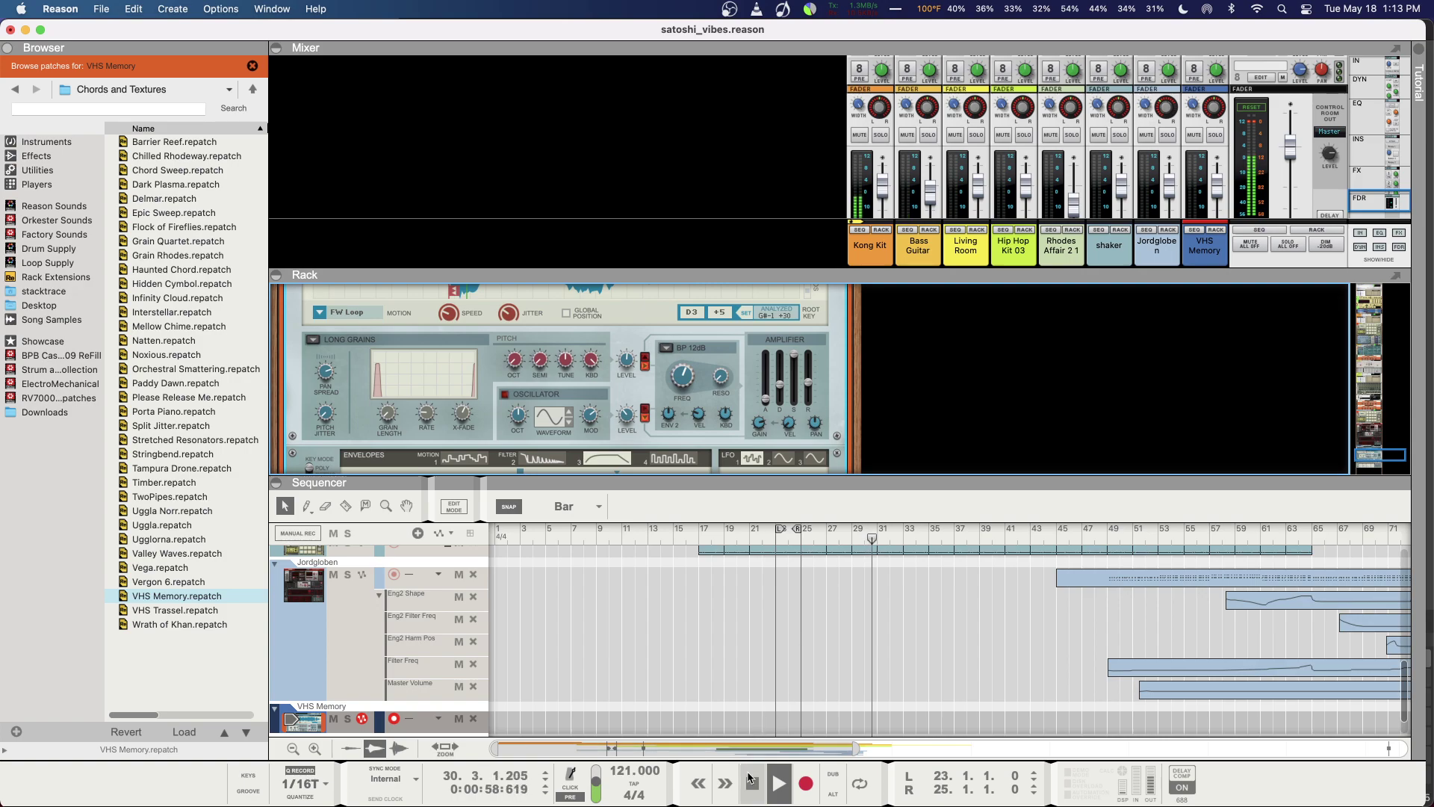
Step: Record onto the VHS Memory track from the song start while automating Grain's octave pitch and filter frequency
double_click(751, 779)
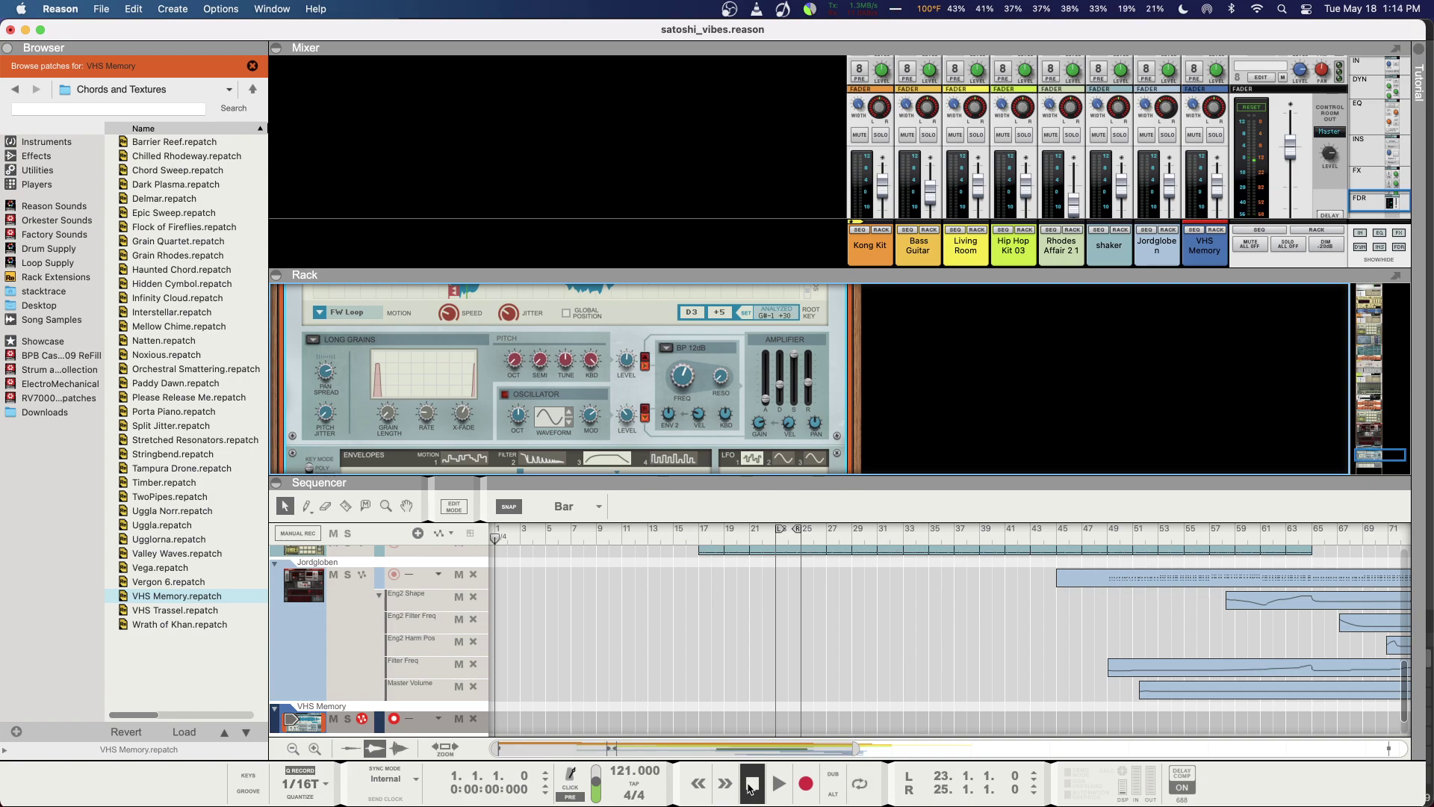
click(805, 784)
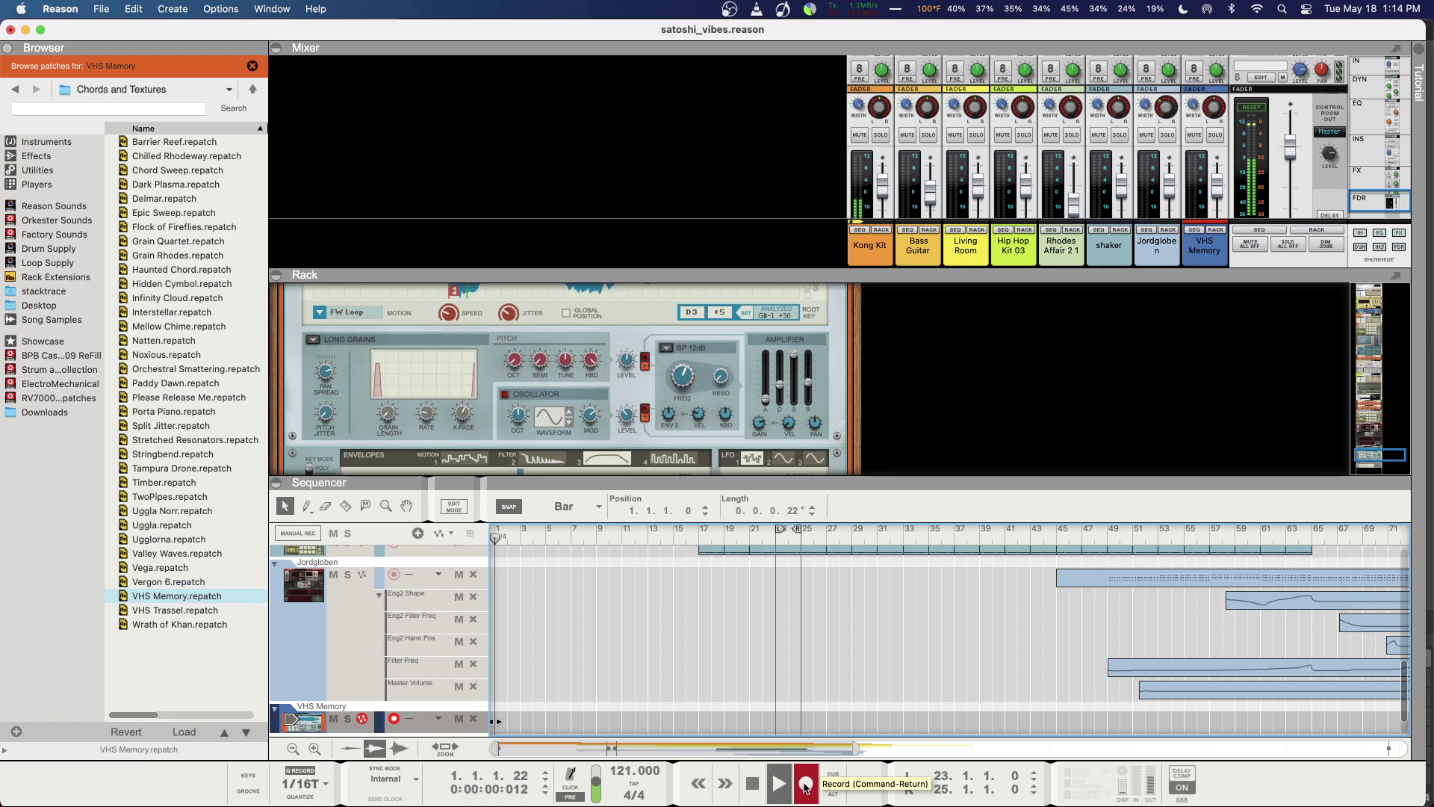
click(513, 366)
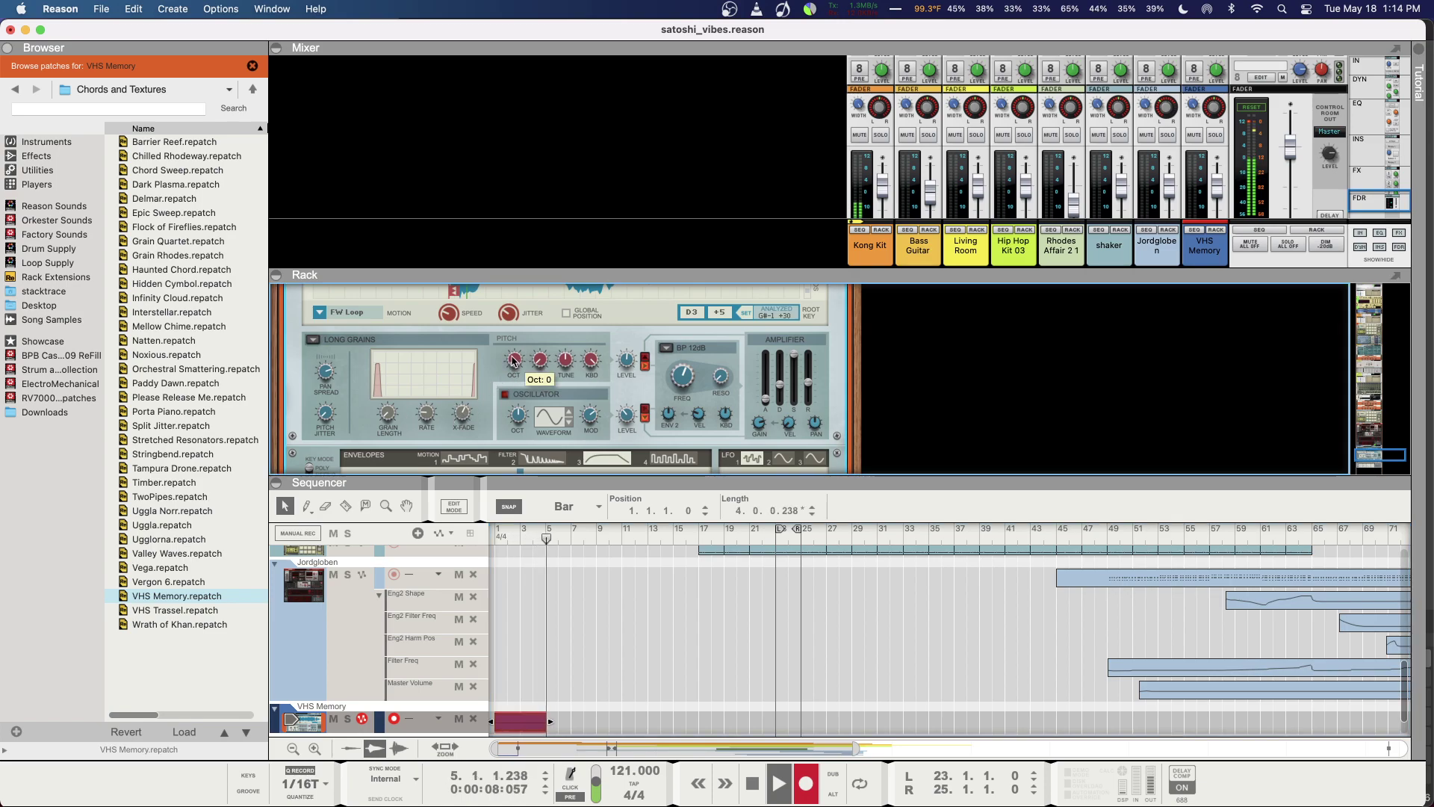
drag(512, 354, 510, 364)
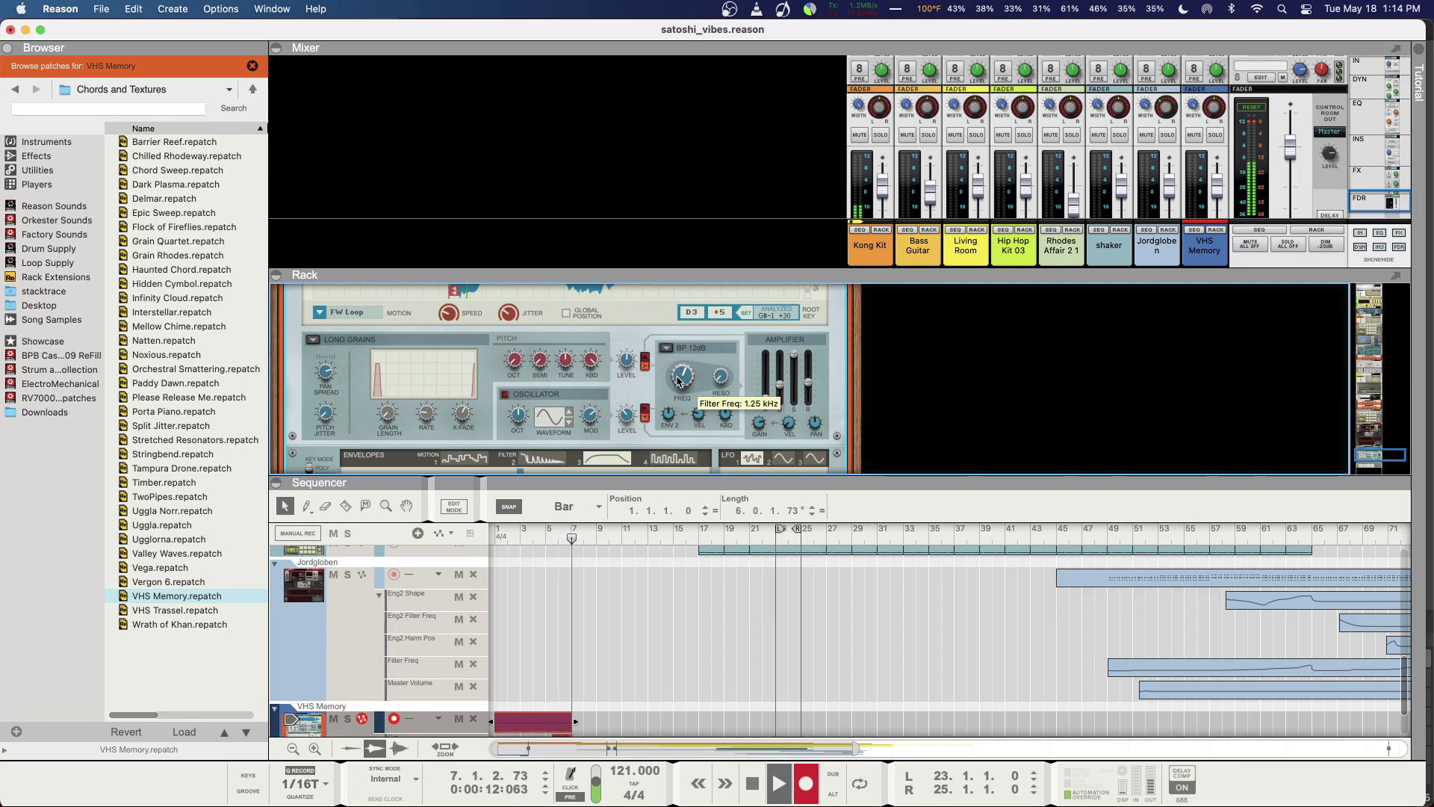
drag(673, 394, 669, 371)
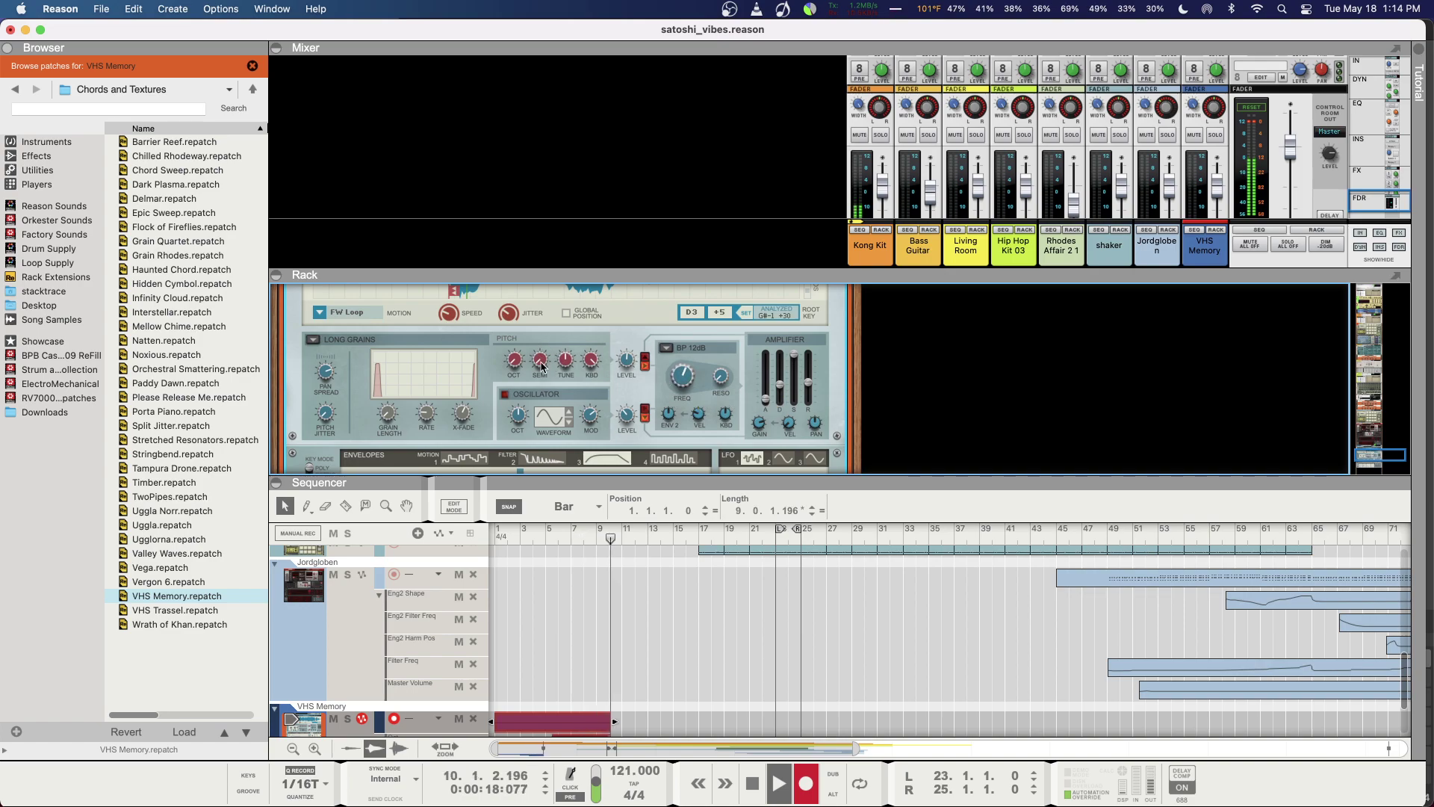
Step: Record further automation of Grain's semitone and octave pitch plus the Long Grains grain length
mouse_move(542, 357)
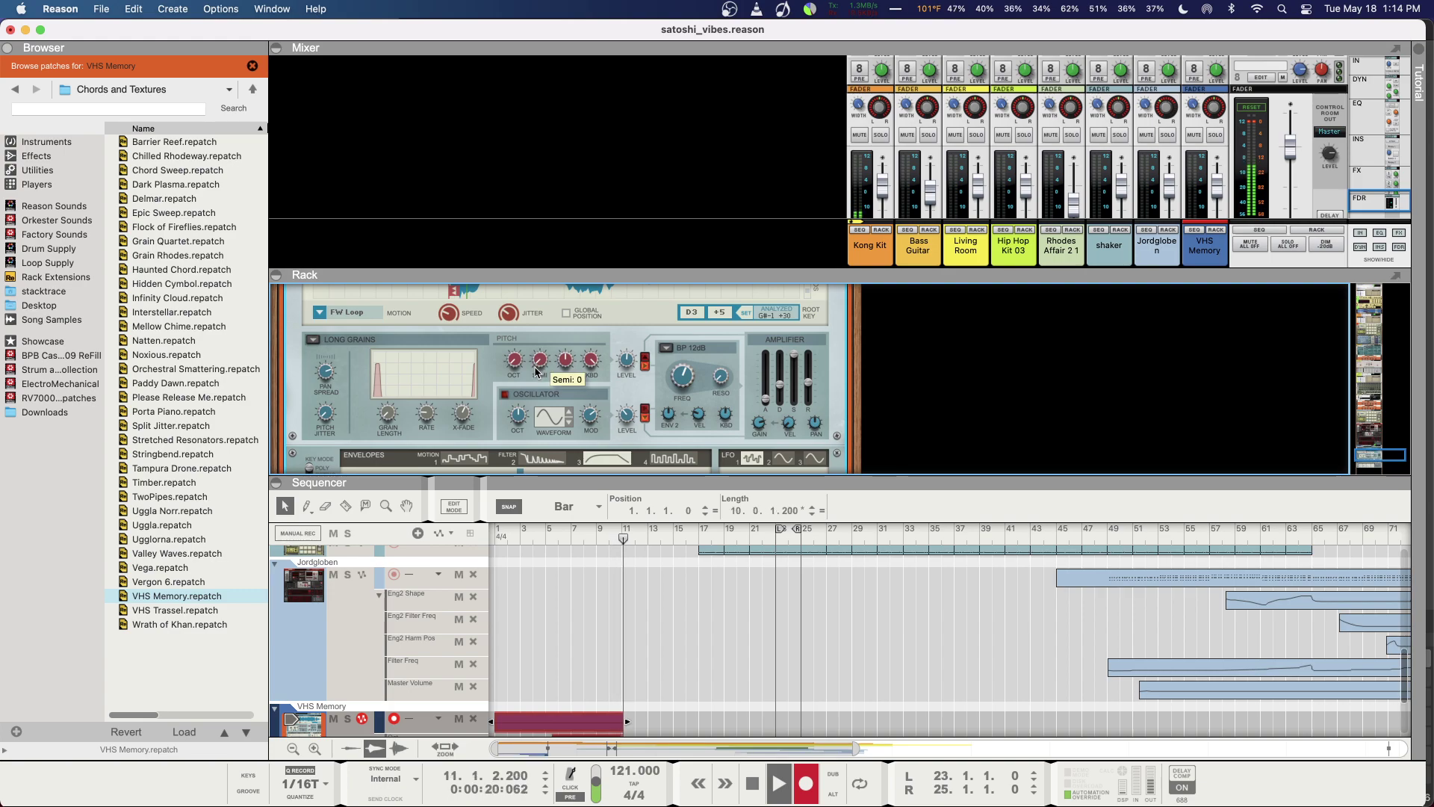
drag(514, 364, 508, 368)
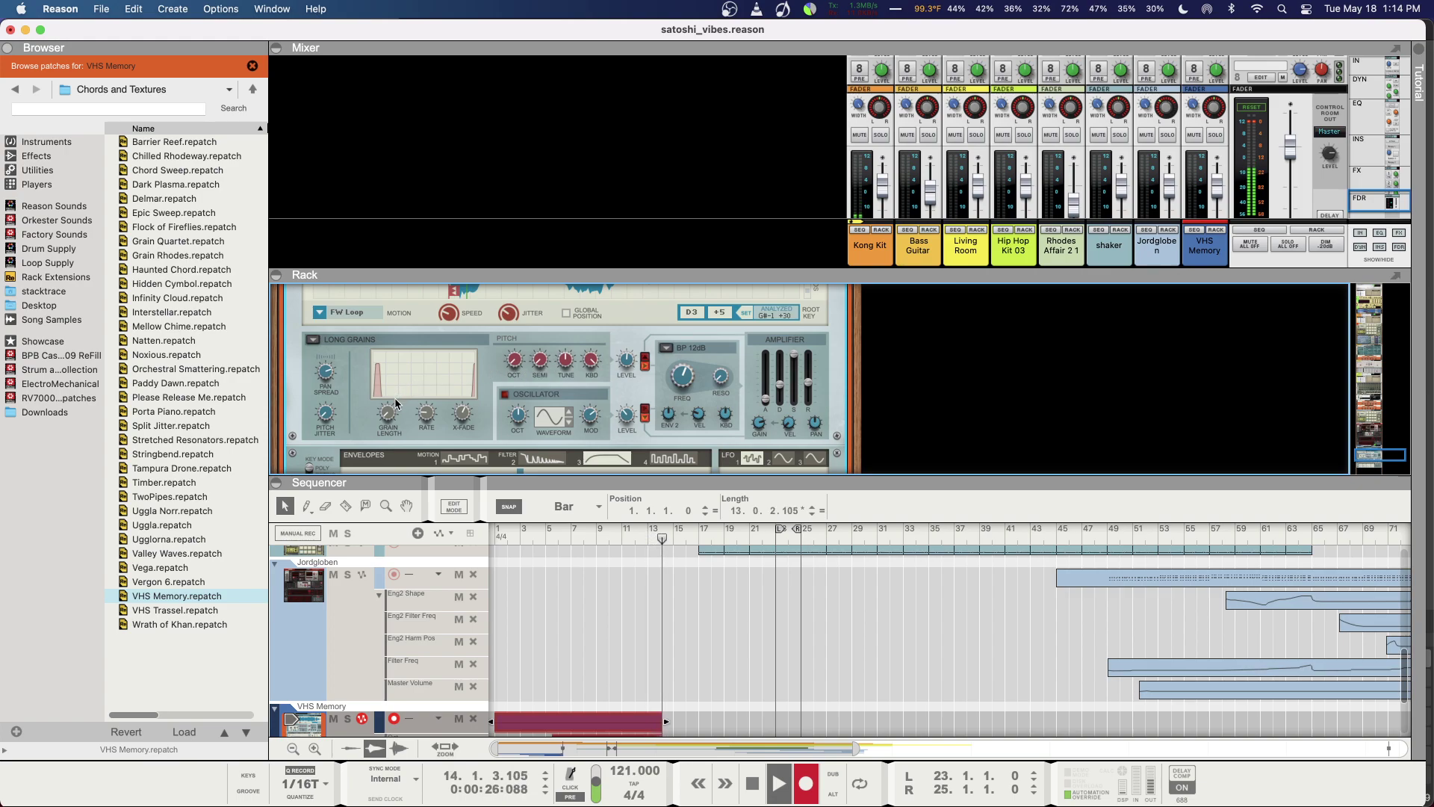
mouse_move(391, 411)
mouse_move(390, 411)
mouse_down()
mouse_move(390, 399)
mouse_move(385, 415)
mouse_up()
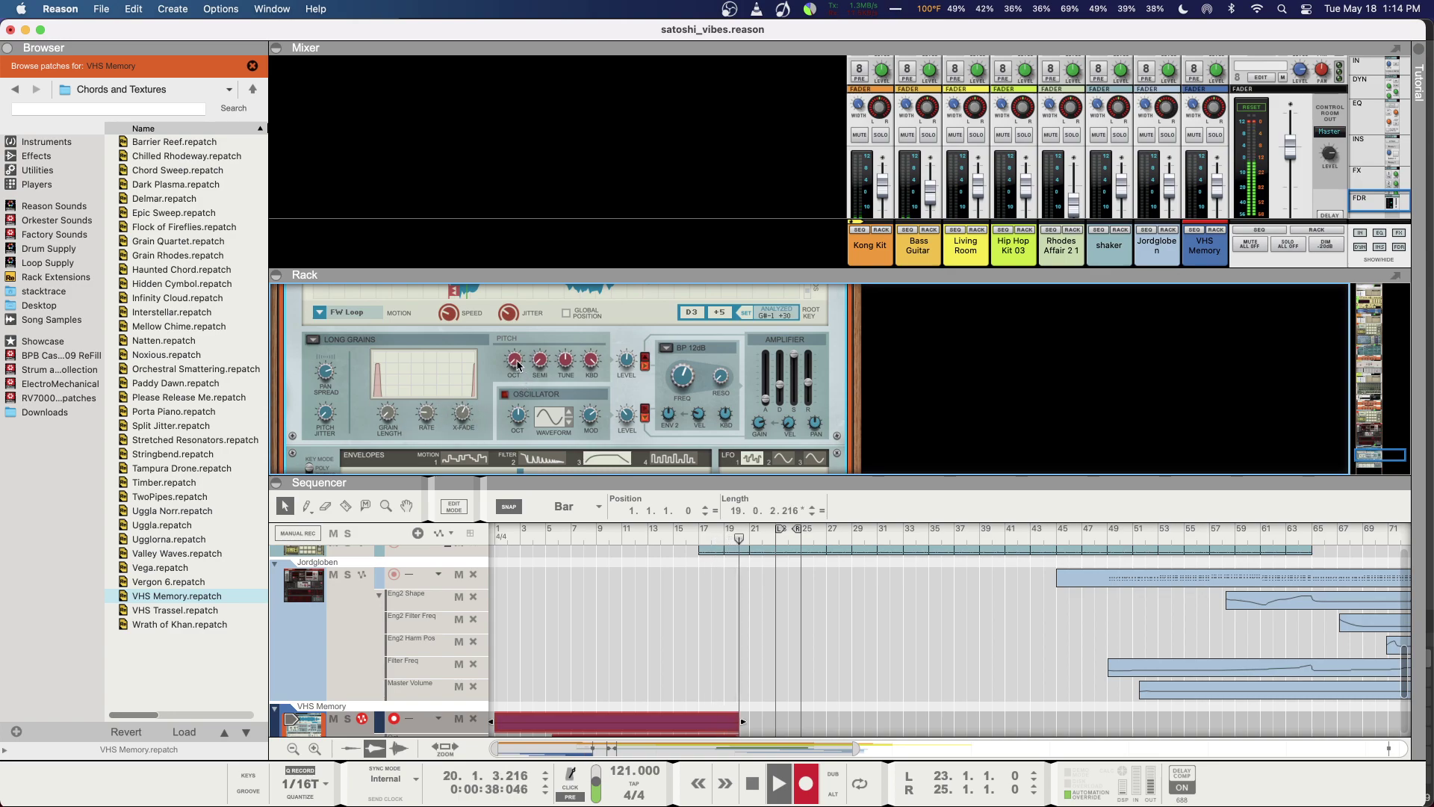
Step: Record a downward sweep of Grain's BP 12dB filter frequency through 533.6 Hz around bar 23
mouse_move(518, 364)
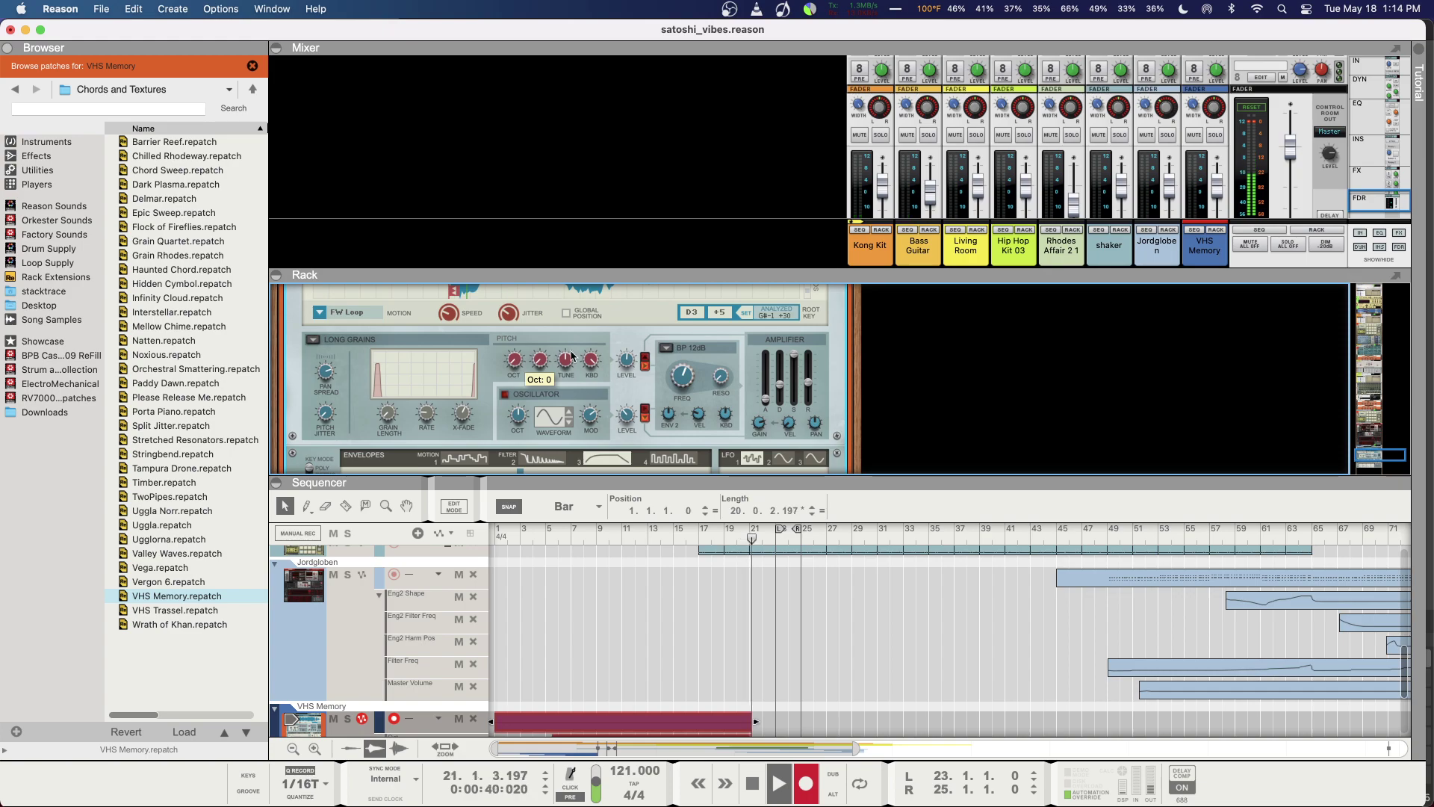
mouse_move(681, 391)
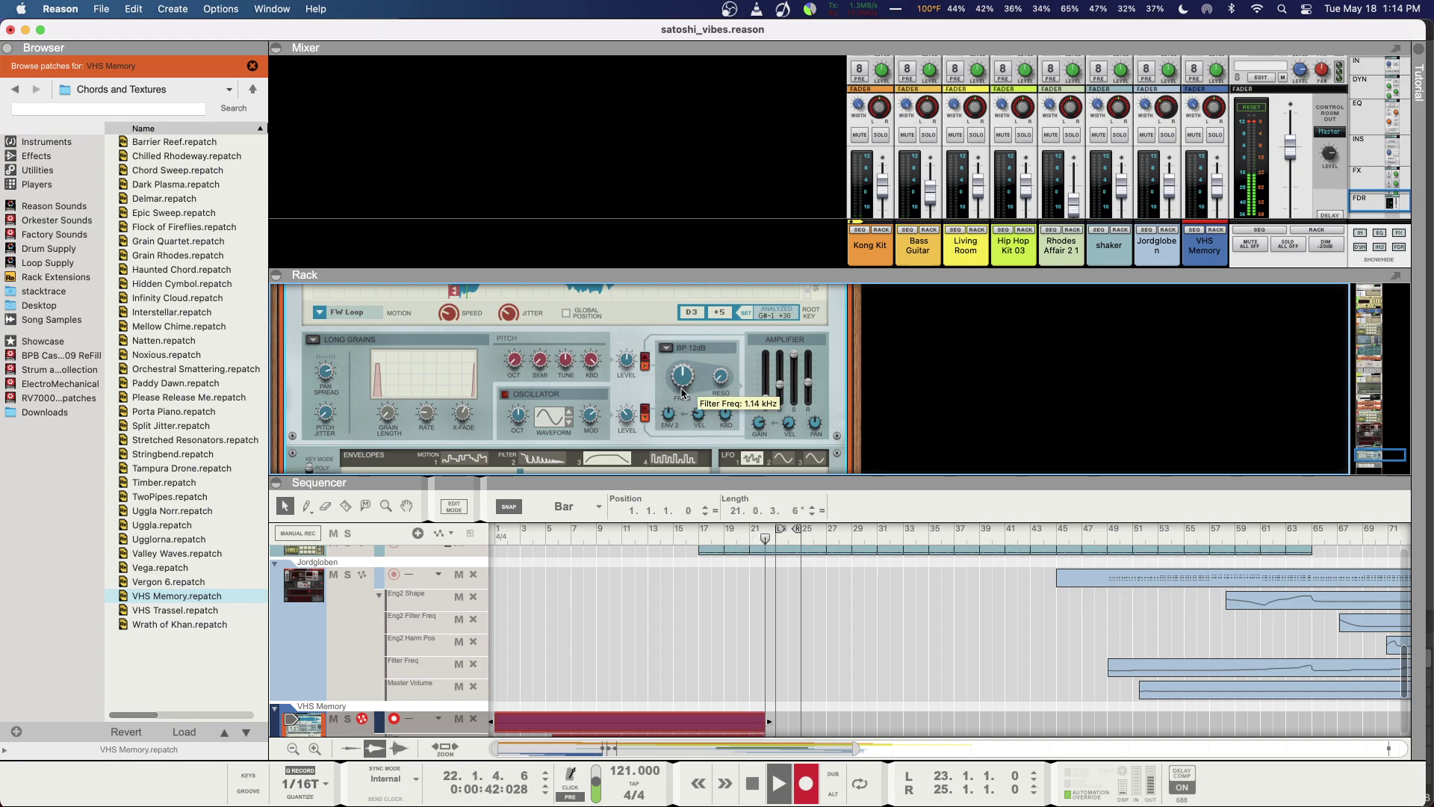
scroll(681, 375, up, 2)
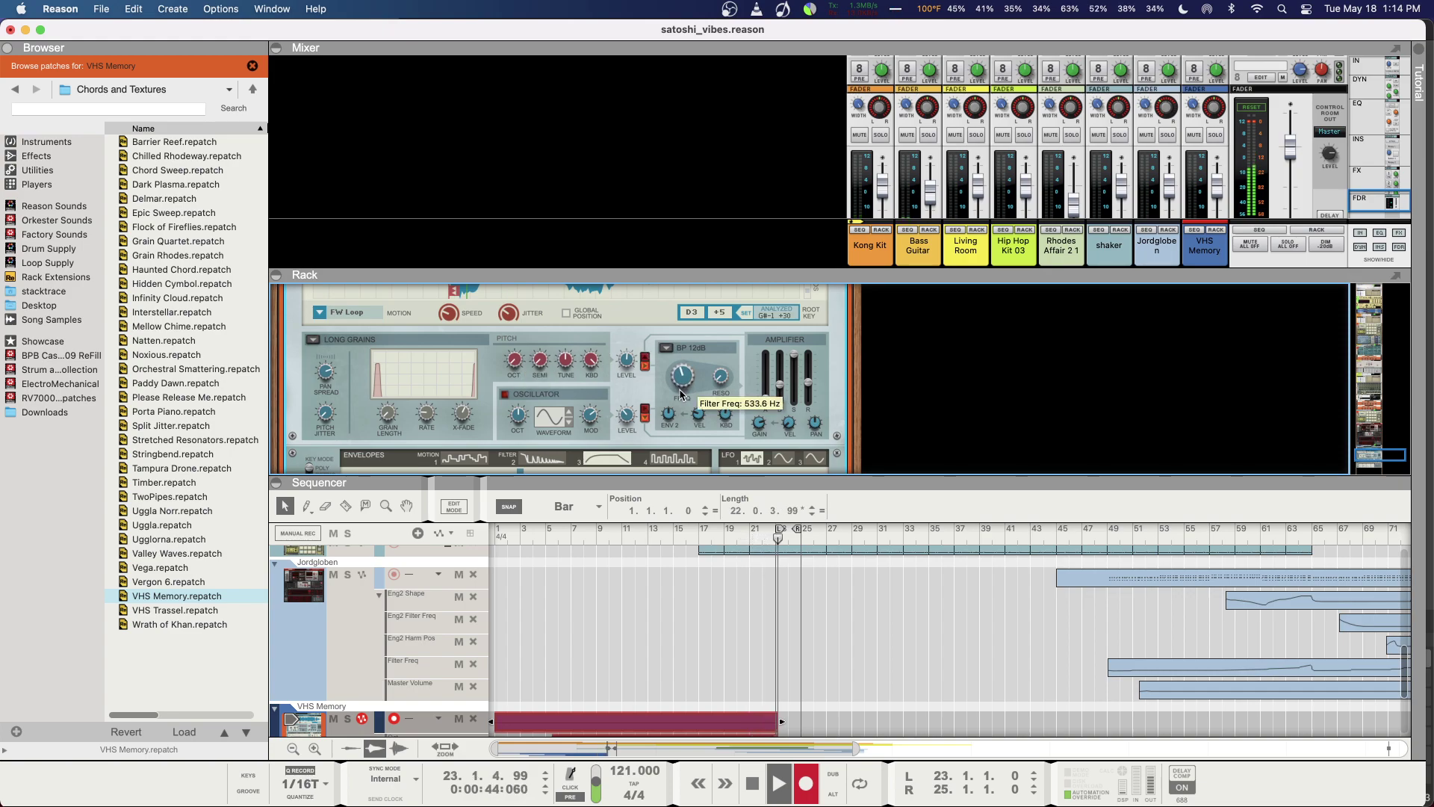
scroll(678, 391, down, 2)
scroll(676, 394, down, 2)
scroll(677, 398, up, 1)
scroll(678, 398, down, 3)
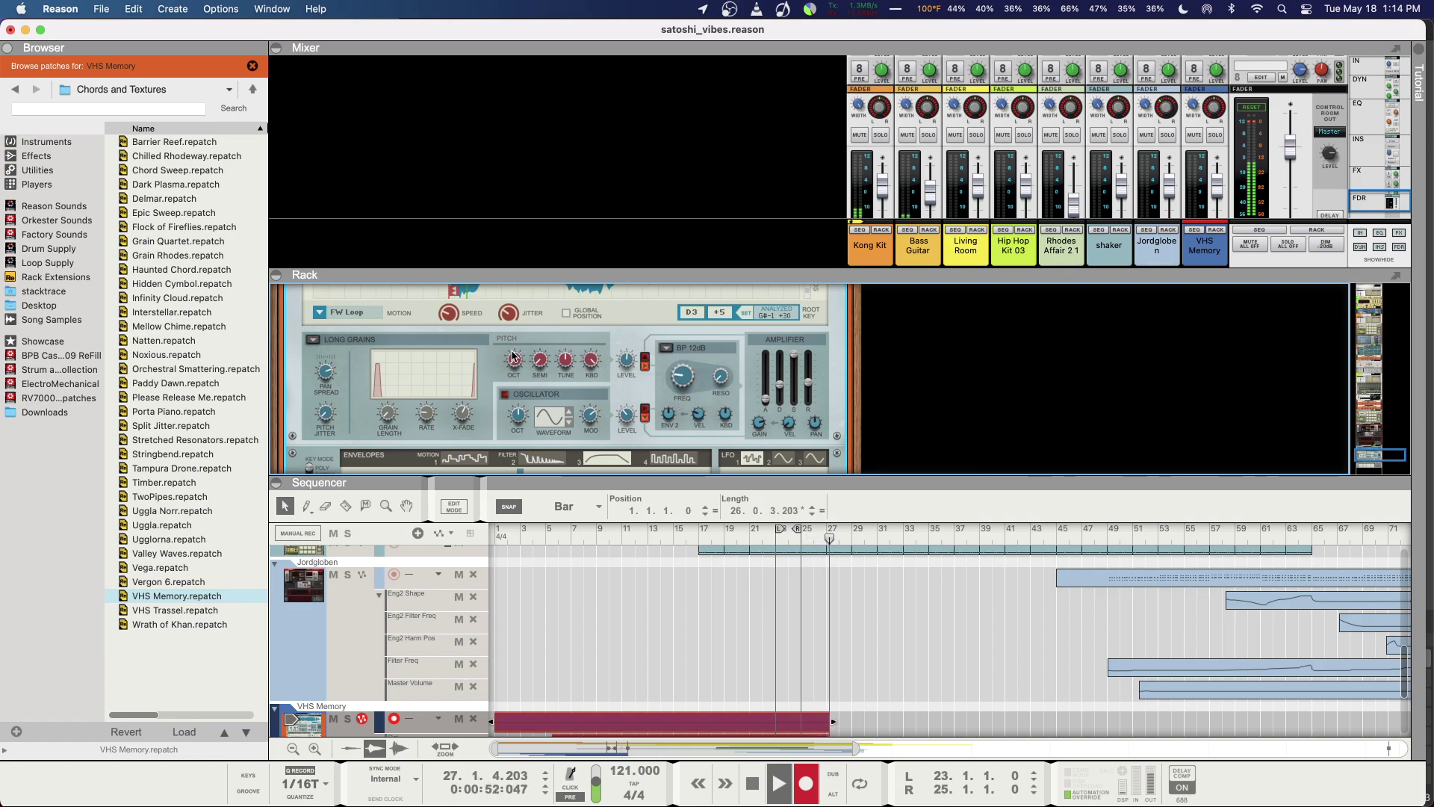
Step: Automate Grain's octave pitch and grain length again, and raise the filter frequency to 485.1 Hz while recording
drag(512, 365, 512, 355)
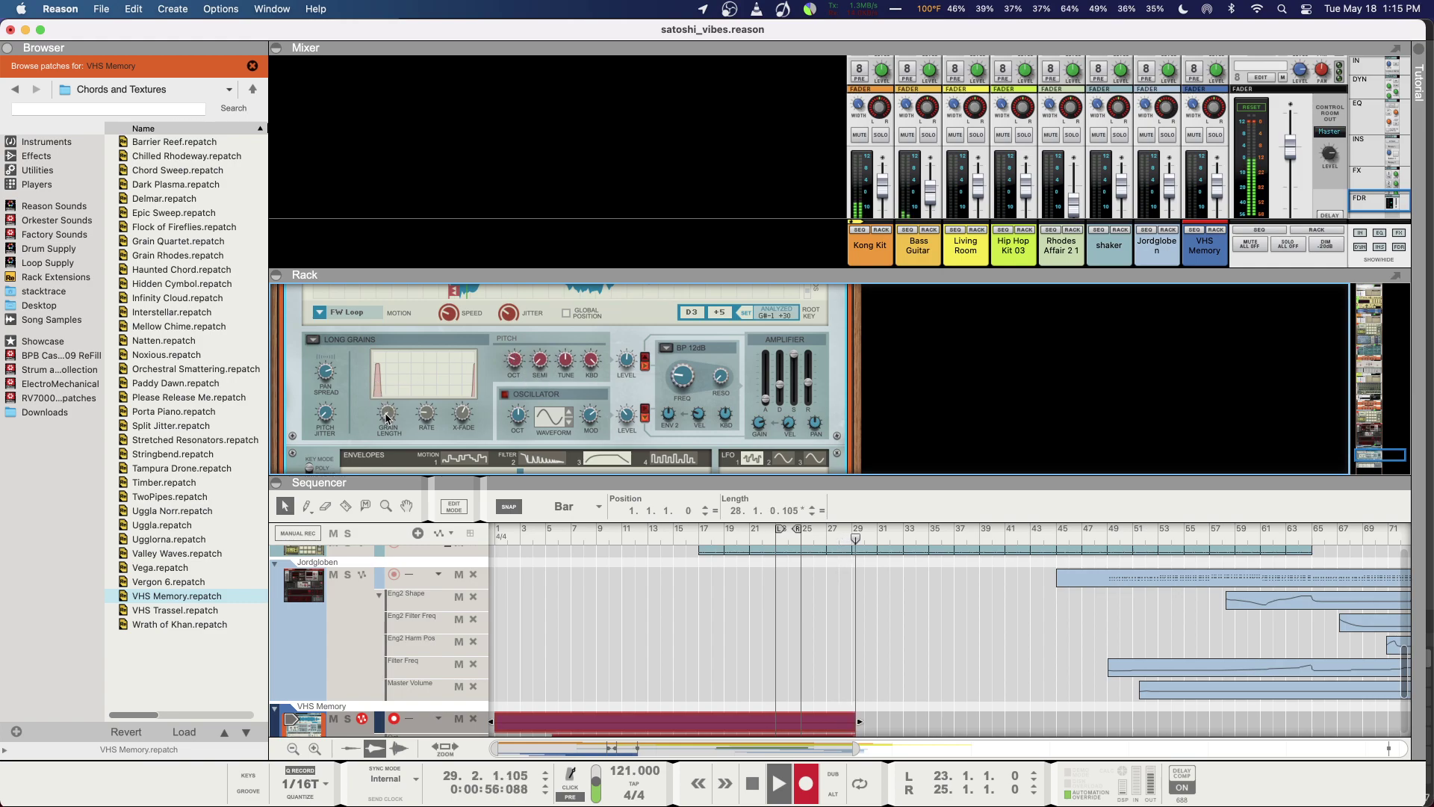
mouse_move(387, 418)
mouse_down()
mouse_move(402, 379)
mouse_move(402, 442)
mouse_up()
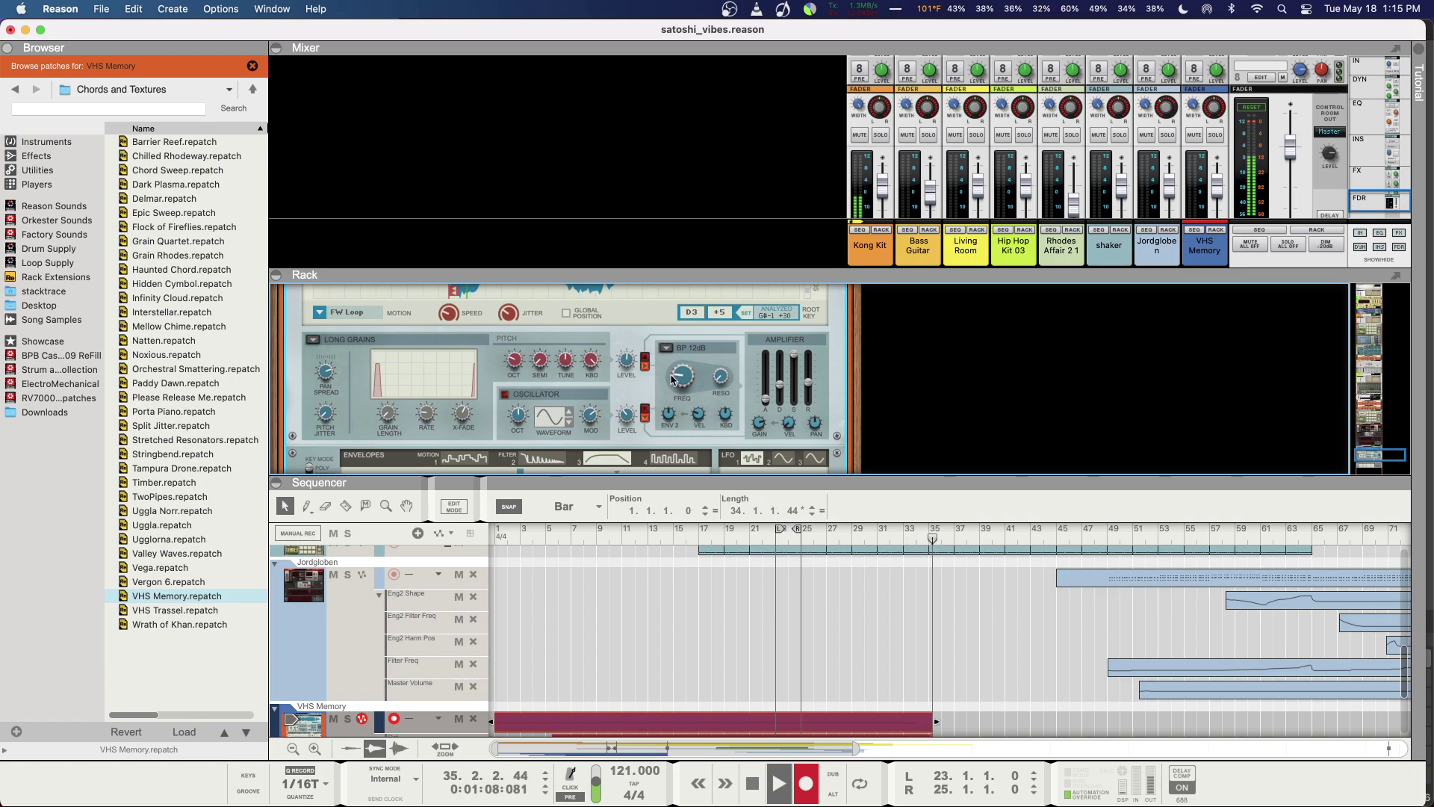
drag(686, 383, 687, 372)
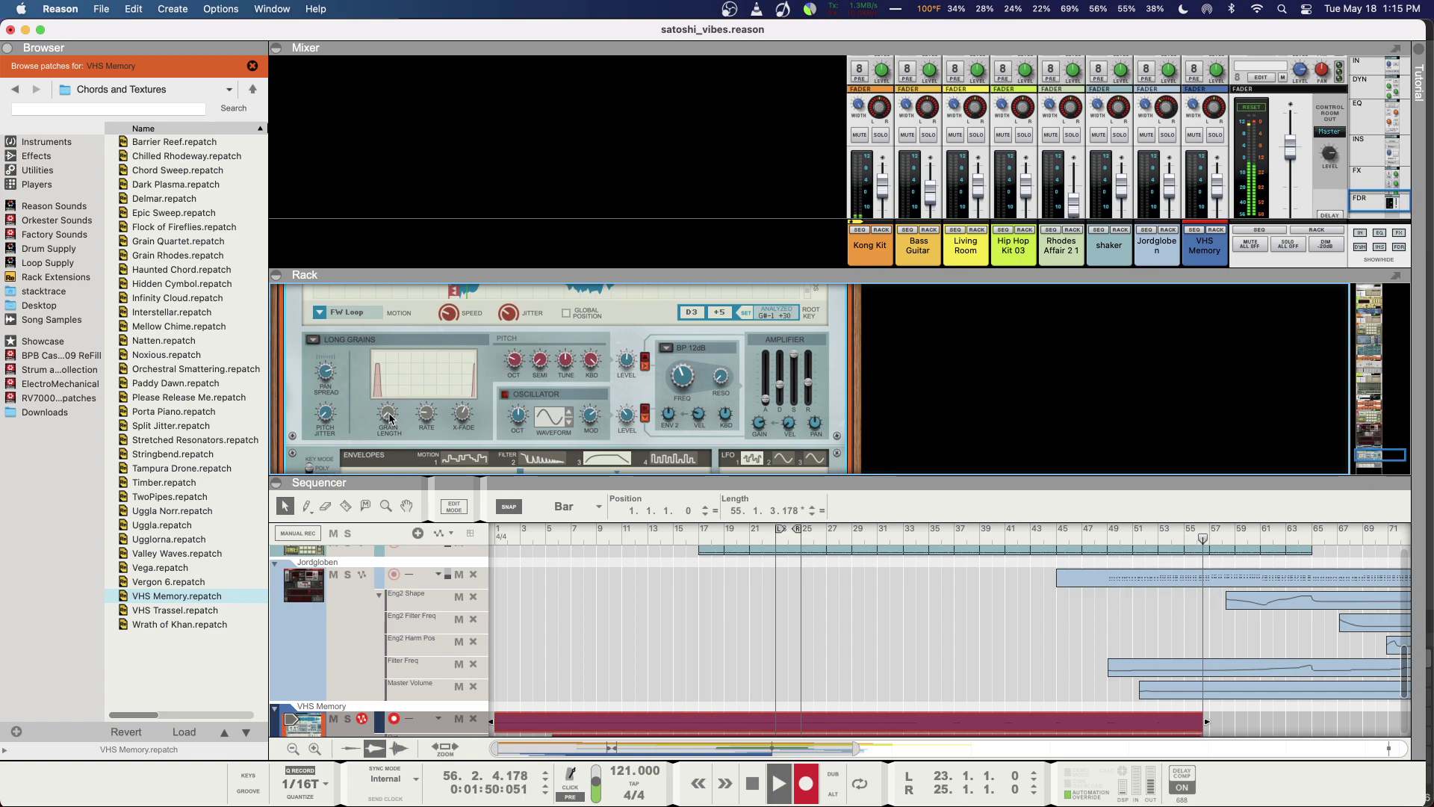
Step: Record a rise and fall in Grain's grain length, and raise the octave pitch to 2 before lowering it again
mouse_move(390, 413)
drag(389, 414, 390, 410)
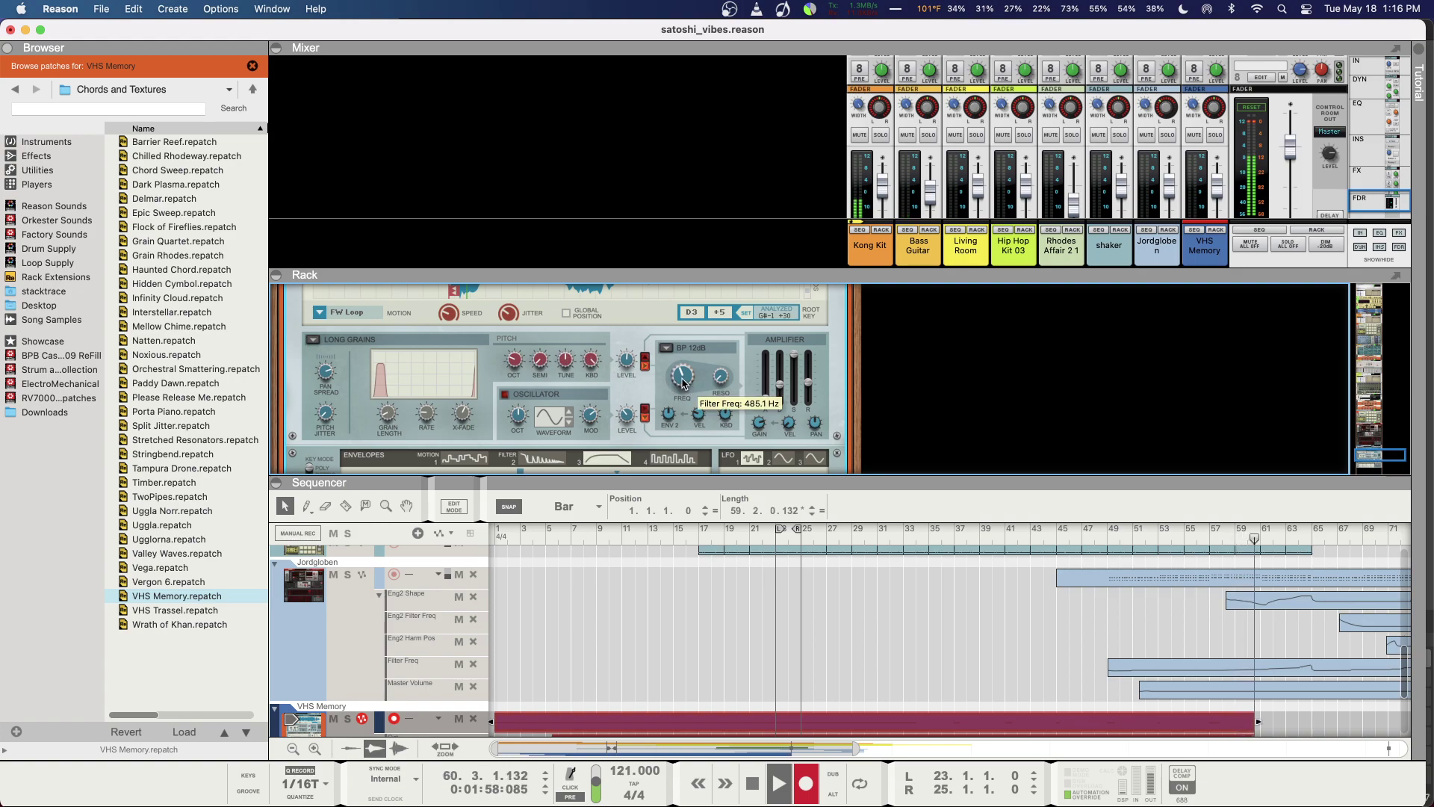
mouse_move(390, 413)
mouse_down()
mouse_move(401, 360)
mouse_move(385, 420)
mouse_up()
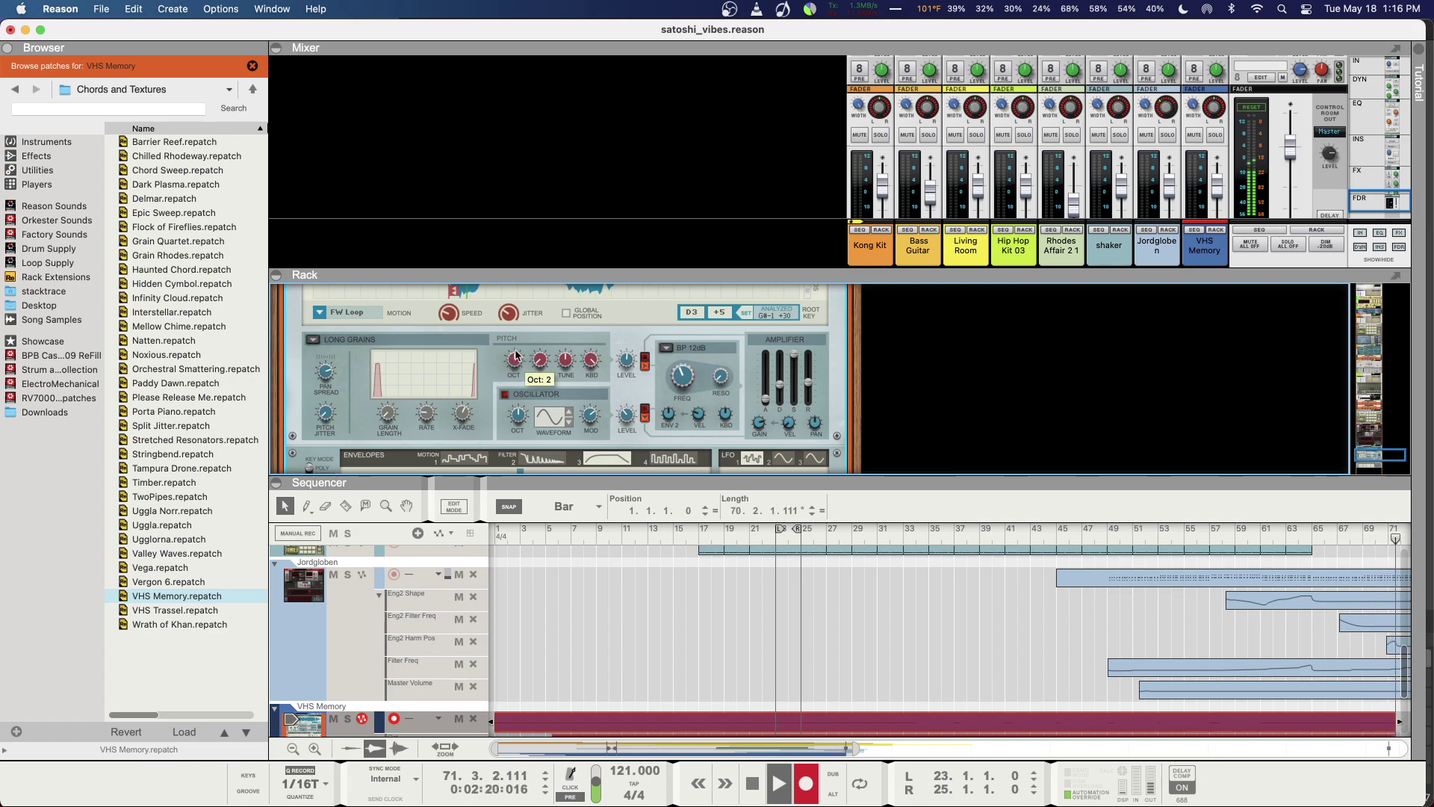
drag(516, 355, 511, 375)
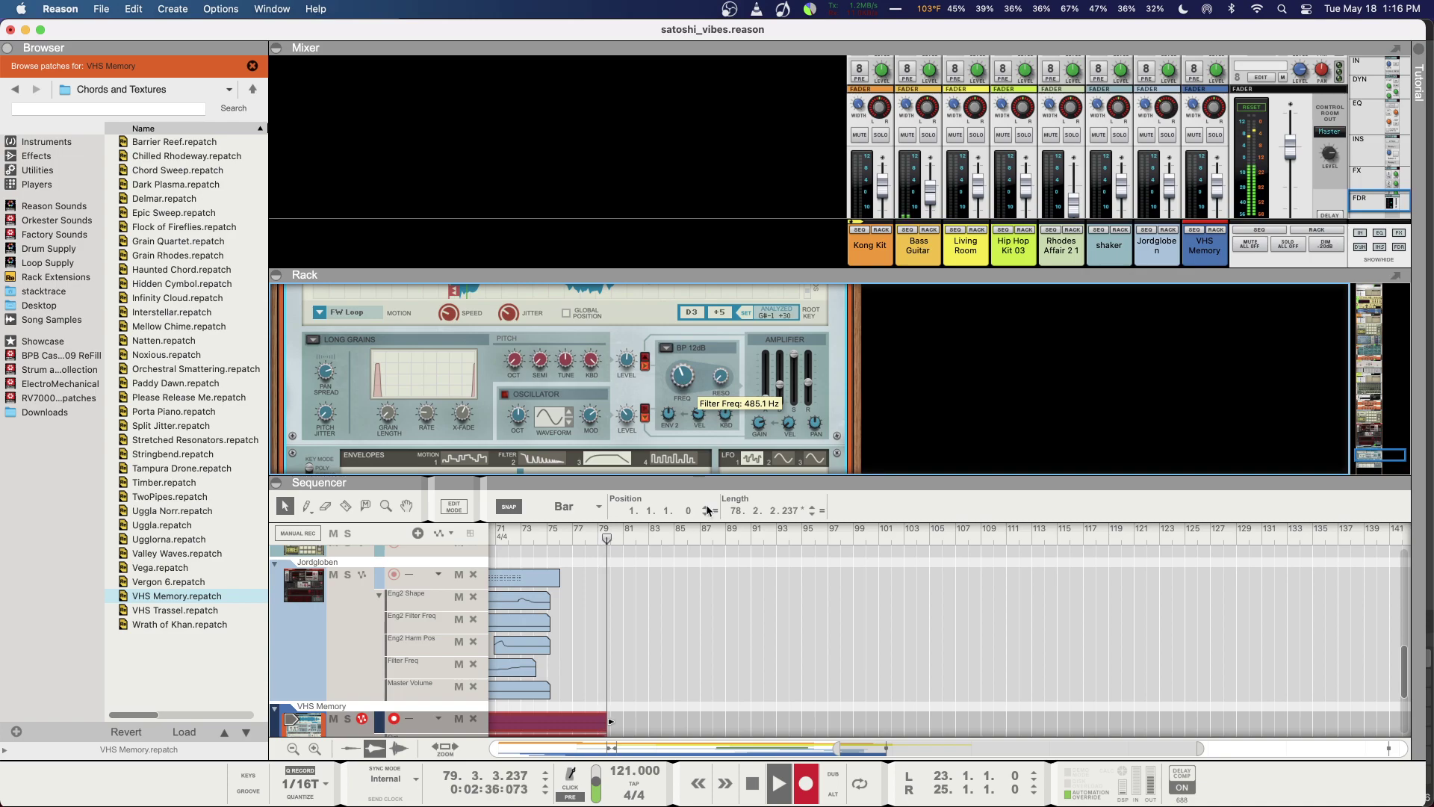
Step: Stop the VHS Memory recording around bar 81 and return the playhead to the song start
click(753, 782)
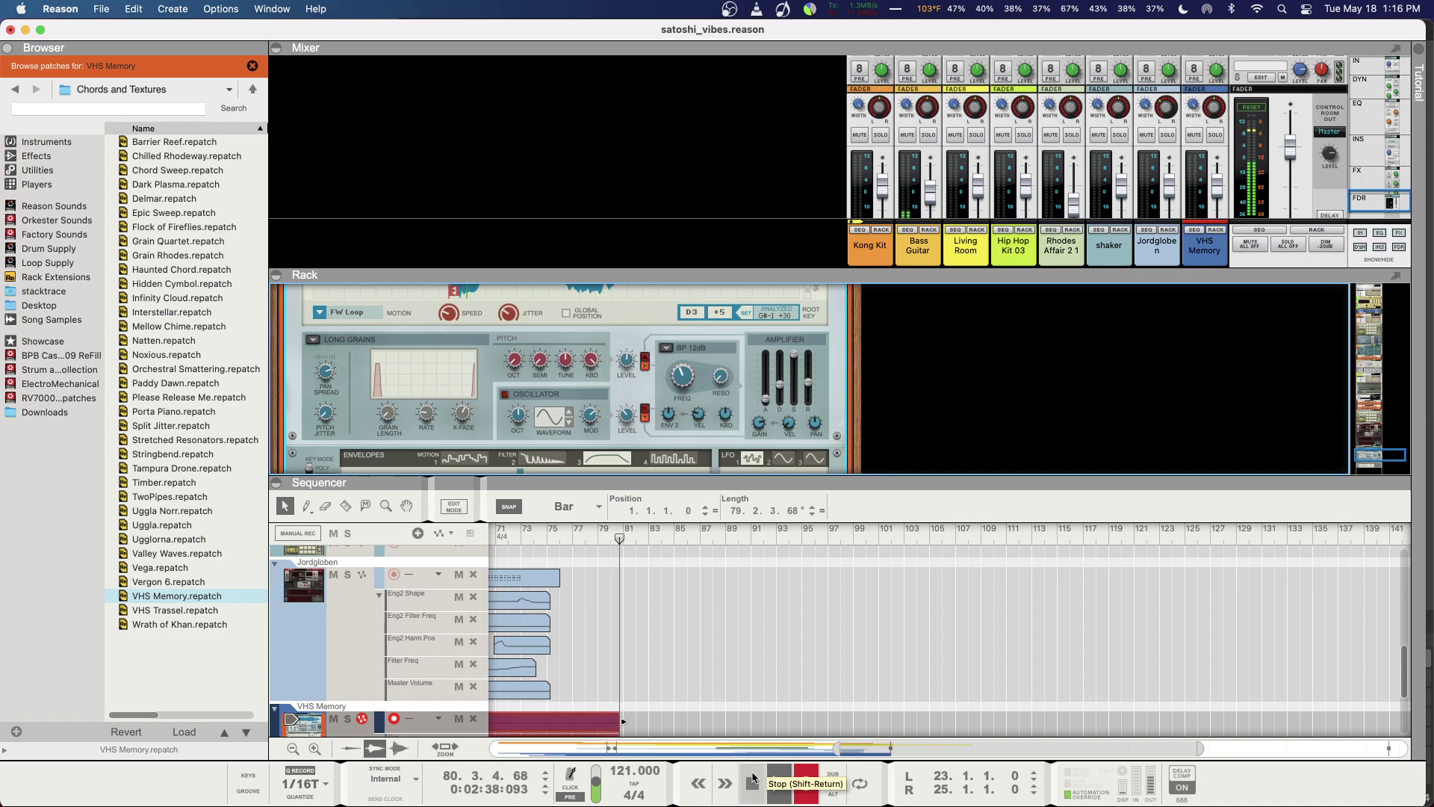
click(753, 781)
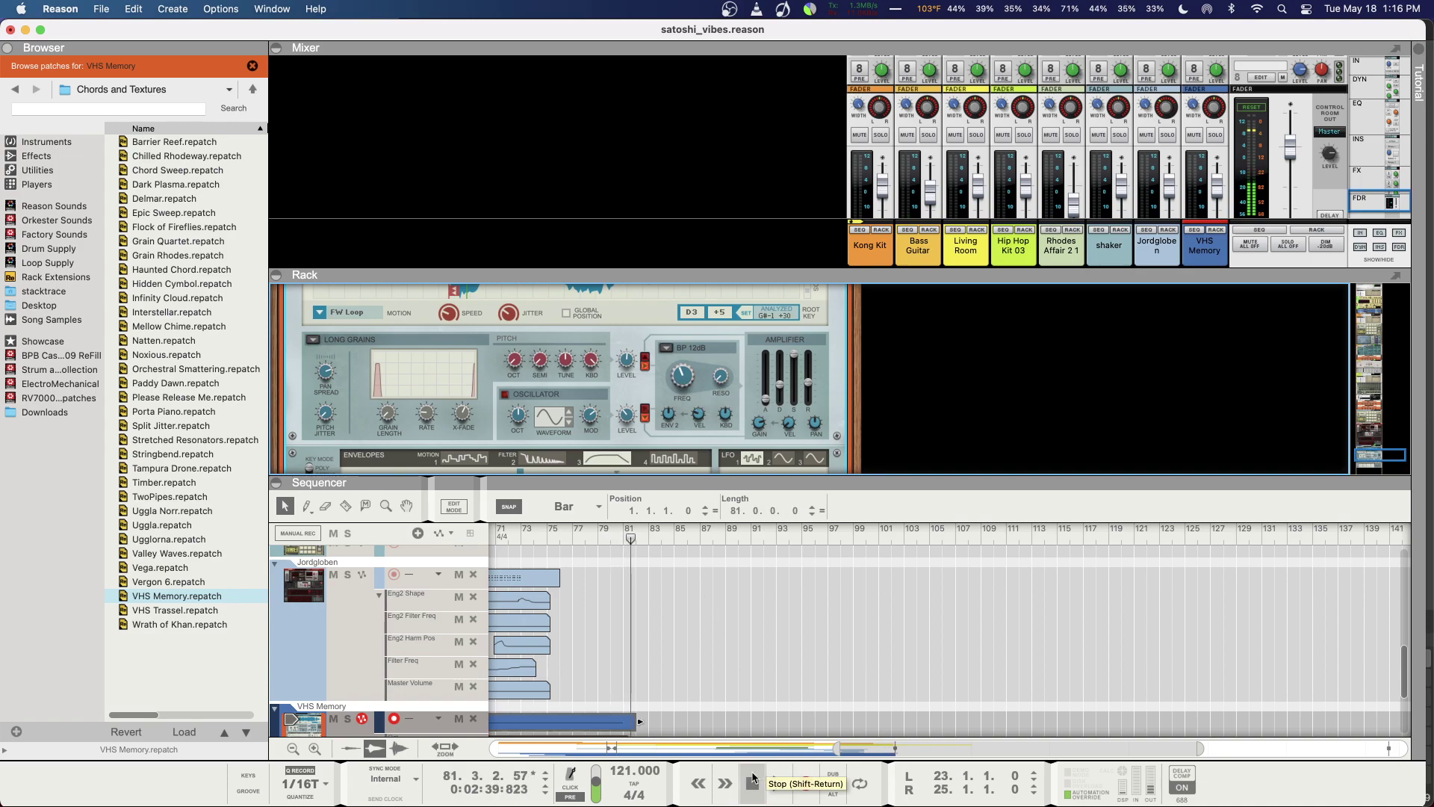
click(753, 782)
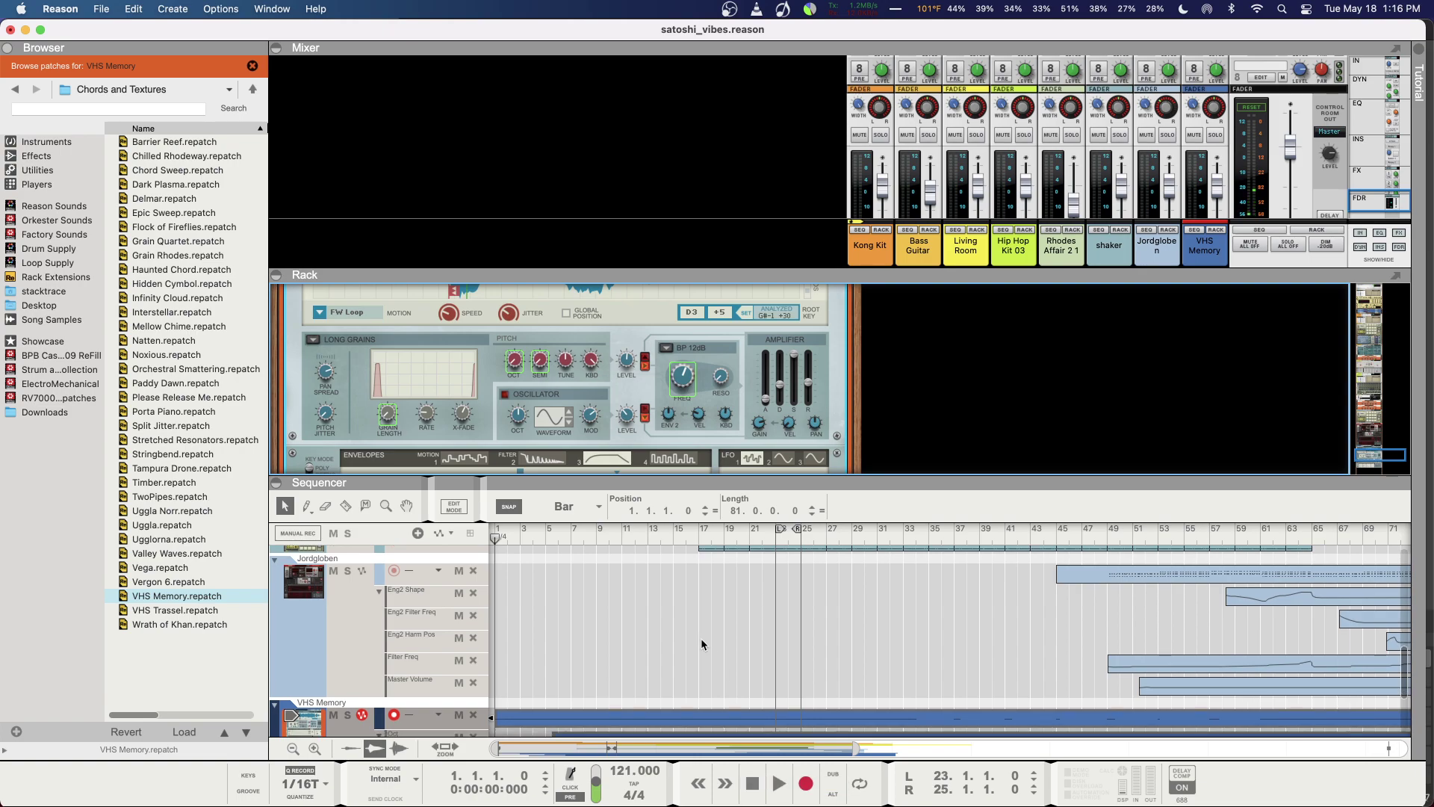
Step: Look over the recorded VHS Memory automation lanes and the other tracks, and save the song
scroll(700, 638, down, 5)
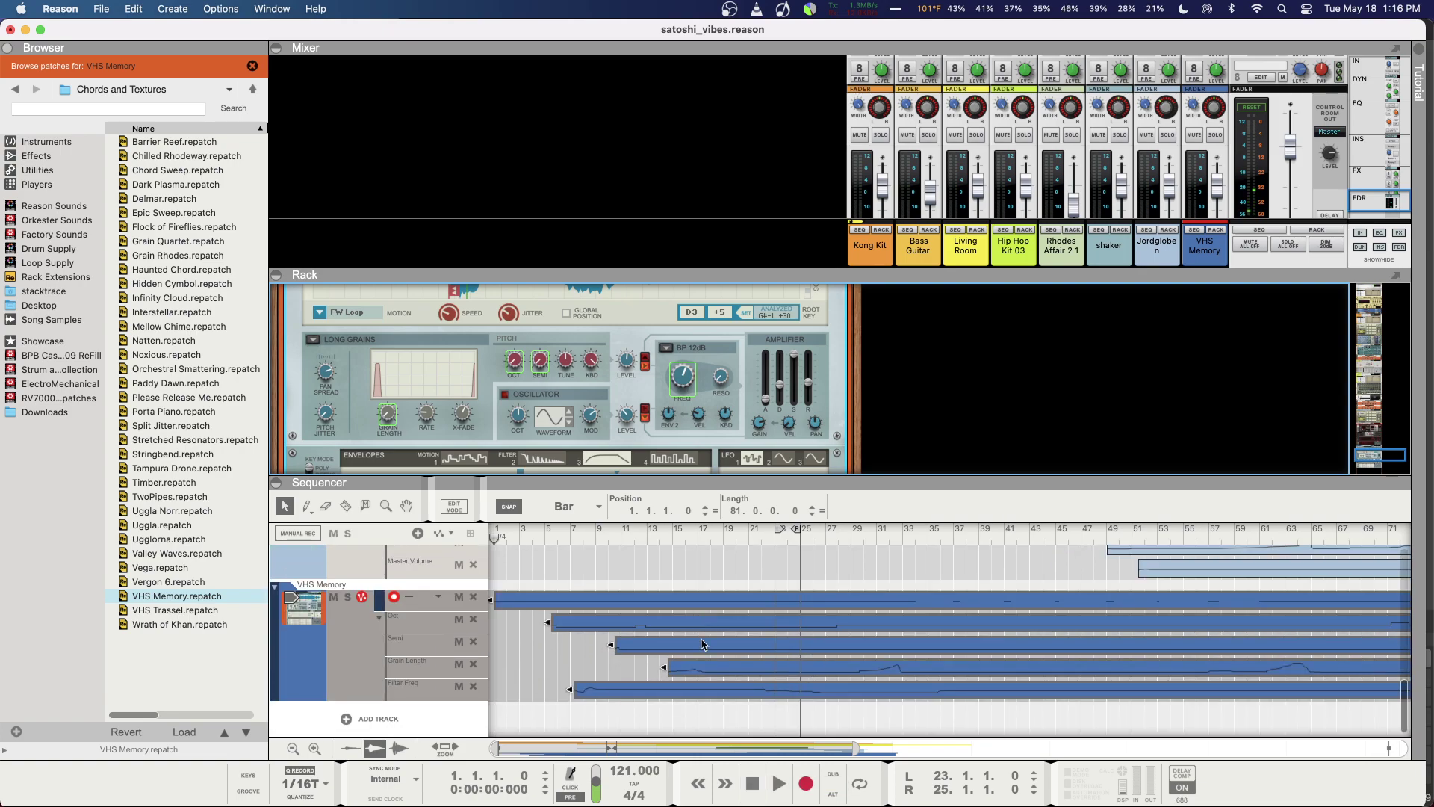
scroll(702, 644, up, 15)
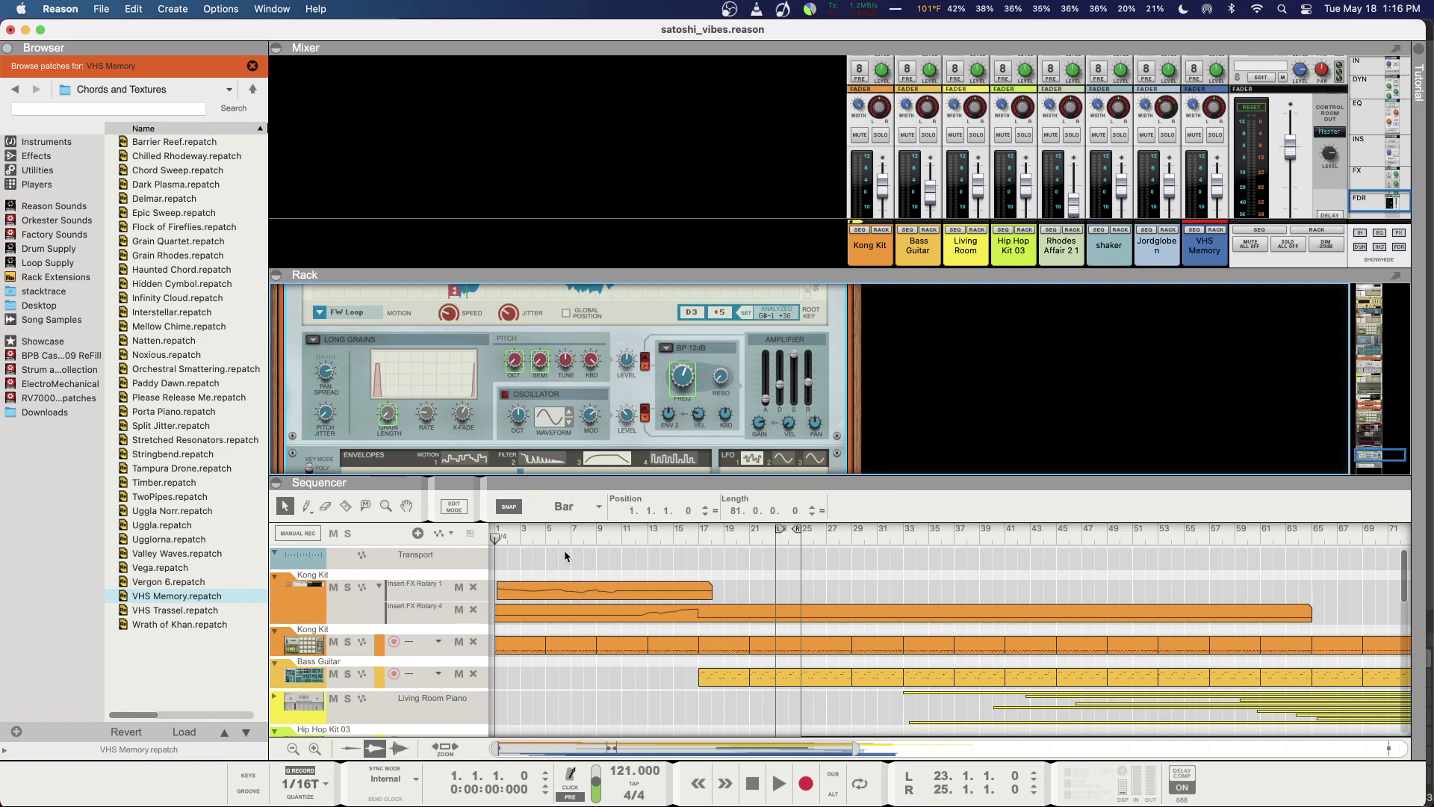
scroll(670, 598, down, 12)
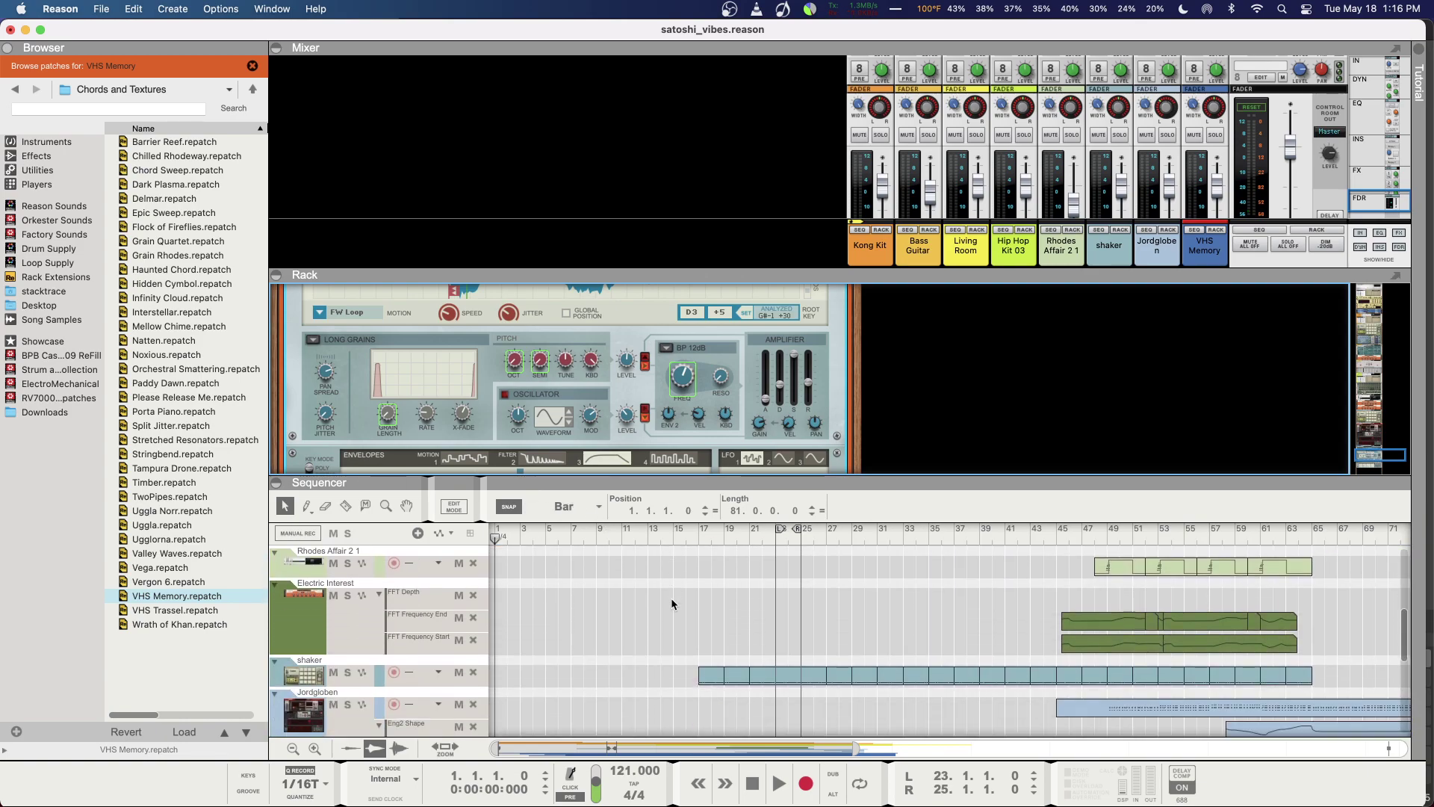
click(102, 9)
click(117, 132)
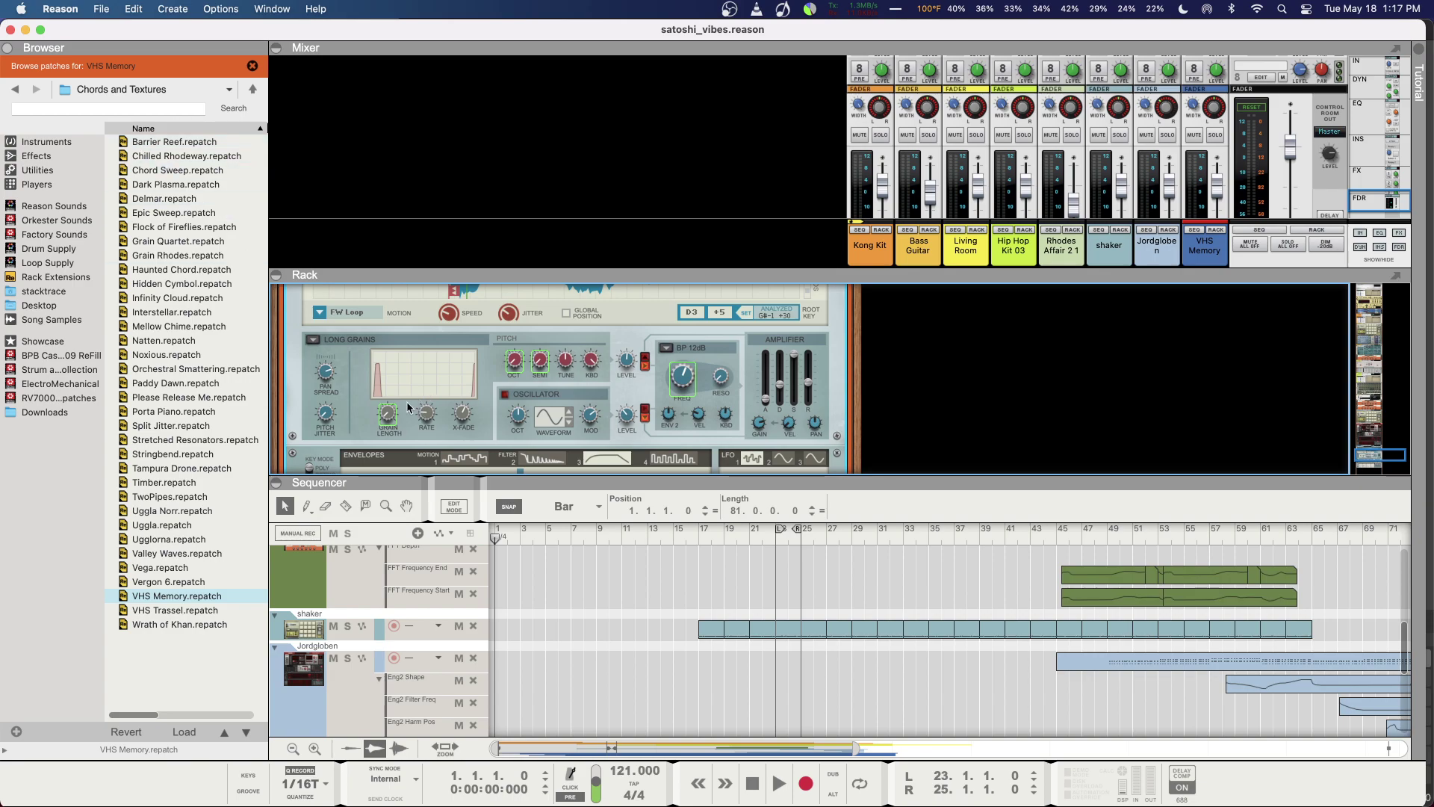
Step: Switch the workspace to show only the sequencer, collapsing the mixer and rack
click(277, 483)
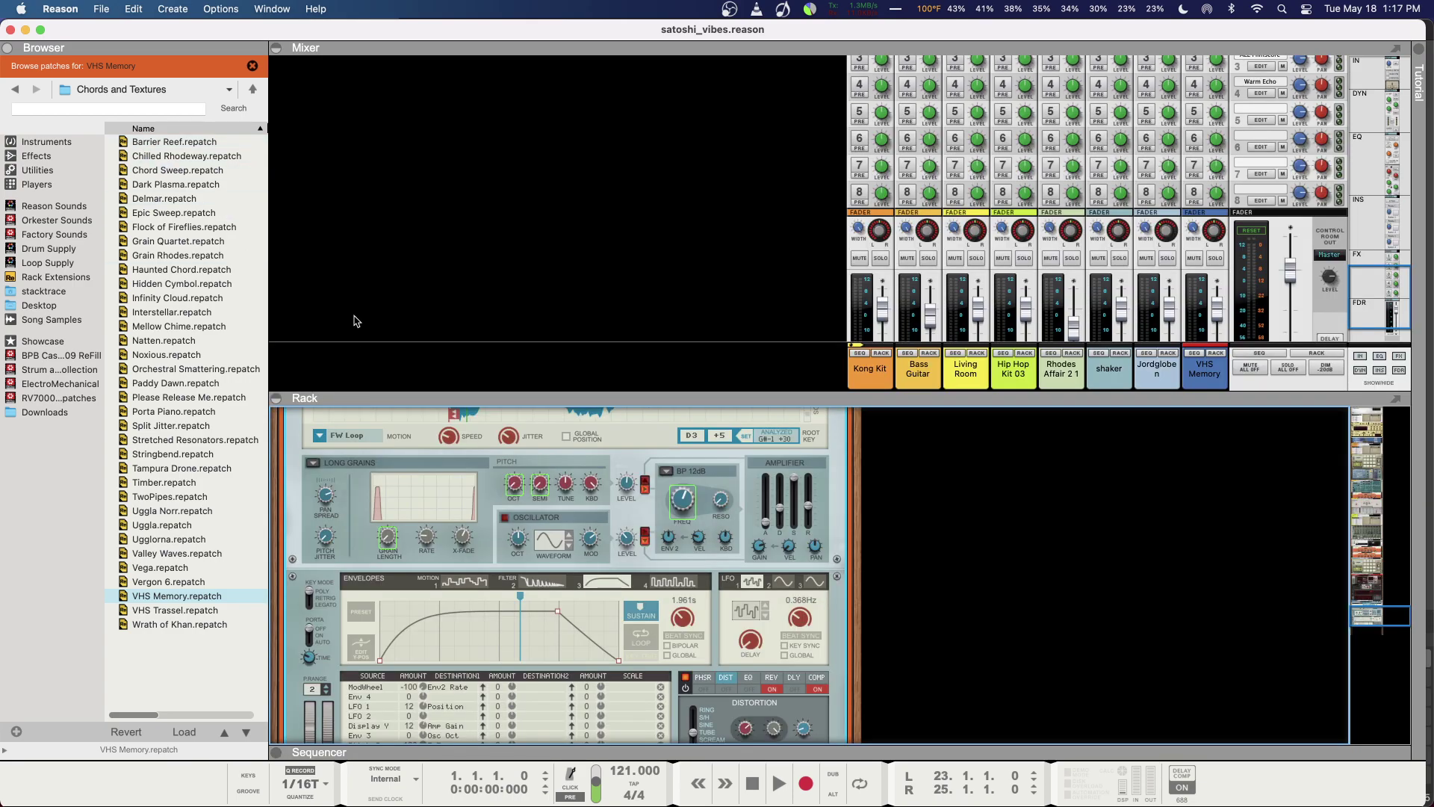
click(277, 752)
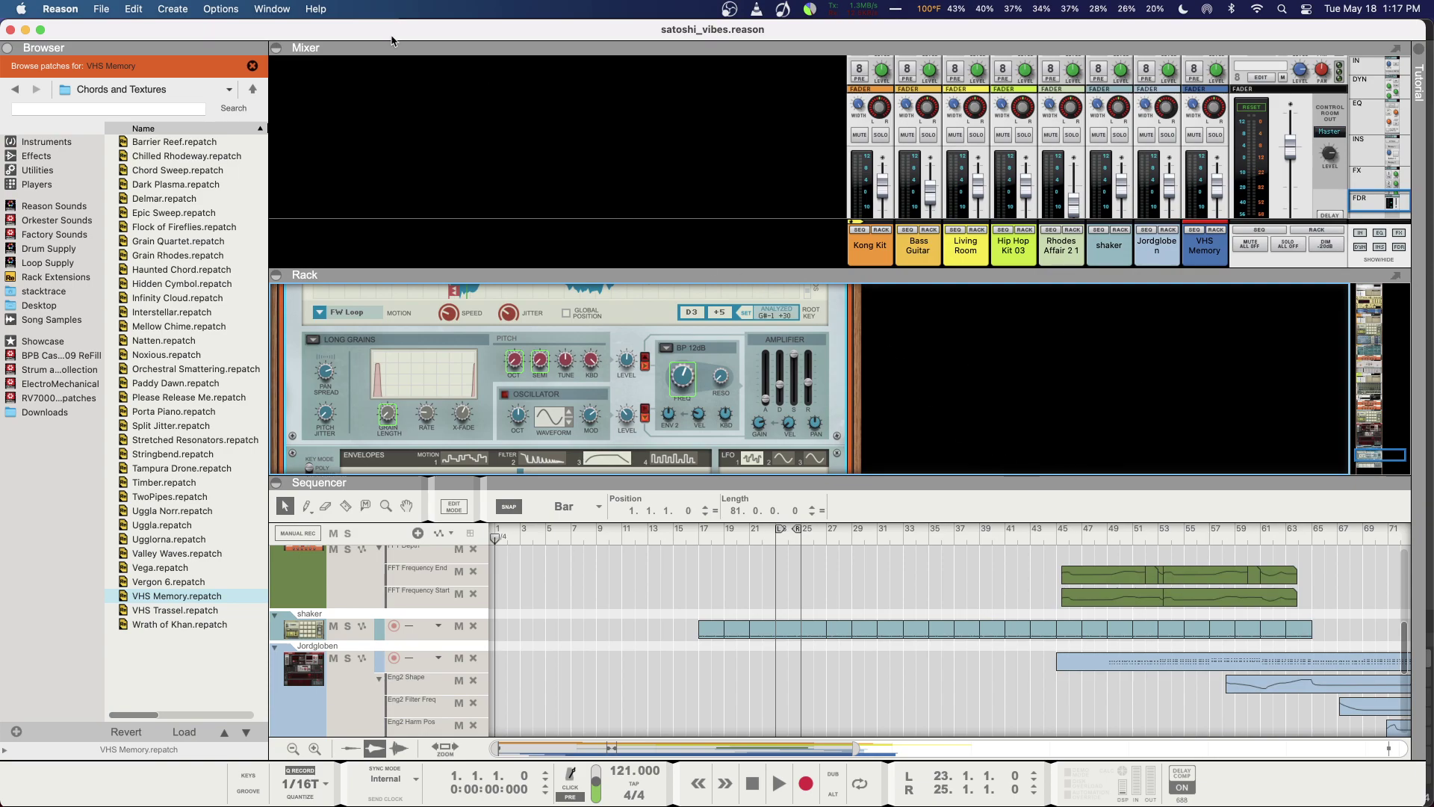
click(288, 9)
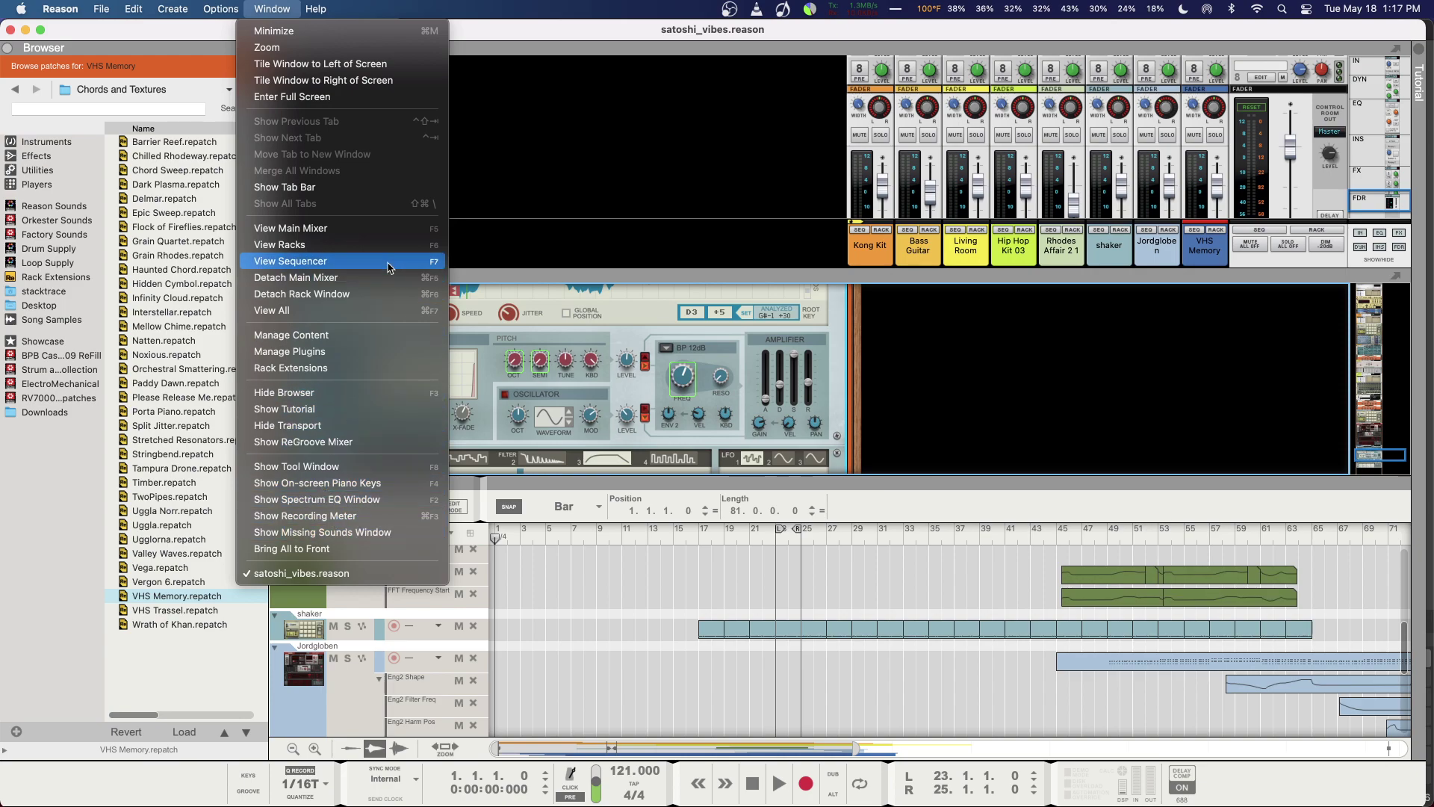
click(382, 265)
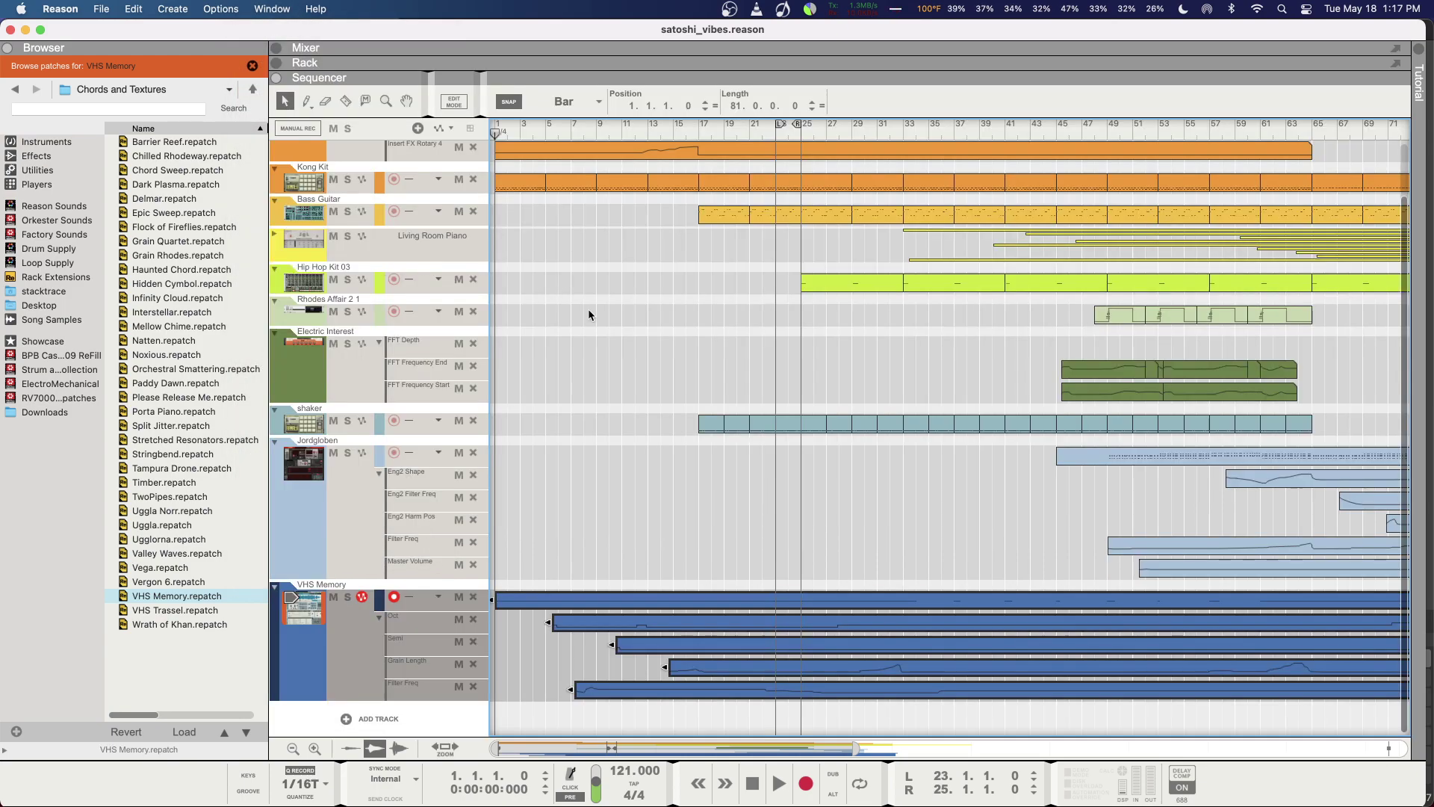
Step: End patch browsing for VHS Memory, hide the Browser, and play through the full arrangement to around bar 77
click(253, 67)
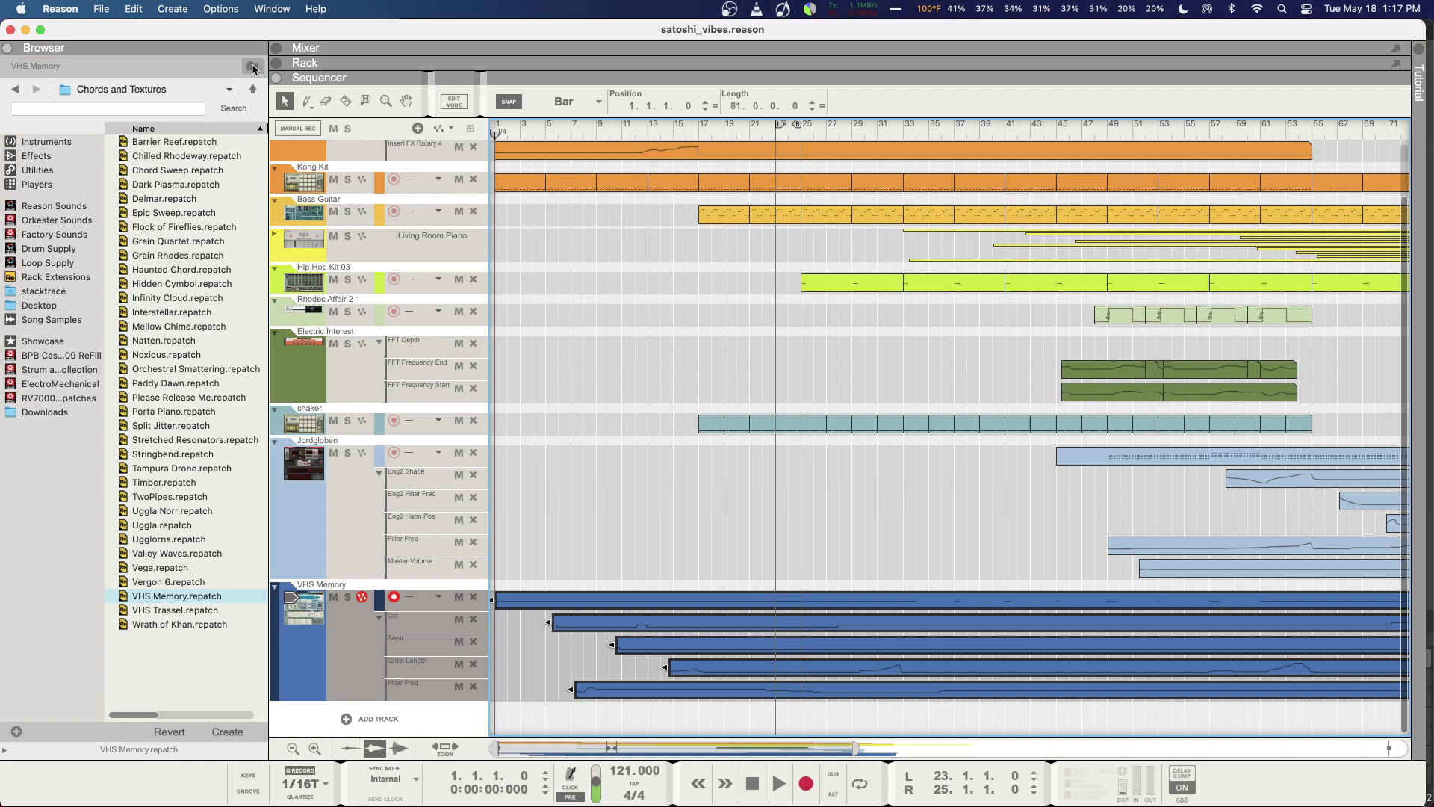
click(7, 48)
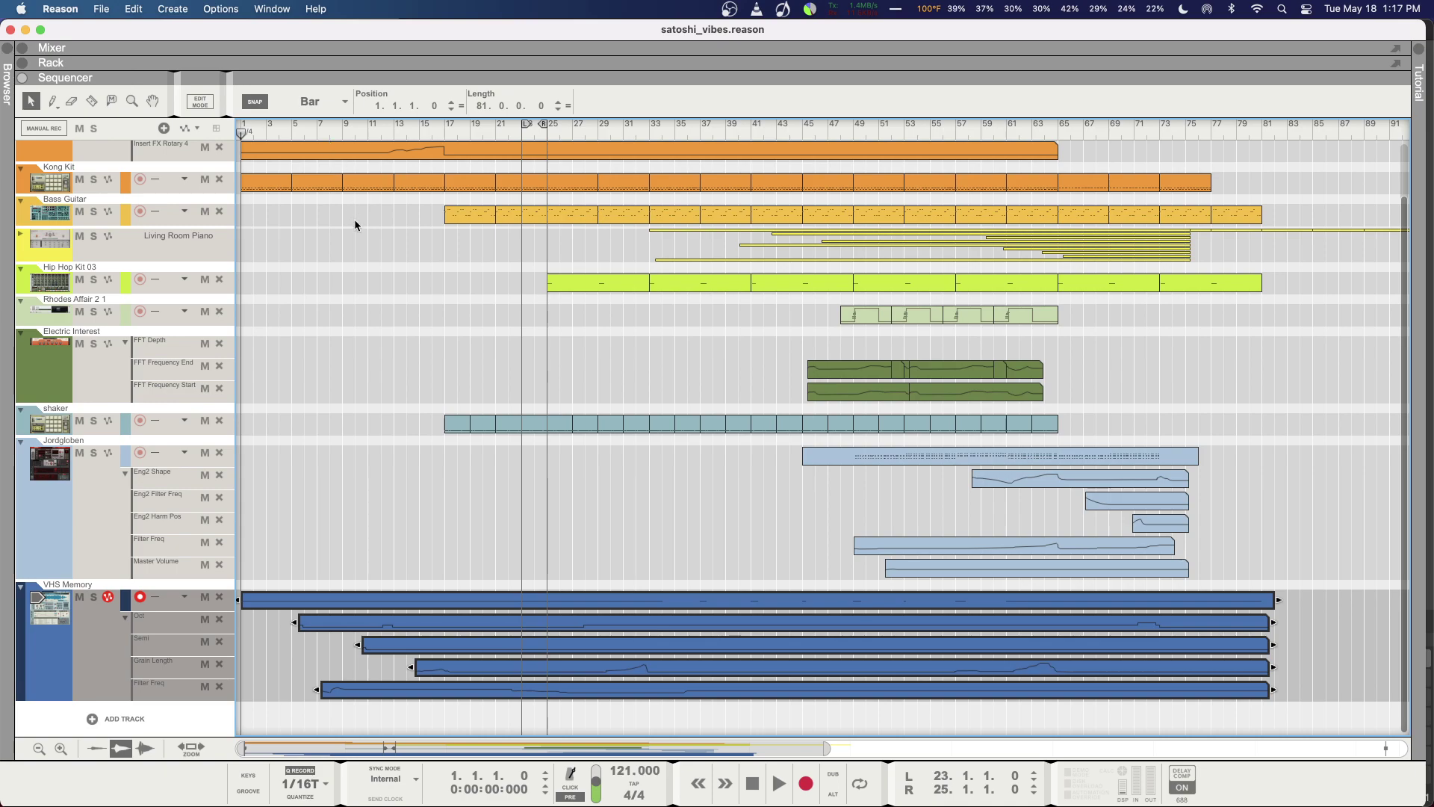
scroll(355, 223, up, 2)
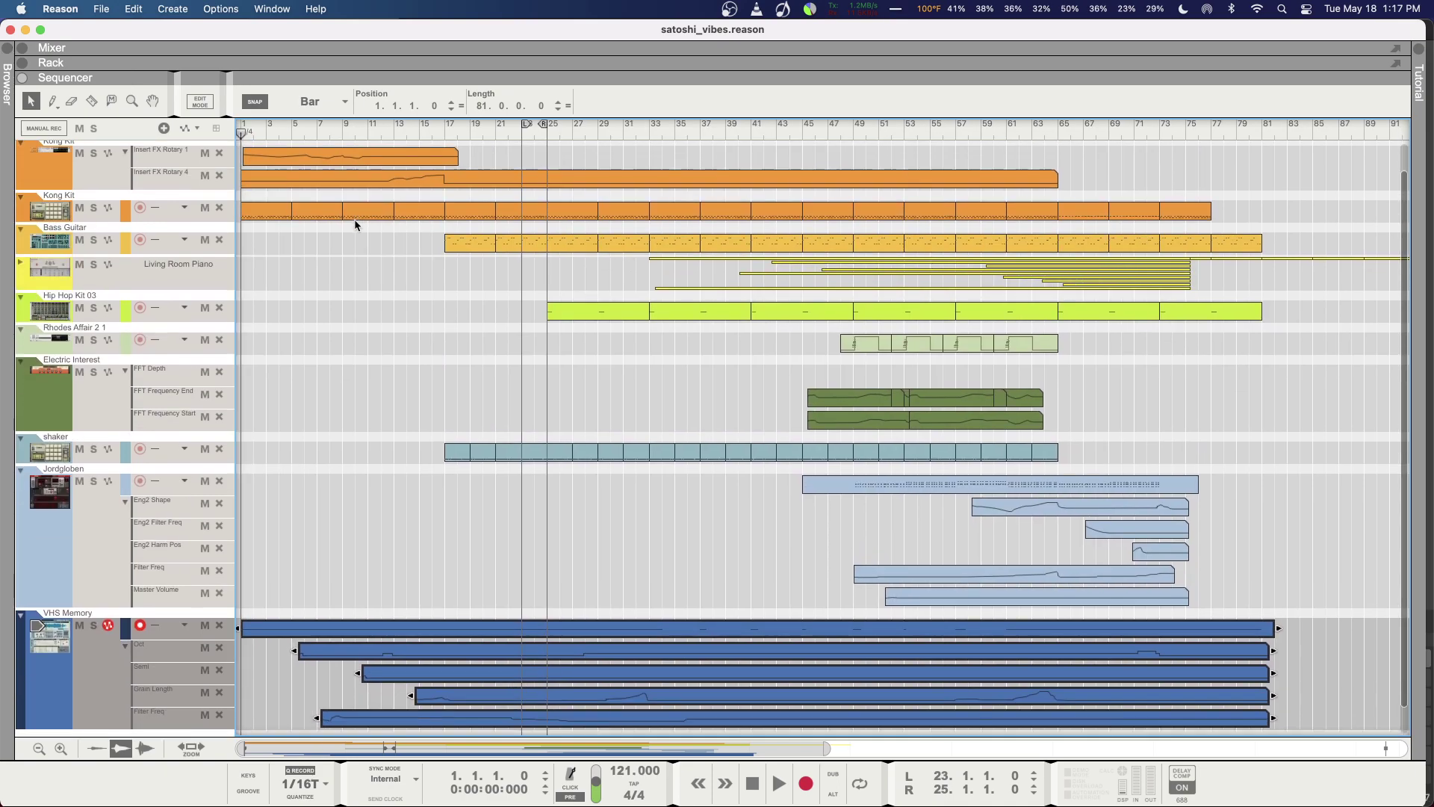
scroll(354, 218, down, 1)
scroll(354, 218, up, 3)
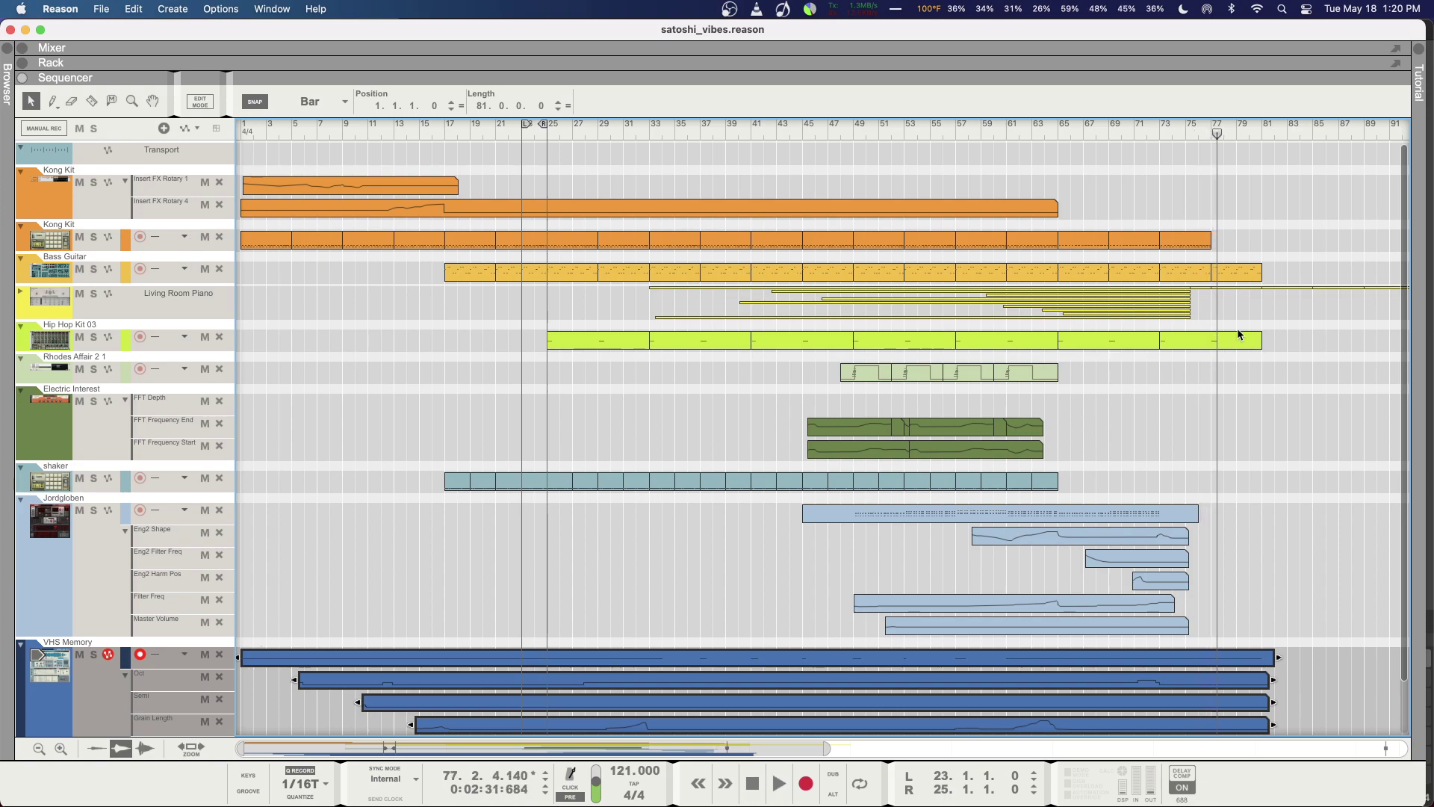
Step: Add a four-bar copy of the last Kong Kit clip at bar 77, move the playhead to bar 81, and save the song
click(1182, 239)
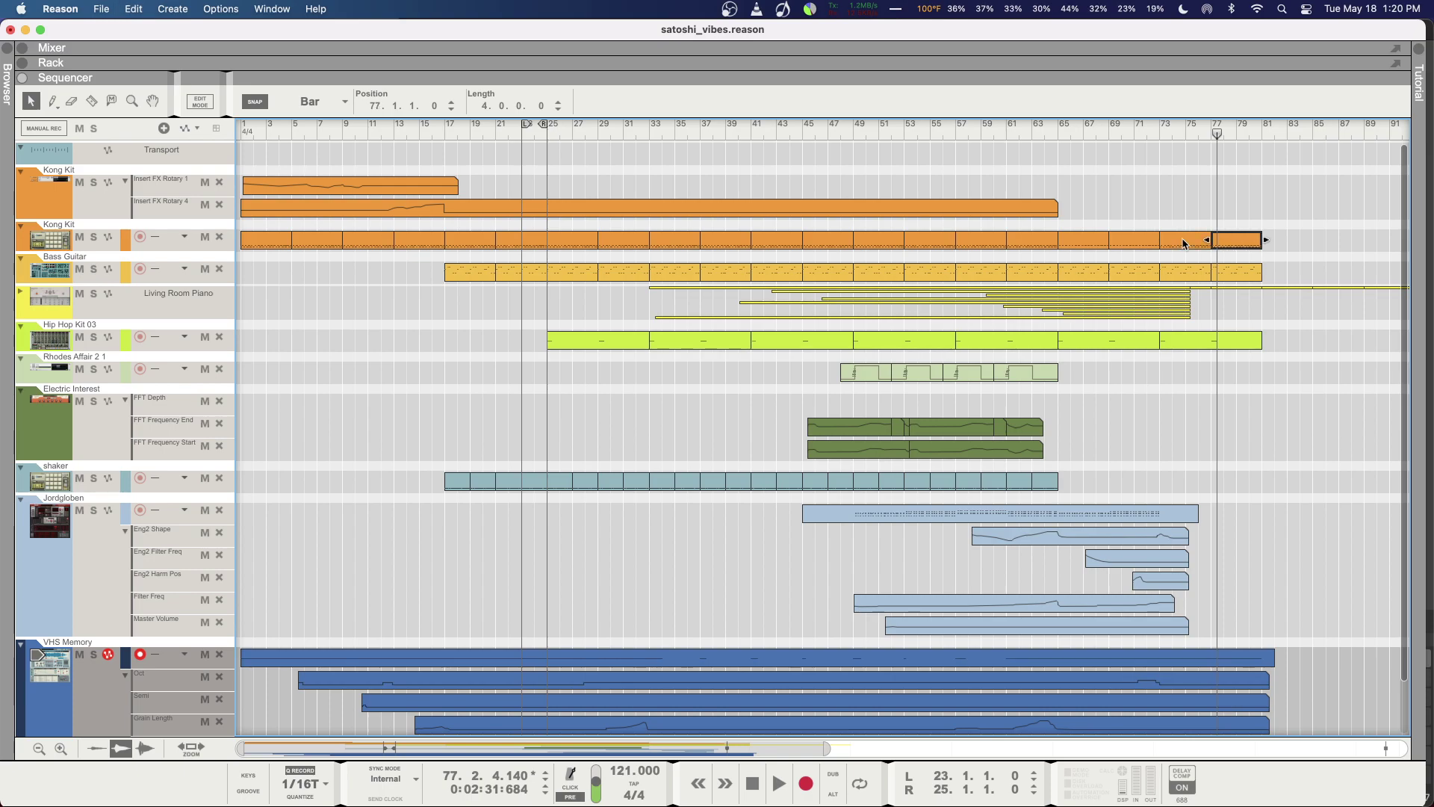
click(1261, 137)
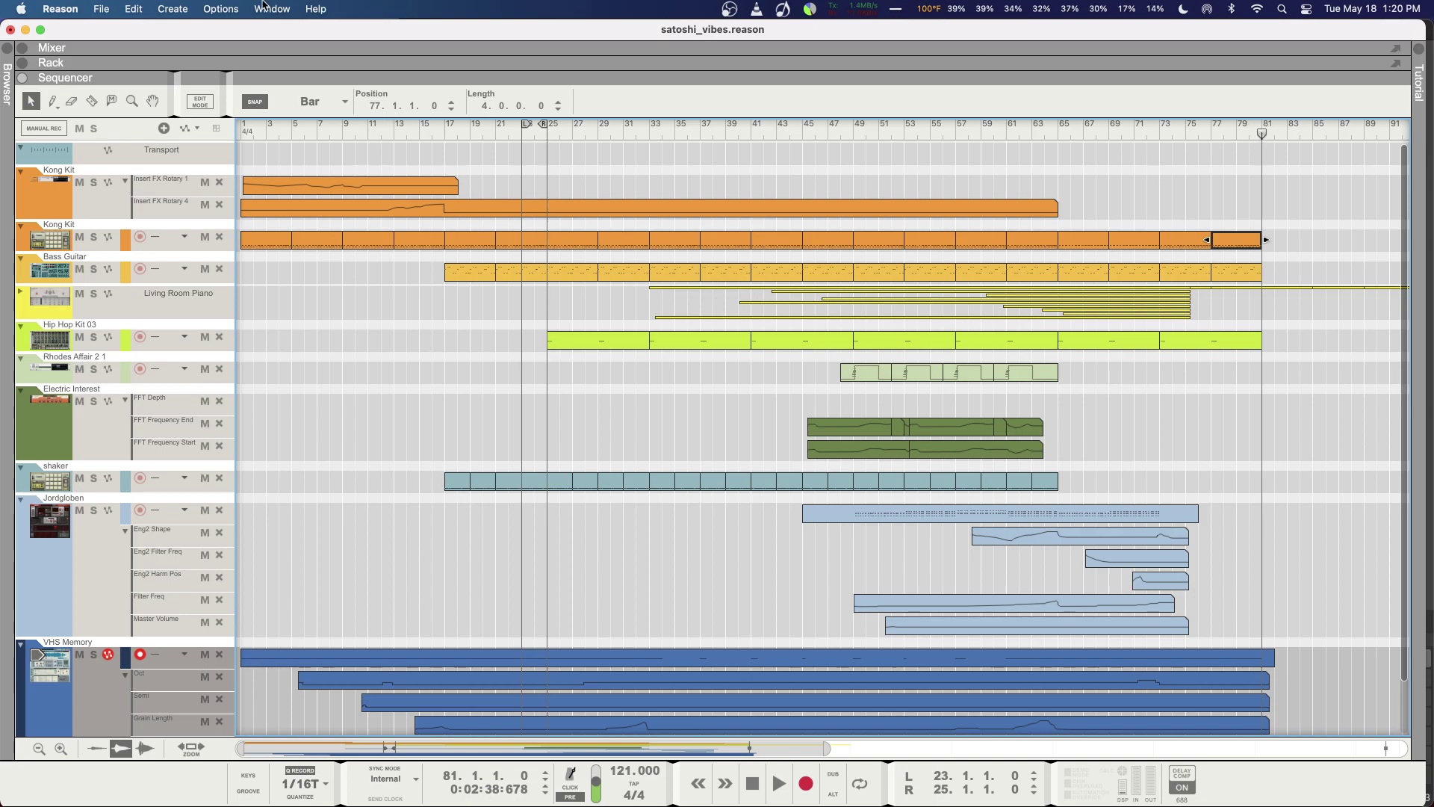
click(99, 9)
click(139, 131)
key(super+Tab)
key(super+Tab)
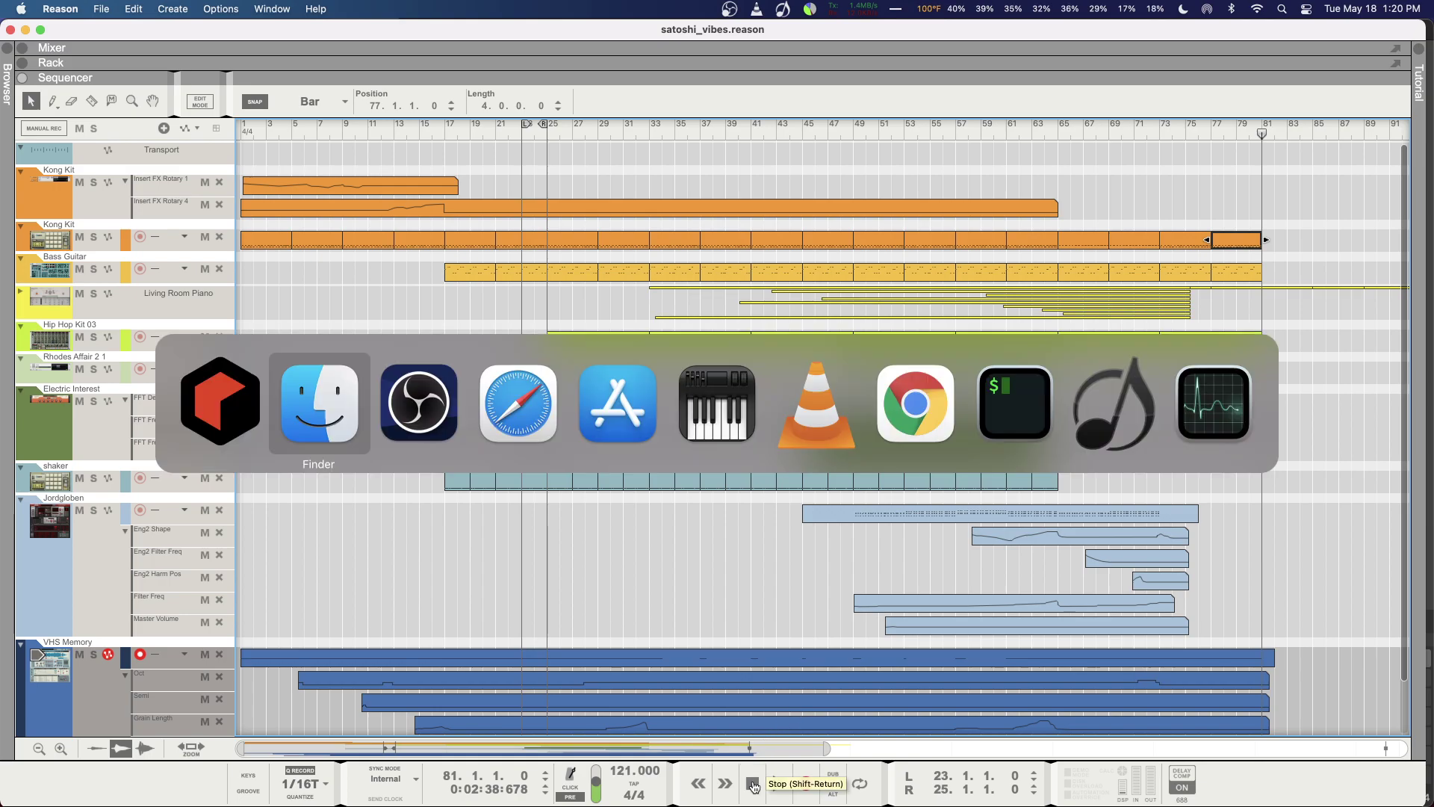